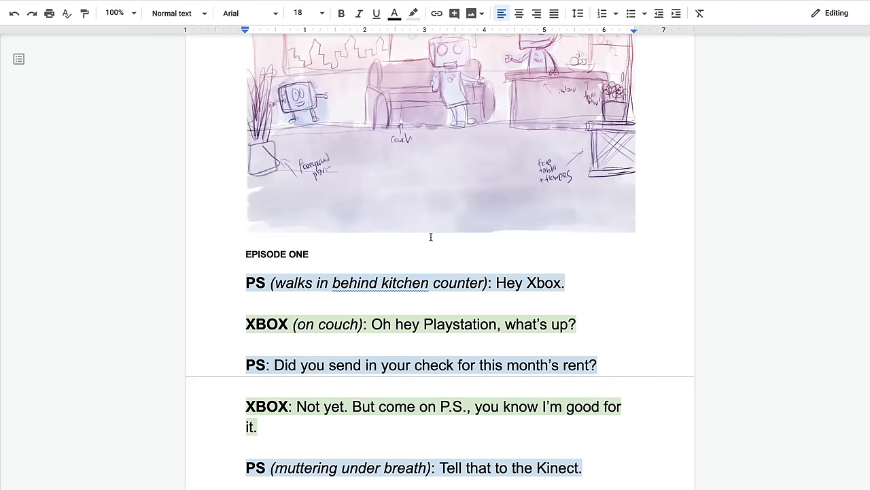
# - Read through the Episode One script dialogue between PS and XBOX, starting below the room sketch
pyautogui.scroll(-1, 431, 237)
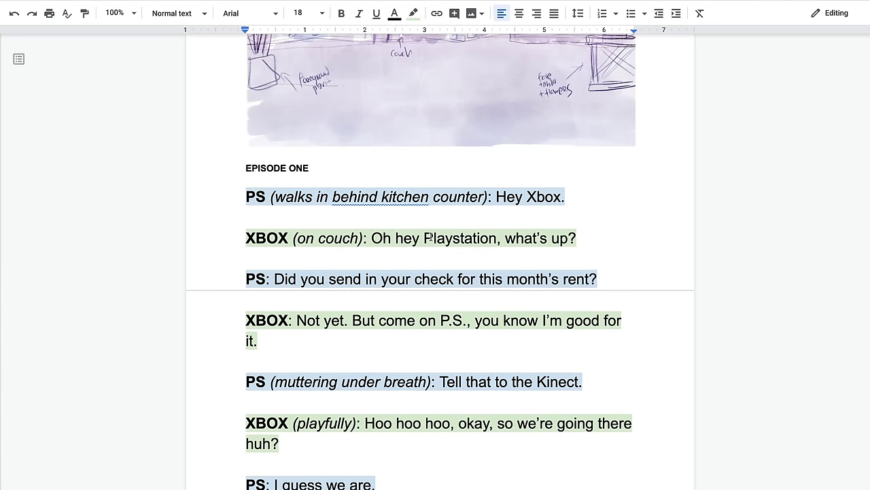
pyautogui.scroll(-2, 431, 237)
pyautogui.scroll(-2, 431, 236)
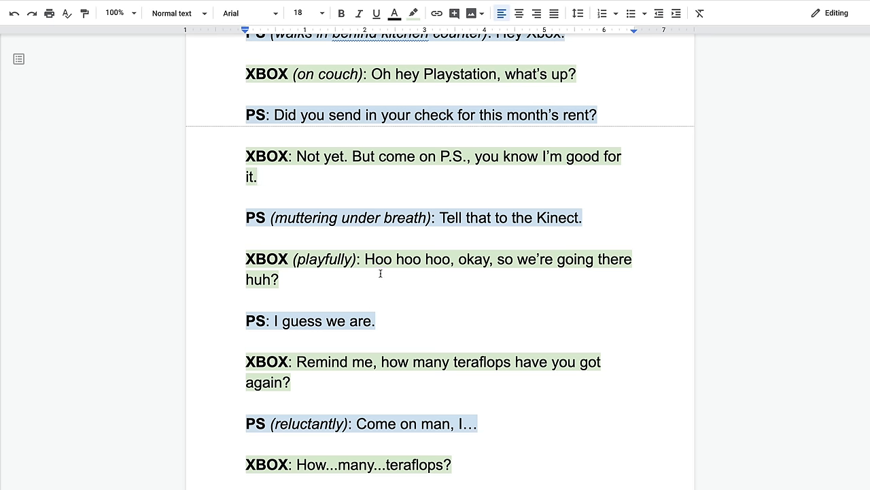
pyautogui.scroll(1, 380, 273)
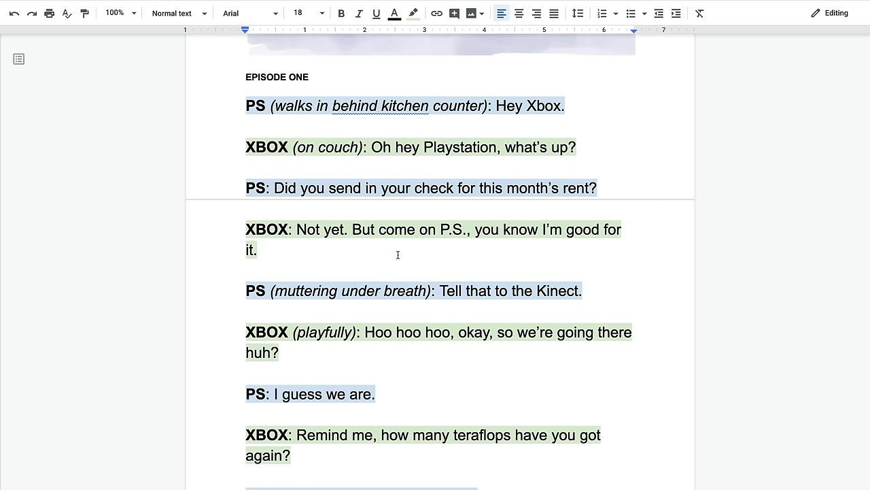
pyautogui.scroll(-7, 398, 254)
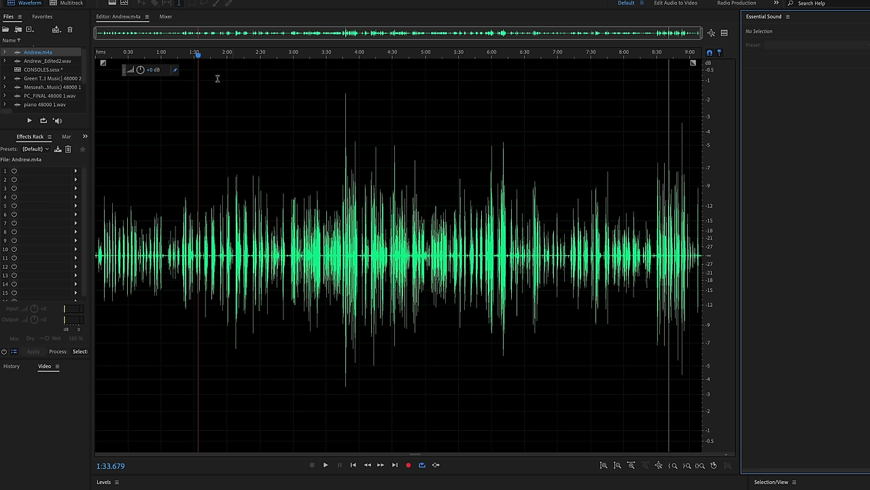
# - Delete the opening section of the voice recording's waveform, from about 0:01 to 0:13
pyautogui.moveTo(198, 55); pyautogui.dragTo(84, 60)
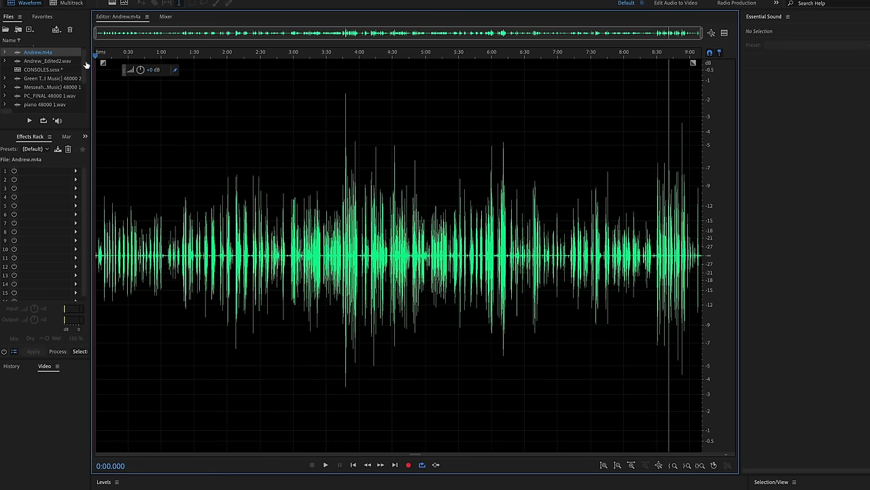
pyautogui.scroll(3, 104, 94)
pyautogui.scroll(5, 103, 94)
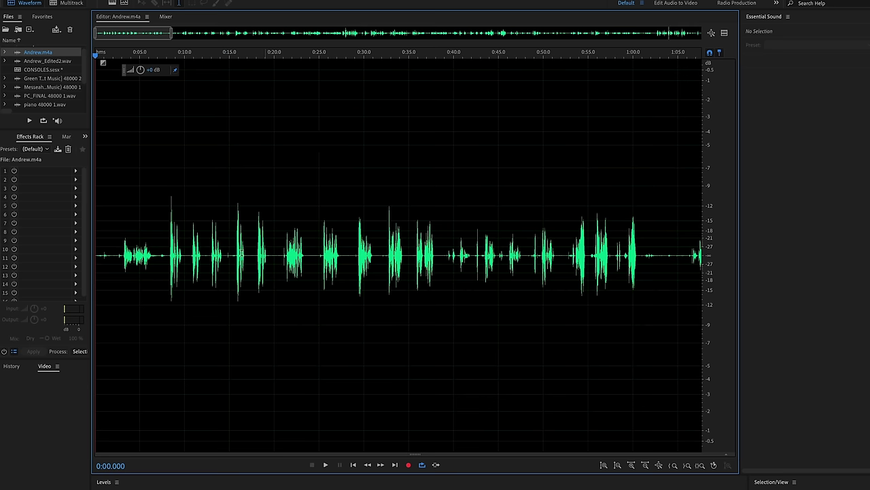
pyautogui.moveTo(211, 253); pyautogui.dragTo(104, 253)
pyautogui.press('Delete')
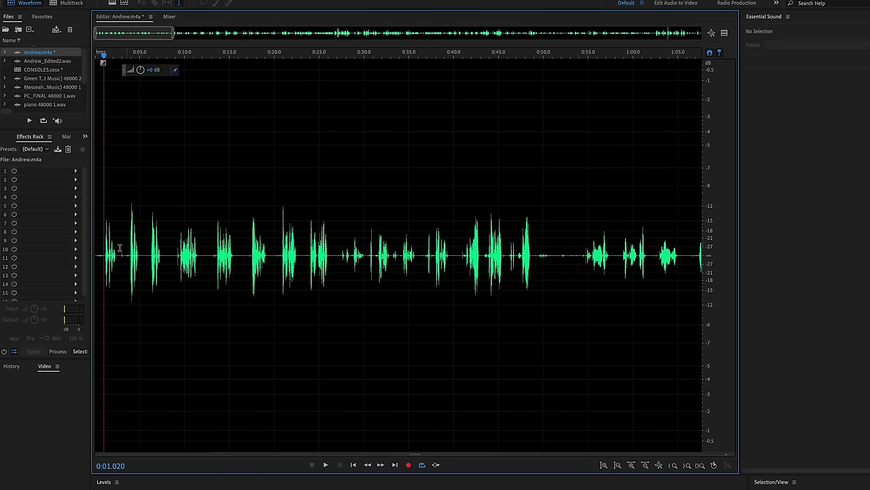
# - Delete the takes from about 0:03.5 to 0:09, plus two more unwanted stretches starting near 0:04 and 0:06.7
pyautogui.moveTo(127, 252); pyautogui.dragTo(174, 254)
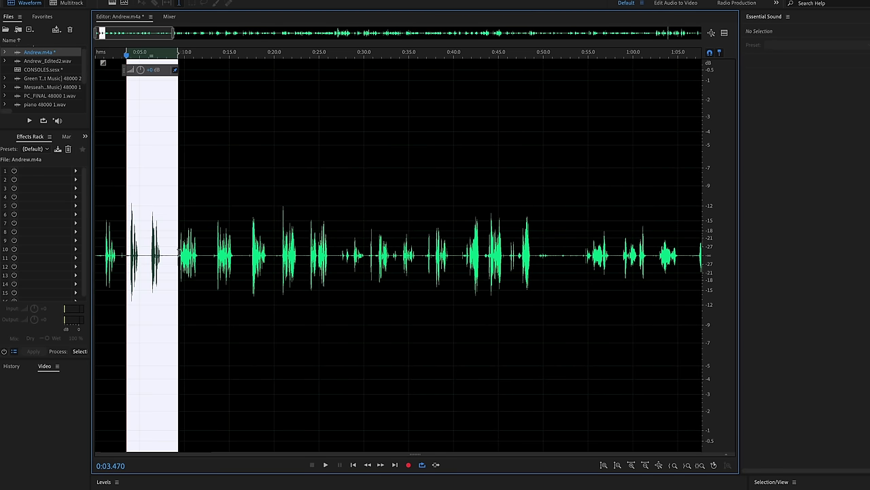
pyautogui.press('Delete')
pyautogui.click(129, 256)
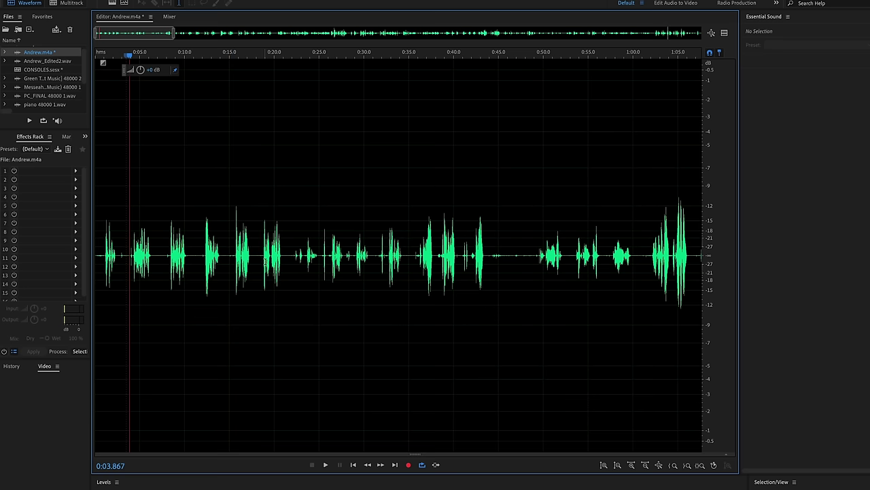
pyautogui.moveTo(229, 247); pyautogui.dragTo(247, 256)
pyautogui.press('Delete')
pyautogui.press('Delete')
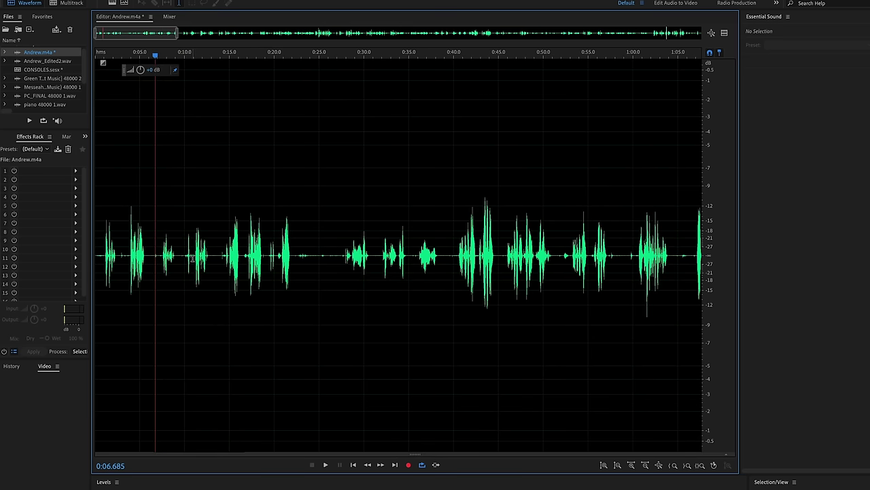
# - Delete the takes from 0:10 to about 0:27, plus a further stretch from about 0:10.5 to 0:22
pyautogui.moveTo(184, 256); pyautogui.dragTo(335, 253)
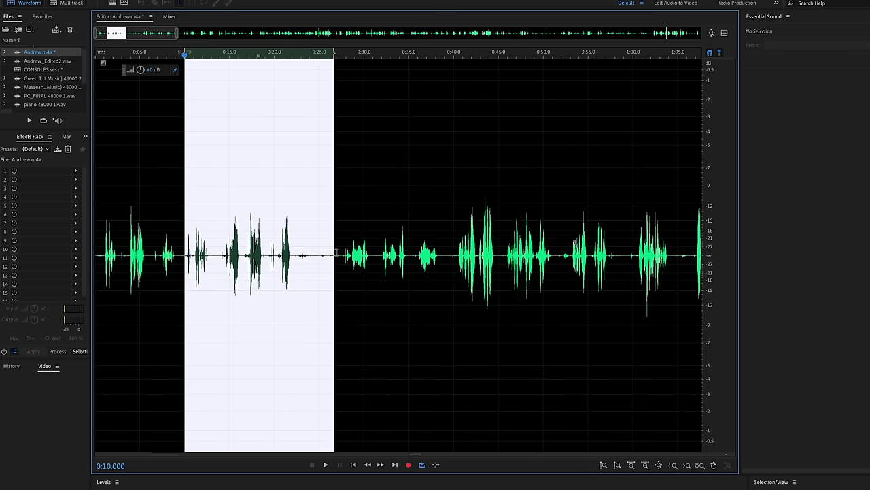
pyautogui.press('Delete')
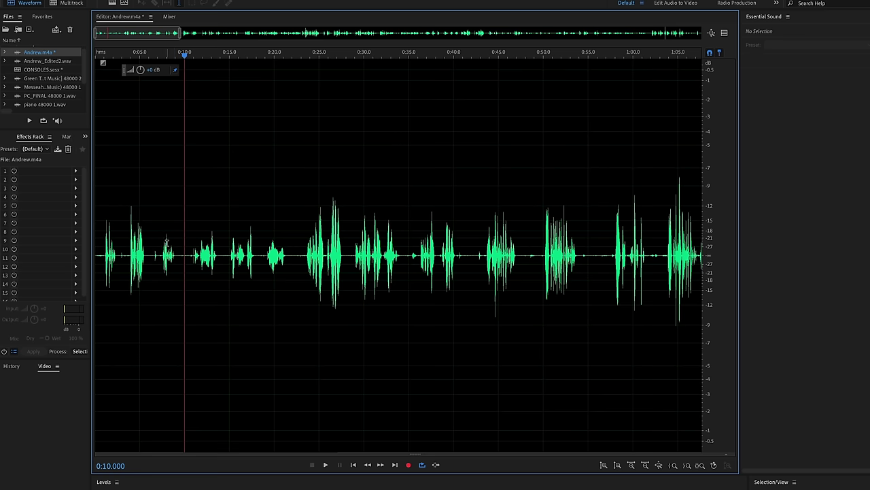
pyautogui.moveTo(189, 255); pyautogui.dragTo(296, 257)
pyautogui.press('Delete')
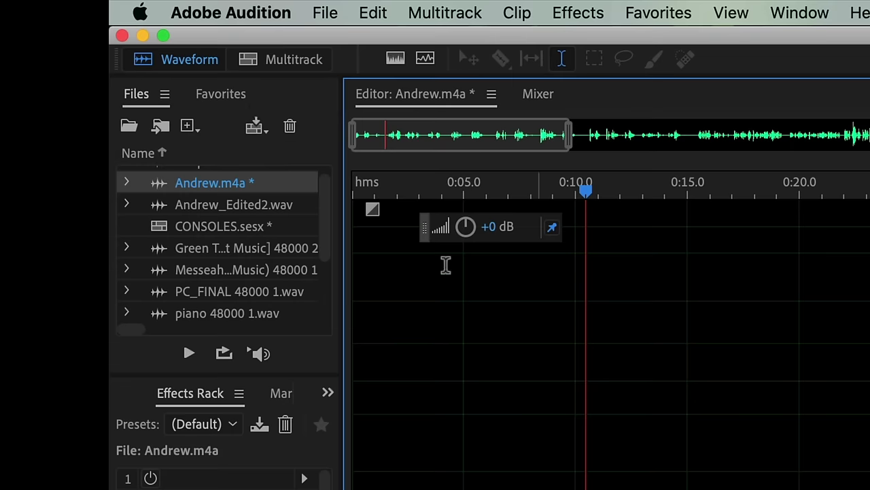
# - Switch to the CONSOLES.sesx multitrack session, look over its tracks and place the playhead near the sound effects at about 0:50
pyautogui.click(259, 128)
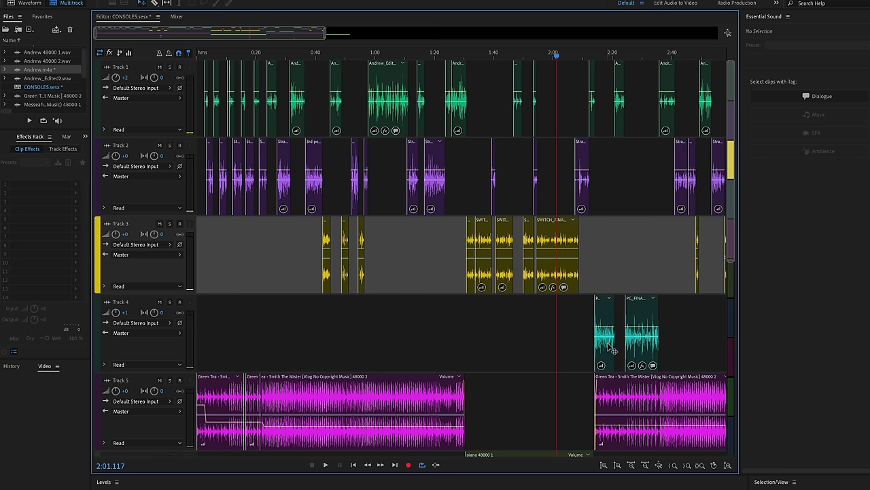
pyautogui.scroll(-5, 394, 419)
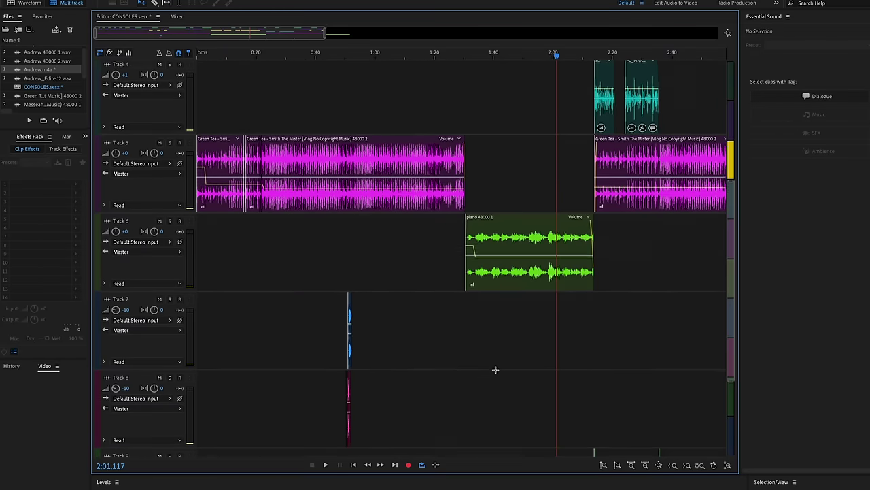
pyautogui.scroll(5, 423, 366)
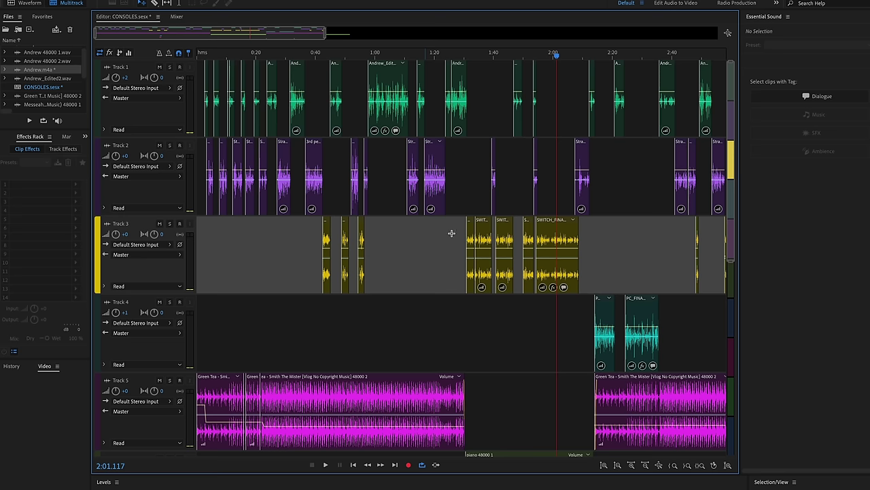
pyautogui.scroll(-5, 547, 310)
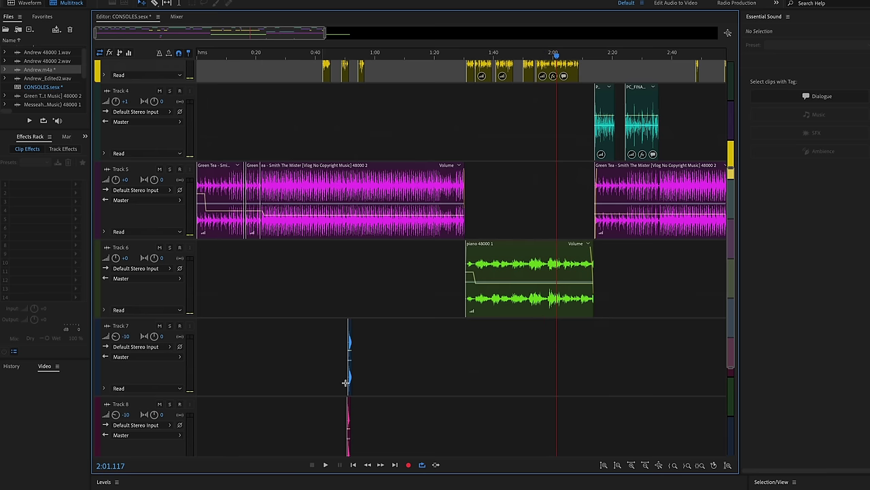
pyautogui.scroll(-1, 362, 303)
pyautogui.click(347, 52)
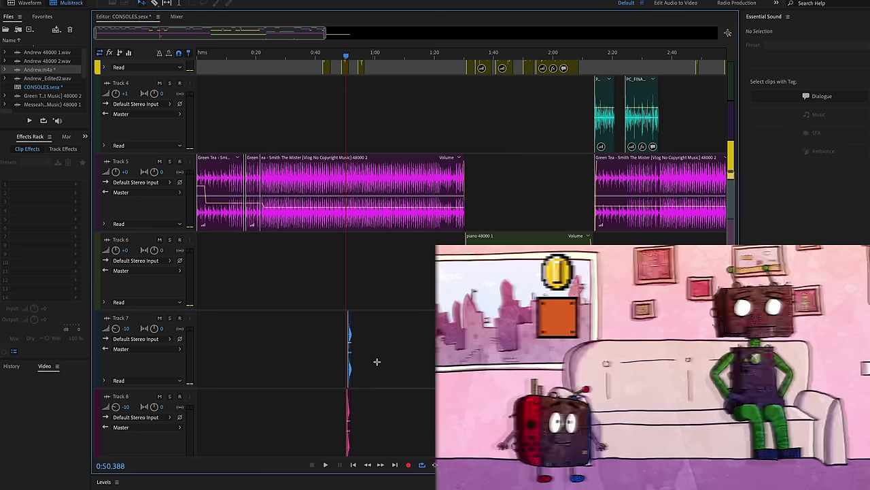
pyautogui.scroll(5, 404, 364)
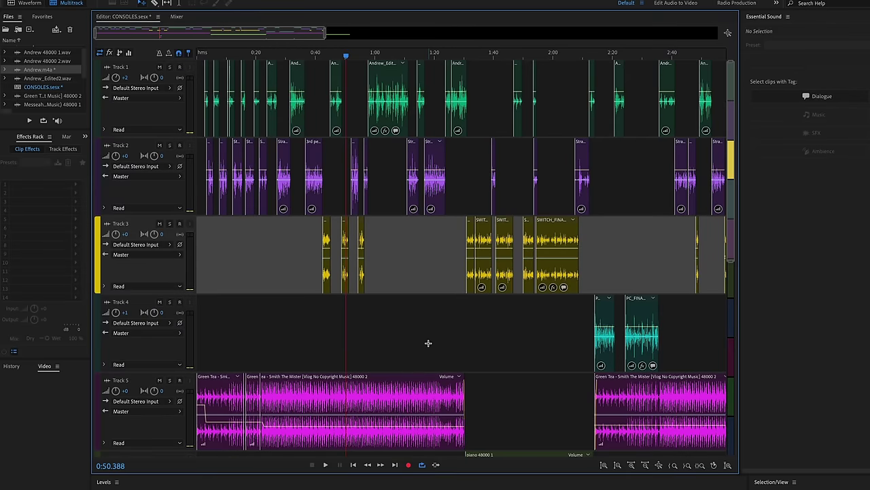
# - Add the Edited2 voice recording to Track 4 at the beginning of the session
pyautogui.click(435, 311)
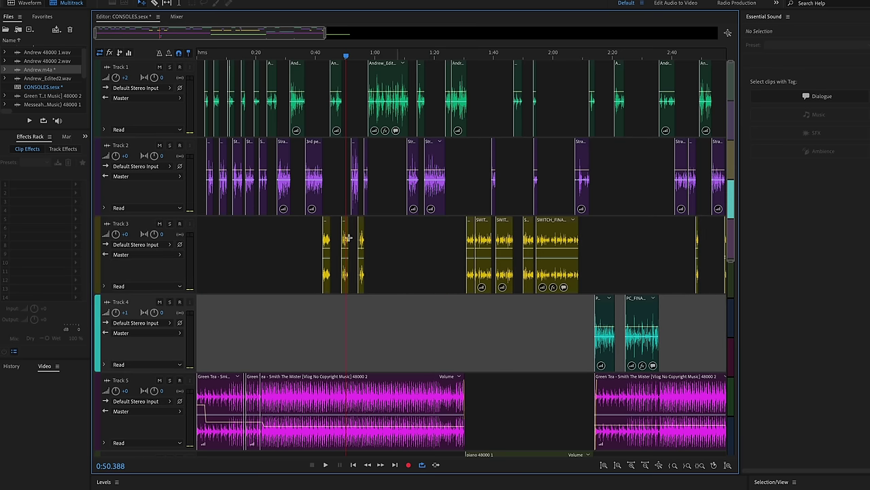
pyautogui.scroll(1, 52, 71)
pyautogui.moveTo(53, 81); pyautogui.dragTo(196, 347)
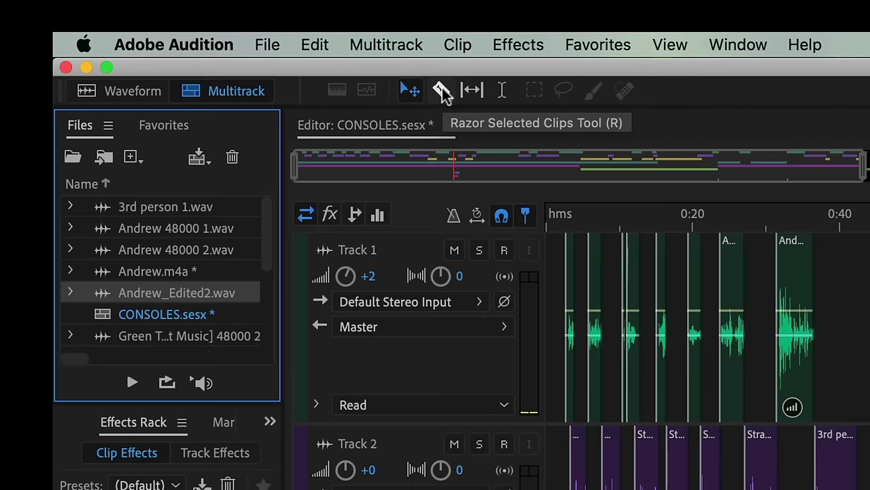
# - Split the Track 4 voice clip with the Razor Selected Clips tool at about 0:02, 0:03.3, 0:05.7 and 0:08.6
pyautogui.click(442, 90)
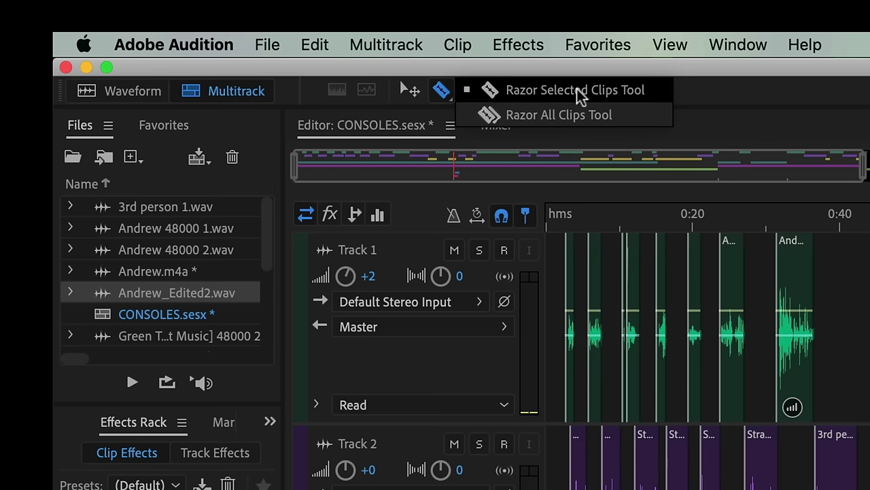
pyautogui.click(579, 92)
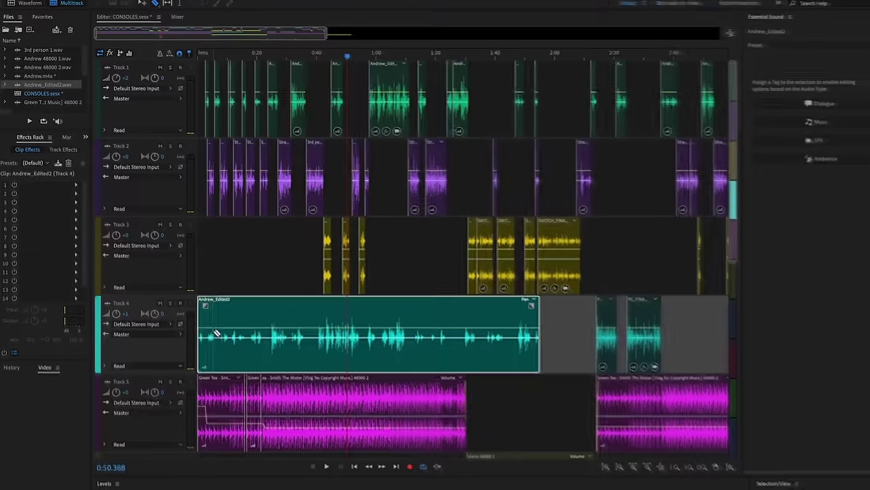
pyautogui.scroll(2, 216, 332)
pyautogui.scroll(4, 215, 333)
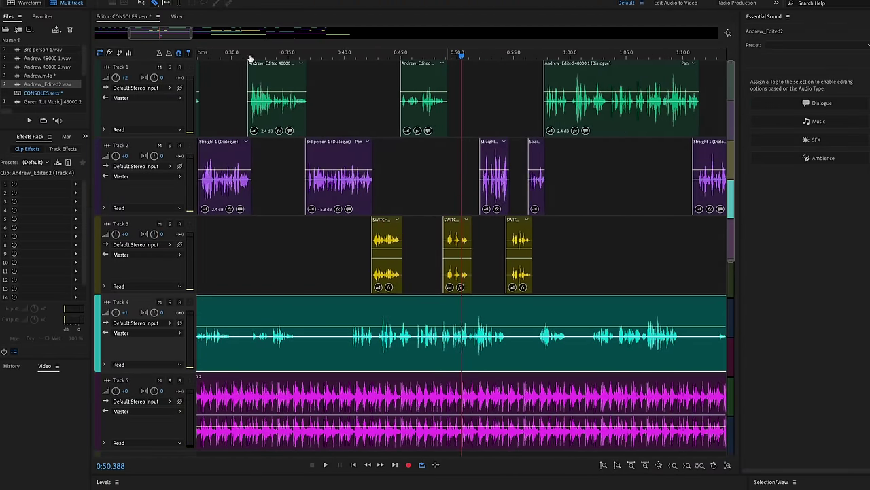
pyautogui.press('Home')
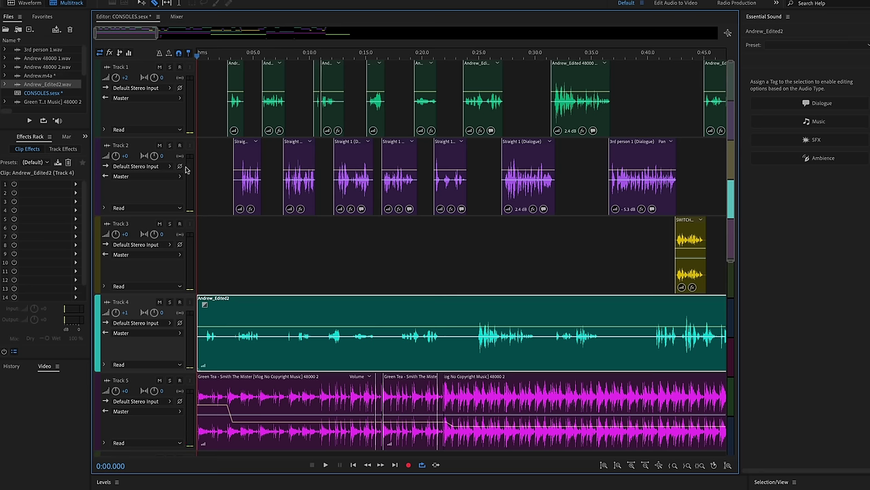
pyautogui.click(219, 333)
pyautogui.click(234, 322)
pyautogui.click(261, 321)
pyautogui.click(293, 321)
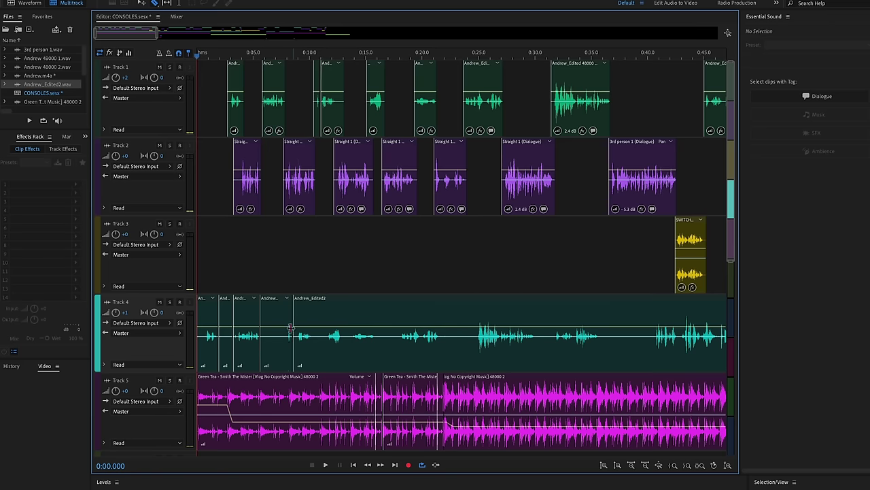
# - Delete the second and fourth pieces of the split Track 4 clip and shift the third piece about 1.7 seconds later
pyautogui.click(271, 321)
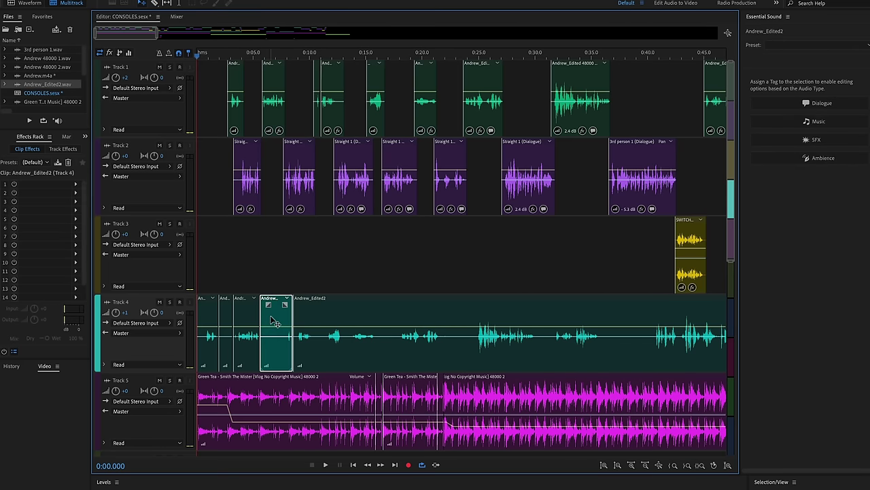
pyautogui.press('Delete')
pyautogui.click(229, 318)
pyautogui.press('Delete')
pyautogui.moveTo(253, 318); pyautogui.dragTo(273, 319)
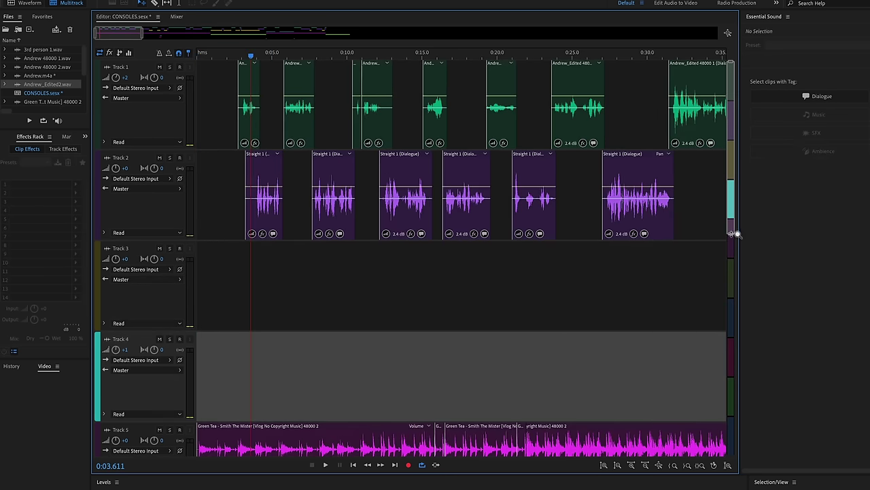
# - Enlarge the track heights and try small timing shifts on the Track 1 dialogue clips near 0:06 and 0:11
pyautogui.moveTo(737, 234); pyautogui.dragTo(736, 146)
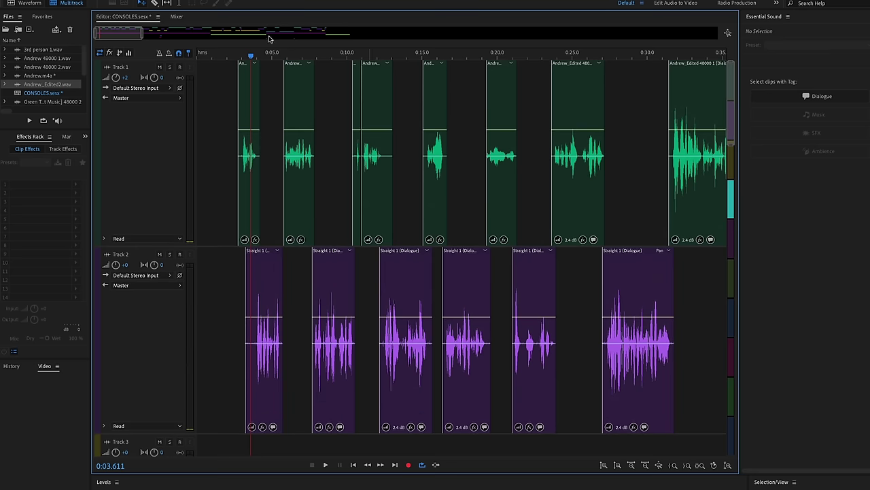
pyautogui.moveTo(251, 56)
pyautogui.mouseDown()
pyautogui.moveTo(235, 55)
pyautogui.moveTo(252, 56)
pyautogui.mouseUp()
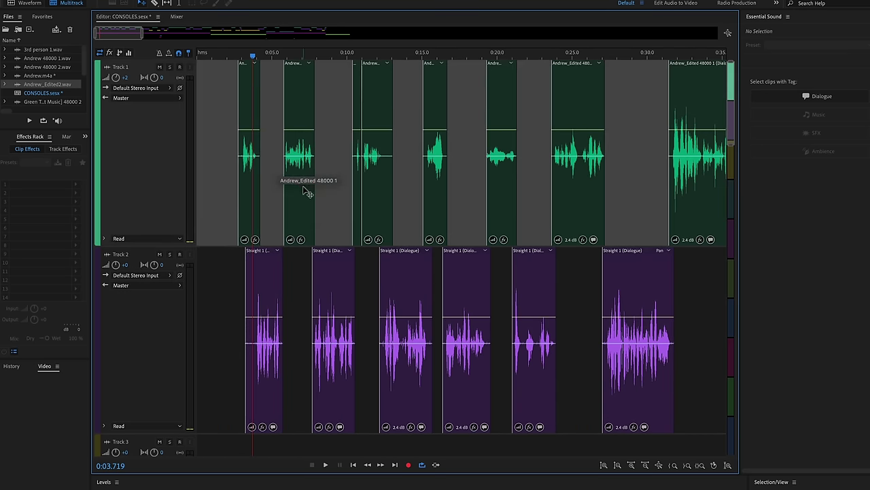
pyautogui.click(303, 189)
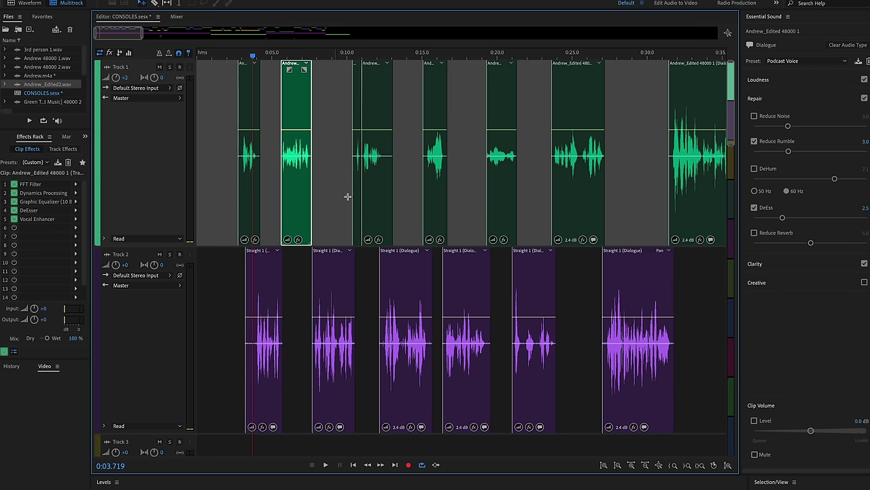
pyautogui.moveTo(295, 194); pyautogui.dragTo(304, 195)
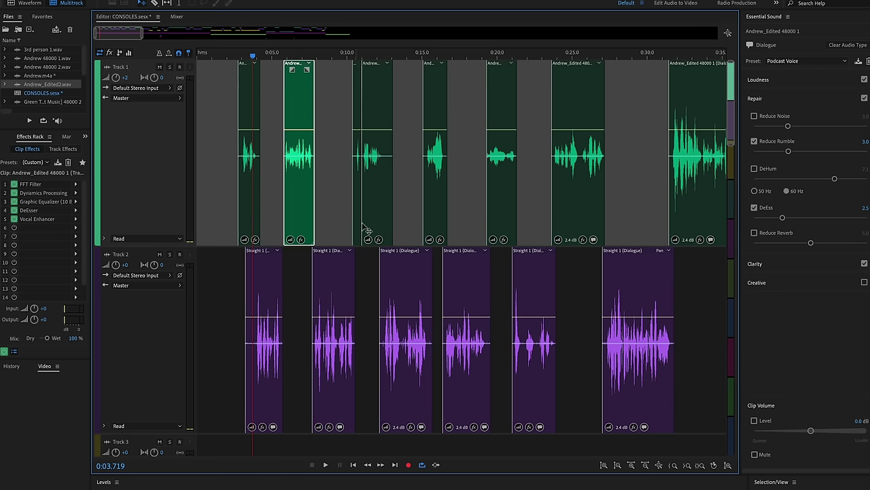
pyautogui.moveTo(381, 214); pyautogui.dragTo(391, 217)
pyautogui.hotkey('ctrl', 'z')
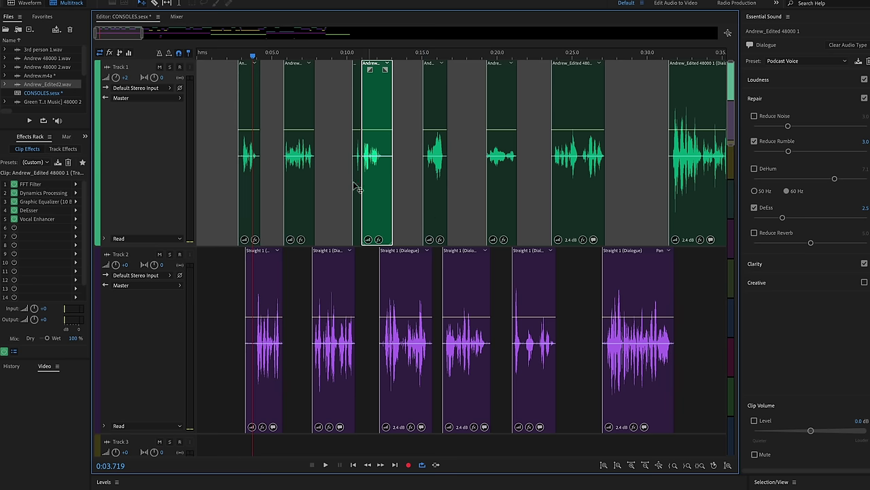
# - Play back the Track 1 dialogue clip from about 0:11 to check its timing
pyautogui.click(361, 56)
pyautogui.press('space')
pyautogui.moveTo(363, 57); pyautogui.dragTo(370, 59)
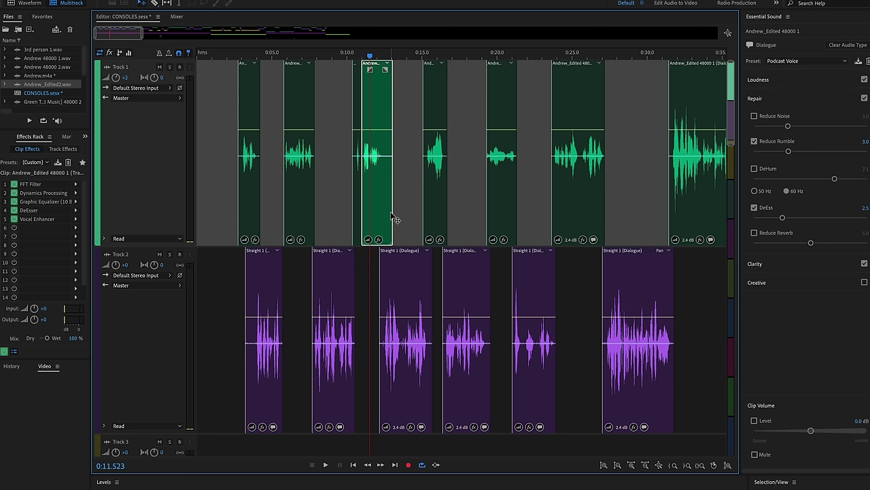
pyautogui.press('\\')
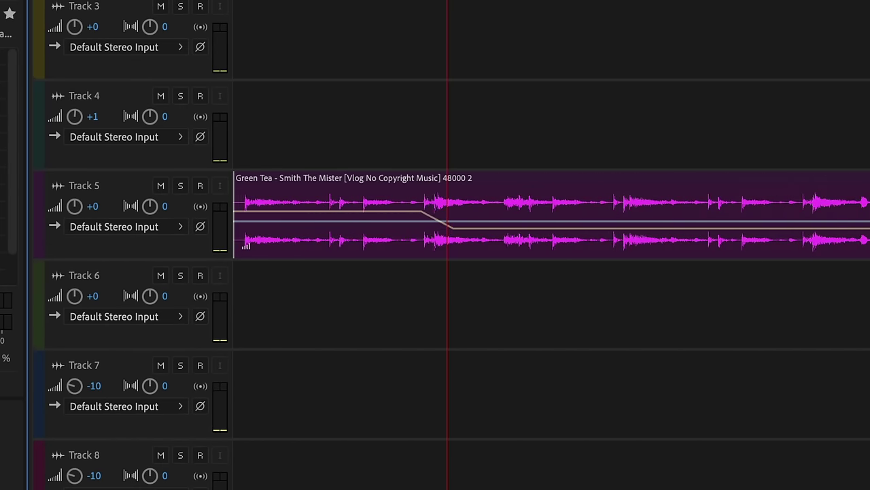
# - Add two volume keyframes to the Green Tea music clip on Track 5, near 0:04.2 and 0:04.6, lowering the level from there
pyautogui.hscroll(-3, 551, 214)
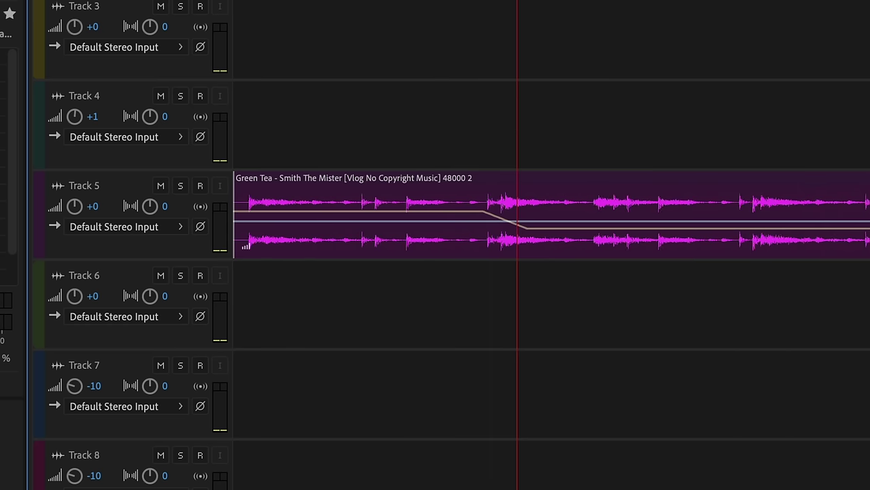
pyautogui.click(514, 226)
pyautogui.click(657, 229)
pyautogui.moveTo(677, 229); pyautogui.dragTo(705, 238)
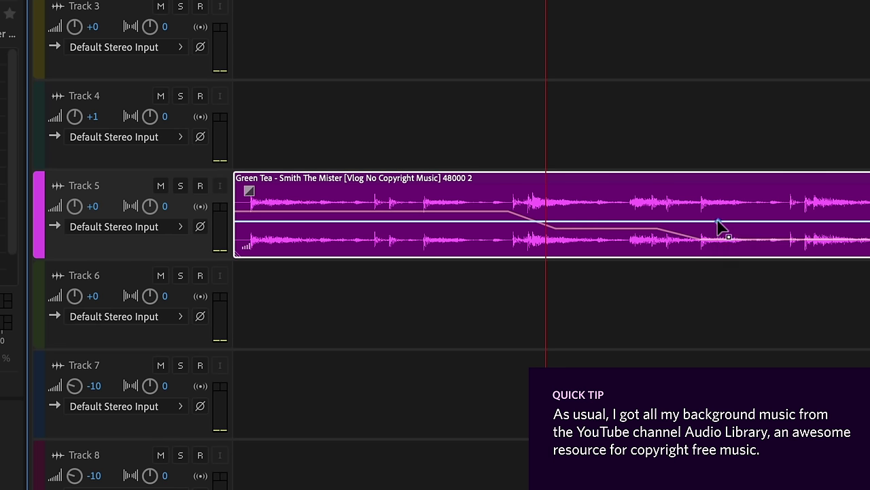
pyautogui.moveTo(718, 222)
pyautogui.mouseDown()
pyautogui.moveTo(717, 206)
pyautogui.moveTo(718, 219)
pyautogui.mouseUp()
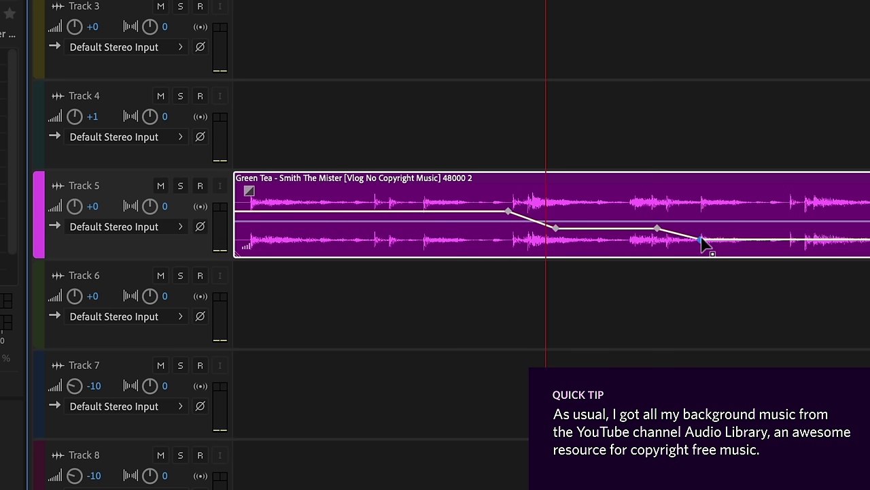
pyautogui.moveTo(703, 241); pyautogui.dragTo(704, 241)
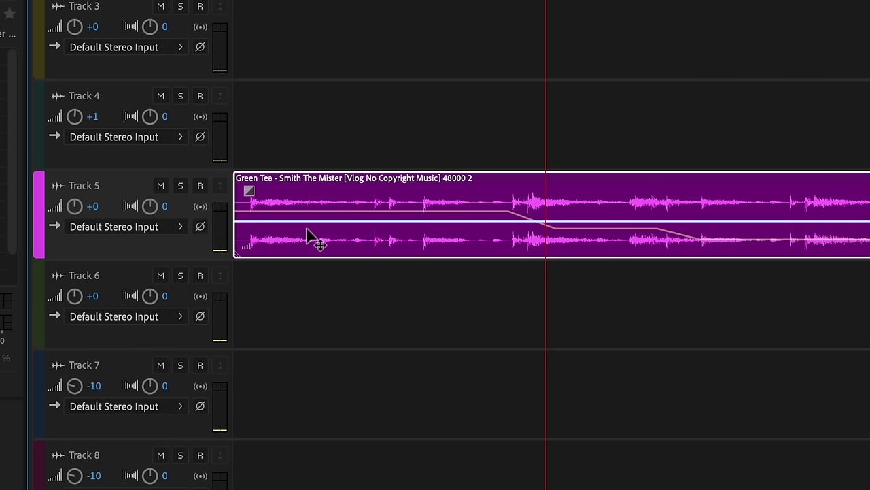
# - Fade in the Track 5 music and the Track 2 clip near 0:03, and fade out the Track 1 clip near 0:03
pyautogui.moveTo(249, 191); pyautogui.dragTo(280, 176)
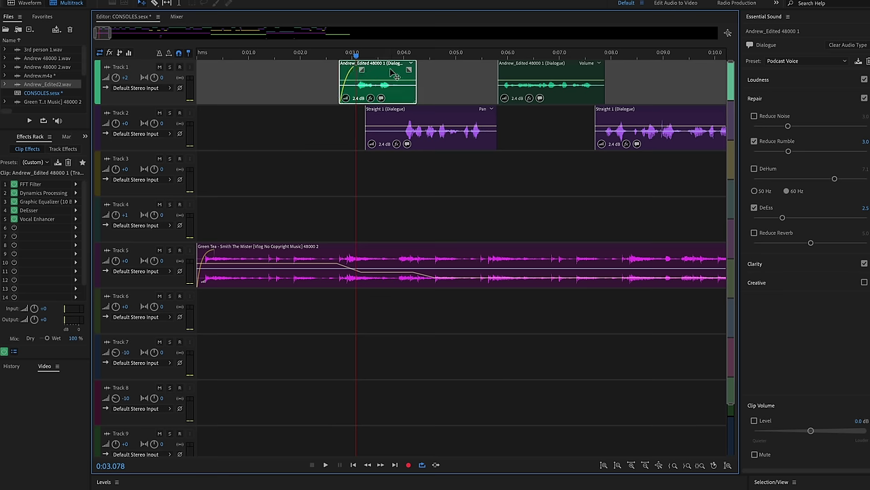
pyautogui.moveTo(408, 70); pyautogui.dragTo(382, 69)
pyautogui.click(373, 117)
pyautogui.moveTo(373, 117); pyautogui.dragTo(408, 116)
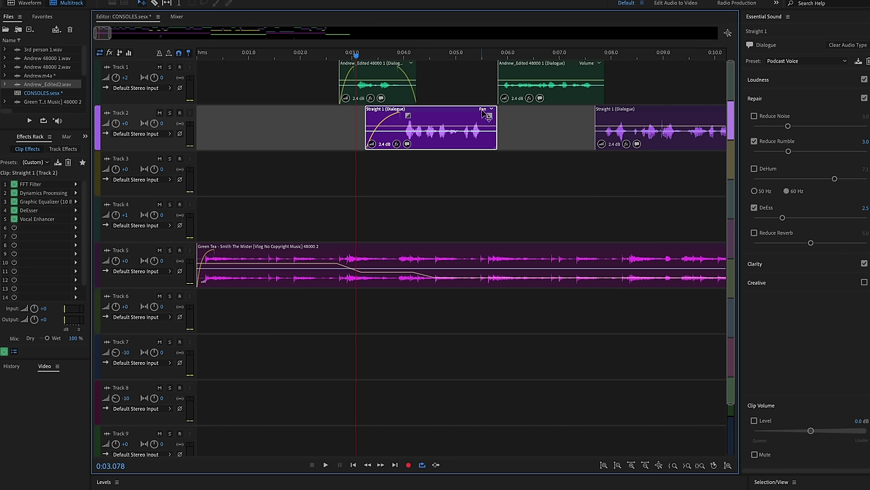
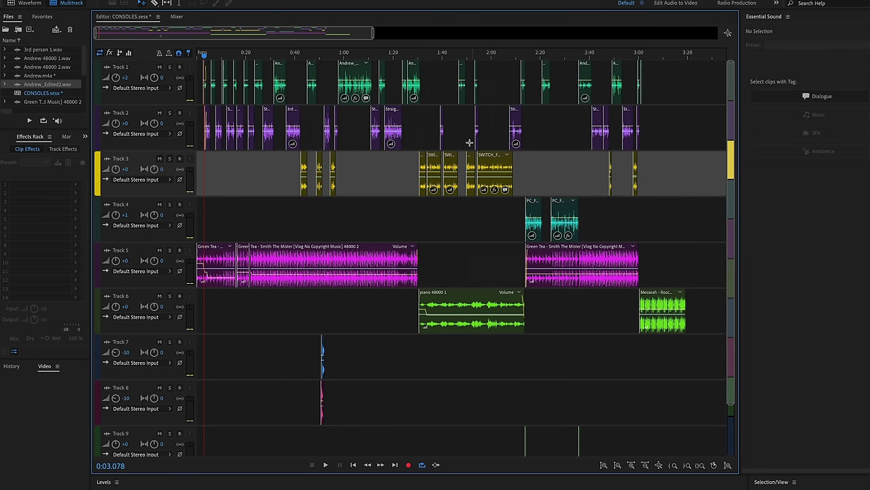
# - Mute Tracks 2 through 9 so that only Track 1 remains audible
pyautogui.click(159, 112)
pyautogui.click(159, 157)
pyautogui.click(160, 204)
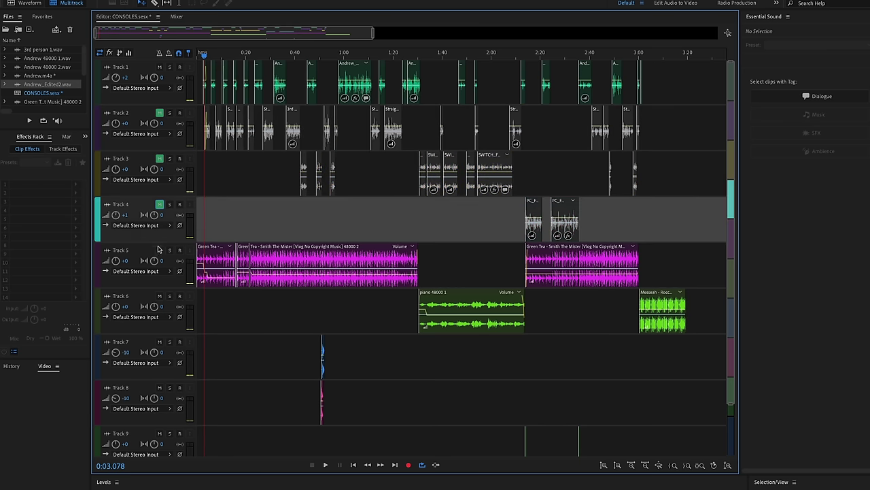
pyautogui.click(159, 250)
pyautogui.click(159, 295)
pyautogui.click(159, 341)
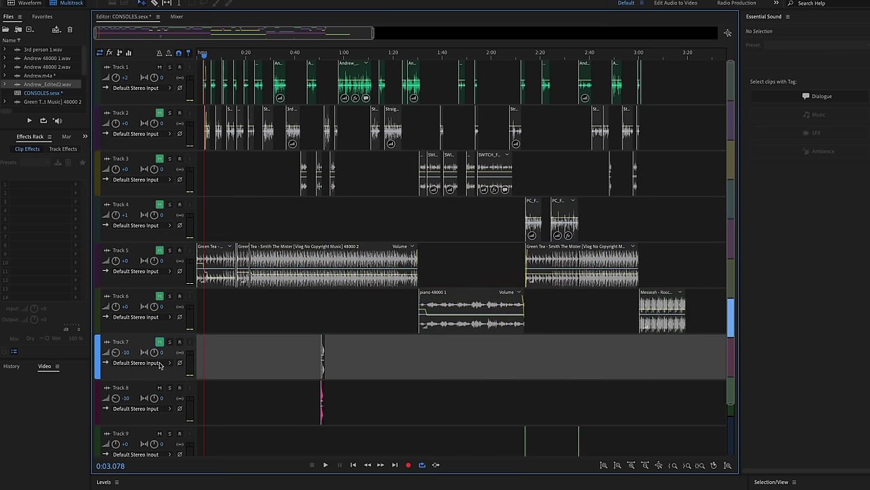
pyautogui.click(159, 387)
pyautogui.click(159, 433)
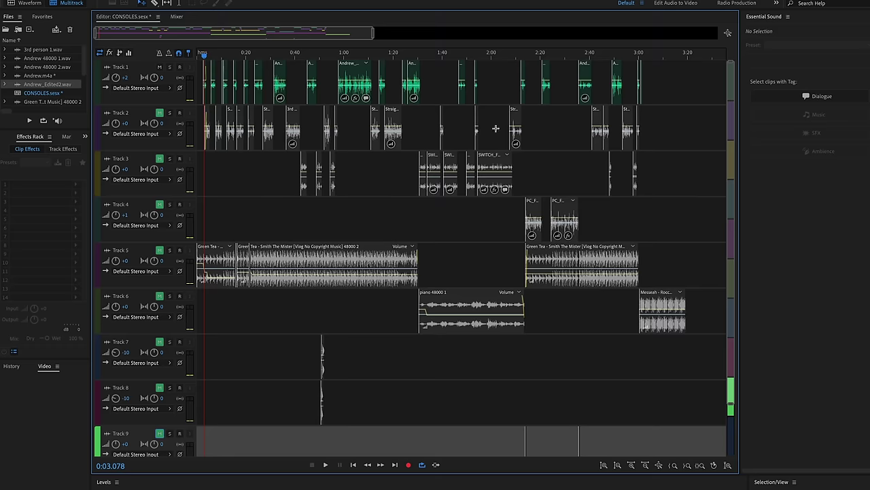
# - Select all the dialogue clips on Track 1, check the available voice presets and clear the clips' audio type
pyautogui.moveTo(674, 87); pyautogui.dragTo(219, 71)
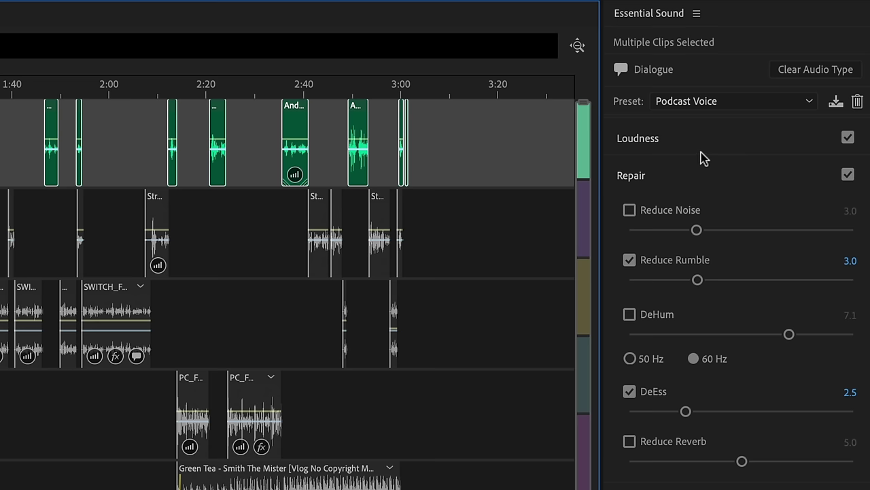
pyautogui.click(713, 104)
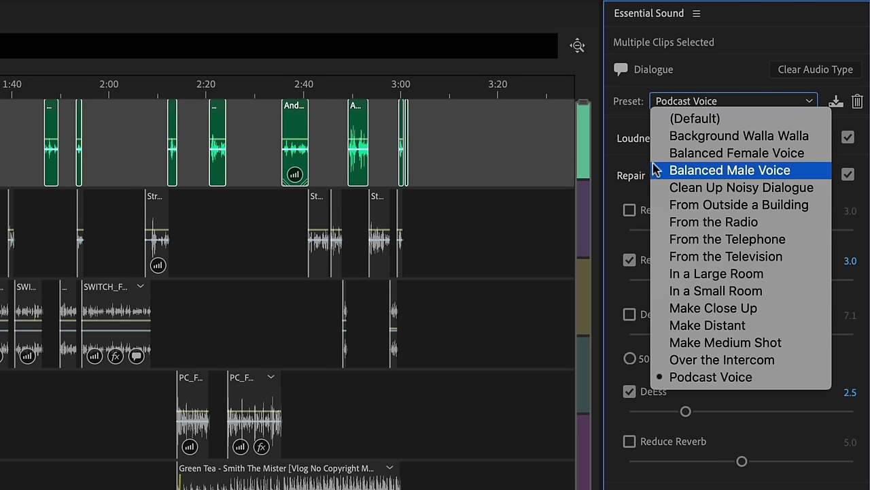
pyautogui.click(624, 119)
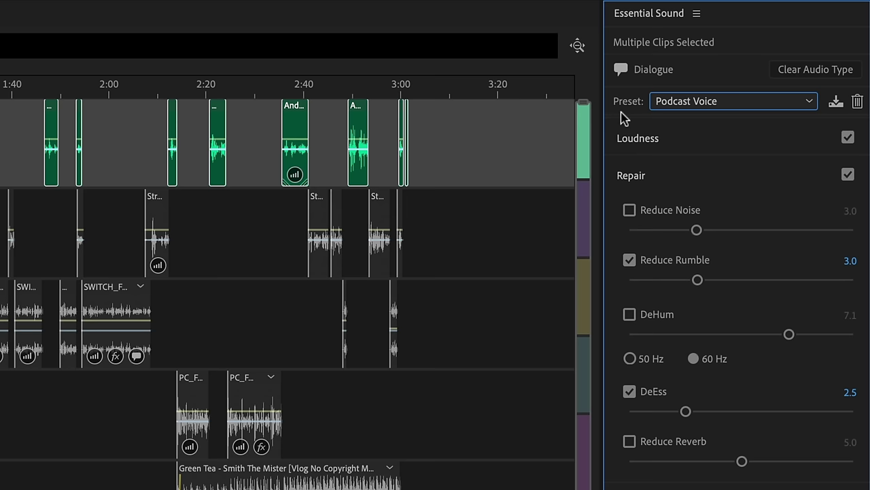
pyautogui.click(818, 79)
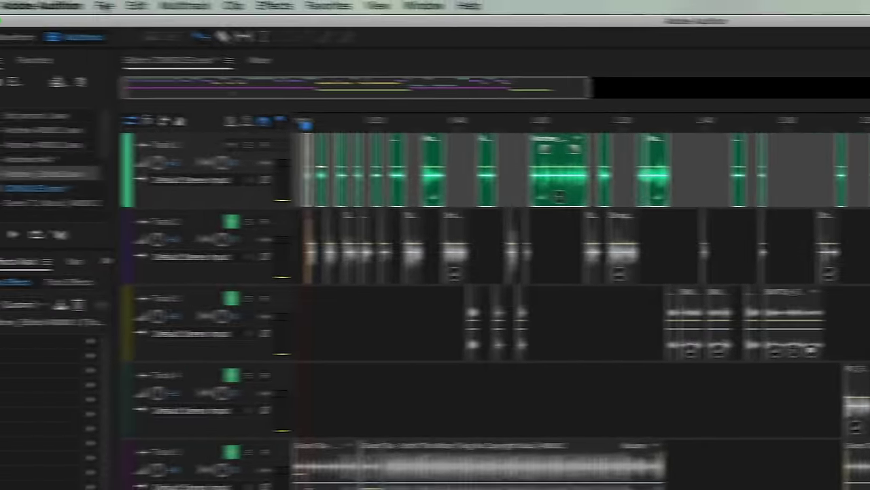
# - Export a multitrack mixdown of the entire session with only Track 1 audible
pyautogui.click(141, 9)
pyautogui.moveTo(201, 282)
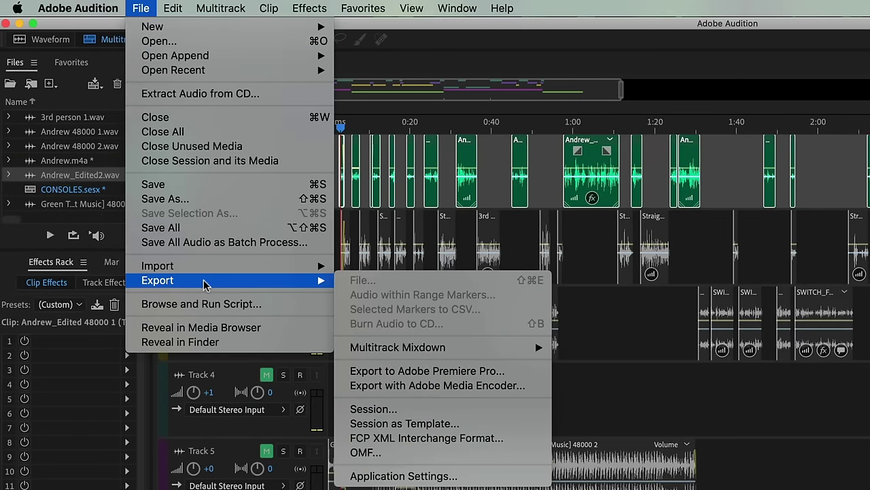
pyautogui.moveTo(474, 348)
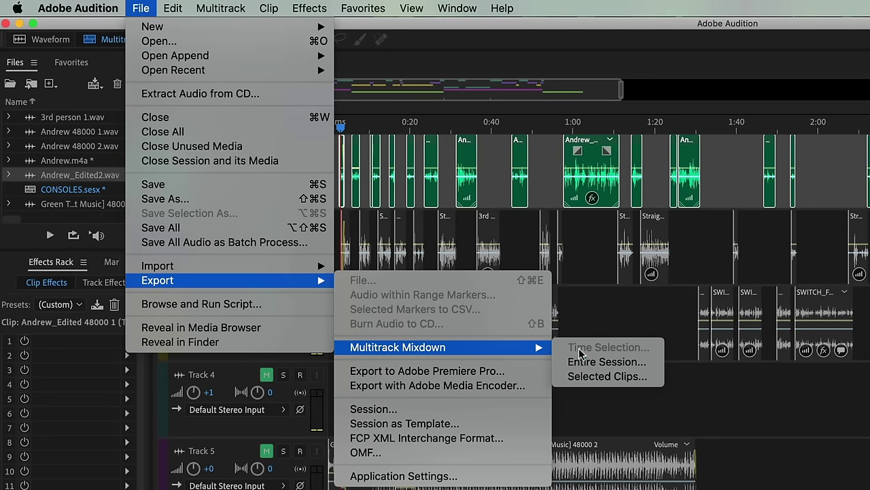
pyautogui.click(604, 361)
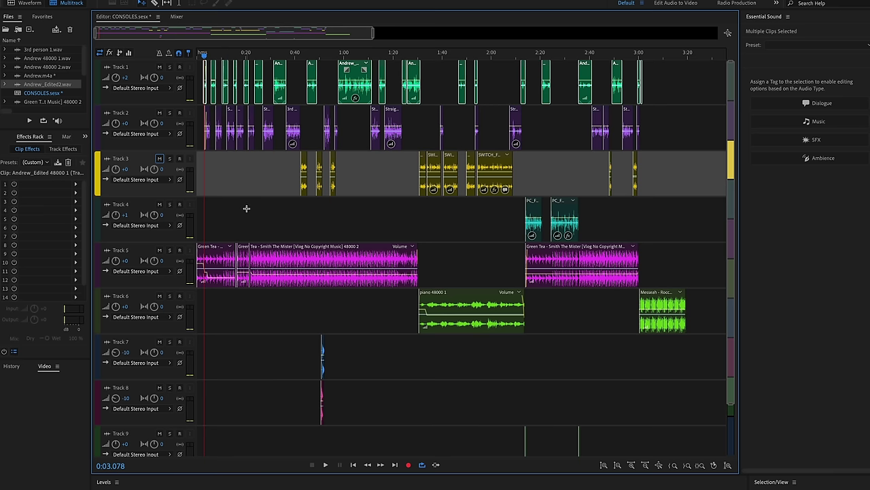
# - Isolate Track 2 by muting every other track, and unmute all the tracks again
pyautogui.keyDown('ctrl'); pyautogui.click(160, 205); pyautogui.keyUp('ctrl')
pyautogui.keyDown('ctrl'); pyautogui.click(160, 204); pyautogui.keyUp('ctrl')
pyautogui.keyDown('ctrl'); pyautogui.click(160, 205); pyautogui.keyUp('ctrl')
pyautogui.keyDown('ctrl'); pyautogui.click(160, 205); pyautogui.keyUp('ctrl')
pyautogui.keyDown('ctrl'); pyautogui.click(160, 205); pyautogui.keyUp('ctrl')
pyautogui.click(160, 113)
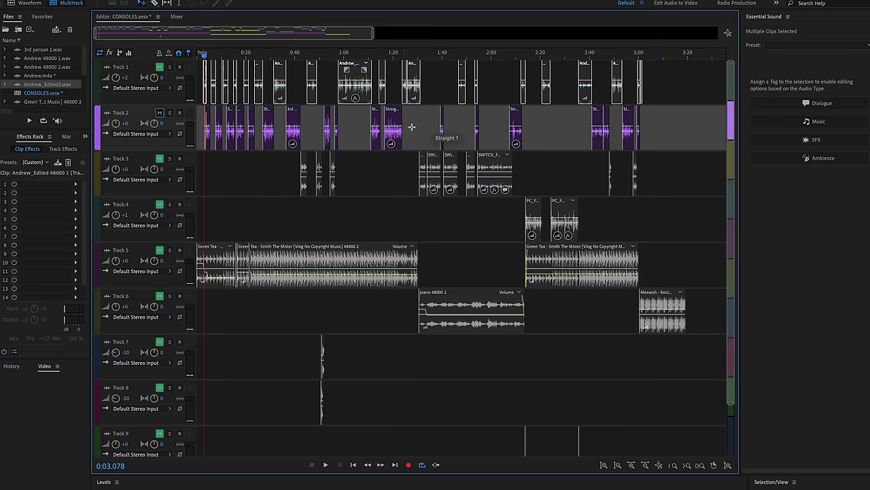
pyautogui.keyDown('ctrl'); pyautogui.click(160, 158); pyautogui.keyUp('ctrl')
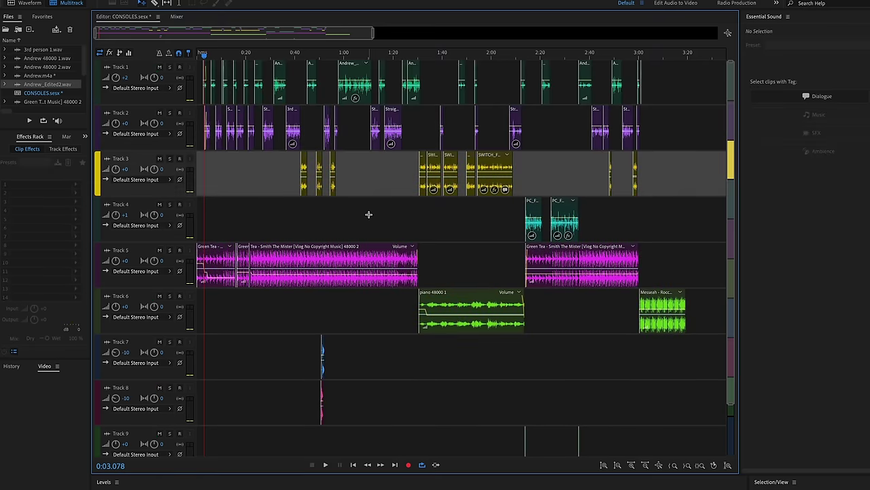
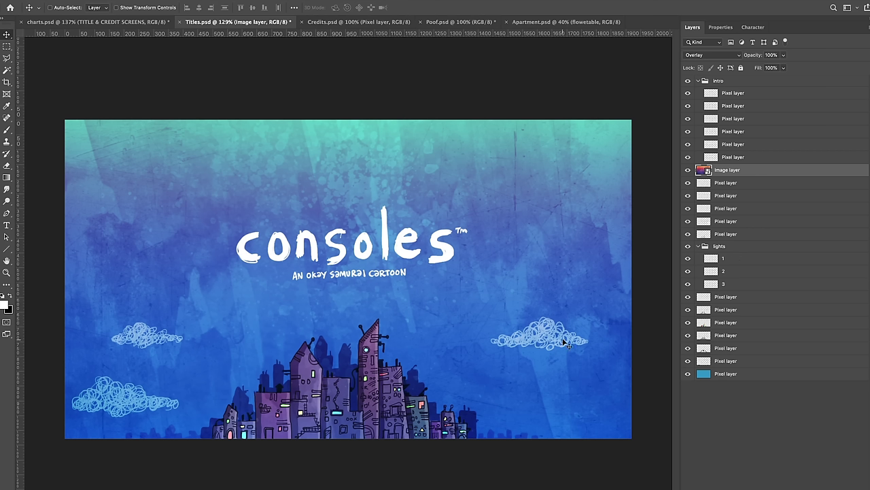
# - In Titles.psd in Photoshop, toggle the Image layer's visibility to compare the title artwork with and without the texture
pyautogui.click(688, 170)
pyautogui.click(687, 170)
pyautogui.click(688, 171)
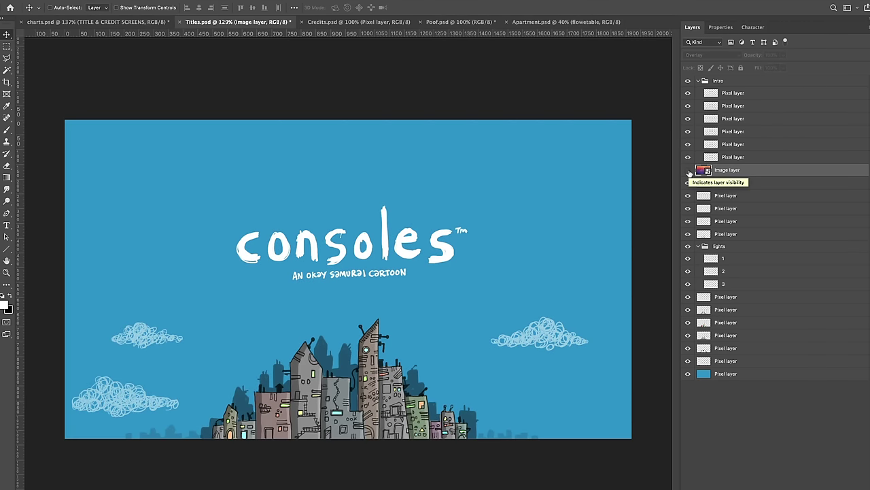
pyautogui.click(688, 171)
# - Switch the Image layer's blend mode to Normal to compare, and set it back to Overlay
pyautogui.click(720, 58)
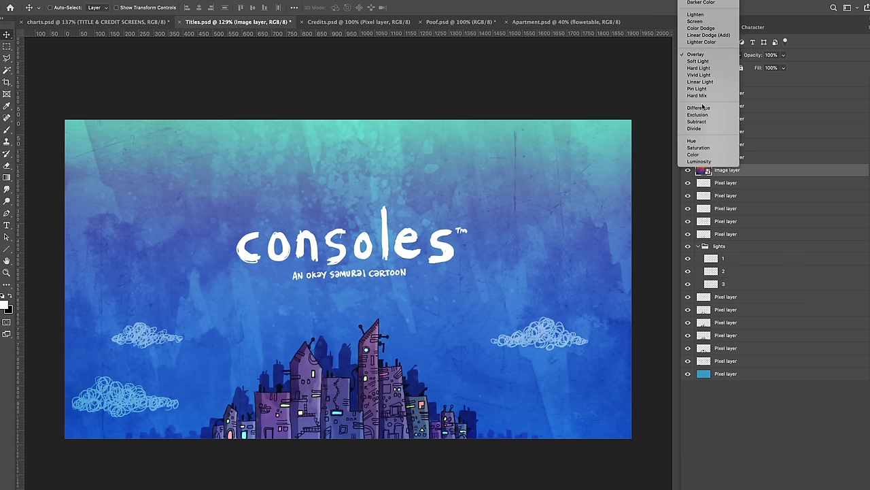
pyautogui.press('Return')
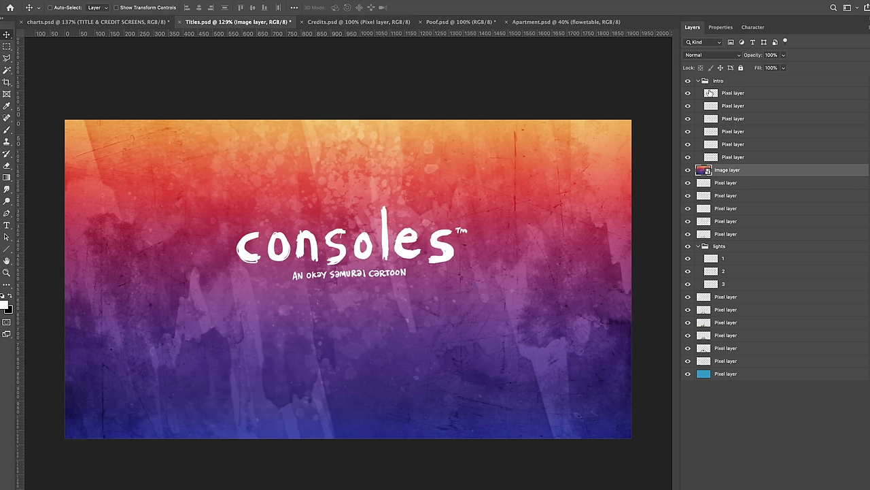
pyautogui.click(722, 55)
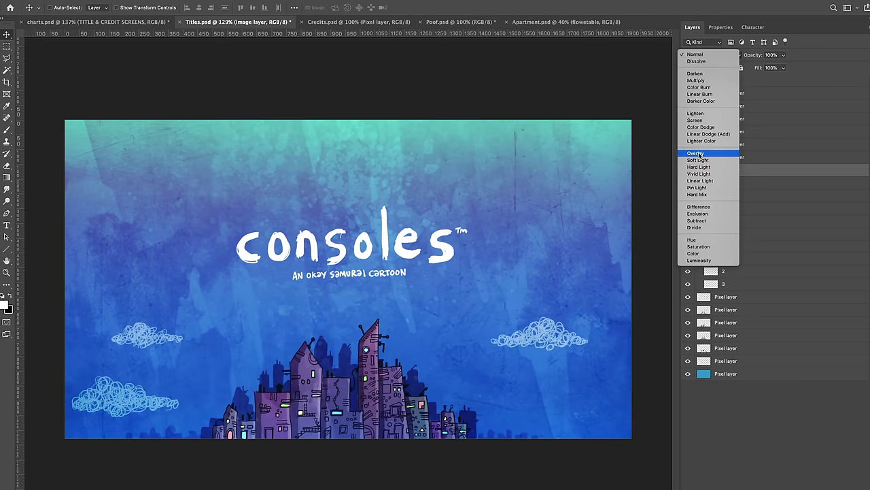
pyautogui.click(695, 153)
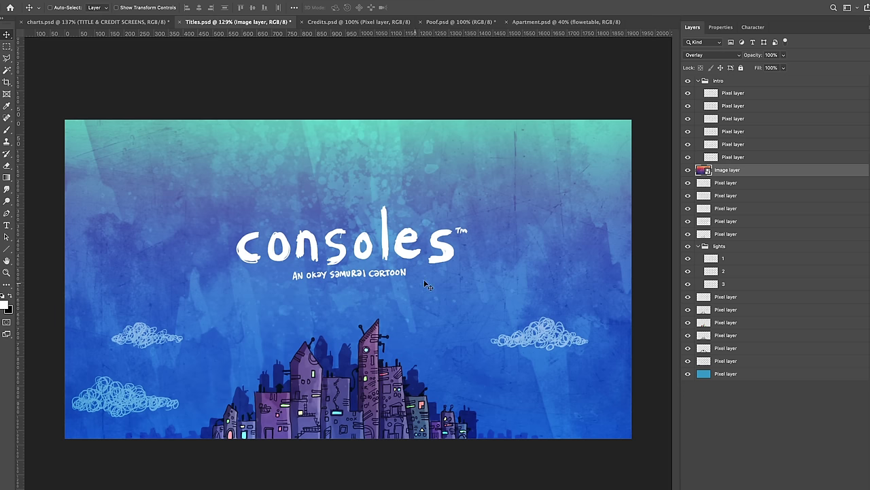
# - Hide the title layers in the intro group and toggle the lowest three in turn to preview the hand-drawn lettering frames
pyautogui.moveTo(689, 93); pyautogui.dragTo(689, 158)
pyautogui.click(689, 158)
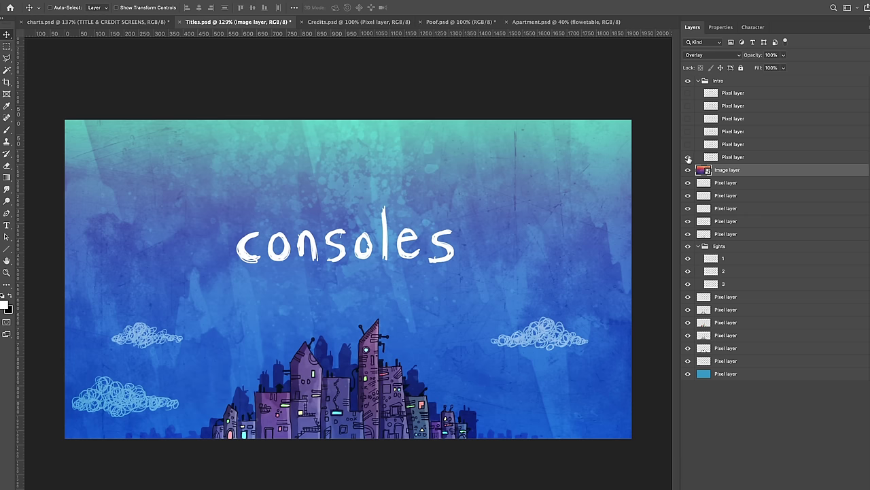
pyautogui.click(688, 144)
pyautogui.click(688, 158)
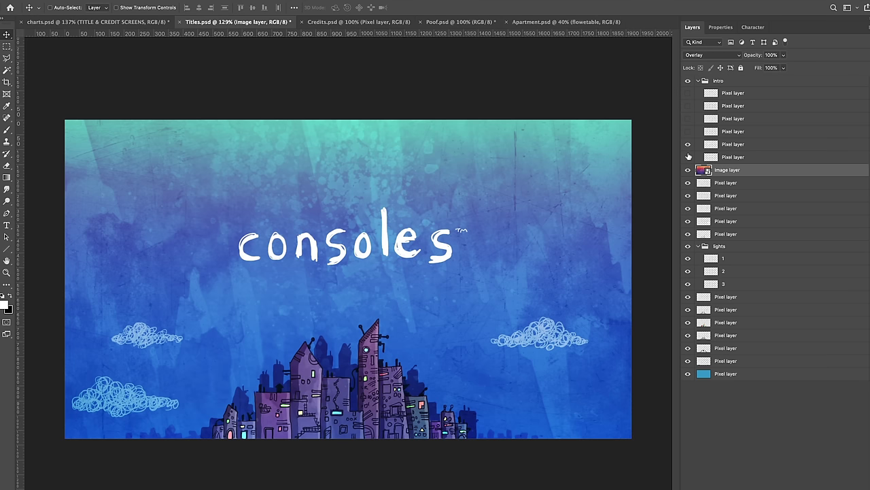
pyautogui.click(688, 144)
pyautogui.click(689, 144)
pyautogui.click(688, 131)
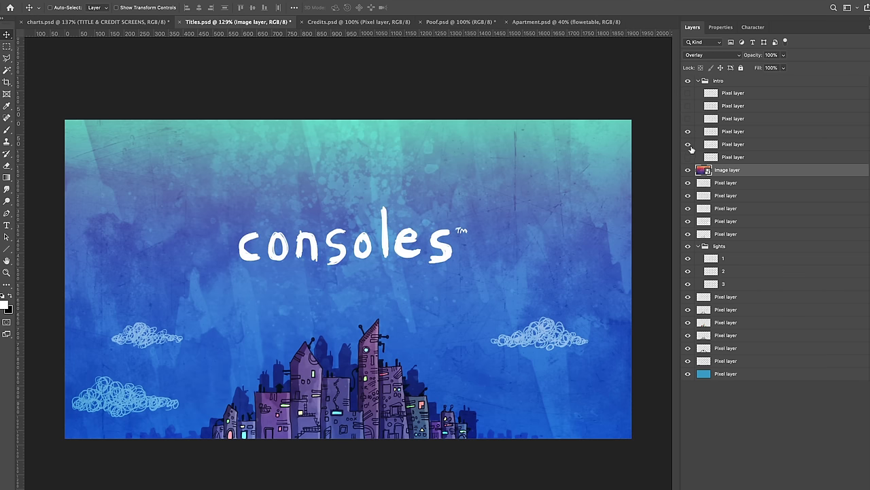
pyautogui.click(688, 157)
pyautogui.click(688, 157)
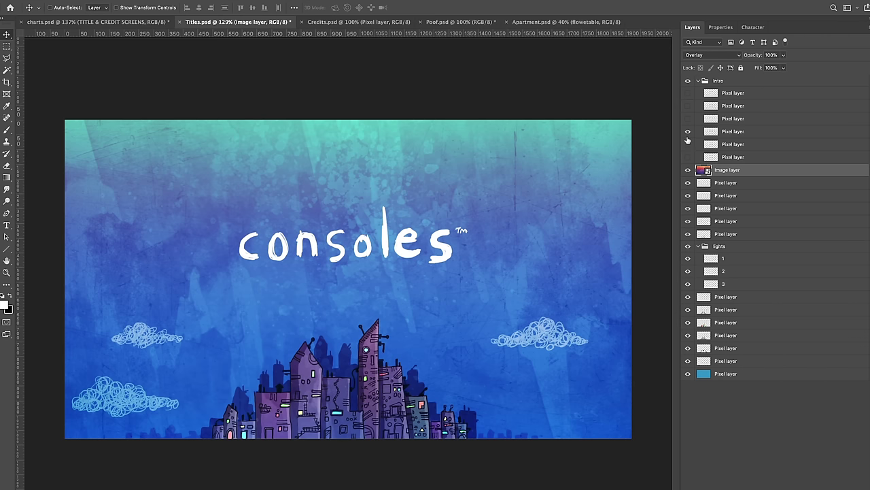
pyautogui.click(688, 132)
pyautogui.click(688, 131)
pyautogui.click(688, 144)
pyautogui.click(688, 157)
pyautogui.click(688, 144)
pyautogui.click(688, 131)
pyautogui.click(689, 144)
pyautogui.click(688, 144)
pyautogui.click(688, 131)
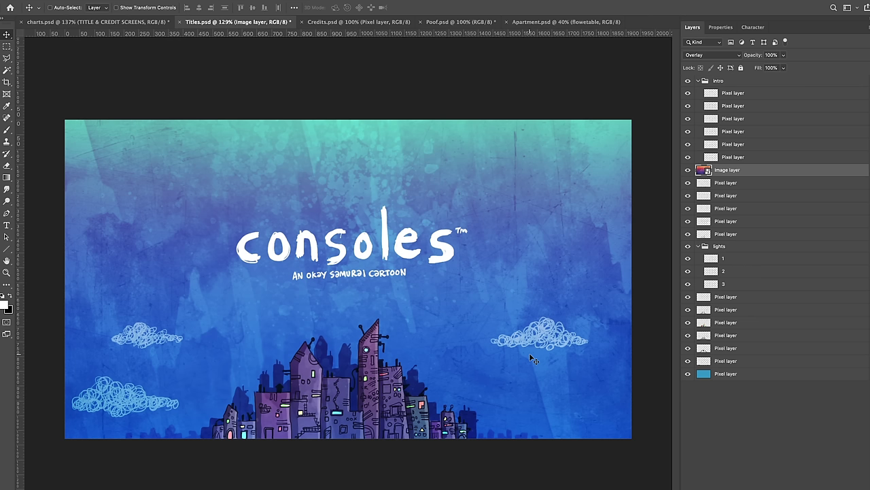
# - Open the Apartment.psd document and examine the framed pictures above the sofa and the kitchen cabinets up close
pyautogui.hotkey('ctrl', 'Tab')
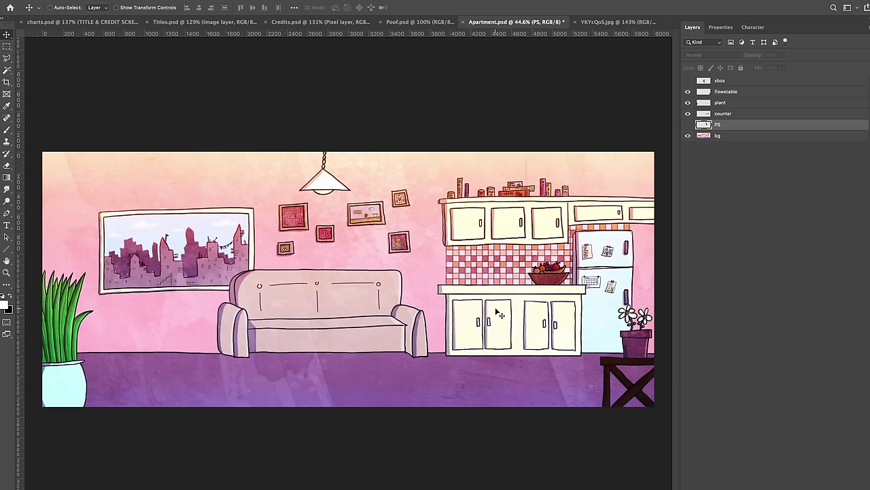
pyautogui.scroll(5, 381, 265)
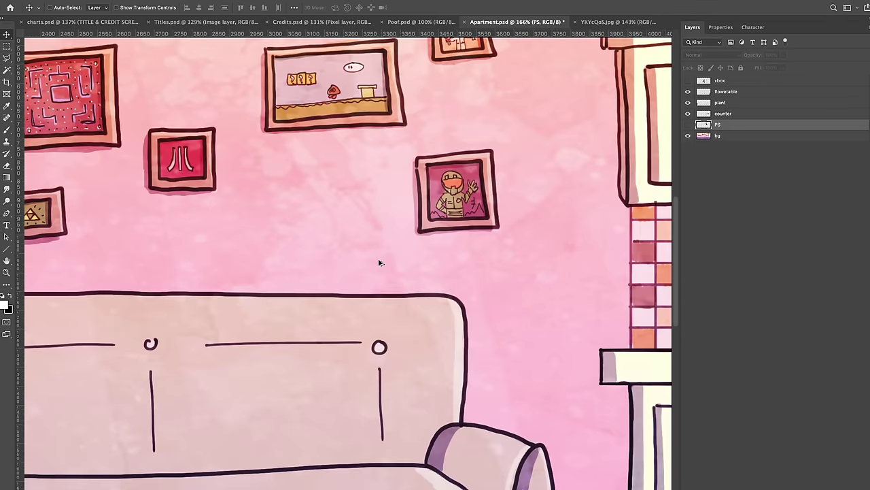
pyautogui.scroll(-2, 380, 266)
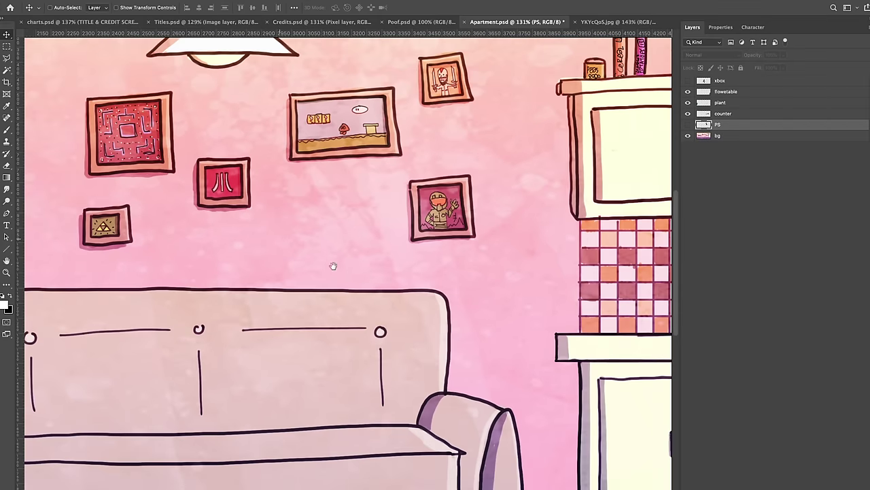
pyautogui.scroll(3, 337, 300)
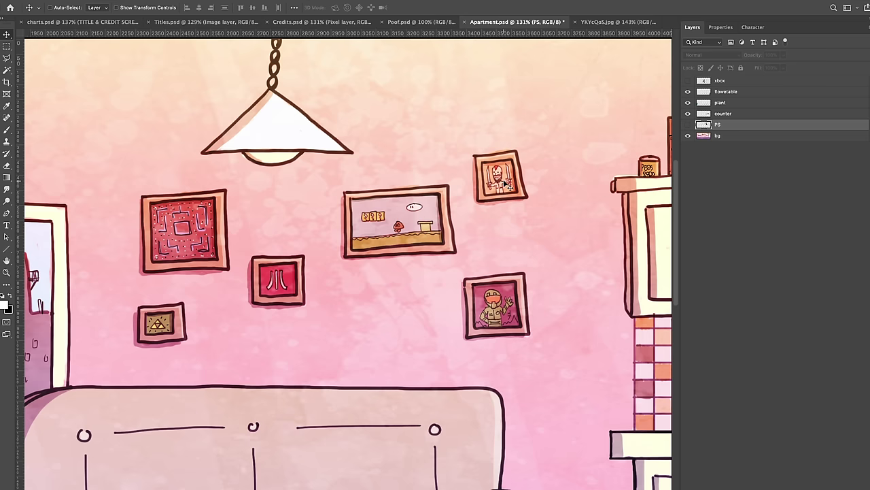
pyautogui.moveTo(563, 219); pyautogui.dragTo(262, 263)
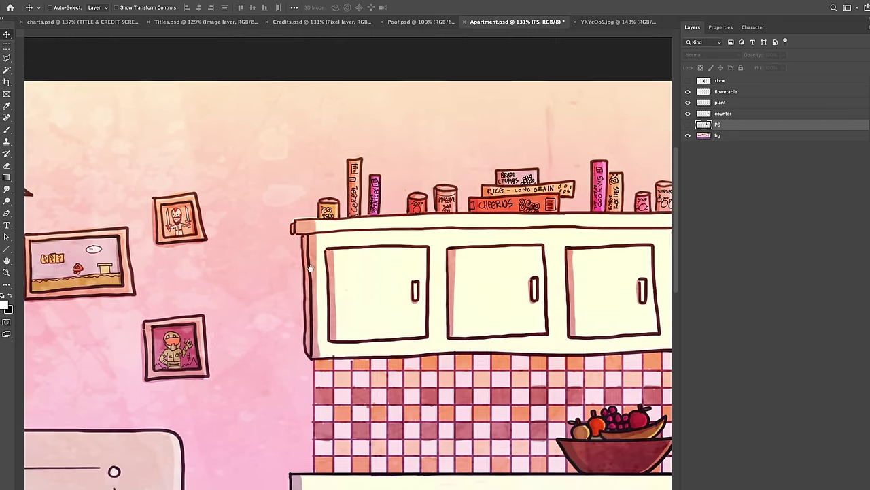
# - Examine the kitchen cabinets, the notes on the fridge and the whole apartment background up close and at full size
pyautogui.moveTo(329, 269); pyautogui.dragTo(284, 245)
pyautogui.moveTo(342, 251); pyautogui.dragTo(278, 219)
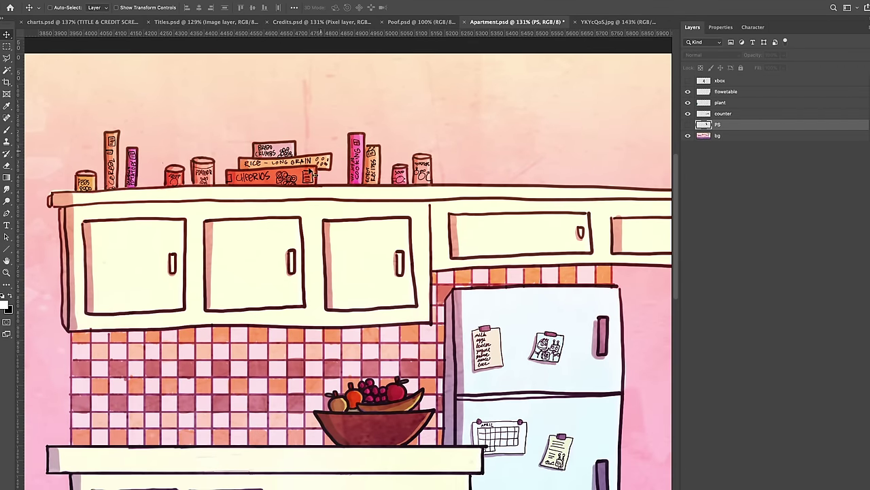
pyautogui.scroll(3, 507, 354)
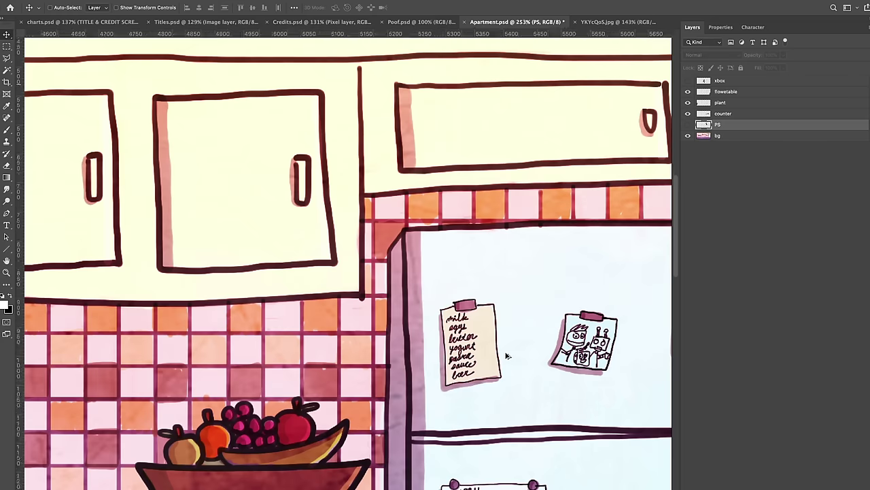
pyautogui.scroll(3, 551, 368)
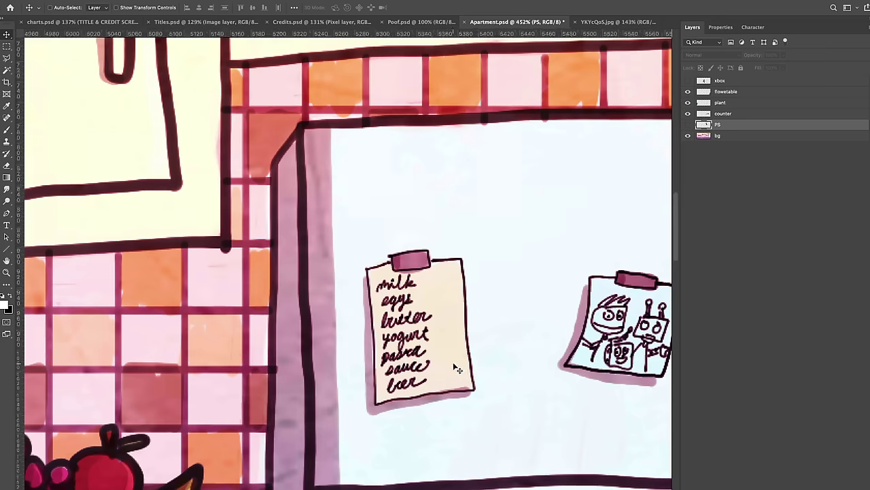
pyautogui.scroll(-3, 459, 350)
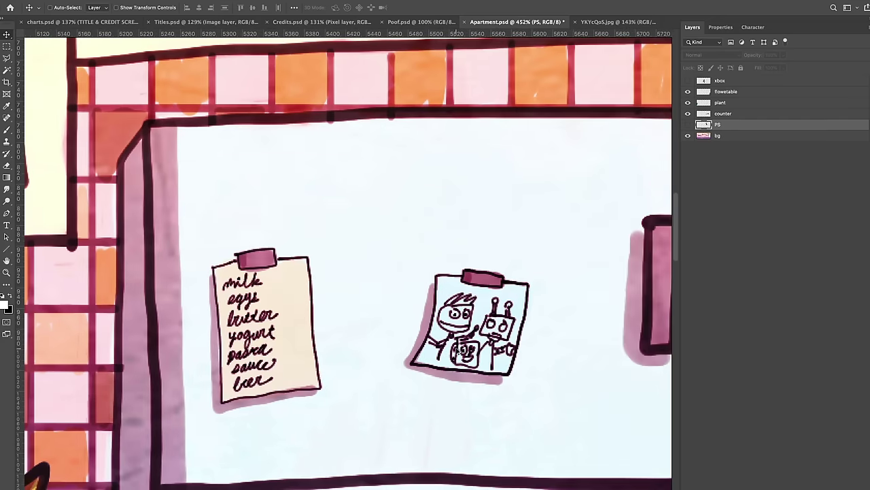
pyautogui.scroll(-2, 457, 346)
pyautogui.scroll(-2, 457, 346)
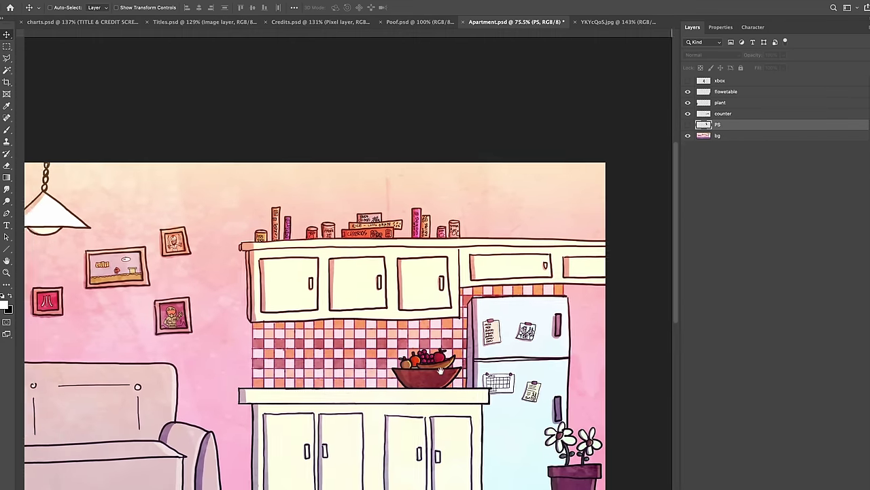
pyautogui.hotkey('ctrl', 'r')
pyautogui.scroll(-2, 498, 354)
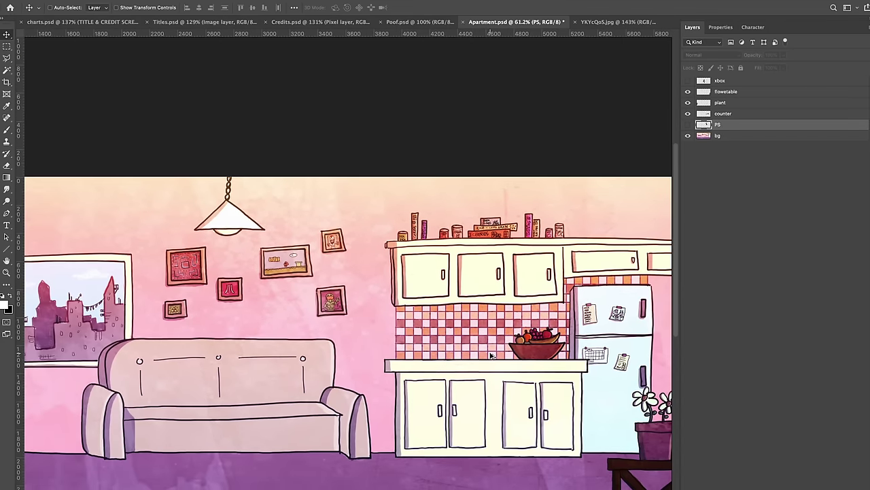
pyautogui.scroll(-1, 473, 359)
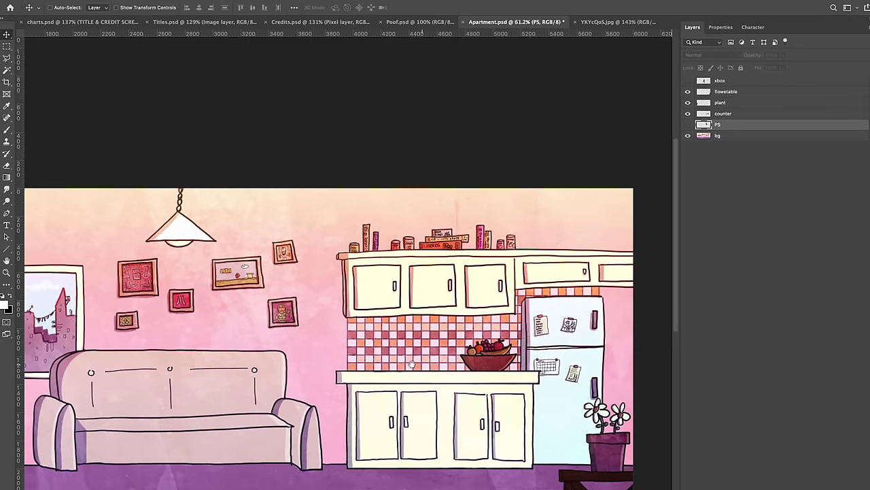
pyautogui.scroll(-1, 340, 308)
pyautogui.scroll(-1, 340, 308)
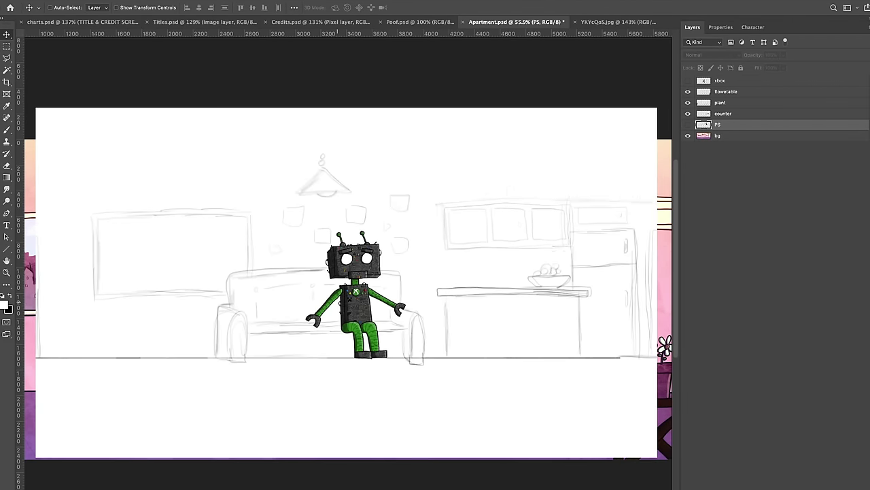
pyautogui.scroll(-3, 340, 308)
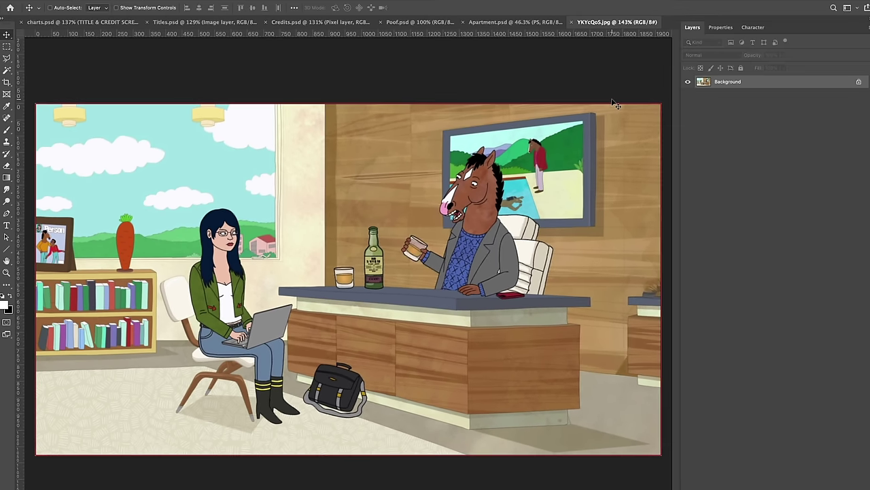
# - Return to the Apartment.psd document and show the PS and xbox character layers in the scene
pyautogui.click(516, 23)
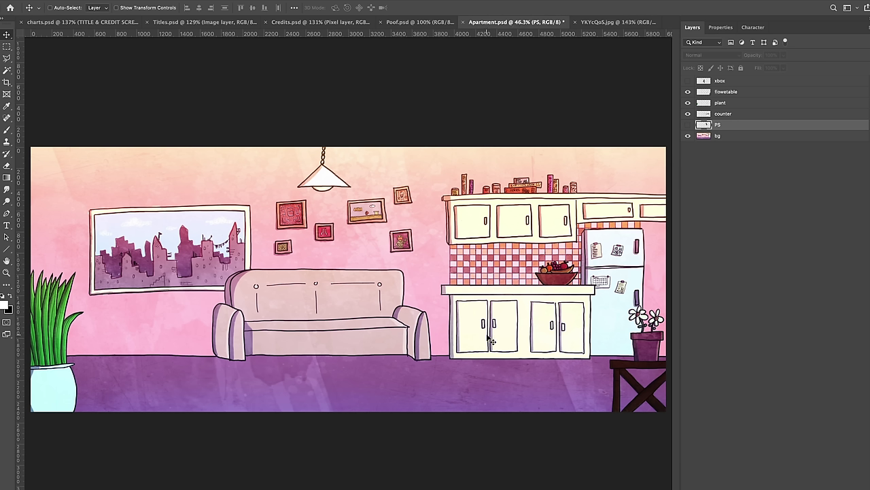
pyautogui.click(688, 125)
pyautogui.click(688, 80)
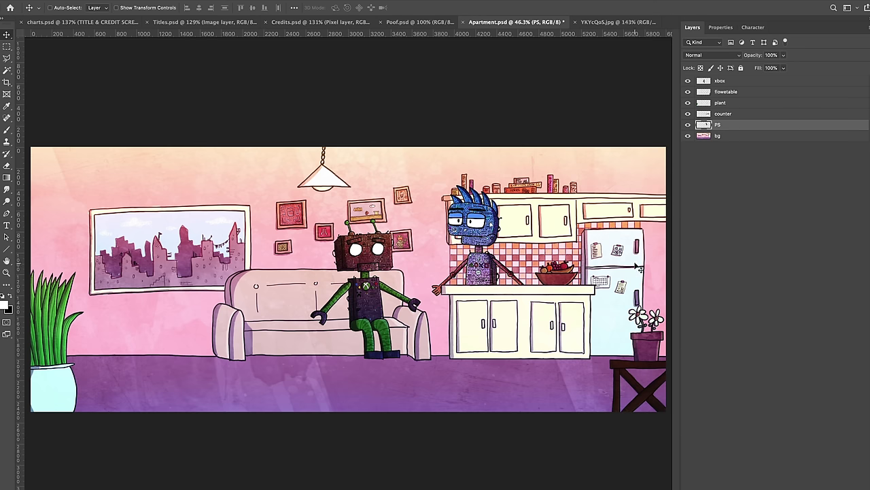
pyautogui.scroll(3, 546, 287)
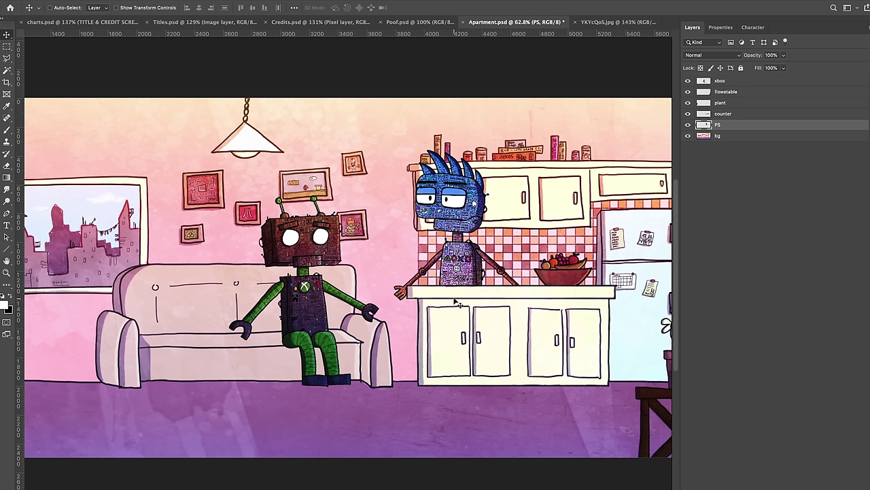
pyautogui.scroll(-3, 459, 303)
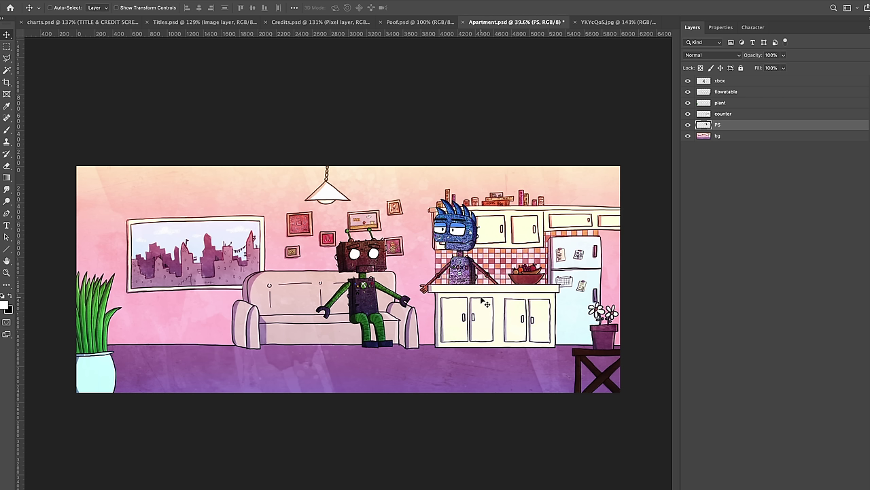
# - Try moving the counter layer beneath the city window beside the large plant, and undo the move
pyautogui.rightClick(485, 303)
pyautogui.click(505, 308)
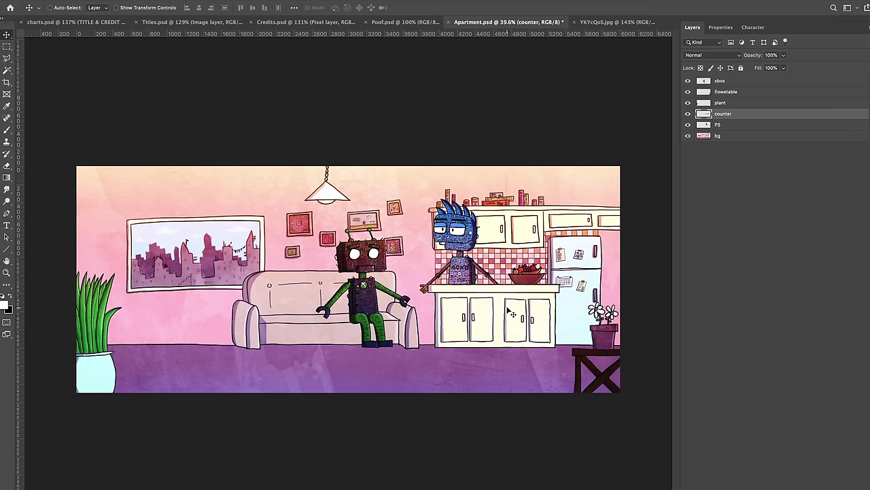
pyautogui.moveTo(517, 314); pyautogui.dragTo(194, 346)
pyautogui.press('ctrl')
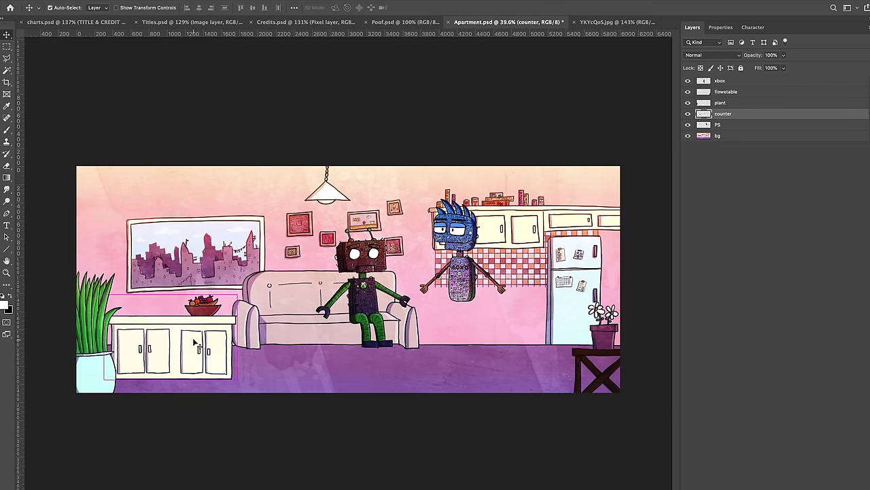
pyautogui.hotkey('ctrl', 'z')
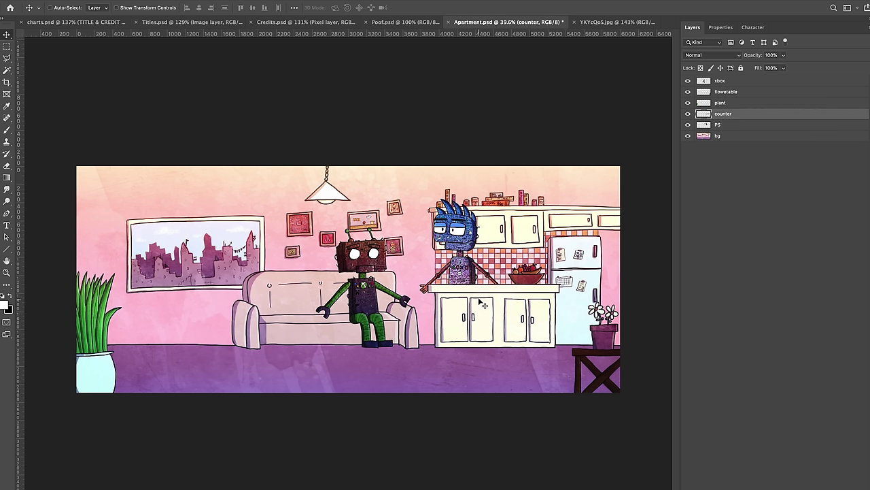
# - Try moving the counter layer in front of the sofa, and undo the move
pyautogui.rightClick(497, 324)
pyautogui.click(507, 327)
pyautogui.moveTo(497, 325); pyautogui.dragTo(378, 355)
pyautogui.moveTo(319, 356); pyautogui.dragTo(319, 355)
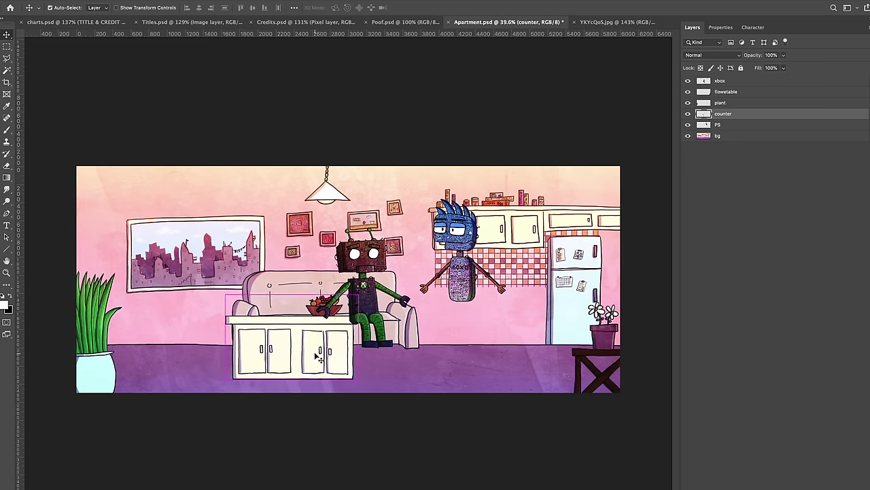
pyautogui.press('super+z')
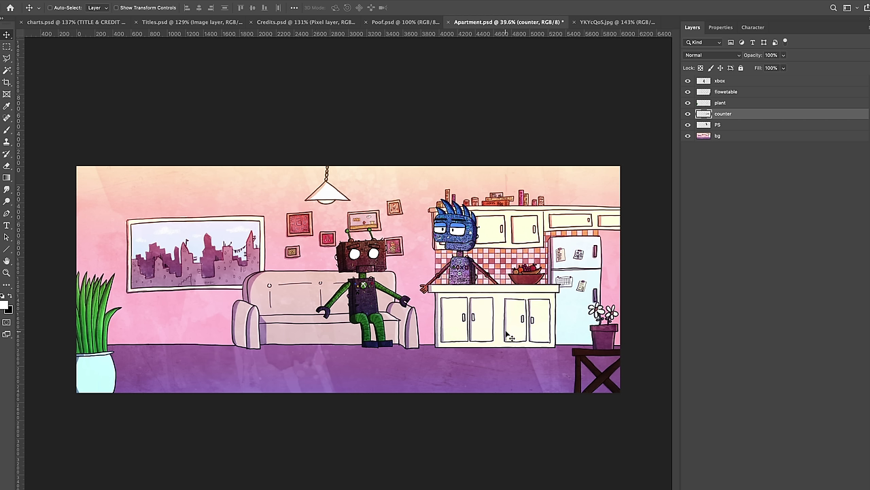
# - Try moving the plant layer between the window and the sofa, and undo the move
pyautogui.rightClick(107, 362)
pyautogui.click(120, 364)
pyautogui.moveTo(120, 364); pyautogui.dragTo(253, 333)
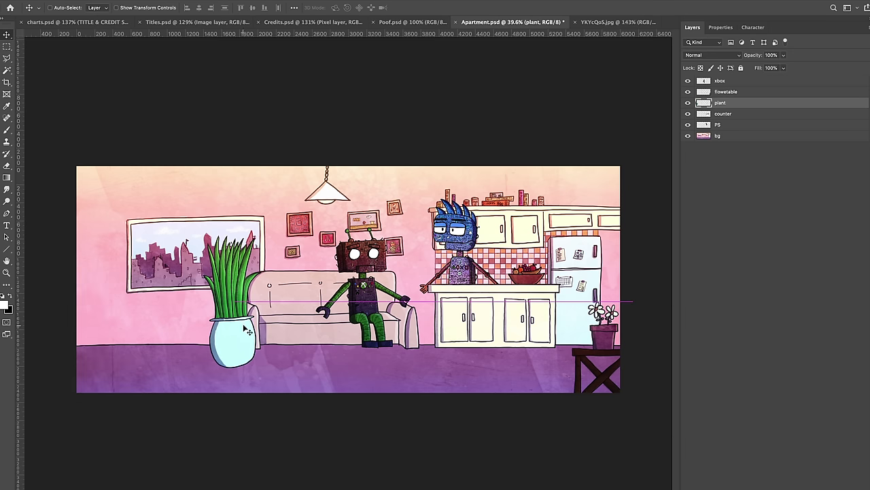
pyautogui.press('super+z')
# - Try moving the flower table layer toward the kitchen counter, and undo the move
pyautogui.rightClick(604, 336)
pyautogui.click(624, 336)
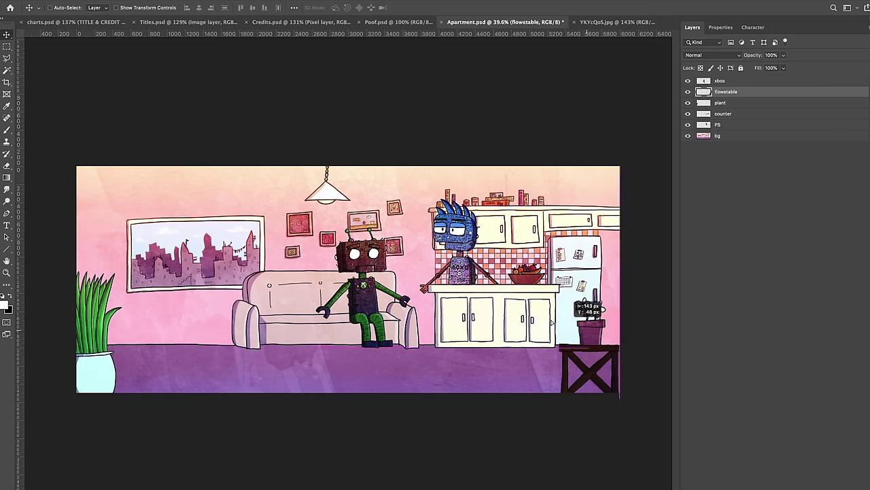
pyautogui.moveTo(604, 335); pyautogui.dragTo(470, 312)
pyautogui.press('super+z')
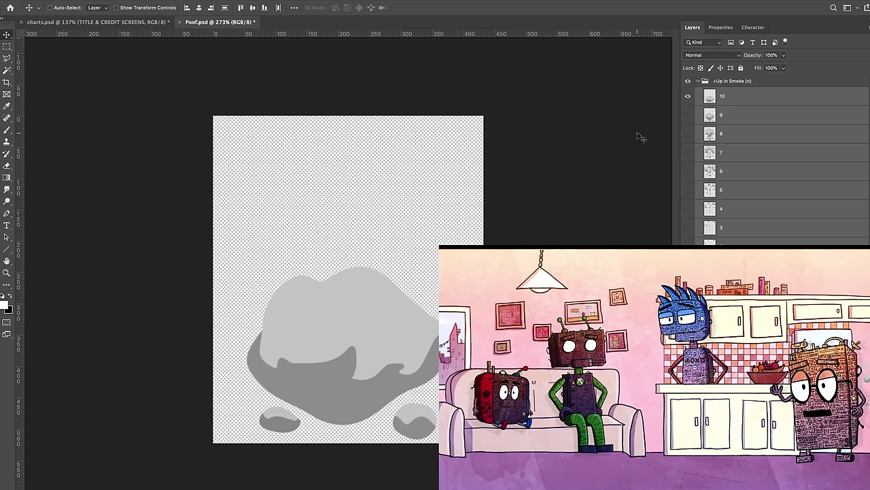
# - In Poof.psd, hide smoke frame layer 10 and preview frames 9, 8 and 7 one at a time
pyautogui.click(692, 98)
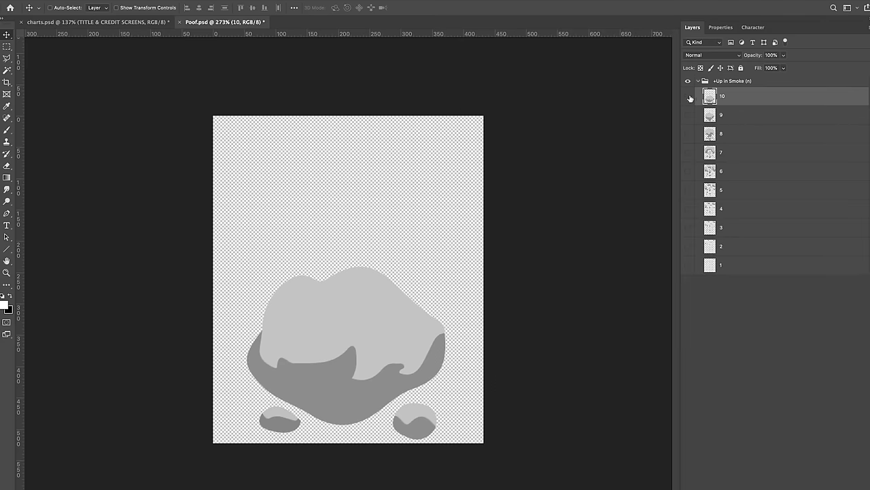
pyautogui.click(691, 99)
pyautogui.click(687, 114)
pyautogui.click(688, 115)
pyautogui.click(688, 135)
pyautogui.click(688, 136)
pyautogui.click(687, 152)
pyautogui.click(688, 152)
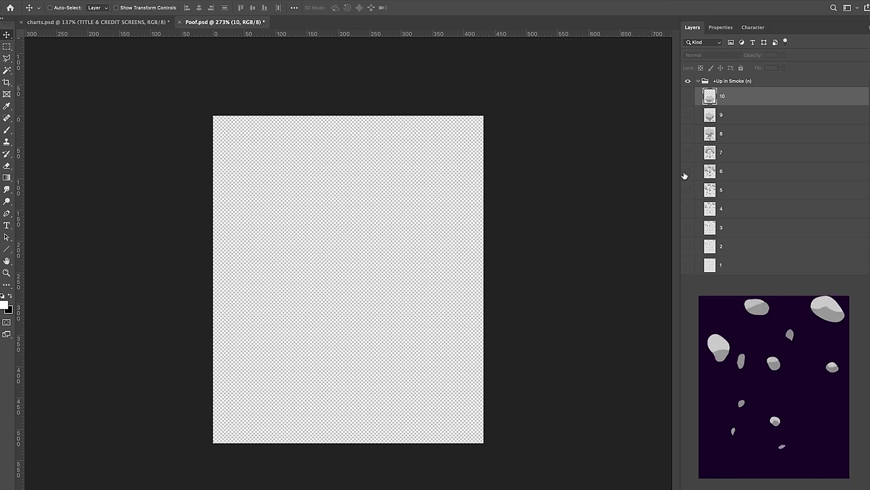
# - Preview smoke frames 6 down to 2 one at a time, and make all ten frame layers visible
pyautogui.click(687, 172)
pyautogui.click(686, 172)
pyautogui.click(687, 192)
pyautogui.click(688, 192)
pyautogui.click(687, 208)
pyautogui.click(687, 208)
pyautogui.click(688, 227)
pyautogui.click(687, 227)
pyautogui.click(689, 246)
pyautogui.click(688, 246)
pyautogui.moveTo(686, 265); pyautogui.dragTo(687, 99)
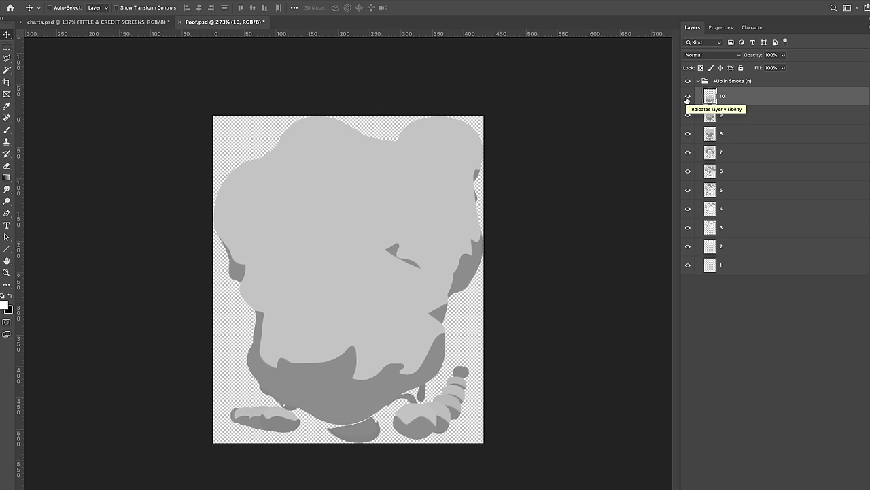
# - Hide smoke frame layers 10 down to 2 one after another to preview the puff dispersing
pyautogui.click(687, 96)
pyautogui.click(687, 115)
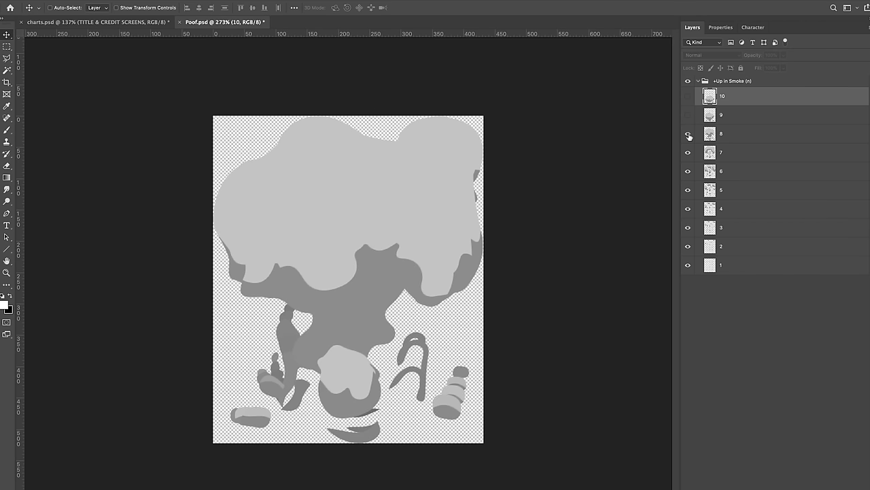
pyautogui.click(687, 134)
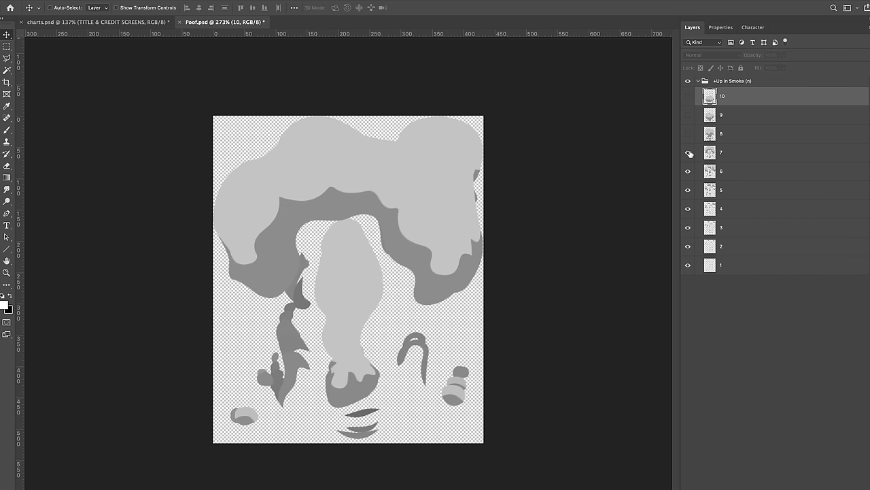
pyautogui.click(688, 153)
pyautogui.click(688, 171)
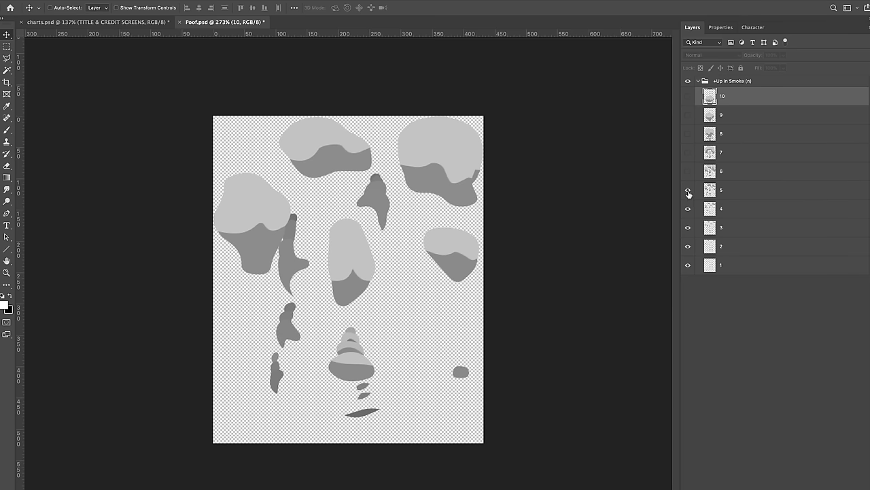
pyautogui.click(688, 191)
pyautogui.click(687, 208)
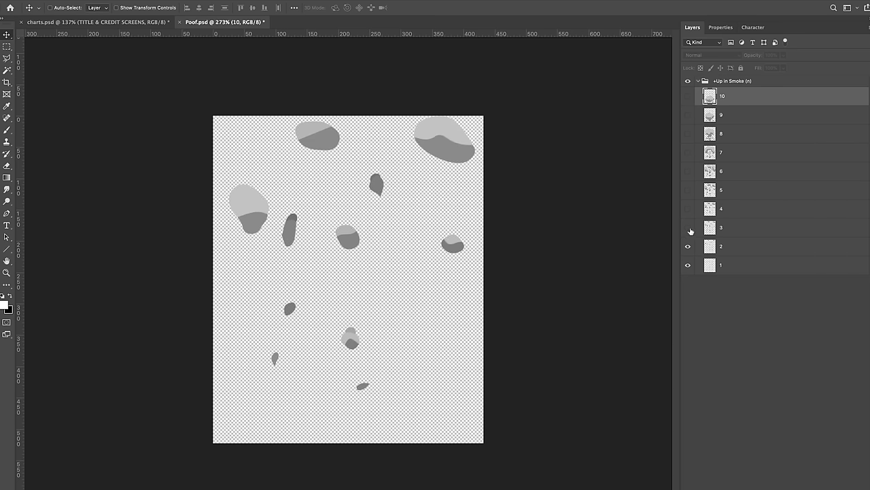
pyautogui.click(689, 228)
pyautogui.click(688, 246)
# - Show smoke frame layers 2 up to 10 again one after another to preview the sequence in reverse
pyautogui.click(688, 246)
pyautogui.click(688, 227)
pyautogui.click(687, 209)
pyautogui.click(689, 190)
pyautogui.click(689, 172)
pyautogui.click(688, 153)
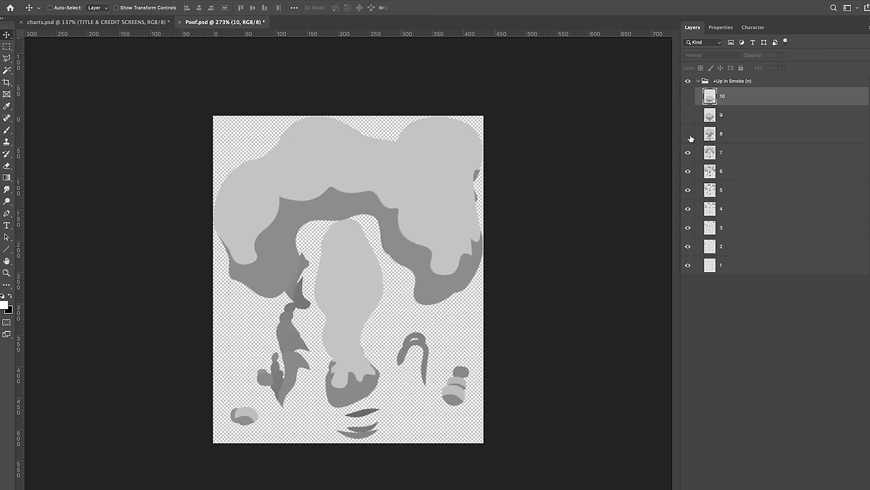
pyautogui.click(689, 133)
pyautogui.click(689, 114)
pyautogui.click(688, 96)
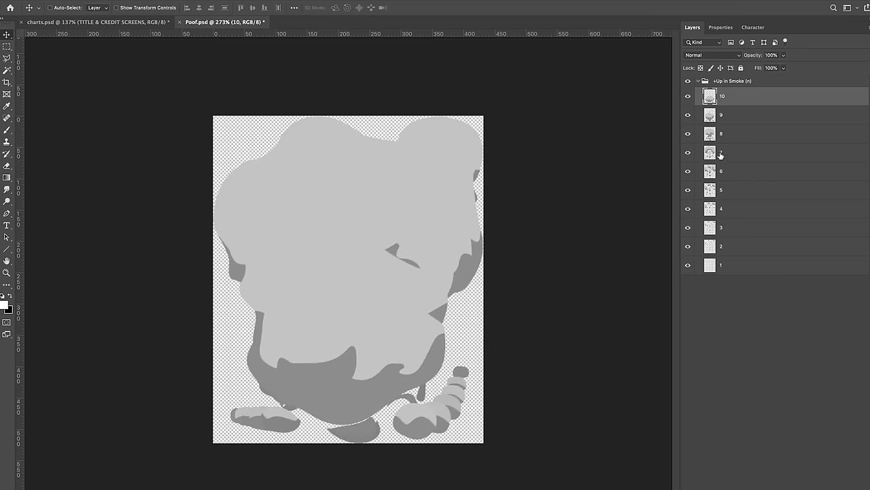
# - Hide smoke frame layers 10 down to 6 in turn, and show them again from 6 up to 10
pyautogui.click(688, 95)
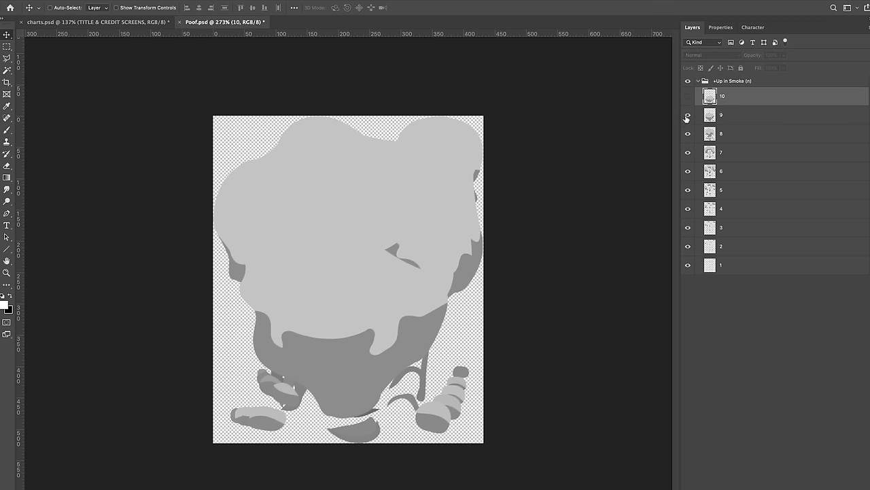
pyautogui.click(688, 115)
pyautogui.click(688, 134)
pyautogui.click(688, 153)
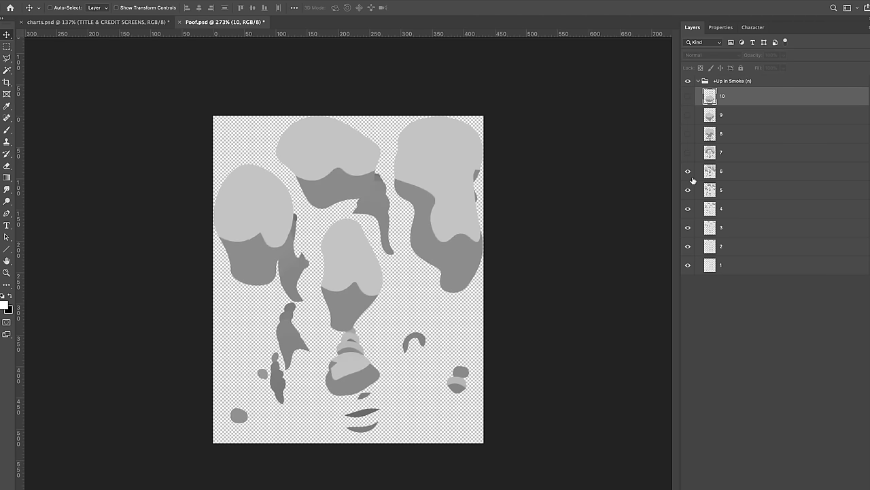
pyautogui.click(689, 171)
pyautogui.click(688, 171)
pyautogui.click(688, 153)
pyautogui.click(689, 134)
pyautogui.click(688, 115)
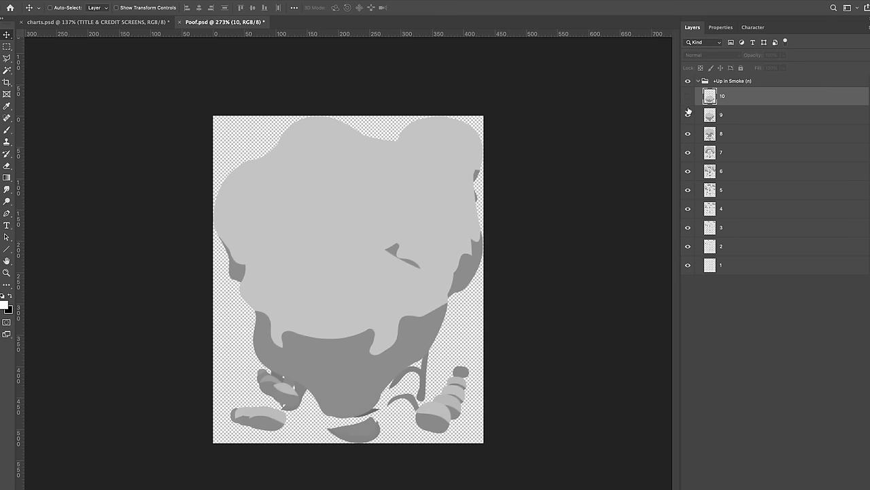
pyautogui.click(688, 97)
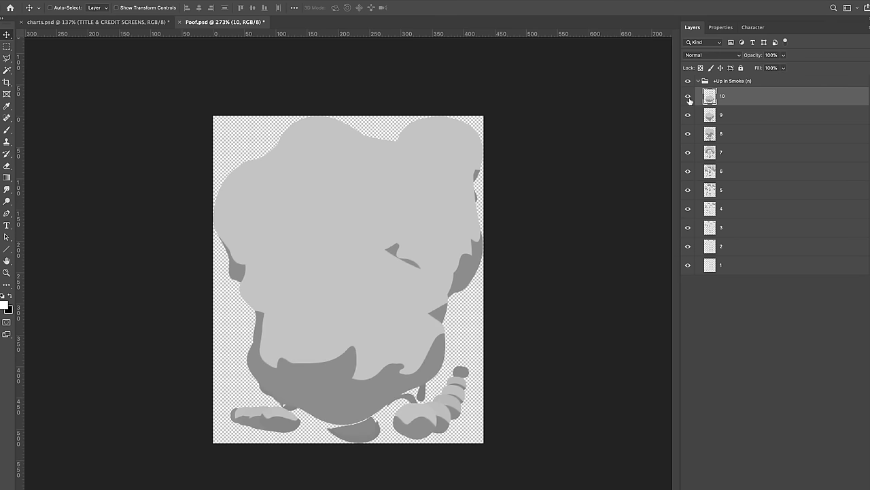
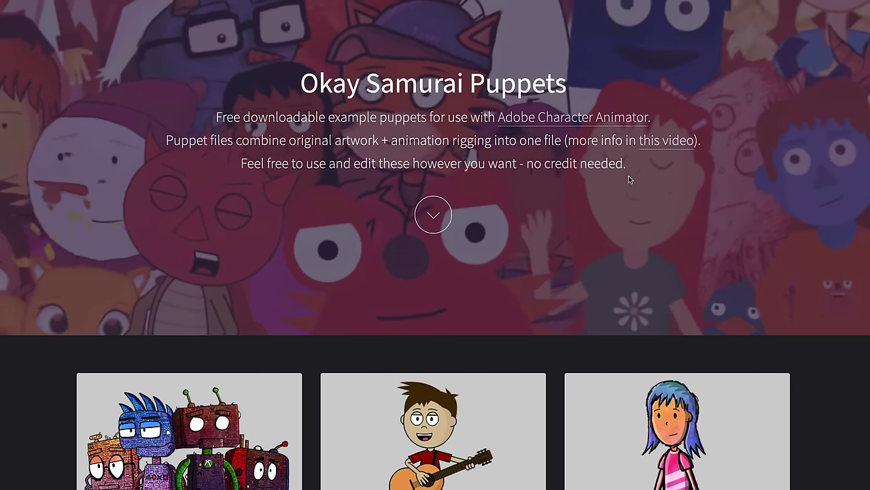
# - Browse the example puppets on the Okay Samurai Puppets page and on Character Animator's home screen, and return to the Record workspace
pyautogui.scroll(-3, 614, 188)
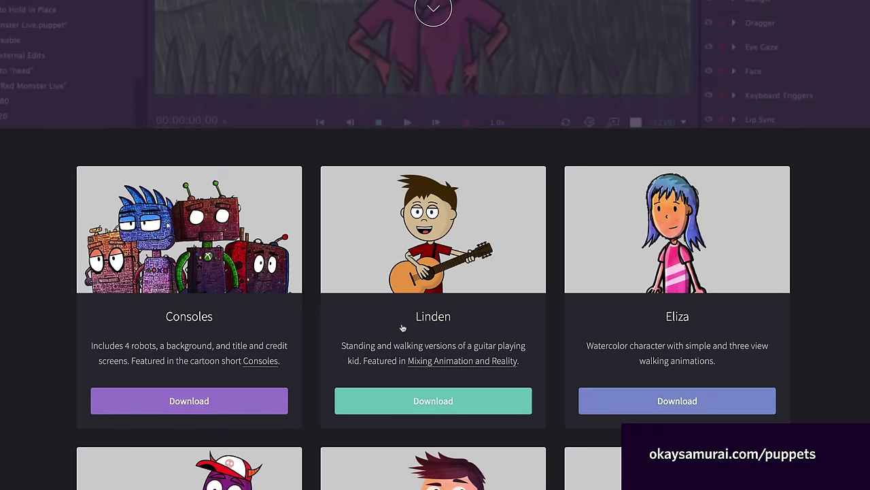
pyautogui.scroll(-1, 49, 260)
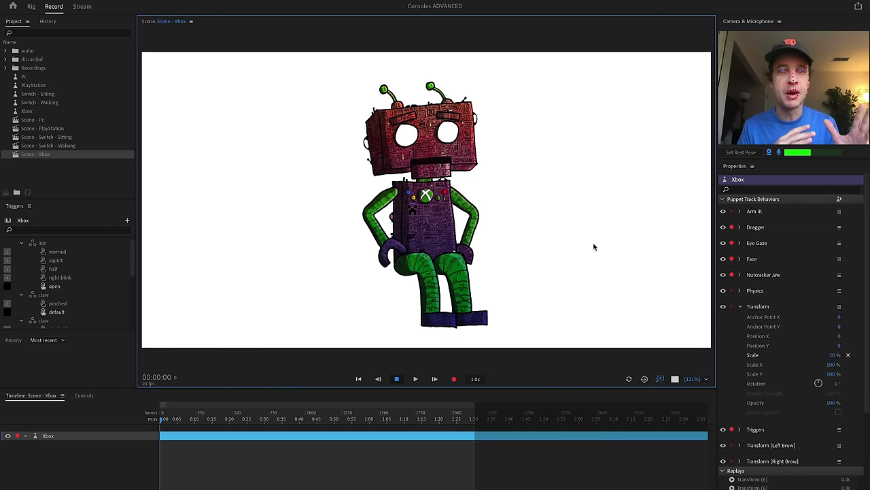
pyautogui.click(12, 6)
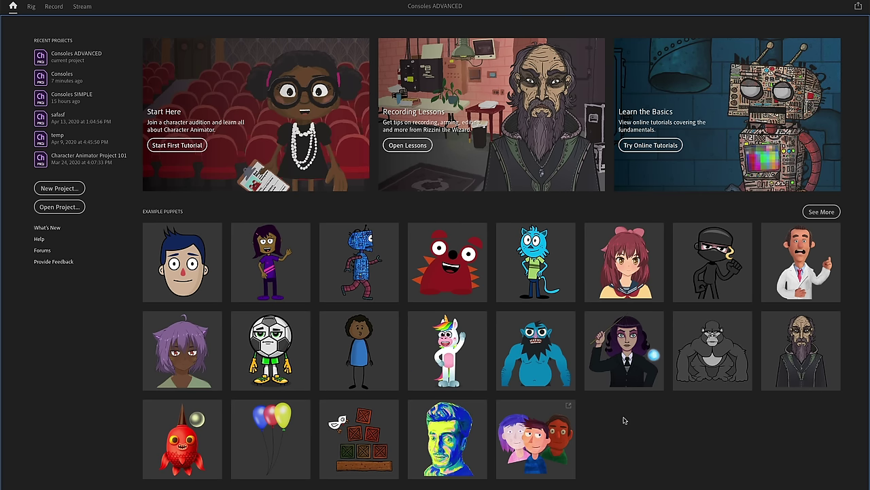
pyautogui.click(54, 8)
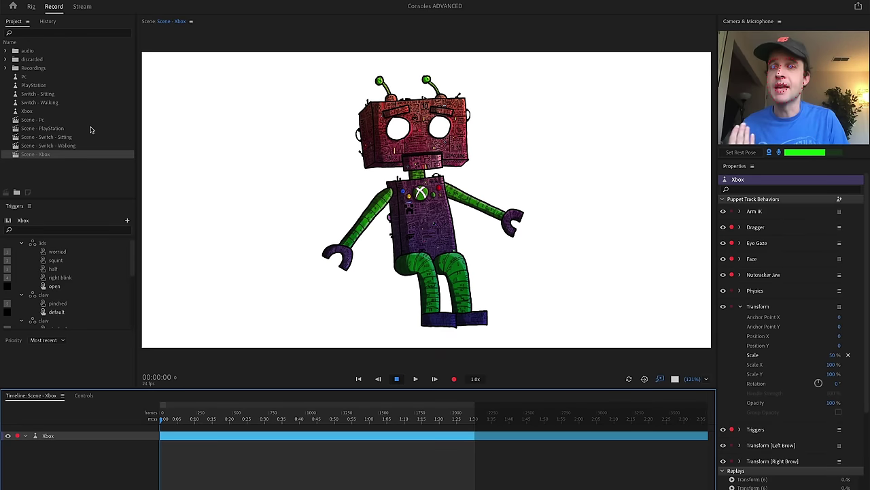
# - Select the Xbox puppet in the Scene - Xbox scene and set its Transform scale to 100%
pyautogui.click(35, 112)
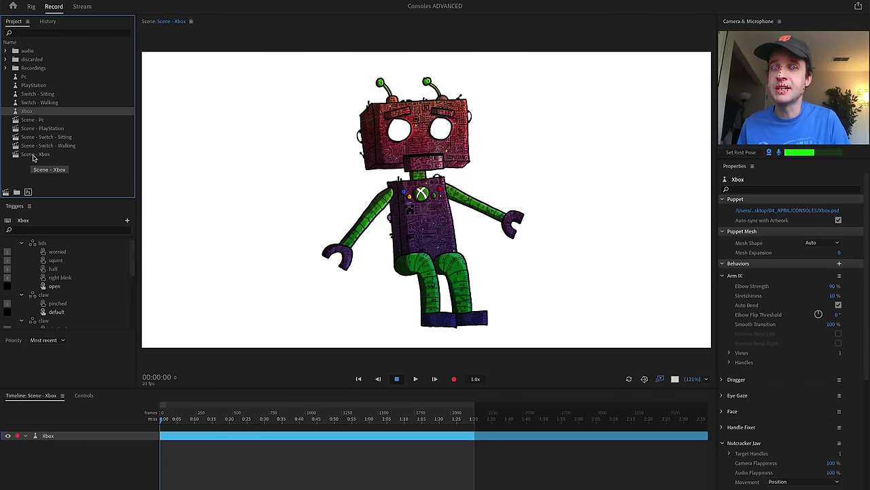
pyautogui.click(33, 155)
pyautogui.click(294, 187)
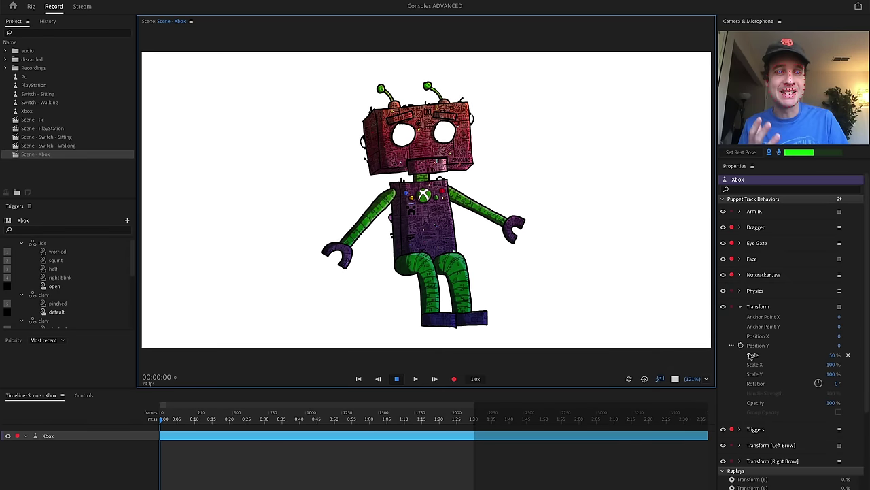
pyautogui.click(835, 355)
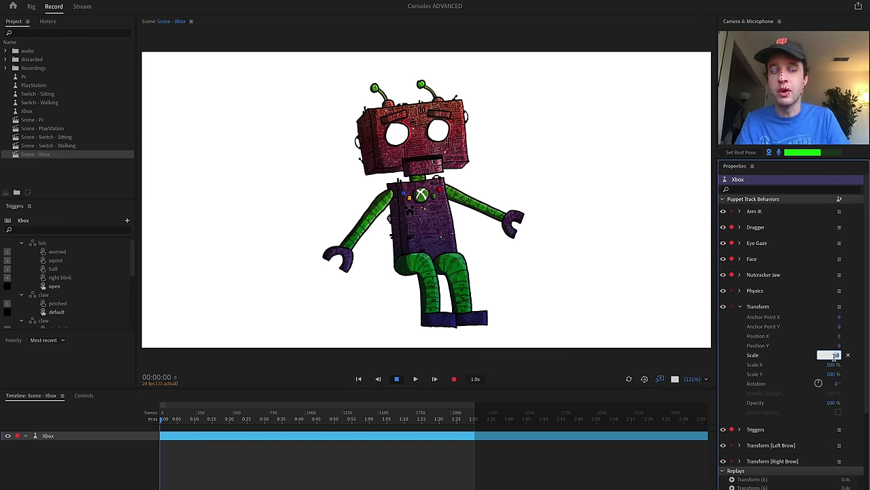
pyautogui.write('100')
pyautogui.press('Return')
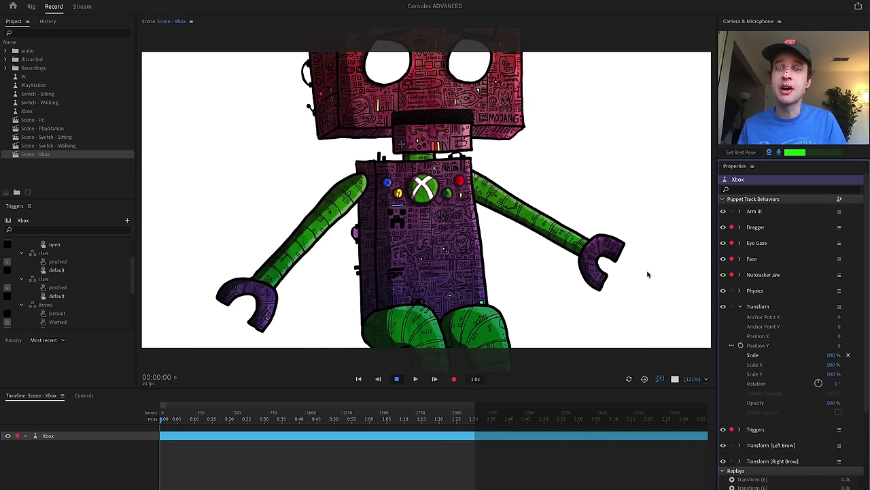
# - Enlarge the Scene - Xbox frame to about 2,172 px wide and 2,110 px high to fit the whole robot
pyautogui.click(53, 170)
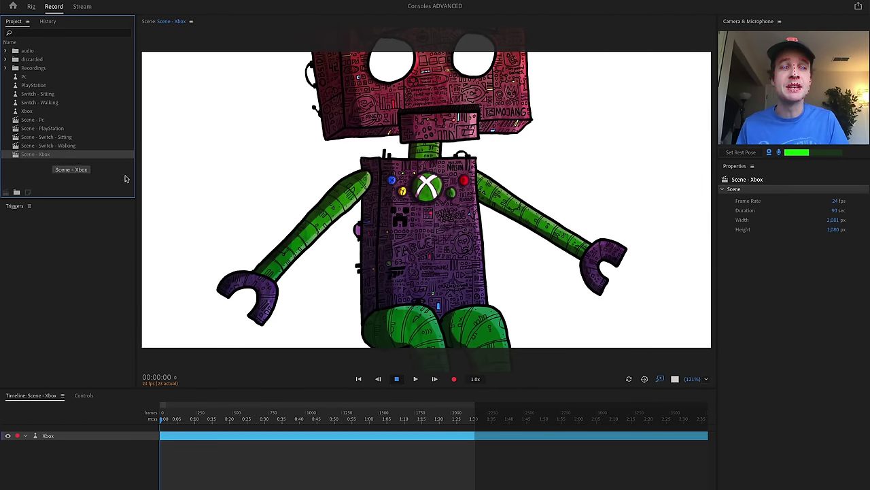
pyautogui.moveTo(835, 229); pyautogui.dragTo(836, 232)
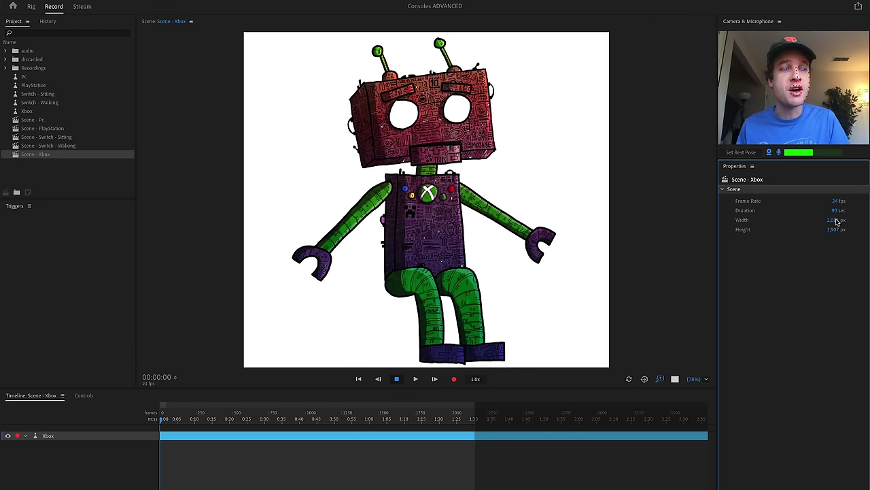
pyautogui.moveTo(835, 229)
pyautogui.mouseDown()
pyautogui.moveTo(834, 246)
pyautogui.moveTo(843, 221)
pyautogui.mouseUp()
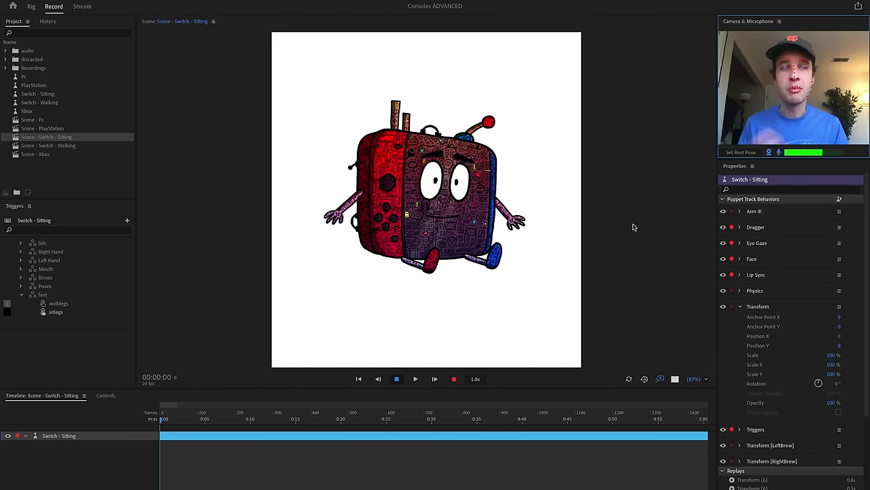
# - Preview the Switch - Sitting puppet's standing and sitting leg triggers, and open the Scene - Switch - Walking scene
pyautogui.press('w')
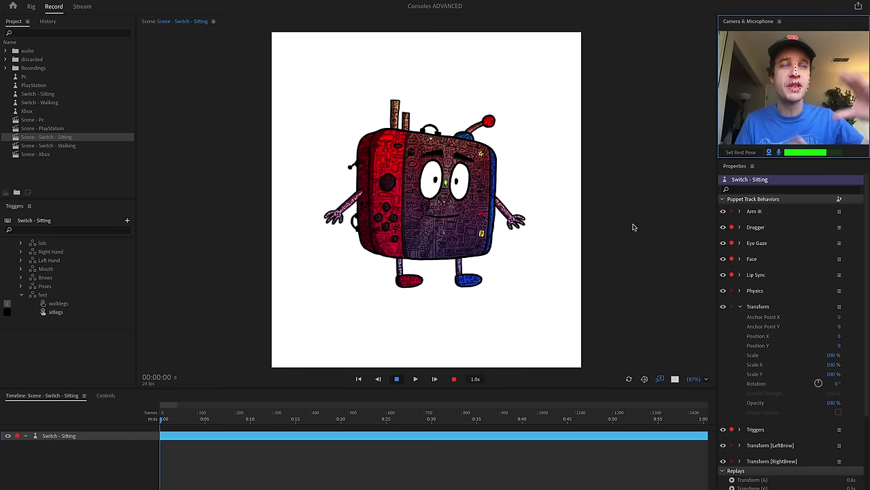
pyautogui.press('s')
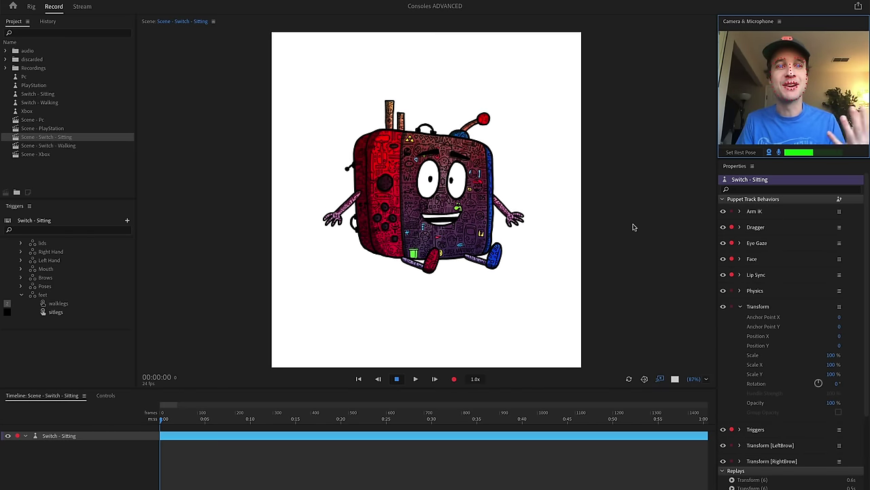
pyautogui.press('w')
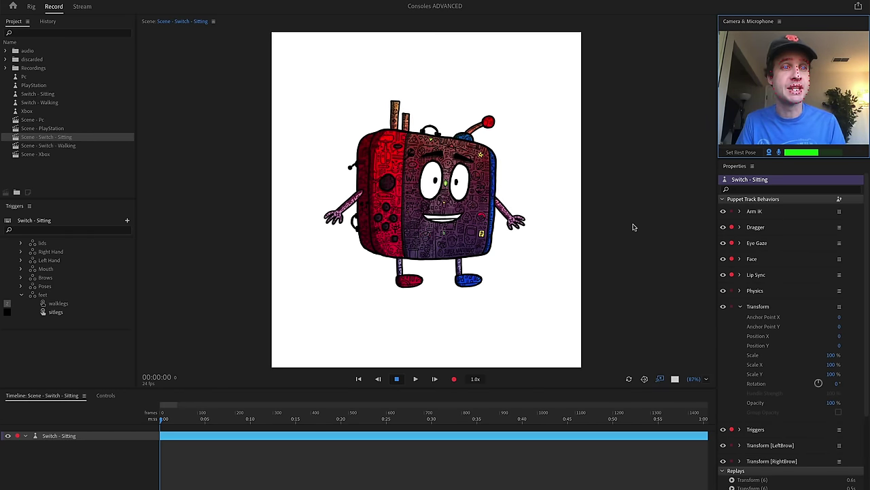
pyautogui.doubleClick(47, 145)
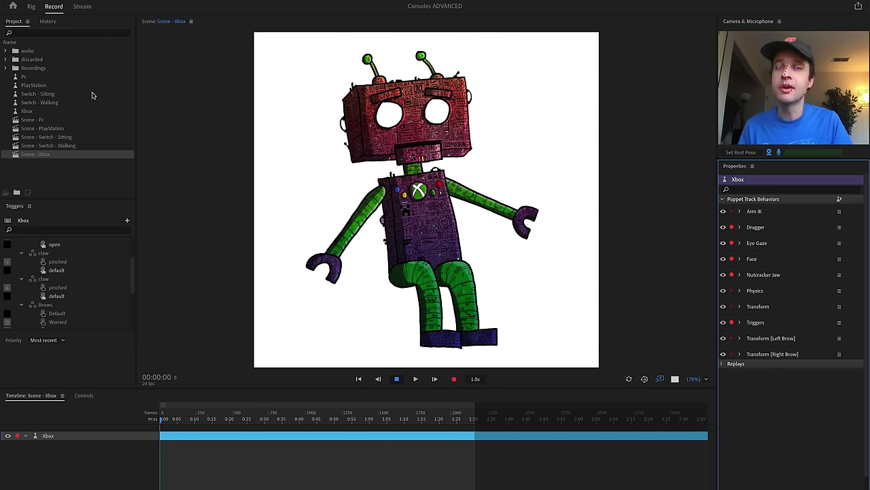
# - Add XBOX_lipsync.aif from the project's audio folder to the Scene - Xbox timeline
pyautogui.click(6, 52)
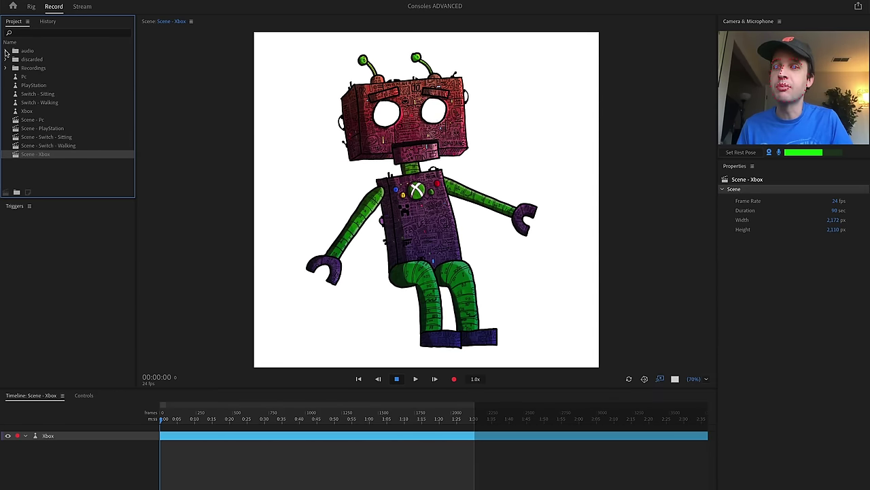
pyautogui.click(6, 52)
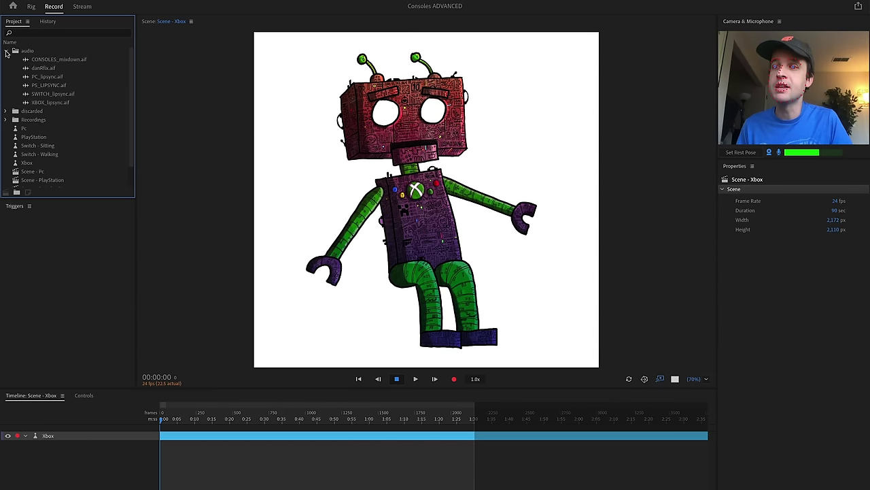
pyautogui.click(55, 102)
pyautogui.moveTo(54, 104); pyautogui.dragTo(368, 136)
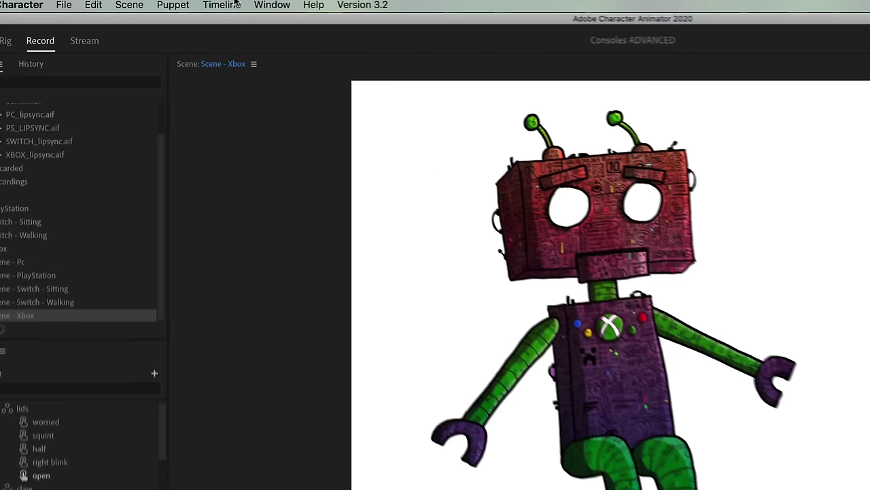
# - Compute a Nutcracker Jaw take from the scene audio for the Xbox puppet, and play it back from 00:02:21
pyautogui.click(225, 6)
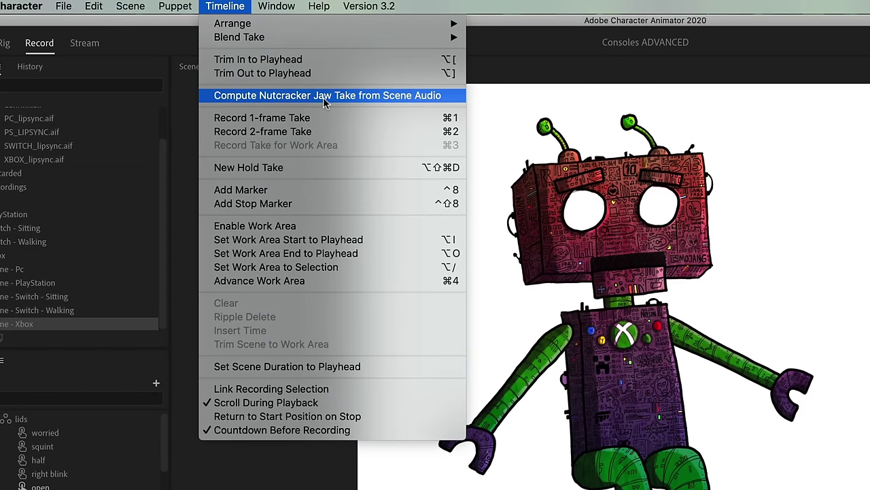
pyautogui.click(443, 96)
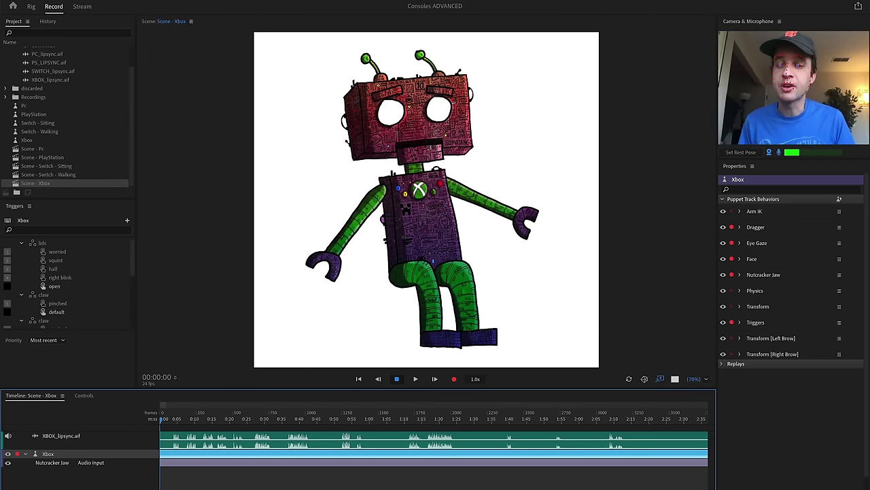
pyautogui.click(170, 419)
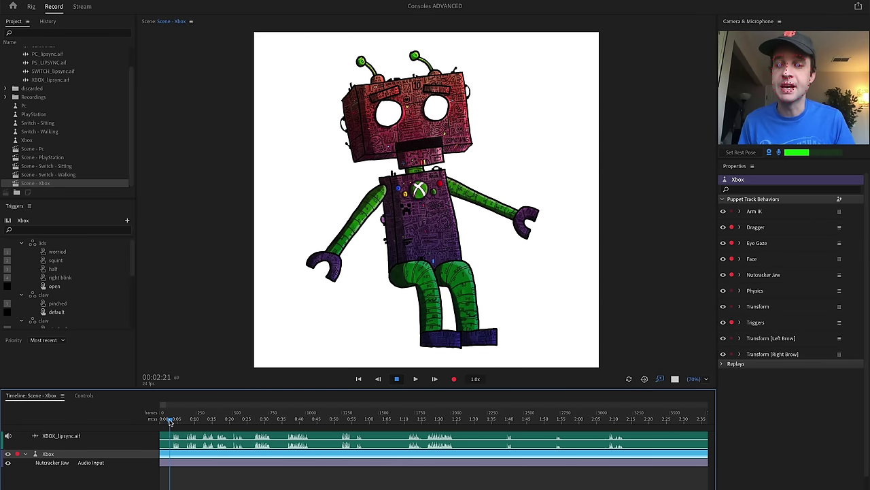
pyautogui.press('space')
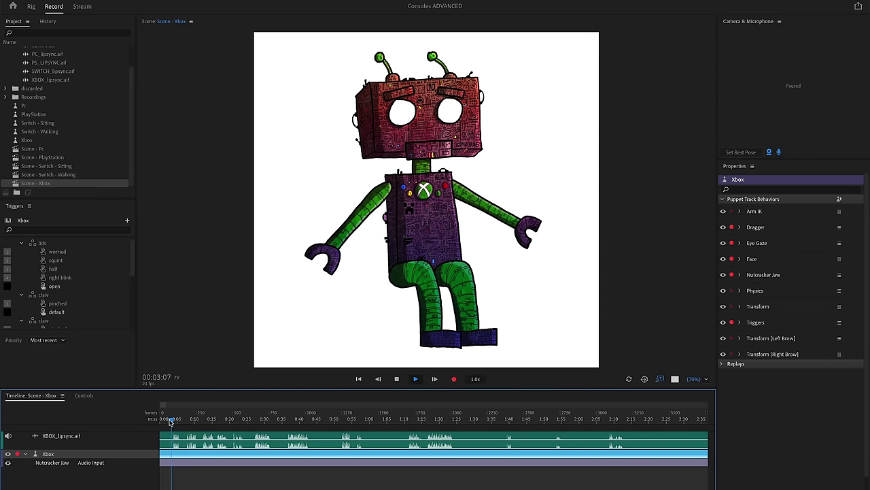
pyautogui.press('space')
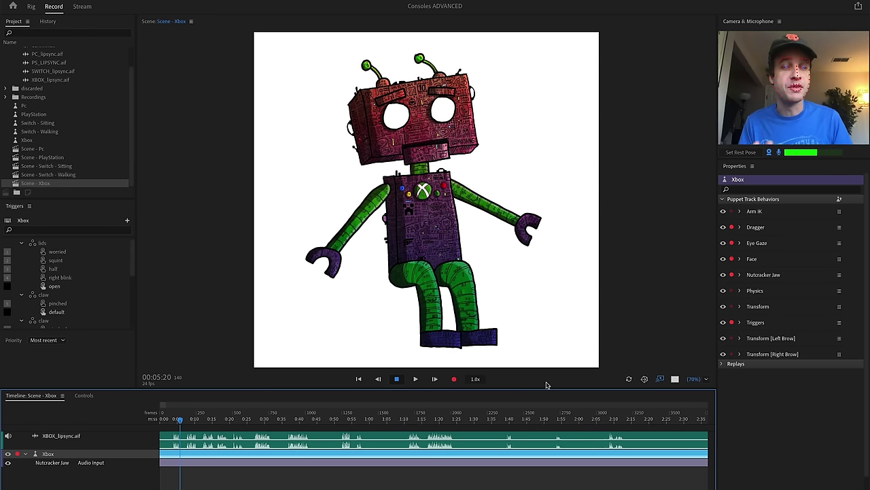
# - Set the Audio Flappiness of the Xbox puppet's Nutcracker Jaw behavior to 75%
pyautogui.click(740, 275)
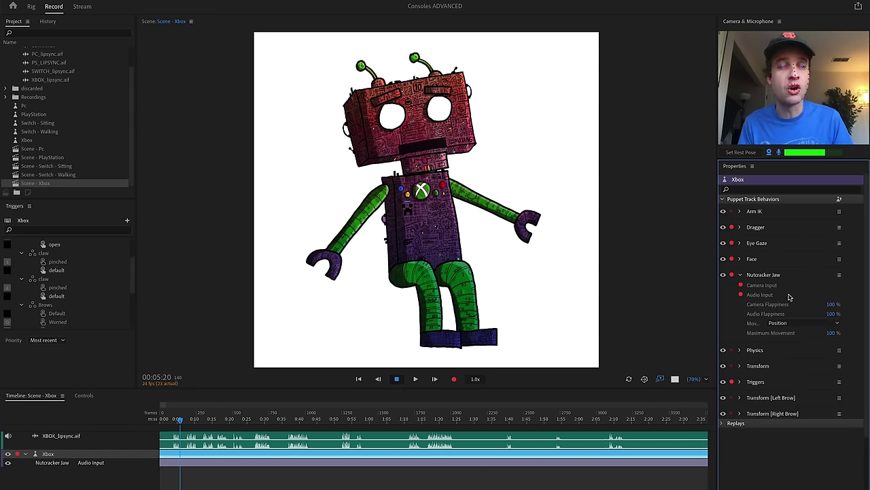
pyautogui.click(835, 314)
pyautogui.write('75')
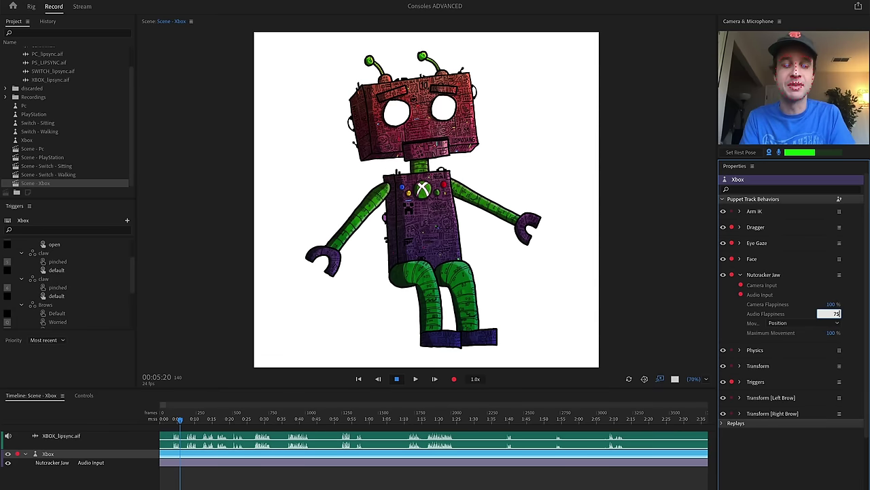
pyautogui.press('Return')
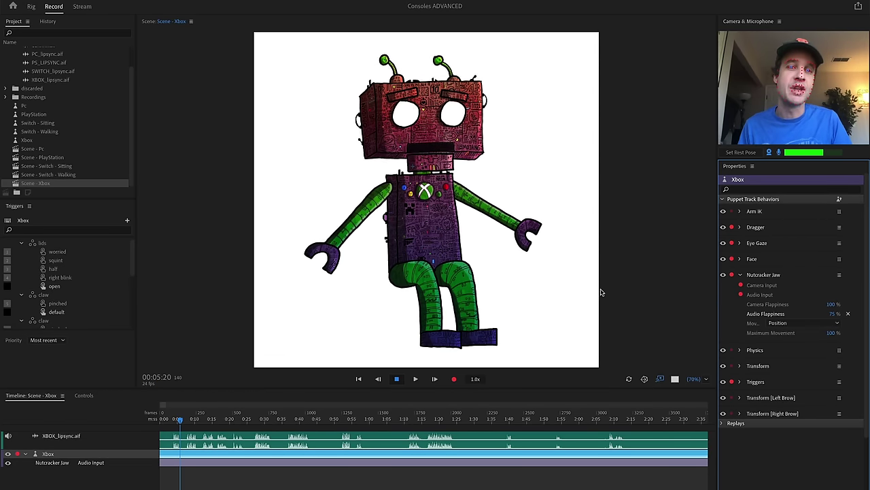
pyautogui.moveTo(834, 313); pyautogui.dragTo(834, 219)
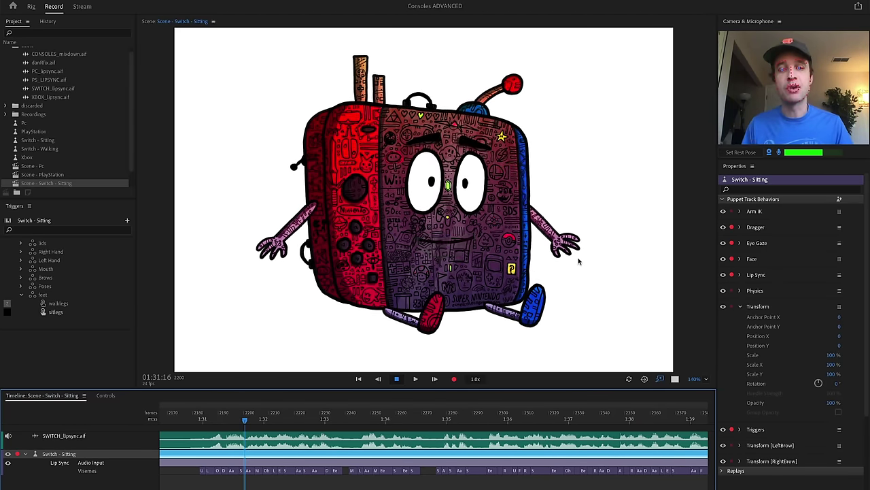
# - Compute a Lip Sync take from the scene audio for the Switch - Sitting puppet and play it back
pyautogui.click(171, 4)
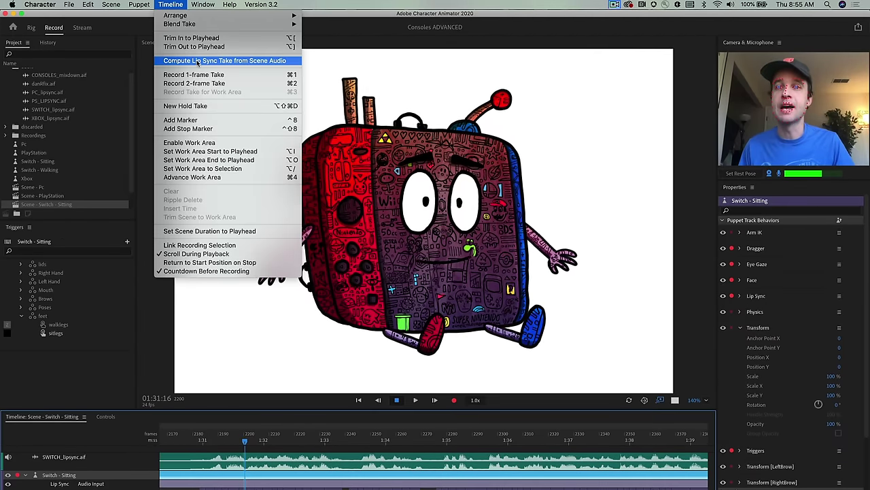
pyautogui.click(197, 62)
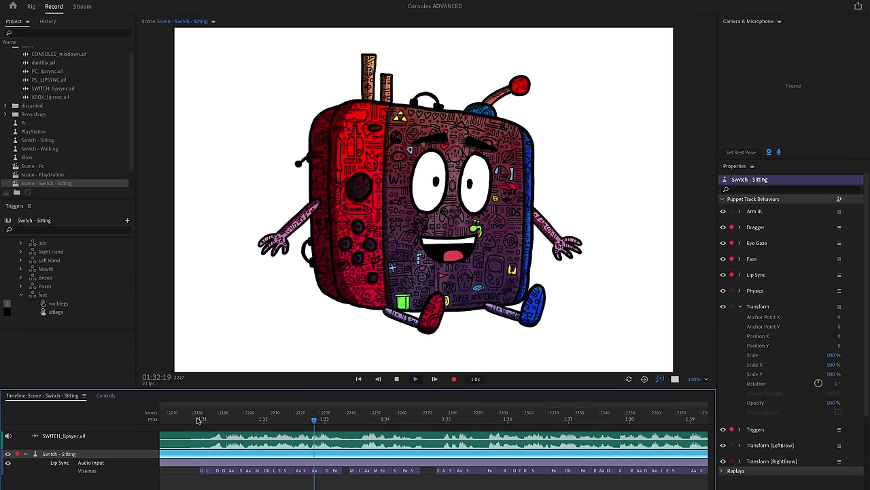
pyautogui.press('space')
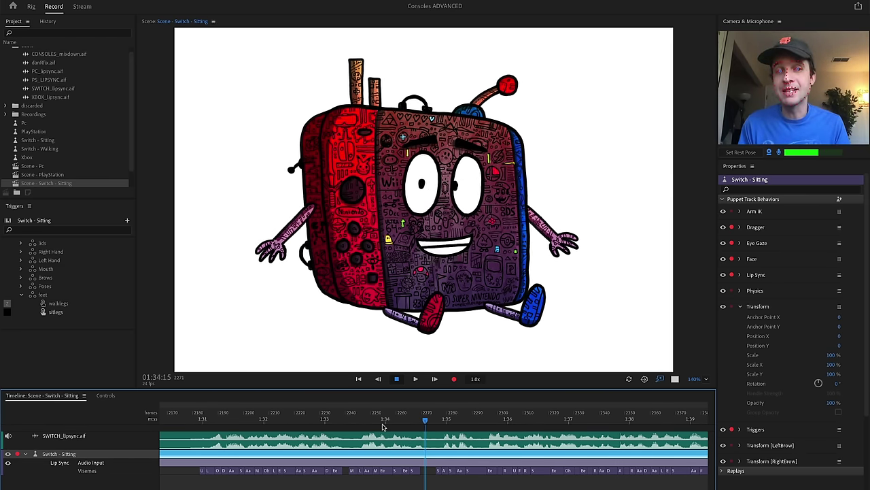
# - Disarm the Switch - Sitting puppet for recording and turn off the microphone input
pyautogui.click(21, 454)
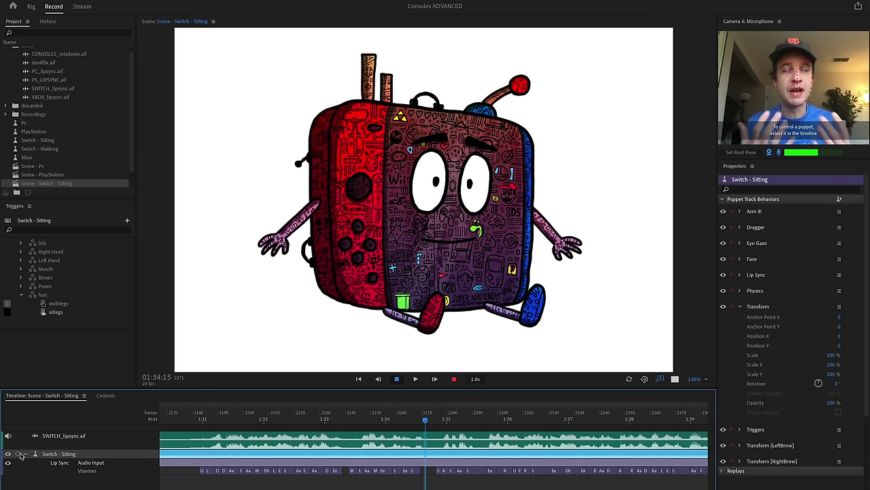
pyautogui.click(780, 154)
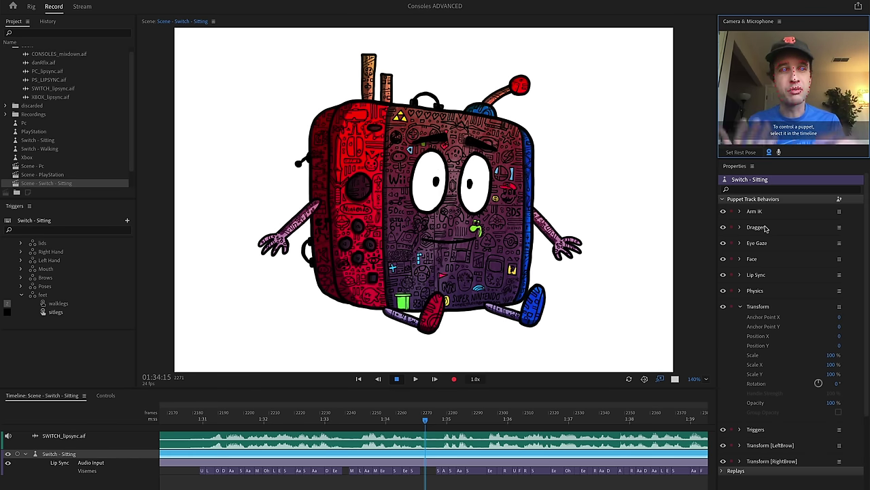
# - Delete the M viseme at frame 2241 from the Switch - Sitting puppet's Lip Sync take
pyautogui.press('=')
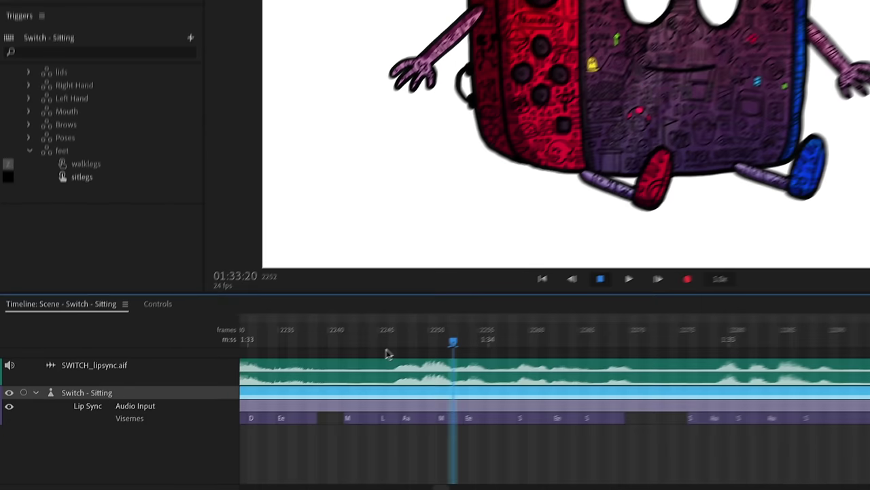
pyautogui.click(171, 425)
pyautogui.click(361, 412)
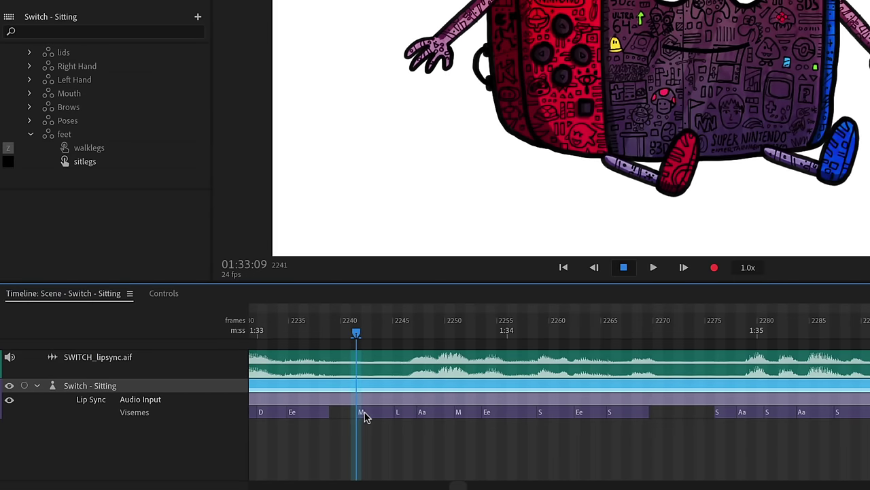
pyautogui.press('Delete')
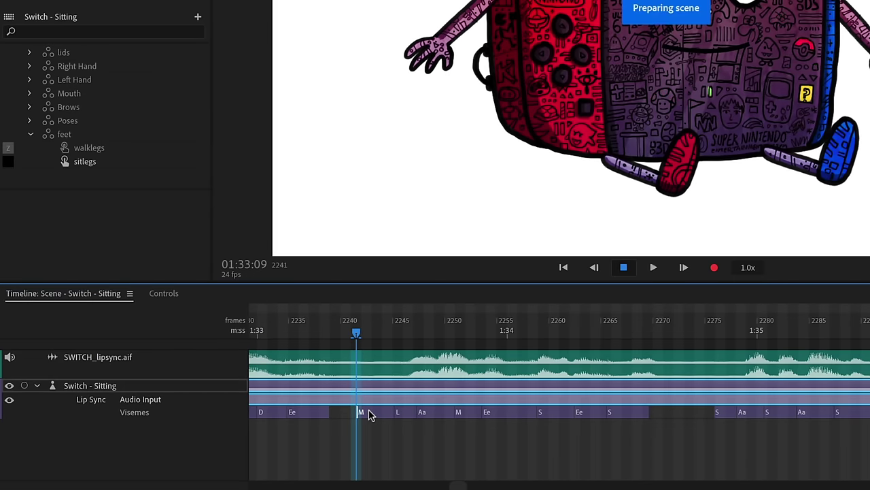
# - Change the Ee viseme just before frame 2257 to Uh
pyautogui.moveTo(498, 320); pyautogui.dragTo(522, 325)
pyautogui.rightClick(504, 414)
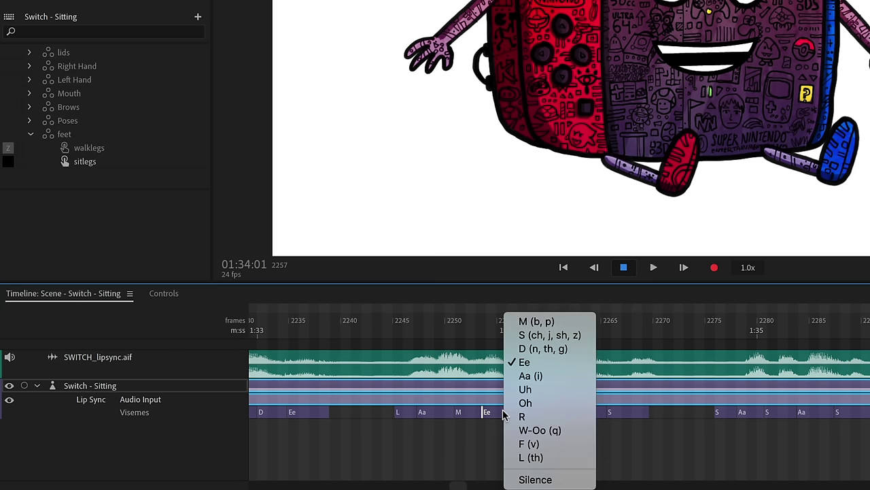
pyautogui.click(539, 396)
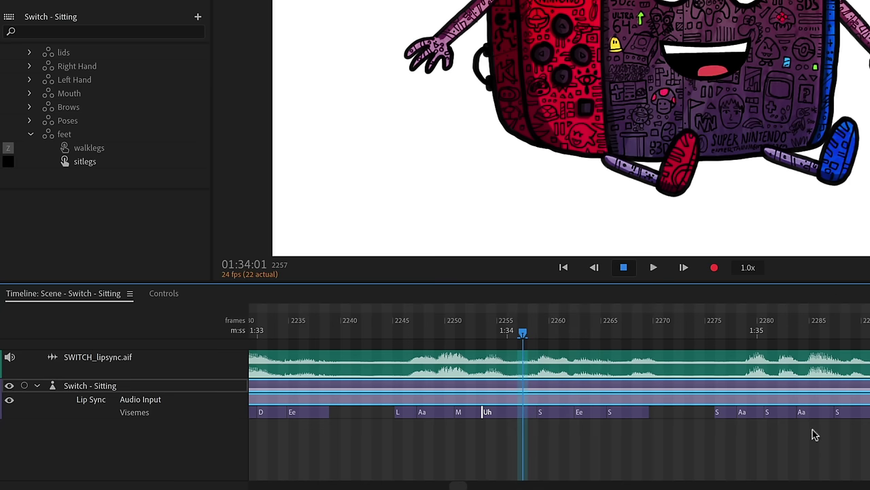
# - Adjust the start of the S viseme near frame 2287 in the Lip Sync take
pyautogui.moveTo(716, 414)
pyautogui.mouseDown()
pyautogui.moveTo(654, 412)
pyautogui.moveTo(718, 412)
pyautogui.mouseUp()
pyautogui.click(607, 412)
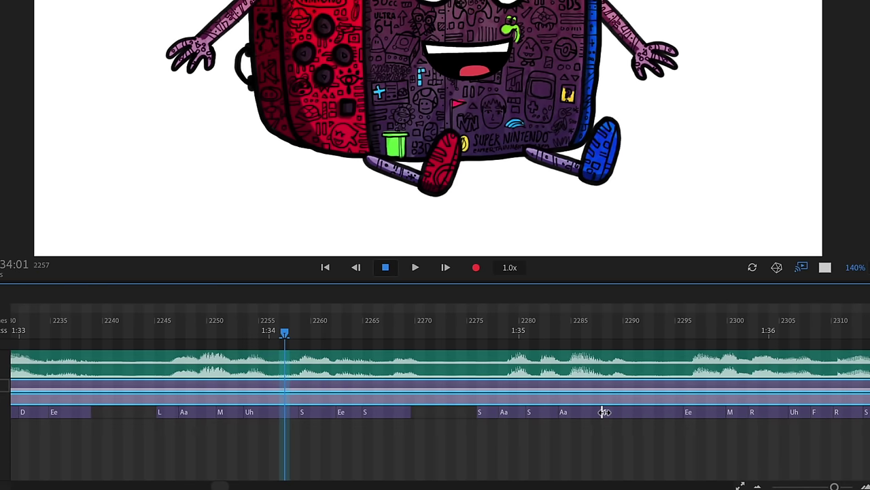
pyautogui.moveTo(612, 412)
pyautogui.mouseDown()
pyautogui.moveTo(643, 411)
pyautogui.moveTo(592, 413)
pyautogui.moveTo(605, 413)
pyautogui.mouseUp()
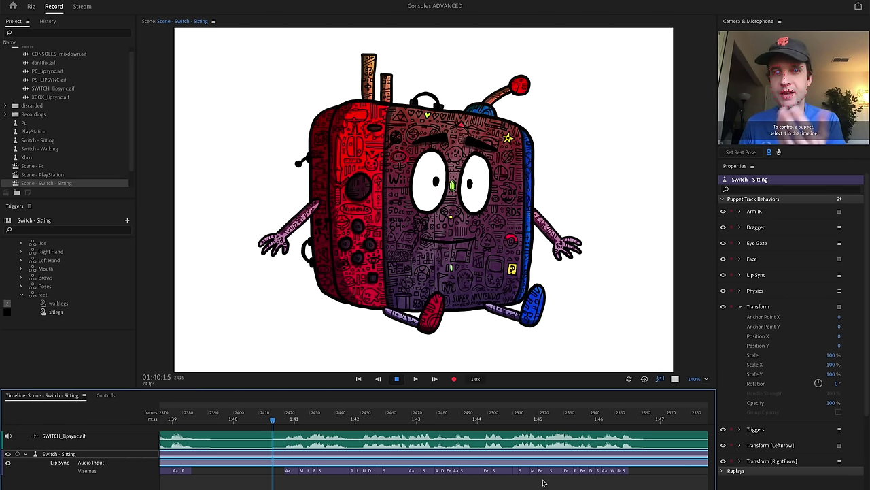
# - Play back the Switch - Sitting puppet's lip sync between about 01:40:15 and 01:43:02, repeating part of the passage
pyautogui.press('space')
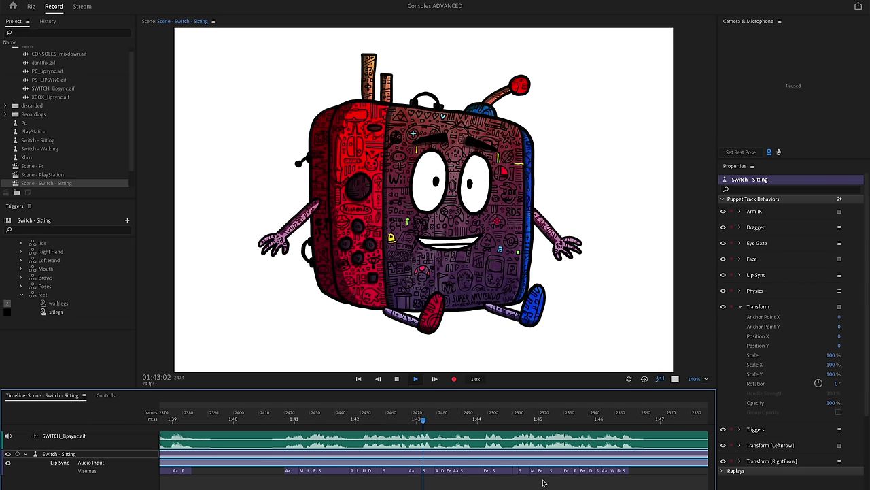
pyautogui.press('space')
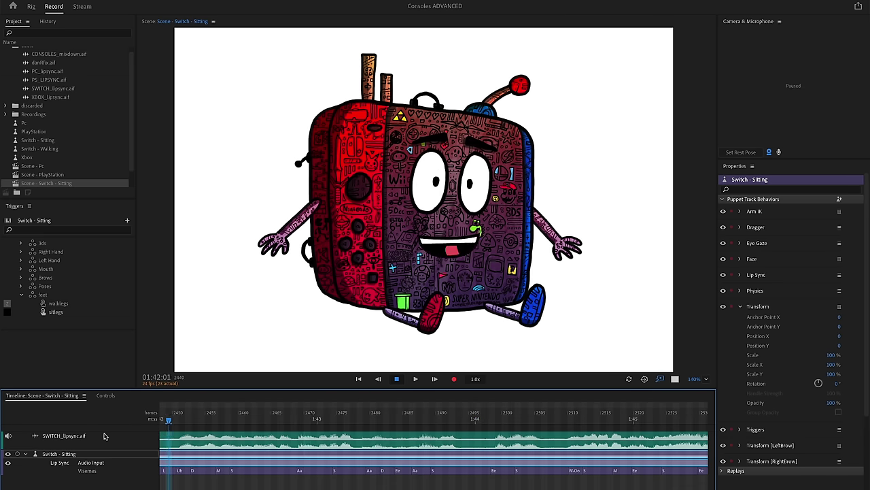
pyautogui.moveTo(233, 442); pyautogui.dragTo(176, 442)
pyautogui.press('space')
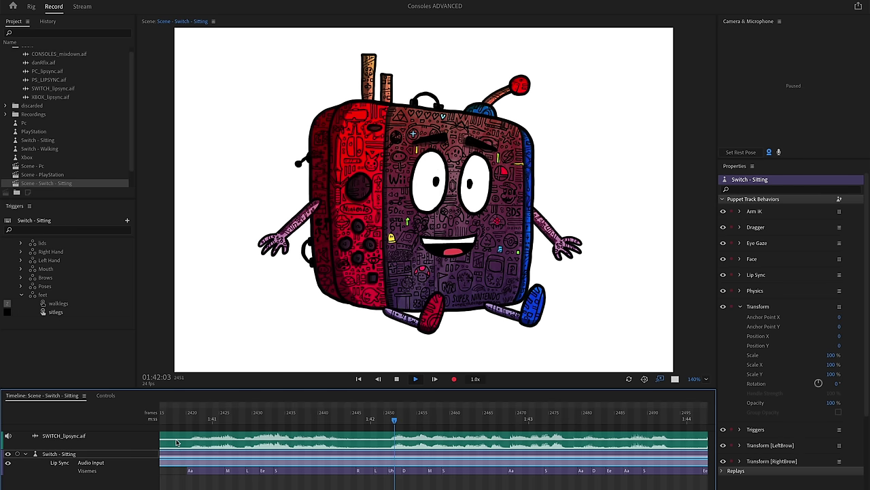
pyautogui.press('space')
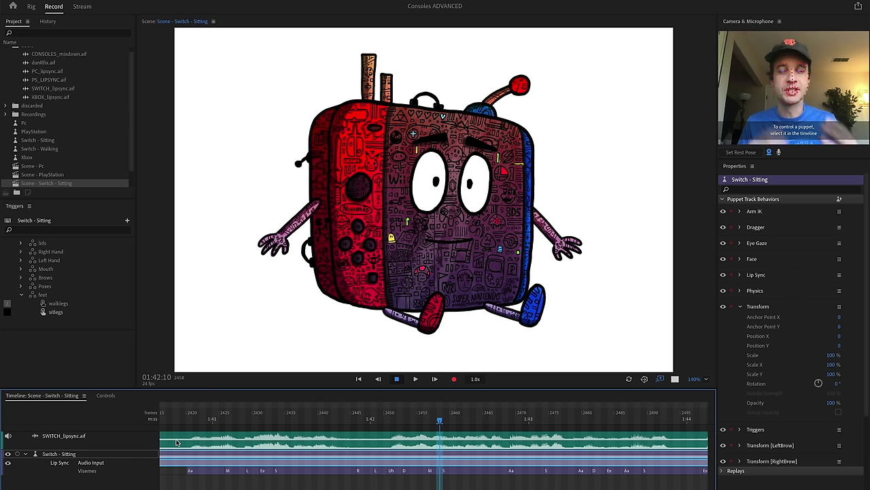
# - Split the long S viseme at frame 2436 and change its second part to Aa
pyautogui.click(184, 422)
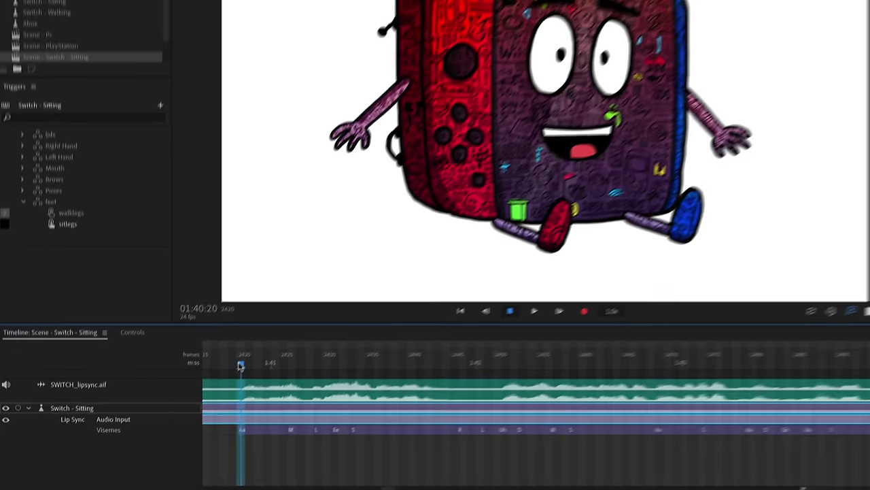
pyautogui.moveTo(240, 366); pyautogui.dragTo(402, 354)
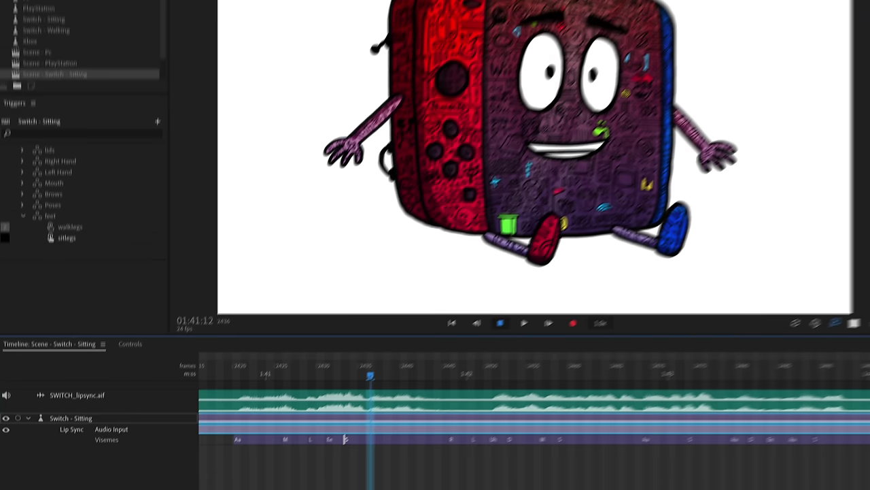
pyautogui.click(88, 5)
pyautogui.press('Escape')
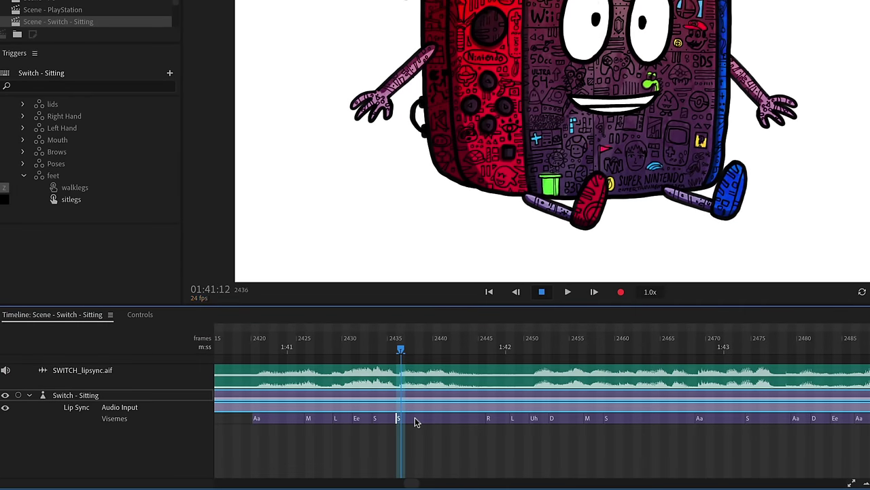
pyautogui.rightClick(415, 417)
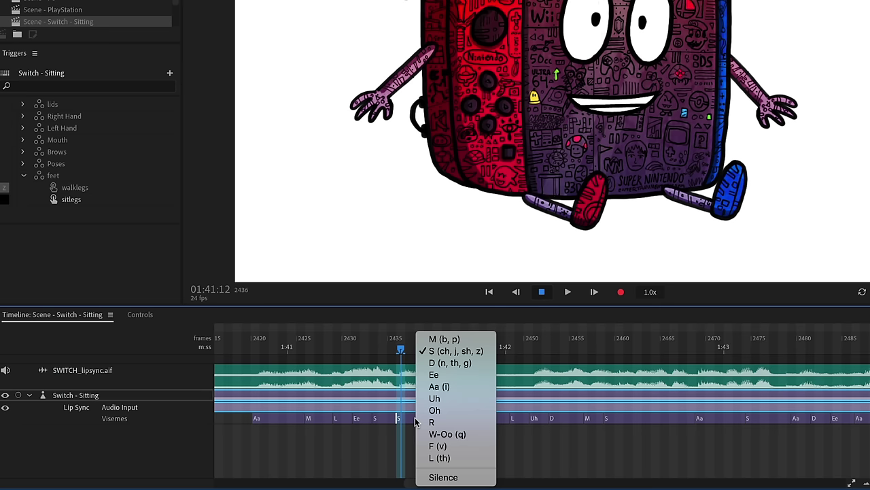
pyautogui.click(448, 387)
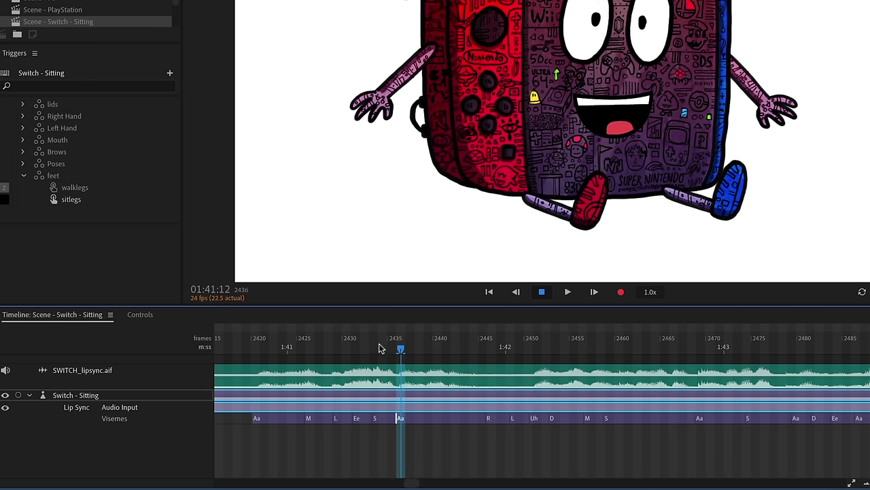
# - Split the Aa viseme at frame 2439 and change its second part to Uh
pyautogui.moveTo(381, 348)
pyautogui.mouseDown()
pyautogui.moveTo(369, 356)
pyautogui.moveTo(449, 361)
pyautogui.mouseUp()
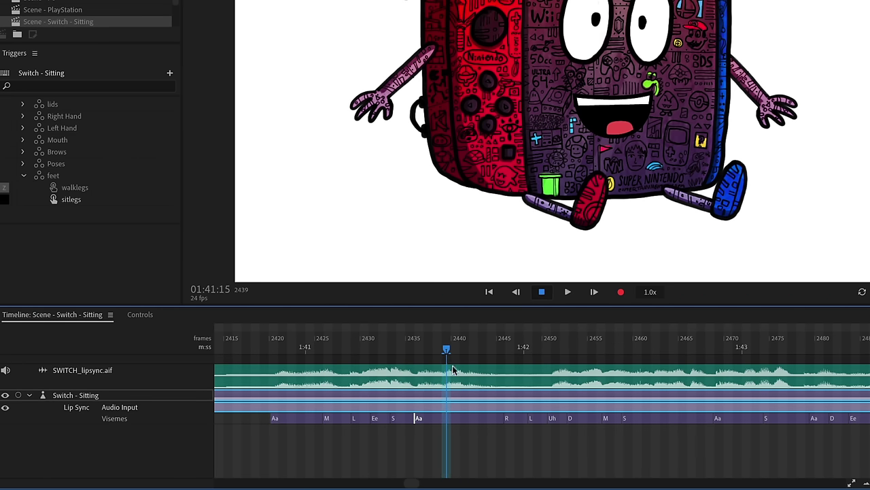
pyautogui.click(470, 418)
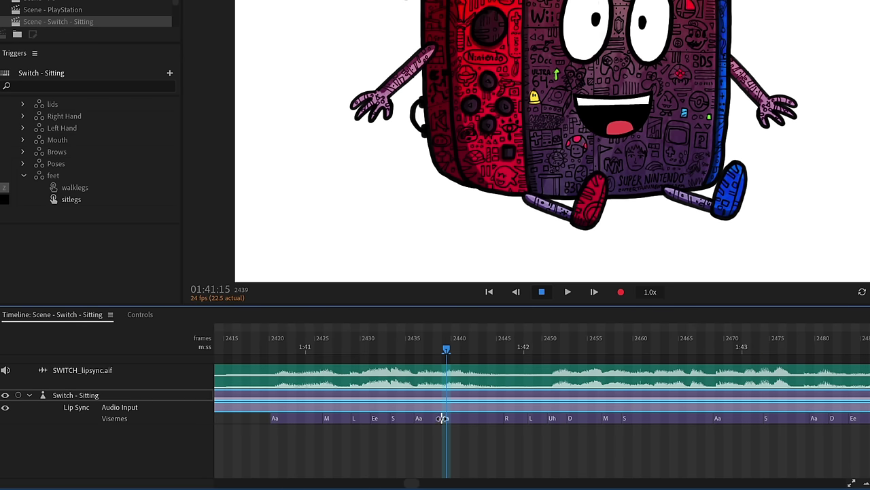
pyautogui.rightClick(454, 419)
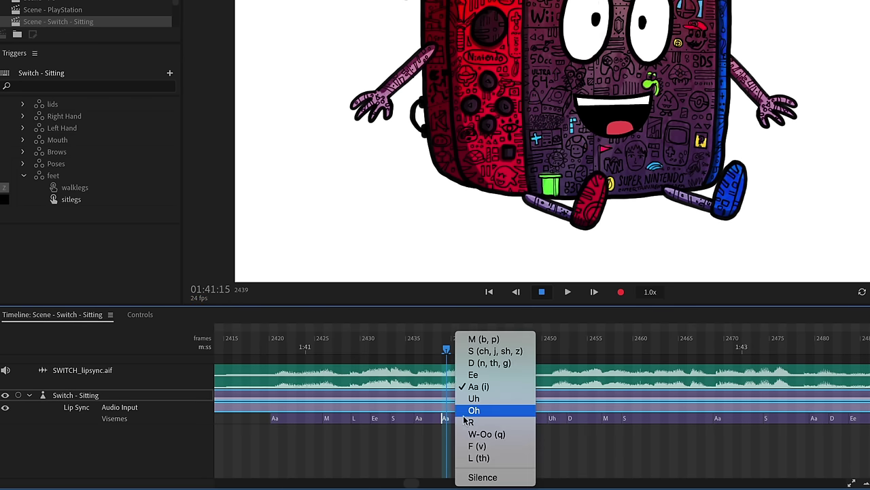
pyautogui.click(453, 421)
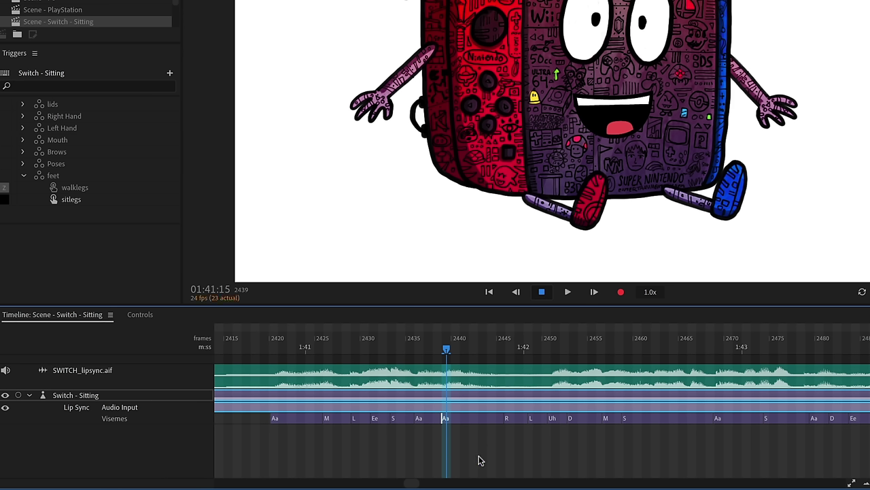
pyautogui.rightClick(462, 421)
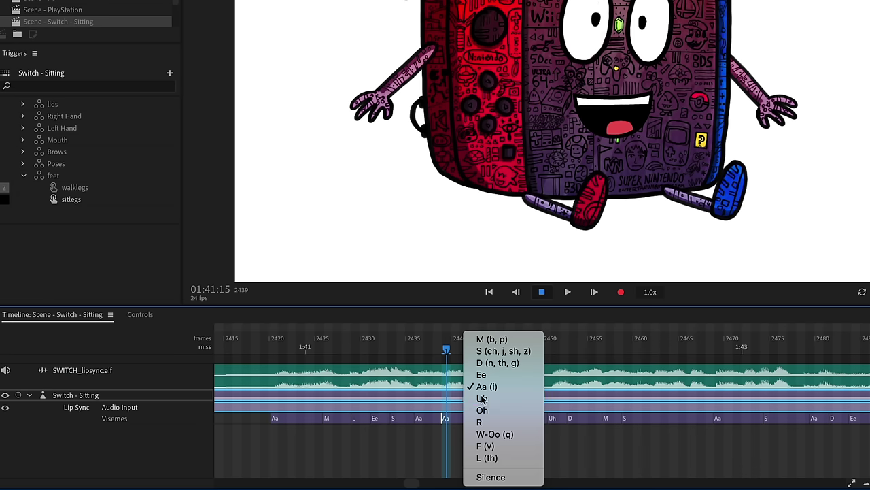
pyautogui.click(481, 399)
pyautogui.moveTo(465, 345); pyautogui.dragTo(492, 344)
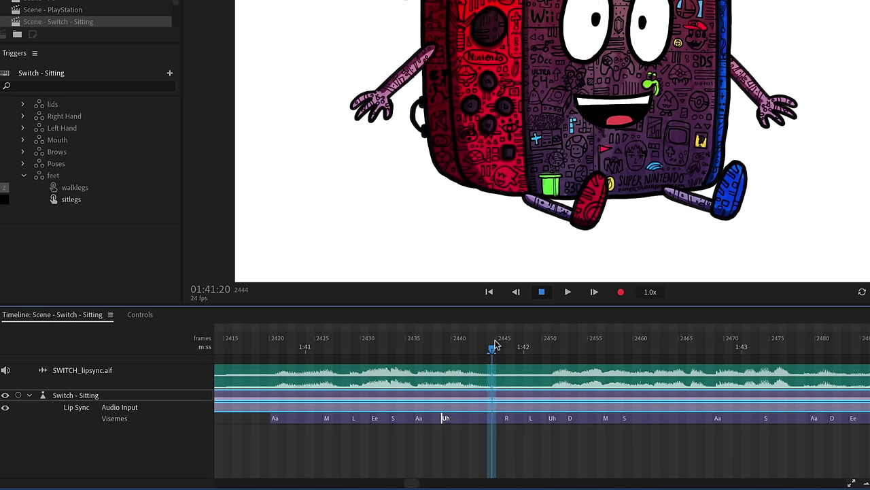
pyautogui.click(492, 419)
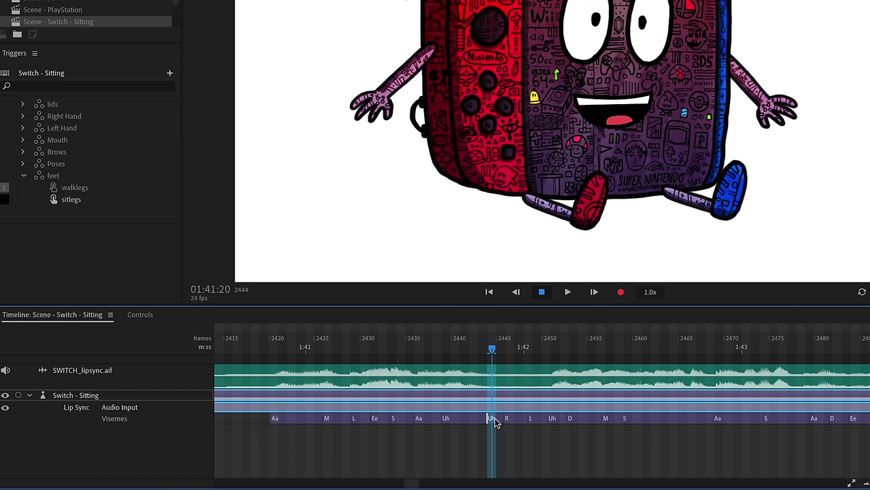
pyautogui.moveTo(495, 419); pyautogui.dragTo(508, 419)
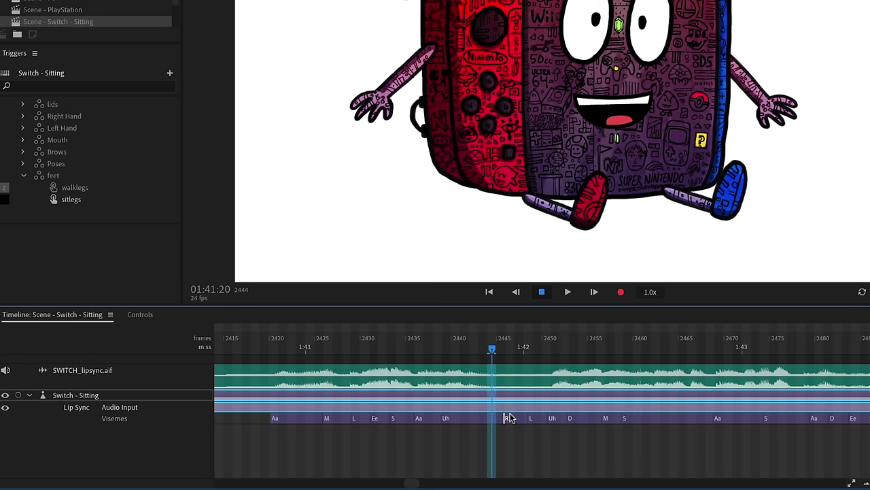
# - Set the R and L visemes between frames 2445 and 2450 to Silence, and play back the corrected passage
pyautogui.click(510, 418)
pyautogui.click(561, 477)
pyautogui.click(534, 418)
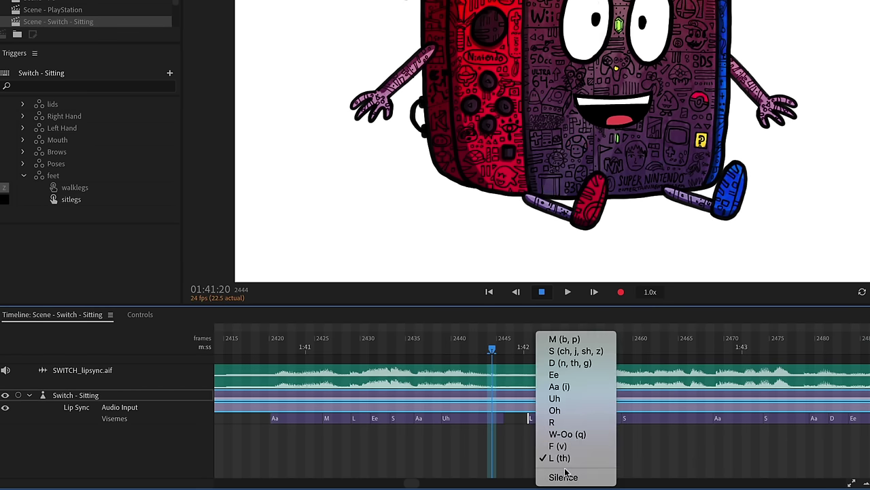
pyautogui.click(564, 477)
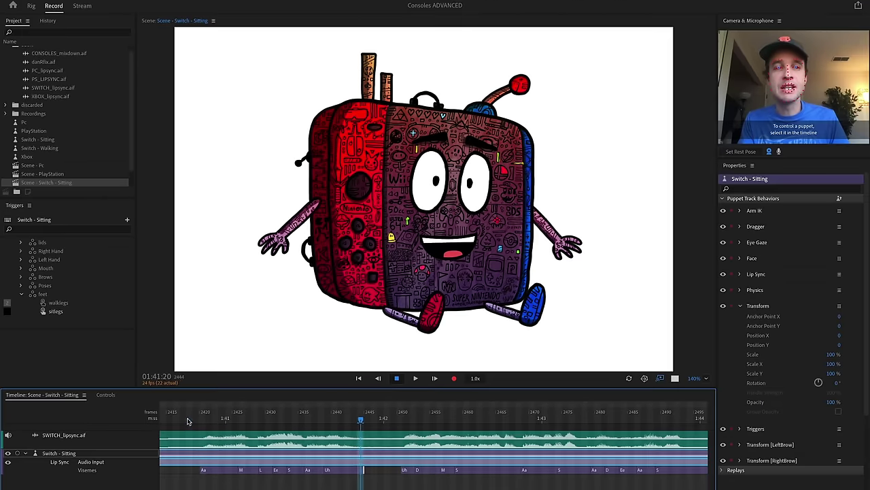
pyautogui.press('space')
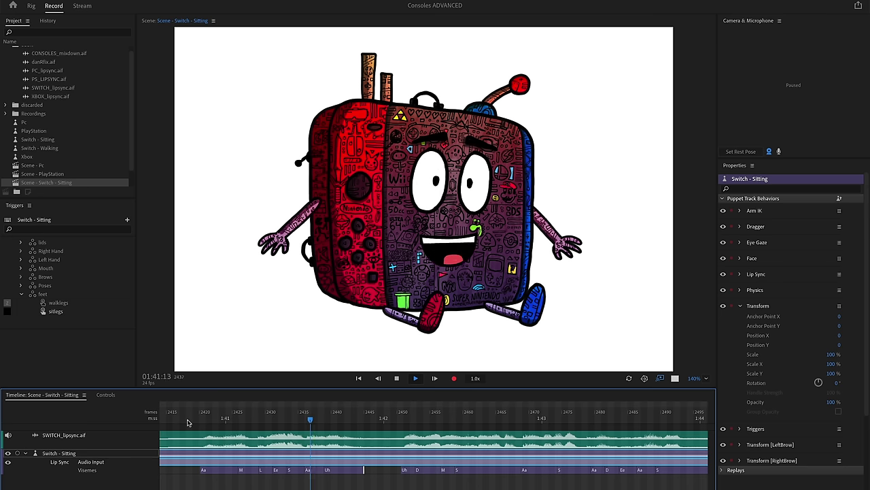
pyautogui.press('space')
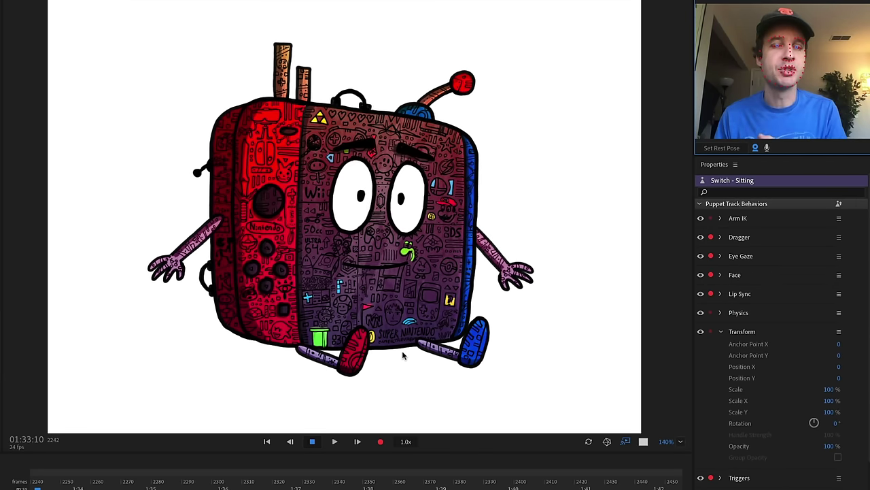
# - Disarm every behavior of the Switch - Sitting puppet except Dragger, and test dragging one of its hands
pyautogui.click(710, 237)
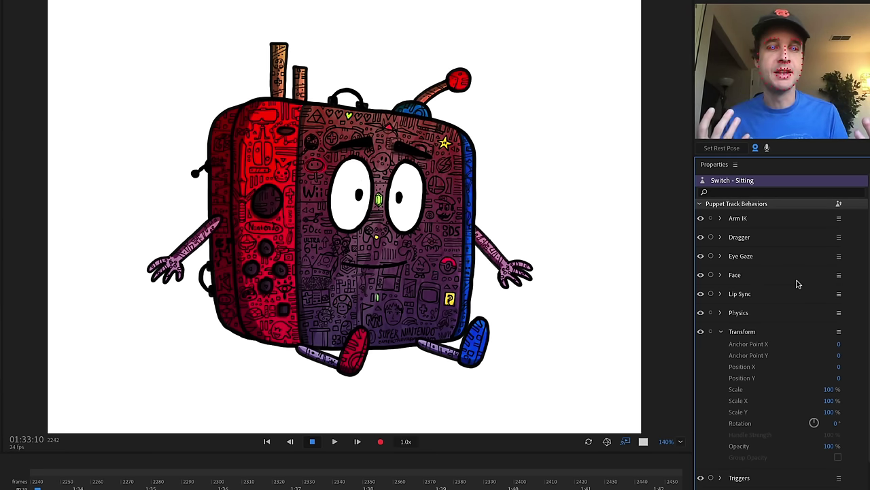
pyautogui.click(710, 236)
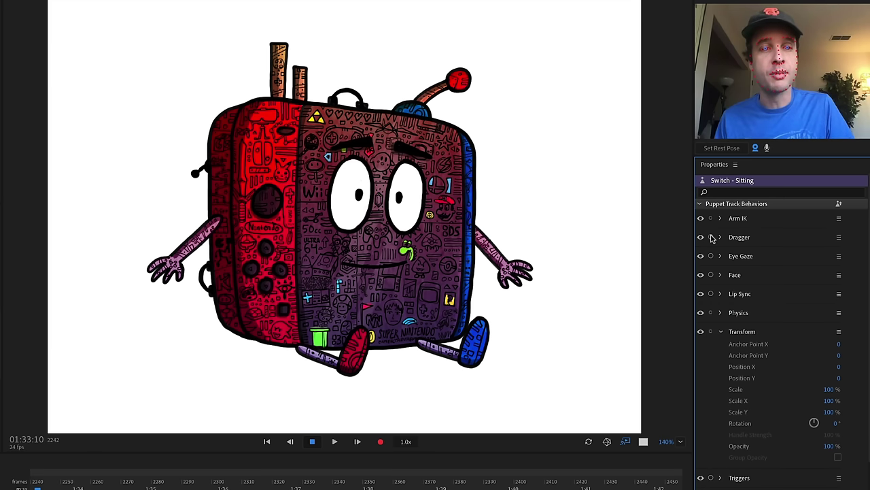
pyautogui.moveTo(524, 272)
pyautogui.mouseDown()
pyautogui.moveTo(511, 224)
pyautogui.moveTo(522, 242)
pyautogui.moveTo(530, 230)
pyautogui.moveTo(533, 239)
pyautogui.moveTo(508, 230)
pyautogui.moveTo(514, 260)
pyautogui.moveTo(485, 267)
pyautogui.mouseUp()
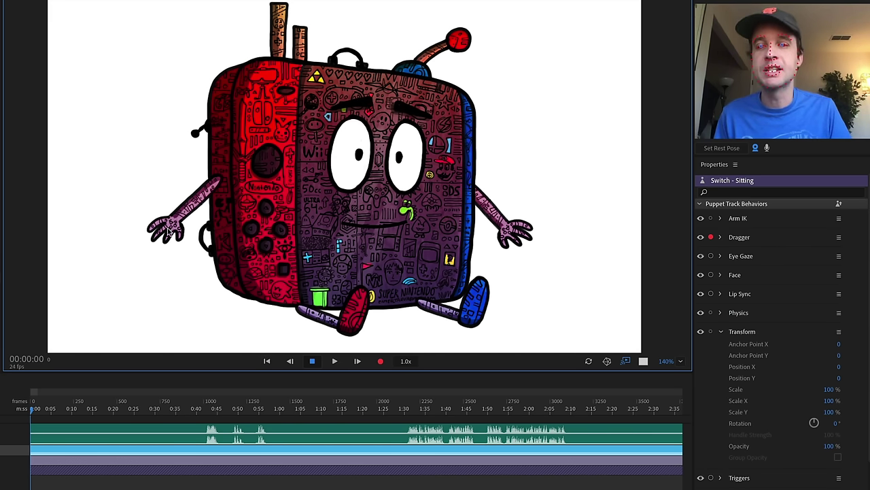
# - Record a two-frame Dragger take at the start of the scene that pulls both hands in against the puppet's sides
pyautogui.moveTo(167, 235); pyautogui.dragTo(212, 250)
pyautogui.moveTo(510, 232); pyautogui.dragTo(474, 244)
pyautogui.moveTo(228, 241); pyautogui.dragTo(228, 241)
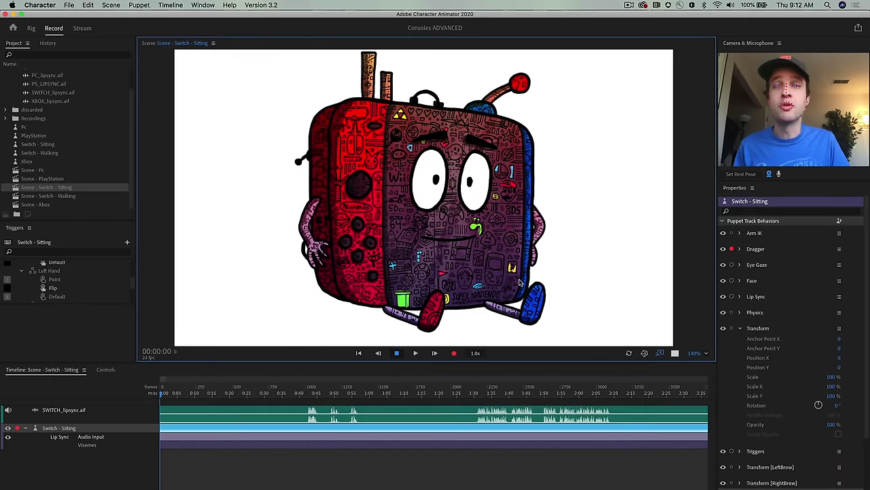
pyautogui.click(171, 5)
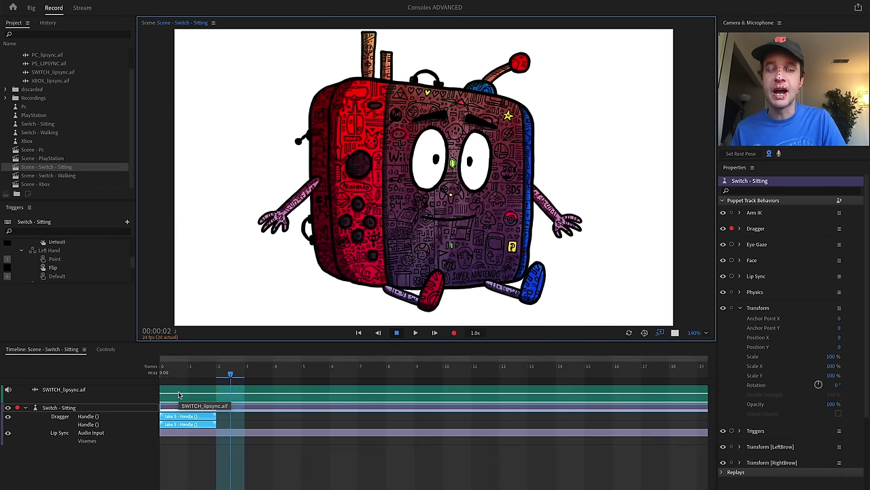
# - Deselect the Dragger takes, return the playhead to frame 0, and disarm the Switch - Sitting puppet for recording
pyautogui.click(238, 427)
pyautogui.moveTo(230, 373); pyautogui.dragTo(159, 382)
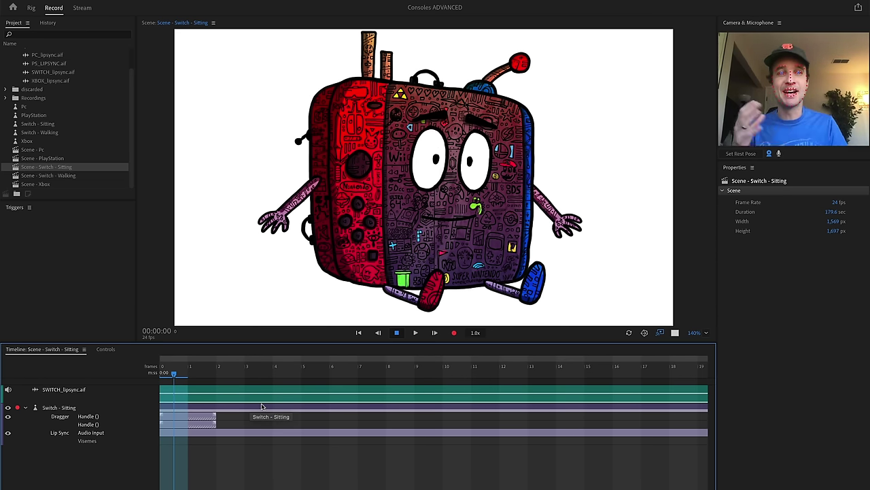
pyautogui.click(17, 408)
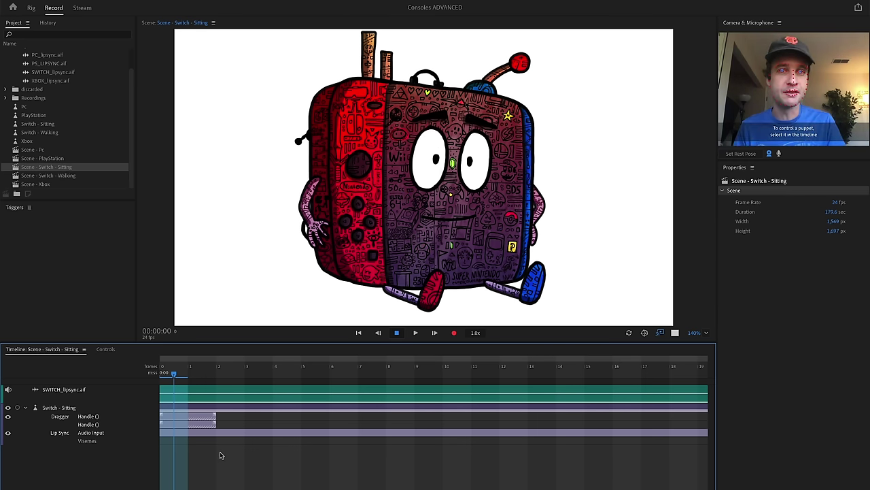
# - Extend both hands' starting Dragger takes so the arms stay against the puppet's sides throughout the scene
pyautogui.click(194, 416)
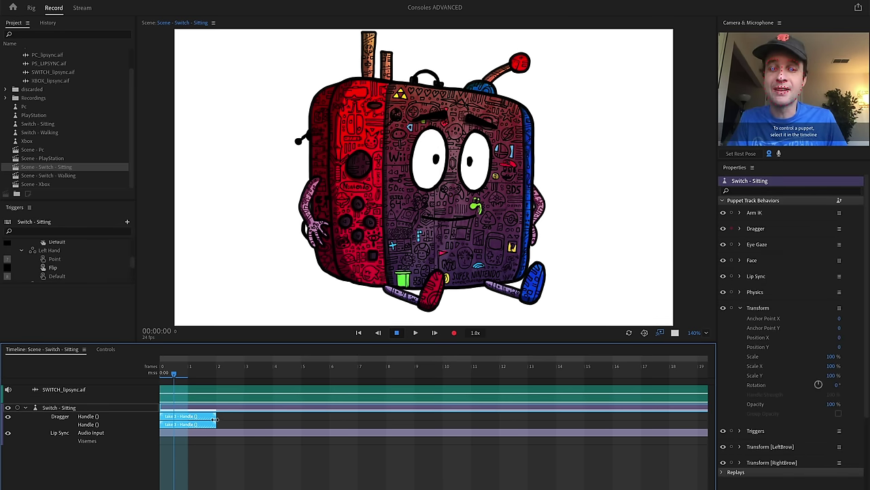
pyautogui.moveTo(216, 419); pyautogui.dragTo(838, 410)
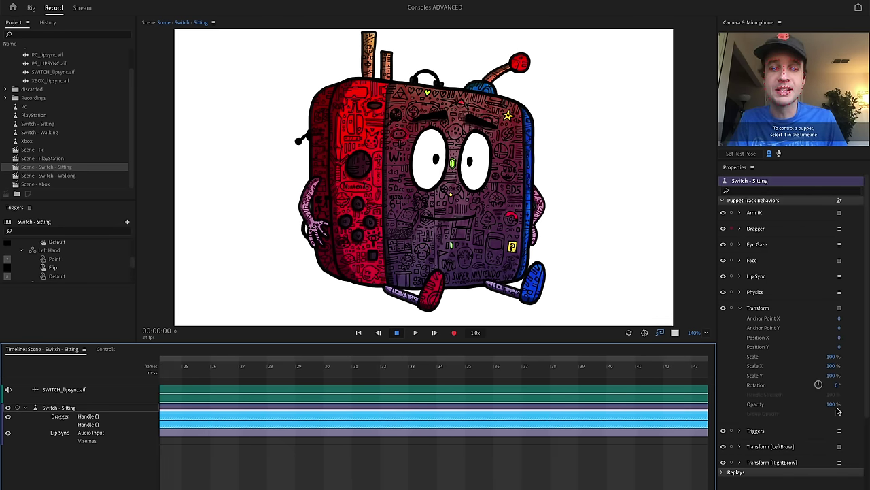
pyautogui.press('\\')
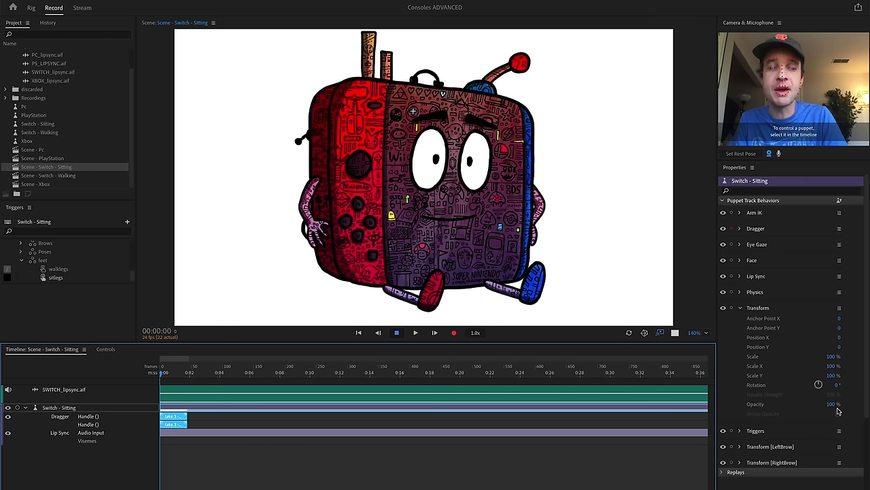
pyautogui.moveTo(168, 417); pyautogui.dragTo(553, 422)
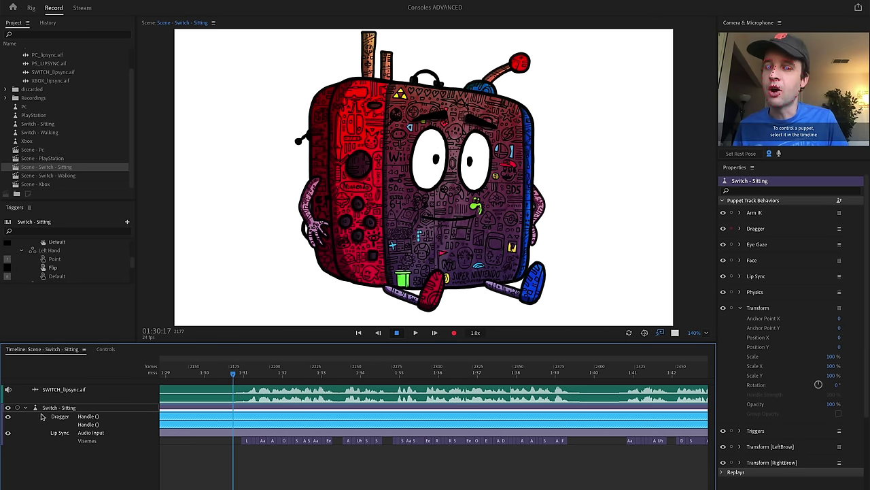
# - Arm the Switch - Sitting puppet, play the dialogue from frame 2177, and test raising the hand on the red side
pyautogui.click(17, 407)
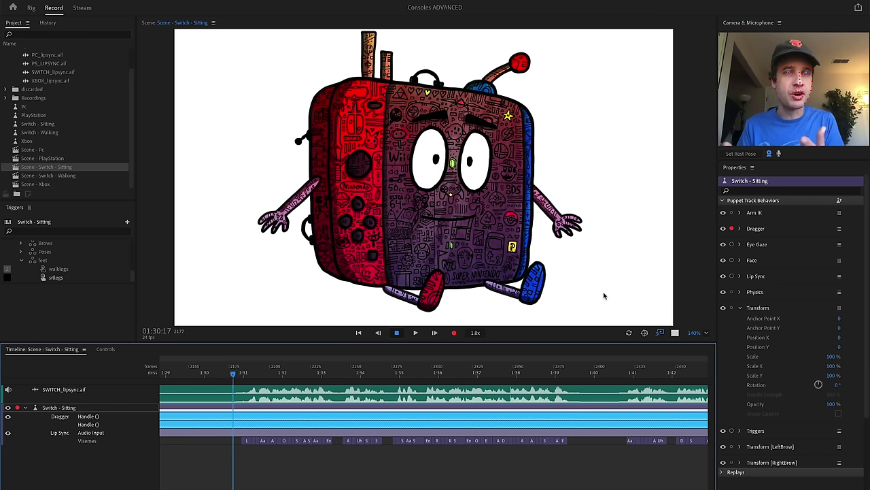
pyautogui.press('space')
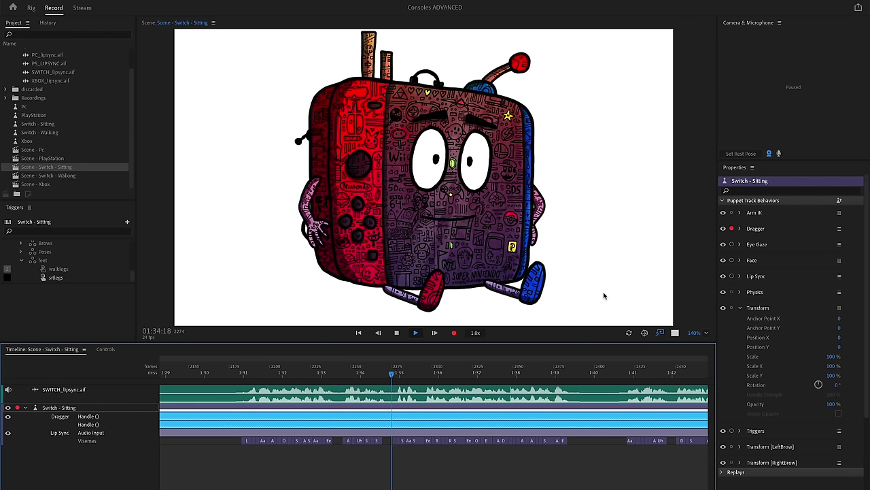
pyautogui.press('space')
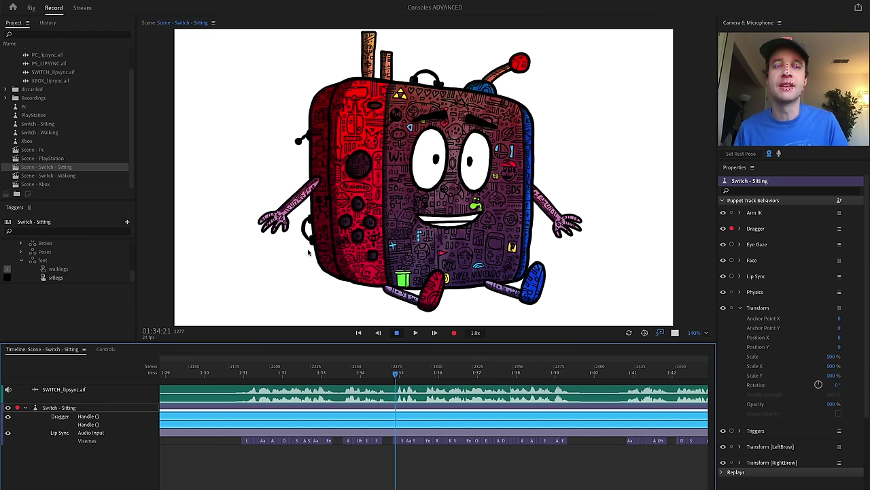
pyautogui.click(275, 336)
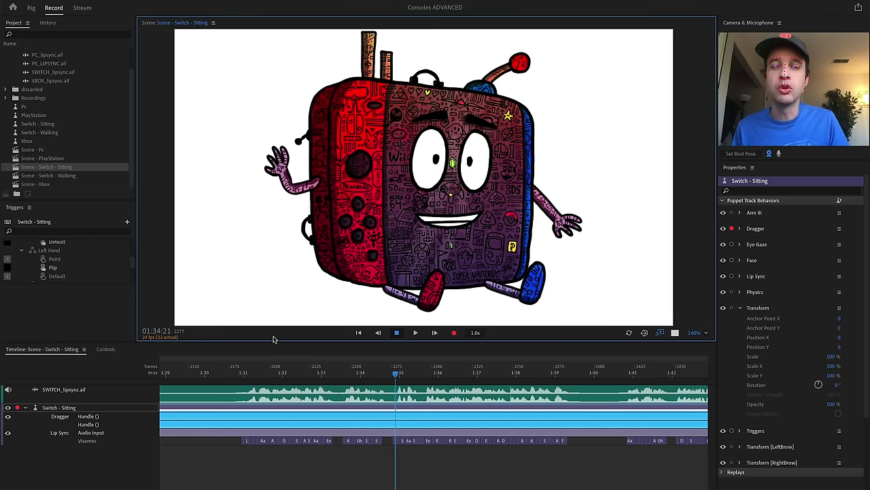
# - Record a Dragger take from frame 2179 raising both hands, stretch it to about frame 2238 with blends, and play it back
pyautogui.moveTo(247, 376); pyautogui.dragTo(238, 378)
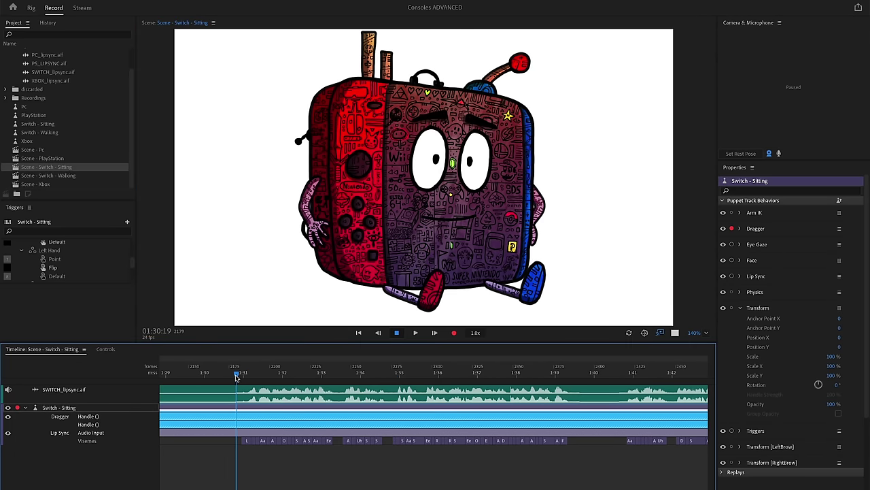
pyautogui.moveTo(286, 193); pyautogui.dragTo(275, 163)
pyautogui.moveTo(581, 219); pyautogui.dragTo(578, 169)
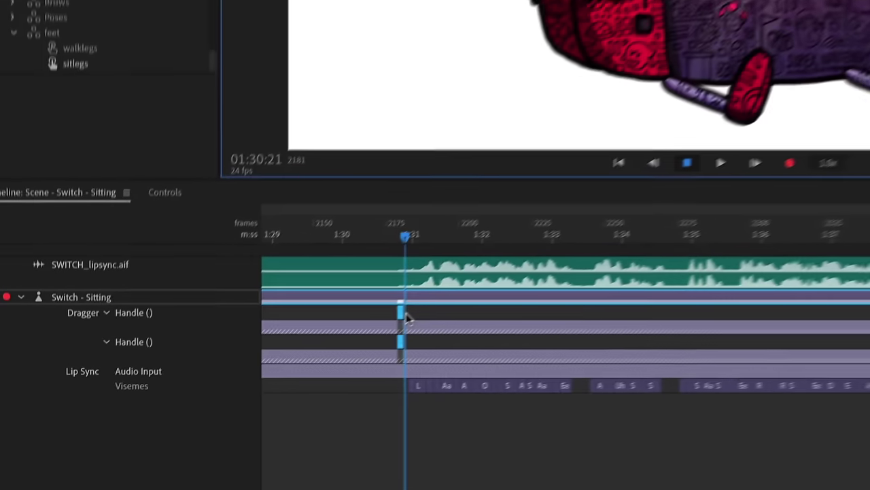
pyautogui.moveTo(412, 311); pyautogui.dragTo(601, 311)
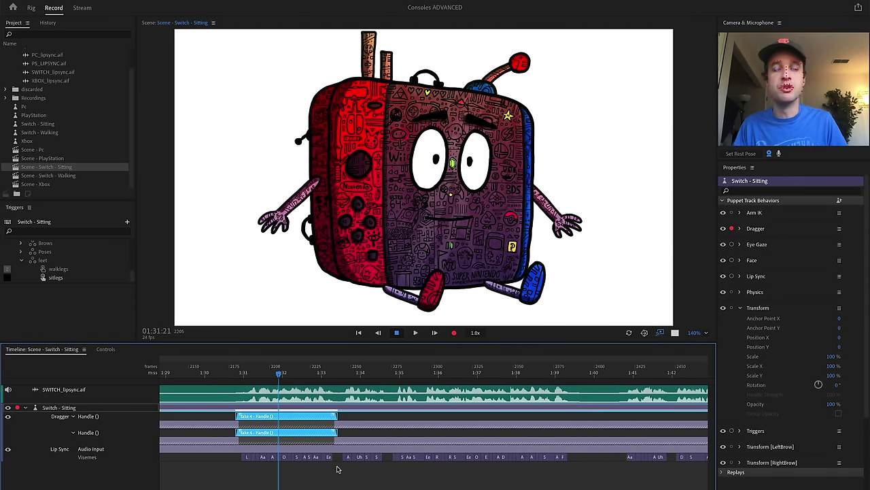
pyautogui.press('space')
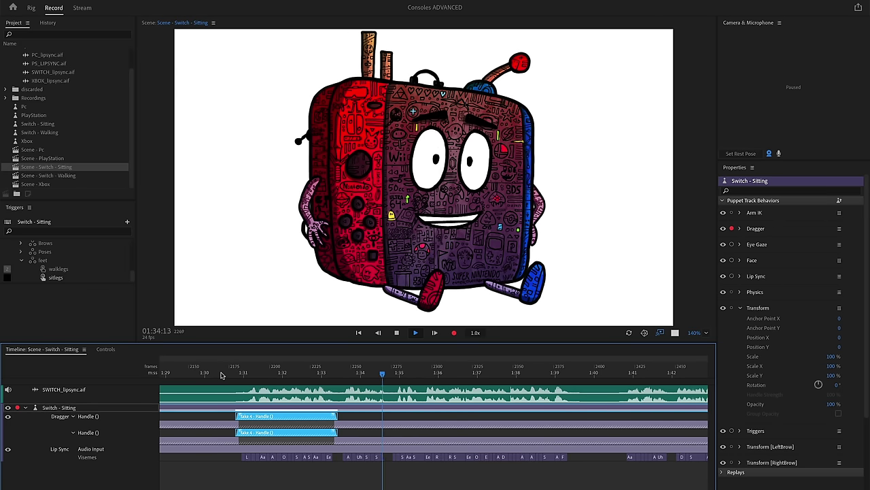
pyautogui.press('space')
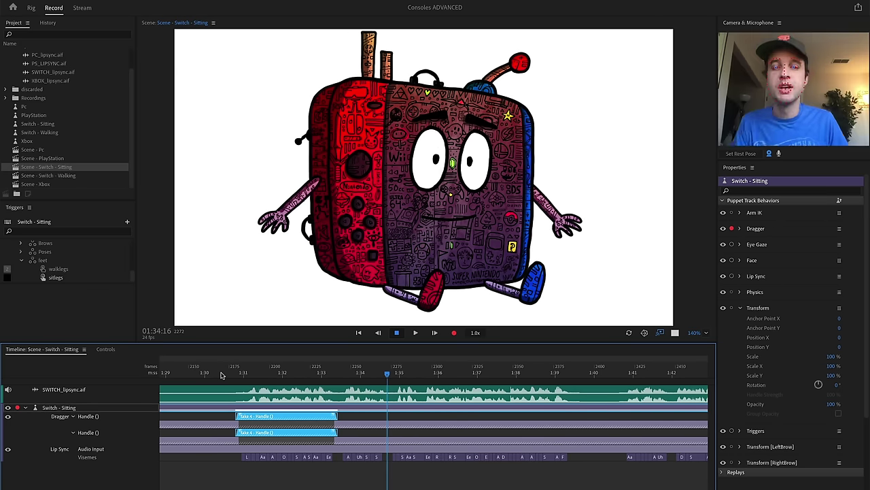
# - Record a Dragger take at frame 2201 holding both hands lower and outward, stretch it to about frame 2240, and blend its ends
pyautogui.click(264, 373)
pyautogui.click(269, 375)
pyautogui.moveTo(269, 375); pyautogui.dragTo(272, 374)
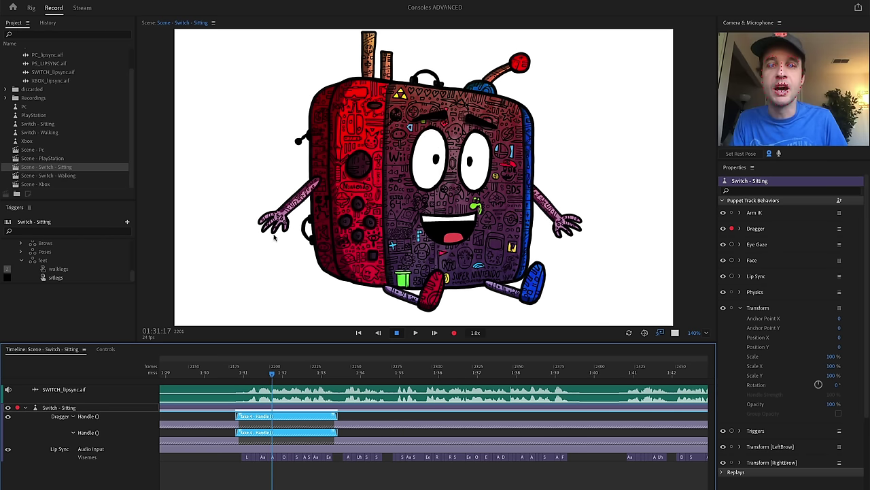
pyautogui.click(266, 217)
pyautogui.moveTo(562, 236)
pyautogui.mouseDown()
pyautogui.moveTo(574, 197)
pyautogui.moveTo(567, 222)
pyautogui.mouseUp()
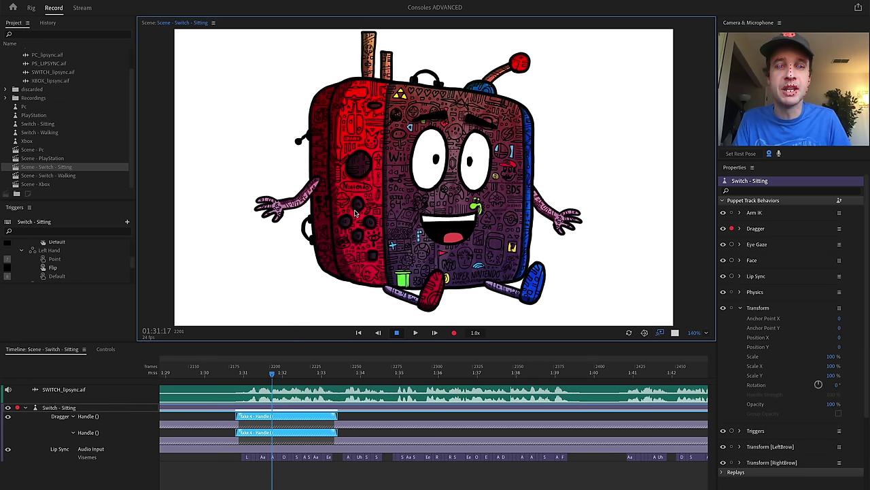
pyautogui.moveTo(276, 218); pyautogui.dragTo(283, 216)
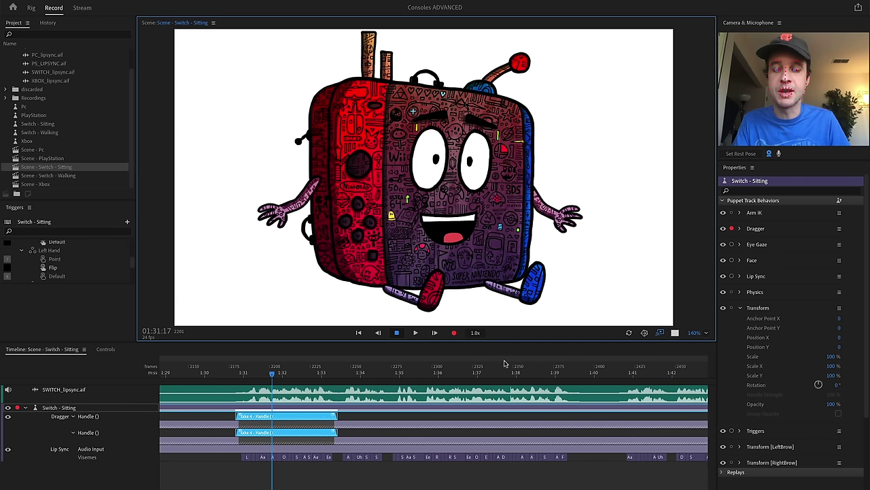
pyautogui.click(274, 418)
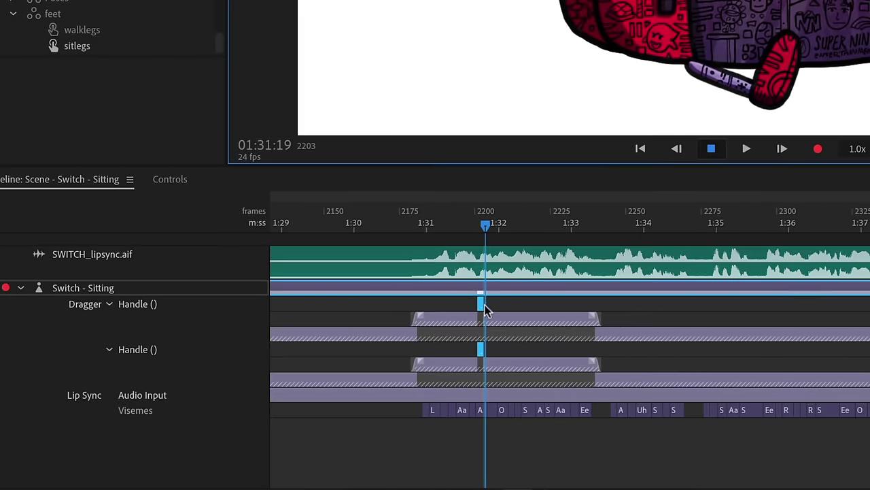
pyautogui.moveTo(485, 310); pyautogui.dragTo(605, 301)
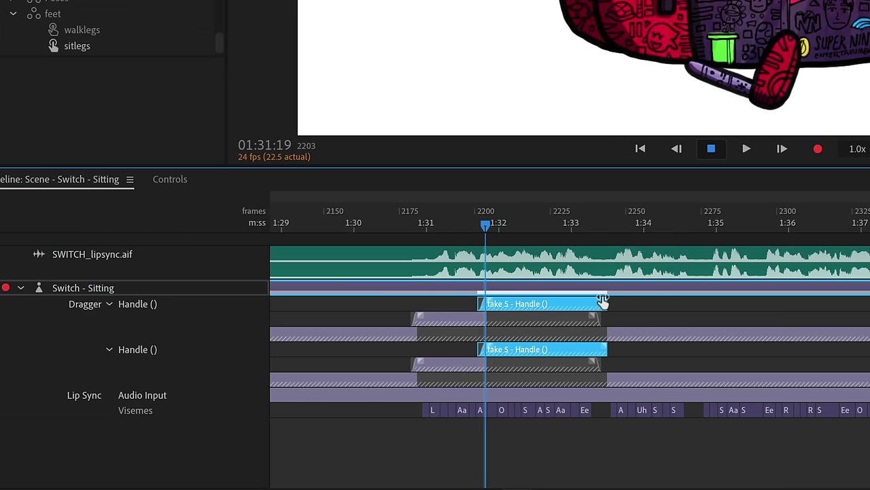
pyautogui.moveTo(601, 297); pyautogui.dragTo(595, 296)
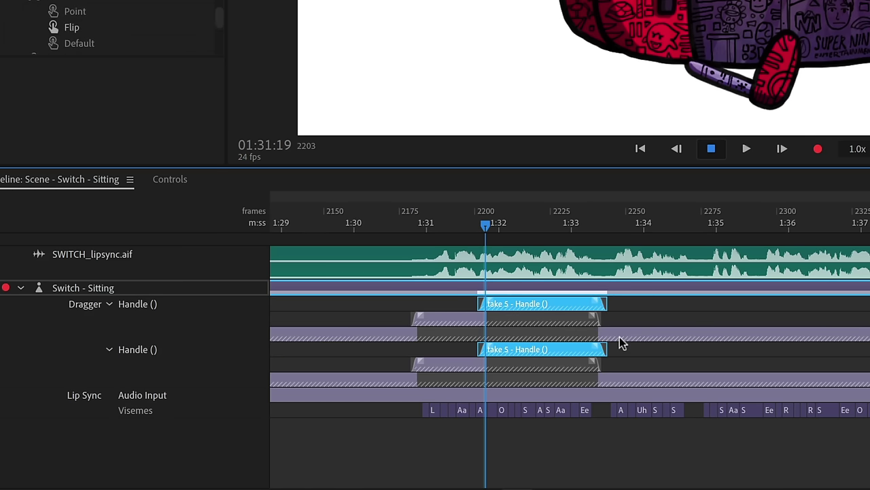
# - Shorten the raised-hands takes of both handles to end at about frame 2223
pyautogui.click(567, 318)
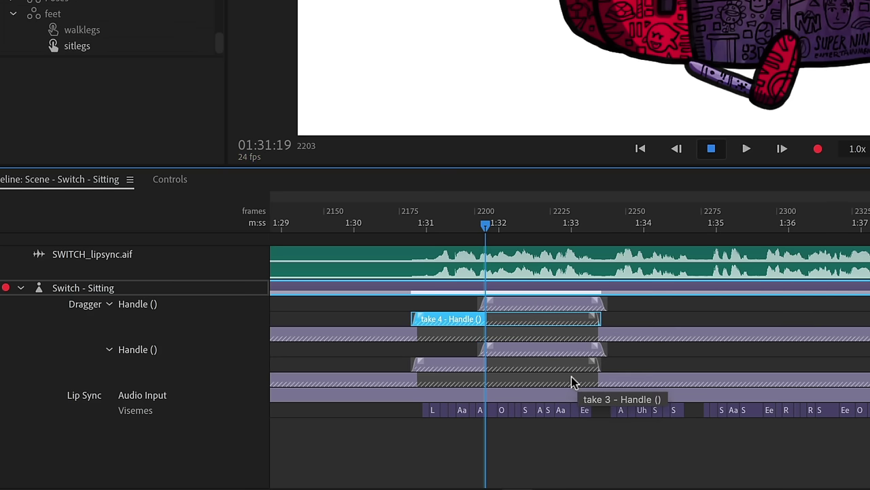
pyautogui.click(586, 365)
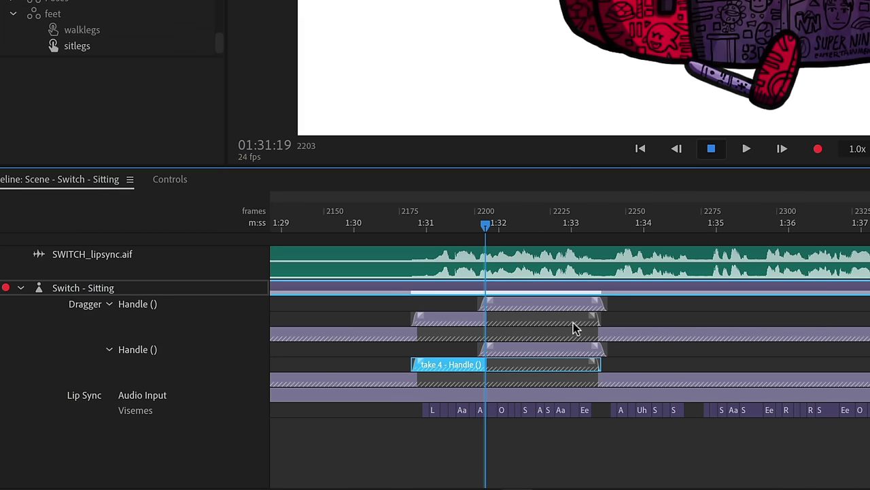
pyautogui.keyDown('shift'); pyautogui.click(573, 322); pyautogui.keyUp('shift')
pyautogui.moveTo(598, 319); pyautogui.dragTo(549, 319)
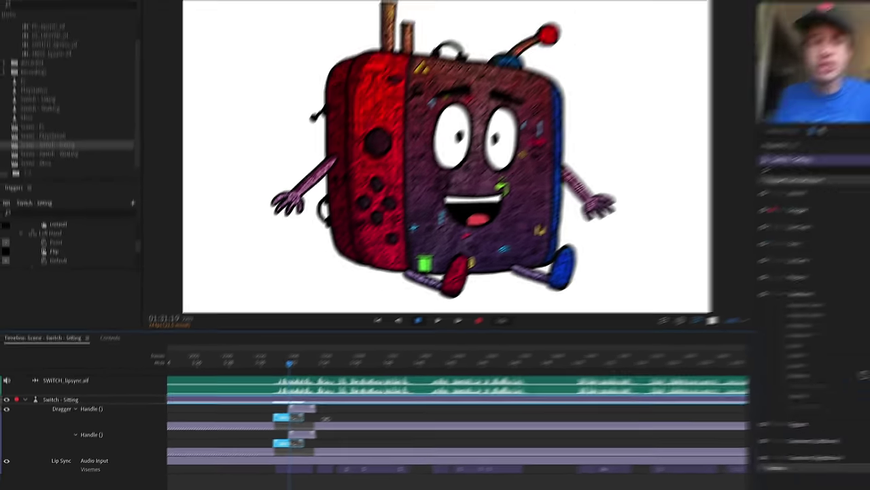
pyautogui.press('=')
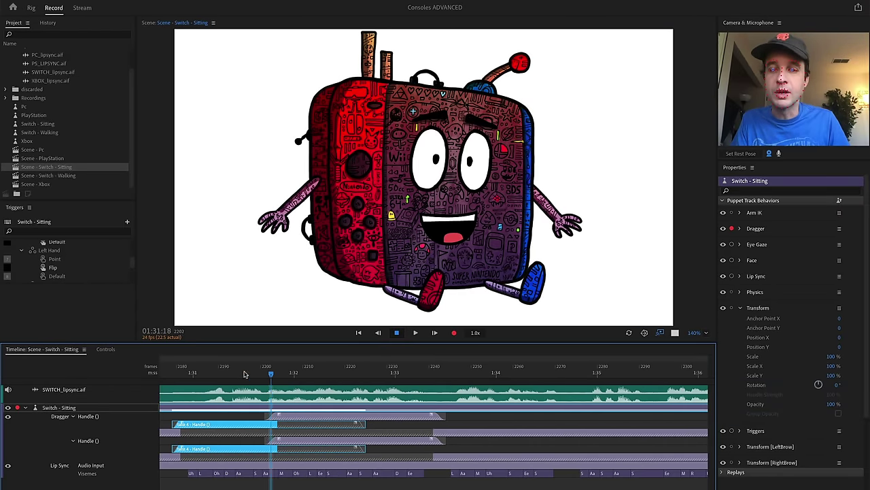
# - Disarm the Switch - Sitting puppet and review its arm movement from about frame 2161 to 2274 by scrubbing and playback
pyautogui.press('space')
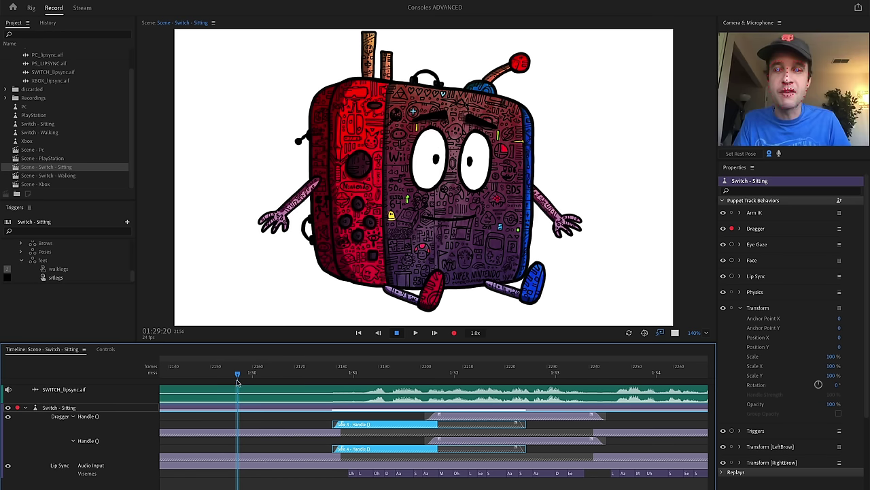
pyautogui.press('Right')
pyautogui.press('Right')
pyautogui.press('Right')
pyautogui.press('Right')
pyautogui.press('Right')
pyautogui.click(18, 407)
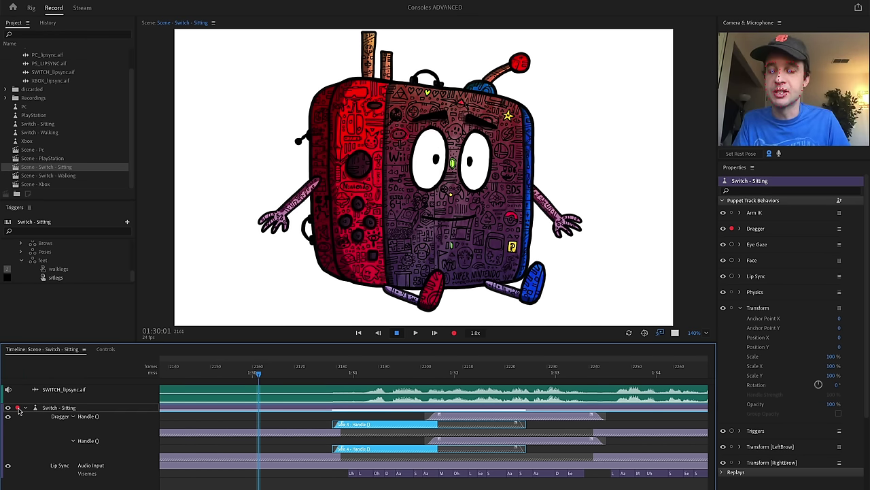
pyautogui.click(269, 373)
pyautogui.moveTo(269, 373); pyautogui.dragTo(279, 373)
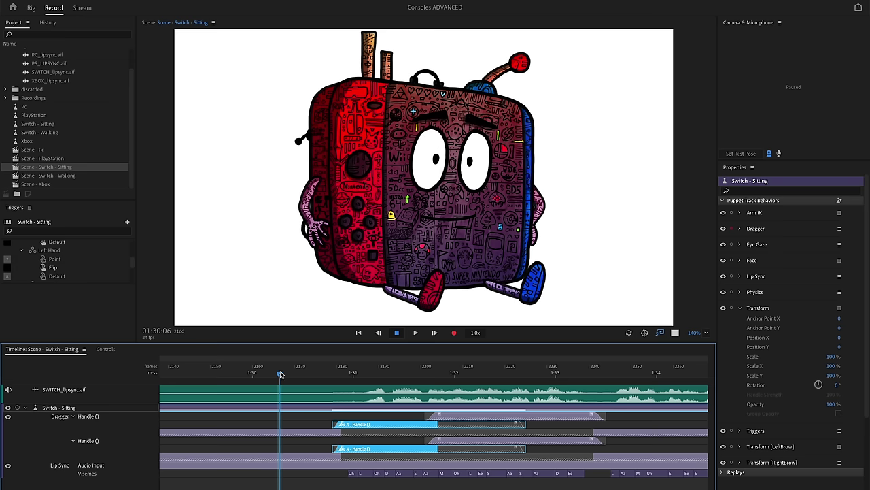
pyautogui.moveTo(280, 374); pyautogui.dragTo(627, 386)
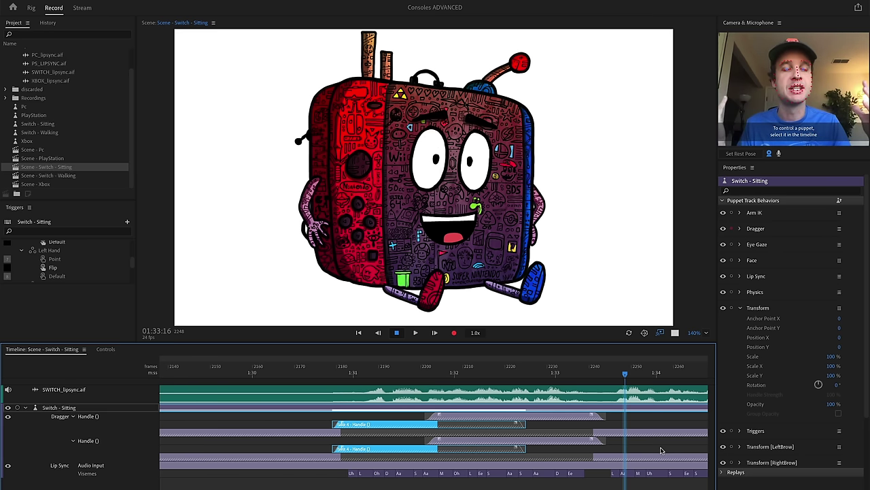
pyautogui.click(310, 371)
pyautogui.press('space')
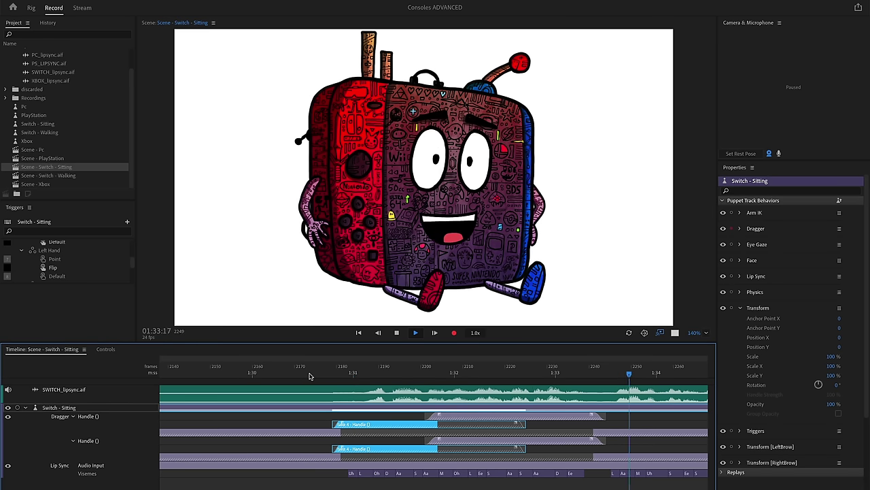
pyautogui.press('space')
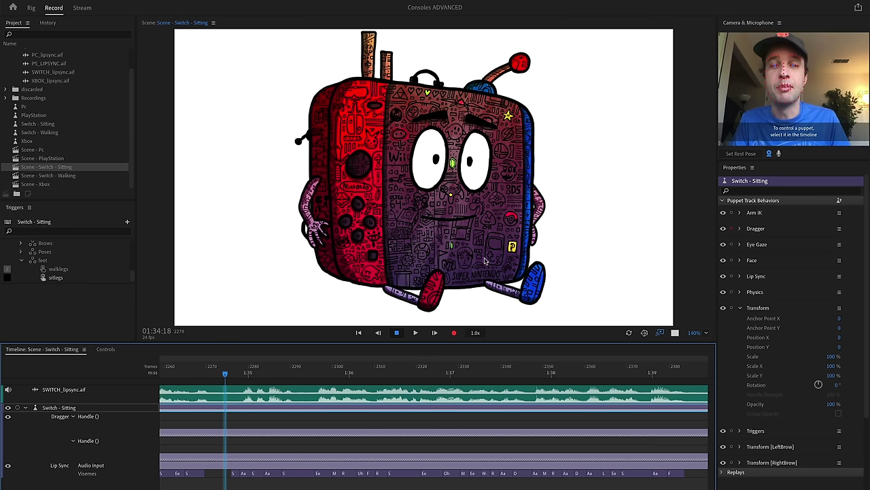
# - Arm the puppet, record a Dragger take at frame 2274 raising the hand on the blue side, and stretch it to about frame 2346
pyautogui.click(17, 408)
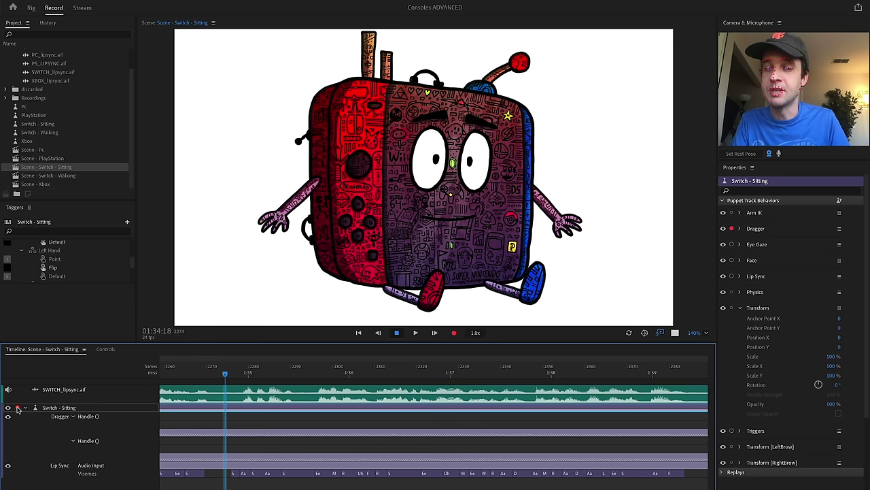
pyautogui.moveTo(572, 207); pyautogui.dragTo(578, 174)
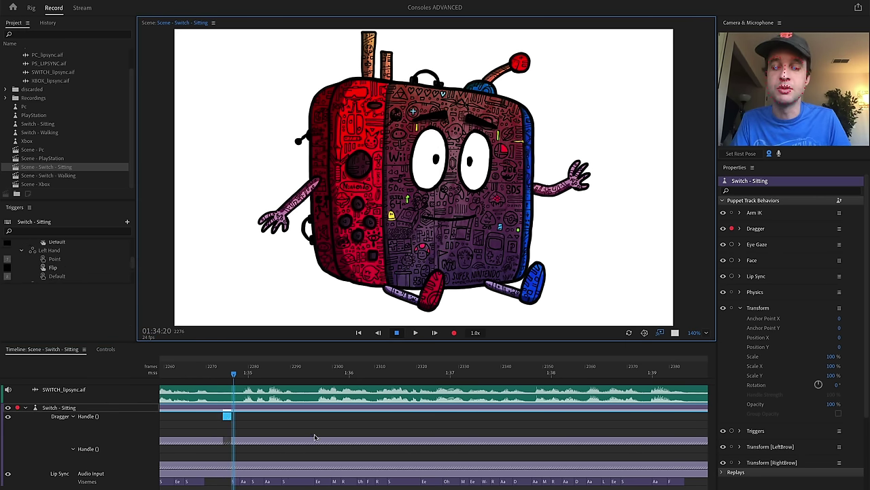
pyautogui.moveTo(231, 417); pyautogui.dragTo(524, 420)
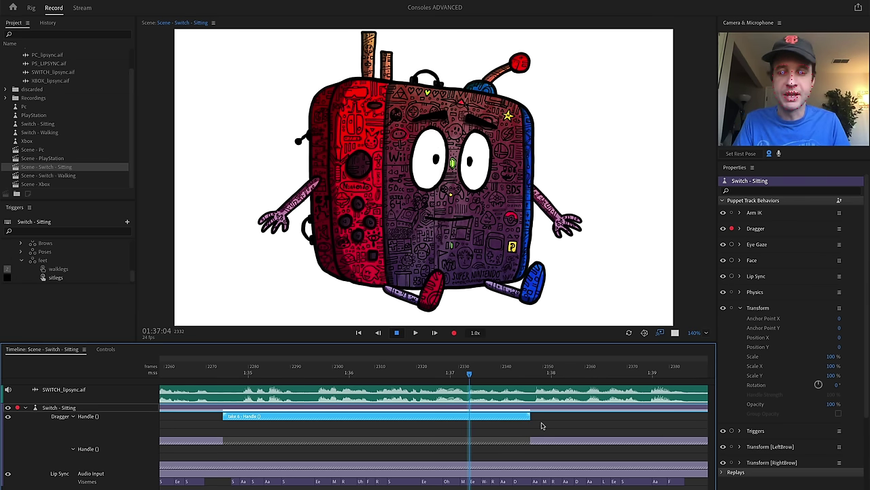
# - Record a lower pose for the blue-side hand at frame 2332, stretch it to about frame 2373, and blend the raised-hand take's start
pyautogui.moveTo(574, 243); pyautogui.dragTo(572, 209)
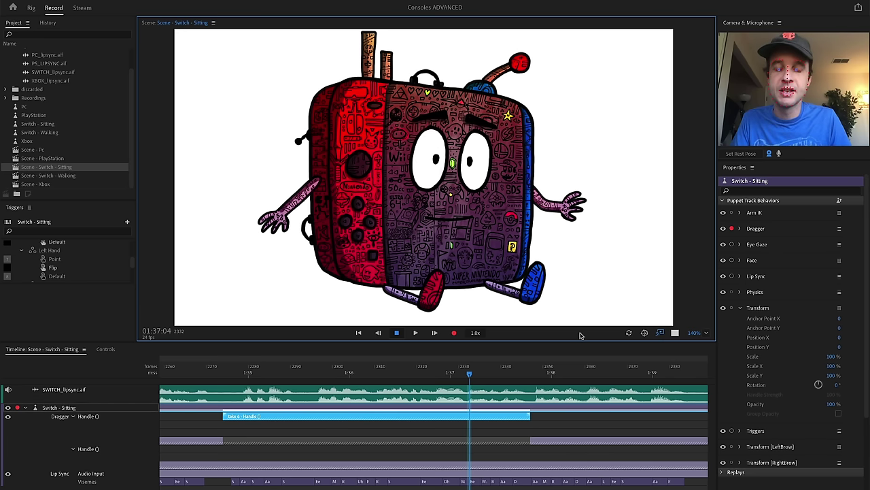
pyautogui.moveTo(473, 415); pyautogui.dragTo(583, 416)
pyautogui.moveTo(642, 418); pyautogui.dragTo(639, 414)
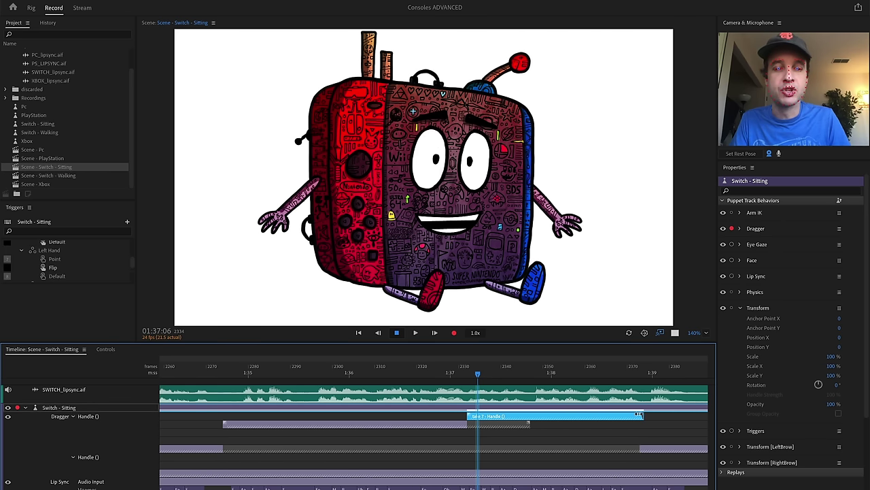
pyautogui.click(226, 423)
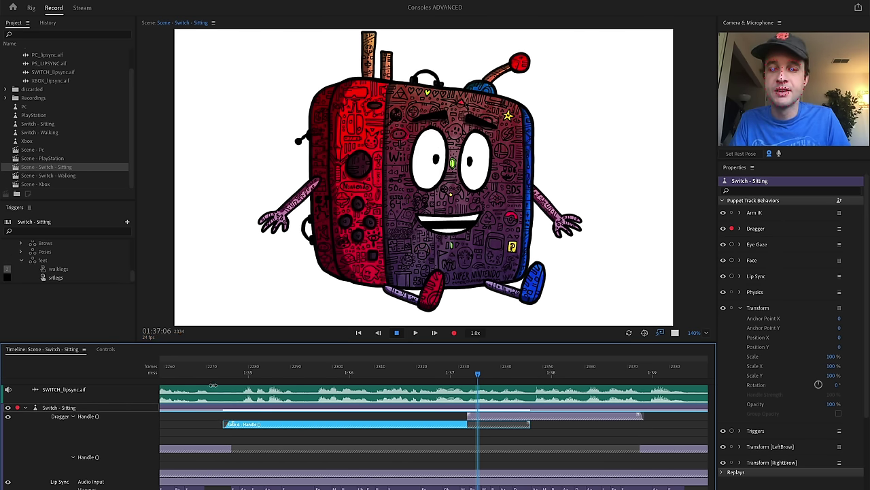
# - Lengthen the start blend of the lower-pose take beginning at about frame 2332, and play back the arm movement to check it
pyautogui.click(199, 373)
pyautogui.press('space')
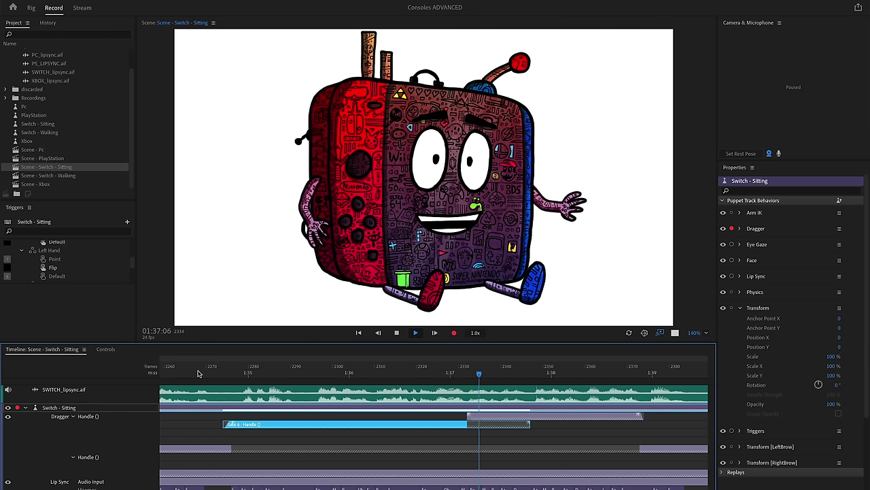
pyautogui.click(469, 416)
pyautogui.moveTo(469, 414); pyautogui.dragTo(474, 415)
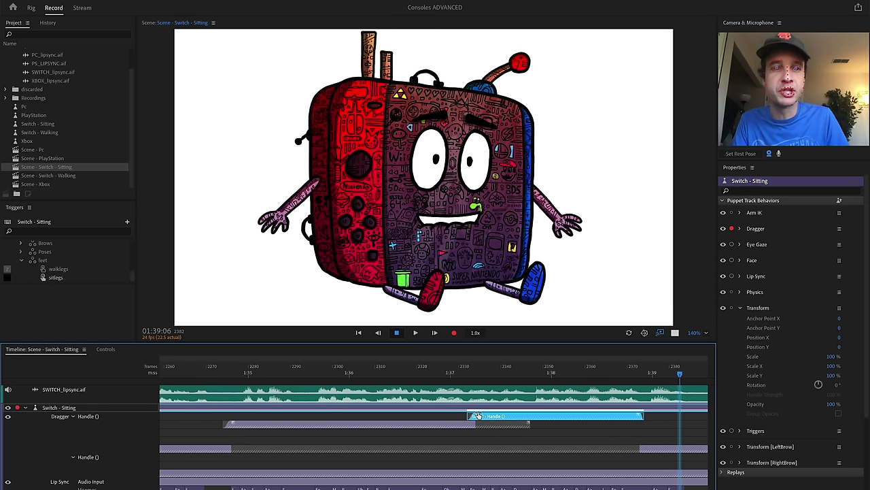
pyautogui.click(406, 373)
pyautogui.press('space')
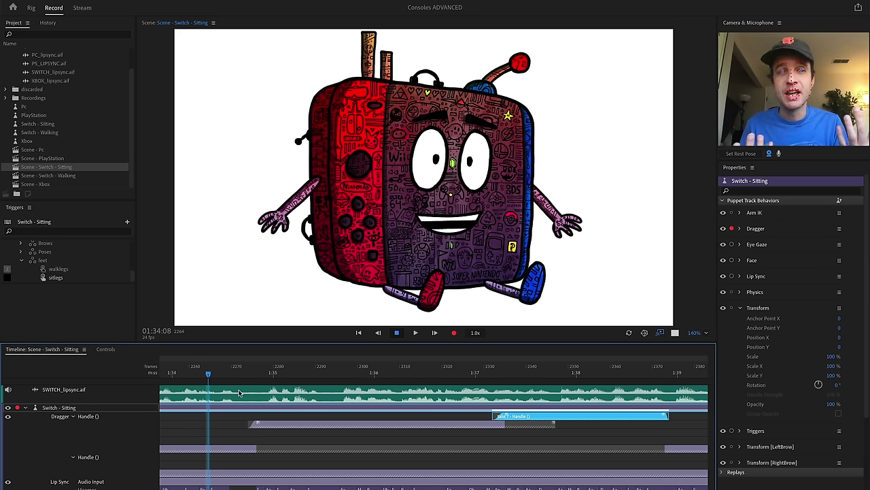
# - Copy both blue-side Dragger takes, the raised hand and the lower pose, and paste them at frames 2680 and 3012
pyautogui.click(358, 424)
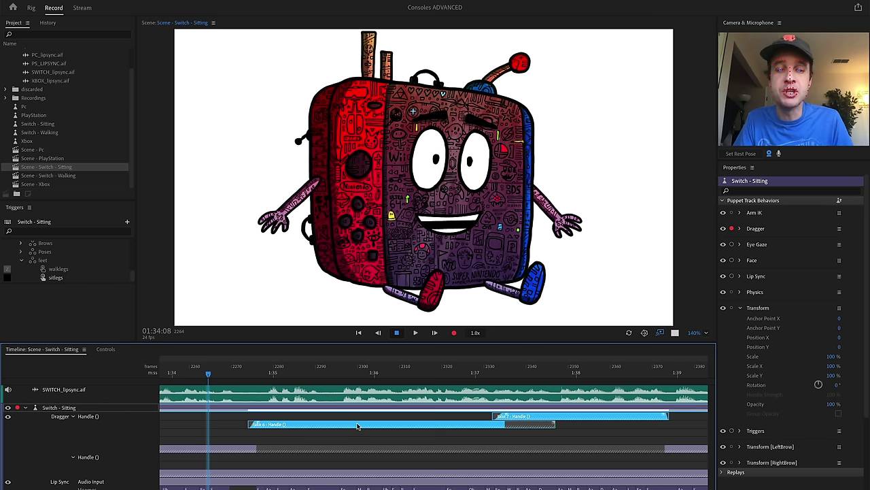
pyautogui.scroll(-3, 358, 426)
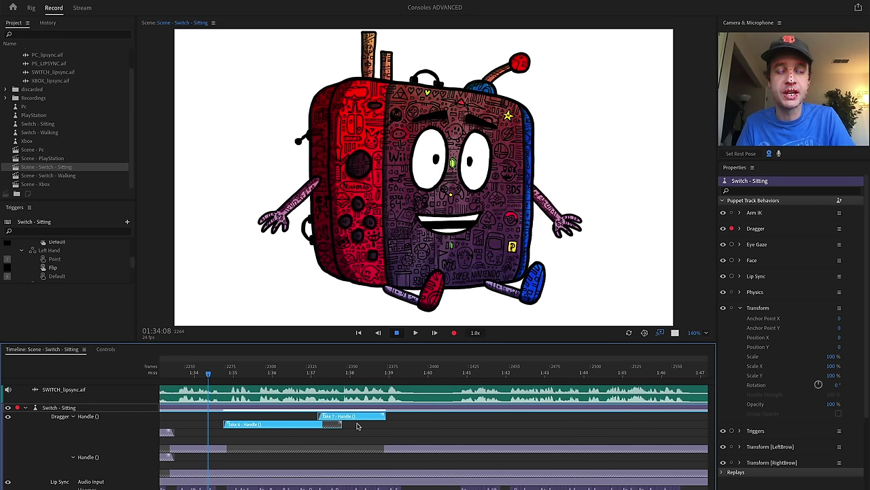
pyautogui.scroll(-3, 358, 425)
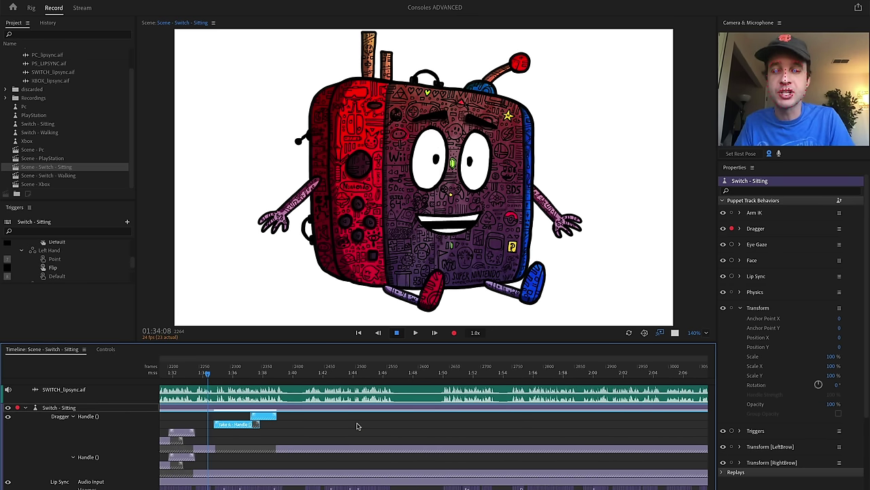
pyautogui.click(468, 372)
pyautogui.hotkey('ctrl', 'v')
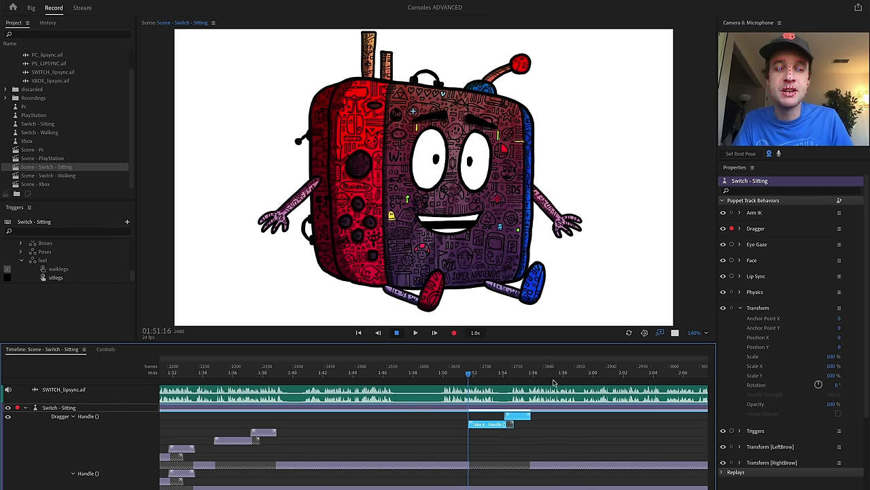
pyautogui.click(676, 373)
pyautogui.hotkey('ctrl', 'v')
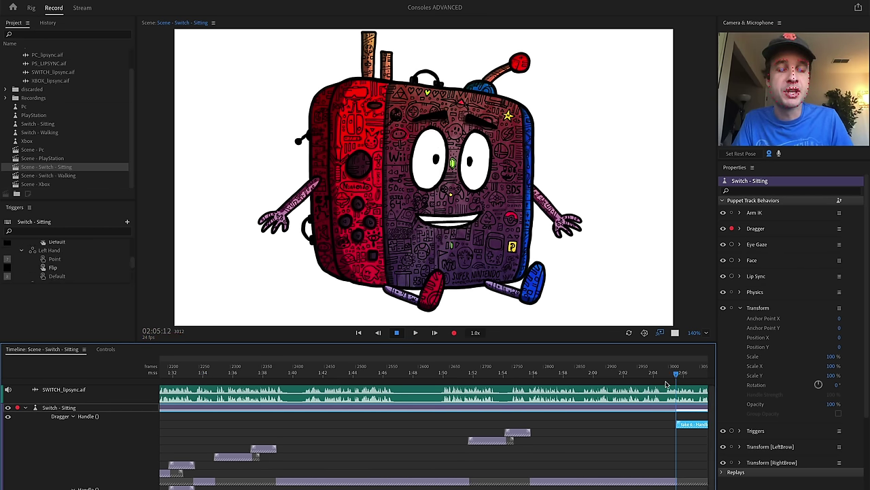
# - Retime the two Dragger takes pasted at frame 3012 by adjusting their start points
pyautogui.moveTo(682, 374)
pyautogui.mouseDown()
pyautogui.moveTo(703, 374)
pyautogui.moveTo(667, 374)
pyautogui.mouseUp()
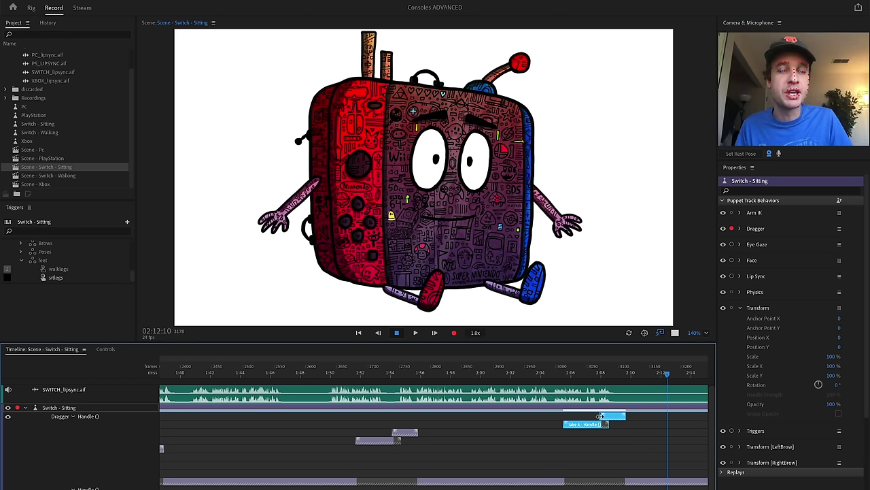
pyautogui.moveTo(599, 416); pyautogui.dragTo(594, 416)
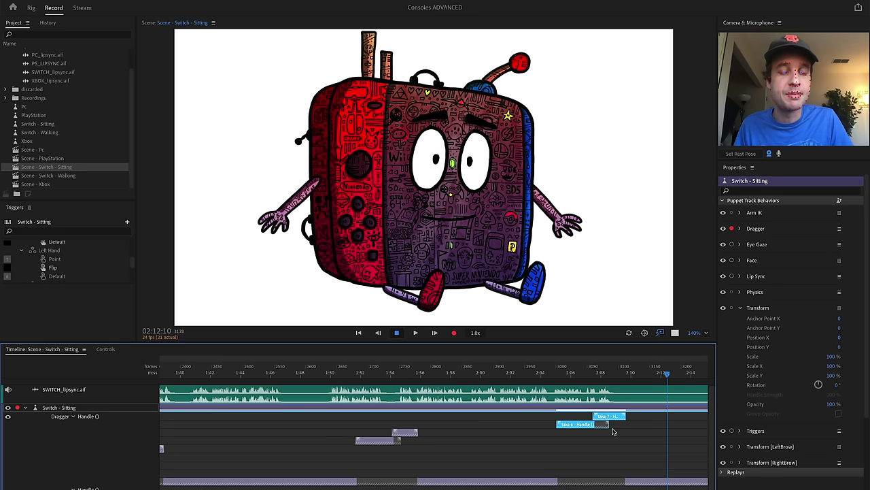
pyautogui.click(556, 425)
pyautogui.moveTo(556, 424); pyautogui.dragTo(604, 419)
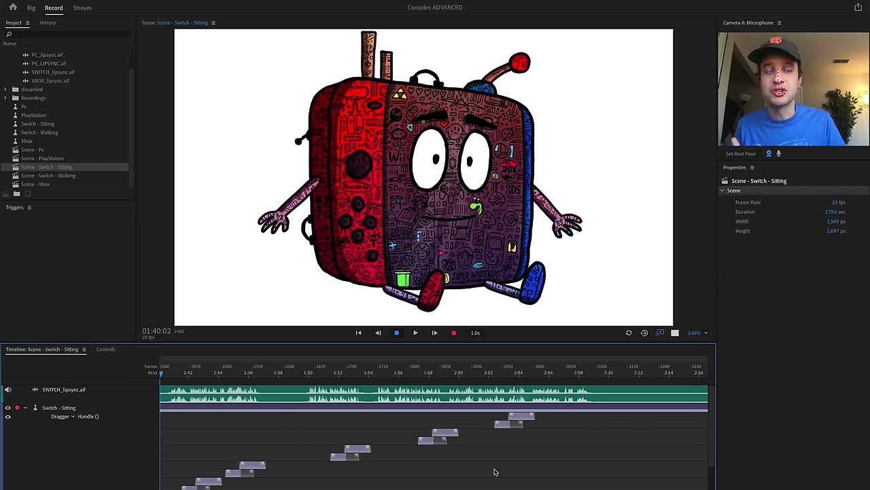
# - Collapse the first Dragger handle's takes into one row and move the take near frame 2740 to start at about frame 2750
pyautogui.scroll(-3, 494, 472)
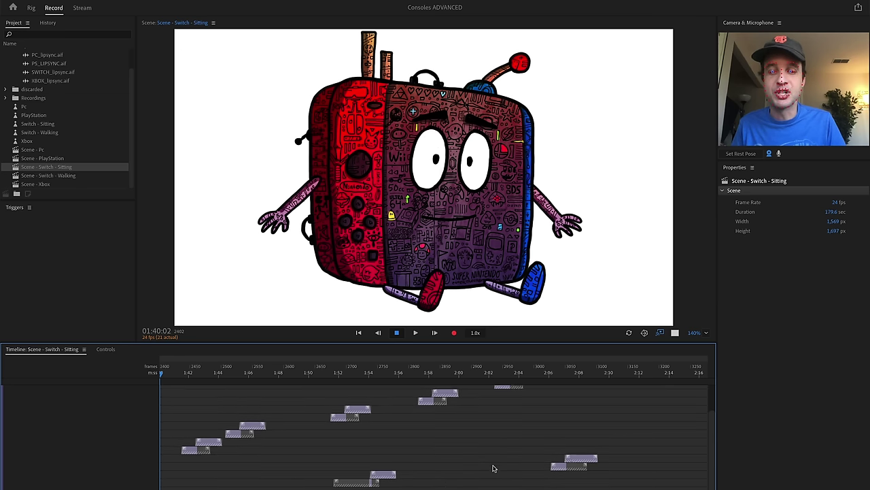
pyautogui.scroll(1, 493, 468)
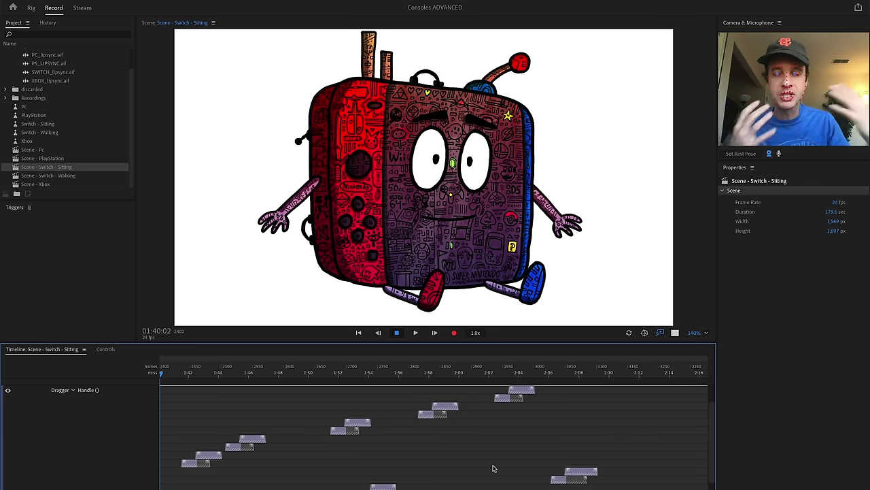
pyautogui.scroll(2, 172, 429)
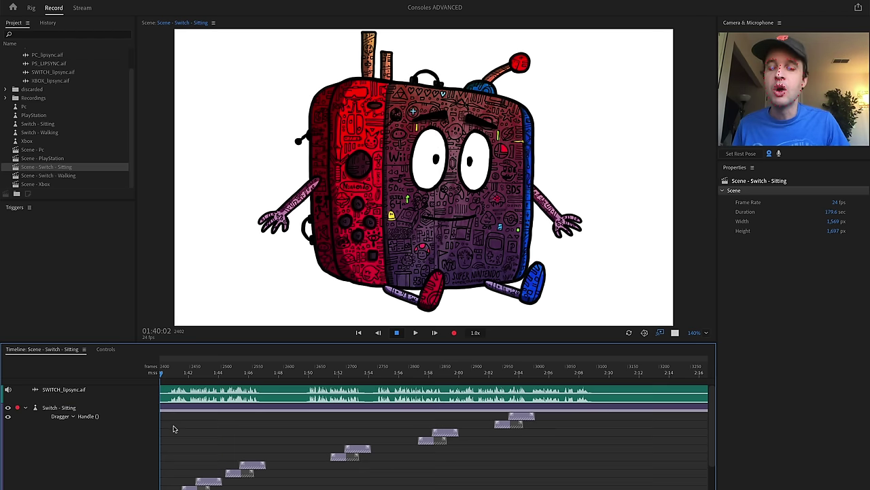
pyautogui.click(75, 417)
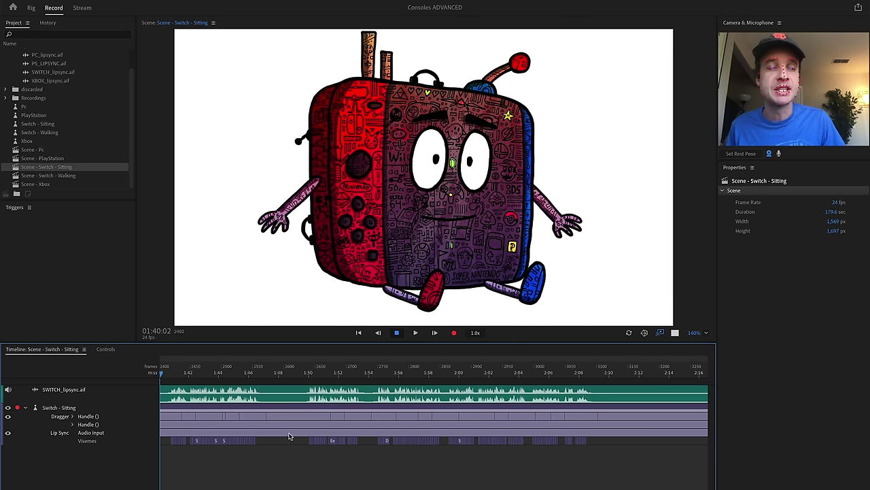
pyautogui.click(414, 418)
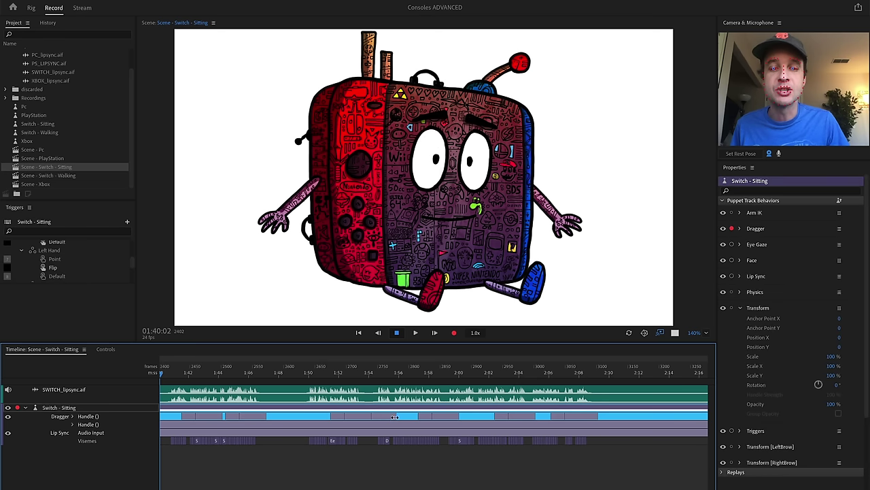
pyautogui.click(394, 416)
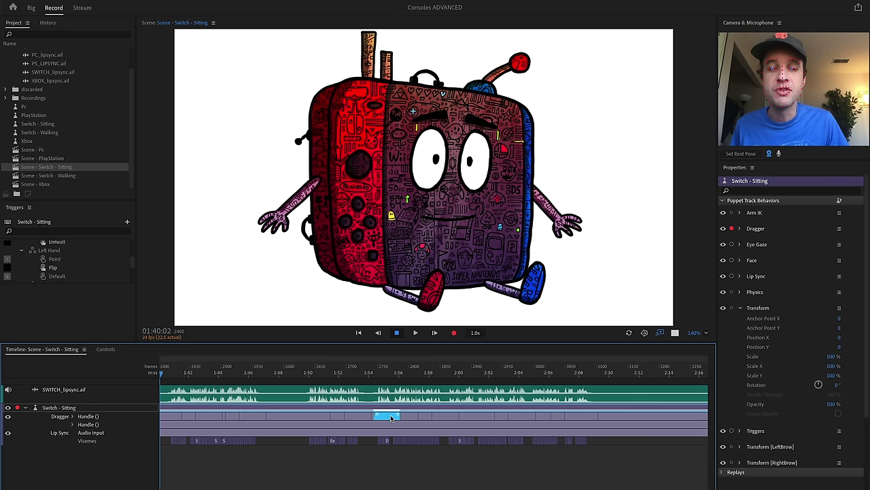
pyautogui.moveTo(391, 418); pyautogui.dragTo(399, 418)
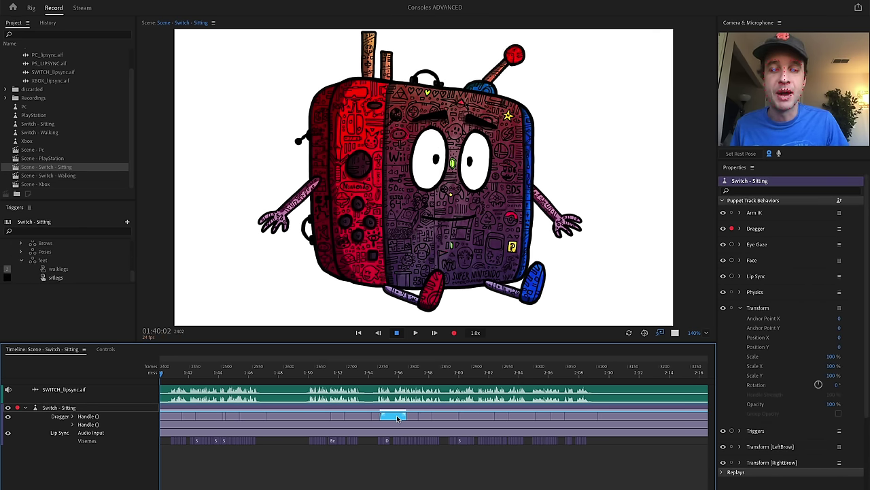
pyautogui.moveTo(398, 417); pyautogui.dragTo(344, 415)
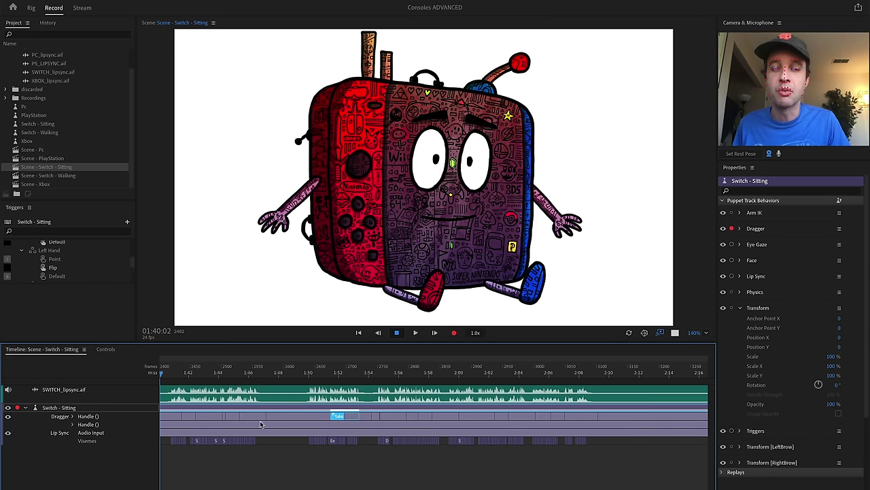
pyautogui.moveTo(261, 422); pyautogui.dragTo(255, 420)
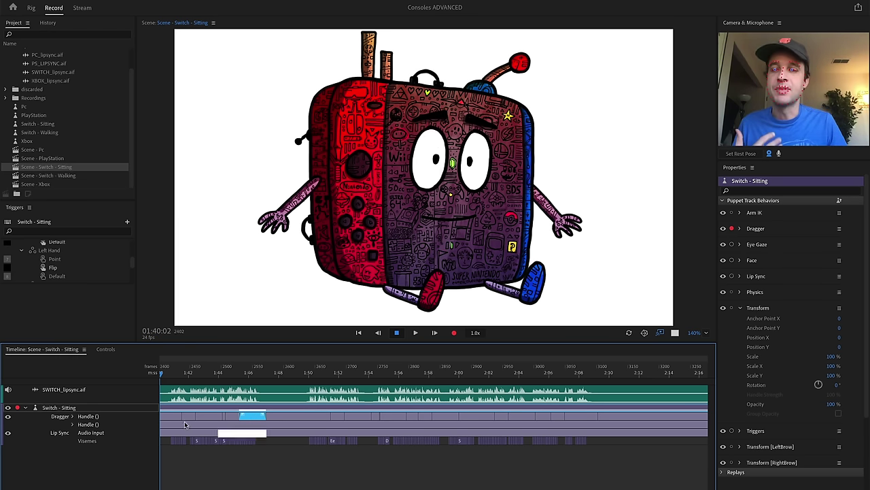
# - Expand the first Dragger handle's takes again and look over how the copied arm poses are layered
pyautogui.click(72, 416)
pyautogui.scroll(-2, 315, 454)
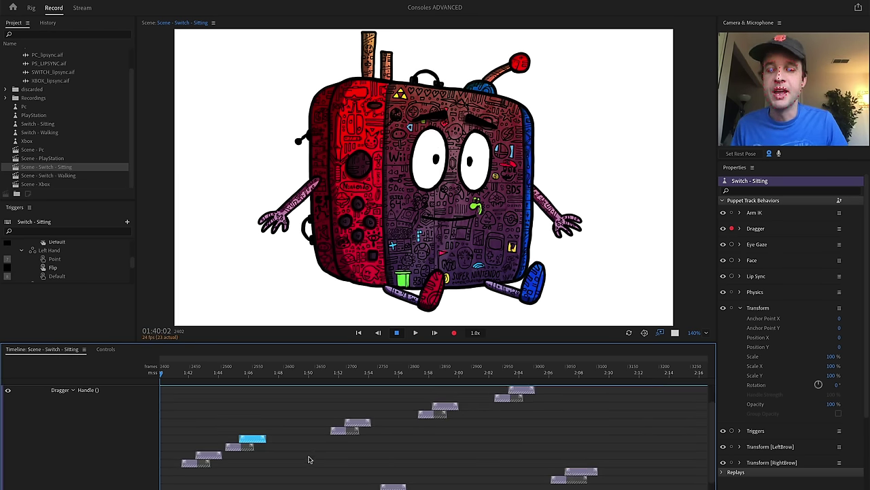
pyautogui.scroll(-3, 316, 454)
pyautogui.scroll(5, 299, 463)
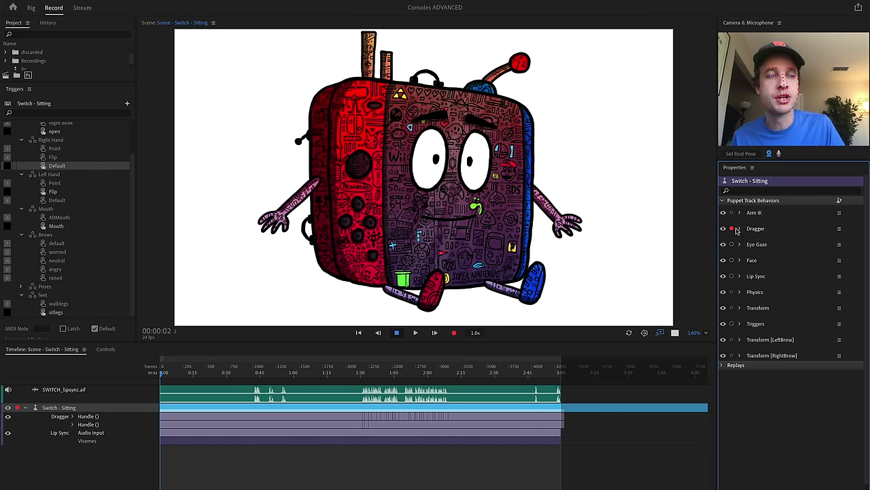
# - Arm only the Triggers behavior of the Switch - Sitting puppet and return the playhead to frame 0
pyautogui.click(732, 324)
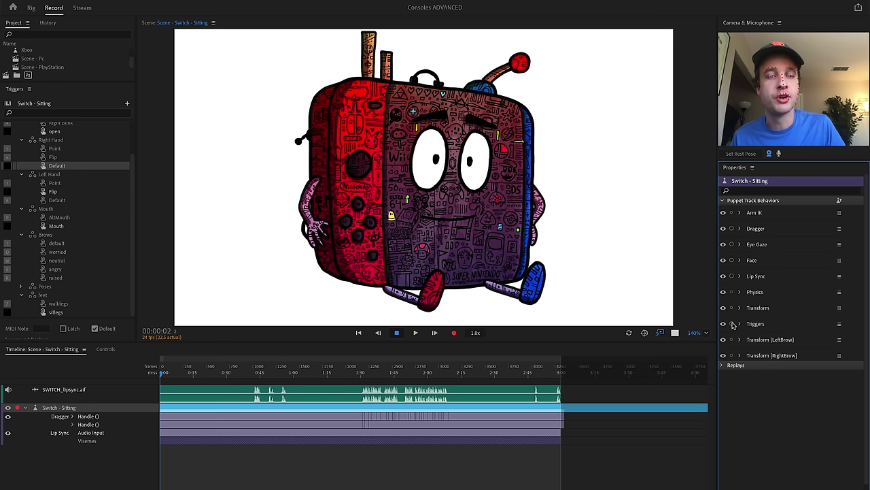
pyautogui.moveTo(309, 374); pyautogui.dragTo(67, 387)
pyautogui.scroll(5, 64, 385)
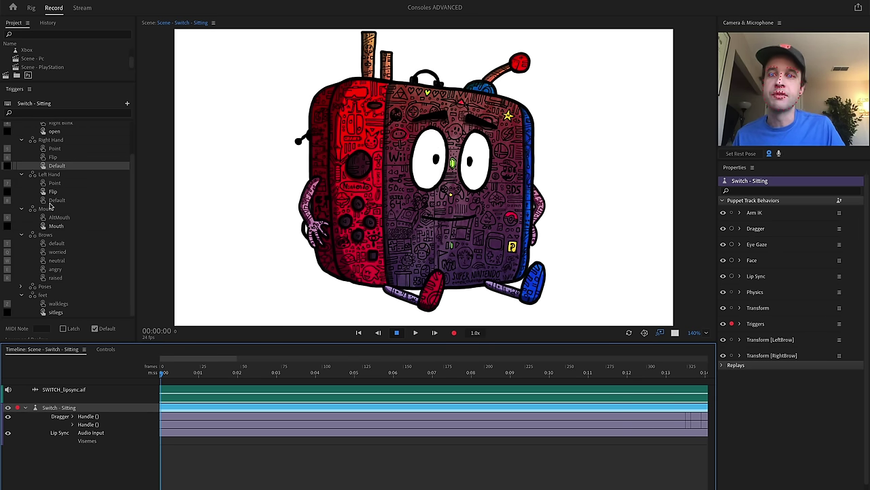
# - Record a 2-frame take at frame 0 with the squint, both Point hands, AltMouth and walklegs triggers active
pyautogui.moveTo(78, 84); pyautogui.dragTo(74, 64)
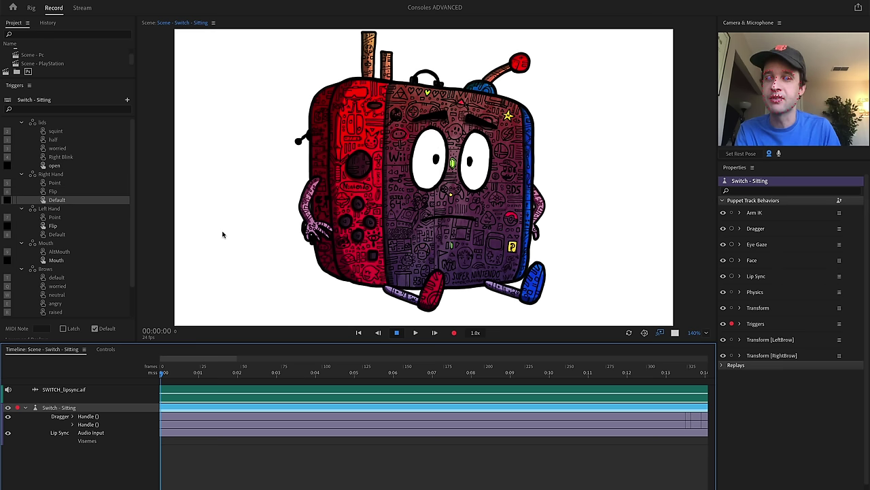
pyautogui.scroll(-2, 104, 247)
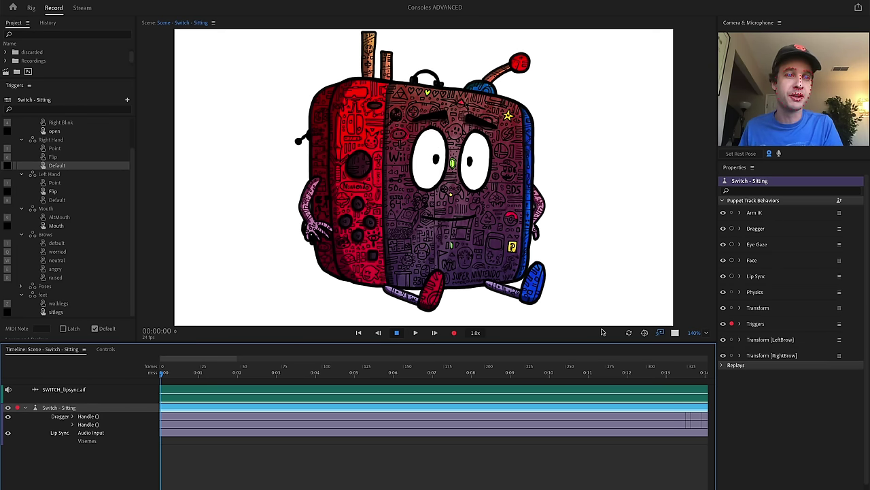
pyautogui.scroll(-1, 407, 270)
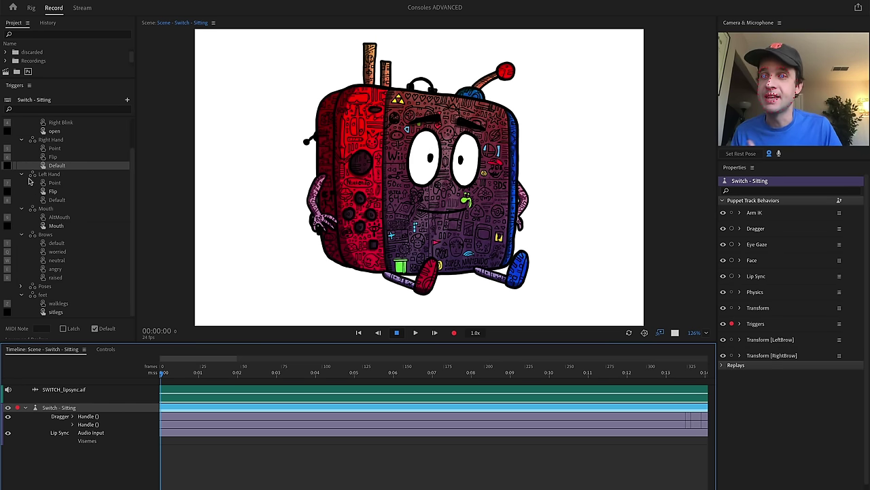
pyautogui.scroll(2, 47, 184)
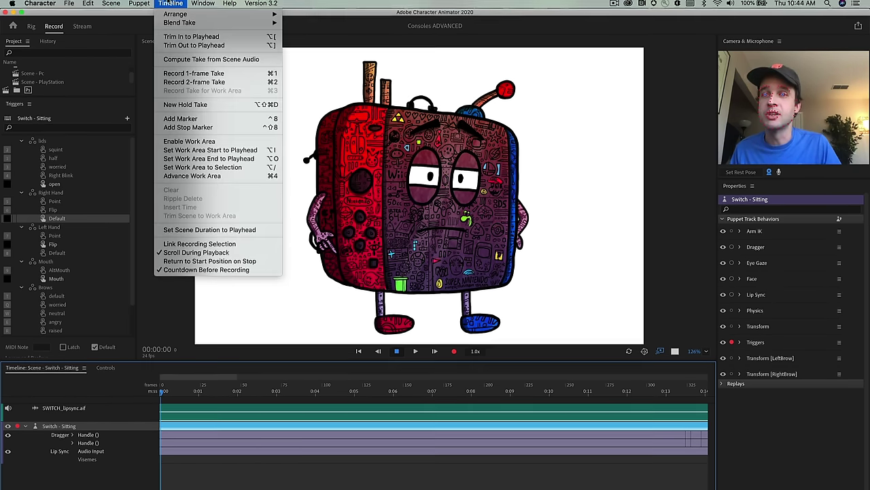
pyautogui.click(216, 83)
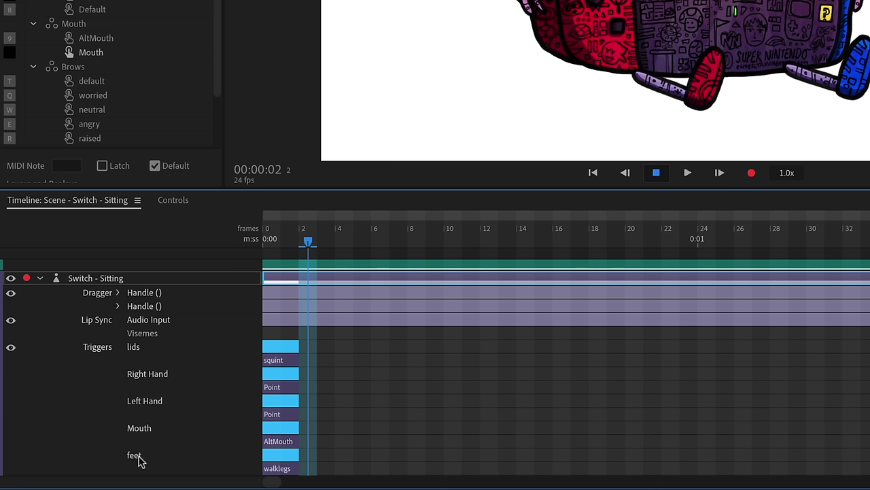
# - Select all the recorded trigger takes together and stretch them to end at about frame 122
pyautogui.click(278, 362)
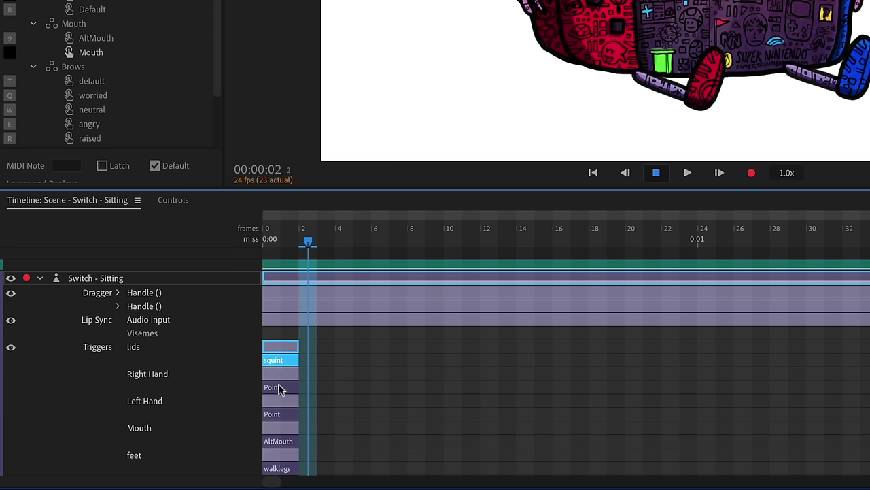
pyautogui.click(278, 387)
pyautogui.click(289, 464)
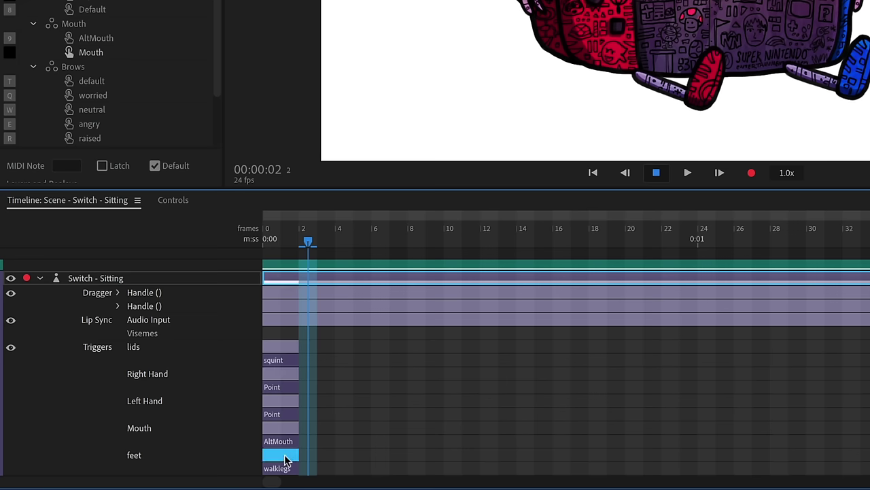
pyautogui.click(340, 464)
pyautogui.moveTo(336, 465); pyautogui.dragTo(259, 339)
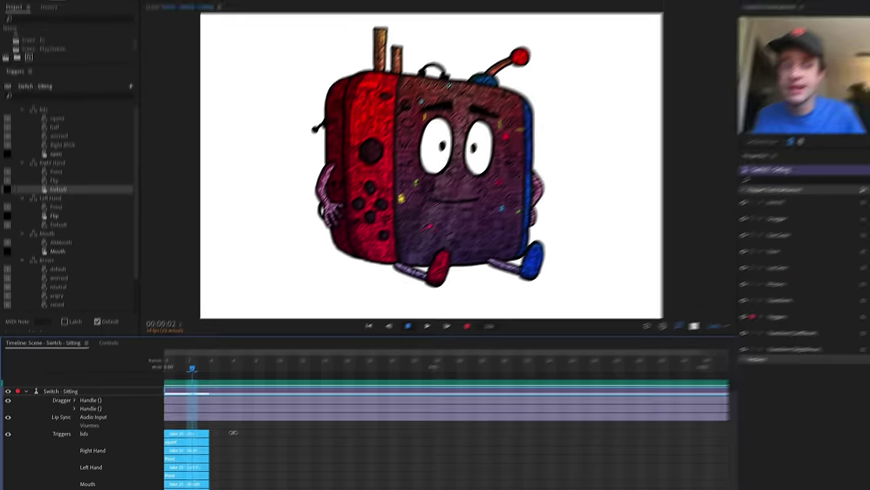
pyautogui.moveTo(233, 433); pyautogui.dragTo(535, 431)
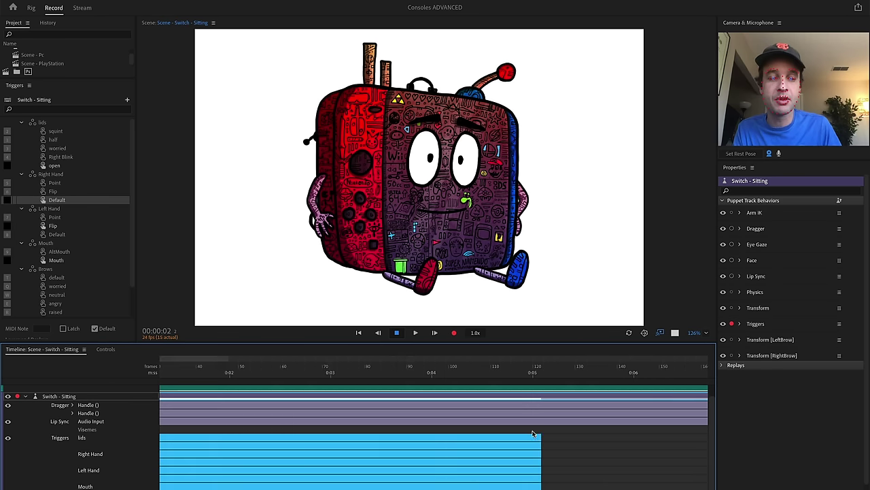
# - Extend the trigger takes across the timeline past about frame 2280 and move the playhead to frame 2176
pyautogui.scroll(-5, 313, 451)
pyautogui.moveTo(189, 439); pyautogui.dragTo(238, 463)
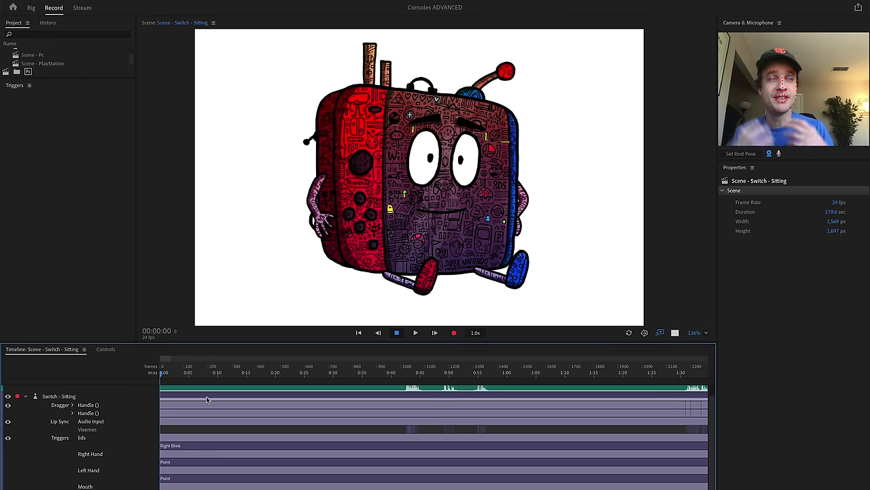
pyautogui.click(201, 414)
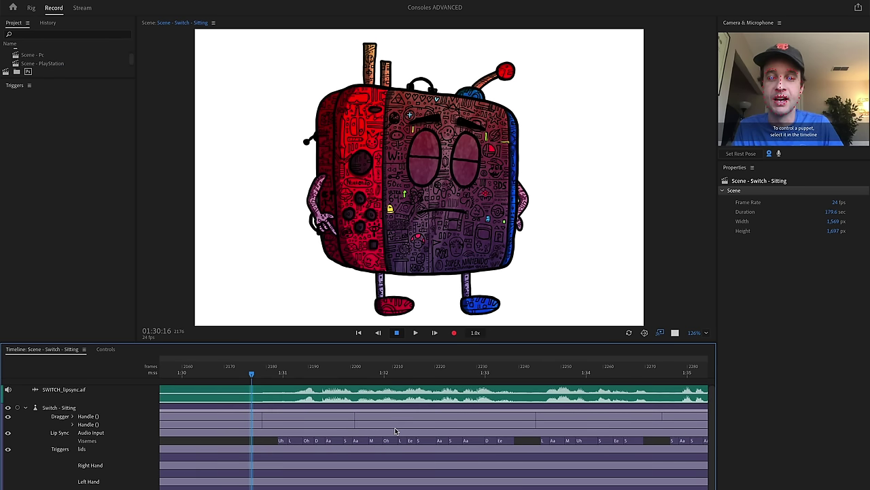
# - Find the blend-in of the two take 4 Handle takes and split the Right Hand and Left Hand Point triggers at frame 2180
pyautogui.click(257, 374)
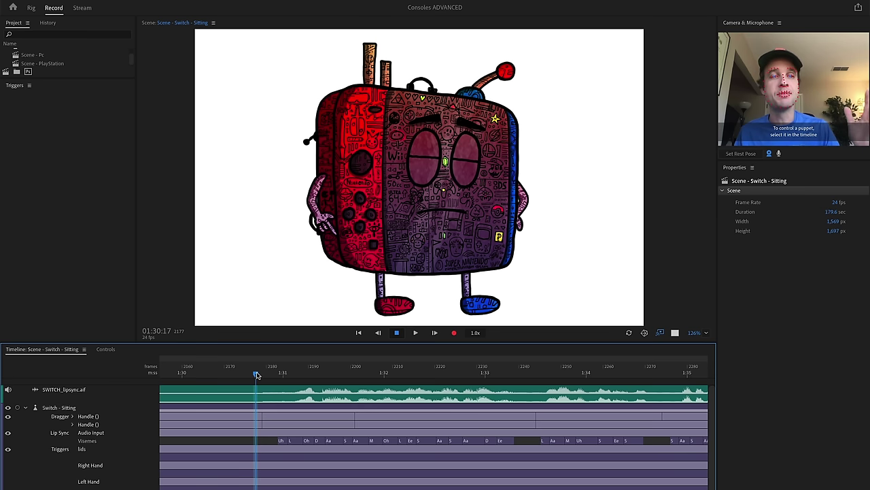
pyautogui.moveTo(257, 374); pyautogui.dragTo(277, 375)
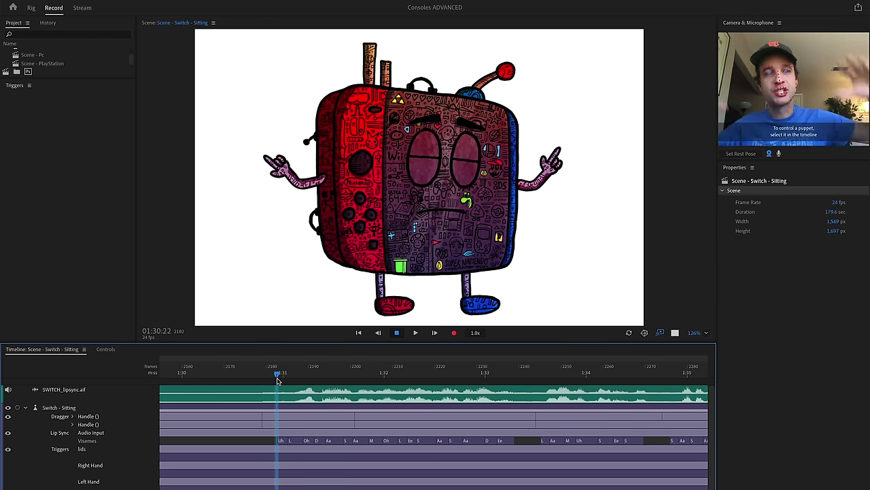
pyautogui.click(278, 416)
pyautogui.keyDown('shift'); pyautogui.click(286, 426); pyautogui.keyUp('shift')
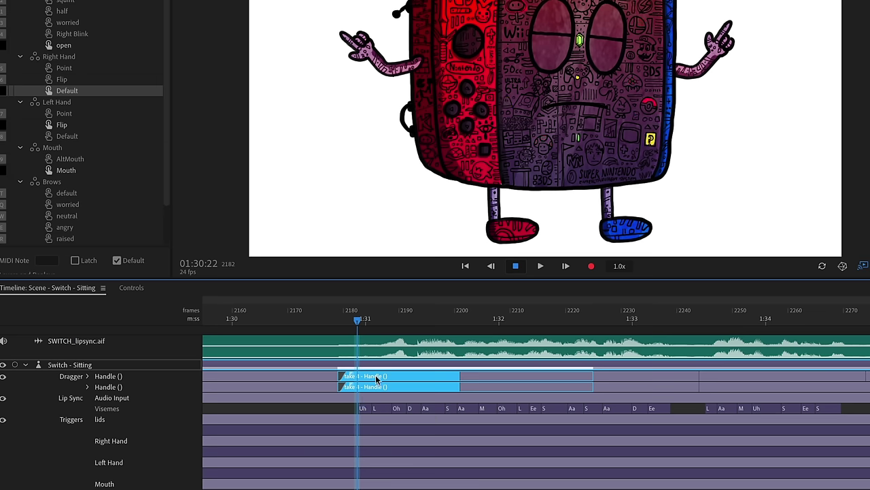
pyautogui.moveTo(357, 319); pyautogui.dragTo(345, 333)
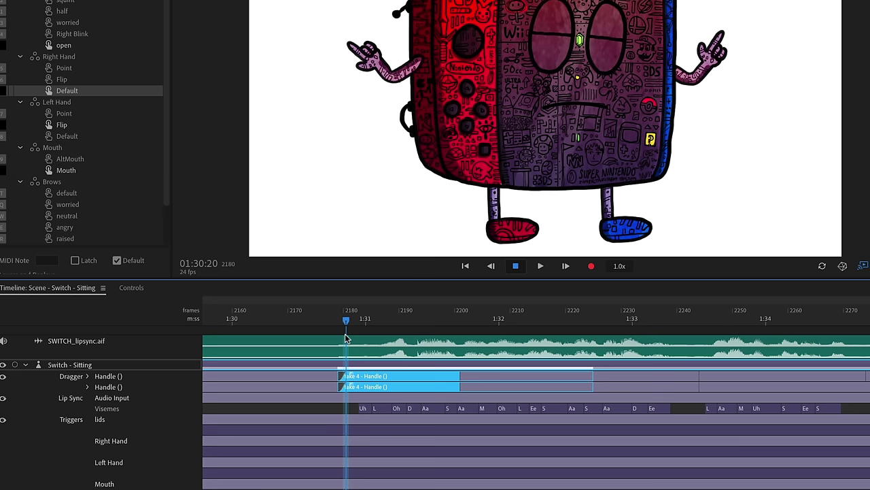
pyautogui.scroll(5, 356, 329)
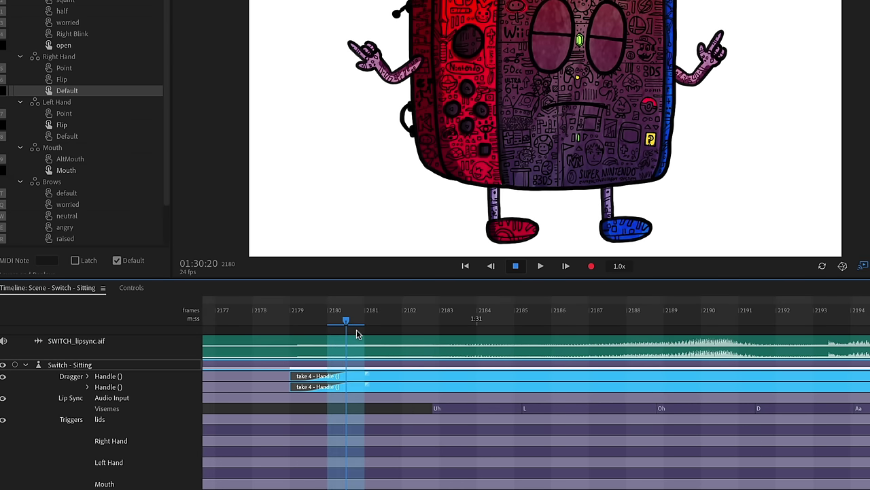
pyautogui.moveTo(353, 324); pyautogui.dragTo(333, 329)
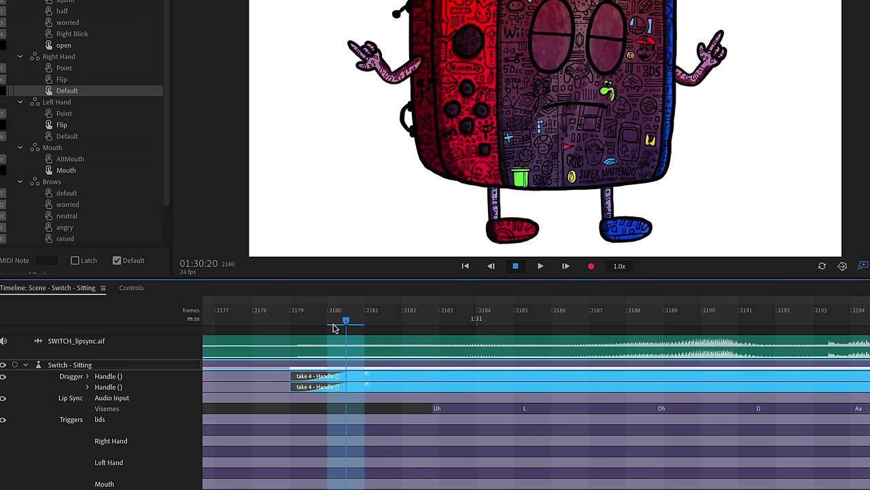
pyautogui.click(304, 440)
pyautogui.click(313, 453)
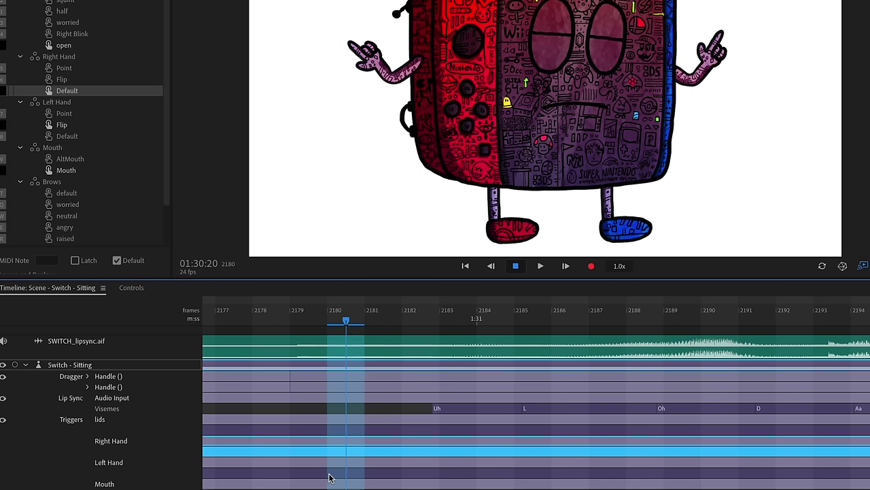
pyautogui.keyDown('shift'); pyautogui.click(329, 472); pyautogui.keyUp('shift')
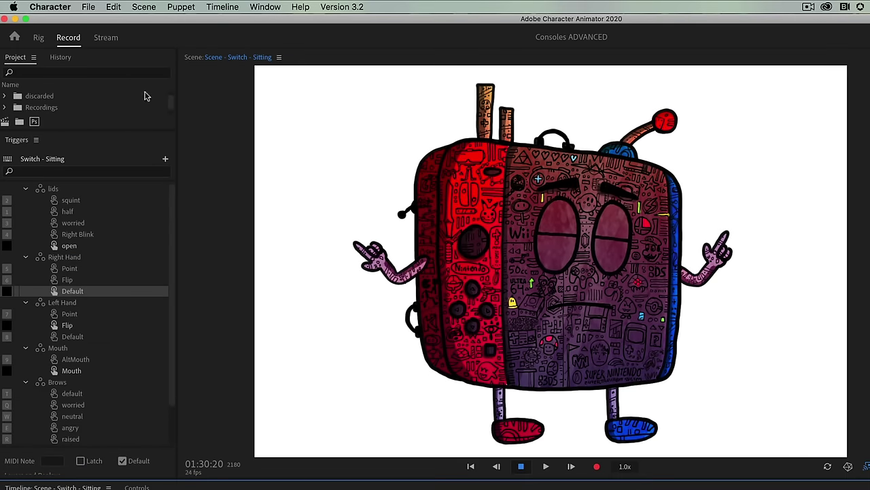
pyautogui.click(114, 7)
pyautogui.click(197, 119)
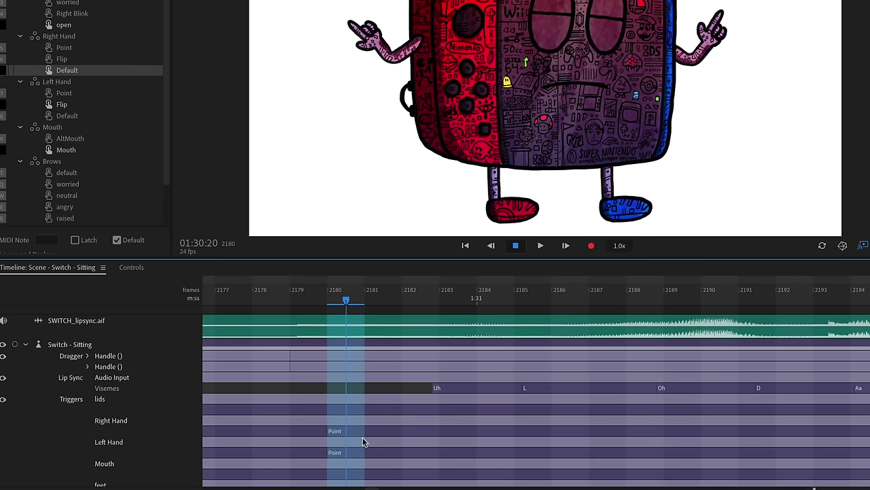
# - Change the triggers starting at frame 2180 to Flip for the Right Hand and Default for the Left Hand
pyautogui.click(363, 426)
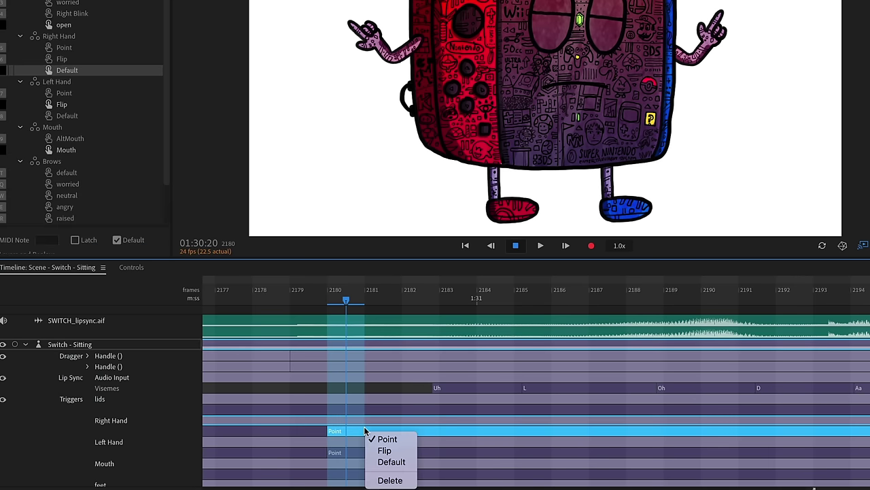
pyautogui.click(390, 461)
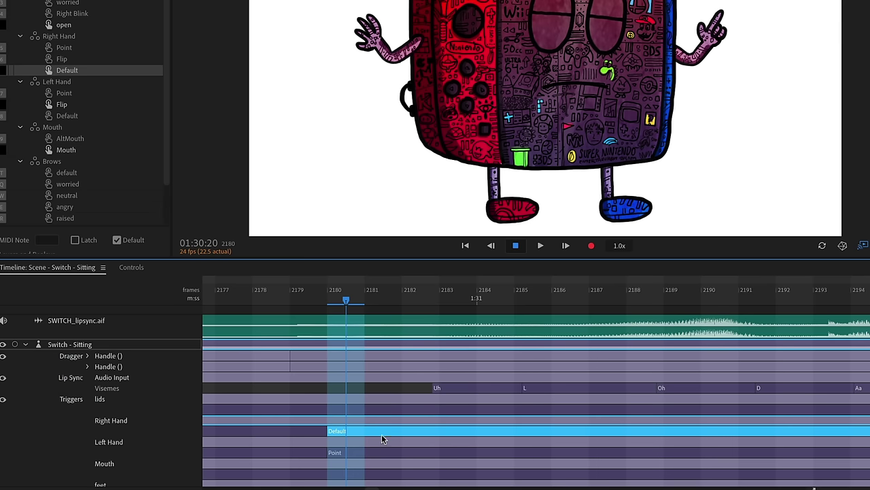
pyautogui.click(384, 439)
pyautogui.click(412, 453)
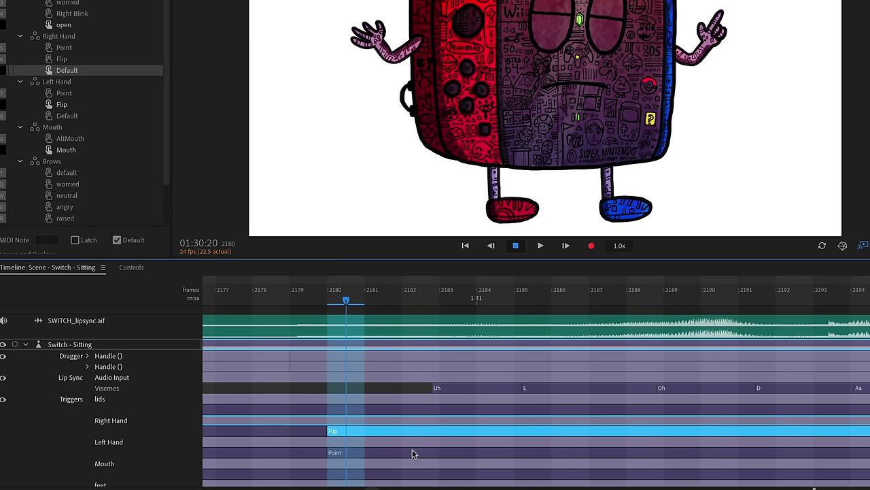
pyautogui.click(385, 455)
pyautogui.click(384, 454)
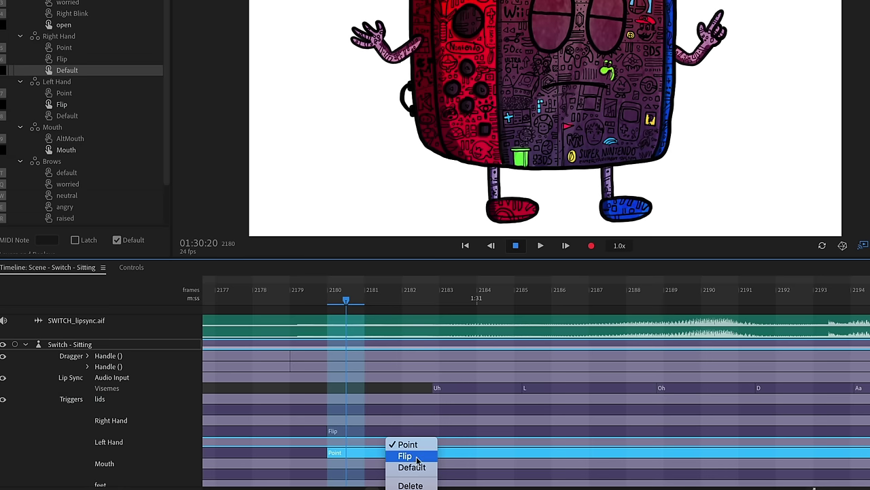
pyautogui.click(418, 466)
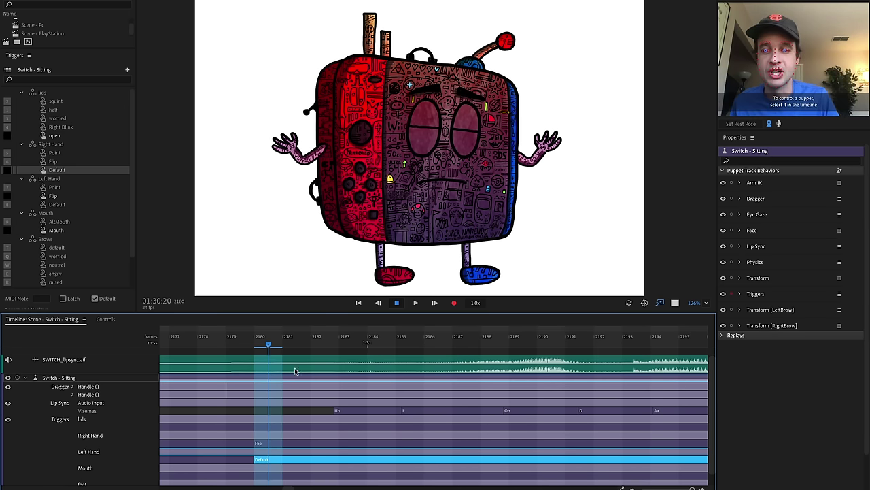
# - Find the blend-out of the raised-arm Handle takes and split both hand triggers at frame 2242
pyautogui.moveTo(268, 345); pyautogui.dragTo(746, 373)
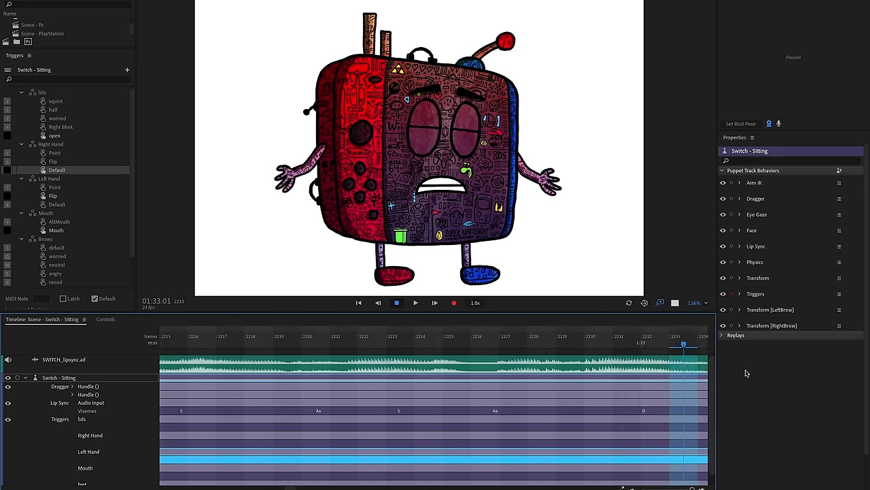
pyautogui.moveTo(683, 381); pyautogui.dragTo(419, 389)
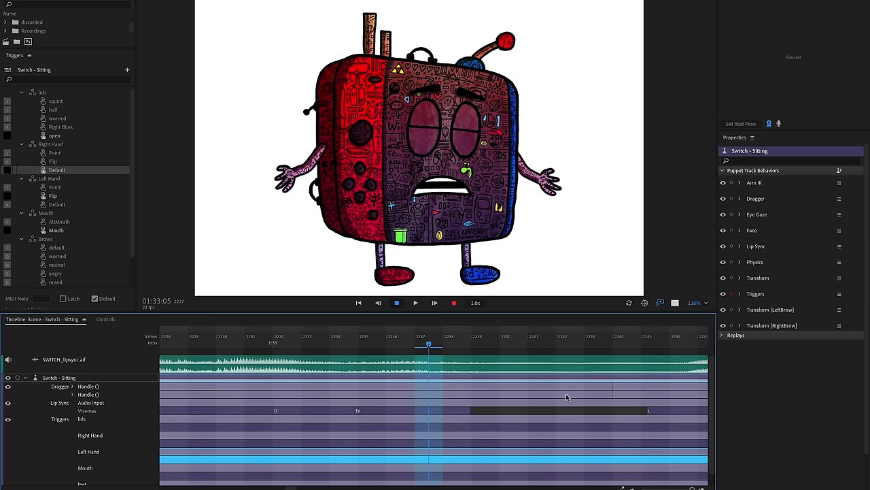
pyautogui.click(599, 392)
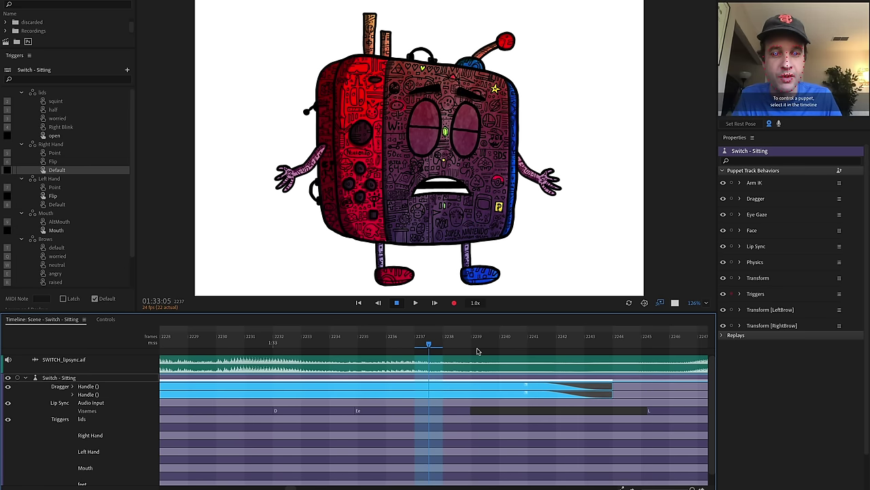
pyautogui.click(561, 345)
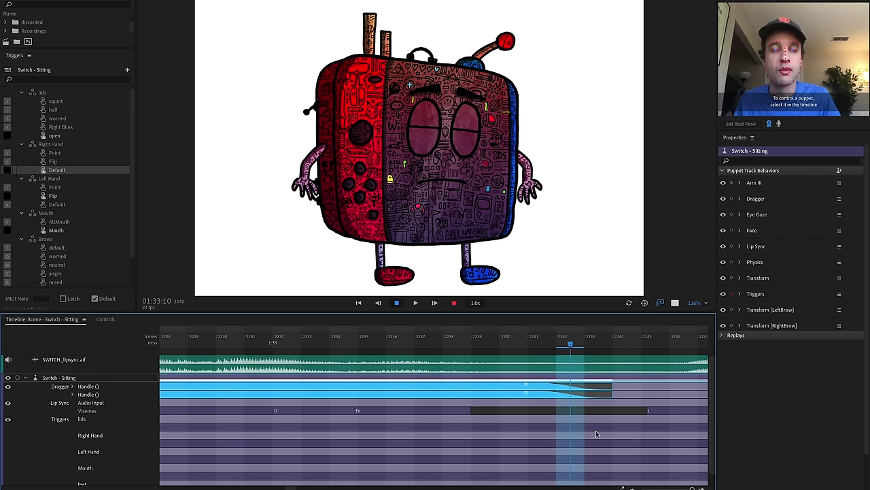
pyautogui.click(584, 449)
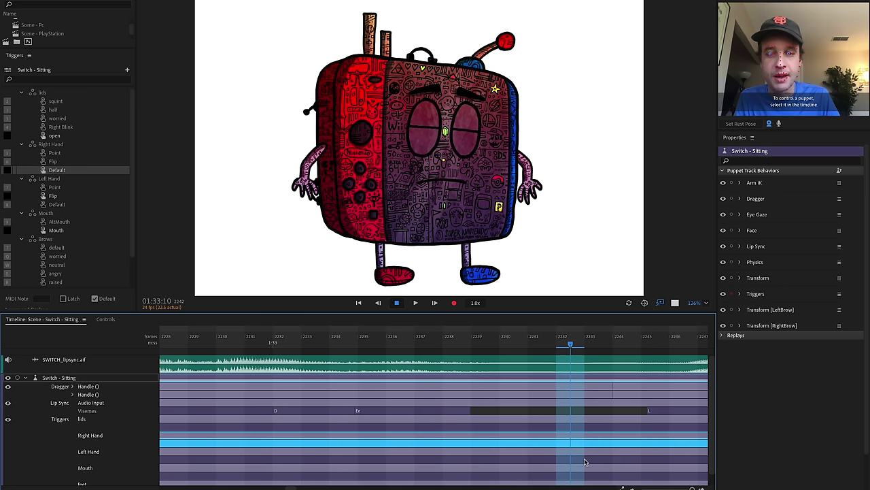
pyautogui.keyDown('shift'); pyautogui.click(582, 459); pyautogui.keyUp('shift')
pyautogui.scroll(2, 116, 13)
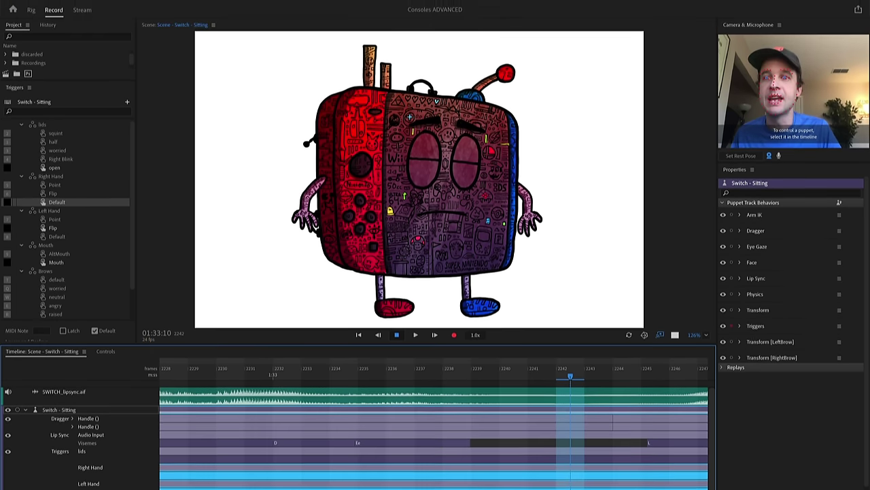
pyautogui.click(88, 5)
pyautogui.click(94, 90)
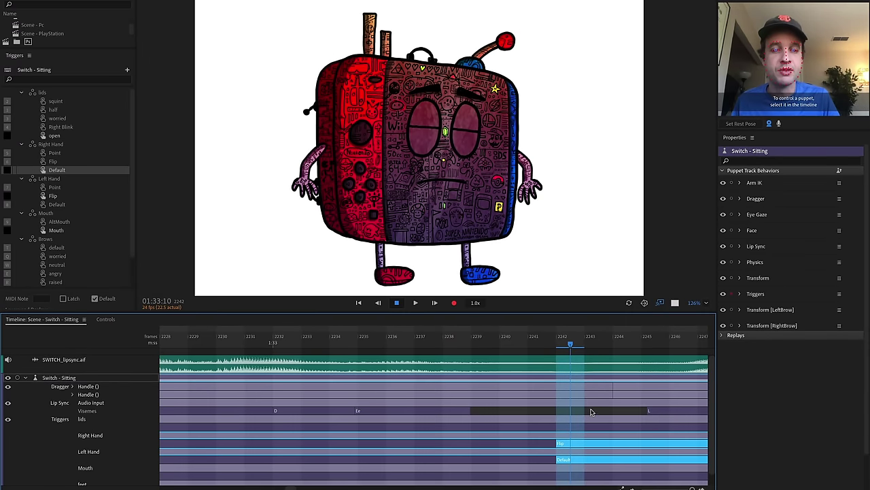
# - Change the triggers starting at frame 2242 to Default for the Right Hand and Flip for the Left Hand
pyautogui.click(591, 412)
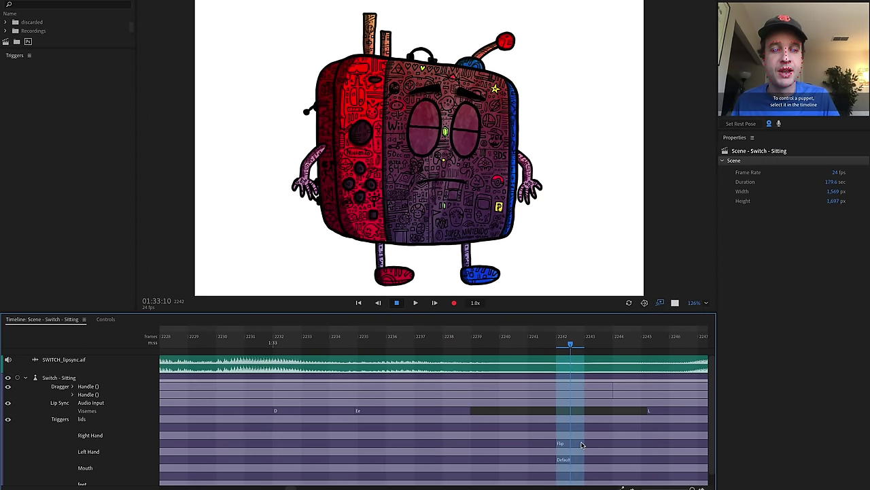
pyautogui.rightClick(582, 444)
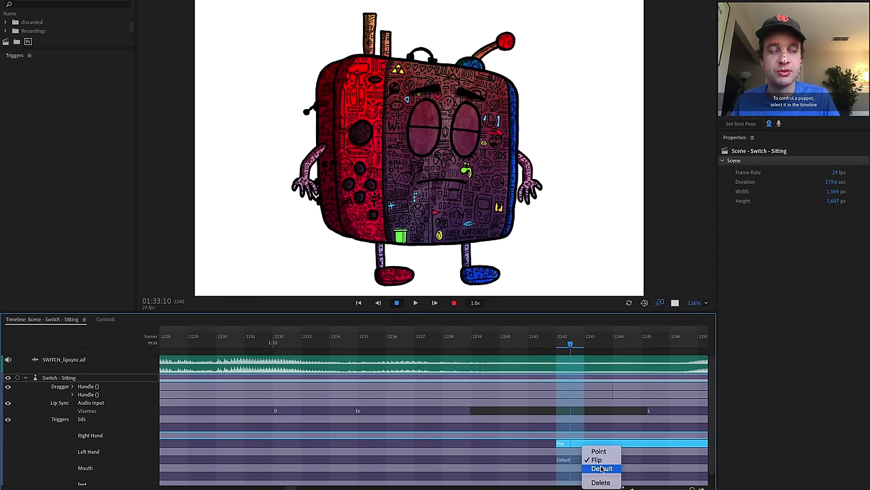
pyautogui.click(601, 468)
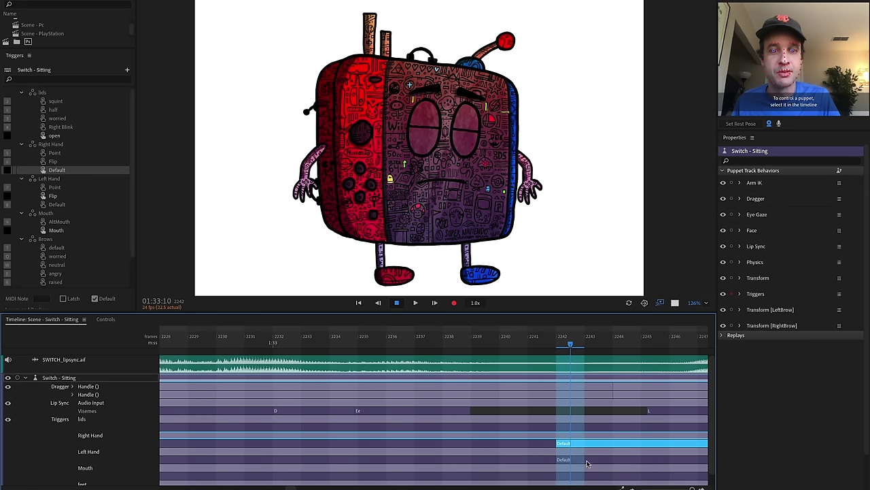
pyautogui.click(588, 463)
pyautogui.rightClick(593, 464)
pyautogui.click(611, 462)
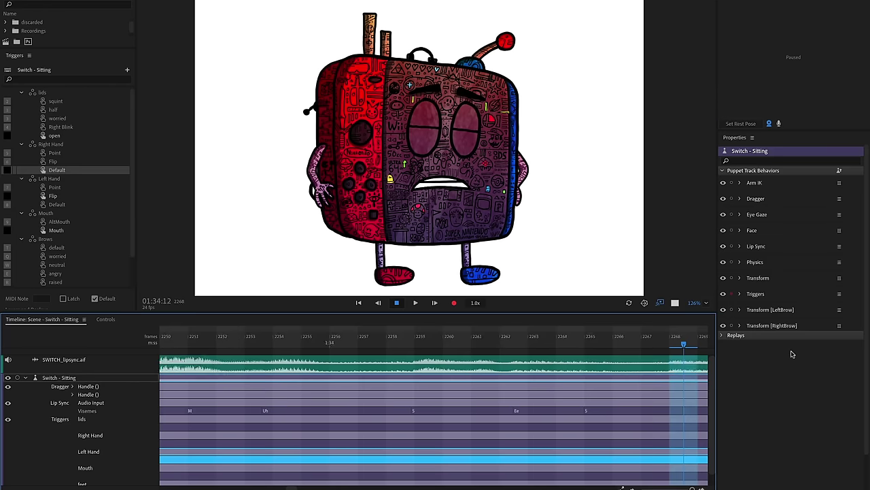
# - Split the Left Hand trigger at frame 2275, within the take 6 blend-in, and change the part after it to Point
pyautogui.moveTo(683, 395); pyautogui.dragTo(401, 396)
pyautogui.click(416, 388)
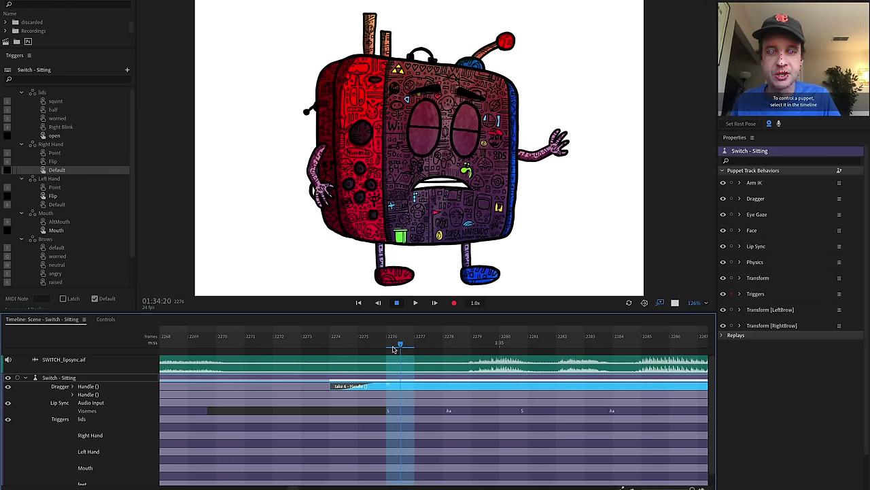
pyautogui.moveTo(325, 347); pyautogui.dragTo(362, 353)
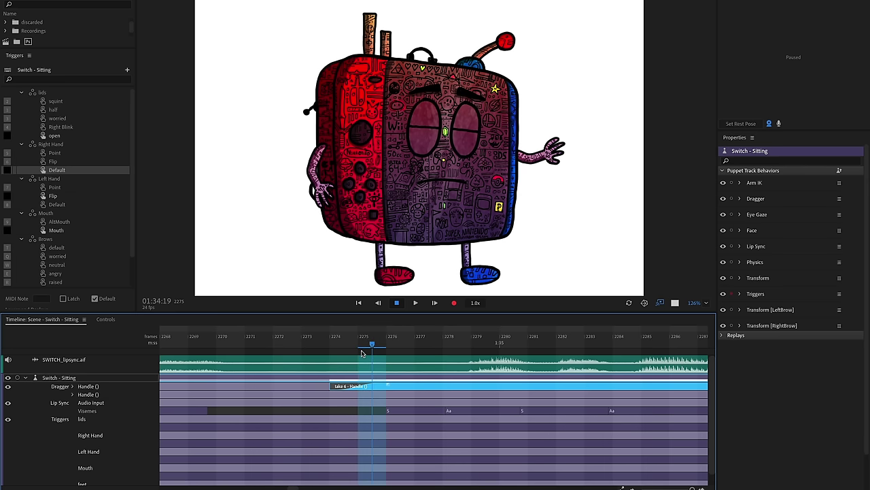
pyautogui.click(379, 464)
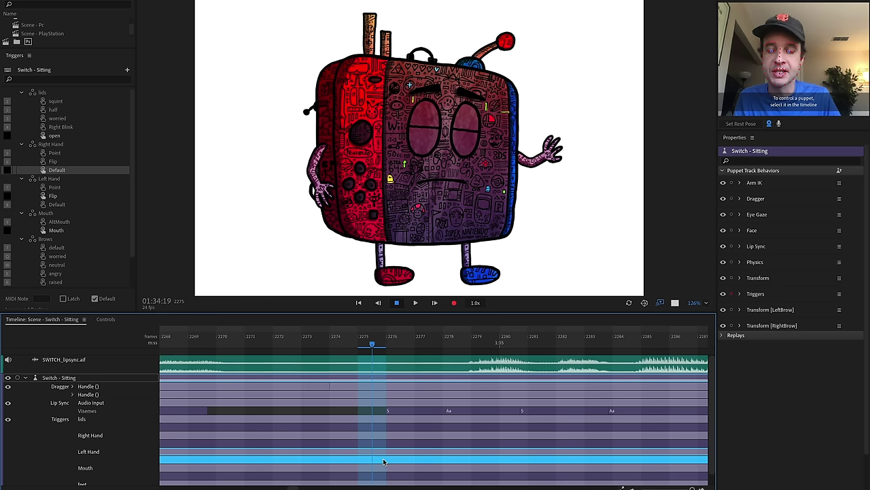
pyautogui.hotkey('ctrl', 'shift', 'd')
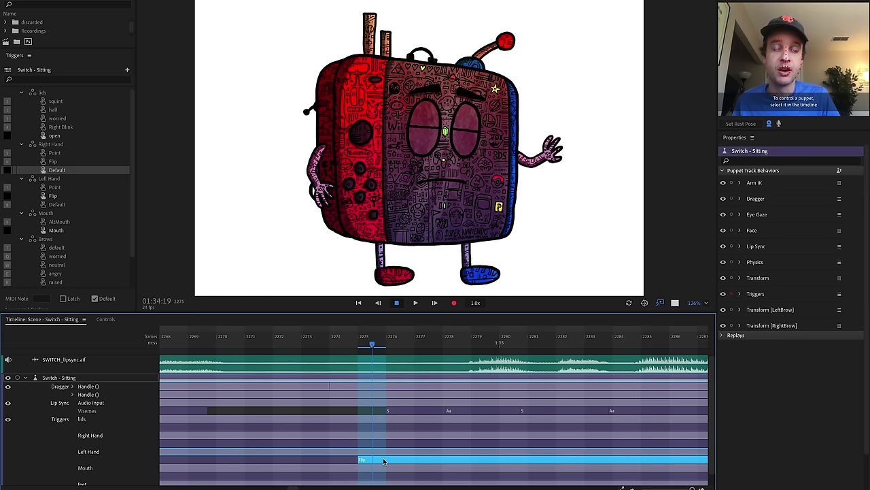
pyautogui.rightClick(383, 461)
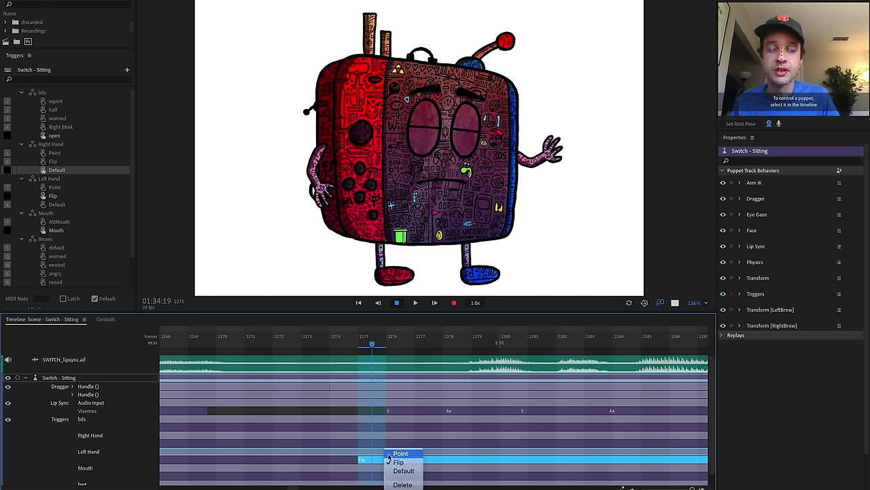
pyautogui.click(397, 454)
# - Play on to the take 7 arm pose, split the Left Hand trigger at frame 2333 and change the part after it to Default
pyautogui.press('space')
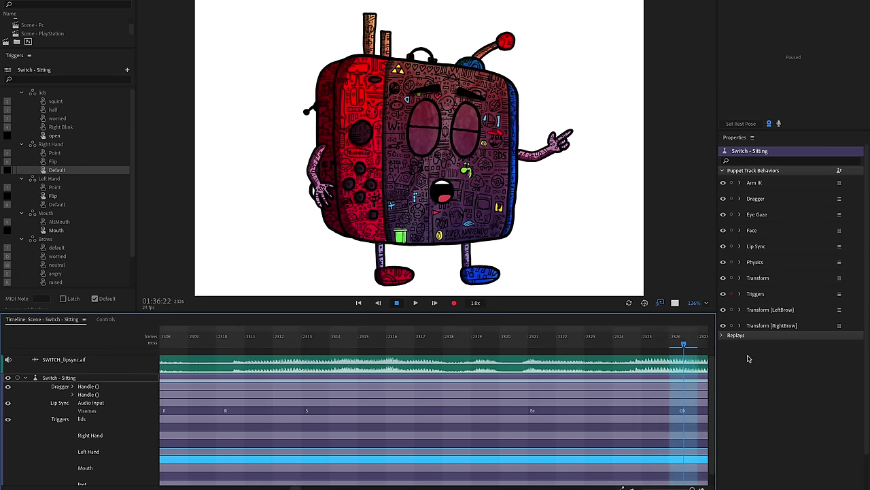
pyautogui.moveTo(616, 358); pyautogui.dragTo(494, 367)
pyautogui.click(505, 388)
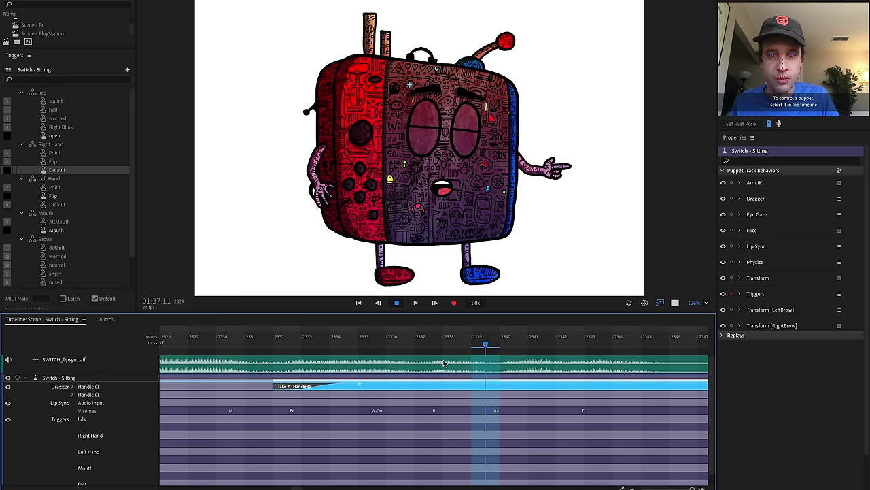
pyautogui.moveTo(476, 345); pyautogui.dragTo(315, 345)
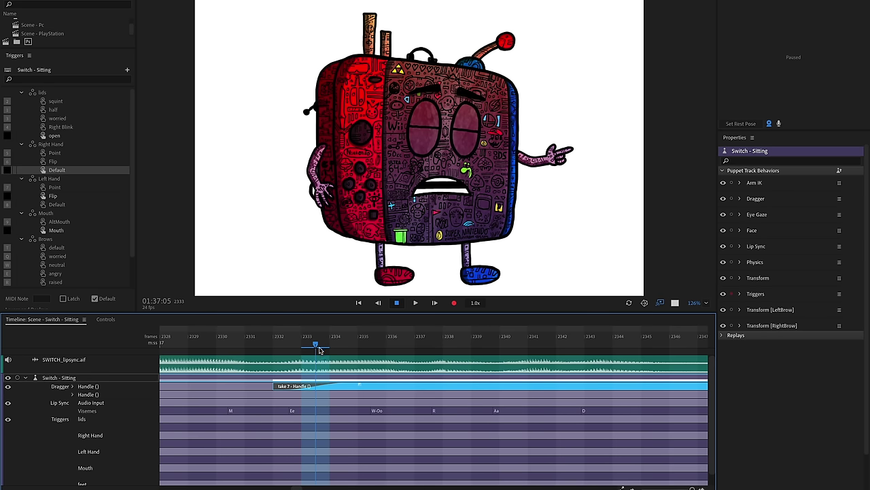
pyautogui.click(313, 460)
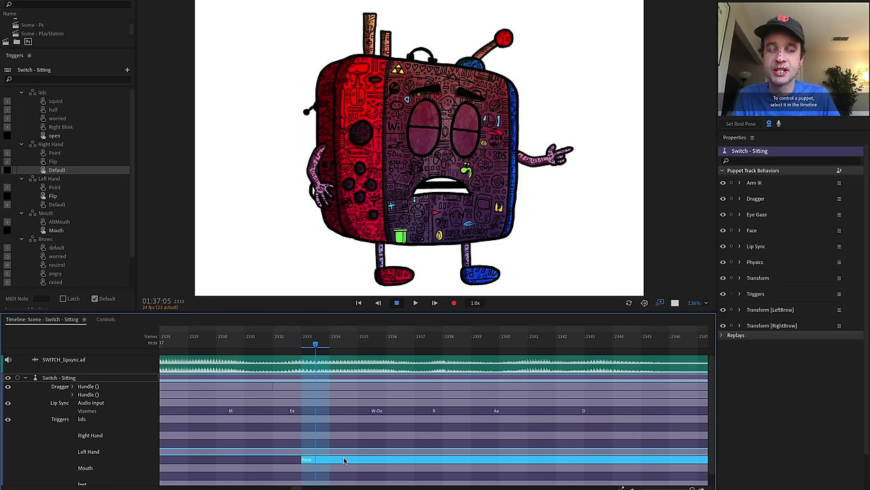
pyautogui.rightClick(346, 460)
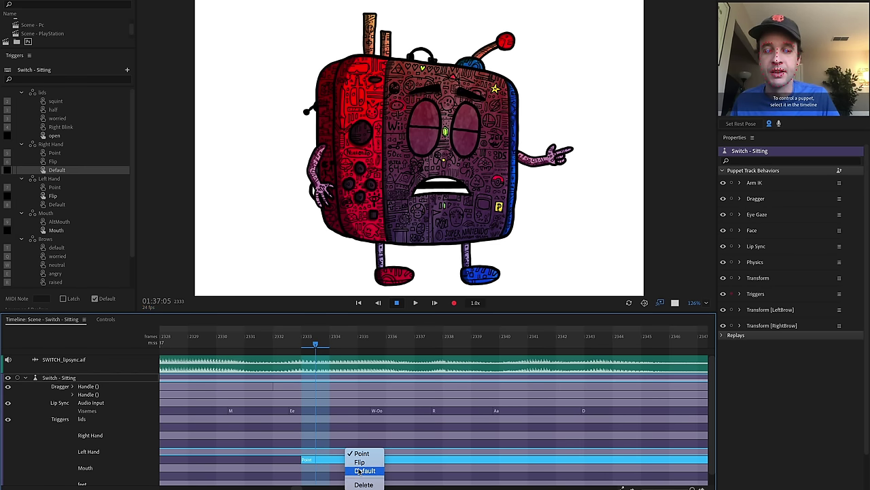
pyautogui.click(359, 463)
pyautogui.rightClick(360, 466)
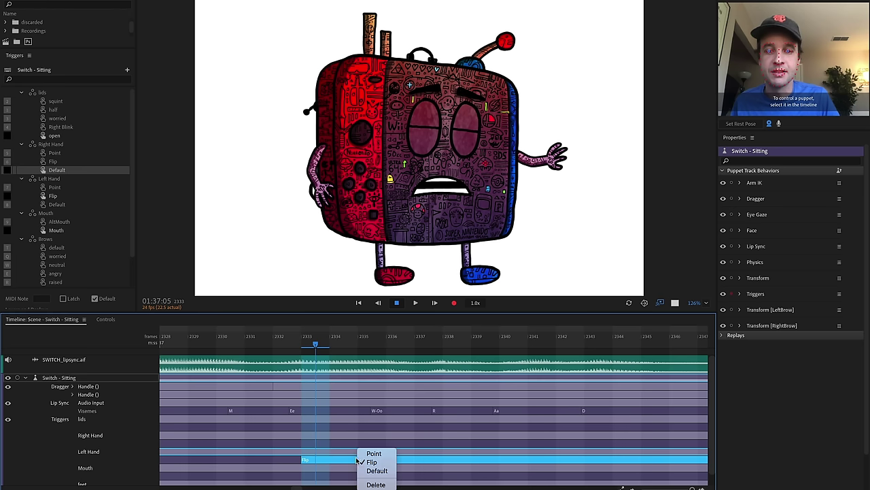
pyautogui.click(377, 471)
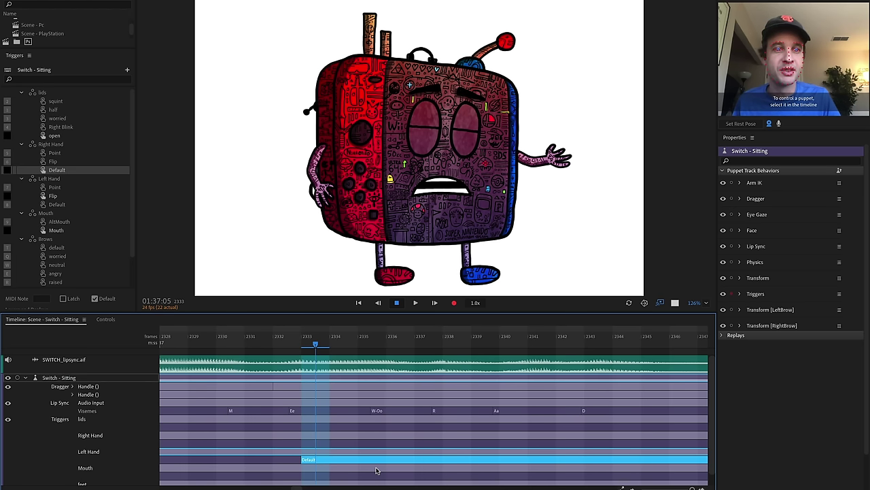
# - Set the Right Hand trigger before its first Flip to Default and change the Left Hand trigger pose before its first Default
pyautogui.scroll(-5, 376, 470)
pyautogui.click(211, 344)
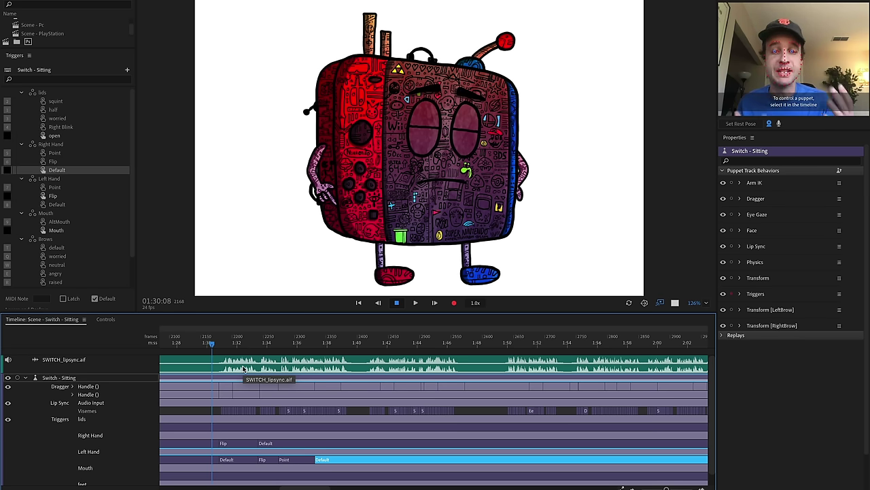
pyautogui.click(191, 443)
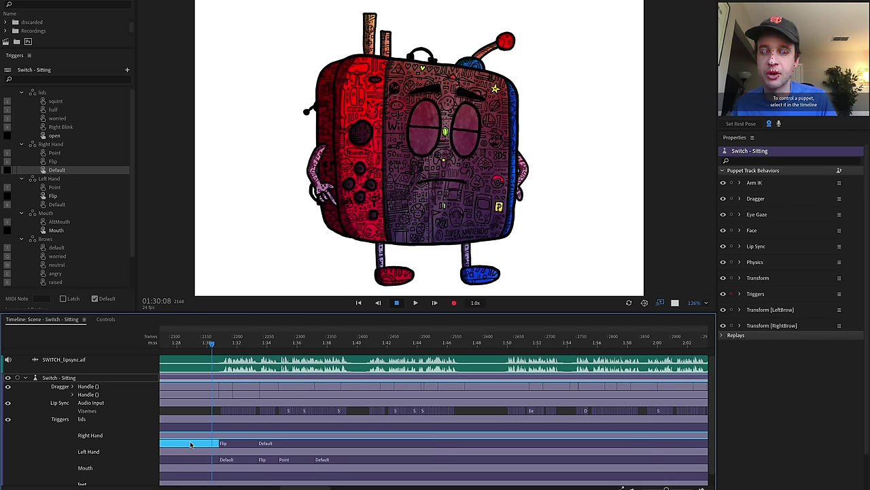
pyautogui.rightClick(195, 446)
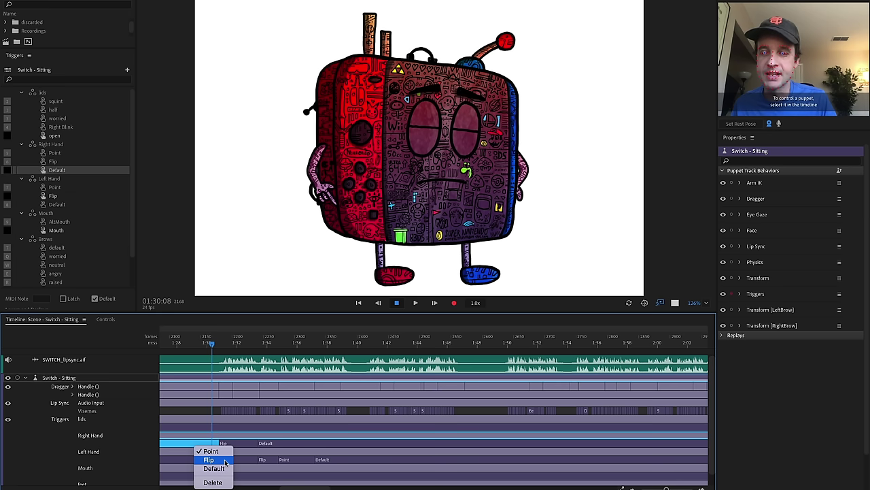
pyautogui.click(225, 468)
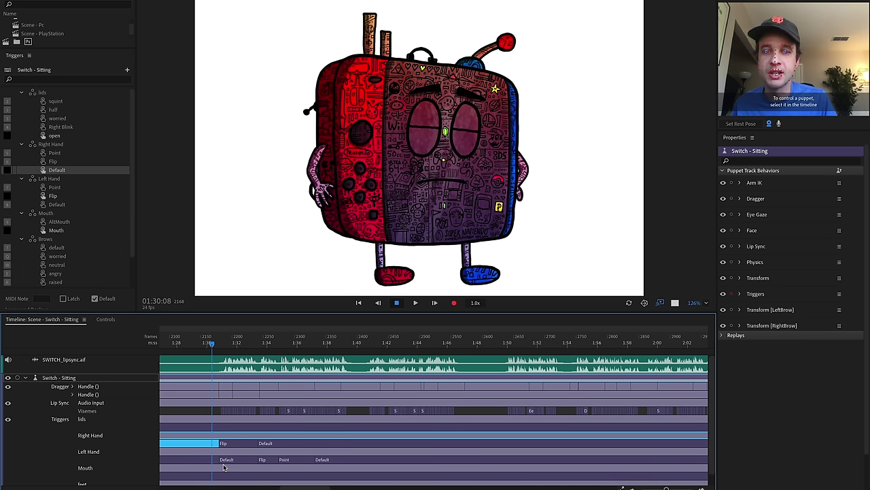
pyautogui.click(212, 461)
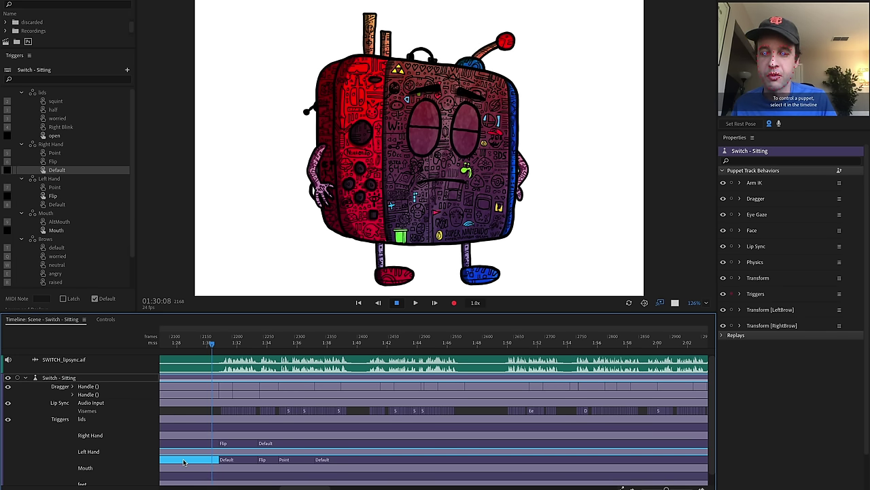
pyautogui.rightClick(182, 463)
pyautogui.click(199, 462)
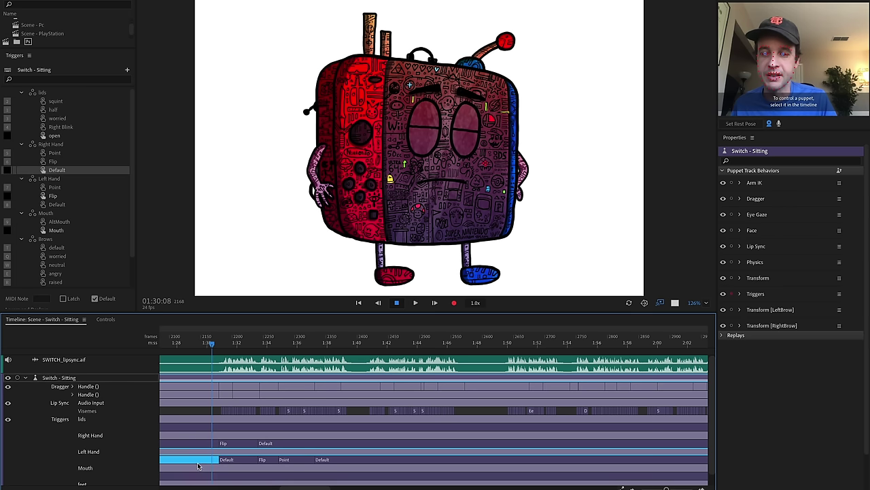
# - Set the lids trigger to open on the Switch - Sitting puppet
pyautogui.click(206, 427)
pyautogui.rightClick(206, 427)
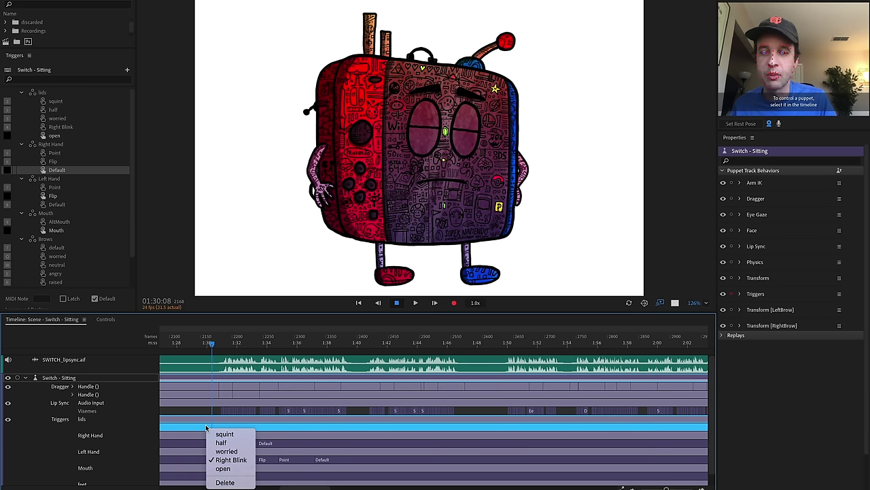
pyautogui.click(227, 469)
# - Split the Mouth trigger at 01:30:08 and change the segment before the cut, keeping AltMouth after it
pyautogui.scroll(-1, 227, 478)
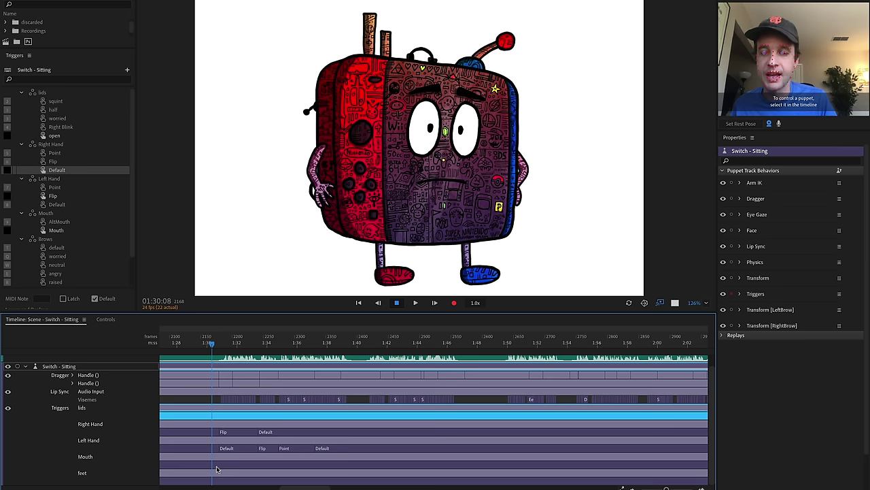
pyautogui.click(224, 465)
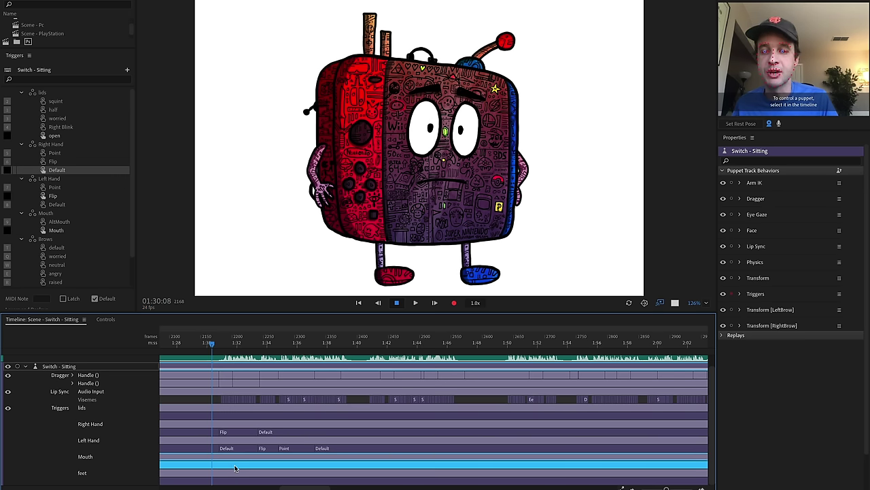
pyautogui.rightClick(200, 465)
pyautogui.click(238, 465)
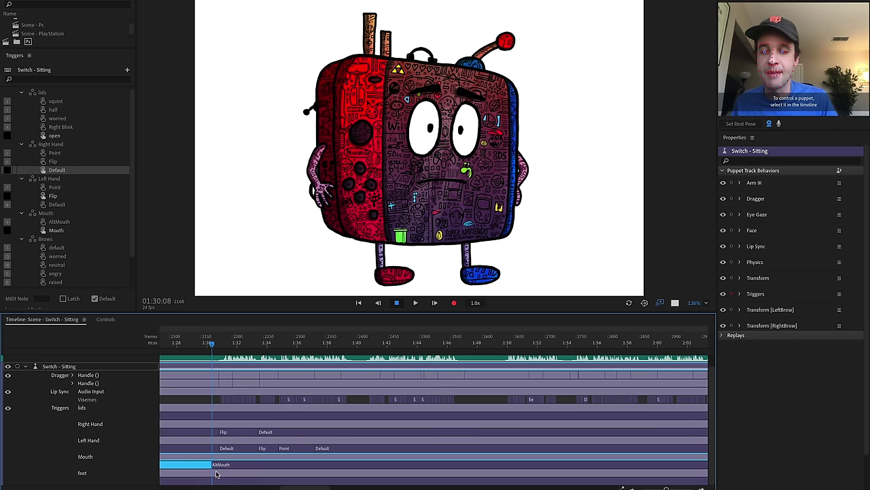
# - Switch the feet trigger to sitlegs
pyautogui.click(227, 482)
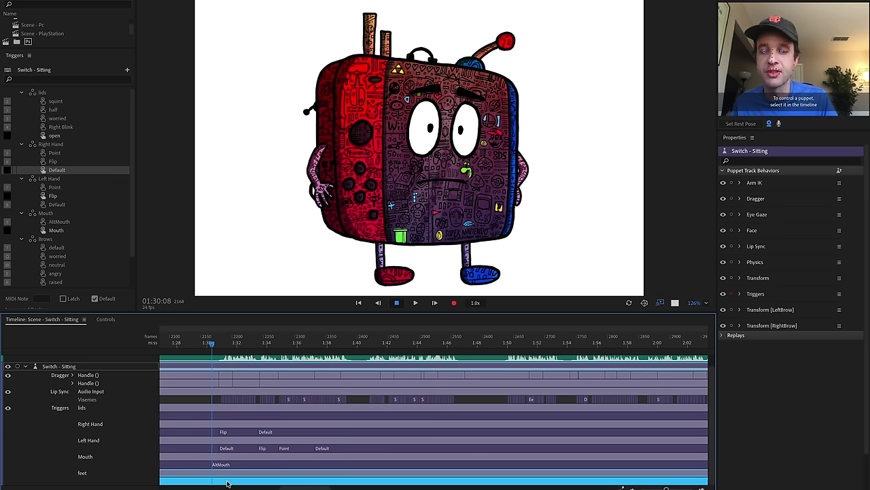
pyautogui.rightClick(227, 482)
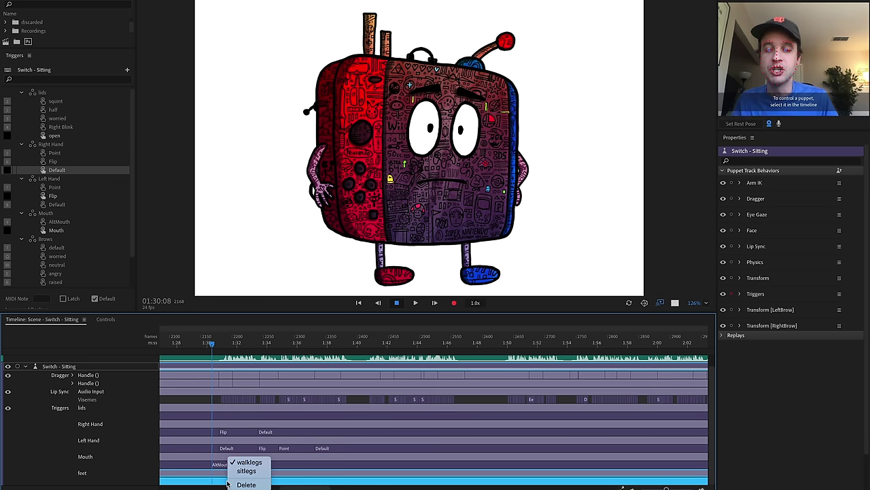
pyautogui.click(246, 470)
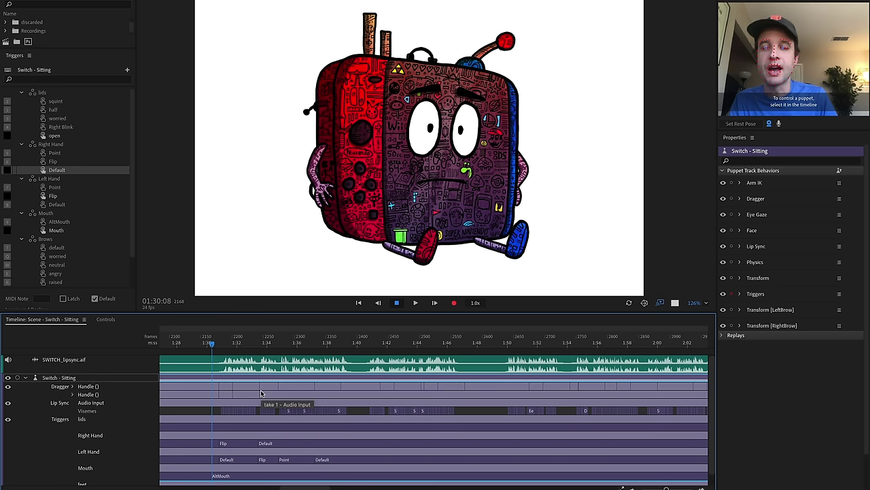
# - Play the animation from 01:30:08, then inspect the Left Hand Point pose and its Dragger take near 01:34:19
pyautogui.press('space')
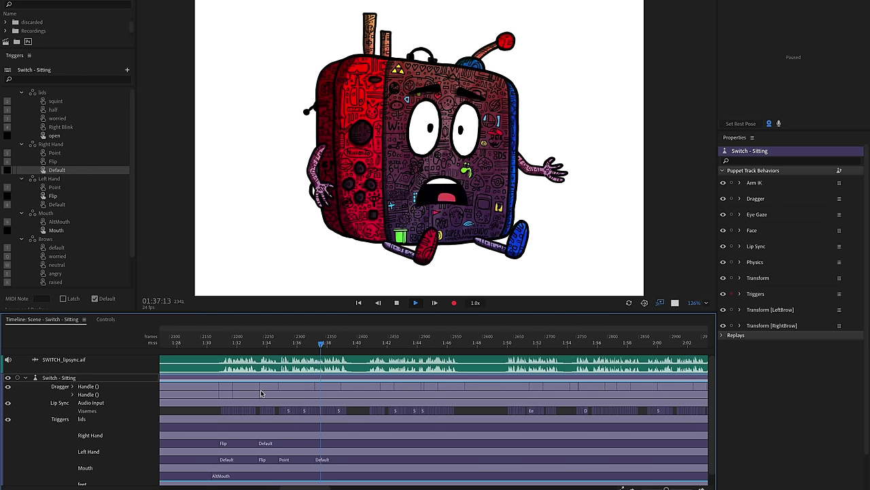
pyautogui.press('space')
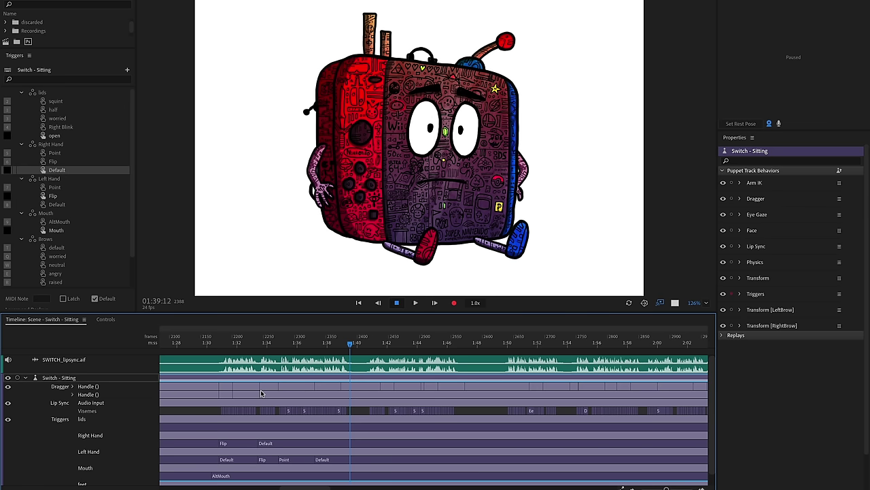
pyautogui.moveTo(360, 349); pyautogui.dragTo(298, 354)
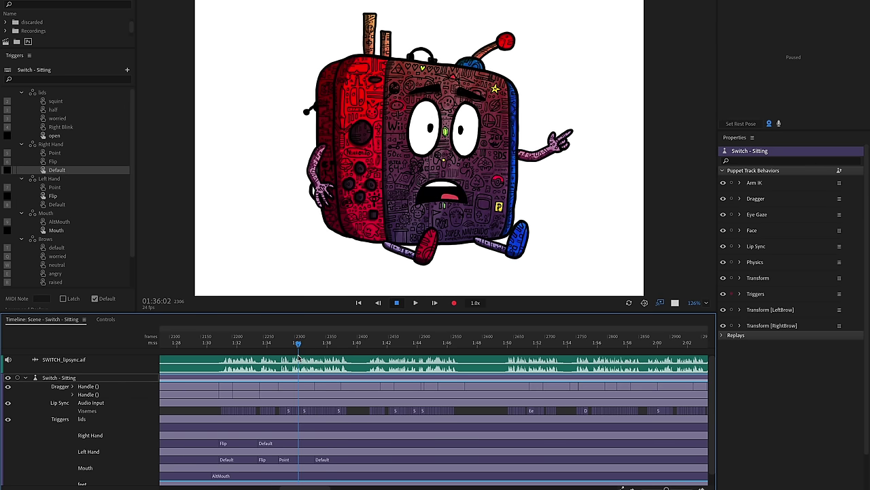
pyautogui.scroll(3, 298, 354)
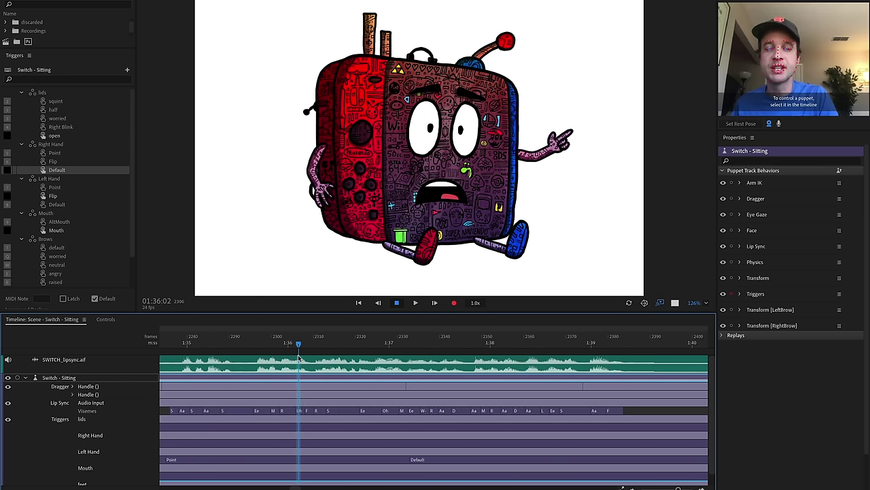
pyautogui.moveTo(297, 355)
pyautogui.mouseDown()
pyautogui.moveTo(161, 354)
pyautogui.moveTo(308, 359)
pyautogui.moveTo(289, 363)
pyautogui.mouseUp()
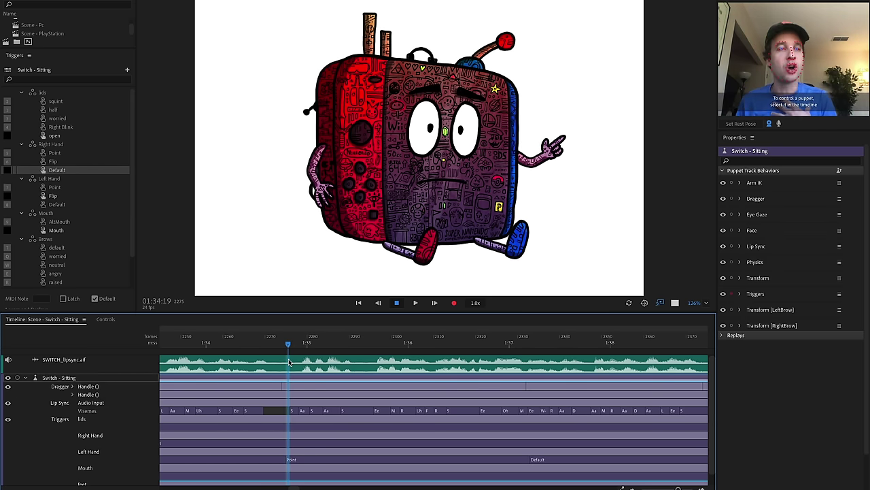
pyautogui.click(306, 389)
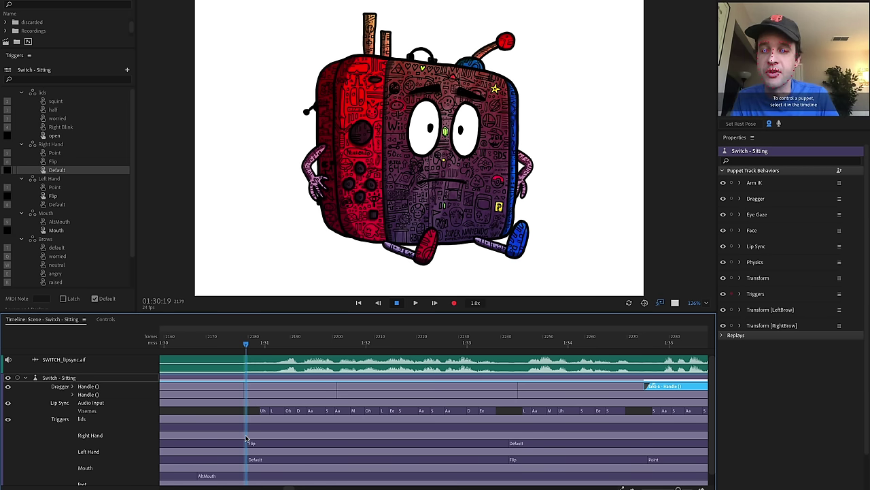
# - Split the AltMouth trigger at 01:33:10 and set the segment after the cut to Mouth
pyautogui.click(249, 476)
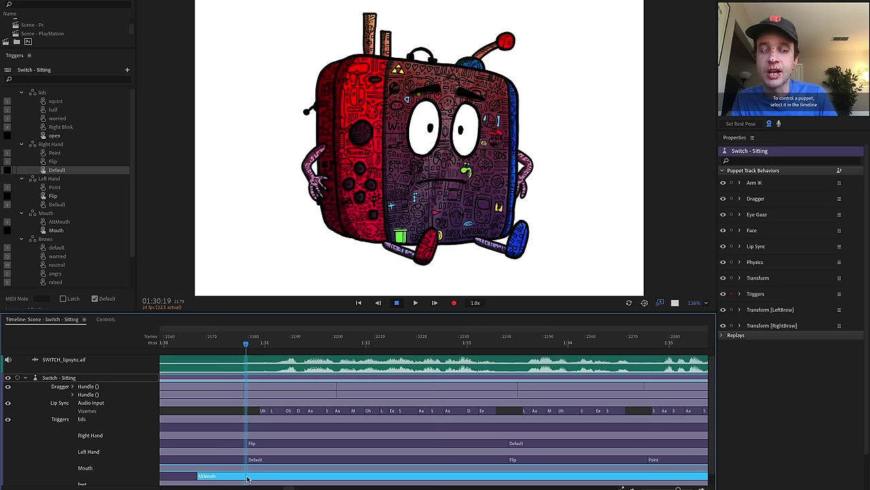
pyautogui.moveTo(329, 343); pyautogui.dragTo(512, 344)
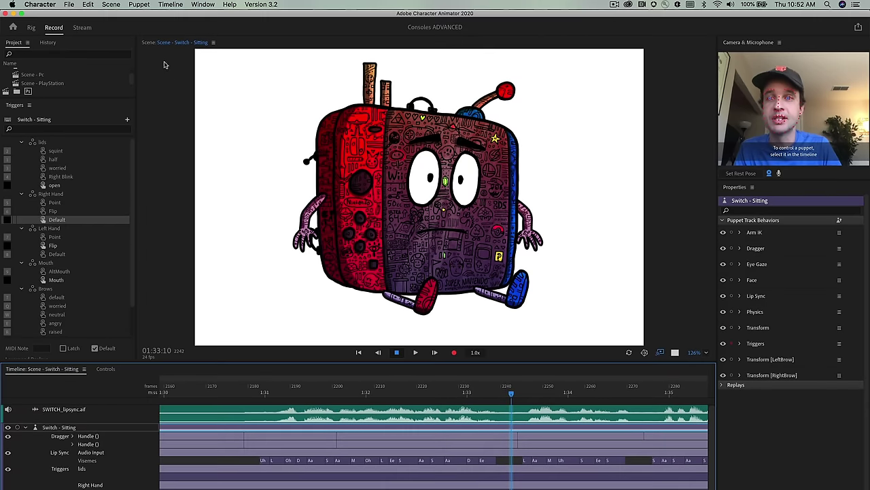
pyautogui.click(89, 5)
pyautogui.click(130, 89)
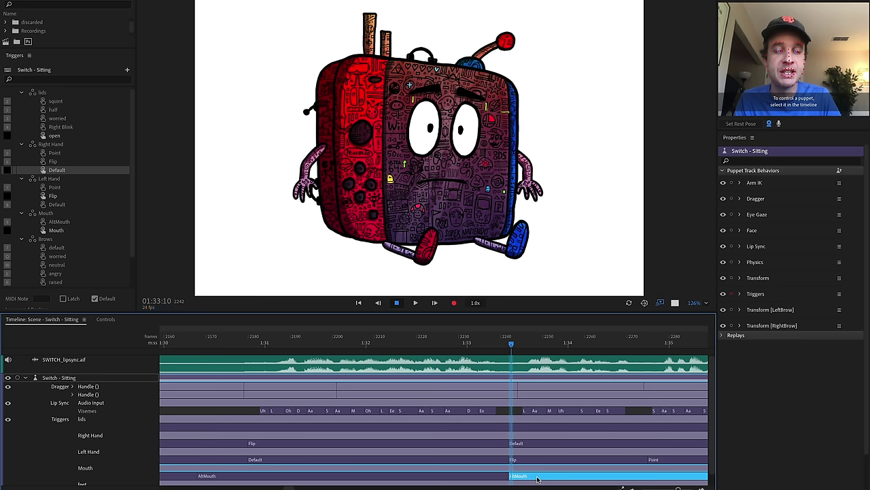
pyautogui.rightClick(537, 479)
pyautogui.click(557, 473)
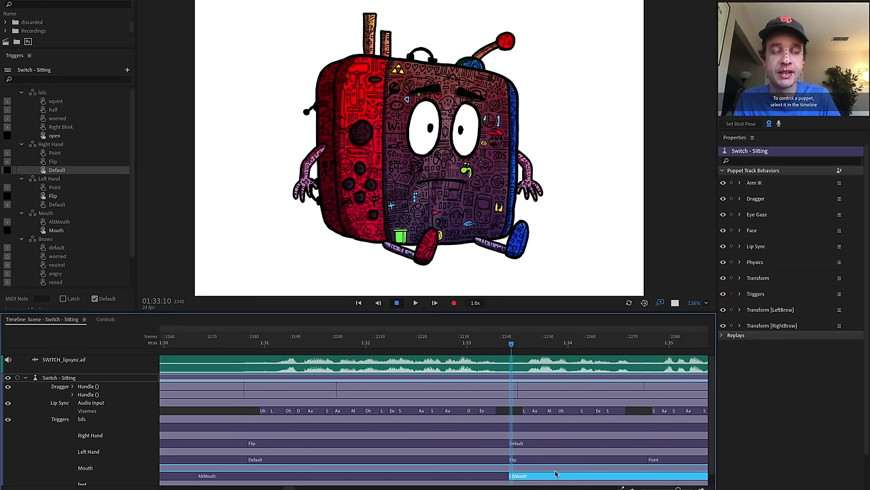
# - Split the lids trigger at 01:30:17 and set the segment after the cut to squint
pyautogui.moveTo(512, 344); pyautogui.dragTo(418, 346)
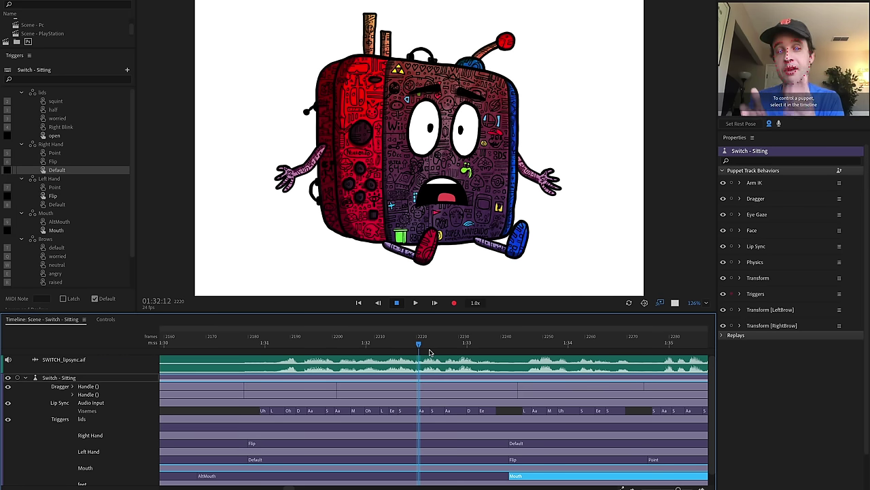
pyautogui.click(224, 347)
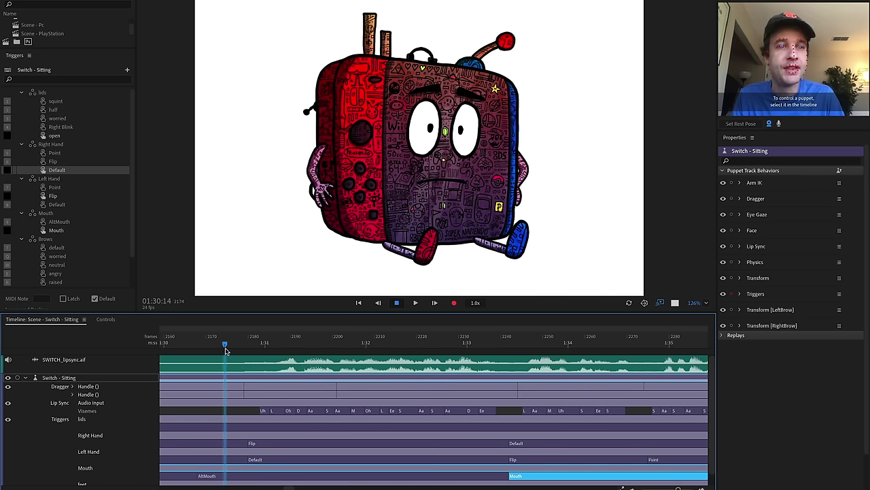
pyautogui.moveTo(225, 347); pyautogui.dragTo(237, 347)
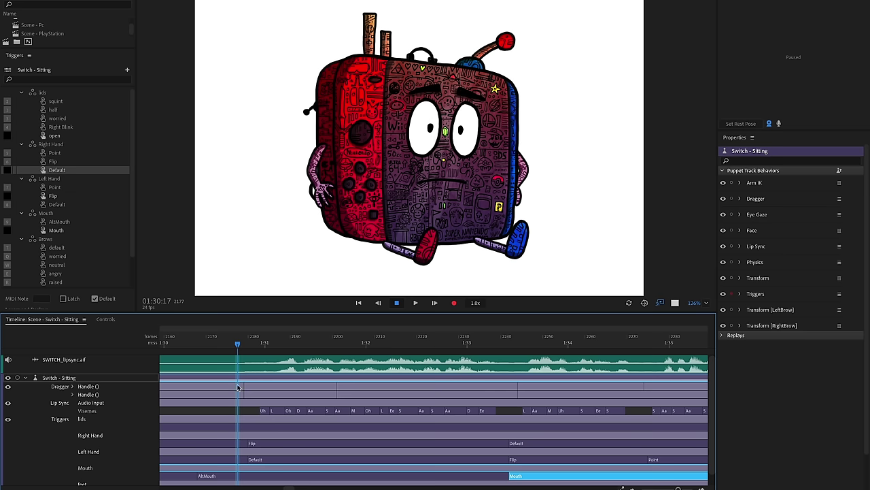
pyautogui.click(249, 426)
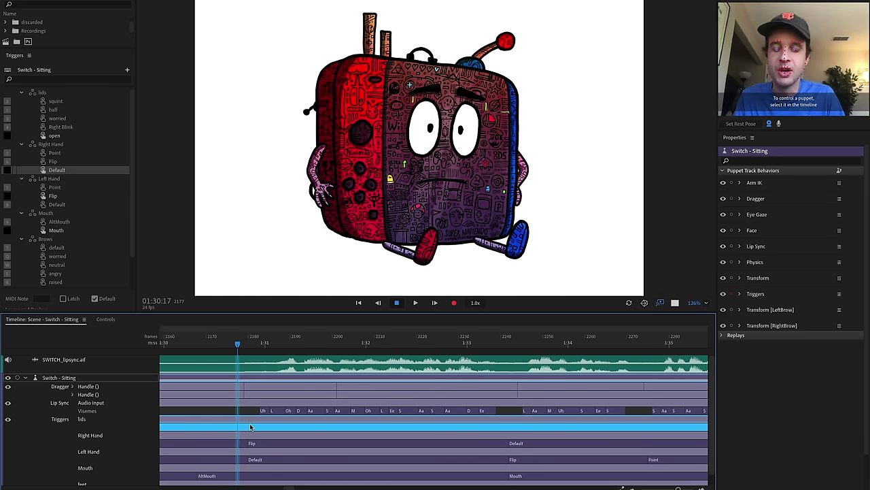
pyautogui.click(251, 427)
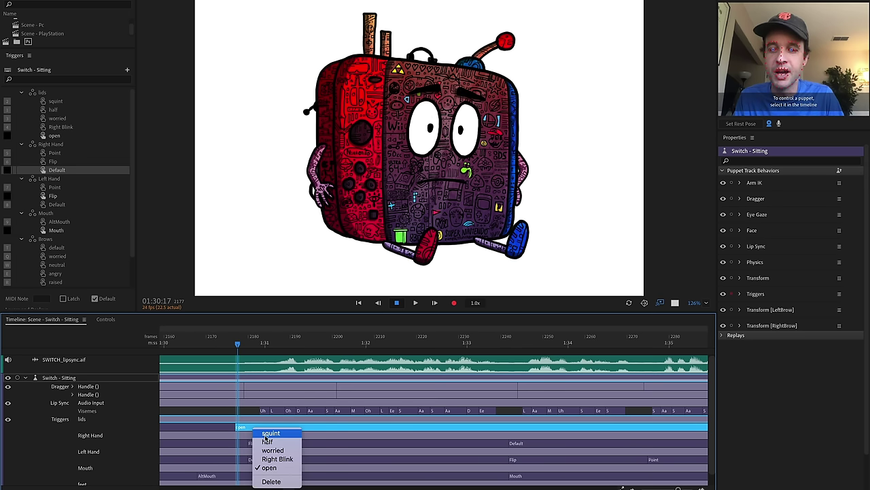
pyautogui.click(270, 433)
# - Split the squint lids trigger at 01:33:10 and set the segment after the cut to open
pyautogui.moveTo(239, 344); pyautogui.dragTo(267, 346)
pyautogui.press('space')
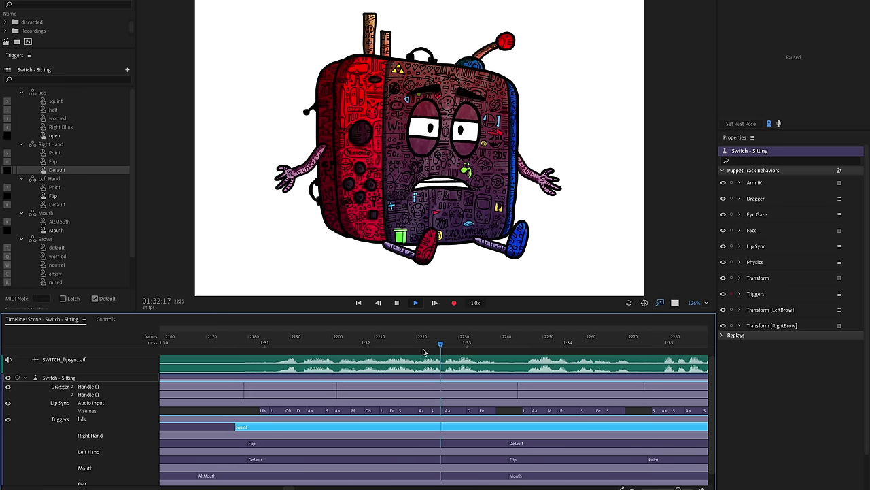
pyautogui.press('space')
pyautogui.click(520, 427)
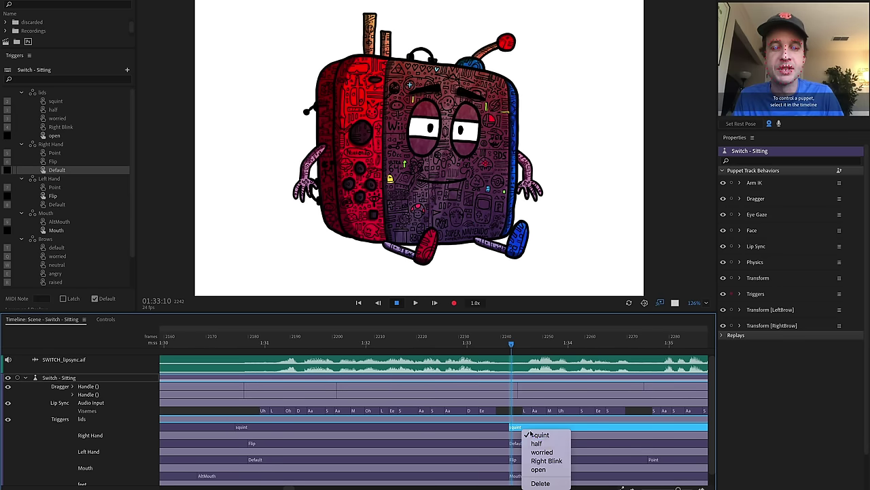
pyautogui.click(539, 469)
# - Split the open lids trigger at 01:34:19 and set the segment after the cut to half
pyautogui.click(517, 345)
pyautogui.press('space')
pyautogui.press('space')
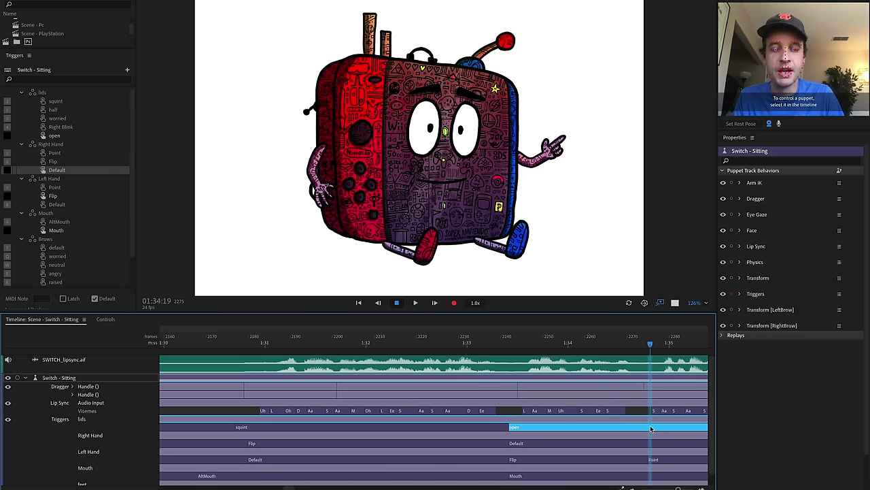
pyautogui.click(651, 428)
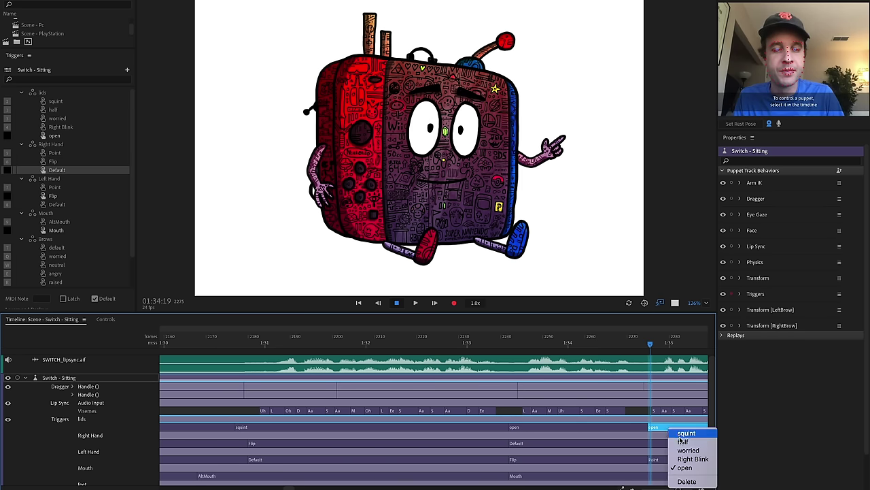
pyautogui.click(683, 442)
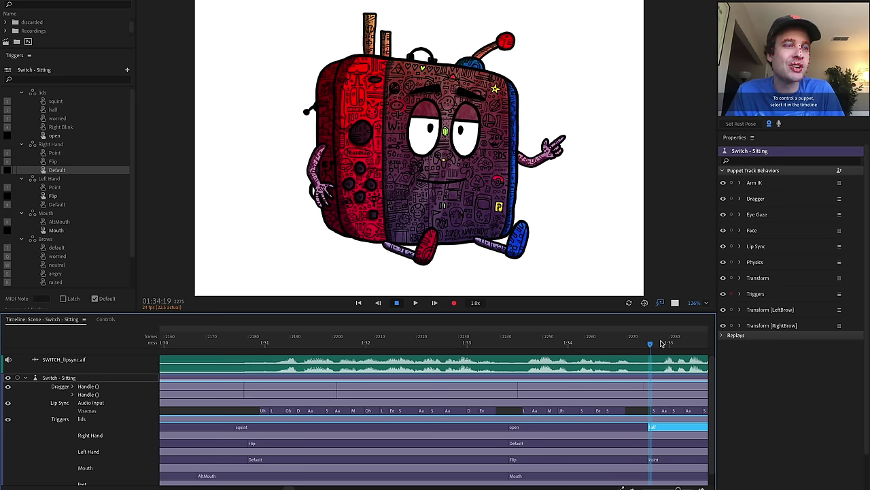
# - Play back the sitting animation through 01:38:11 to review the lids, mouth and hand triggers
pyautogui.press('space')
pyautogui.press('space')
pyautogui.scroll(-3, 637, 355)
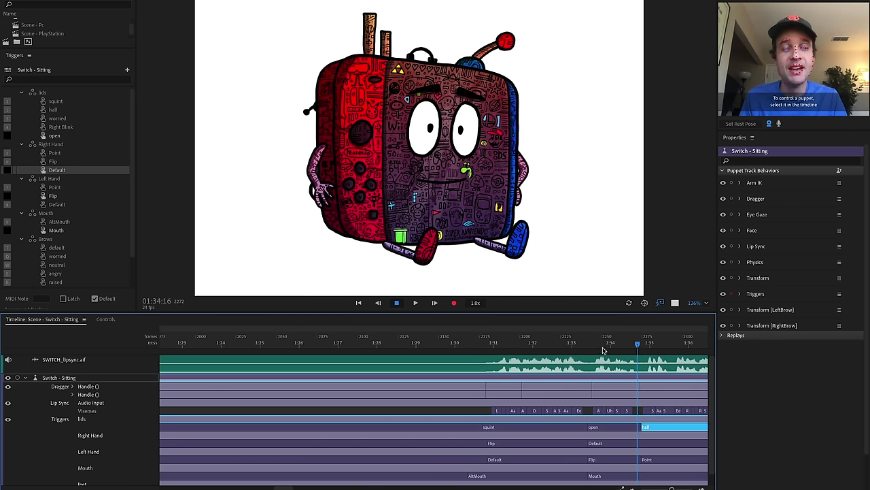
pyautogui.press('space')
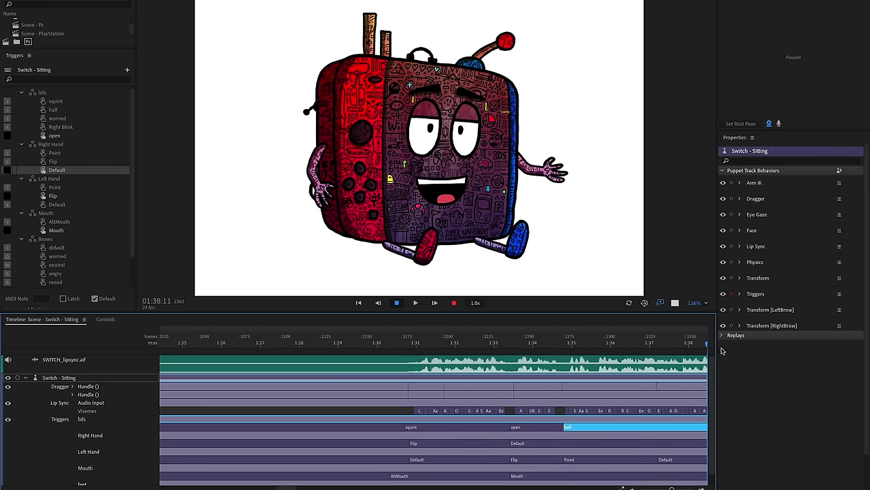
# - Scrub the sitting animation from 01:30:02 to 01:30:12 to check the mouth trigger change
pyautogui.click(330, 343)
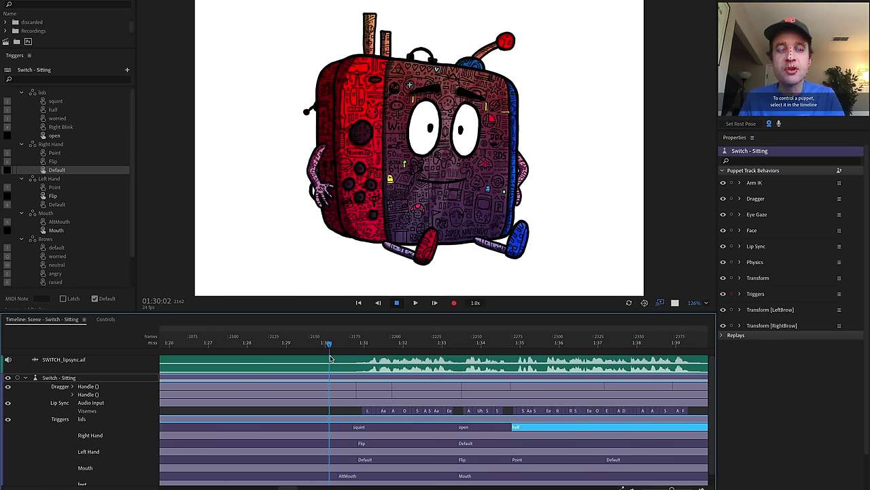
pyautogui.moveTo(349, 342); pyautogui.dragTo(345, 360)
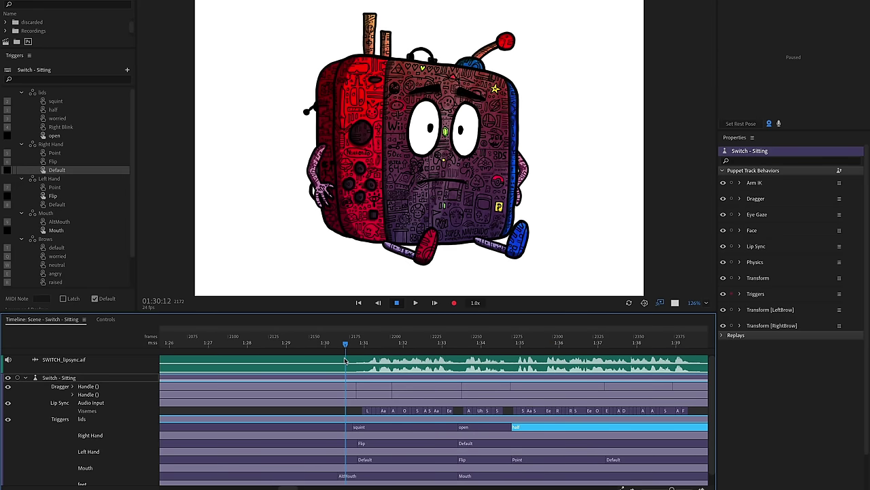
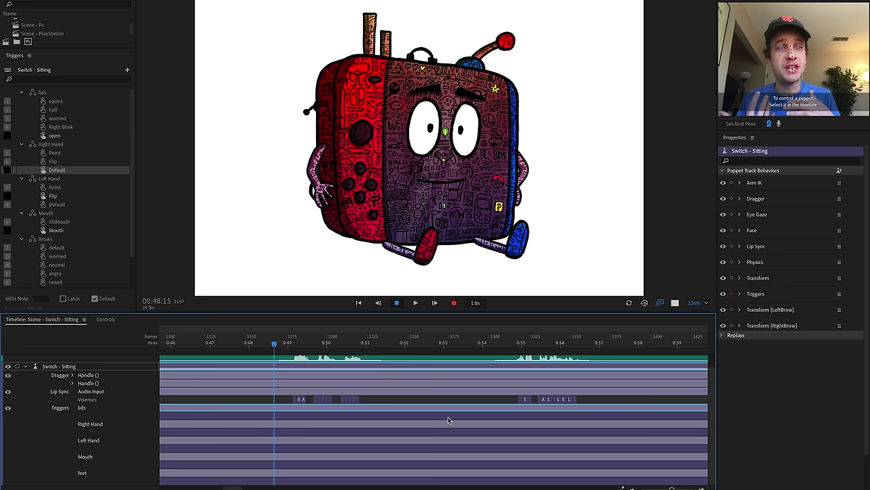
# - Split the feet trigger at 00:52:23 and set the segment before the cut to walklegs
pyautogui.moveTo(287, 342); pyautogui.dragTo(447, 351)
pyautogui.click(443, 343)
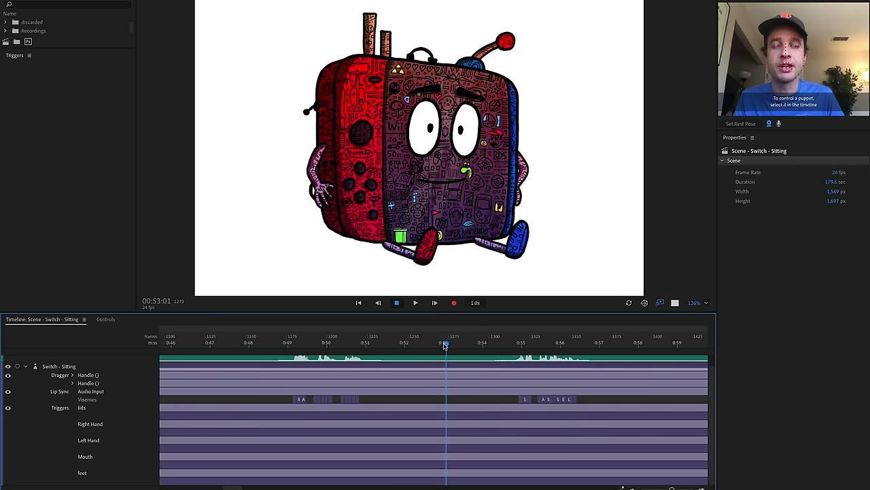
pyautogui.click(444, 481)
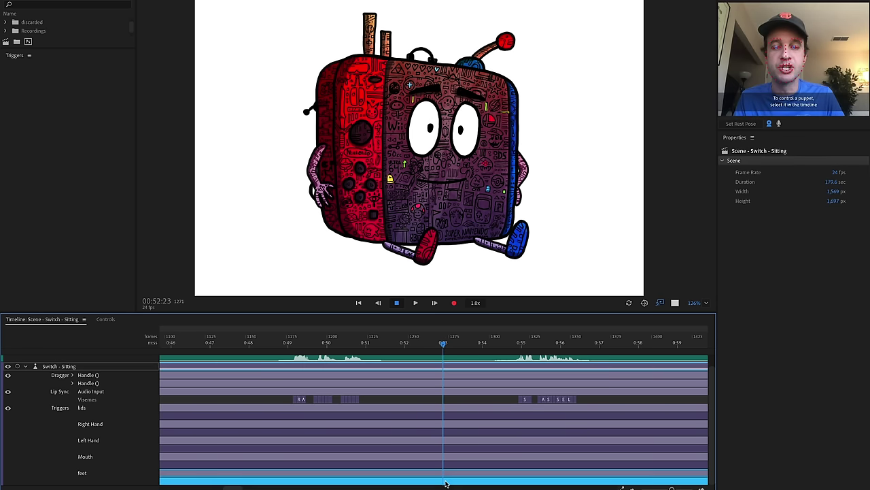
pyautogui.click(453, 482)
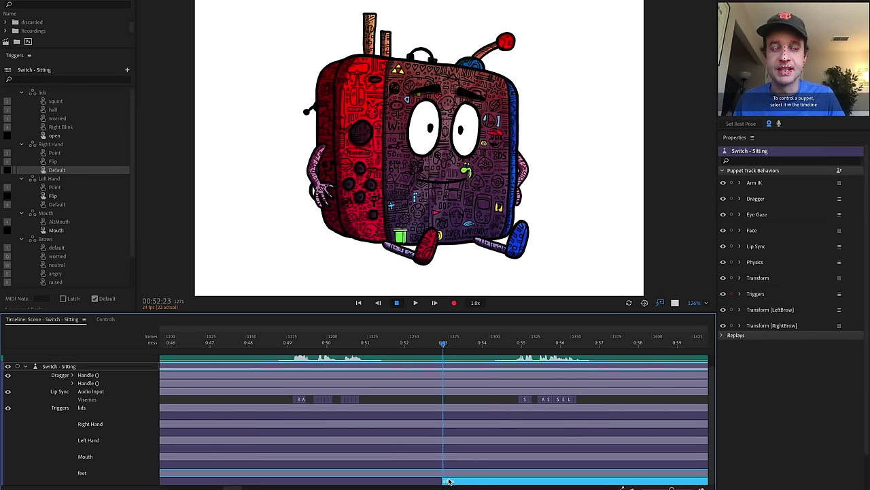
pyautogui.rightClick(418, 481)
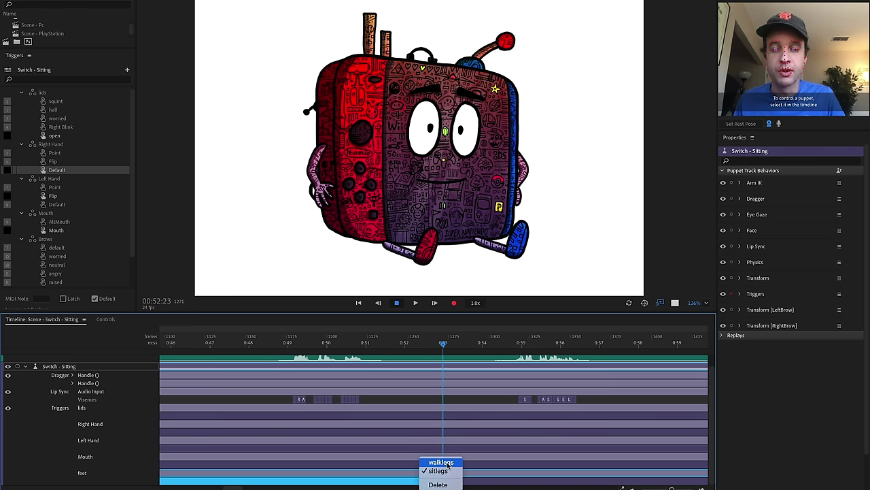
pyautogui.click(440, 343)
pyautogui.moveTo(425, 347); pyautogui.dragTo(467, 369)
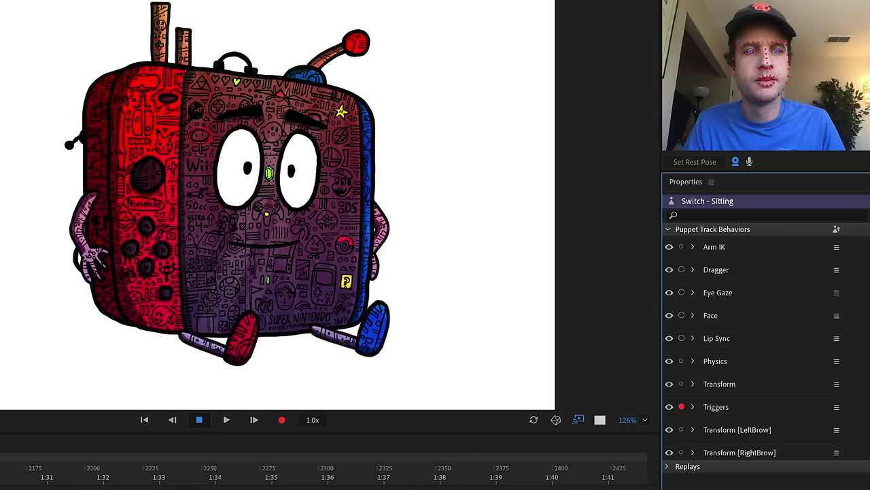
# - Disarm Triggers and arm Eye Gaze for recording with Keyboard Input as its only input
pyautogui.click(681, 406)
pyautogui.click(682, 292)
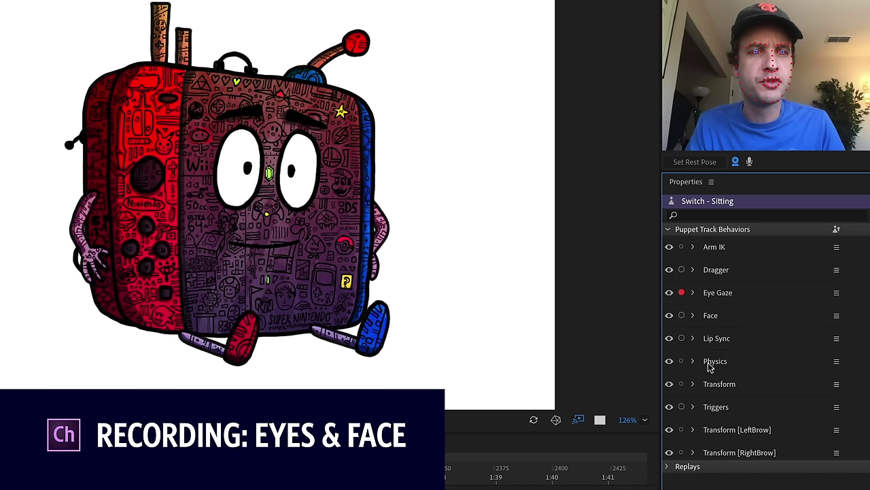
pyautogui.click(693, 292)
pyautogui.click(694, 334)
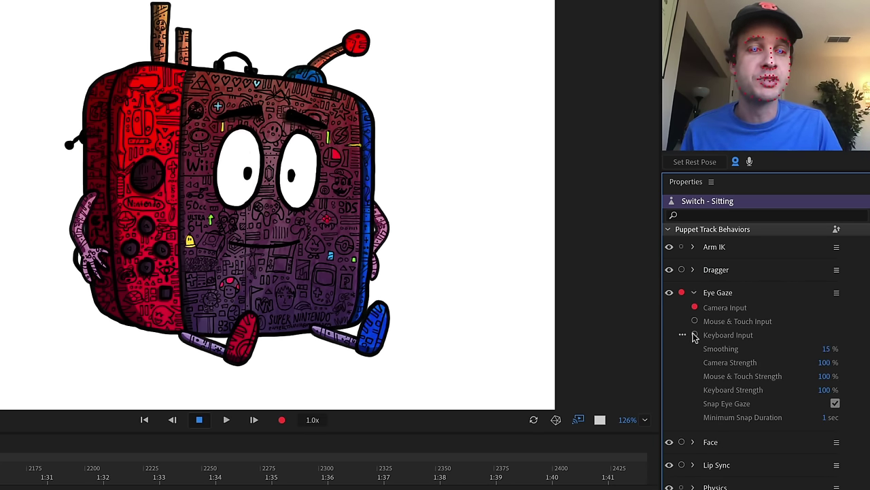
pyautogui.click(695, 308)
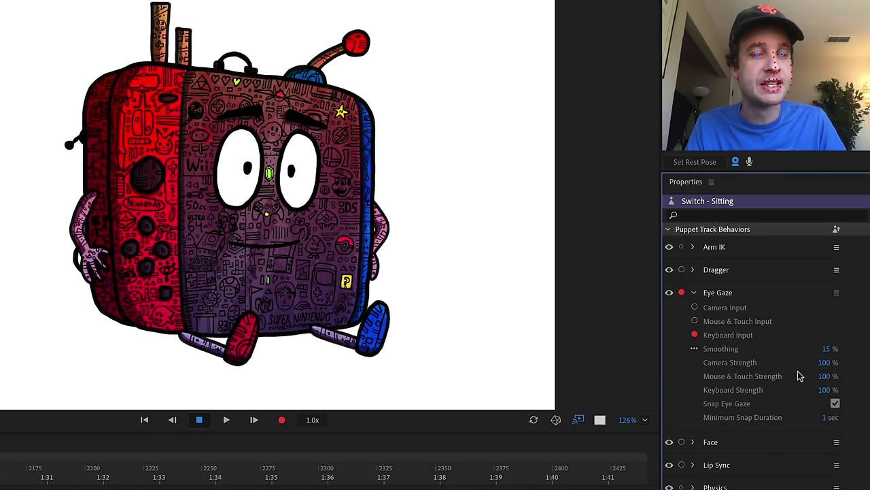
# - Set the Eye Gaze Keyboard Strength to 75%
pyautogui.moveTo(824, 390); pyautogui.dragTo(843, 269)
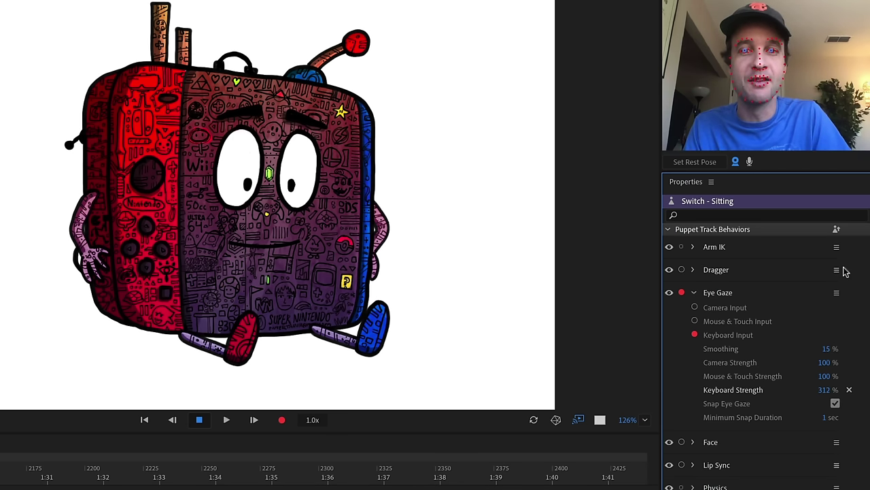
pyautogui.moveTo(826, 390); pyautogui.dragTo(750, 393)
pyautogui.click(826, 389)
pyautogui.write('75')
pyautogui.press('Return')
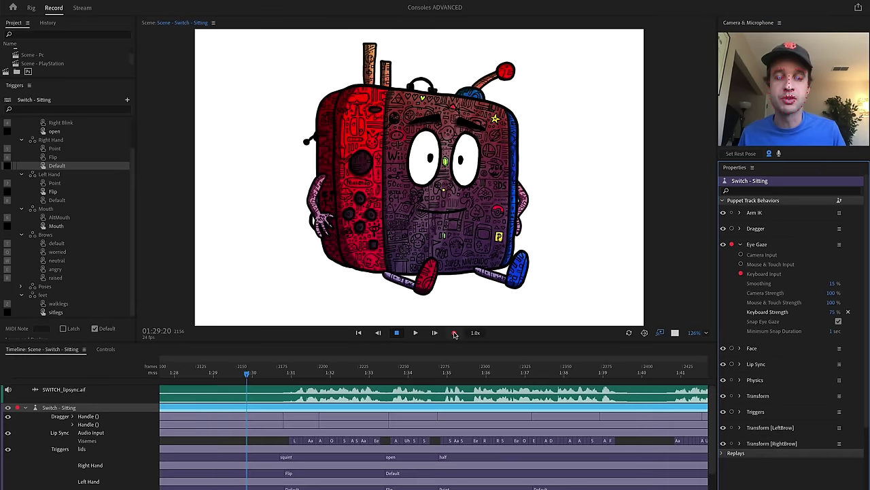
# - Record a keyboard-driven Eye Gaze take on the sitting puppet from 01:29:20 to just past 01:39
pyautogui.click(455, 333)
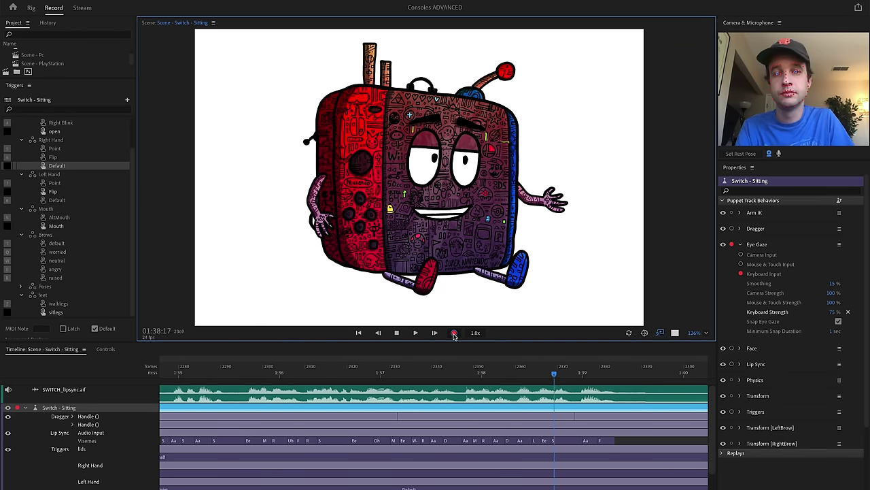
pyautogui.click(455, 333)
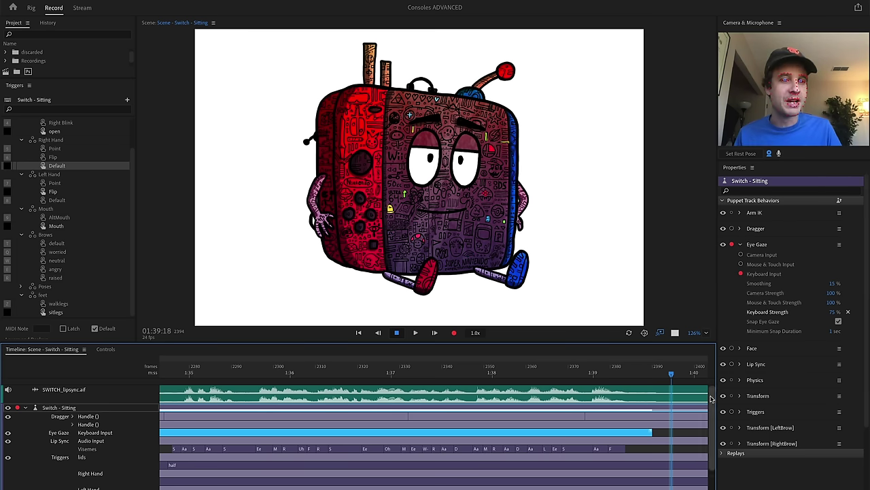
# - Record a replacement Eye Gaze keyboard take over the section from 01:36:05 to about 01:38:09
pyautogui.moveTo(671, 379); pyautogui.dragTo(314, 399)
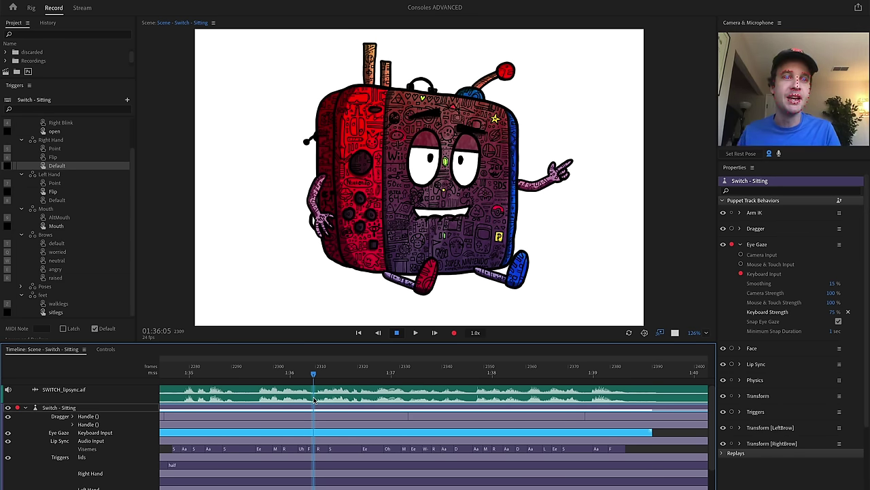
pyautogui.click(457, 336)
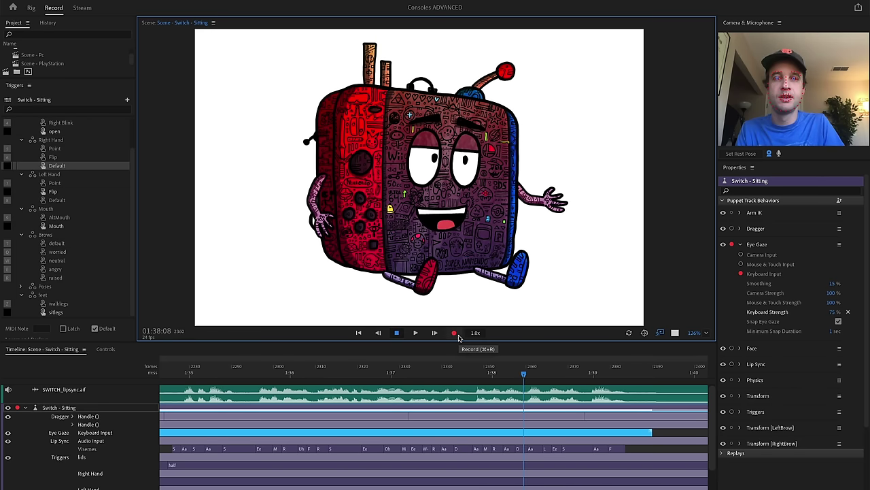
pyautogui.click(457, 333)
pyautogui.click(331, 439)
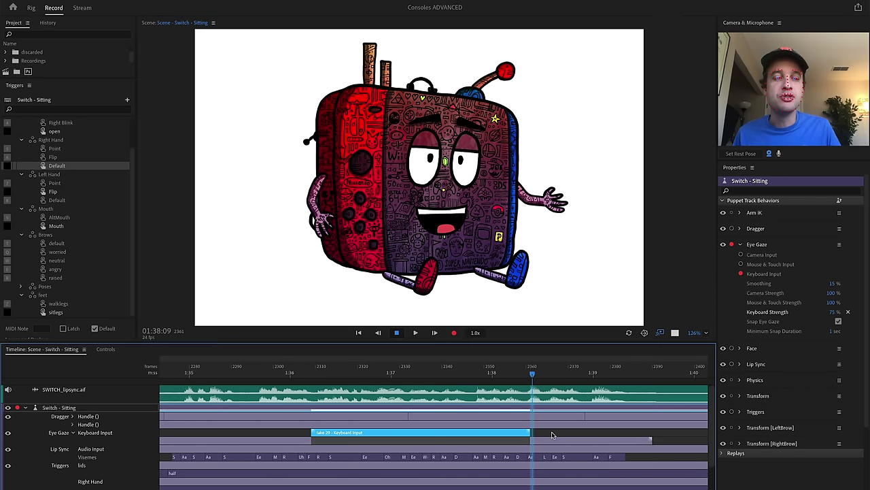
pyautogui.click(331, 437)
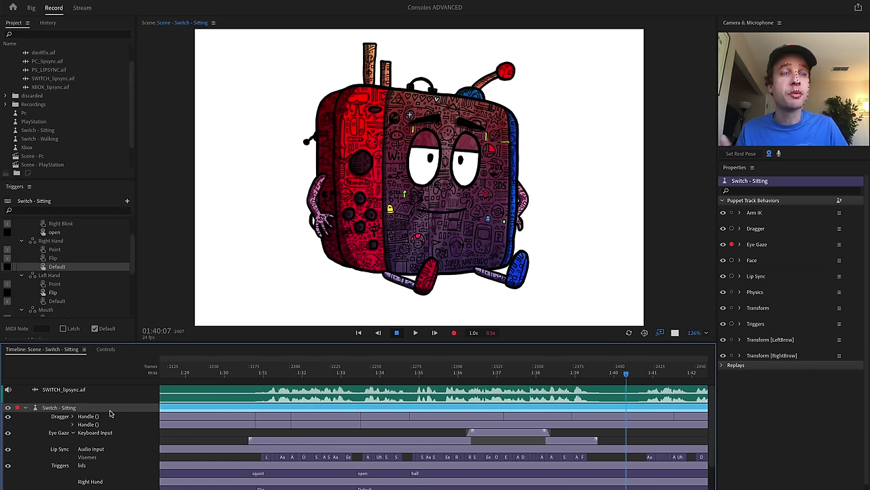
# - Disarm Eye Gaze and arm only the Face behavior for recording
pyautogui.click(732, 244)
pyautogui.click(732, 260)
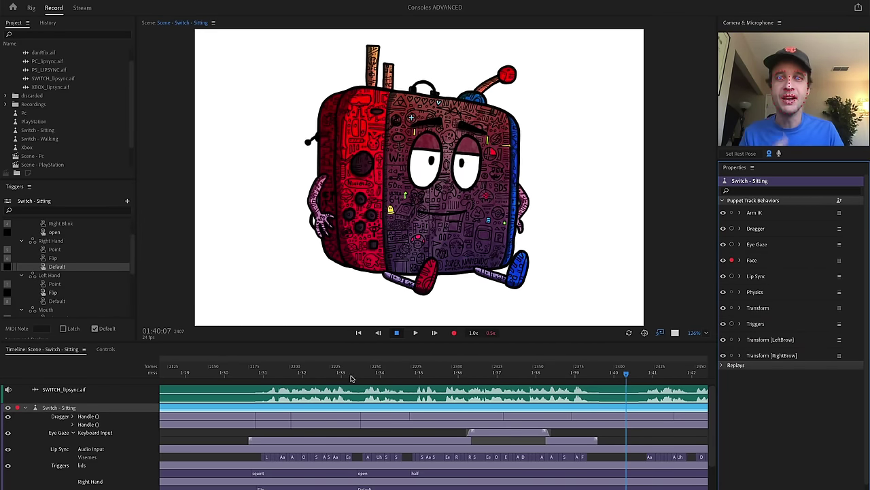
pyautogui.click(28, 148)
pyautogui.doubleClick(30, 149)
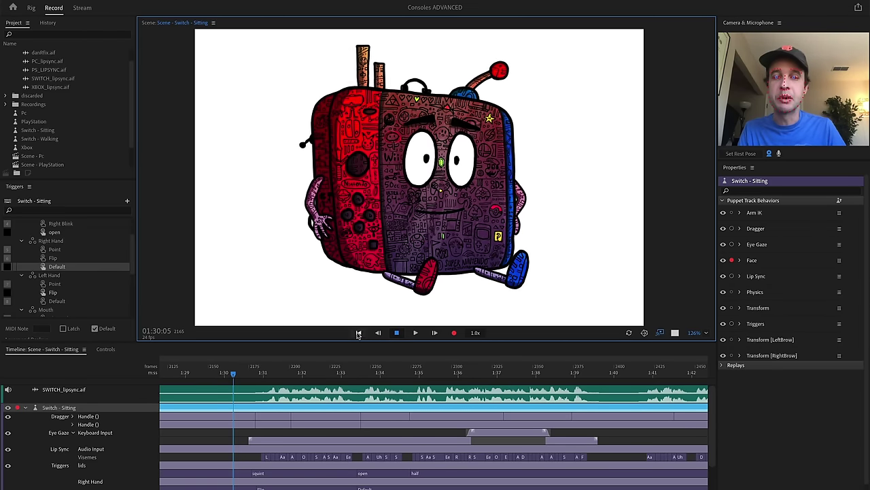
# - Return the playhead to the scene's start and set the recording speed to 0.5x
pyautogui.click(359, 333)
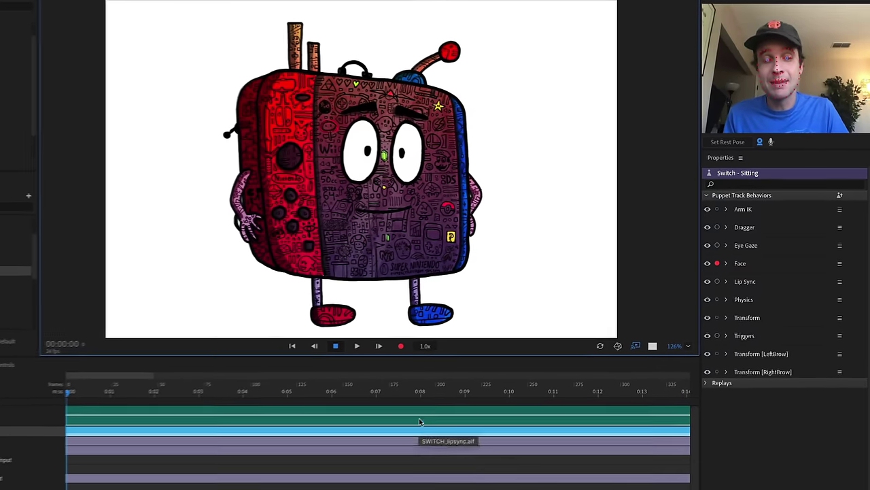
pyautogui.click(416, 349)
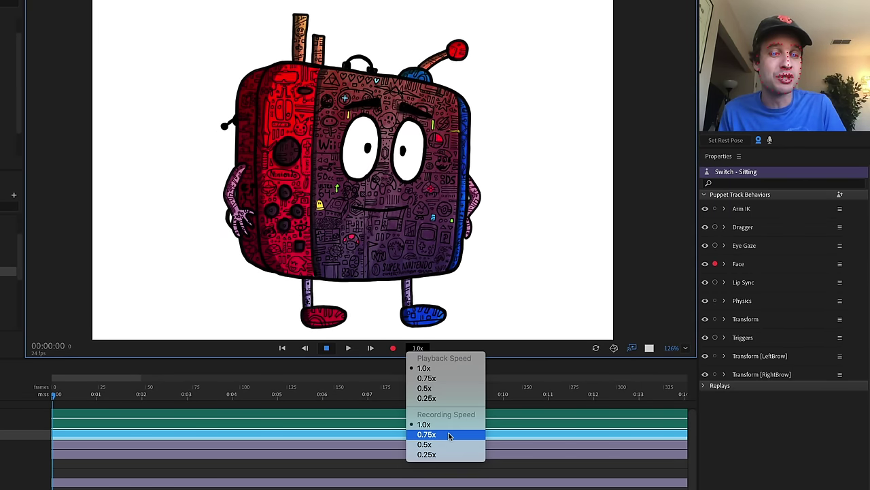
pyautogui.click(449, 444)
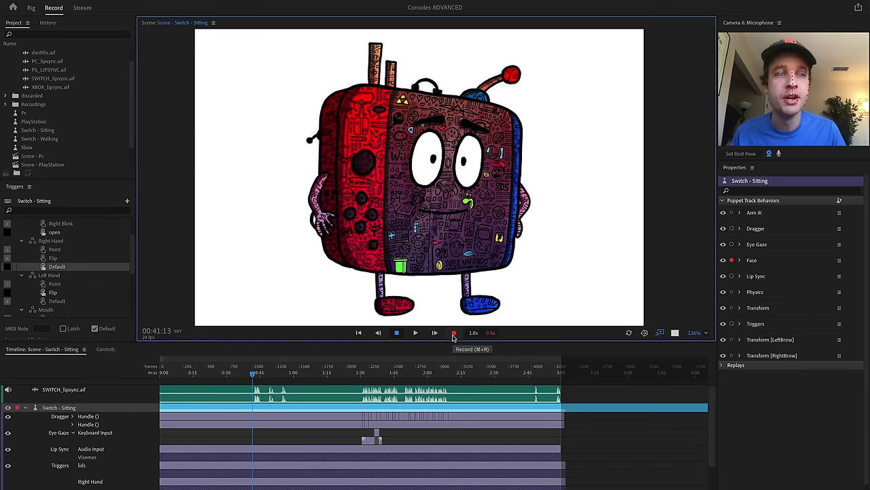
# - Set the face's rest pose and record a Face camera take across the scene
pyautogui.click(740, 153)
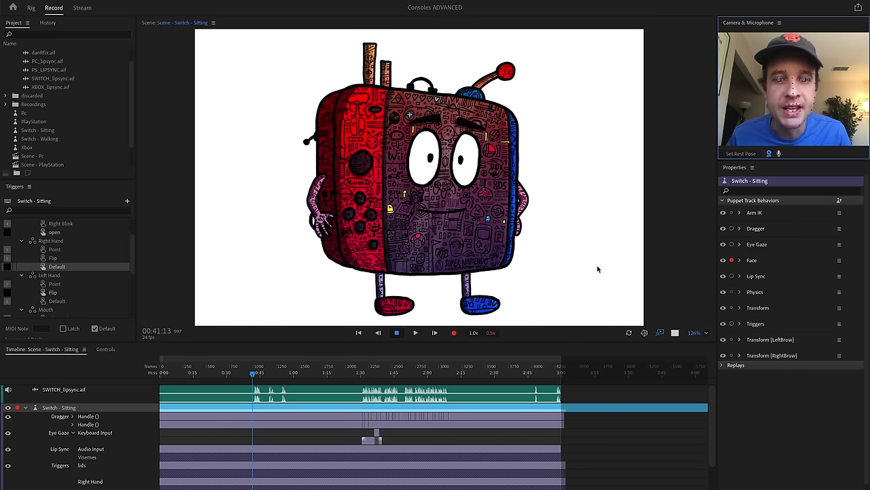
pyautogui.click(454, 333)
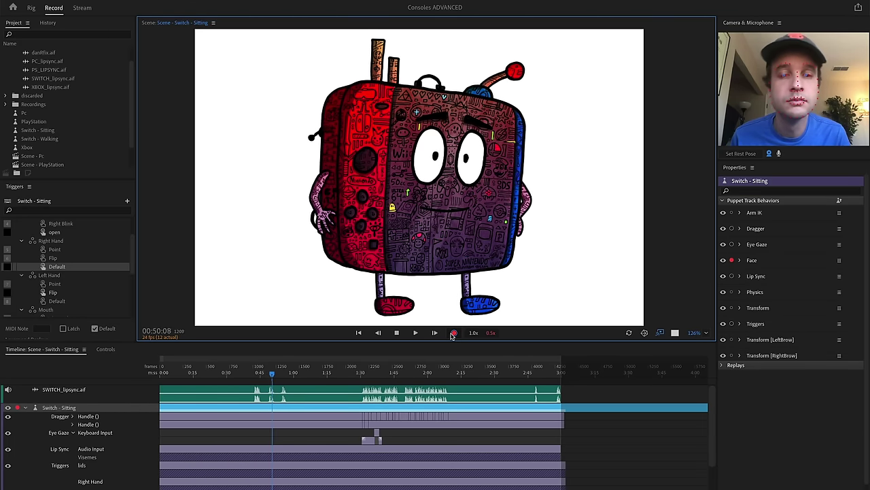
pyautogui.click(453, 333)
# - Scrub the recorded Face take from 01:29:15 to 01:33:07 to review the head movement
pyautogui.click(360, 376)
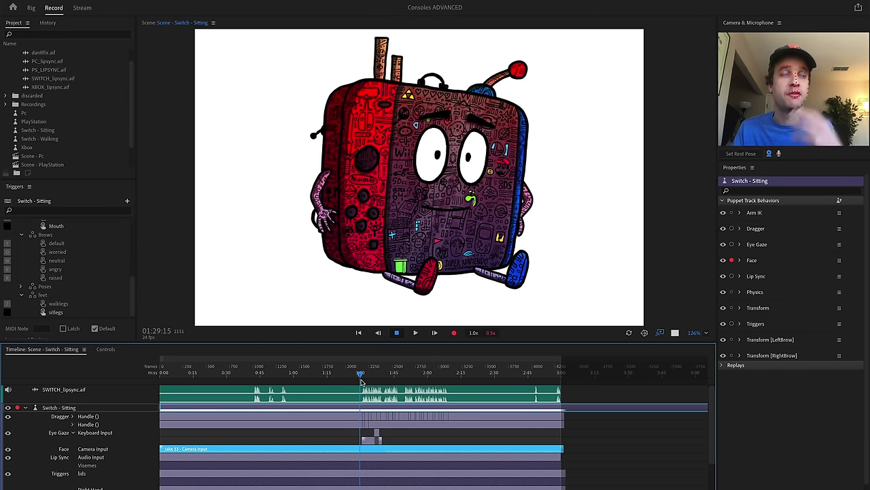
pyautogui.moveTo(361, 374); pyautogui.dragTo(368, 376)
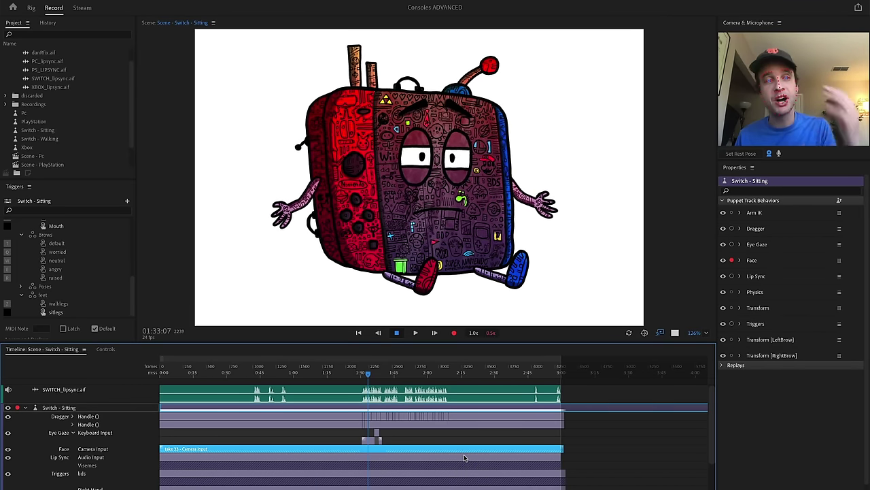
# - Record a replacement Face camera take from 01:53:20 to about 01:56:13 and scrub through it for review
pyautogui.click(414, 371)
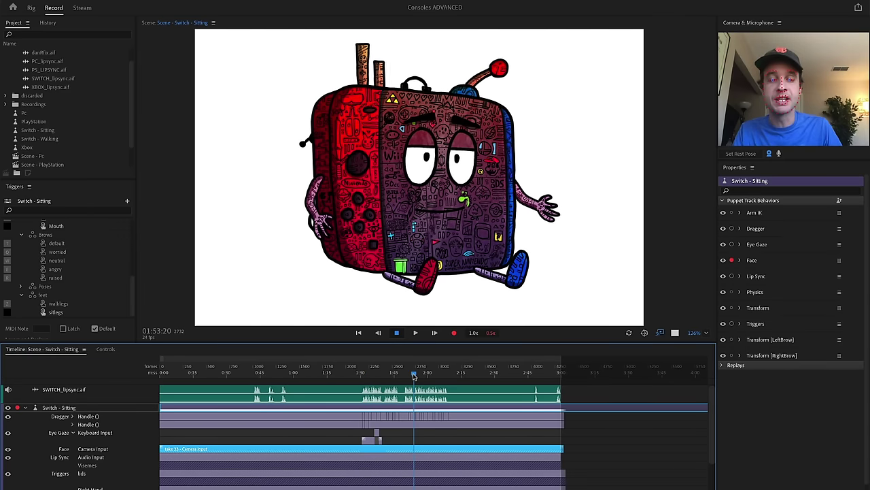
pyautogui.click(453, 333)
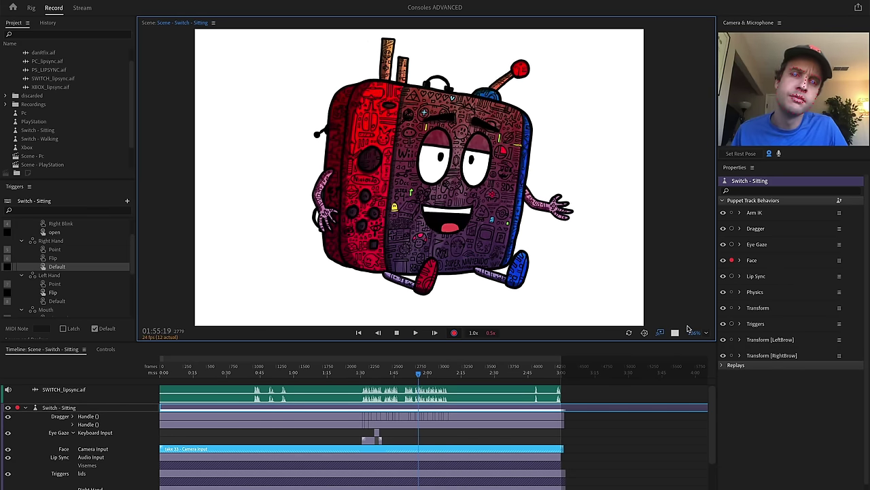
pyautogui.press('space')
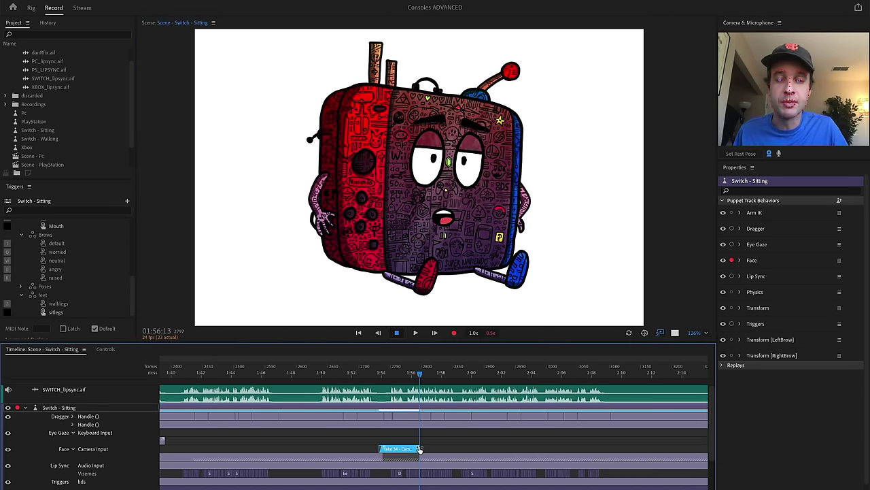
pyautogui.click(381, 372)
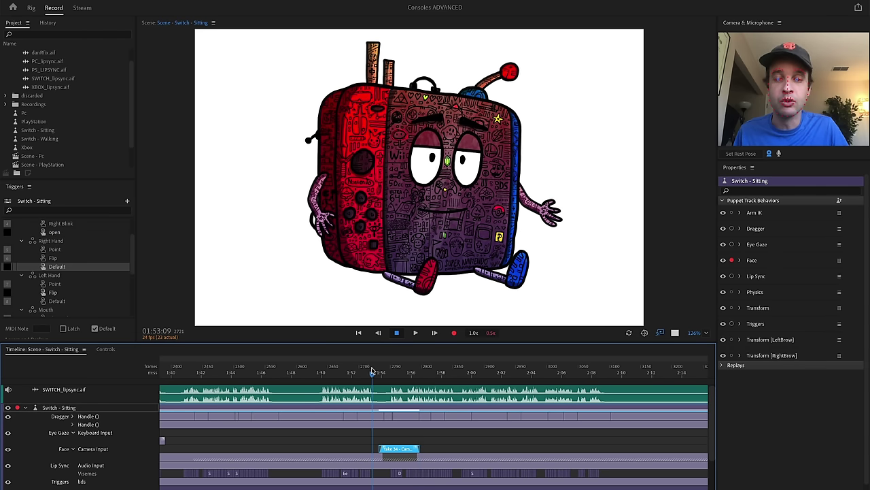
pyautogui.moveTo(381, 373); pyautogui.dragTo(393, 375)
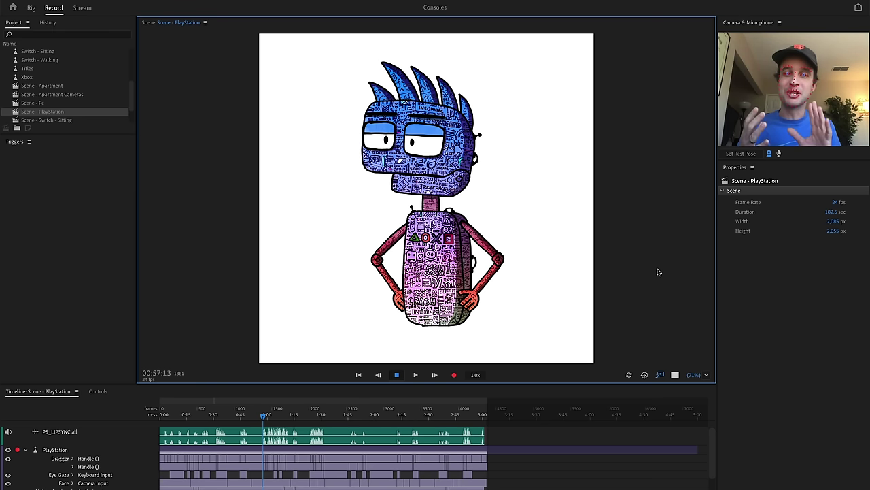
# - Zoom into the PlayStation scene's timeline and enlarge the timeline area to examine all of the puppet's recorded tracks
pyautogui.press('=')
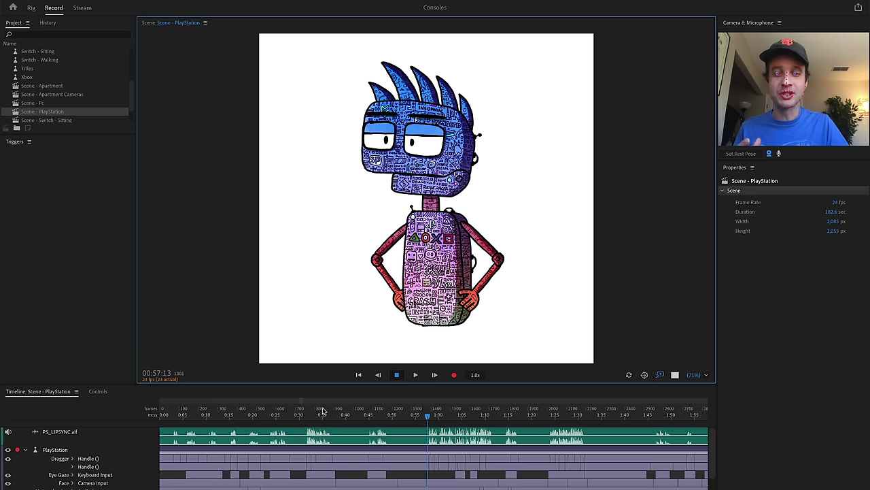
pyautogui.moveTo(261, 383); pyautogui.dragTo(278, 136)
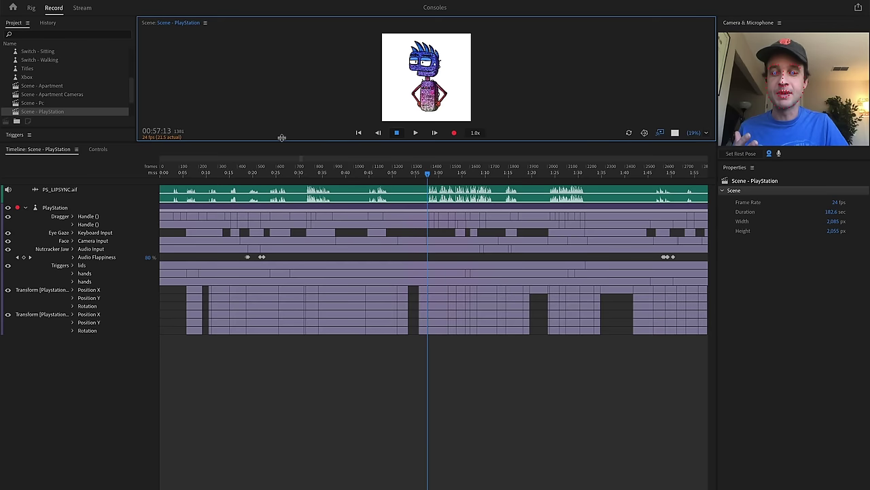
# - Expand the PlayStation puppet's two Dragger Handle tracks to examine their individual takes, and collapse them again
pyautogui.click(73, 213)
pyautogui.moveTo(457, 167); pyautogui.dragTo(292, 168)
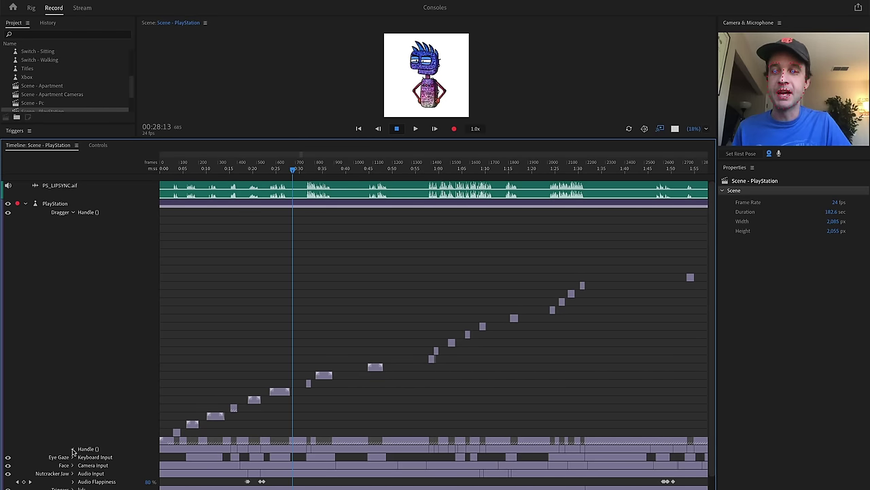
pyautogui.click(72, 449)
pyautogui.scroll(-5, 264, 351)
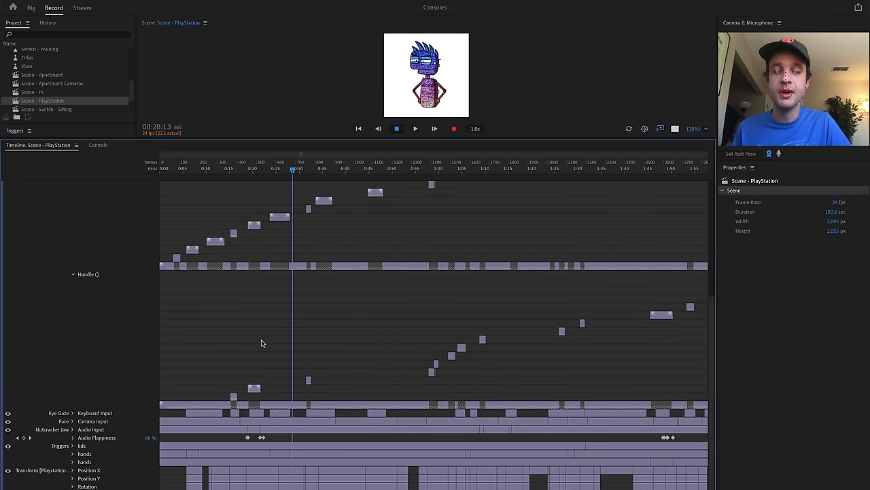
pyautogui.scroll(5, 74, 238)
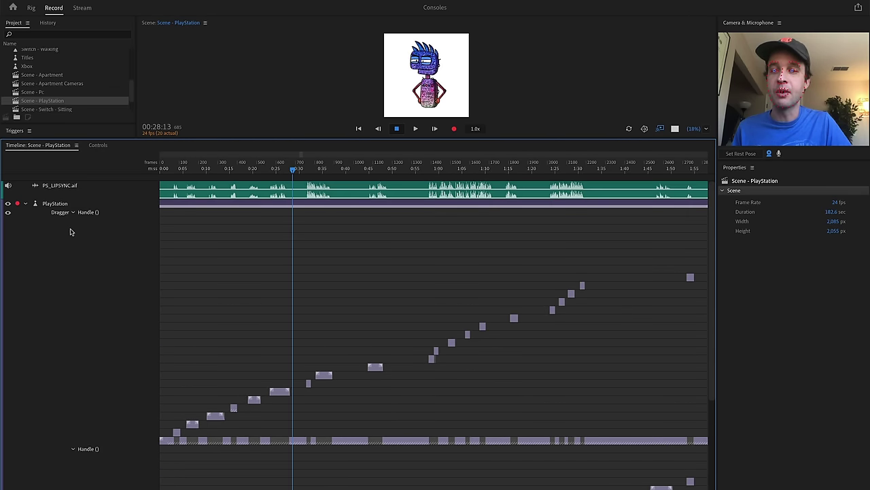
pyautogui.click(73, 212)
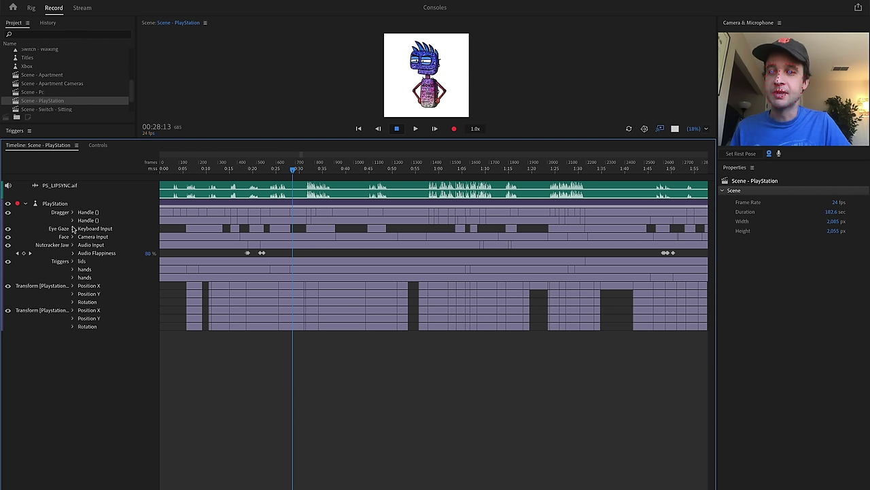
# - Inspect the PlayStation puppet's Eye Gaze takes and scrub forward through the scene
pyautogui.click(73, 228)
pyautogui.click(73, 376)
pyautogui.moveTo(292, 169); pyautogui.dragTo(469, 200)
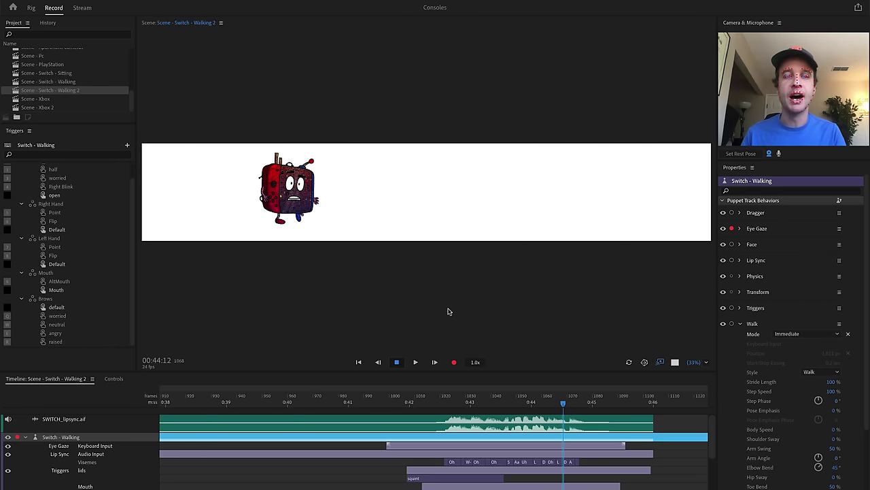
# - In Scene - Switch - Walking 2, set the Walk mode to Position-based and start keyframing its Position at 00:41:22
pyautogui.scroll(-3, 398, 476)
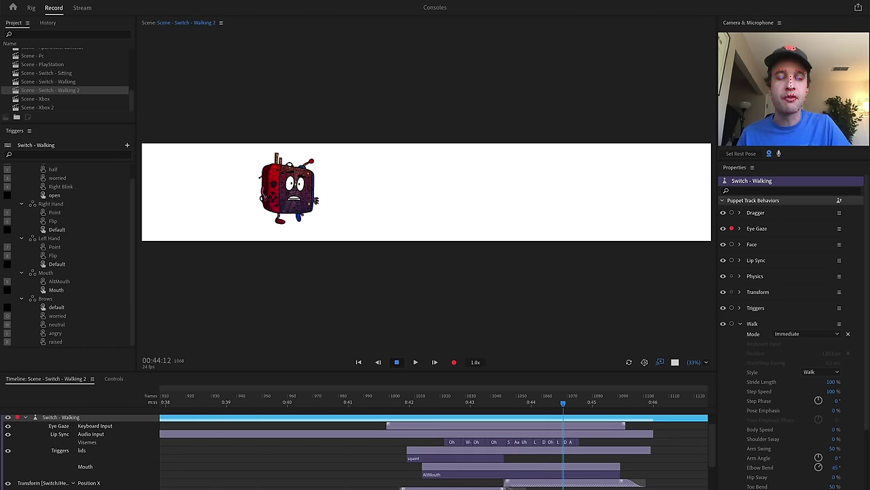
pyautogui.scroll(3, 398, 476)
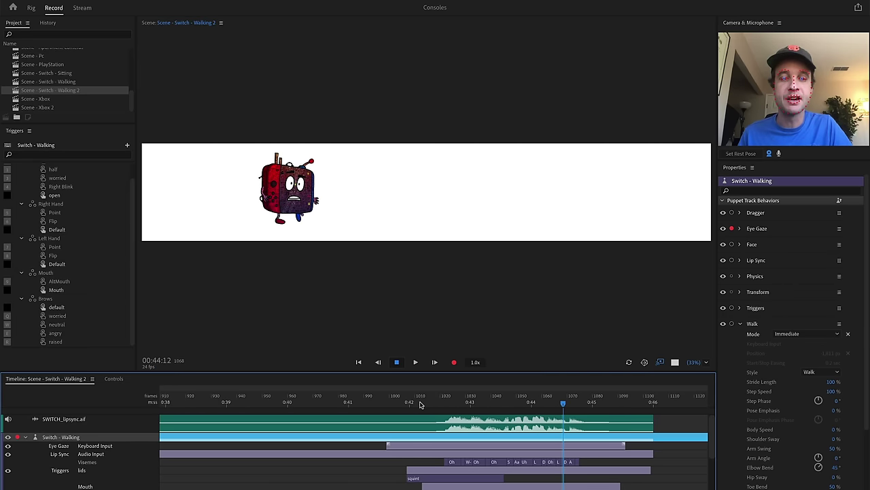
pyautogui.moveTo(422, 404); pyautogui.dragTo(404, 419)
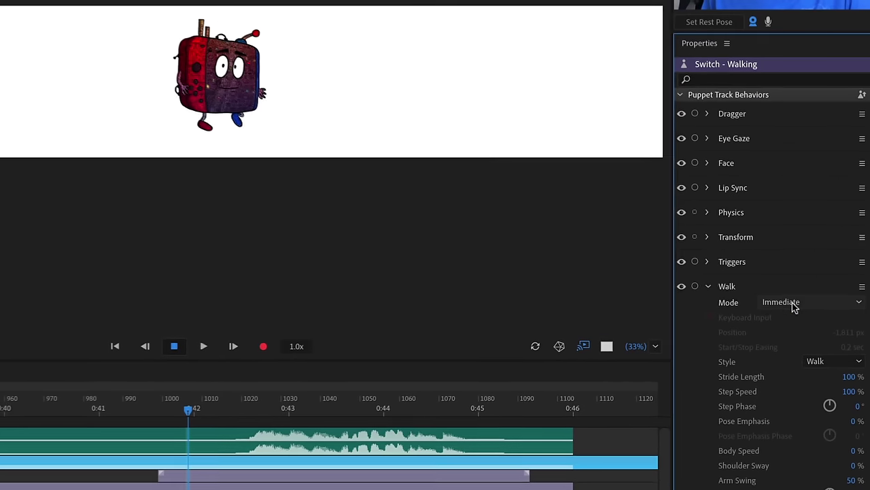
pyautogui.click(795, 334)
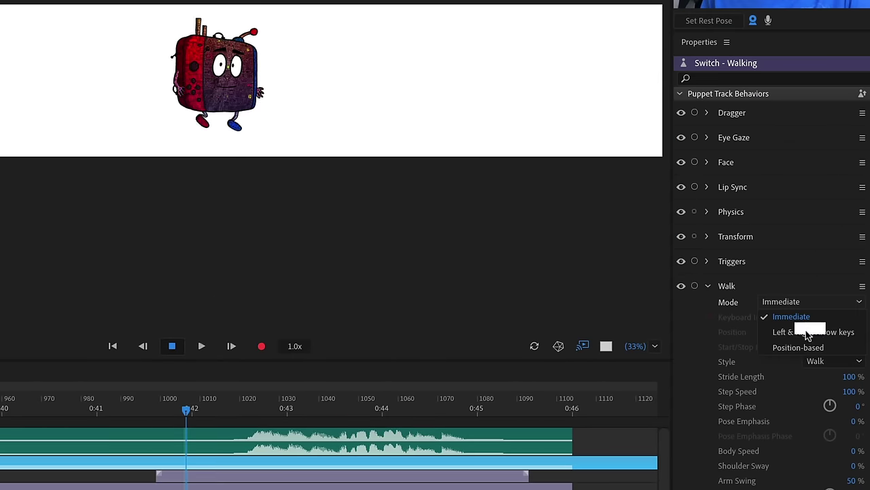
pyautogui.click(811, 348)
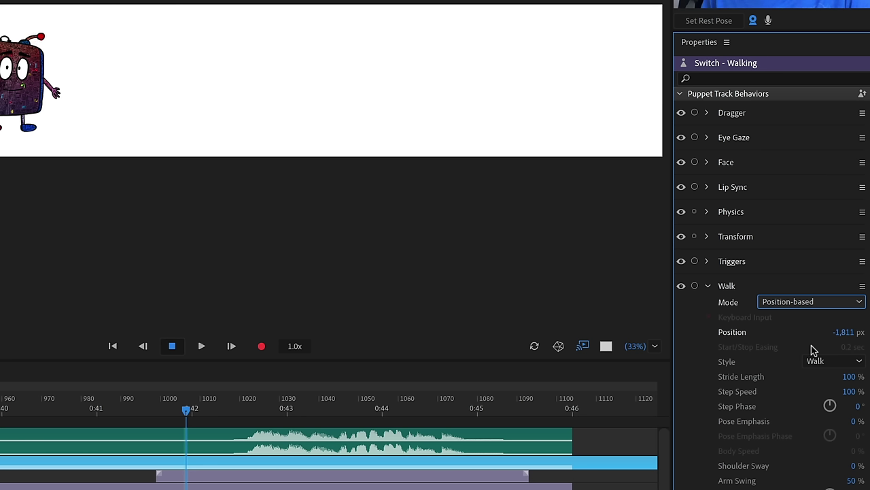
pyautogui.click(709, 332)
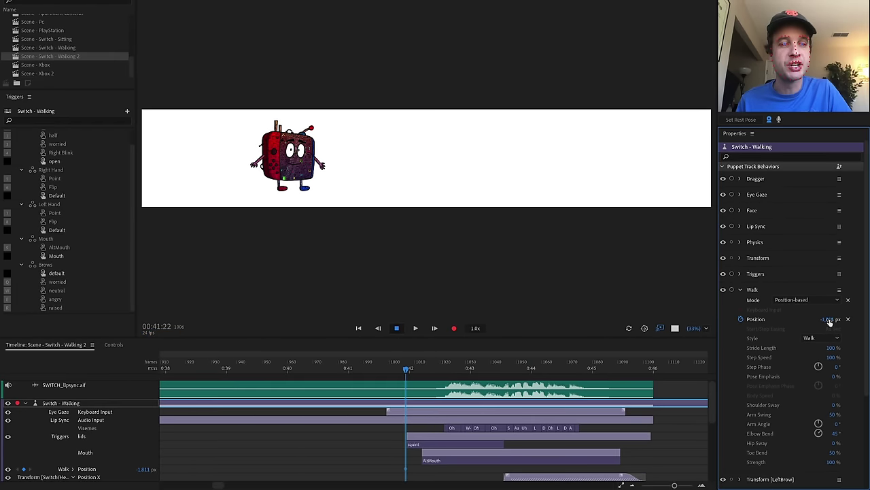
# - Keyframe the Walk Position at -3,177 px at 00:41:22 and at -7 px at 00:44:23
pyautogui.moveTo(841, 326); pyautogui.dragTo(554, 325)
pyautogui.moveTo(612, 318); pyautogui.dragTo(214, 323)
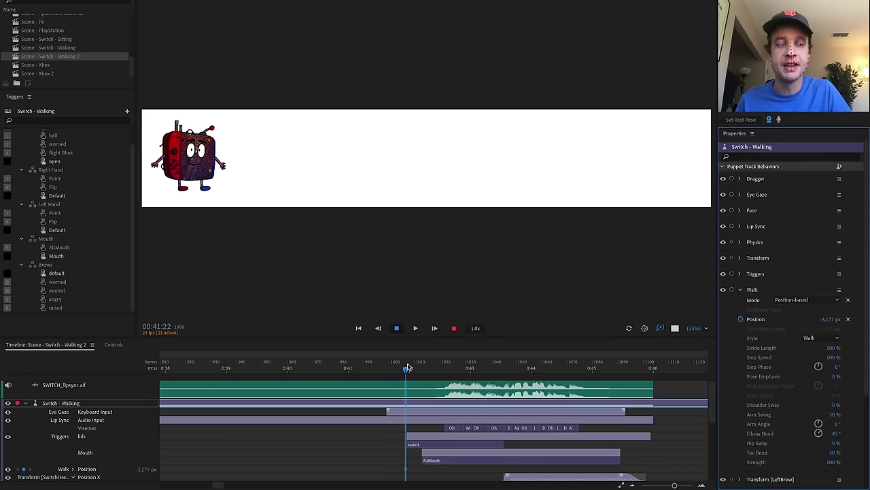
pyautogui.moveTo(407, 371); pyautogui.dragTo(591, 380)
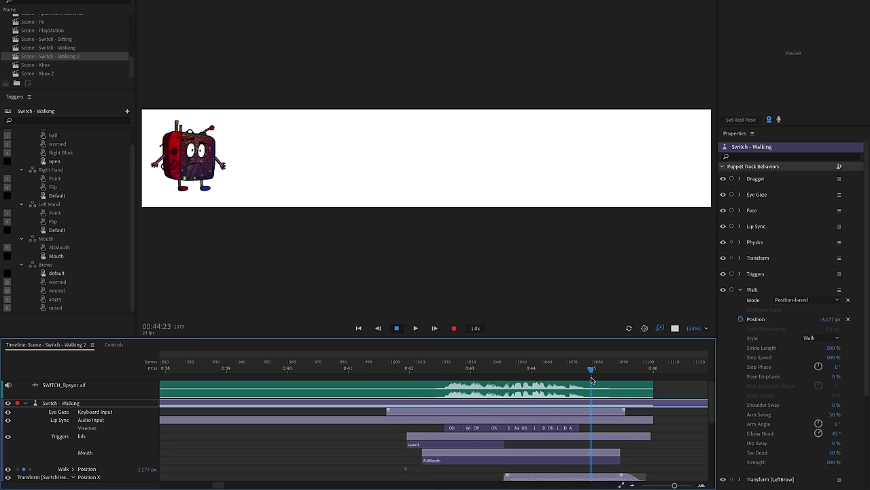
pyautogui.moveTo(834, 322)
pyautogui.mouseDown()
pyautogui.moveTo(847, 319)
pyautogui.moveTo(826, 325)
pyautogui.moveTo(851, 325)
pyautogui.moveTo(834, 323)
pyautogui.mouseUp()
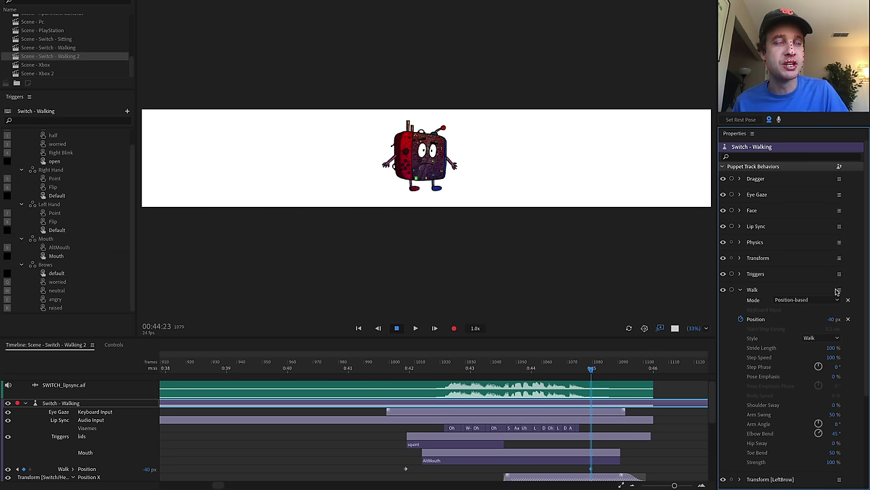
pyautogui.moveTo(835, 319); pyautogui.dragTo(845, 319)
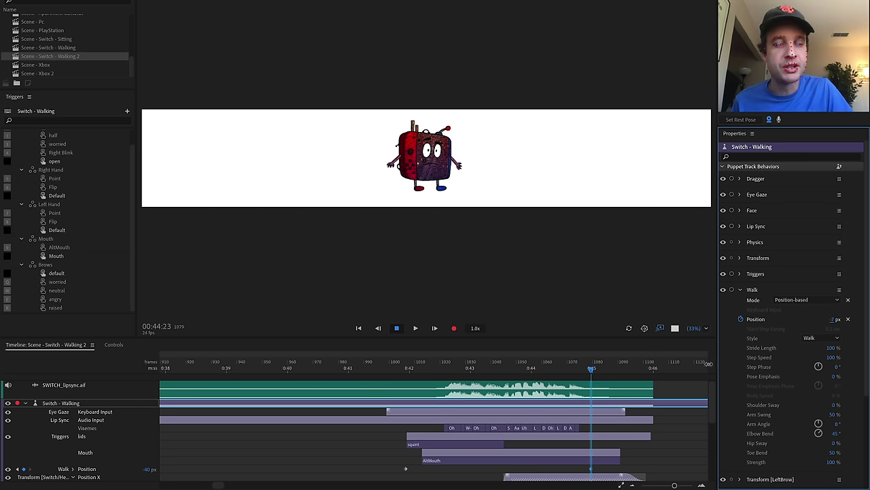
# - Play back the position-based walk from the first keyframe past the second to review the movement
pyautogui.moveTo(590, 368); pyautogui.dragTo(421, 370)
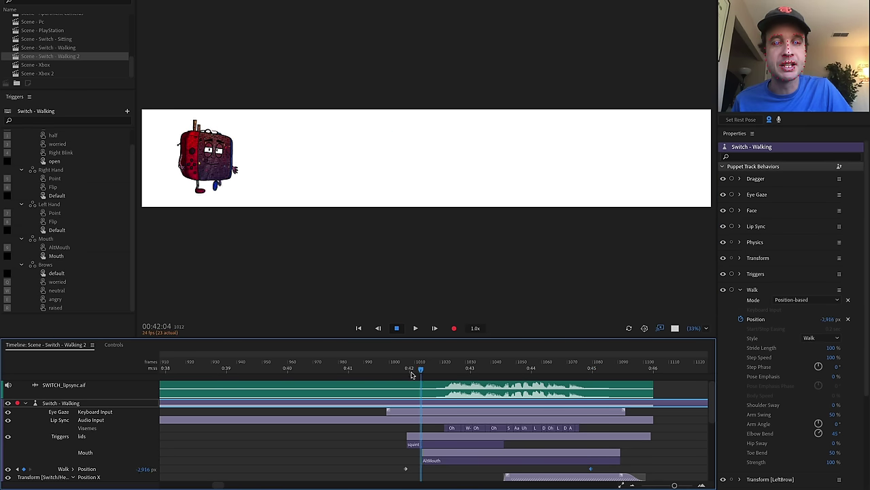
pyautogui.press('space')
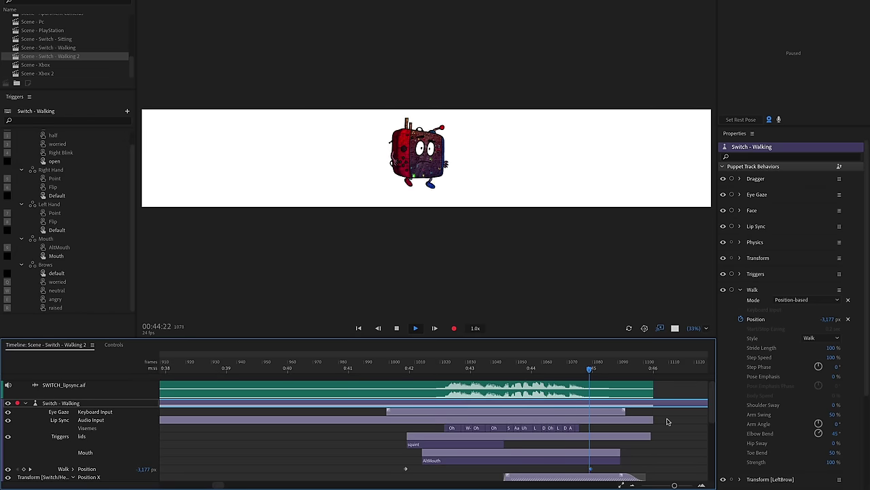
pyautogui.press('space')
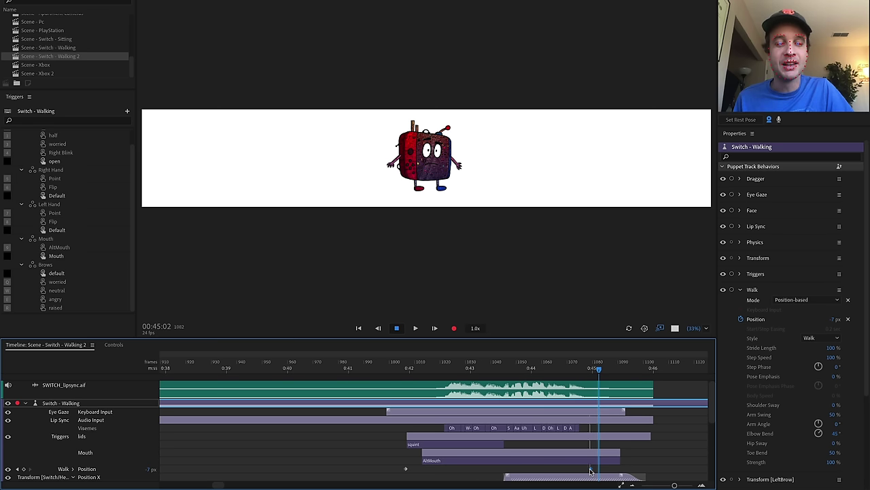
# - Shift the first Walk Position keyframe slightly to the right and set the keyframe at 00:44:23 to -1,174 px
pyautogui.click(406, 469)
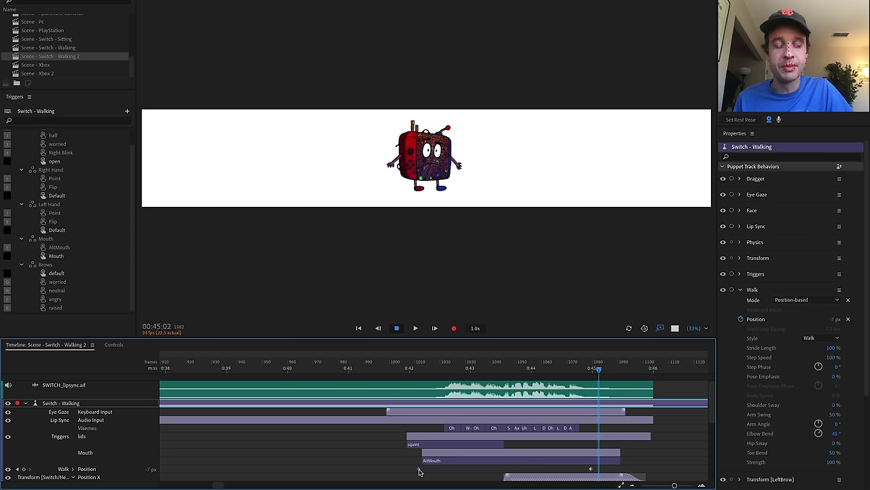
pyautogui.click(19, 469)
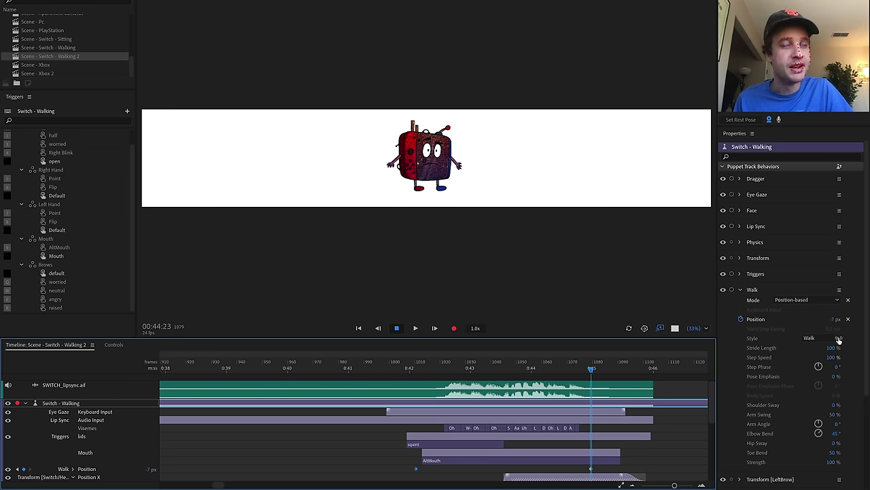
pyautogui.moveTo(830, 319); pyautogui.dragTo(313, 320)
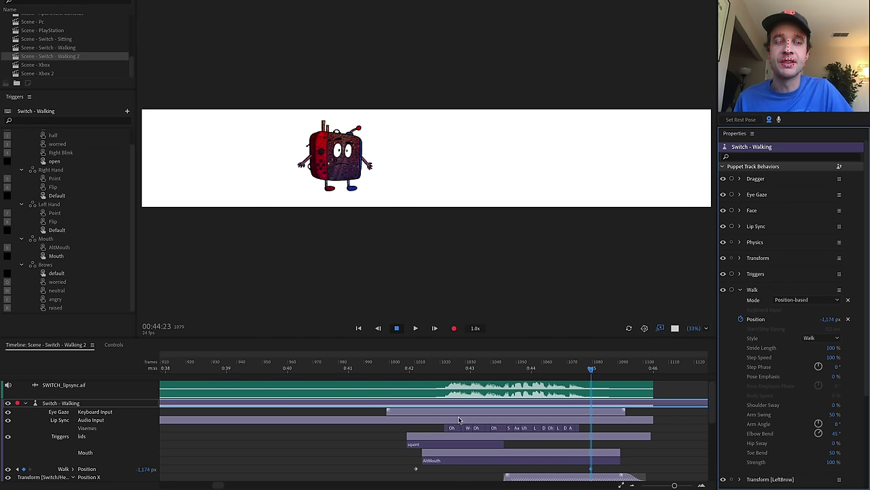
# - Play the scene from about 00:41:22 to review the puppet's shortened walk distance
pyautogui.click(405, 369)
pyautogui.press('space')
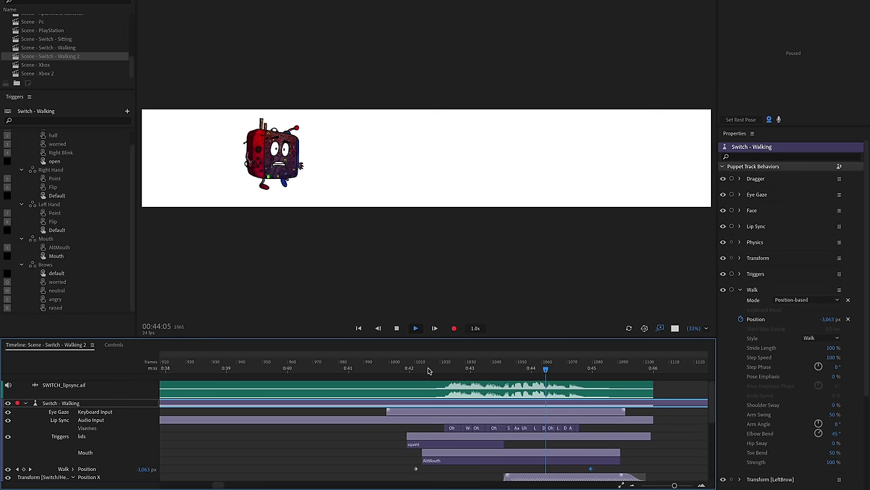
pyautogui.press('space')
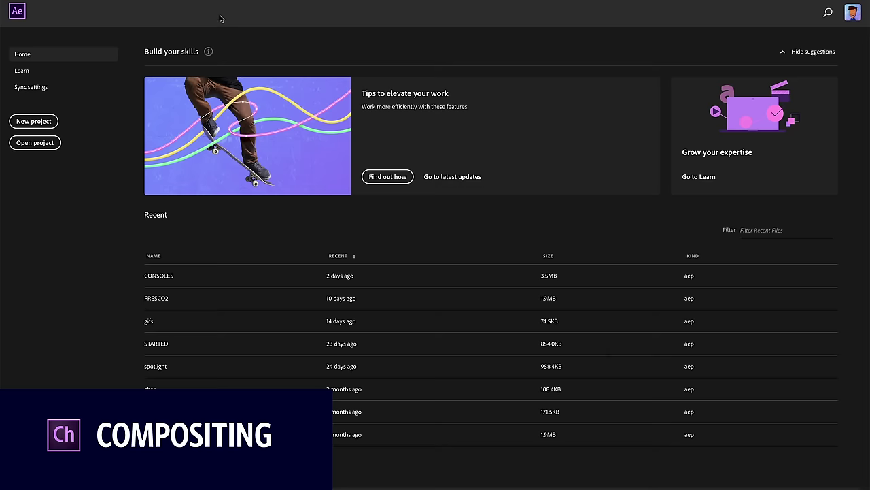
# - Switch to After Effects, create a new project and open the file import dialog
pyautogui.click(44, 122)
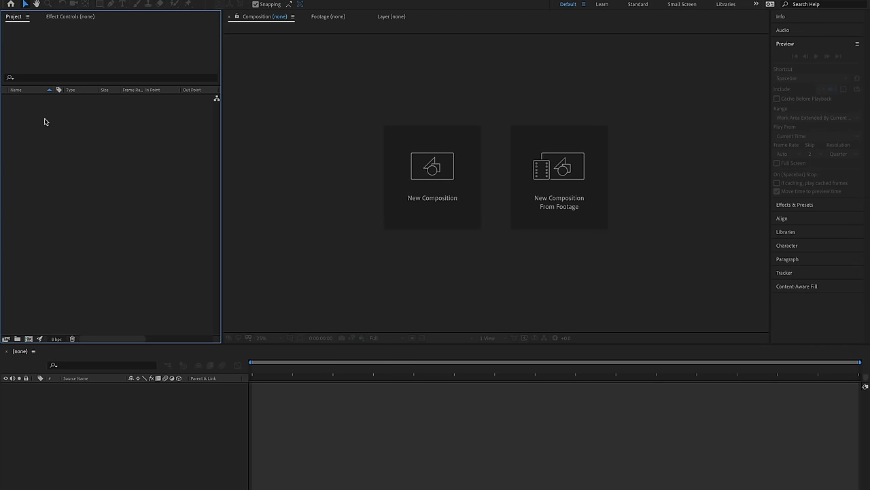
pyautogui.doubleClick(84, 161)
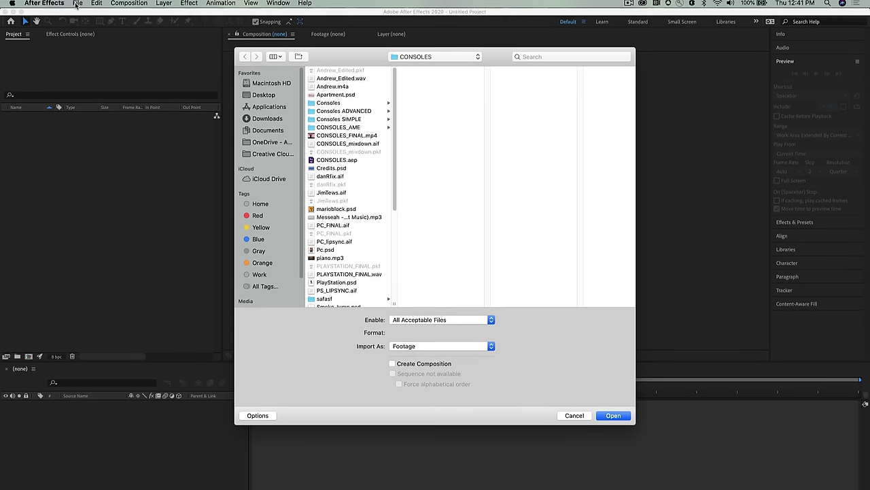
pyautogui.click(78, 5)
pyautogui.moveTo(150, 101)
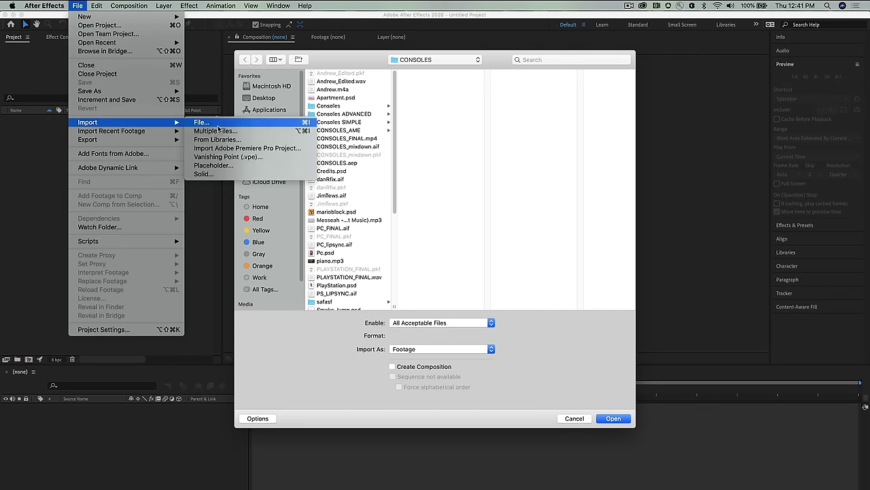
# - Import Apartment.psd as Composition - Retain Layer Sizes with Create Composition enabled
pyautogui.click(350, 106)
pyautogui.click(351, 81)
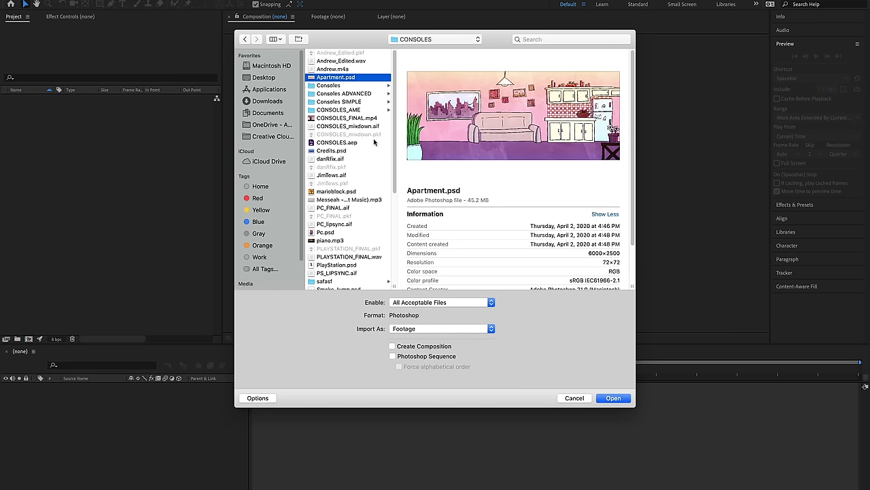
pyautogui.click(446, 331)
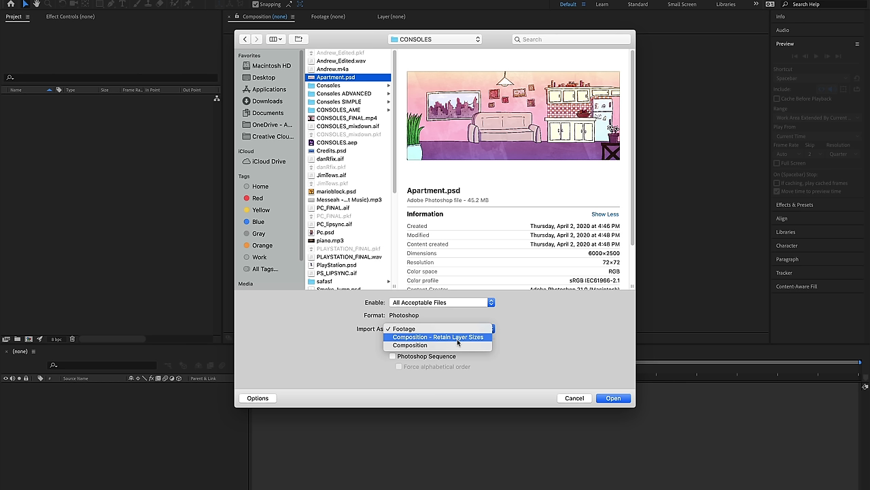
pyautogui.click(455, 327)
pyautogui.click(455, 338)
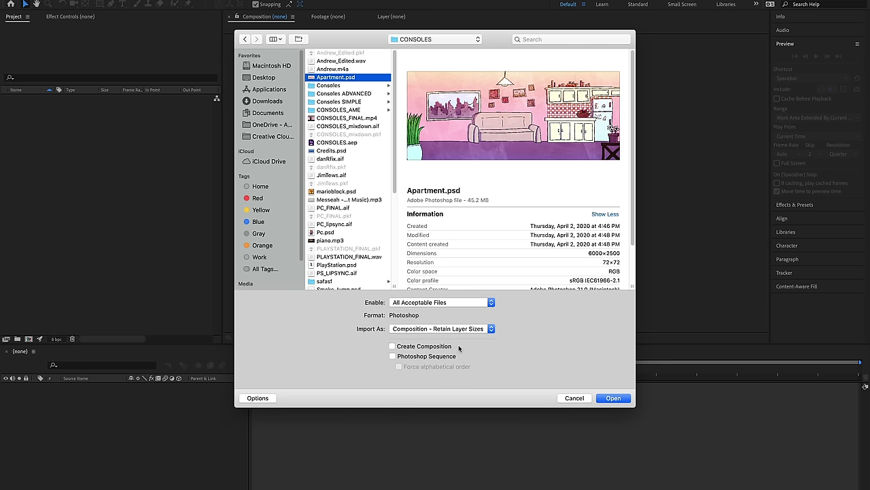
pyautogui.click(436, 347)
pyautogui.click(614, 399)
pyautogui.click(150, 159)
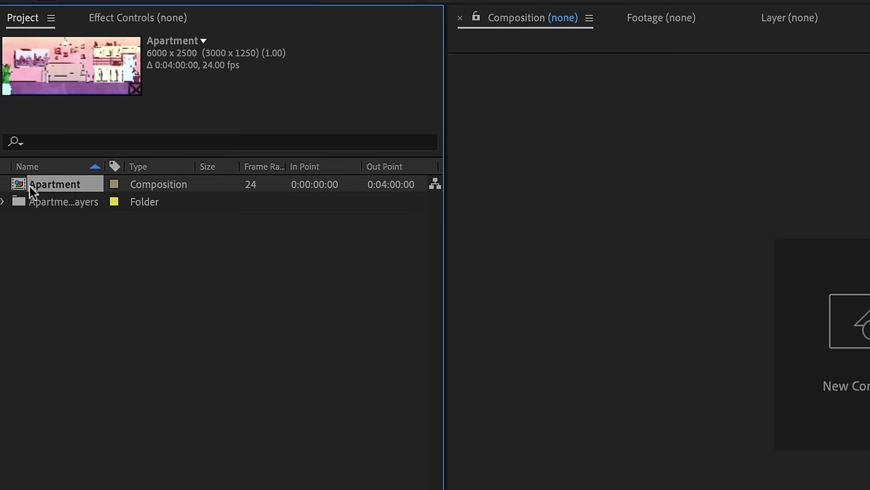
# - Open the Apartment composition and set the viewer magnification to Fit
pyautogui.doubleClick(61, 188)
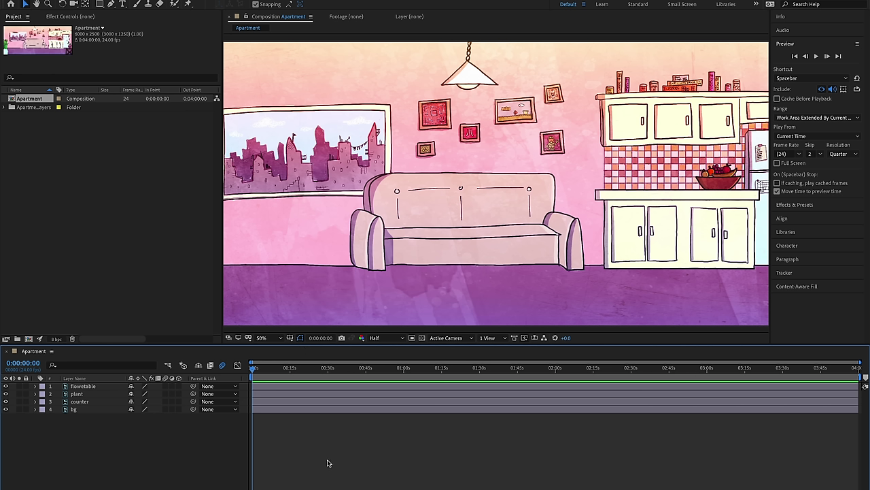
pyautogui.click(280, 338)
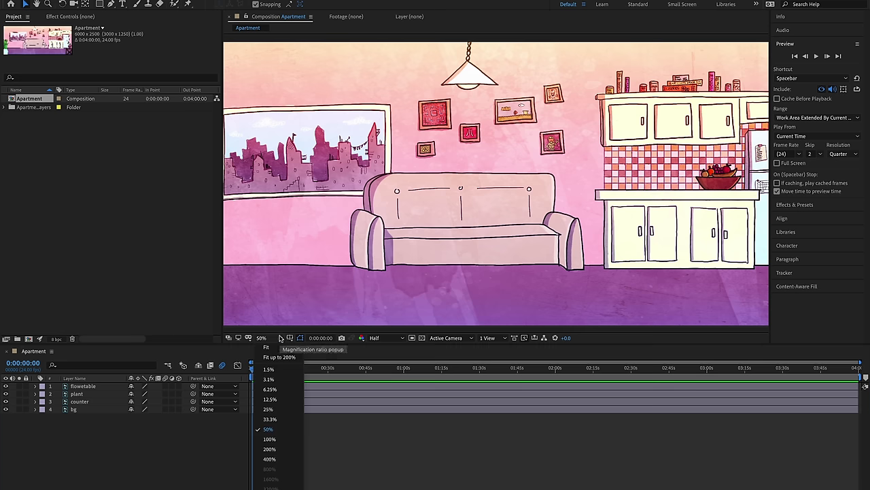
pyautogui.click(282, 348)
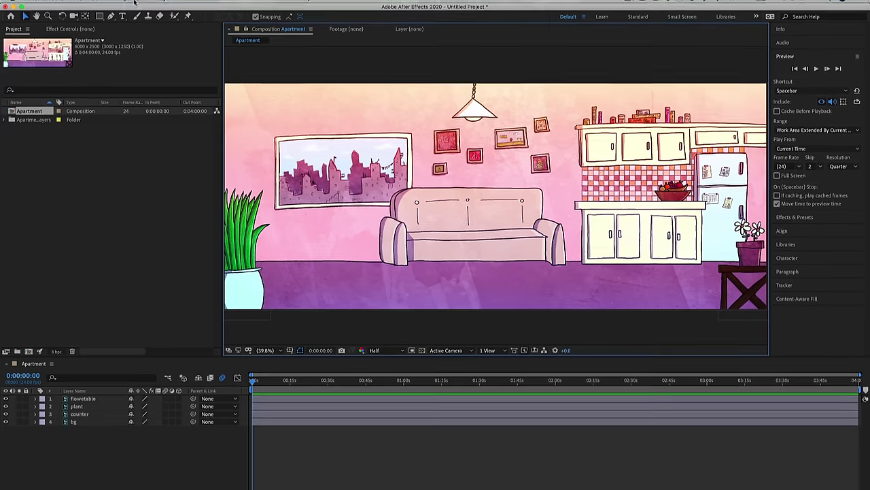
# - Review the Apartment composition's size, frame rate and duration in its settings
pyautogui.click(129, 6)
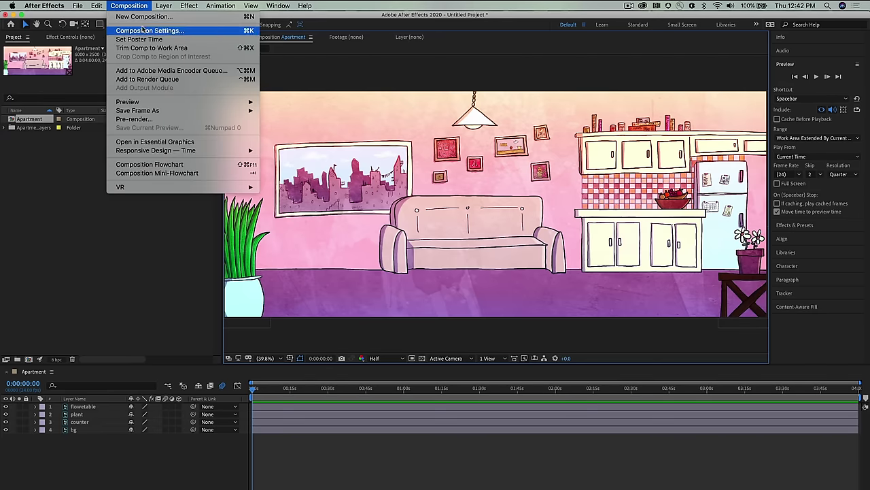
pyautogui.click(145, 31)
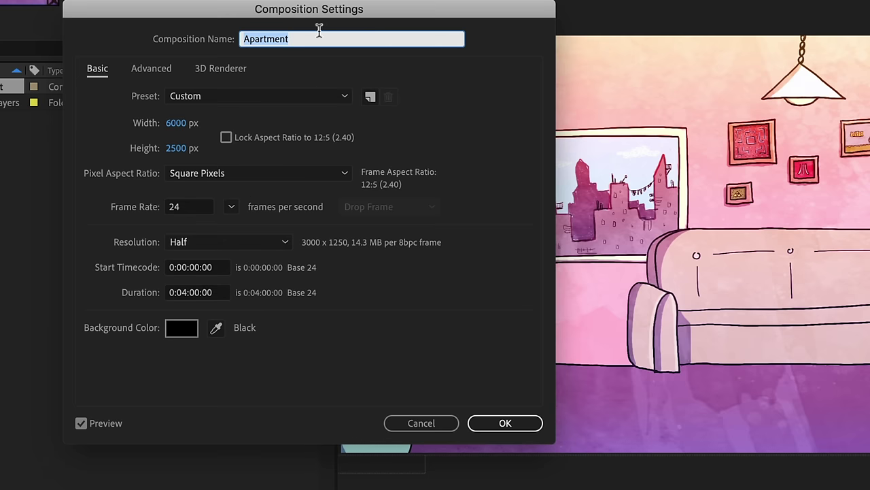
pyautogui.moveTo(363, 14); pyautogui.dragTo(508, 33)
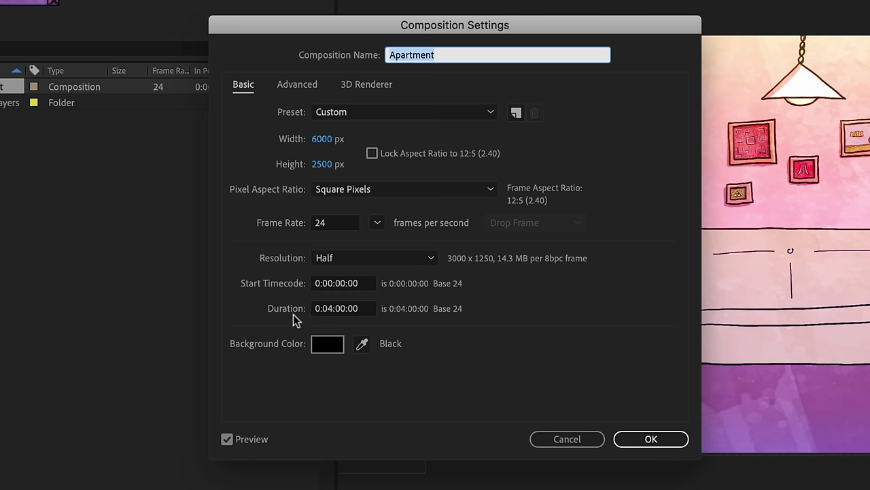
pyautogui.click(333, 311)
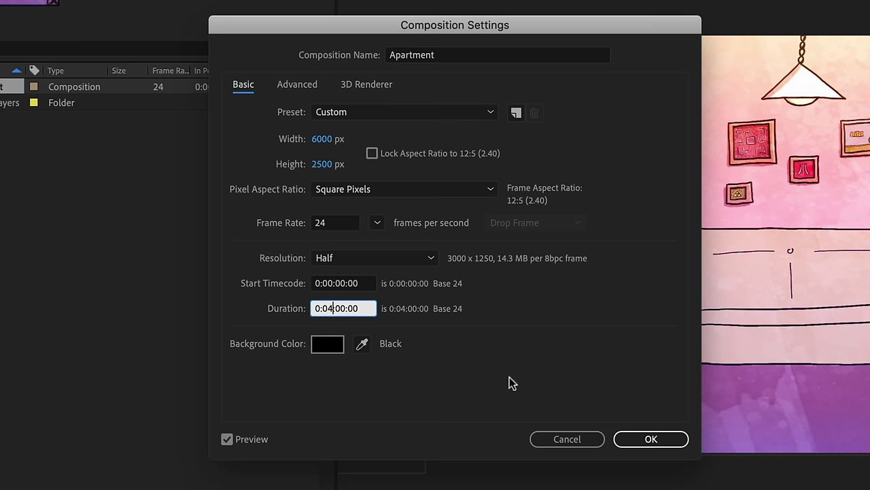
pyautogui.press('Return')
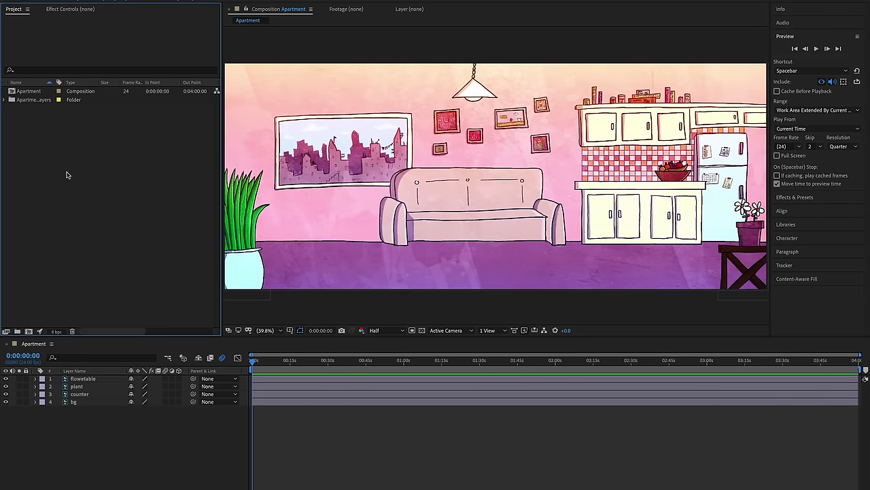
# - Import the Xbox scene from Consoles.chproj with Create Composition turned off
pyautogui.doubleClick(87, 197)
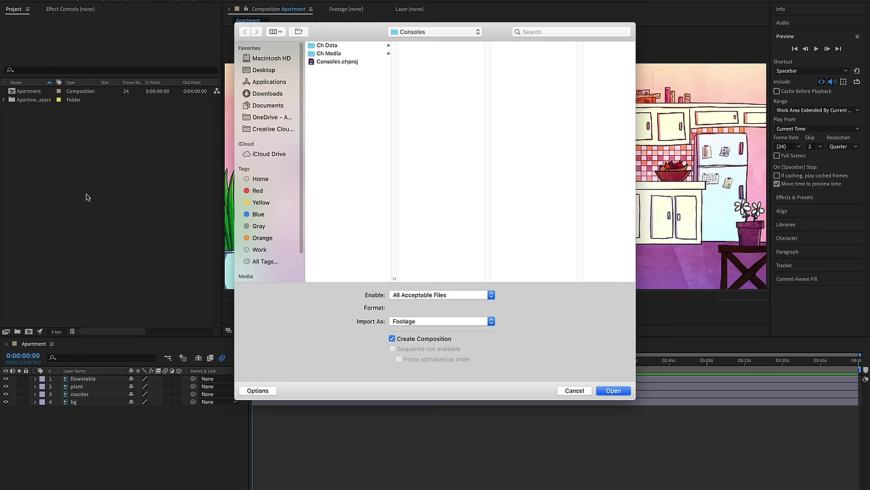
pyautogui.click(352, 63)
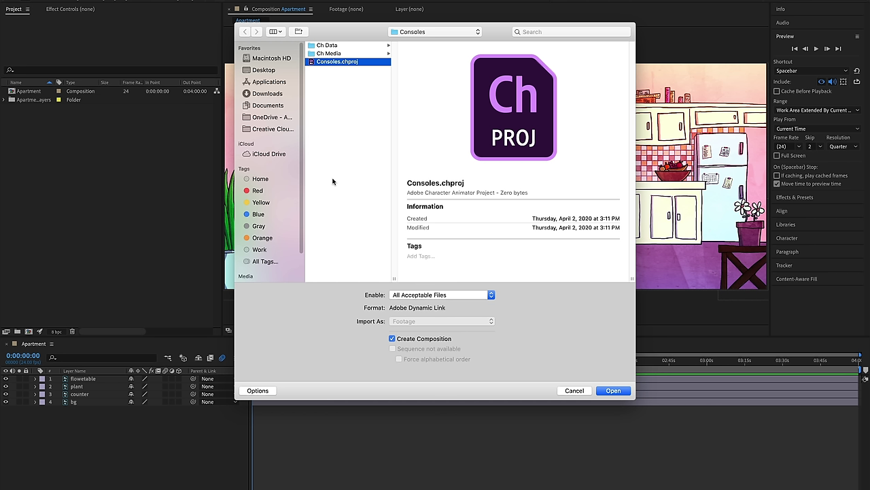
pyautogui.click(418, 339)
pyautogui.click(615, 391)
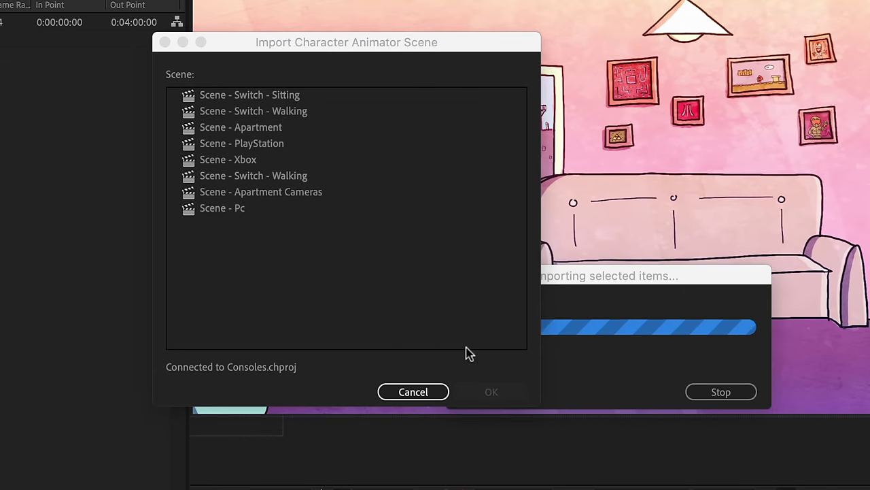
pyautogui.moveTo(485, 53); pyautogui.dragTo(499, 113)
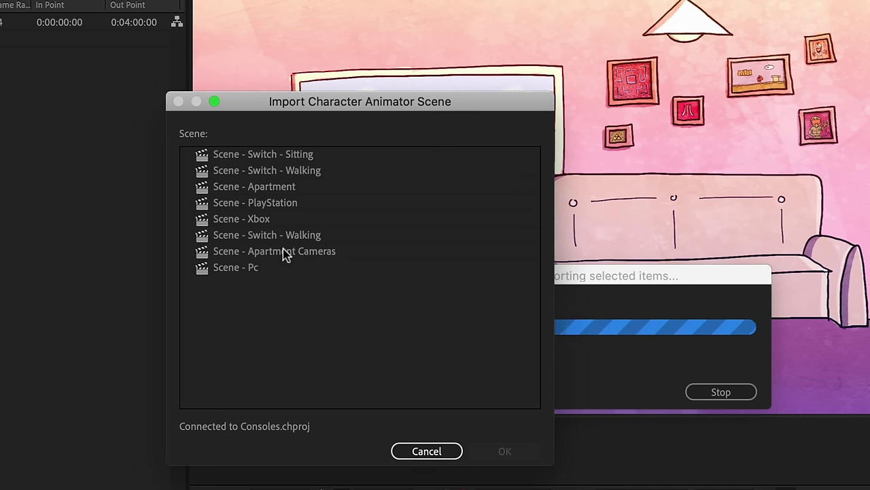
pyautogui.click(264, 221)
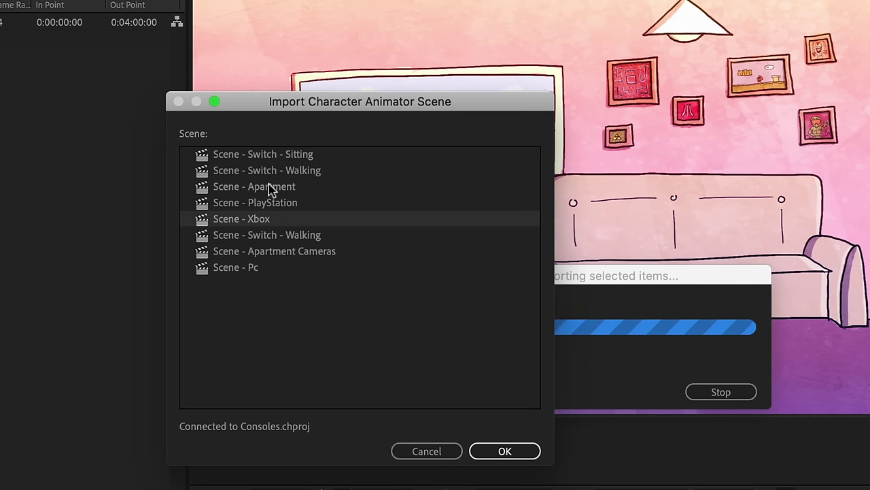
pyautogui.click(517, 455)
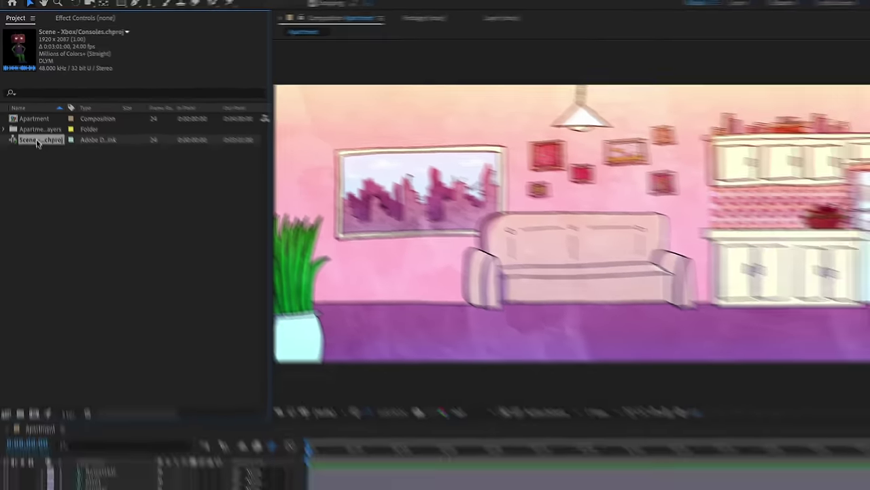
# - Add the Xbox scene to the Apartment composition, placing the robot over the sofa's kitchen end
pyautogui.moveTo(58, 217); pyautogui.dragTo(869, 413)
pyautogui.moveTo(509, 217); pyautogui.dragTo(549, 197)
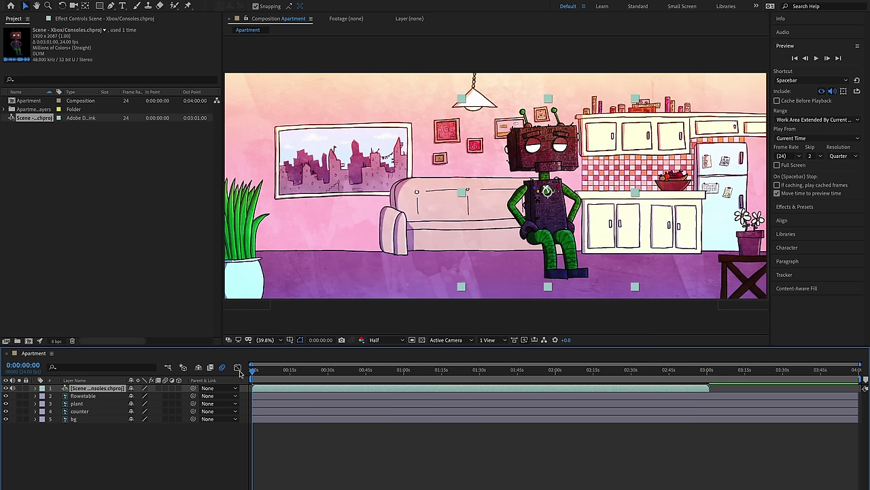
pyautogui.moveTo(255, 376); pyautogui.dragTo(507, 408)
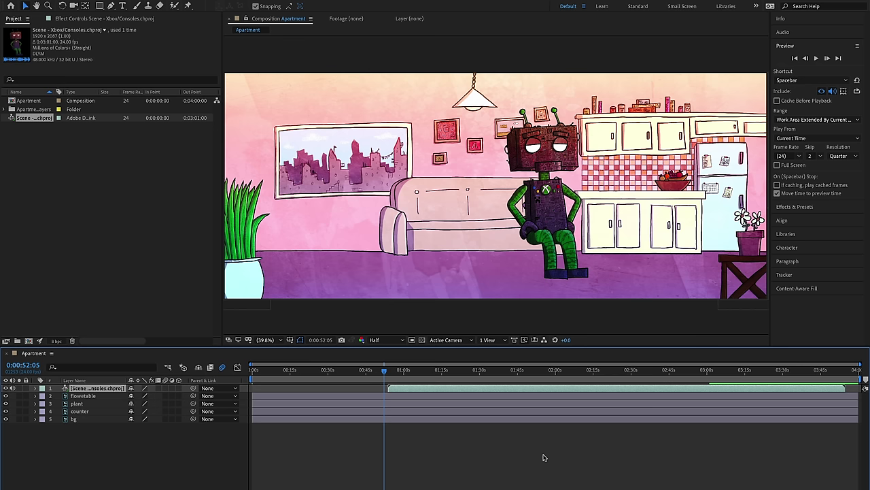
pyautogui.hotkey('ctrl', 'z')
pyautogui.press('Home')
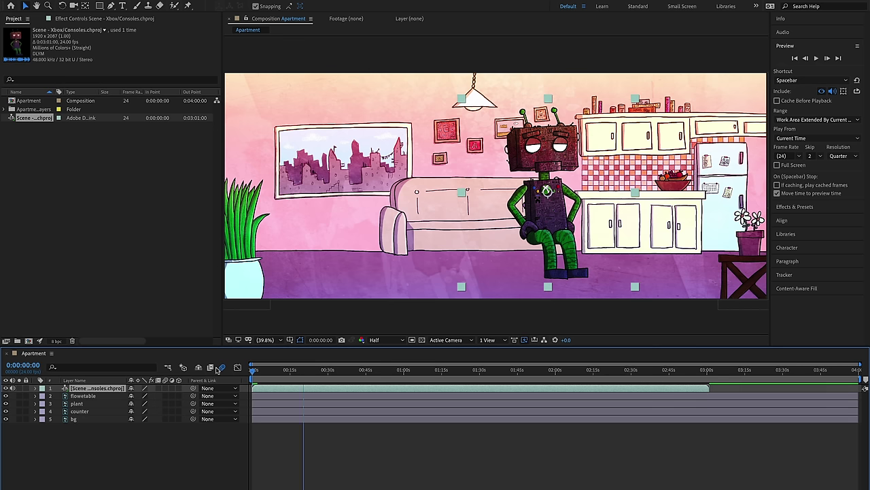
# - Reposition the Xbox robot at the sofa's kitchen end and shrink it proportionally to about 72%
pyautogui.moveTo(536, 233); pyautogui.dragTo(514, 225)
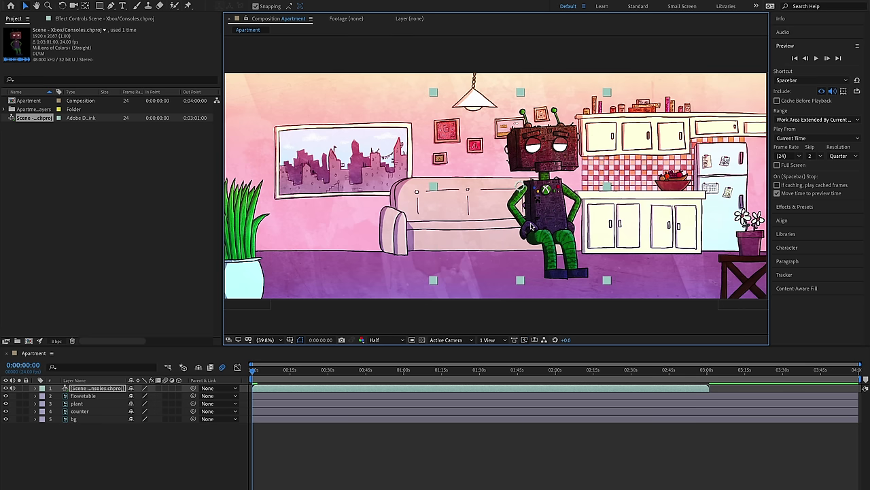
pyautogui.moveTo(549, 226); pyautogui.dragTo(576, 228)
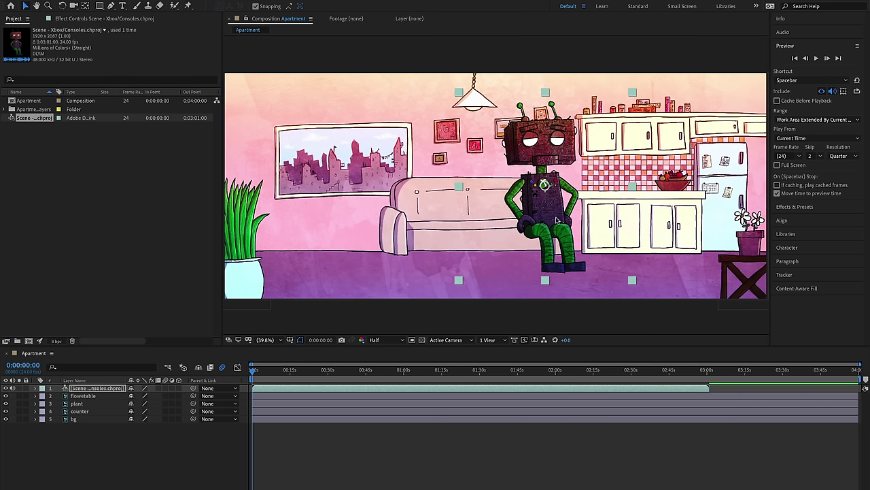
pyautogui.moveTo(632, 281); pyautogui.dragTo(608, 269)
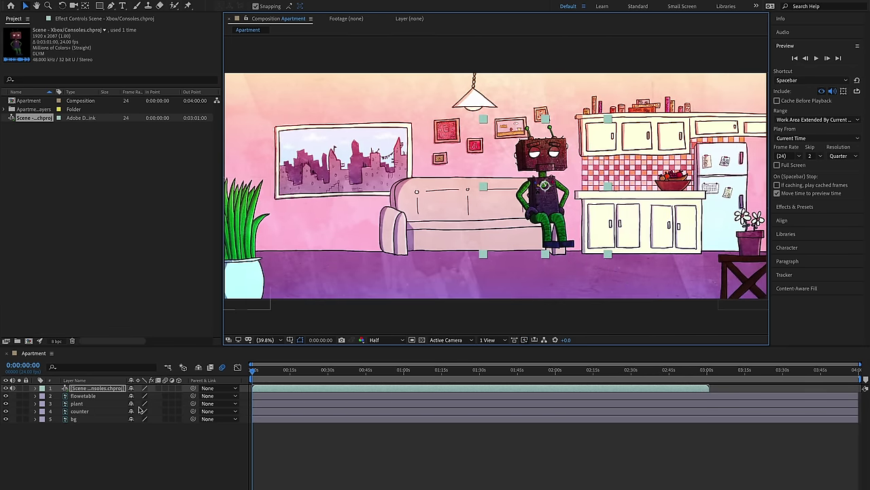
# - Set the Xbox scene layer's scale to 70% and seat the robot on the sofa beside the armrest nearest the kitchen
pyautogui.click(110, 390)
pyautogui.press('s')
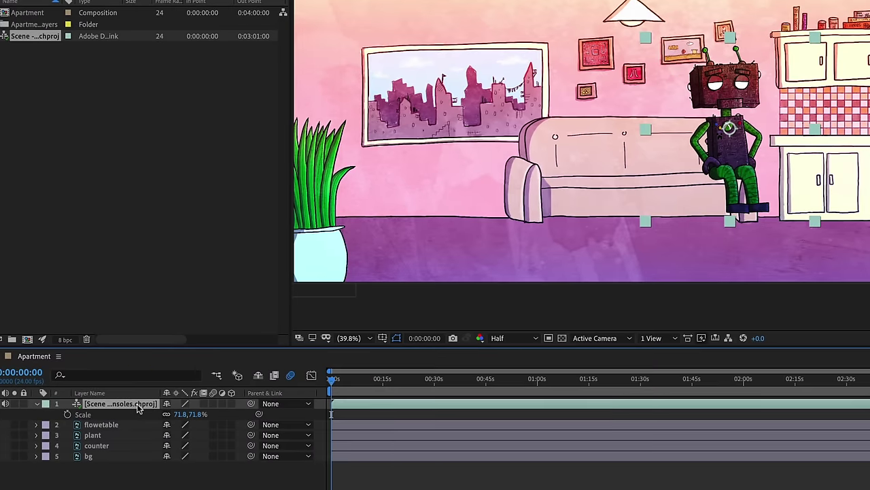
pyautogui.moveTo(178, 413); pyautogui.dragTo(257, 425)
pyautogui.press('p')
pyautogui.press('s')
pyautogui.moveTo(179, 413)
pyautogui.mouseDown()
pyautogui.moveTo(189, 413)
pyautogui.moveTo(181, 414)
pyautogui.mouseUp()
pyautogui.click(198, 414)
pyautogui.write('70')
pyautogui.press('Return')
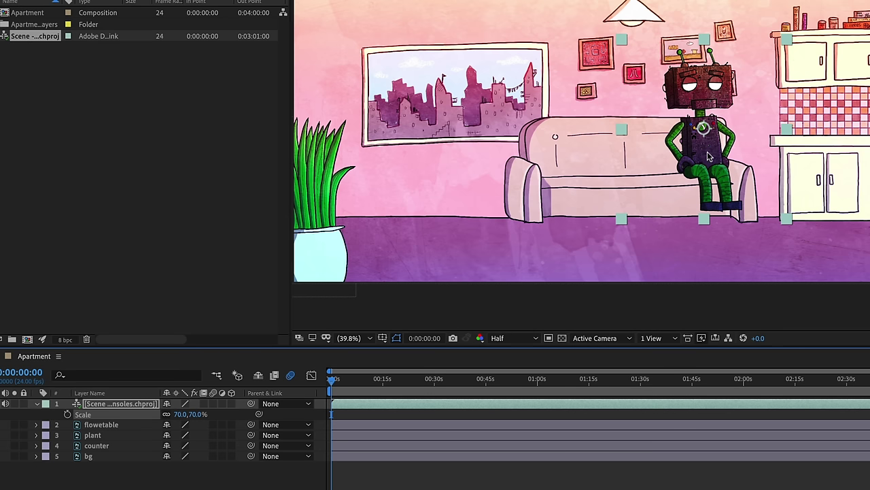
pyautogui.hotkey('shift', 'Down')
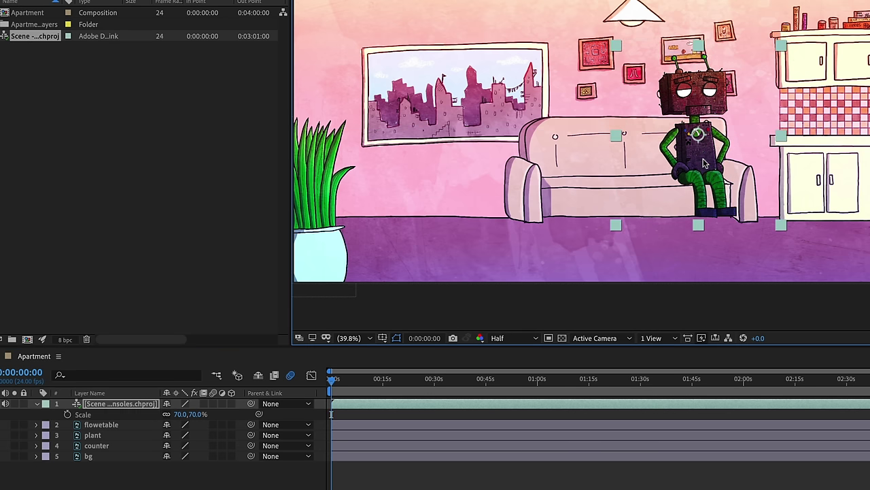
pyautogui.press('F2')
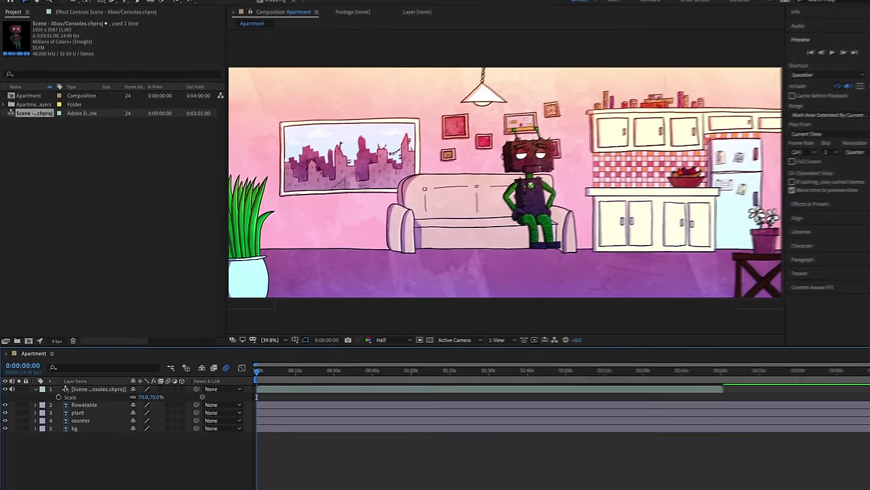
# - Import the PlayStation scene from Consoles.chproj as footage without creating a composition
pyautogui.doubleClick(86, 188)
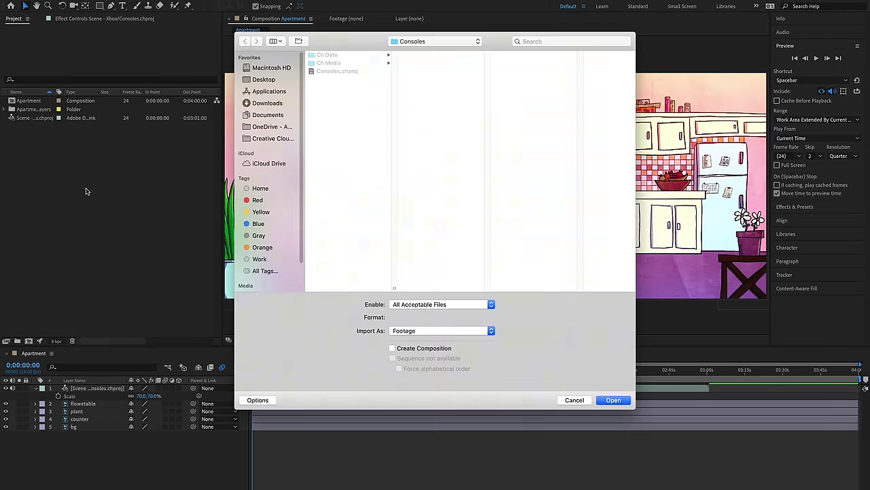
pyautogui.click(357, 70)
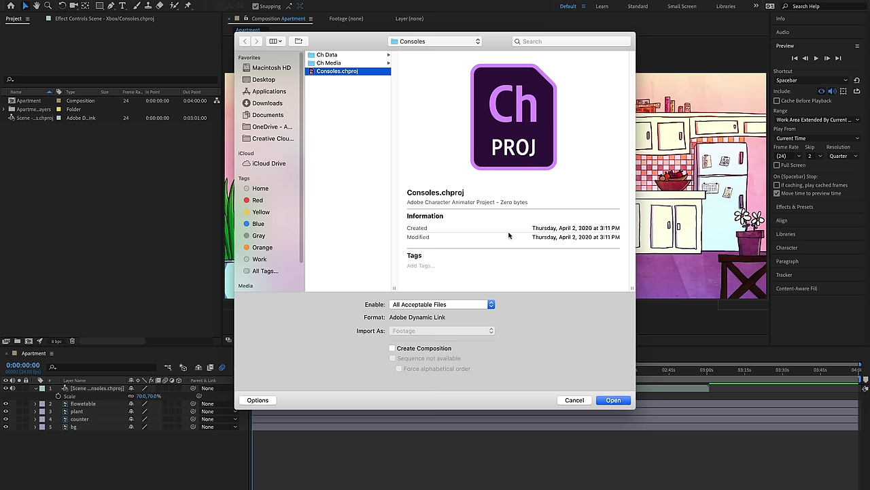
pyautogui.click(612, 400)
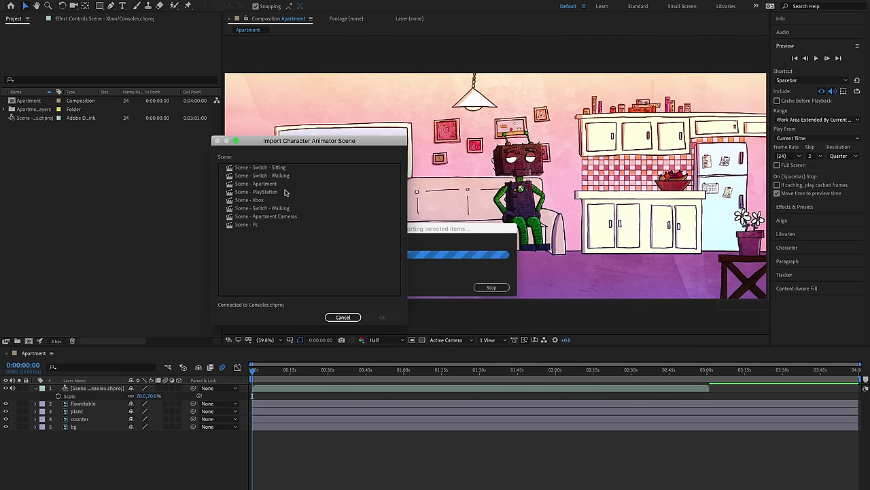
pyautogui.click(273, 195)
pyautogui.click(390, 316)
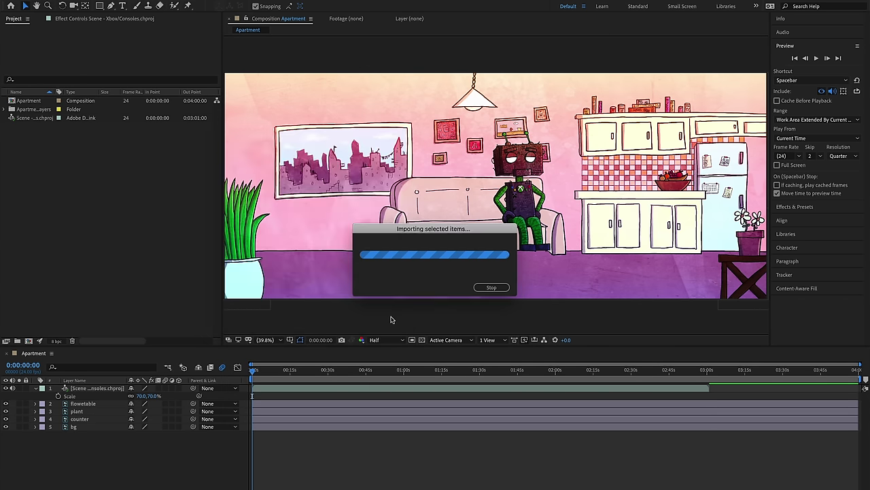
# - Add the PlayStation scene to the Apartment composition, shrink it proportionally and position the puppet at the kitchen counter's sofa-side end
pyautogui.moveTo(25, 121); pyautogui.dragTo(603, 185)
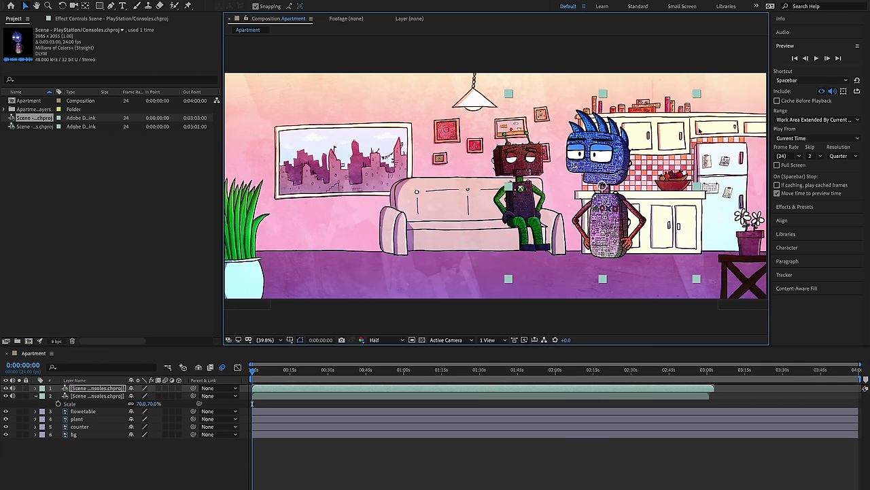
pyautogui.moveTo(683, 108); pyautogui.dragTo(683, 122)
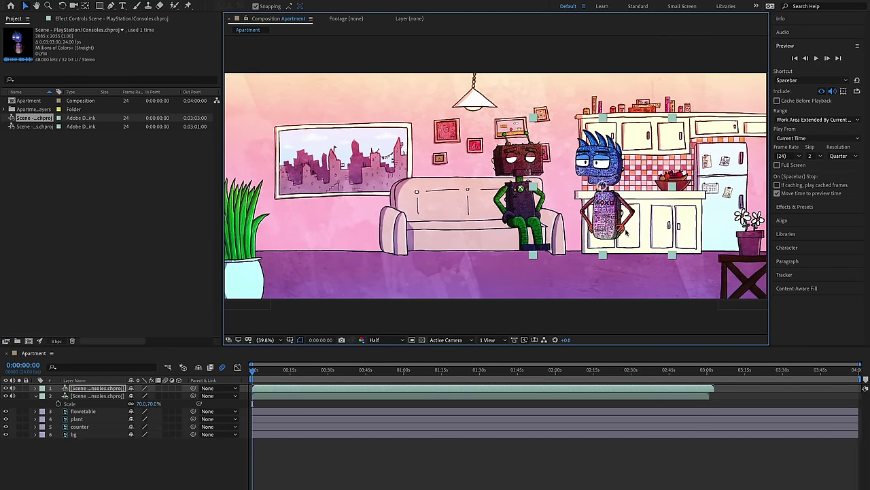
pyautogui.moveTo(612, 226); pyautogui.dragTo(612, 206)
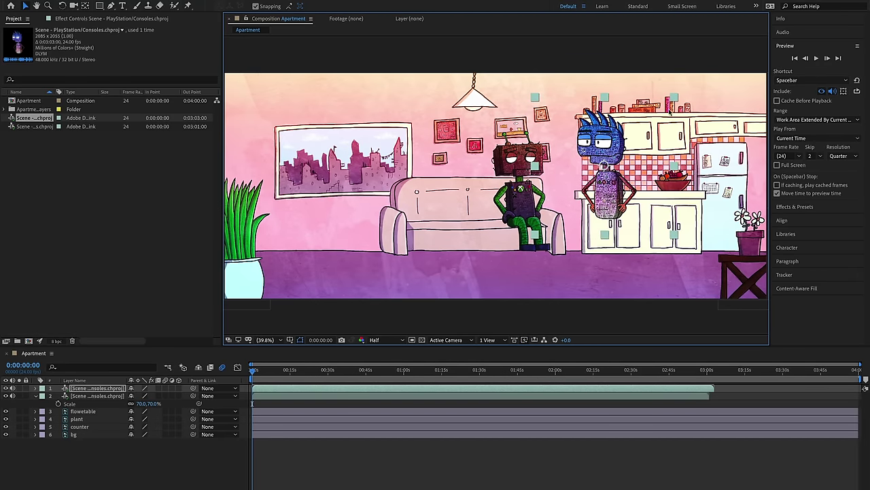
pyautogui.moveTo(674, 99); pyautogui.dragTo(668, 96)
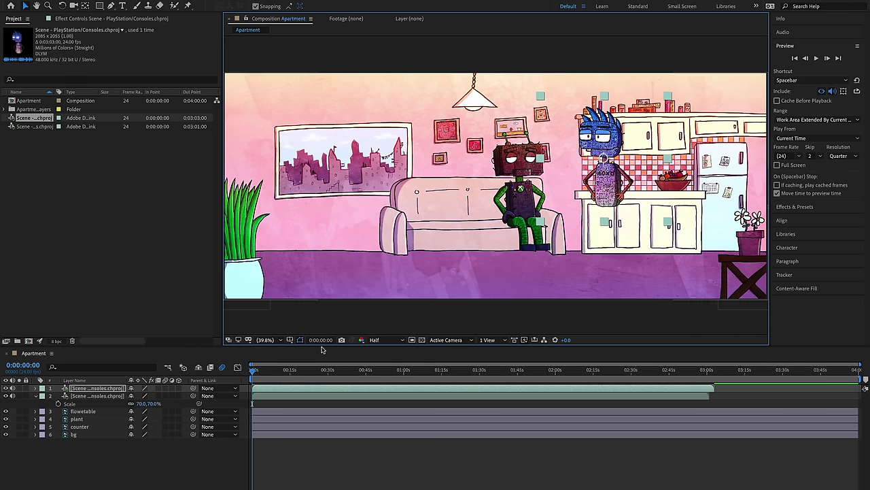
# - Move the flowetable, plant and counter layers above both puppet scene layers in the stacking order
pyautogui.click(83, 413)
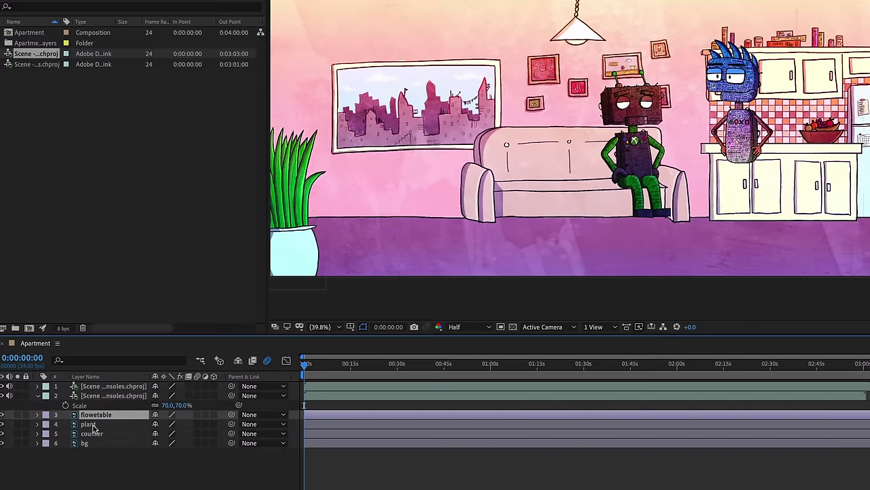
pyautogui.click(93, 425)
pyautogui.click(95, 434)
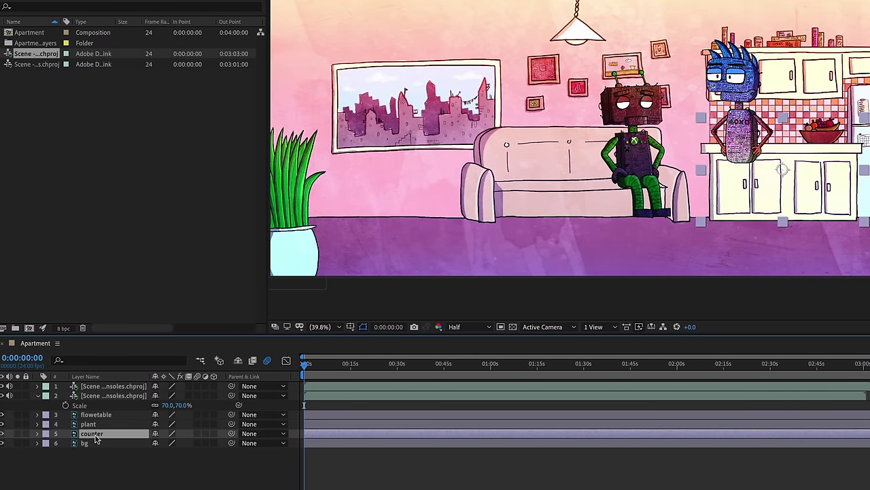
pyautogui.keyDown('shift'); pyautogui.click(103, 416); pyautogui.keyUp('shift')
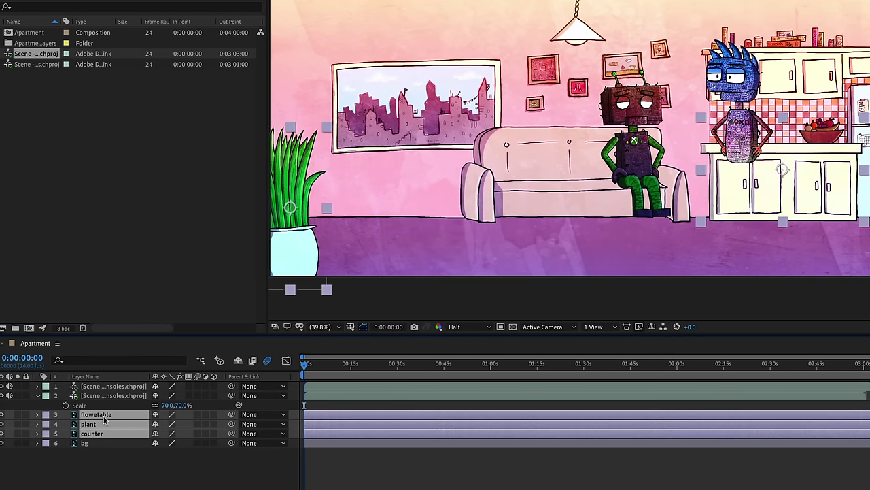
pyautogui.moveTo(103, 419); pyautogui.dragTo(110, 386)
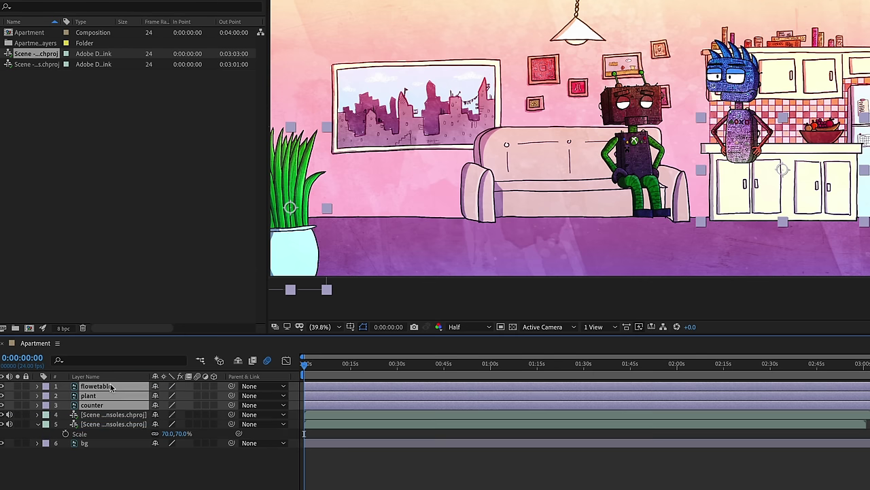
pyautogui.press('F2')
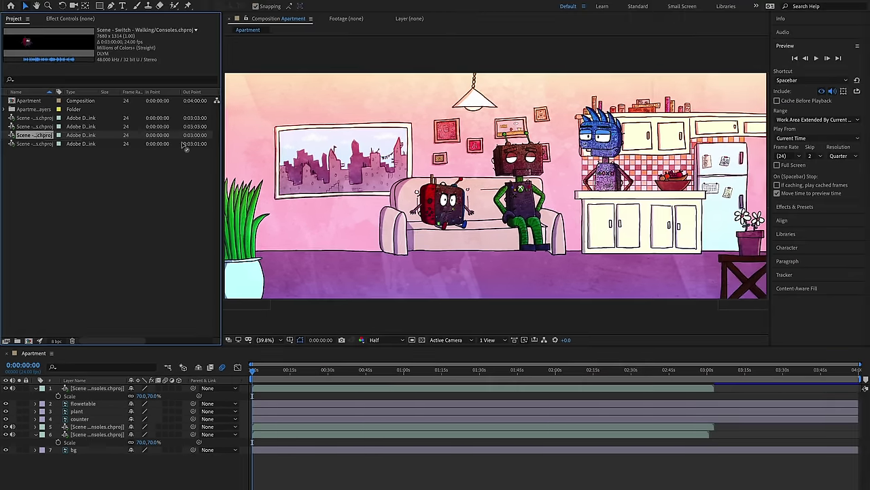
# - Add the Switch - Walking scene to the Apartment composition and set its scale to 70%
pyautogui.moveTo(185, 148); pyautogui.dragTo(306, 210)
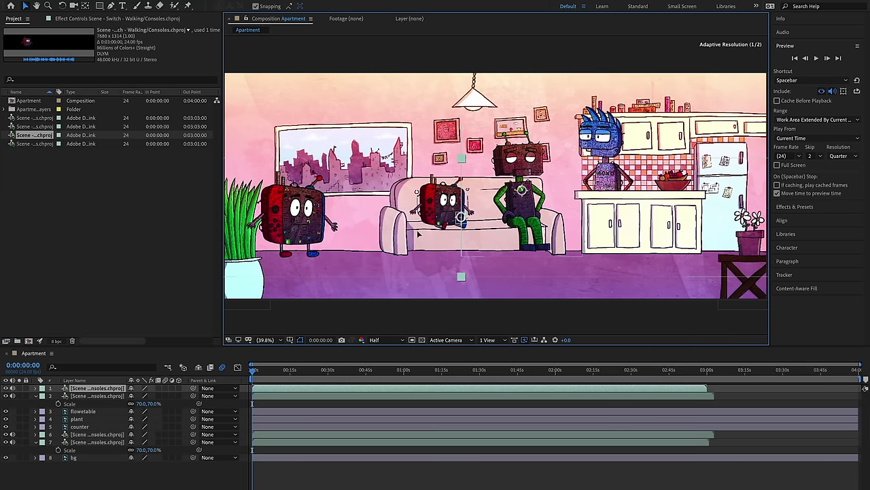
pyautogui.press('s')
pyautogui.click(157, 396)
pyautogui.write('70')
pyautogui.press('Return')
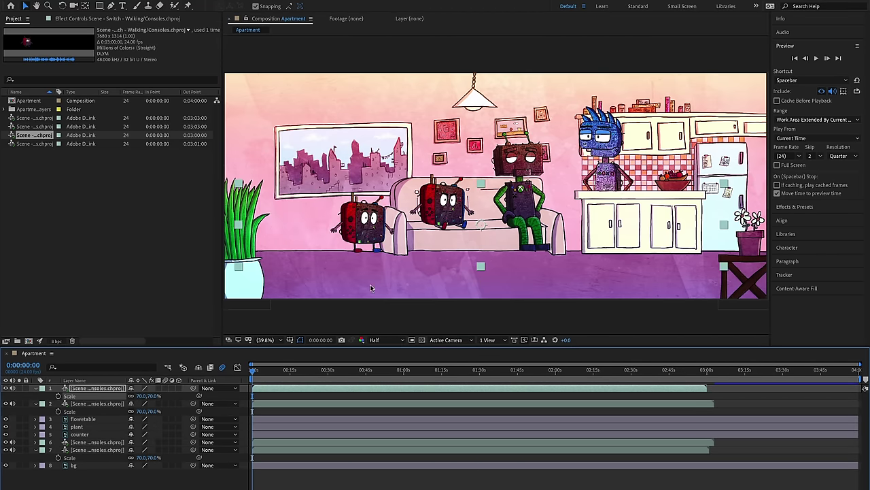
# - Position the walking Switch puppet beside the potted plant and move both Switch scene layers below the counter layer in the stacking order
pyautogui.moveTo(370, 240); pyautogui.dragTo(270, 261)
pyautogui.keyDown('shift'); pyautogui.click(93, 405); pyautogui.keyUp('shift')
pyautogui.moveTo(93, 405); pyautogui.dragTo(102, 439)
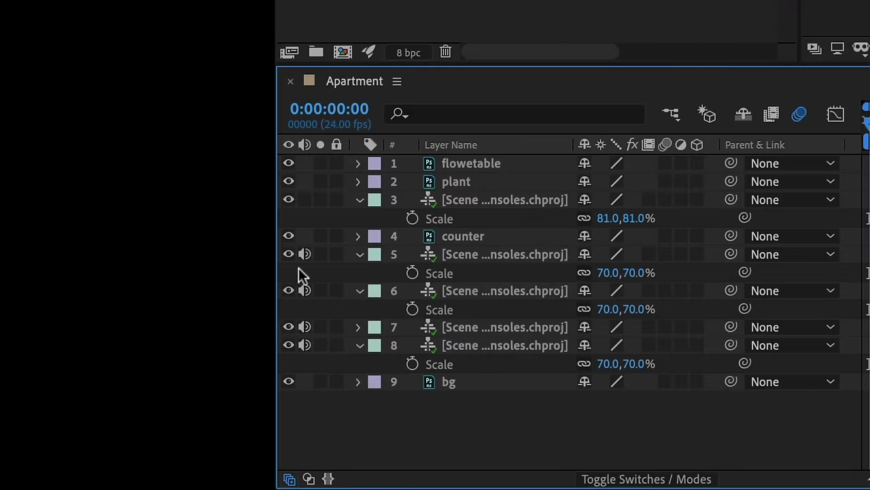
# - Mute the audio of the four puppet scene layers beneath the counter layer
pyautogui.click(305, 254)
pyautogui.click(305, 290)
pyautogui.click(304, 328)
pyautogui.click(304, 346)
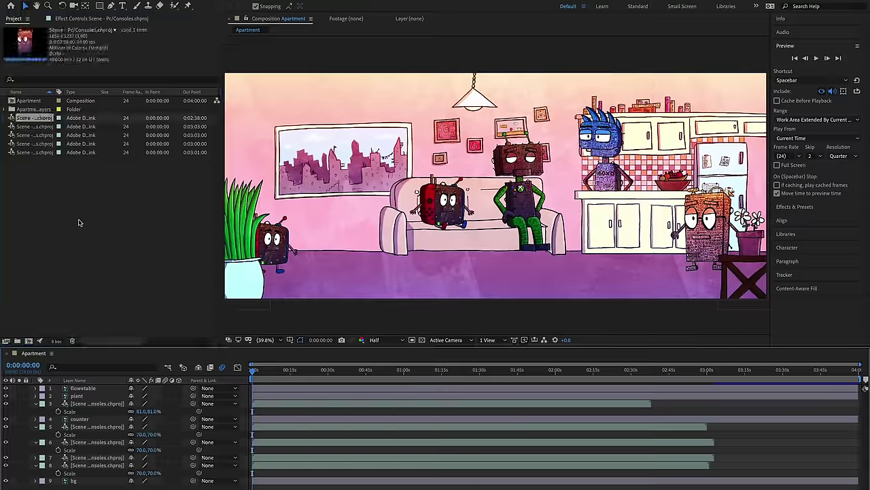
# - Import CONSOLES_mixdown.aif from the CONSOLES folder and add it to the Apartment composition as the top layer
pyautogui.doubleClick(79, 223)
pyautogui.click(424, 43)
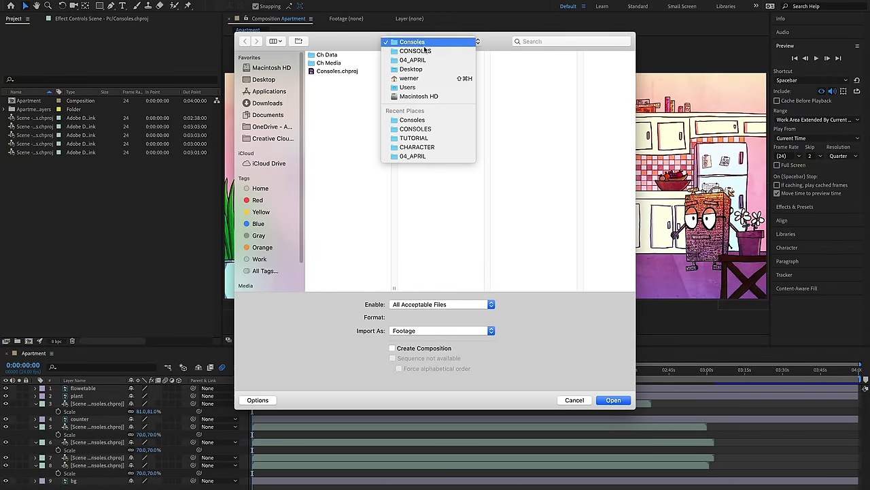
pyautogui.click(416, 51)
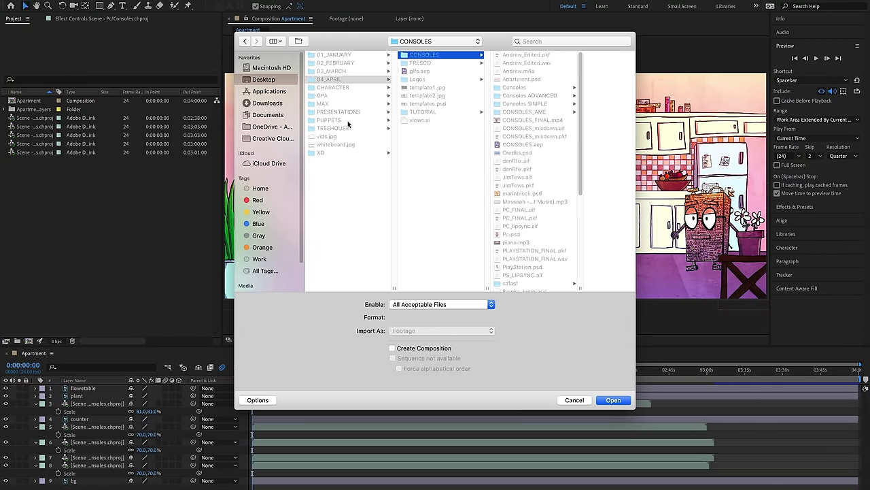
pyautogui.click(559, 129)
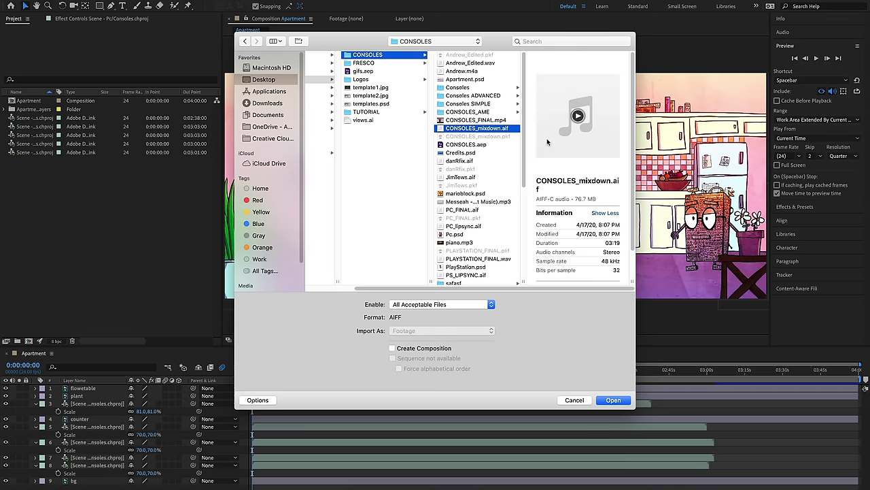
pyautogui.click(613, 400)
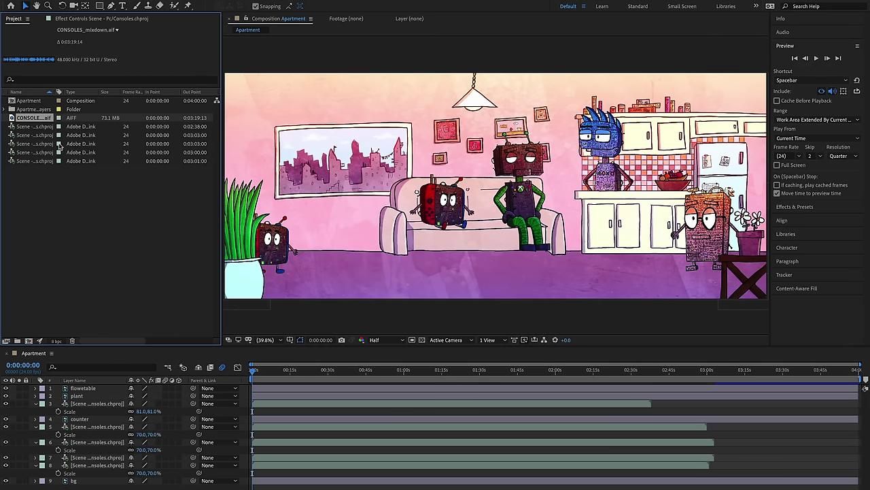
pyautogui.moveTo(39, 123); pyautogui.dragTo(346, 175)
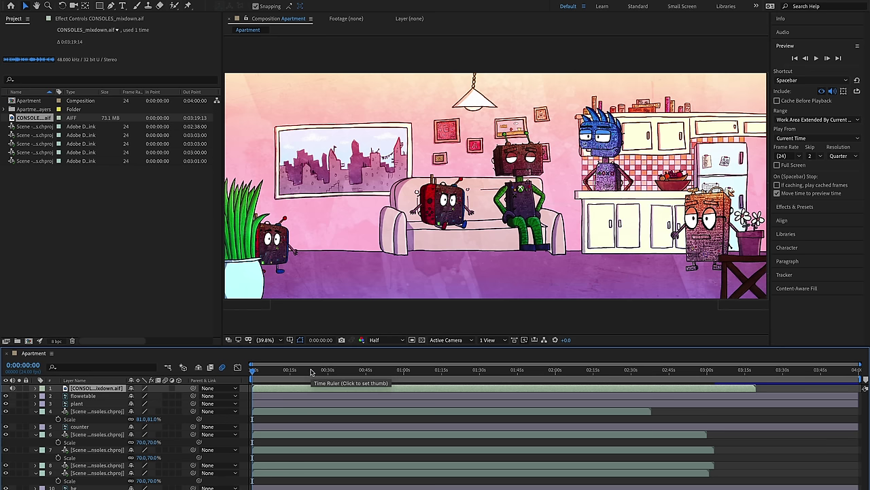
# - Move the current time to 0:01:19:15, set the composition viewer's resolution to Quarter and fit the whole room in view
pyautogui.click(417, 370)
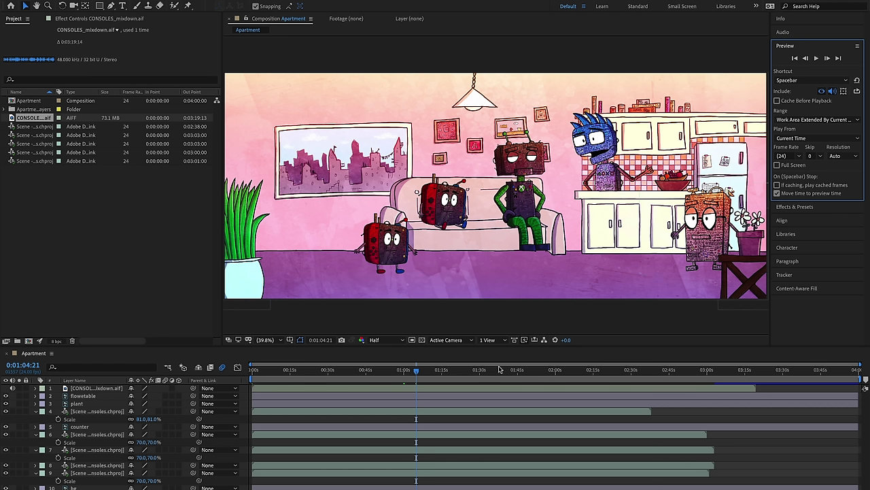
pyautogui.click(453, 373)
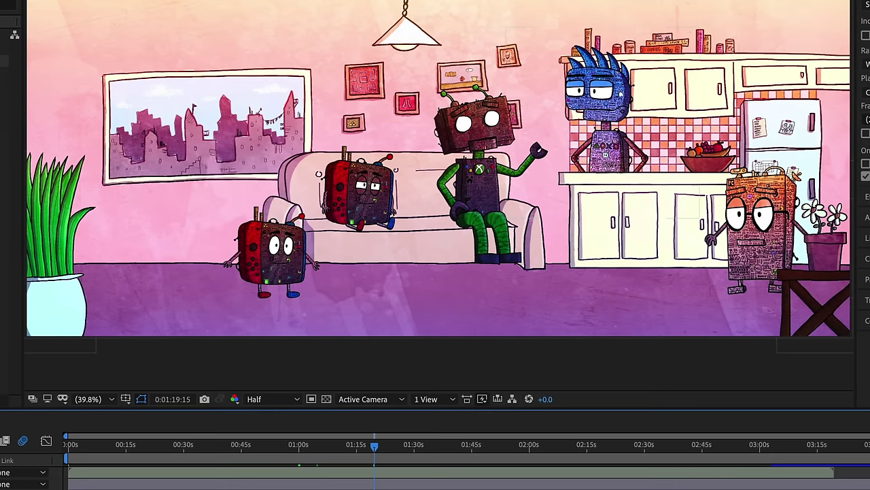
pyautogui.click(291, 402)
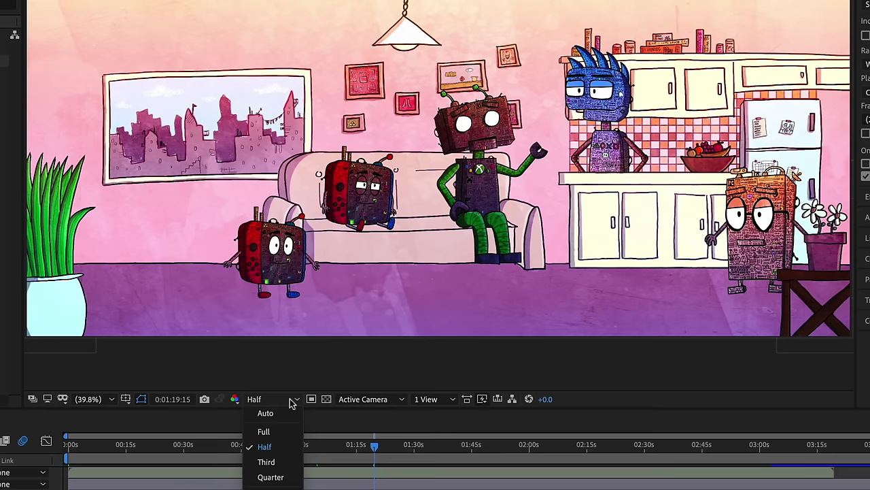
pyautogui.click(286, 475)
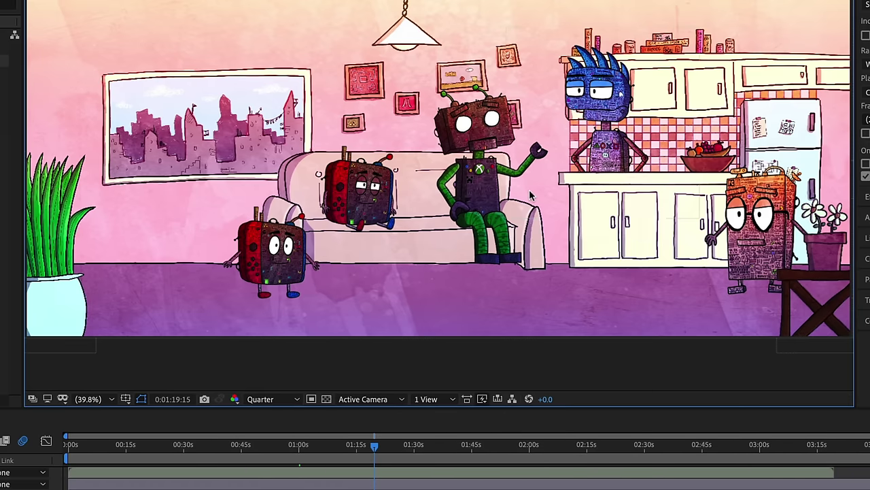
pyautogui.scroll(2, 525, 165)
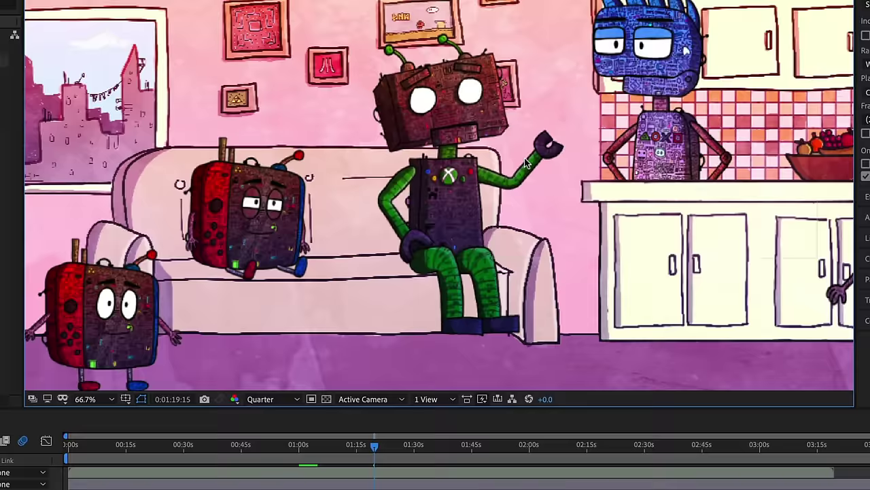
pyautogui.scroll(3, 525, 165)
pyautogui.scroll(-5, 395, 168)
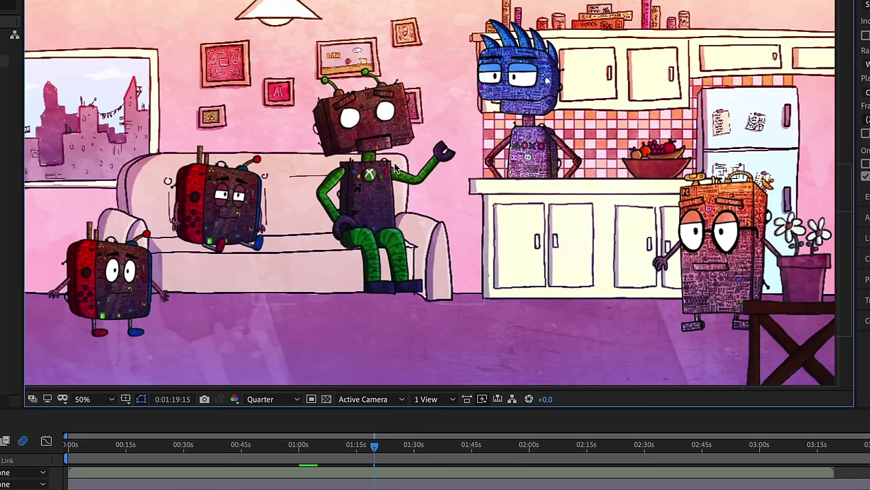
pyautogui.click(113, 400)
pyautogui.click(111, 425)
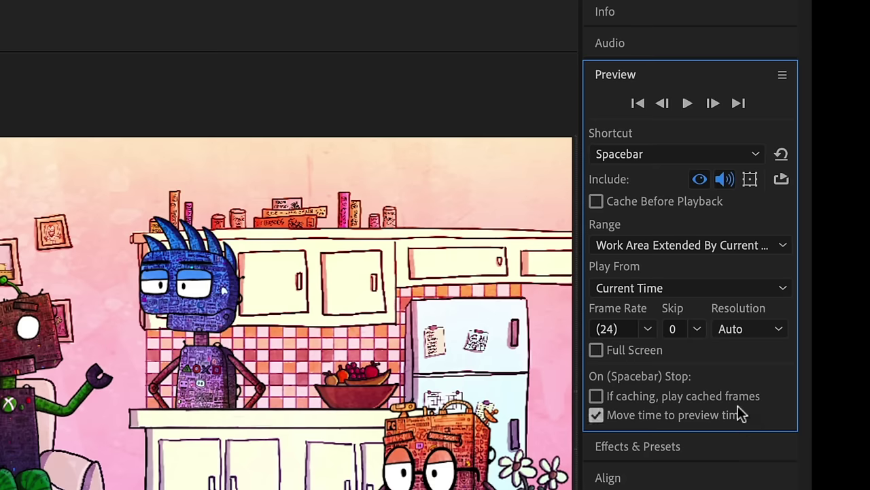
# - Set the preview playback to skip 2 frames and use Quarter resolution
pyautogui.click(691, 328)
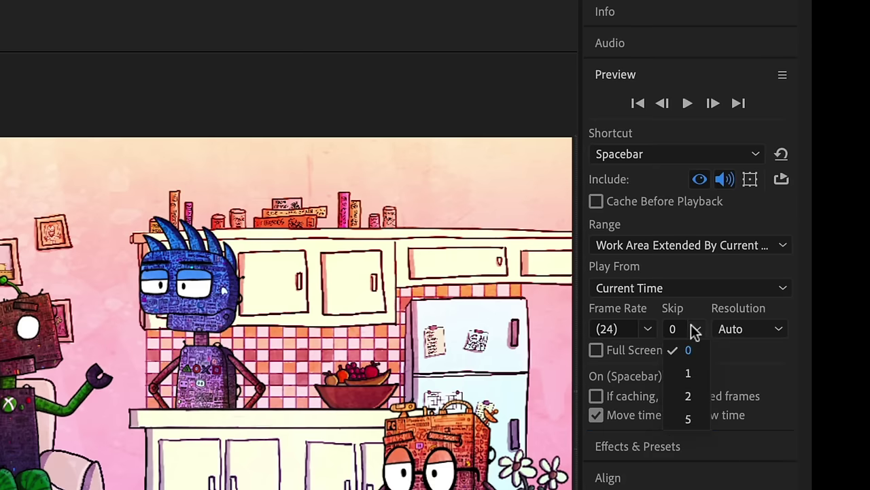
pyautogui.click(701, 395)
pyautogui.click(754, 331)
pyautogui.click(754, 448)
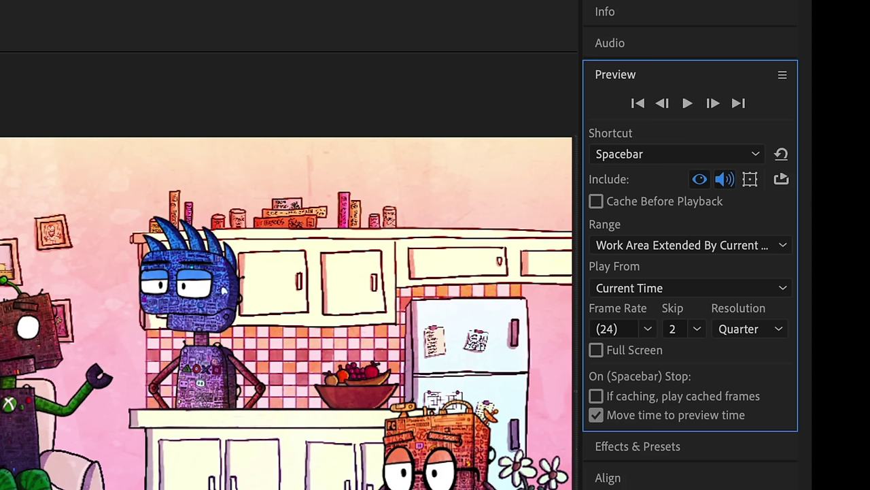
pyautogui.click(690, 326)
pyautogui.click(755, 329)
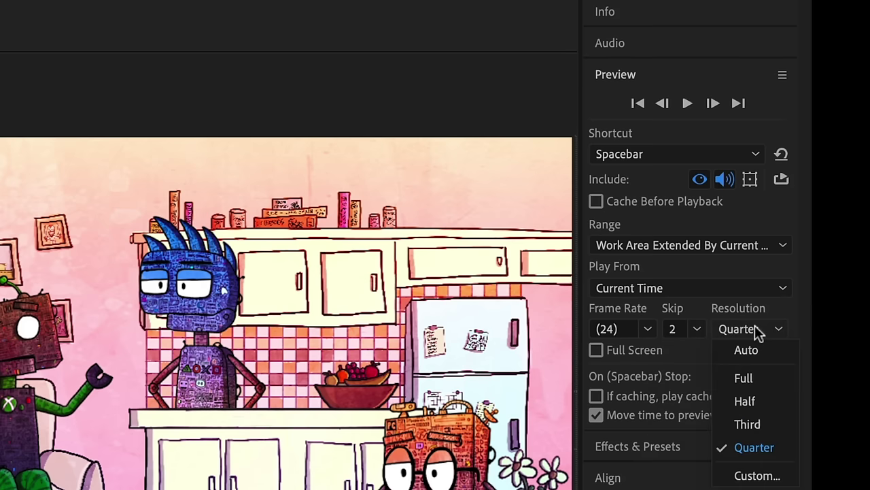
pyautogui.click(769, 476)
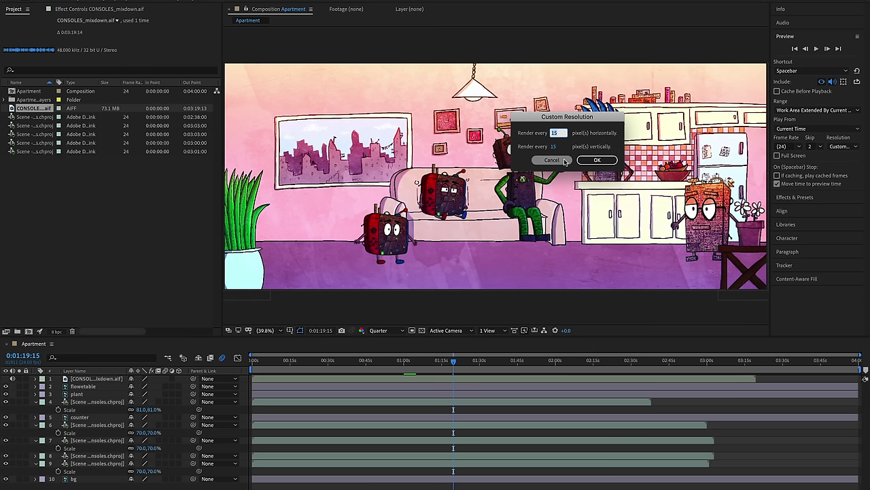
pyautogui.click(564, 161)
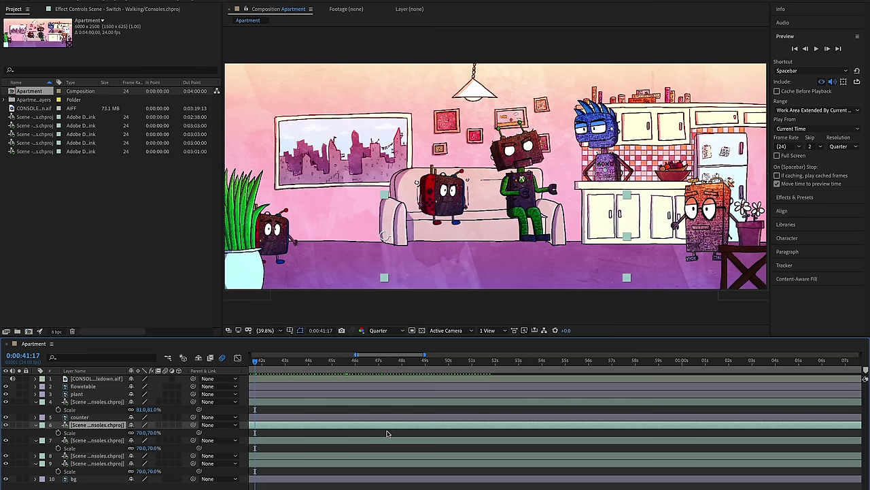
# - Play the preview from 0:00:41:17 and step by single frames to 0:00:45:16, where the walking Switch puppet has both feet down
pyautogui.press('space')
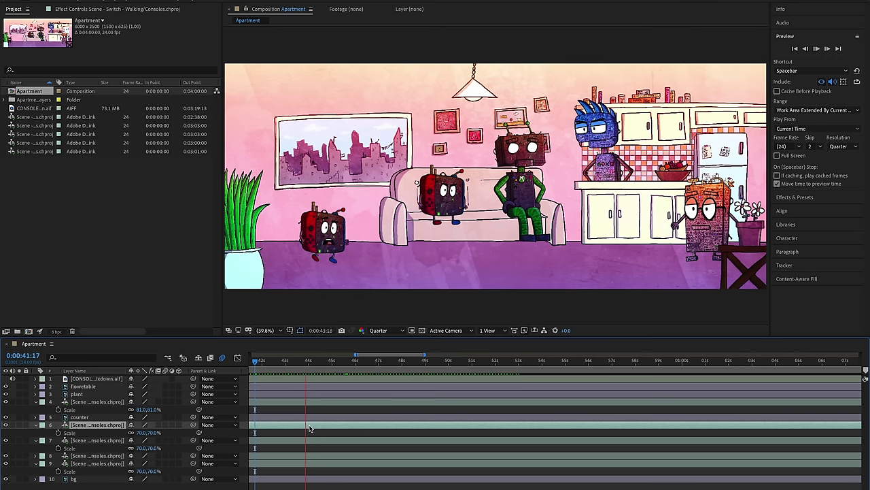
pyautogui.press('space')
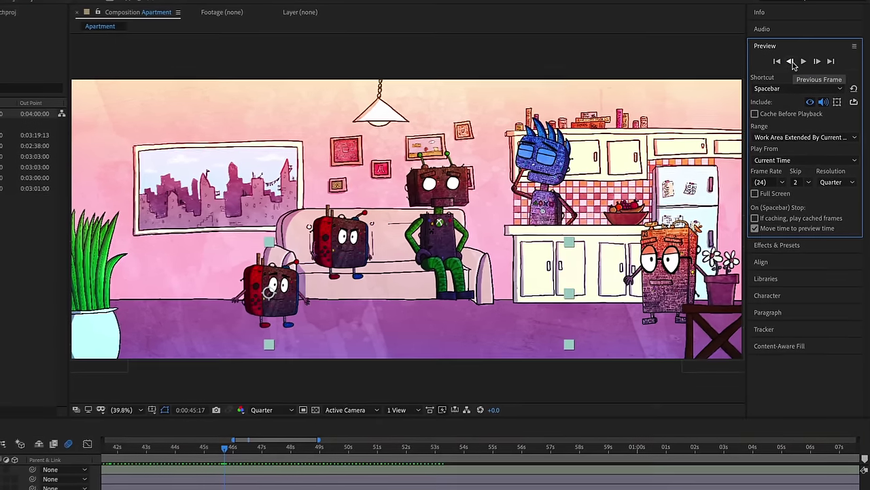
pyautogui.click(800, 55)
pyautogui.click(801, 55)
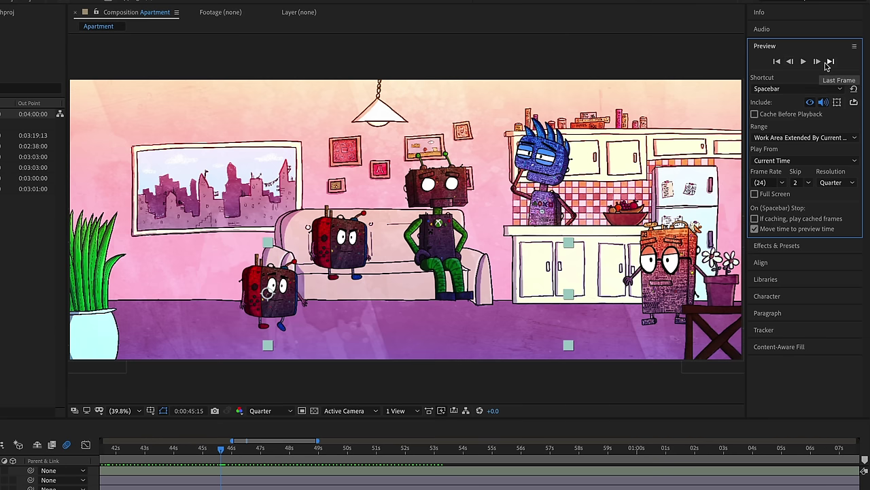
pyautogui.click(817, 61)
pyautogui.click(789, 62)
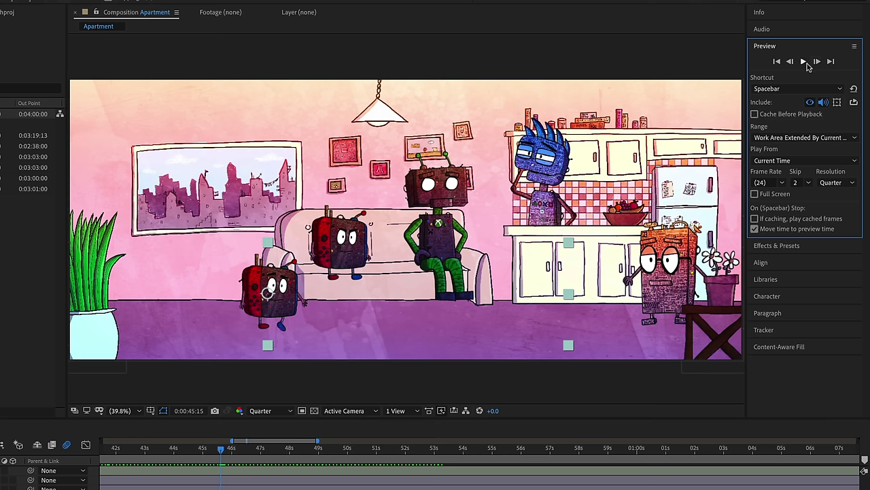
pyautogui.click(817, 62)
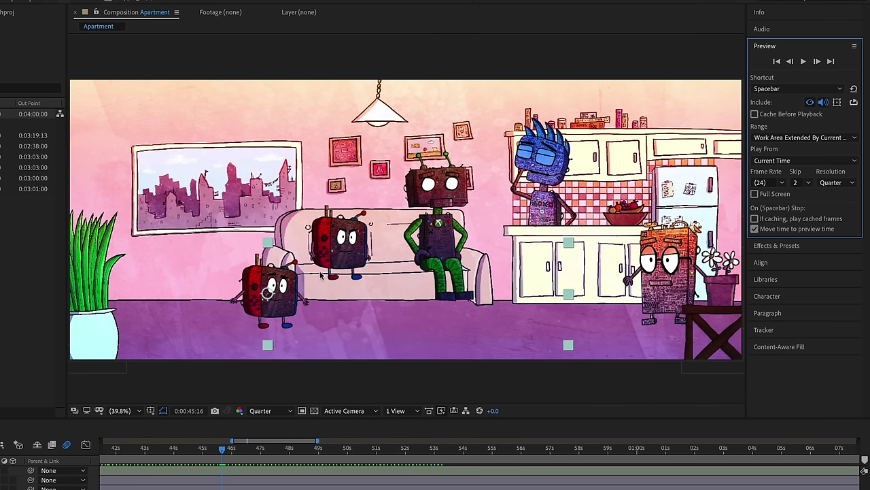
# - Compare the walking Switch puppet's pose on adjacent frames and trim the Switch - Walking layer's out point to 0:00:45:16
pyautogui.scroll(4, 320, 276)
pyautogui.scroll(-1, 231, 299)
pyautogui.moveTo(231, 299); pyautogui.dragTo(446, 166)
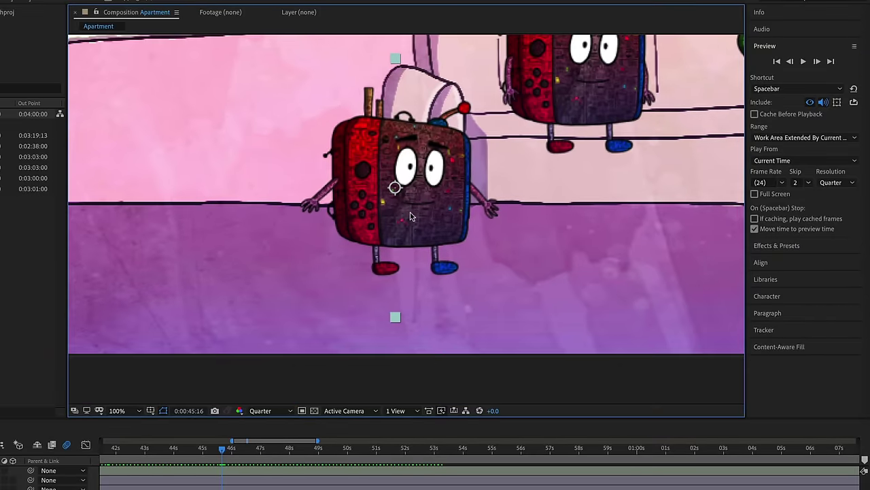
pyautogui.scroll(1, 410, 212)
pyautogui.moveTo(410, 212); pyautogui.dragTo(408, 255)
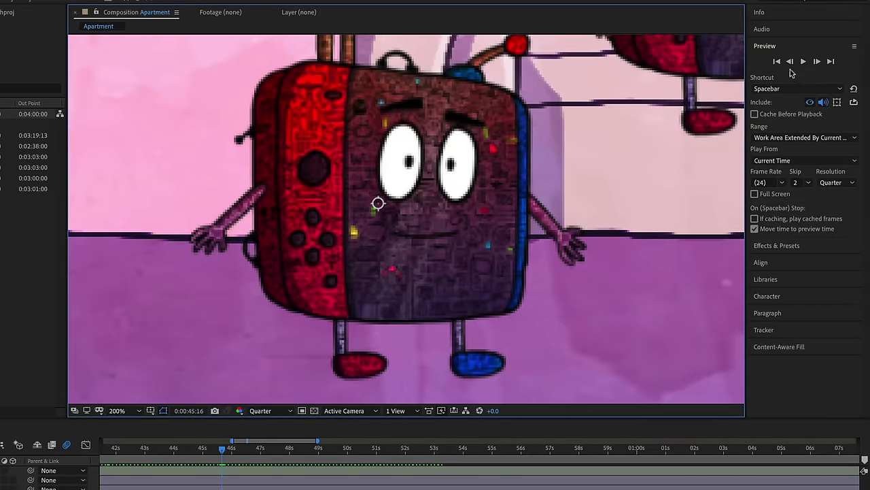
pyautogui.click(790, 61)
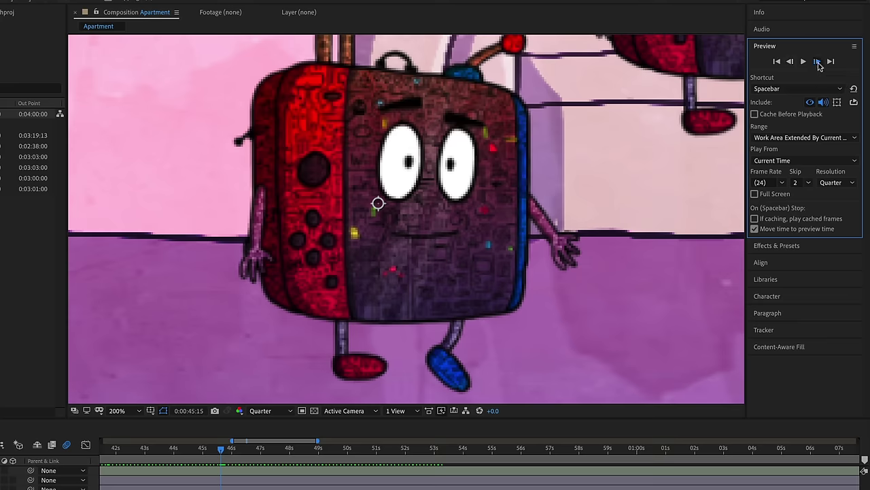
pyautogui.click(818, 63)
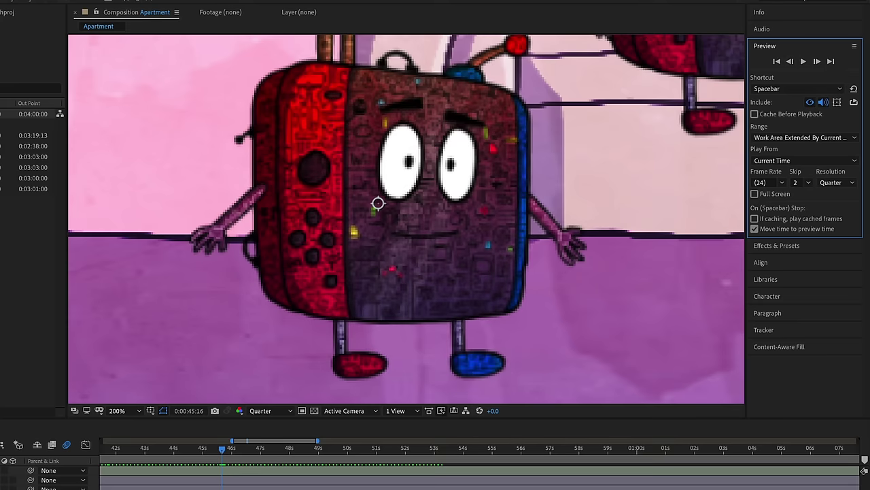
pyautogui.click(863, 470)
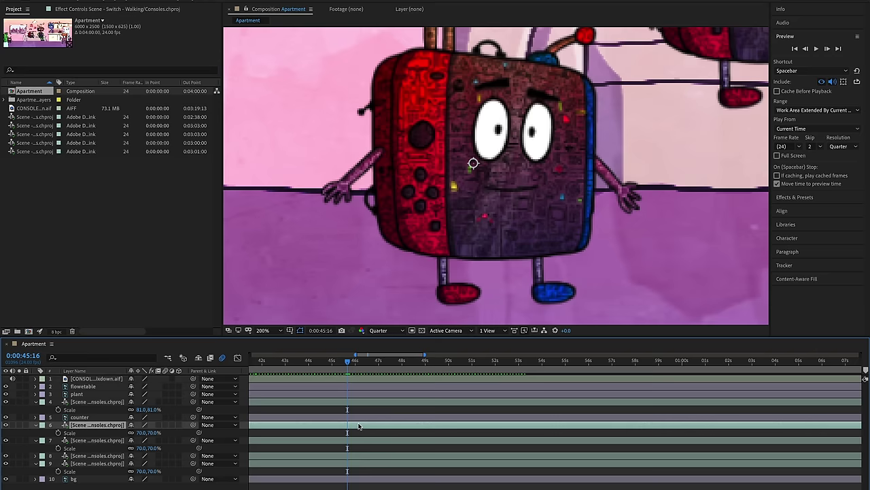
pyautogui.hotkey('alt', ']')
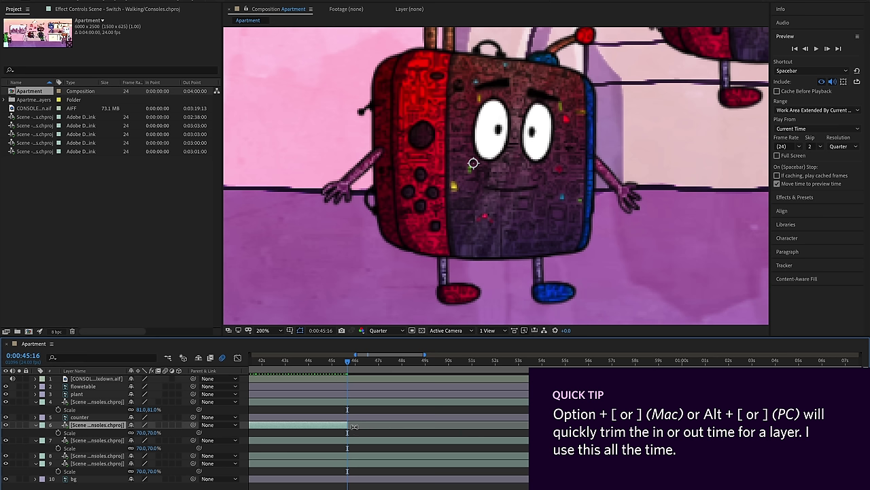
# - Trim the Switch - Sitting layer's in point to 0:00:45:16
pyautogui.click(352, 441)
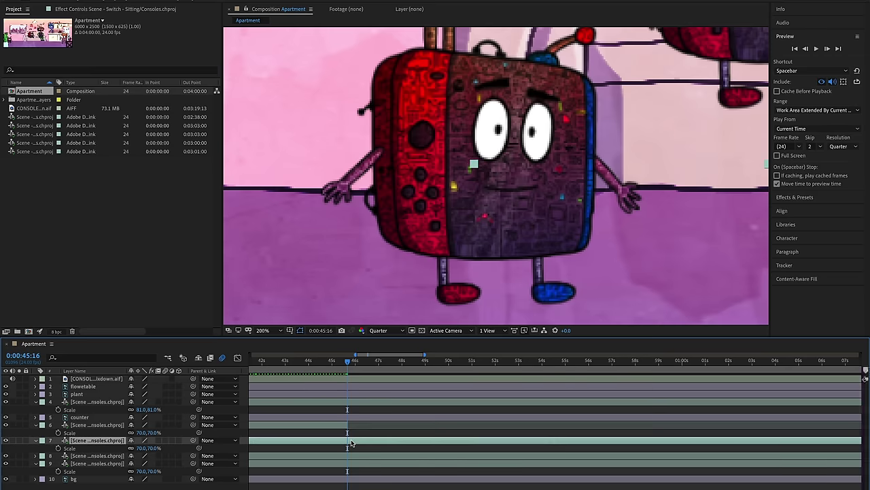
pyautogui.scroll(-2, 515, 223)
pyautogui.moveTo(545, 267); pyautogui.dragTo(491, 229)
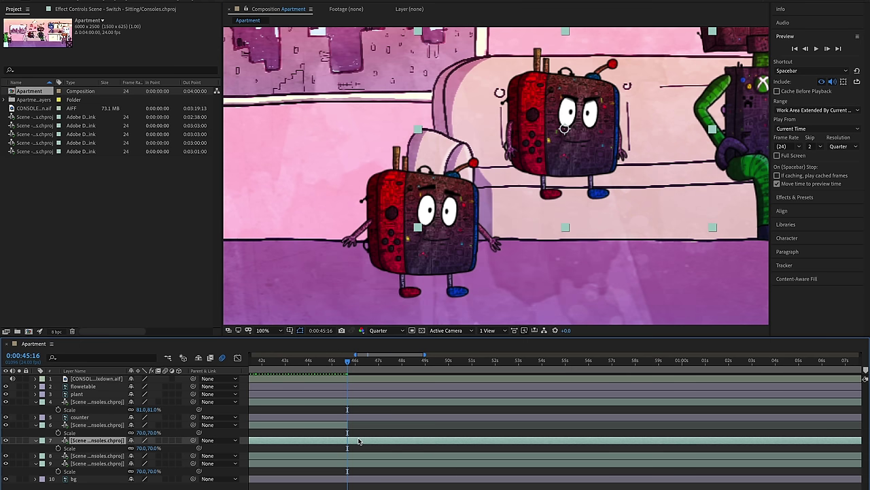
pyautogui.hotkey('alt', '[')
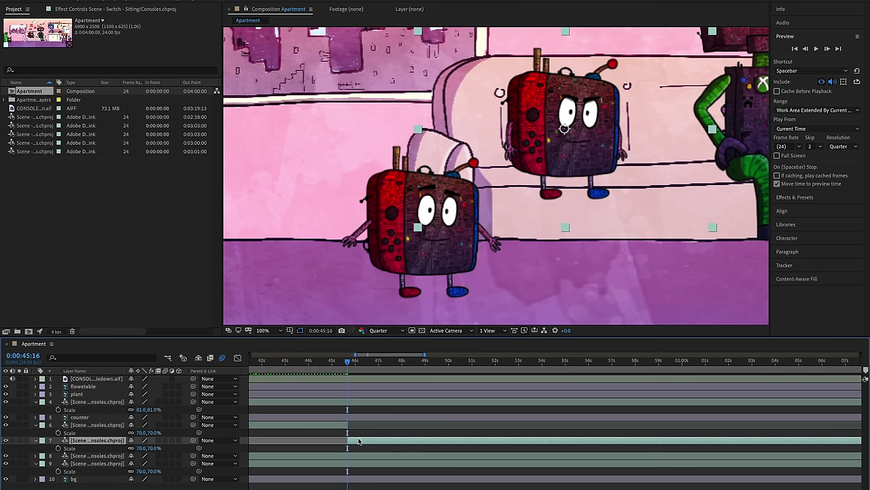
# - At 0:00:45:16, move the sitting Switch puppet off the couch and onto the walking Switch puppet on the floor
pyautogui.press('=')
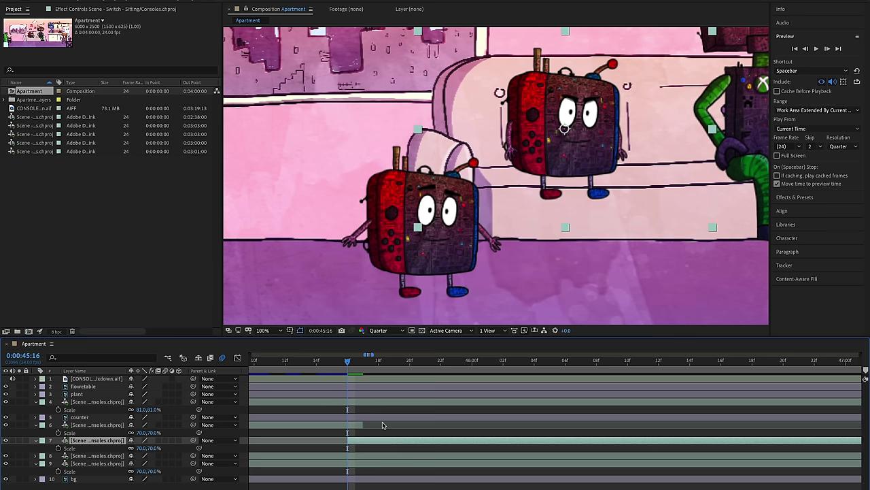
pyautogui.click(318, 361)
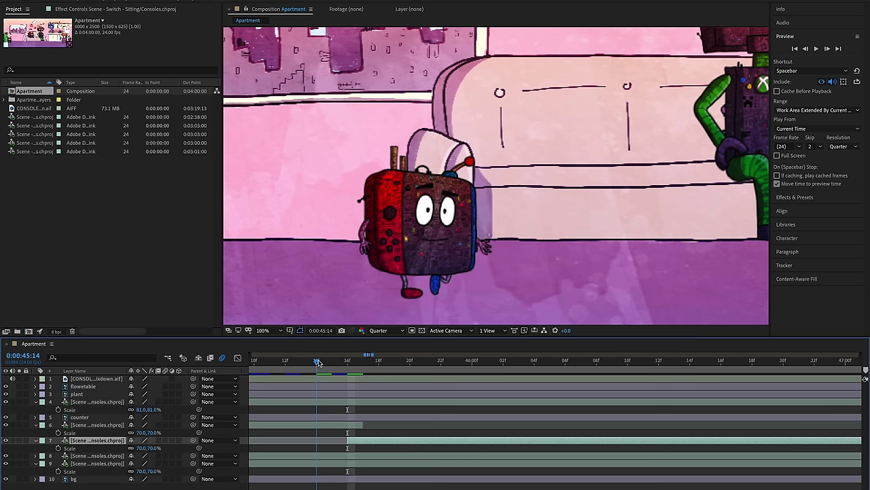
pyautogui.moveTo(318, 361); pyautogui.dragTo(366, 367)
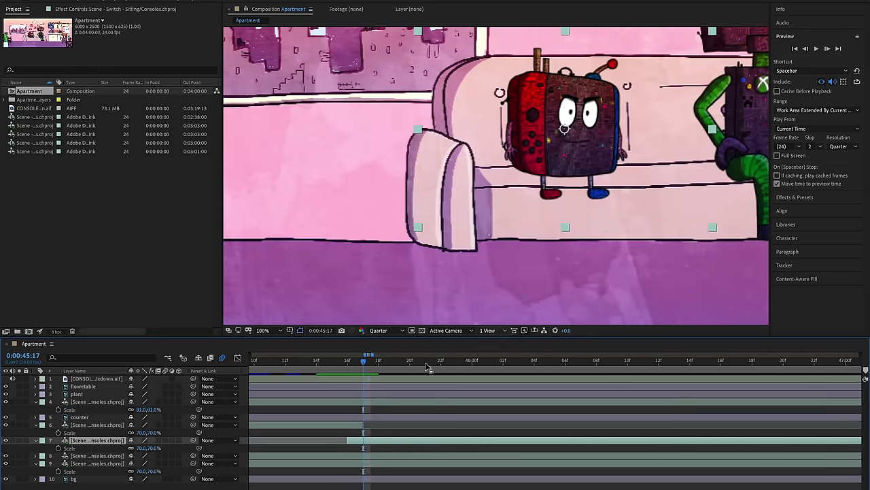
pyautogui.click(350, 367)
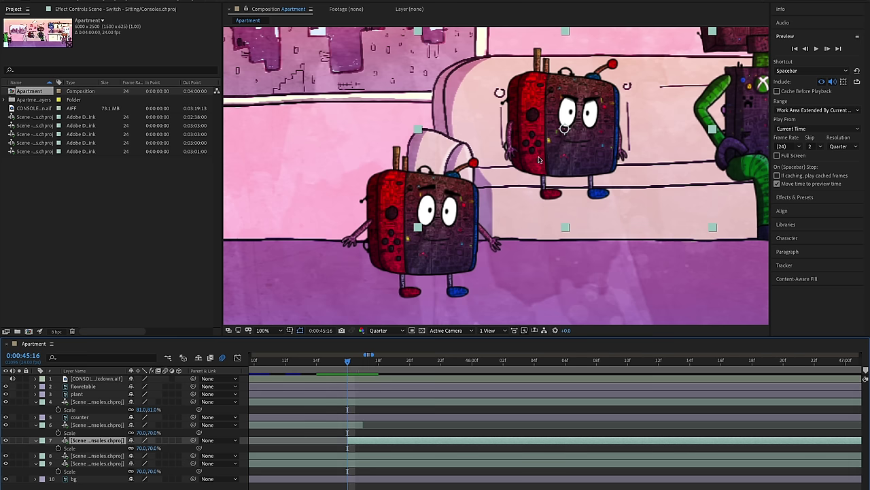
pyautogui.moveTo(565, 130); pyautogui.dragTo(416, 227)
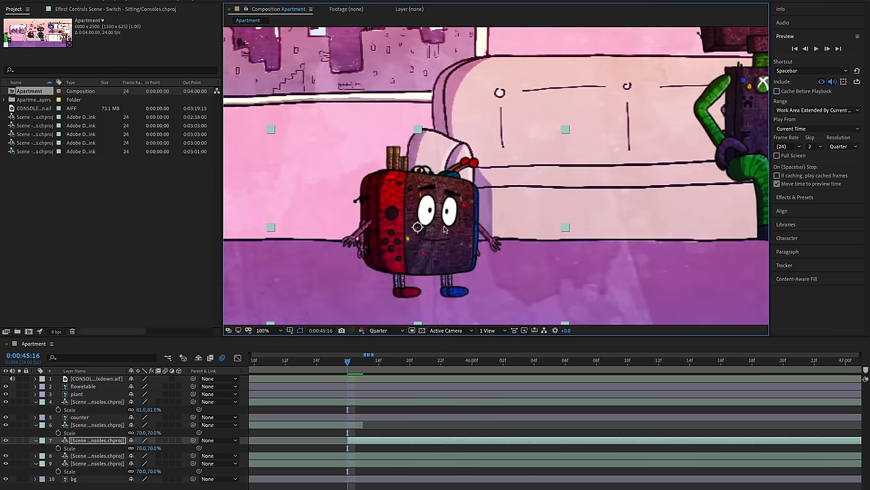
# - Nudge the Switch - Sitting layer horizontally until its body and feet line up with the walking puppet
pyautogui.scroll(2, 444, 229)
pyautogui.scroll(-1, 438, 180)
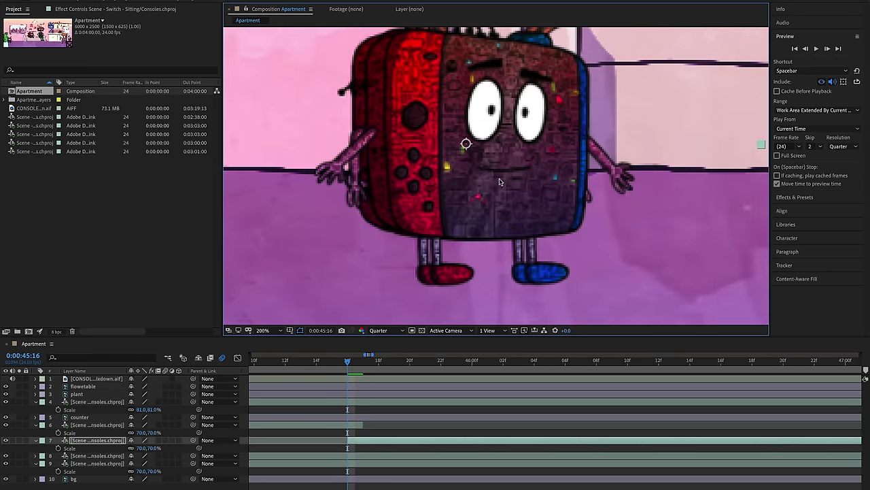
pyautogui.press('Right')
pyautogui.press('Right')
pyautogui.press('Right')
pyautogui.press('Right')
pyautogui.press('Right')
pyautogui.press('Right')
pyautogui.press('Right')
pyautogui.press('Right')
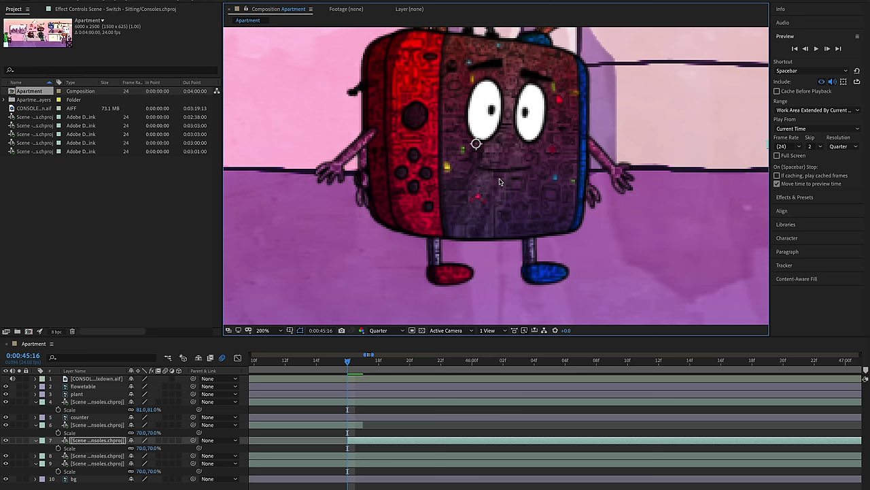
pyautogui.press('Right')
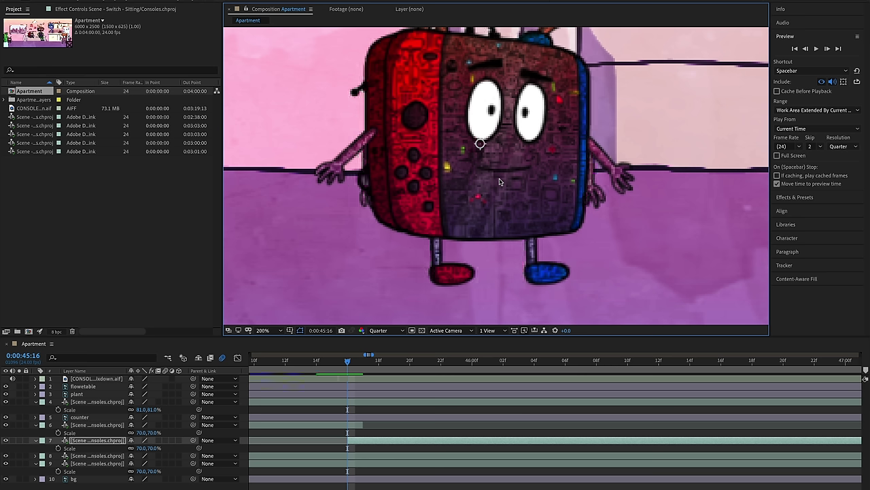
# - Trim the Switch - Walking layer to end where the Switch - Sitting layer begins, and preview the transition from 0:00:45:05
pyautogui.click(358, 426)
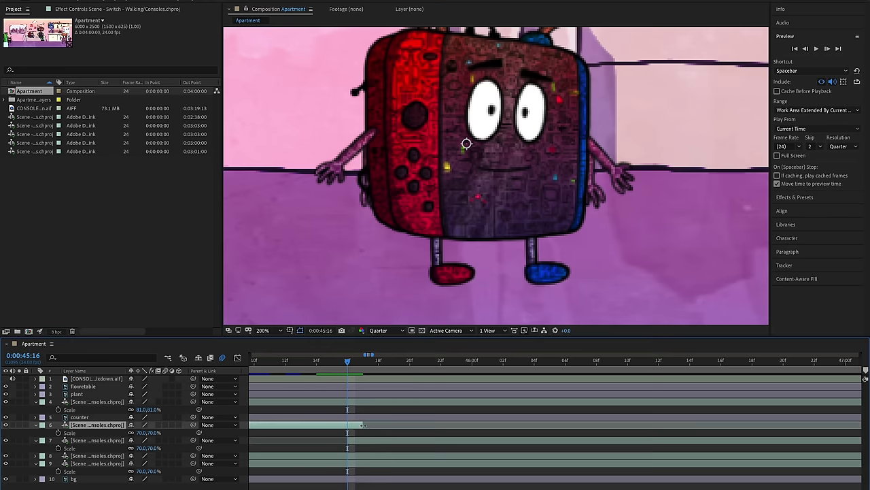
pyautogui.moveTo(362, 425); pyautogui.dragTo(348, 426)
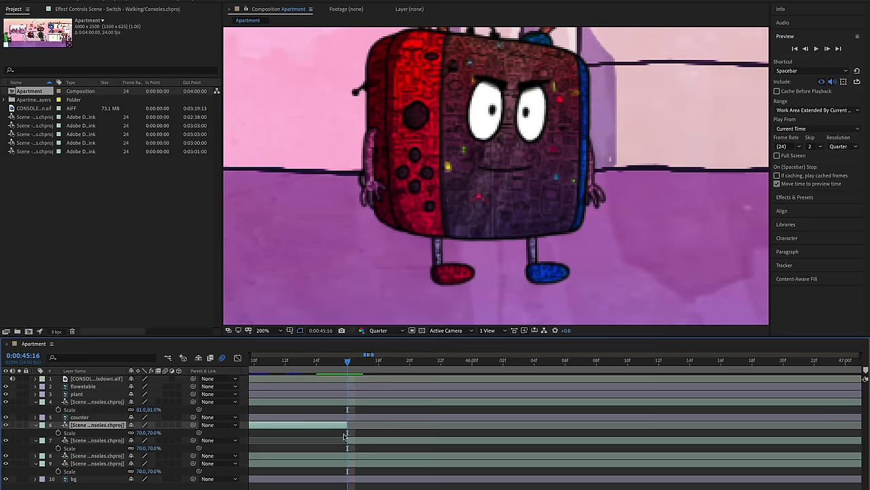
pyautogui.click(317, 361)
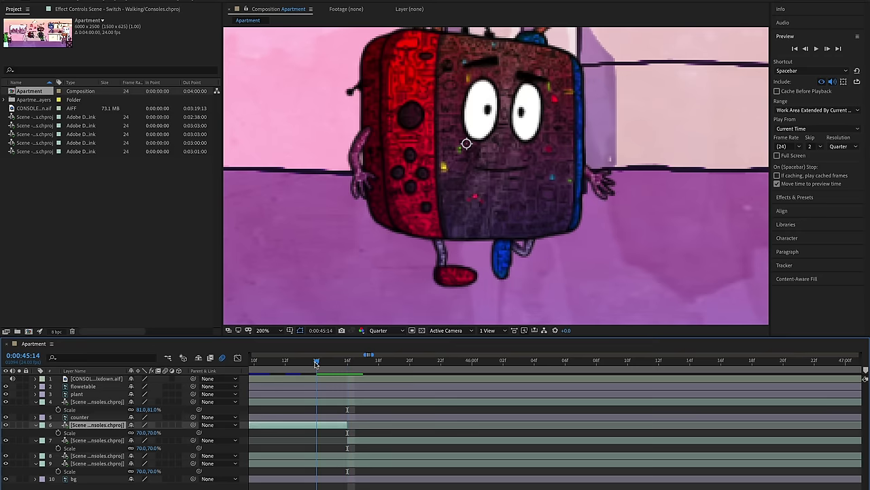
pyautogui.moveTo(318, 366)
pyautogui.mouseDown()
pyautogui.moveTo(350, 368)
pyautogui.moveTo(308, 369)
pyautogui.mouseUp()
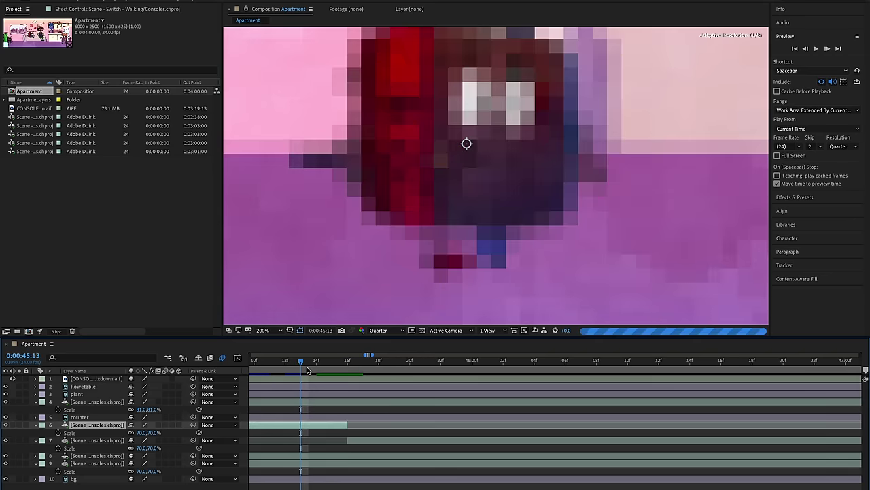
pyautogui.scroll(-2, 459, 221)
pyautogui.moveTo(269, 364)
pyautogui.mouseDown()
pyautogui.moveTo(257, 368)
pyautogui.moveTo(281, 373)
pyautogui.mouseUp()
pyautogui.press('-')
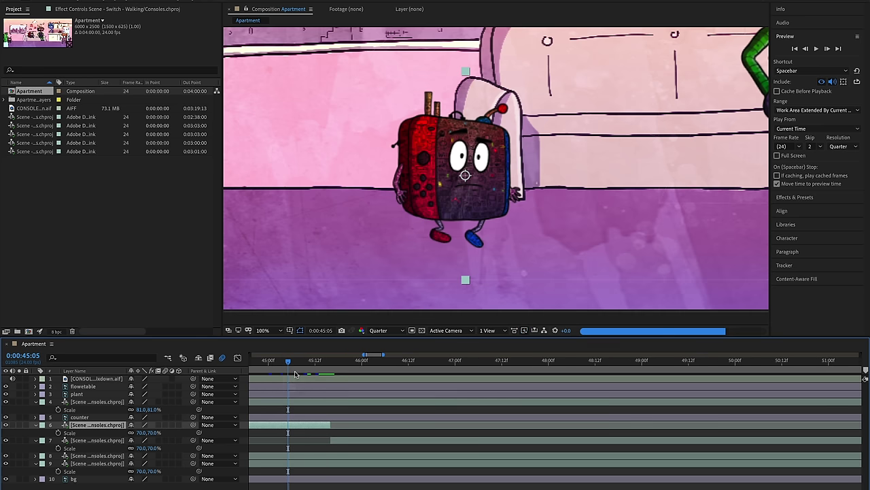
pyautogui.press('space')
pyautogui.press('space')
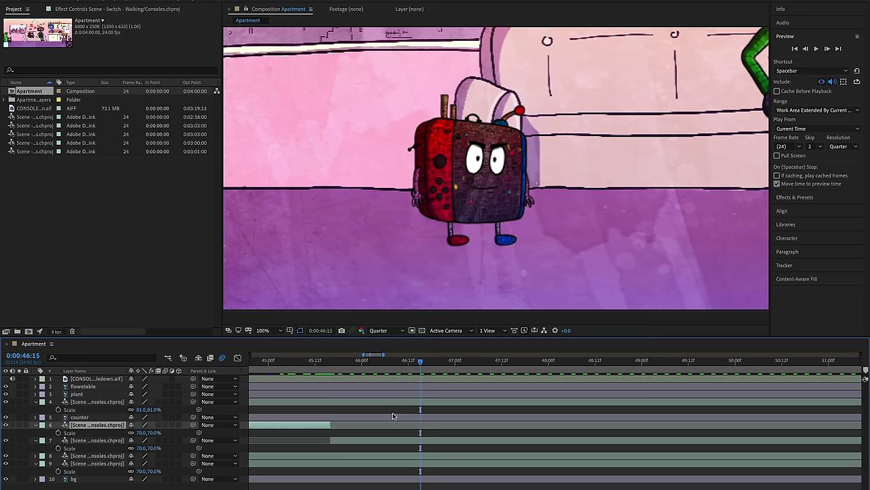
# - Play the whole apartment scene from 0:00:46:12 to find where the Switch should jump, and park at 0:00:50:16
pyautogui.press('-')
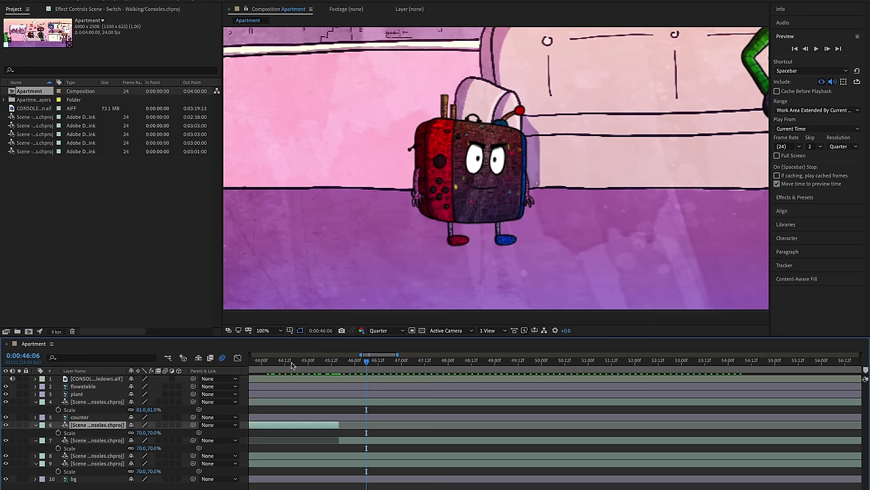
pyautogui.click(272, 362)
pyautogui.moveTo(272, 362); pyautogui.dragTo(378, 362)
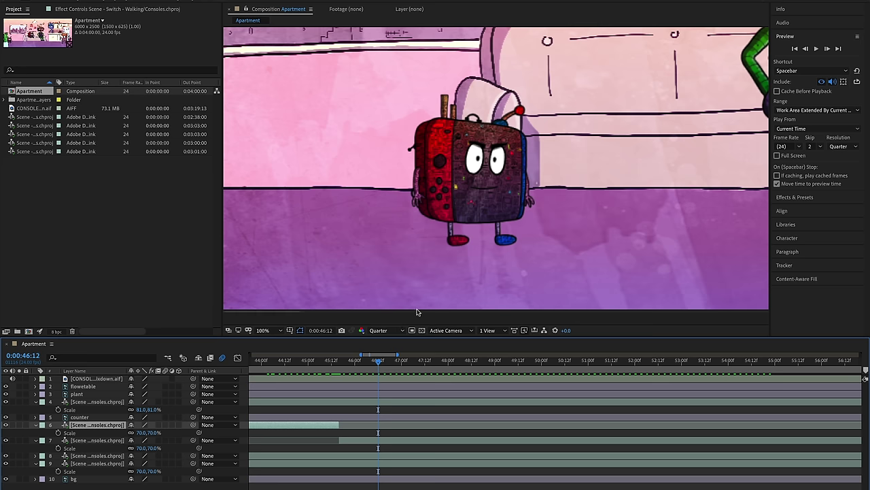
pyautogui.scroll(-3, 490, 278)
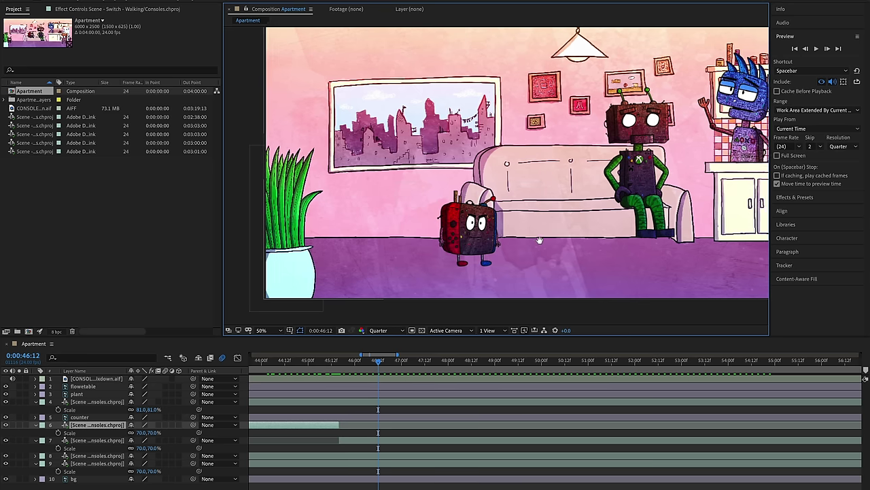
pyautogui.press('space')
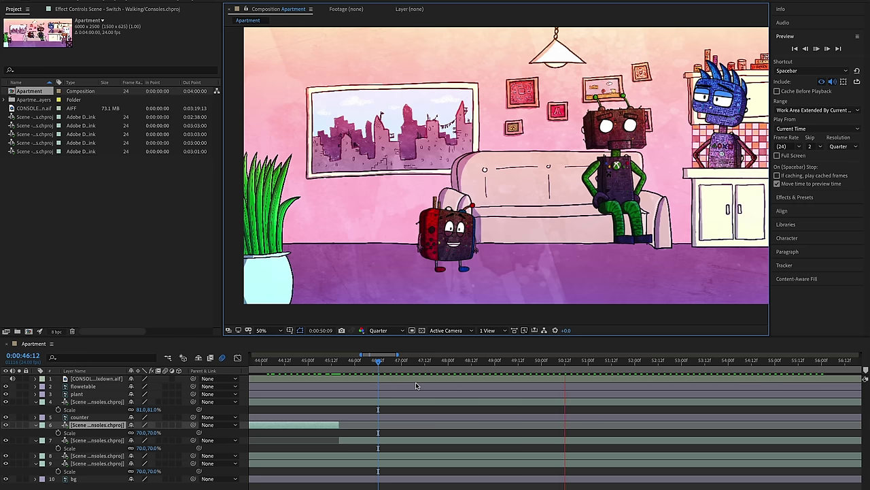
pyautogui.press('space')
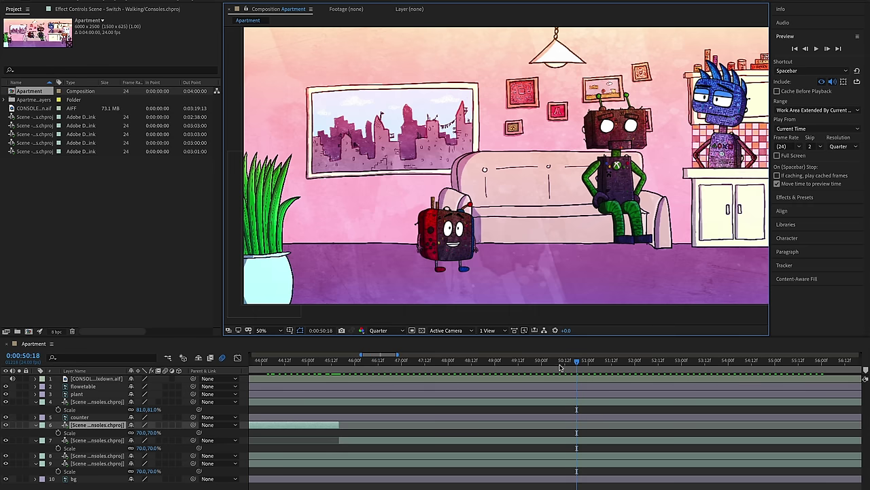
pyautogui.press('=')
pyautogui.moveTo(577, 363); pyautogui.dragTo(572, 365)
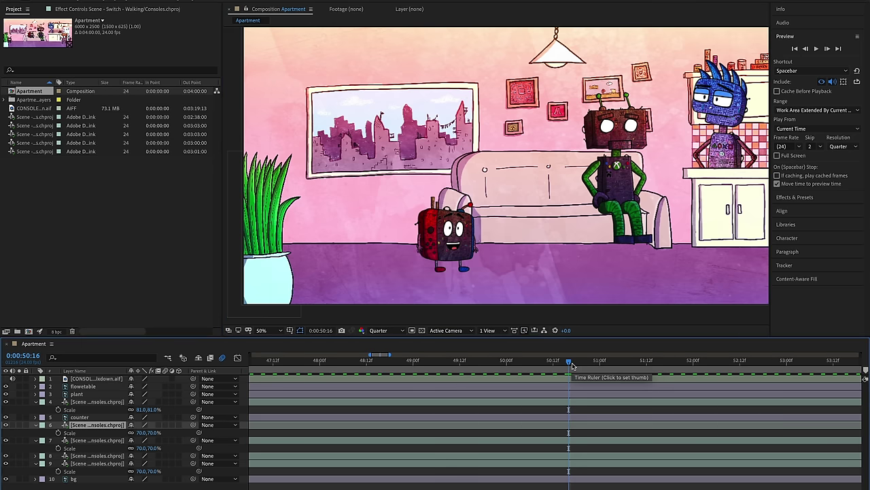
# - Keyframe the Switch - Sitting layer's Position at 0:00:50:16 and raise the puppet to 1795.1, 1349.1 at 0:00:51:00
pyautogui.click(571, 440)
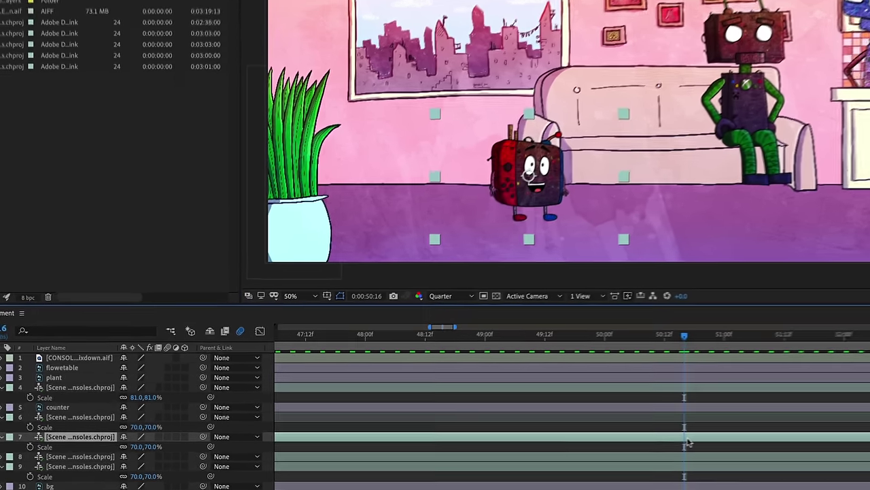
pyautogui.press('p')
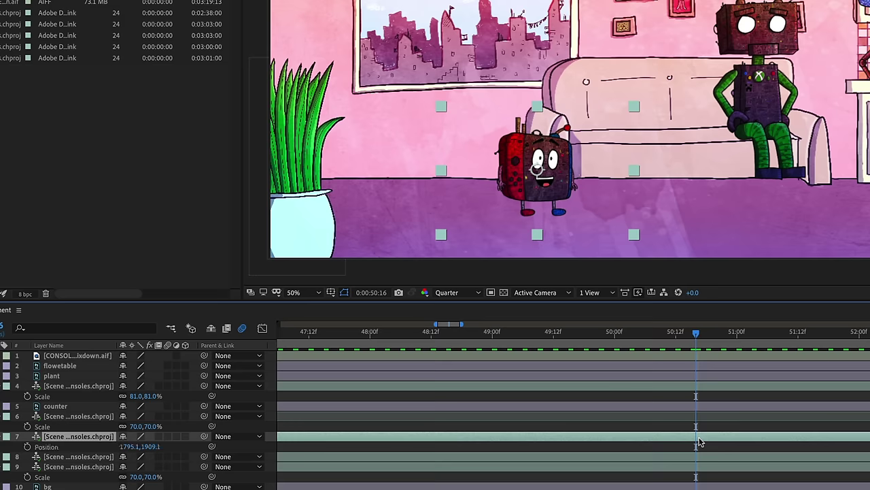
pyautogui.click(27, 446)
pyautogui.moveTo(695, 333); pyautogui.dragTo(738, 335)
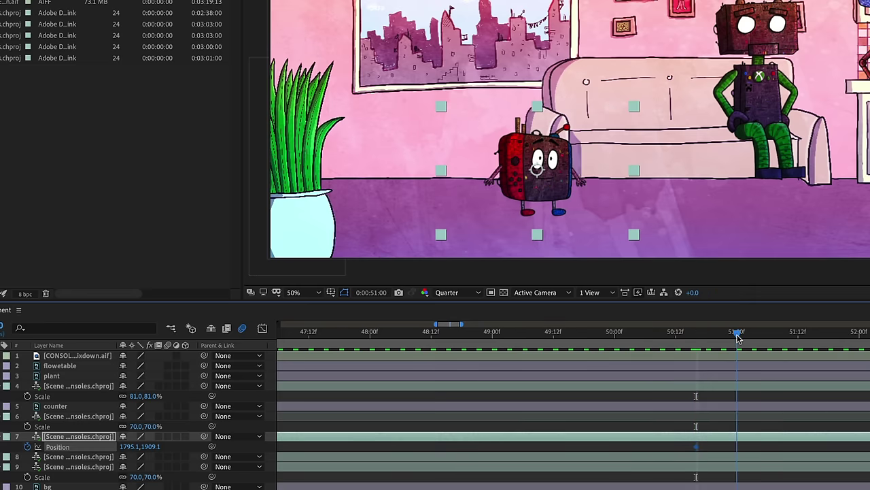
pyautogui.moveTo(564, 198); pyautogui.dragTo(567, 115)
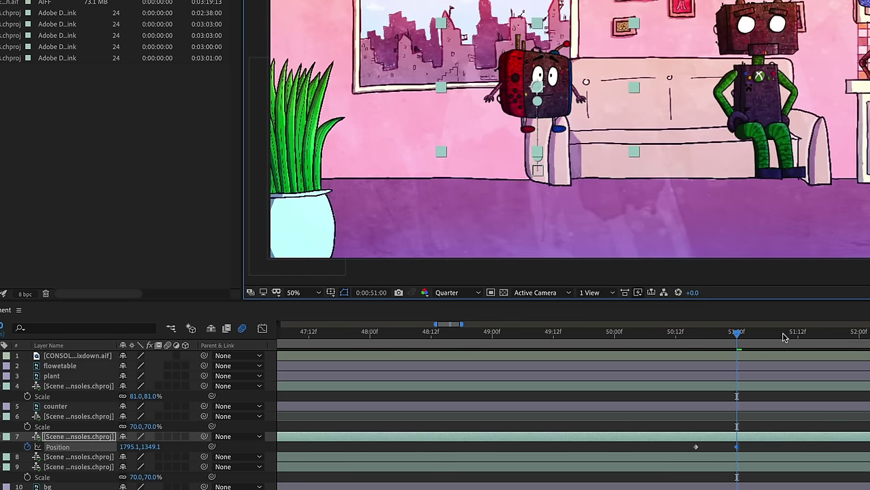
# - Copy the first Position keyframe to 0:00:51:09 so the Switch lands back at 1795.1, 1909.1
pyautogui.click(782, 335)
pyautogui.moveTo(557, 100); pyautogui.dragTo(558, 179)
pyautogui.hotkey('ctrl', 'z')
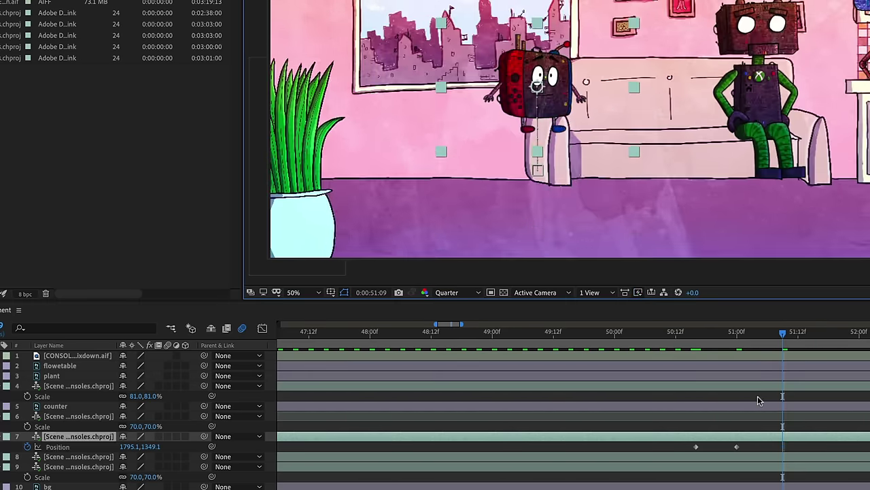
pyautogui.click(693, 447)
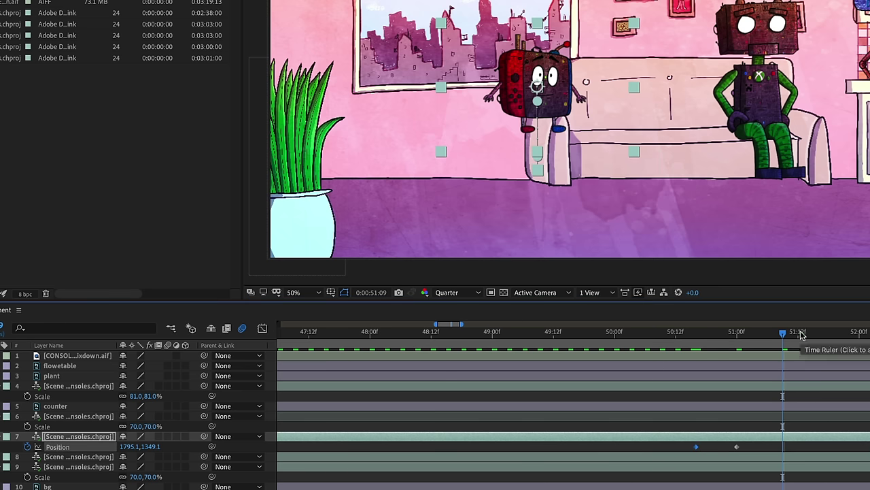
pyautogui.hotkey('ctrl', 'v')
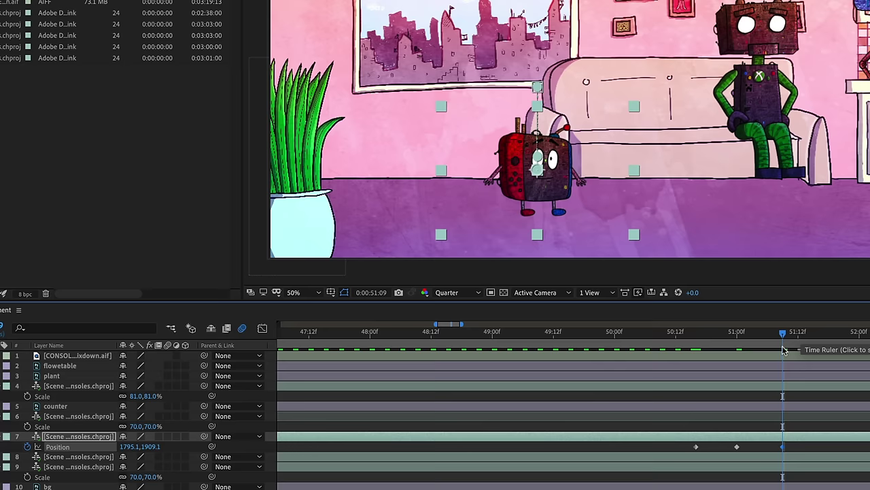
# - Preview the jump from 0:00:50:12 and apply Easy Ease to all three Position keyframes
pyautogui.click(675, 333)
pyautogui.press('space')
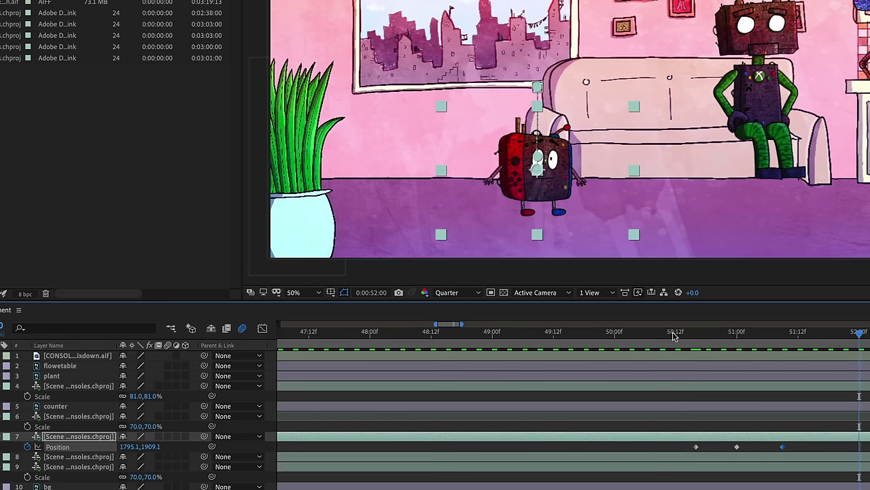
pyautogui.press('space')
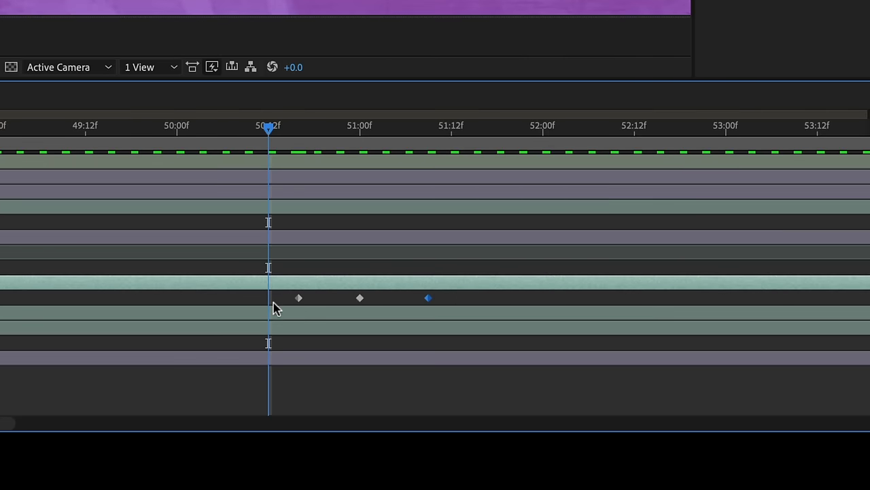
pyautogui.moveTo(280, 295); pyautogui.dragTo(435, 303)
pyautogui.rightClick(430, 300)
pyautogui.moveTo(507, 416)
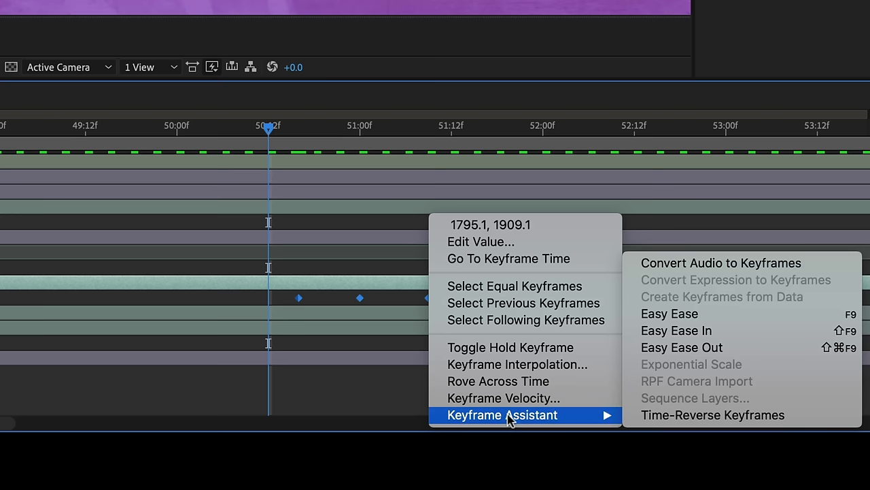
pyautogui.click(652, 317)
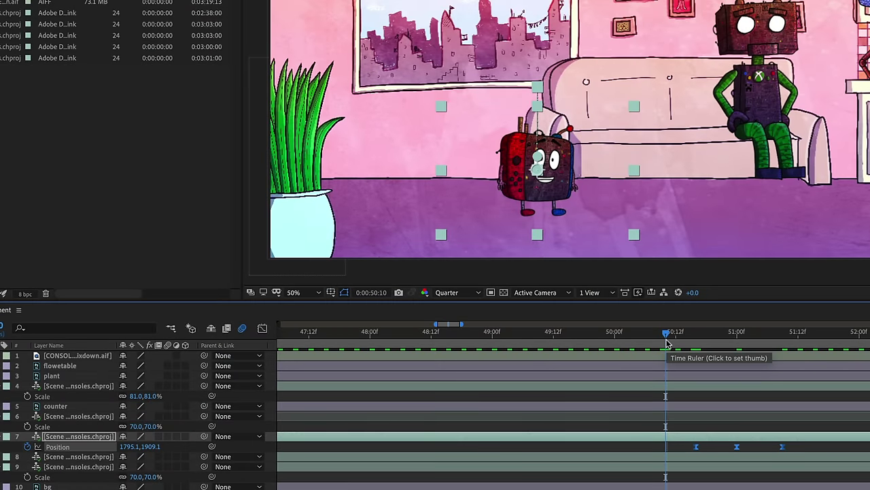
# - Preview the eased jump, try moving the last Position keyframe slightly earlier, and undo that move
pyautogui.press('space')
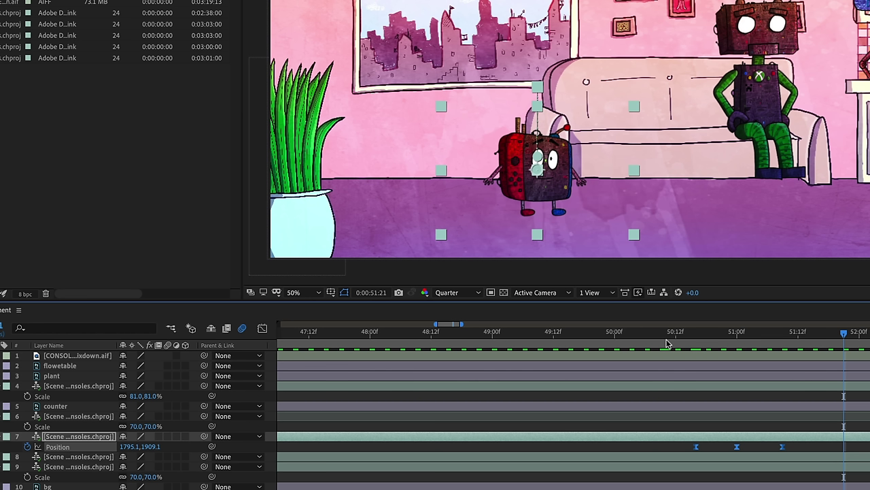
pyautogui.press('space')
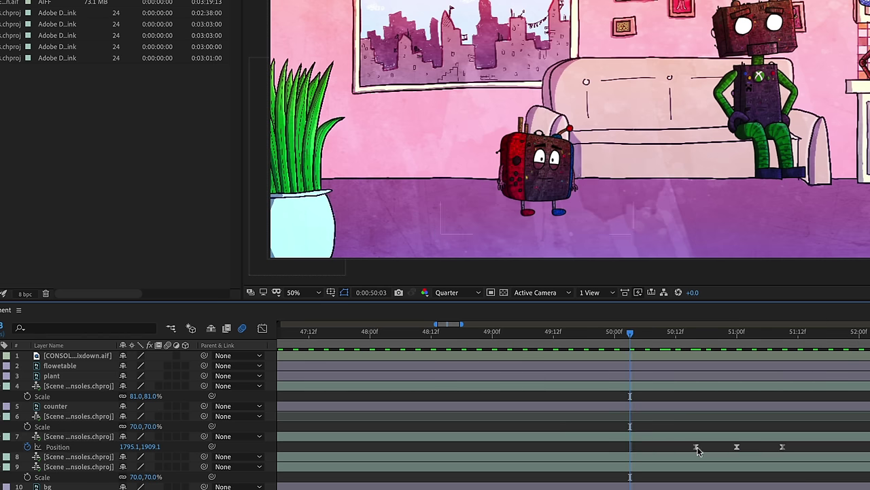
pyautogui.moveTo(782, 446)
pyautogui.mouseDown()
pyautogui.moveTo(812, 447)
pyautogui.moveTo(708, 448)
pyautogui.moveTo(838, 451)
pyautogui.moveTo(773, 446)
pyautogui.mouseUp()
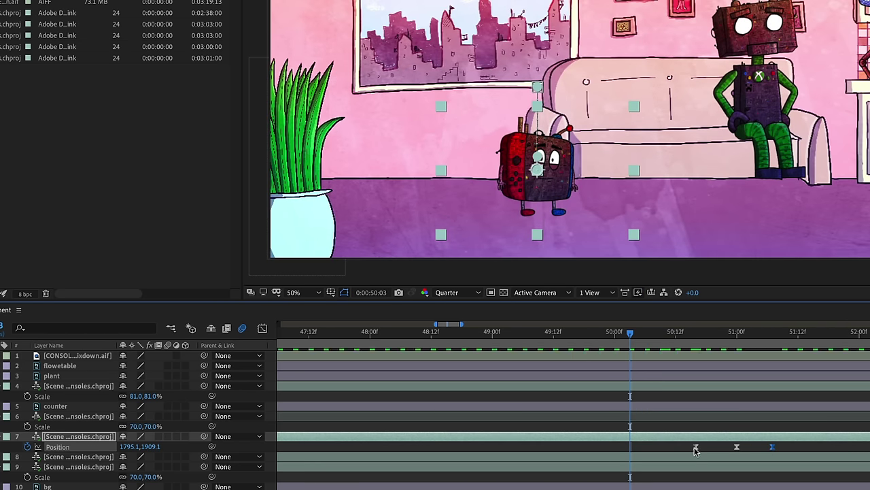
pyautogui.hotkey('ctrl', 'z')
pyautogui.click(859, 333)
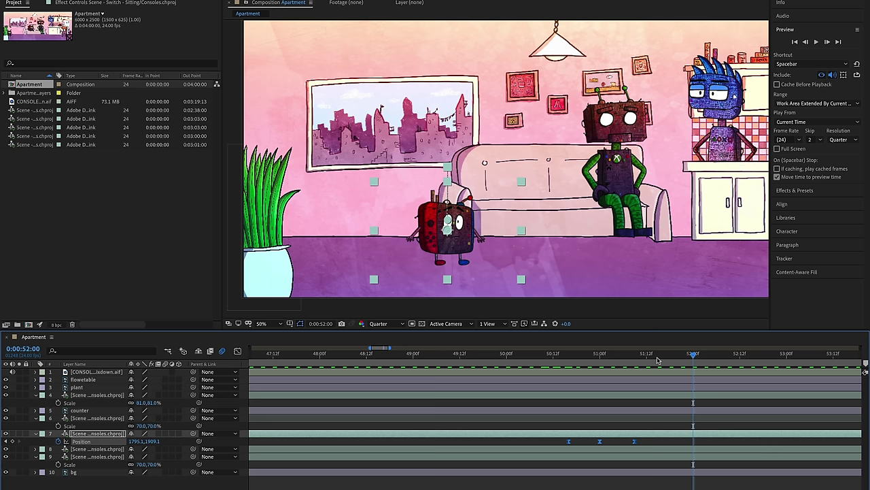
# - Find where the Switch puppet starts its jump to the couch and add a Position keyframe at 0:00:53:00
pyautogui.press('space')
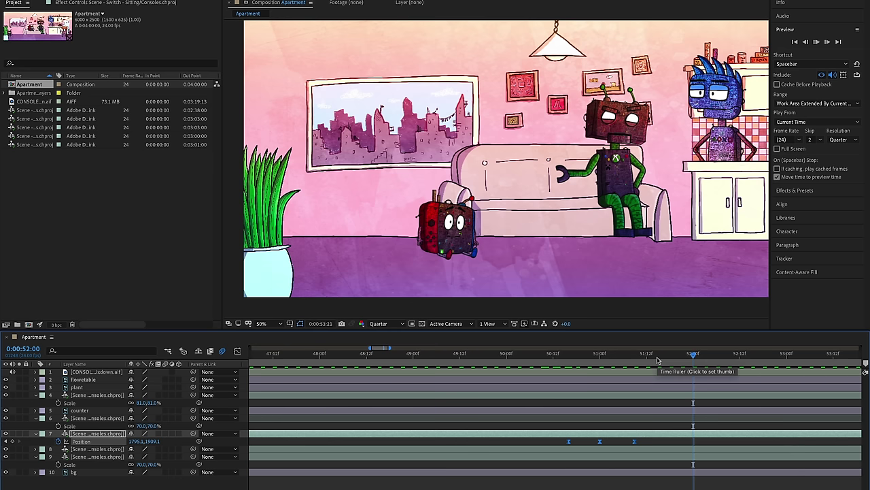
pyautogui.press('space')
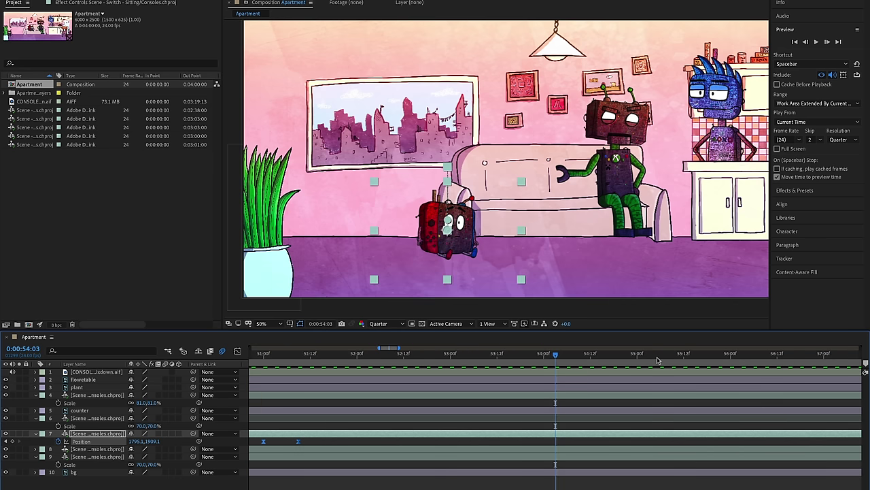
pyautogui.click(450, 354)
pyautogui.click(401, 354)
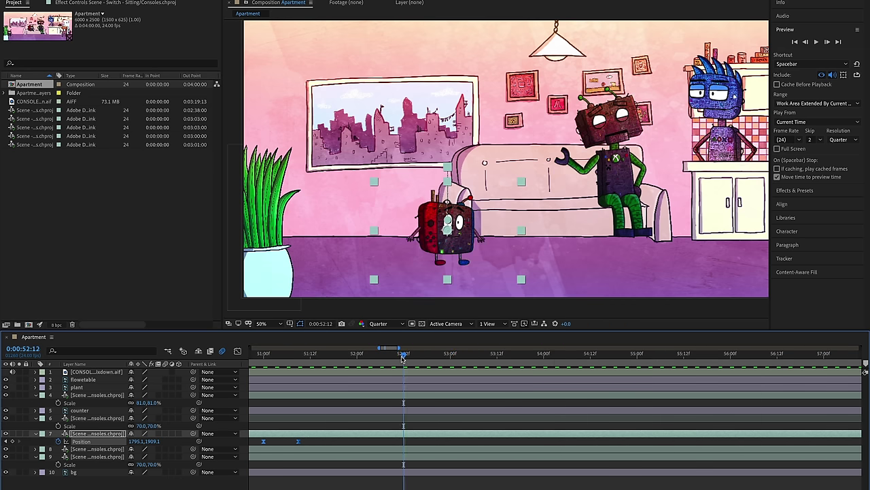
pyautogui.click(435, 354)
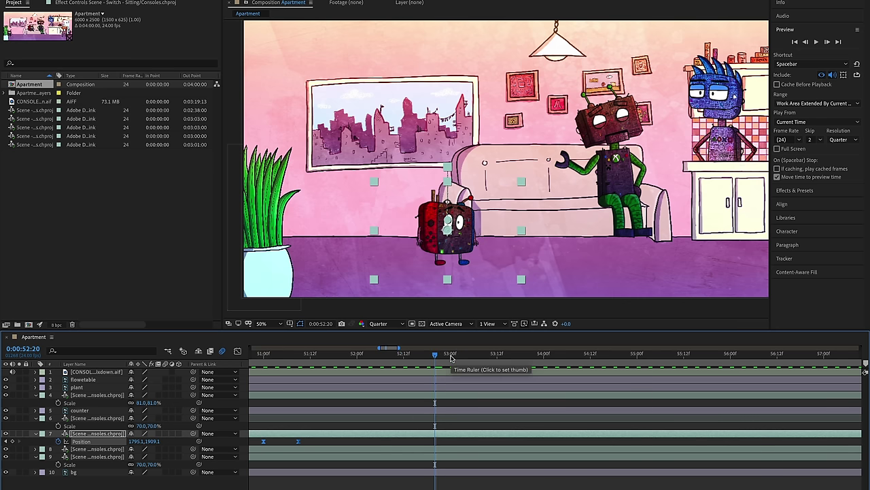
pyautogui.click(451, 354)
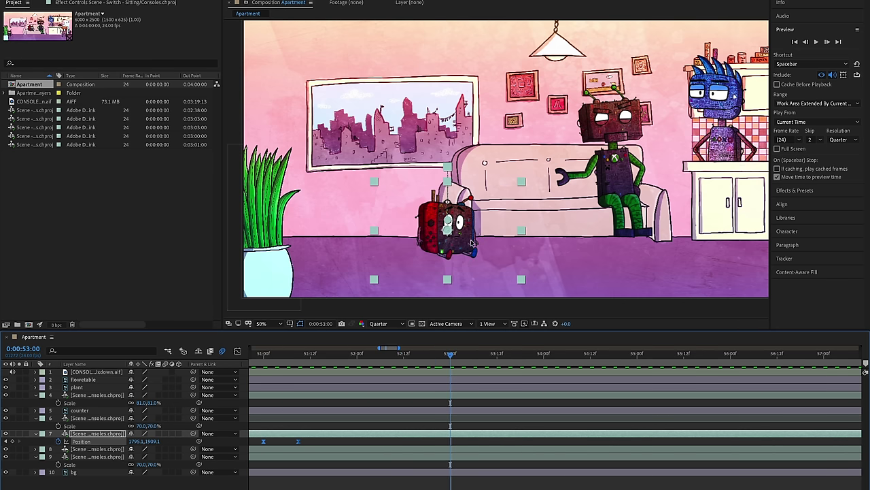
pyautogui.scroll(2, 534, 244)
pyautogui.scroll(-2, 567, 231)
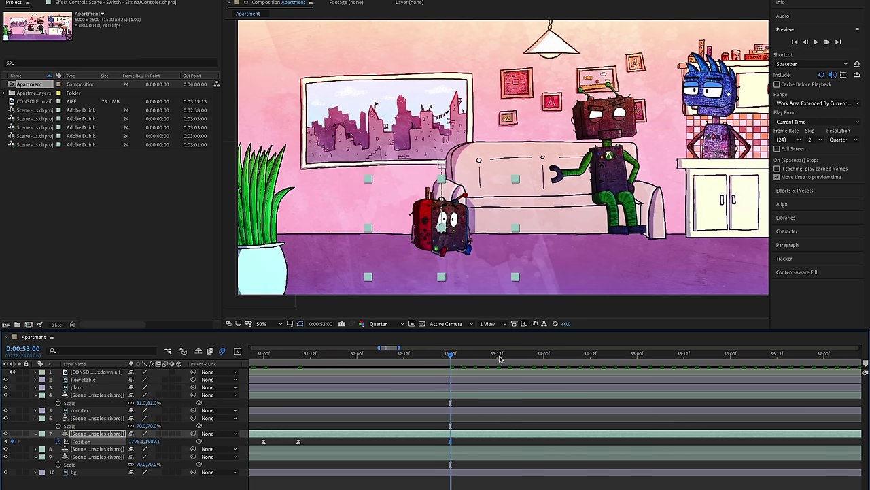
# - Move the Switch onto the couch at 2407.1, 1449.2 with a Position keyframe at 0:00:53:13, and preview the jump
pyautogui.click(501, 355)
pyautogui.moveTo(458, 249); pyautogui.dragTo(522, 195)
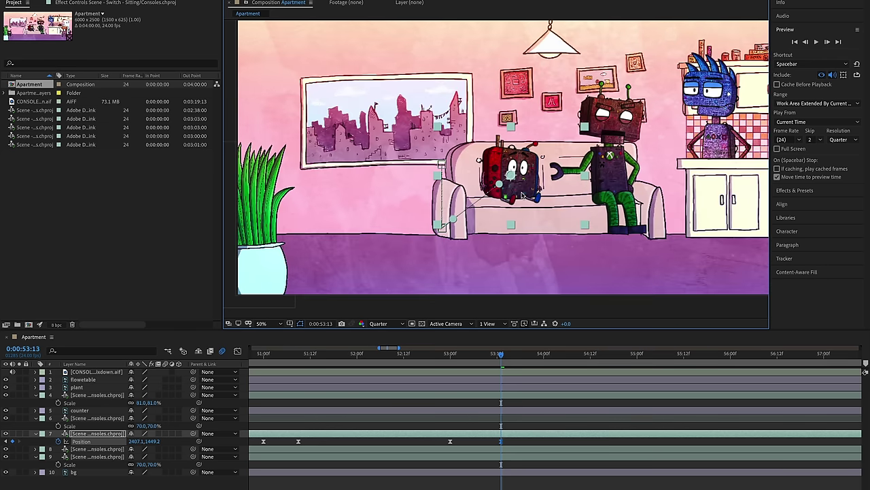
pyautogui.click(419, 354)
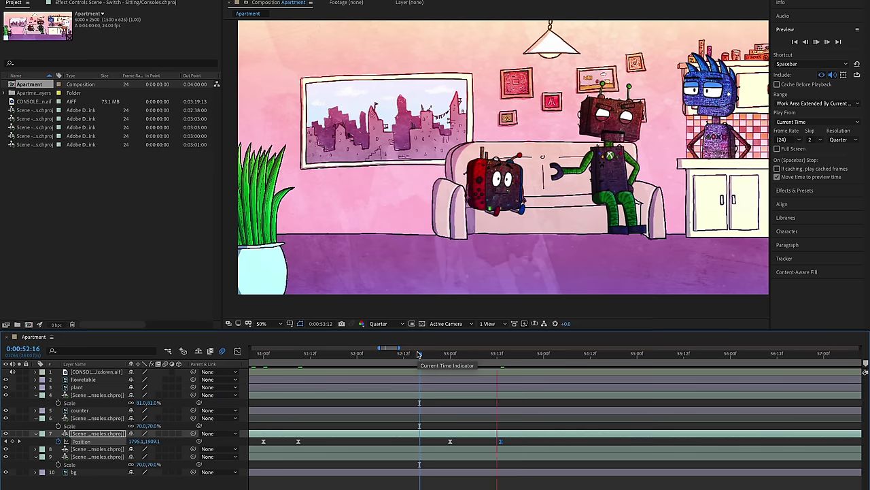
pyautogui.press('space')
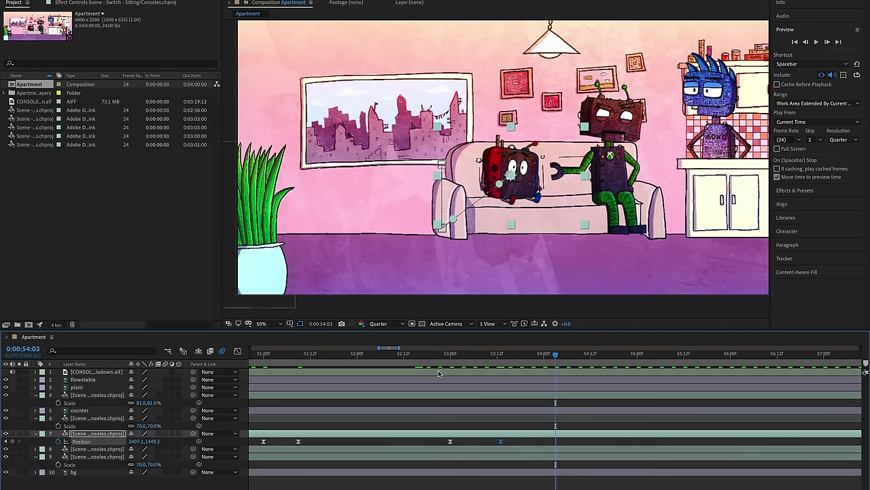
# - Move the couch jump's starting Position keyframe earlier to 0:00:52:18
pyautogui.click(411, 361)
pyautogui.moveTo(449, 441); pyautogui.dragTo(427, 442)
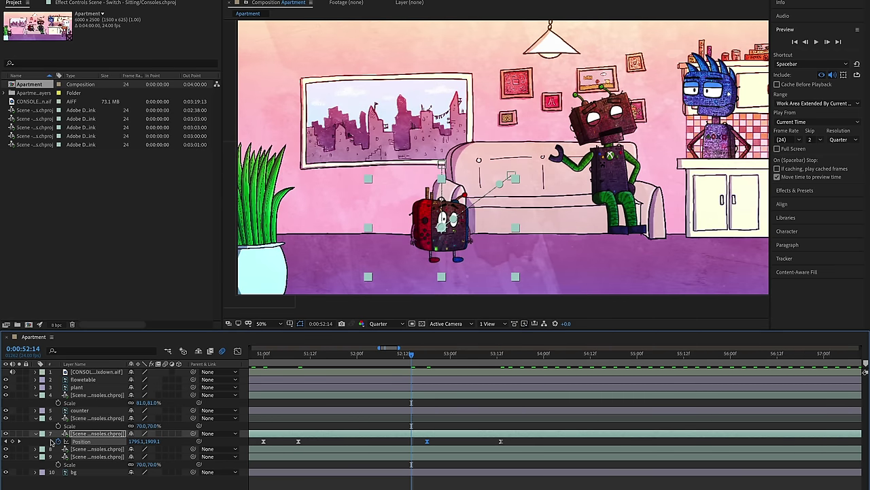
pyautogui.click(19, 441)
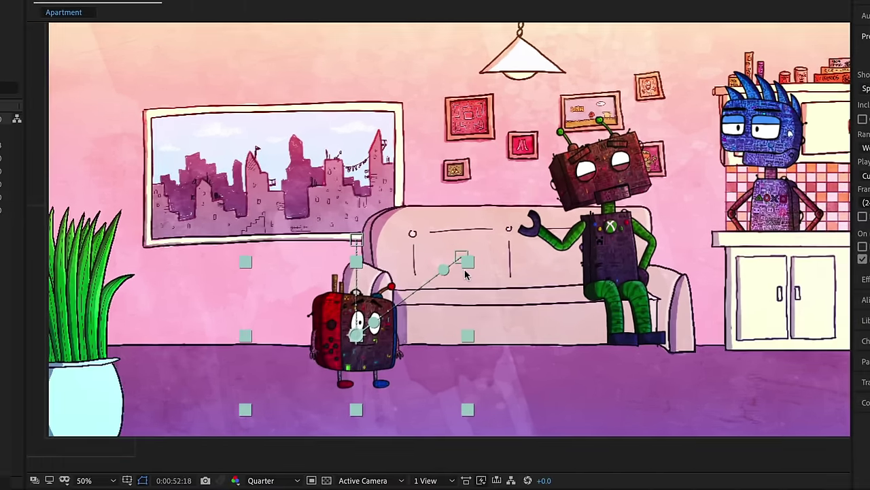
# - Bend the straight motion path to the couch into an upward arc with both keyframes' handles, and preview it
pyautogui.scroll(2, 465, 274)
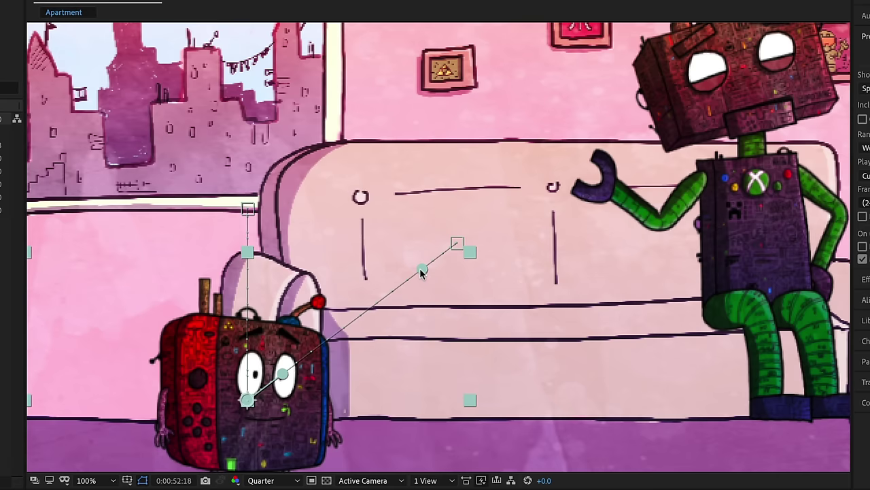
pyautogui.moveTo(421, 270); pyautogui.dragTo(290, 142)
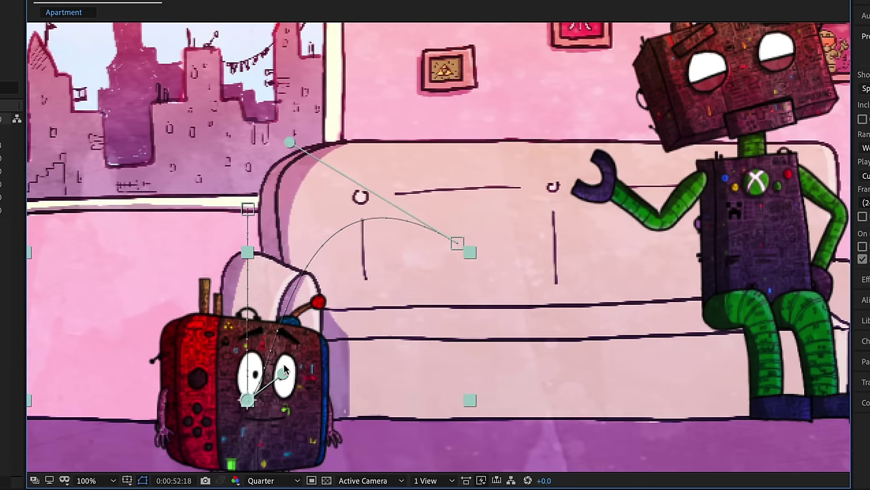
pyautogui.moveTo(284, 374); pyautogui.dragTo(270, 270)
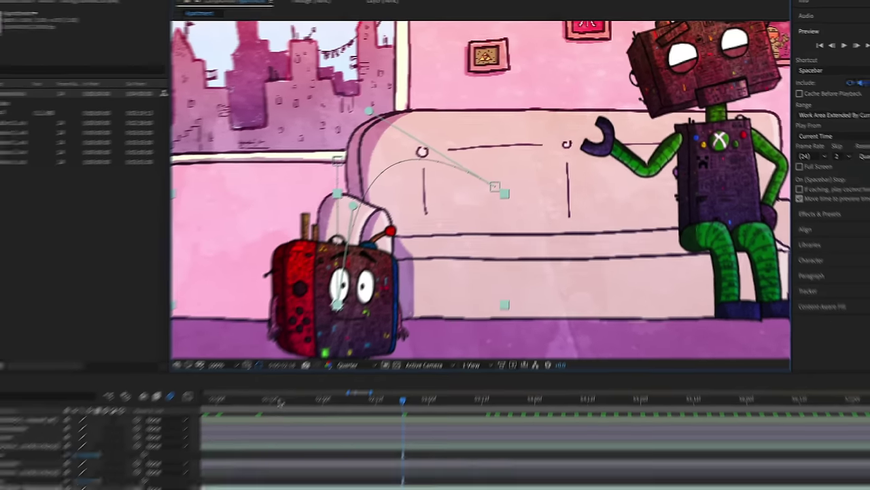
pyautogui.click(319, 354)
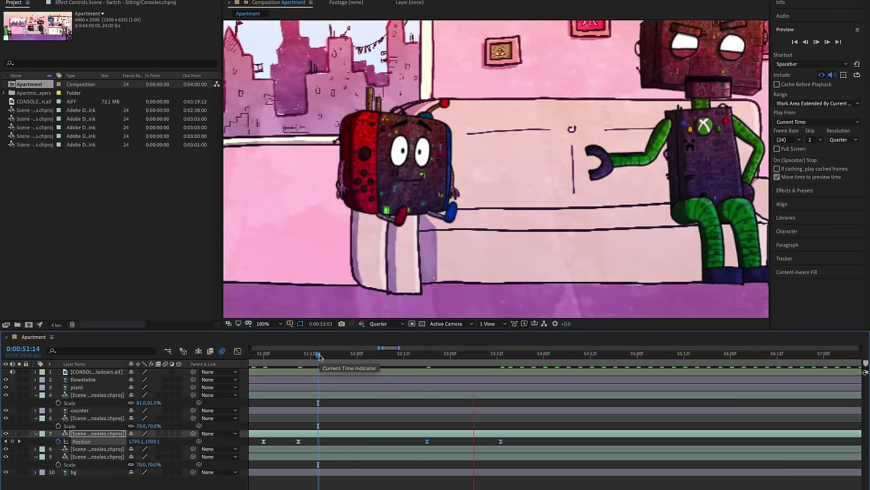
pyautogui.press('space')
# - Reshape the jump arc so the Switch rises higher and drops onto the couch, and preview it from 0:00:52:10
pyautogui.moveTo(420, 355); pyautogui.dragTo(463, 353)
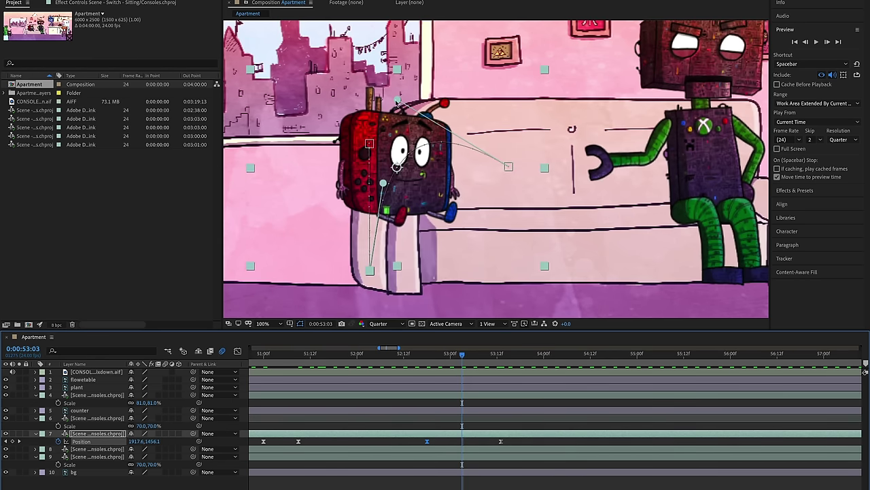
pyautogui.moveTo(400, 102); pyautogui.dragTo(446, 118)
pyautogui.scroll(-3, 446, 118)
pyautogui.scroll(2, 520, 382)
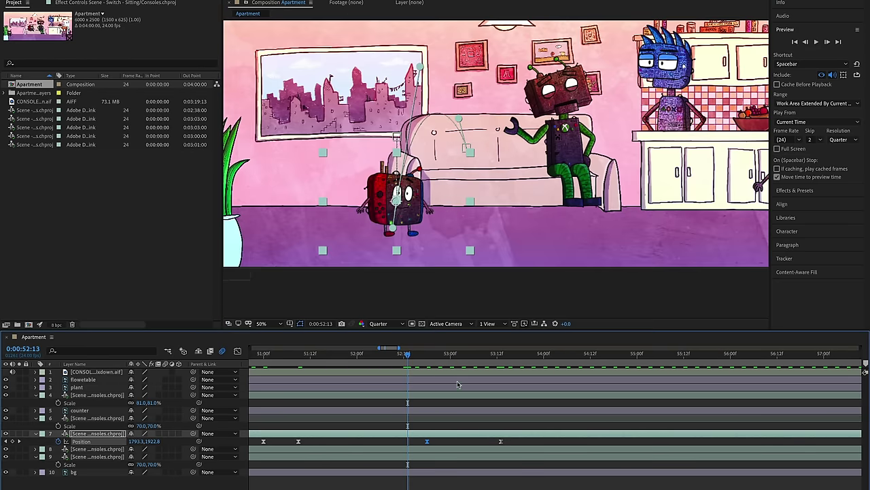
pyautogui.click(421, 68)
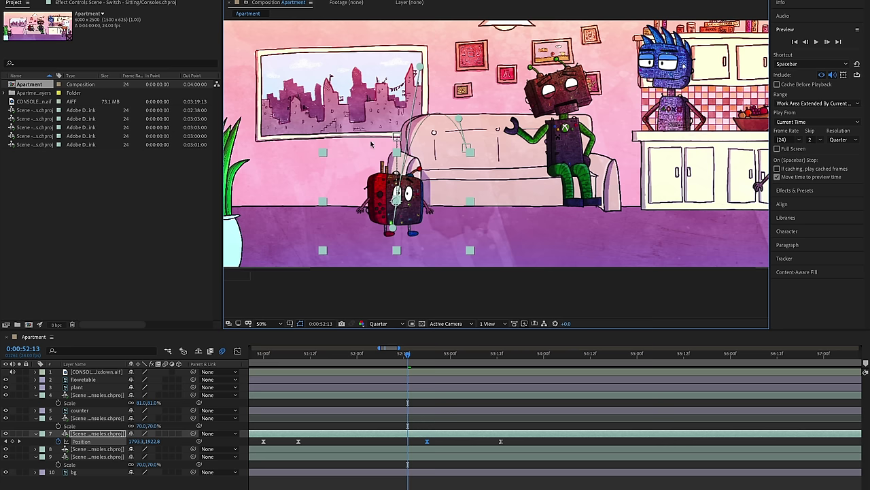
pyautogui.click(397, 354)
pyautogui.press('space')
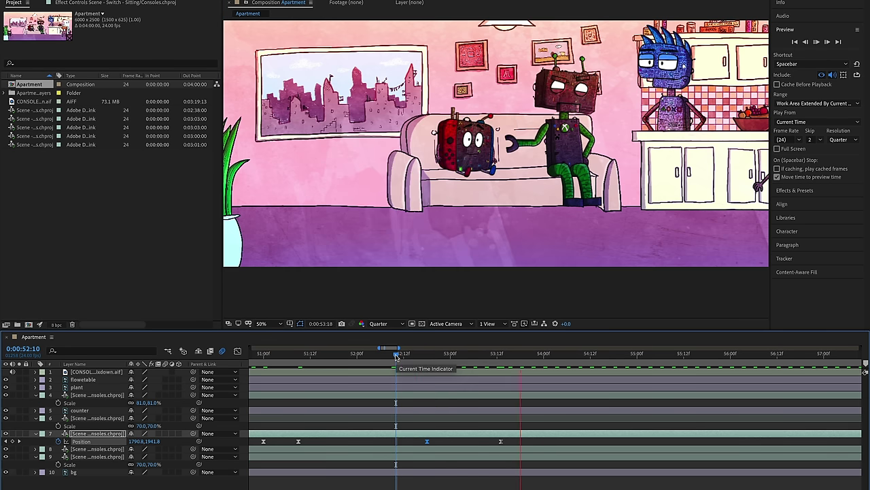
pyautogui.press('space')
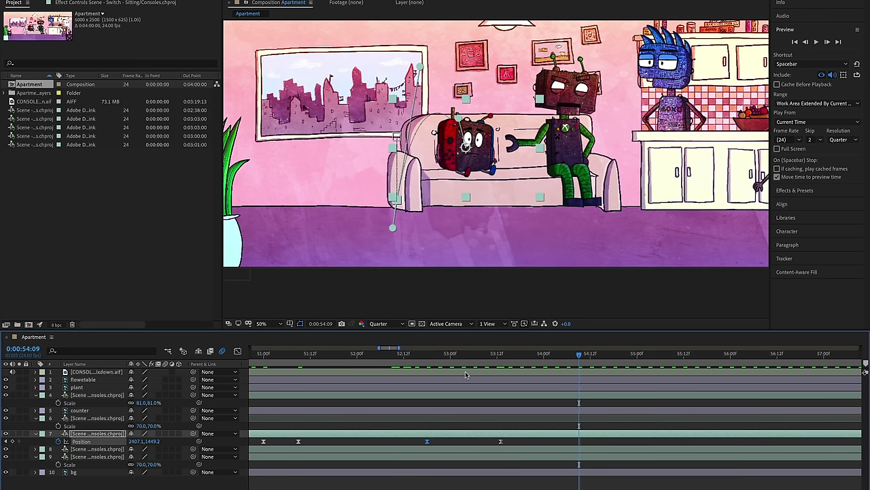
# - Check the Switch's movement between the two jumps and turn its Position keyframe at 0:00:51:09 into a hold keyframe
pyautogui.click(415, 354)
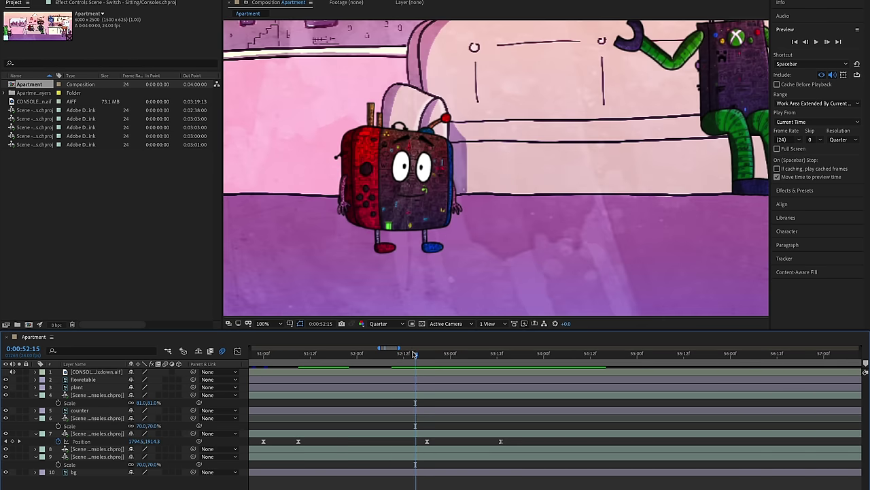
pyautogui.moveTo(400, 355); pyautogui.dragTo(389, 387)
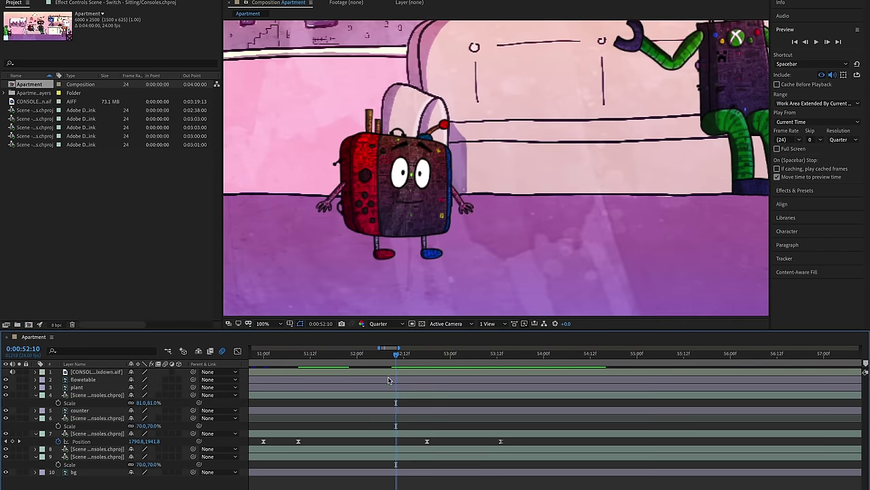
pyautogui.moveTo(396, 357); pyautogui.dragTo(363, 371)
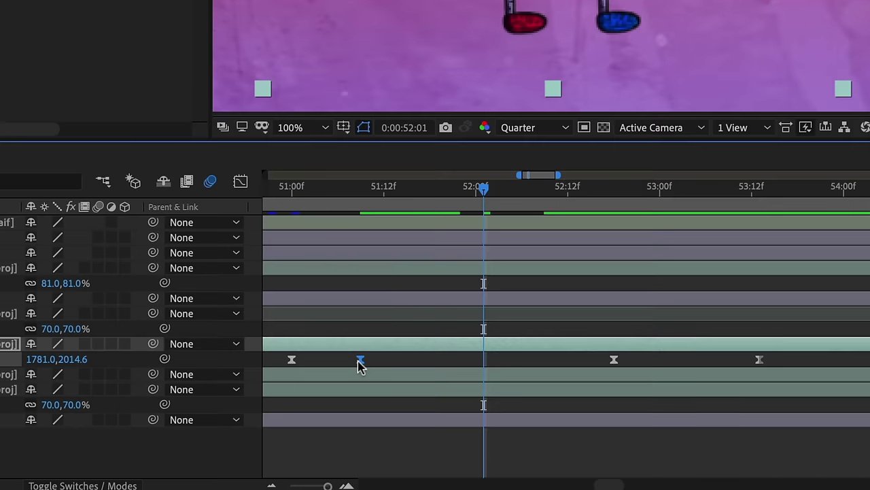
pyautogui.click(331, 397)
pyautogui.rightClick(360, 360)
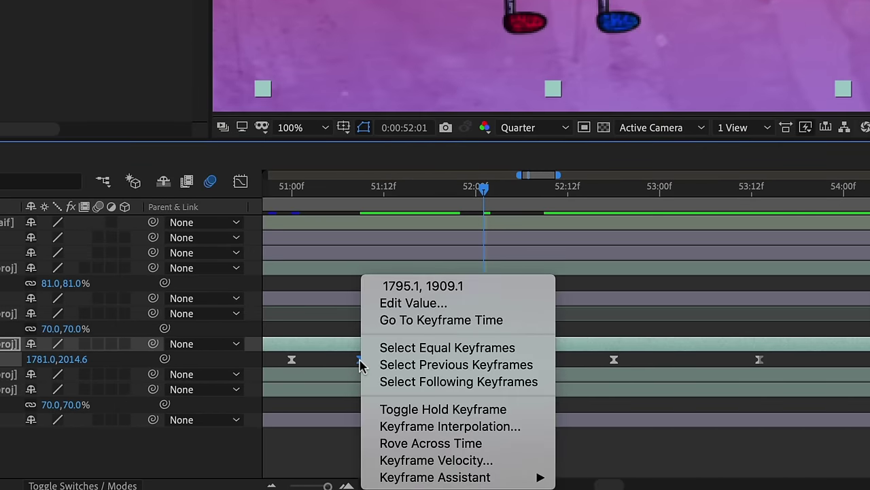
pyautogui.click(435, 409)
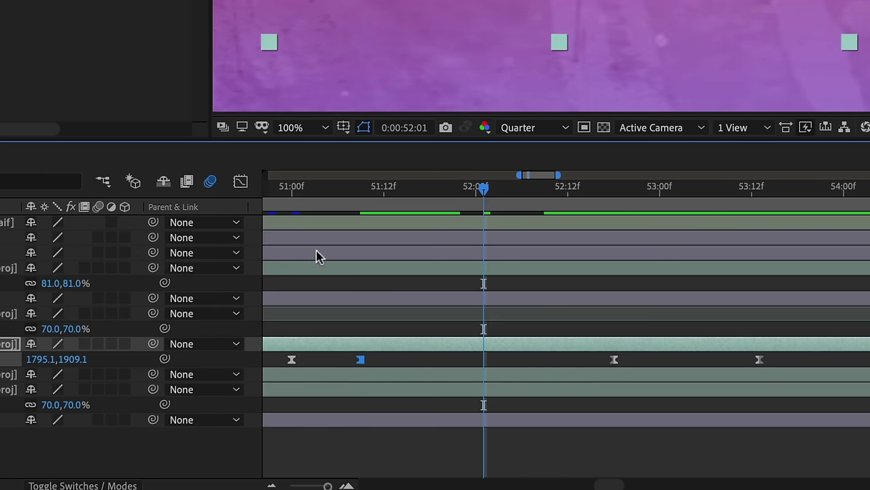
# - Preview both jumps from 0:00:50:23 to check the pause created by the hold keyframe
pyautogui.click(284, 197)
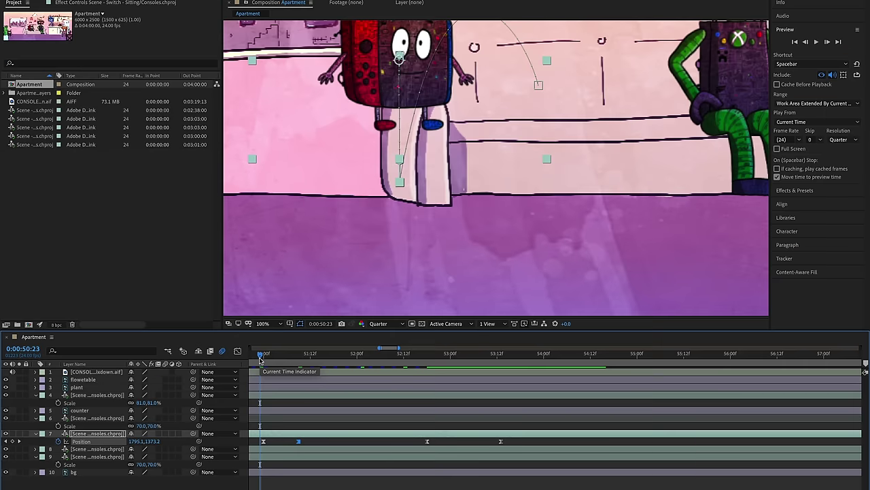
pyautogui.press('space')
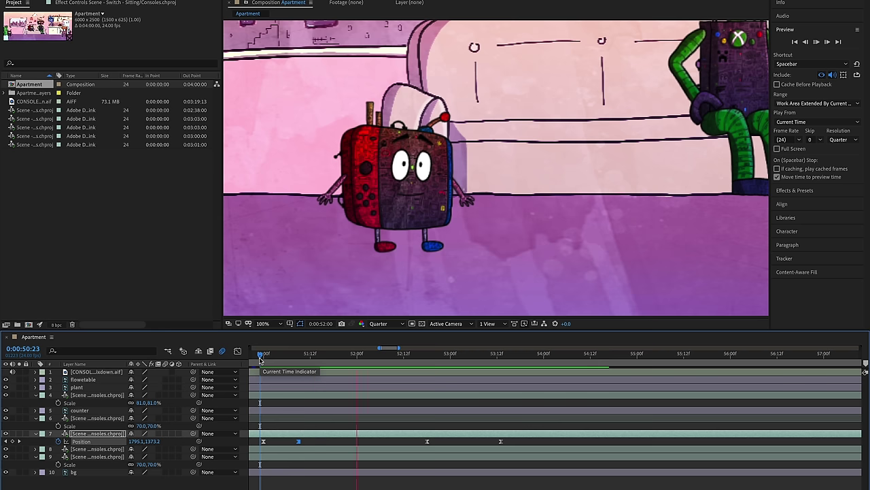
pyautogui.press('space')
pyautogui.moveTo(294, 356); pyautogui.dragTo(360, 357)
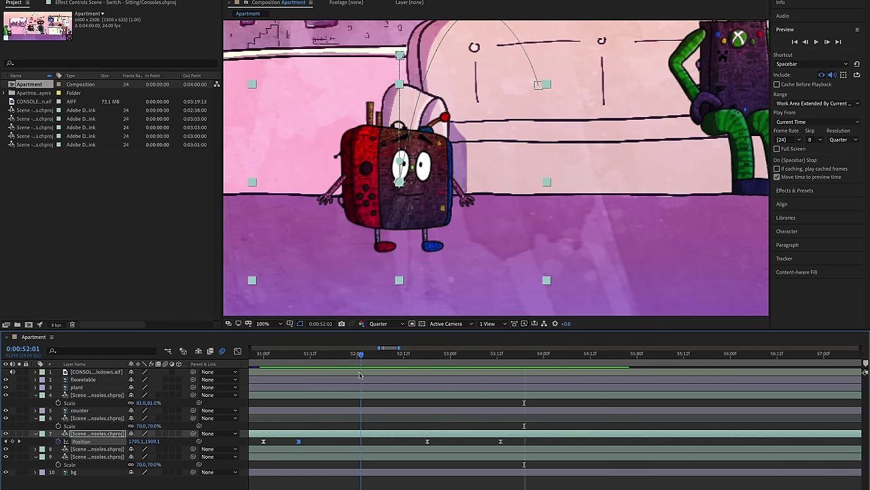
pyautogui.click(299, 442)
# - Add a Position keyframe at 0:00:53:17, nudge the Switch up to 2407.1, 1471.2, and pull in the stray motion path handle
pyautogui.moveTo(501, 358); pyautogui.dragTo(516, 359)
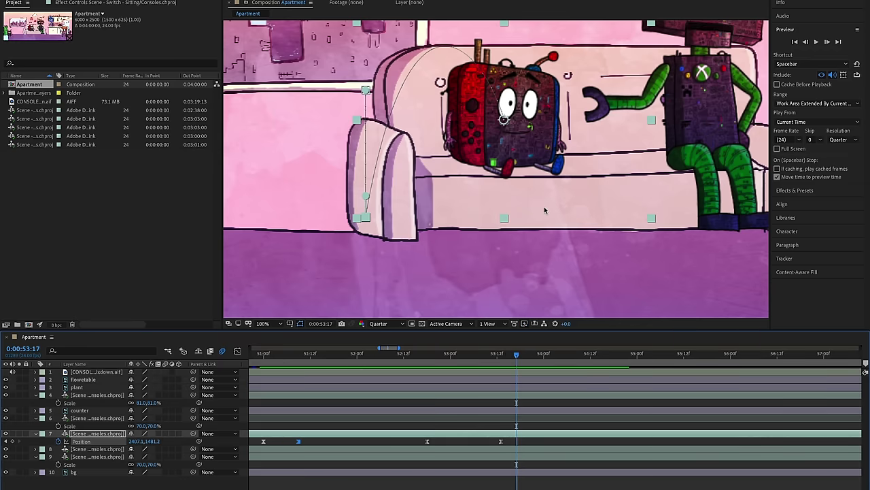
pyautogui.scroll(3, 537, 187)
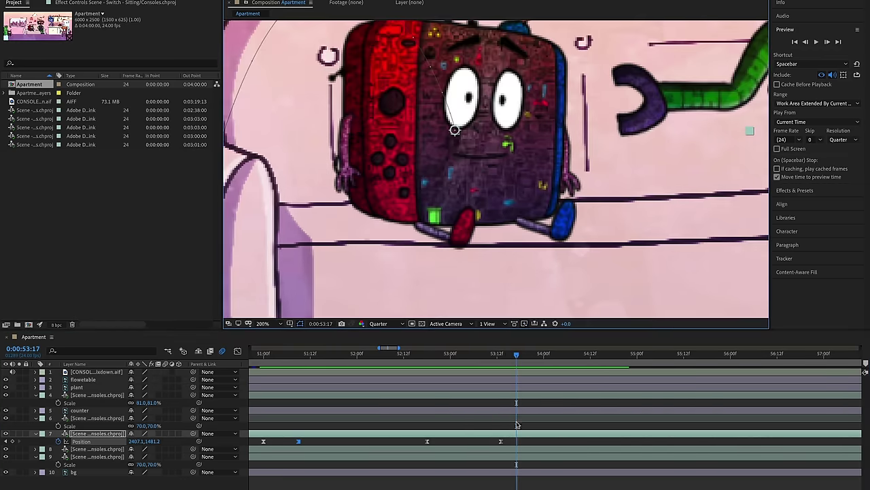
pyautogui.click(12, 442)
pyautogui.press('Up')
pyautogui.press('Up')
pyautogui.press('Up')
pyautogui.press('Up')
pyautogui.press('Up')
pyautogui.press('Up')
pyautogui.press('Up')
pyautogui.press('Up')
pyautogui.press('Up')
pyautogui.press('Up')
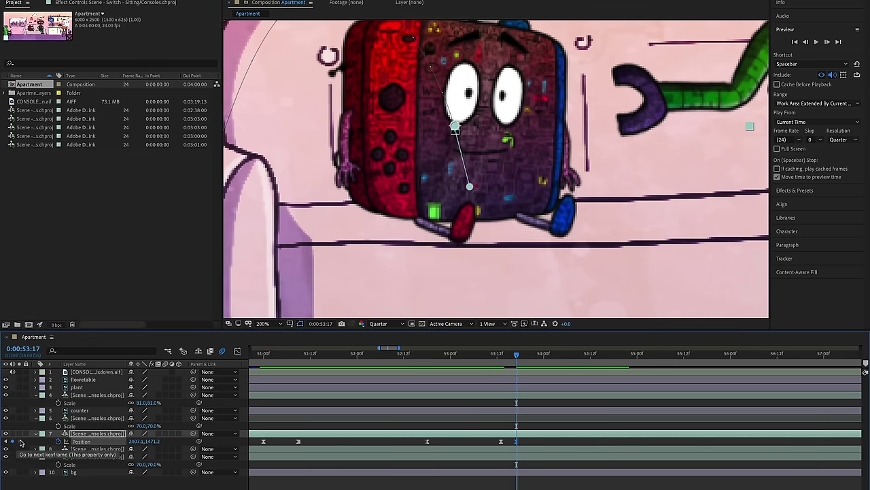
pyautogui.moveTo(470, 189); pyautogui.dragTo(456, 130)
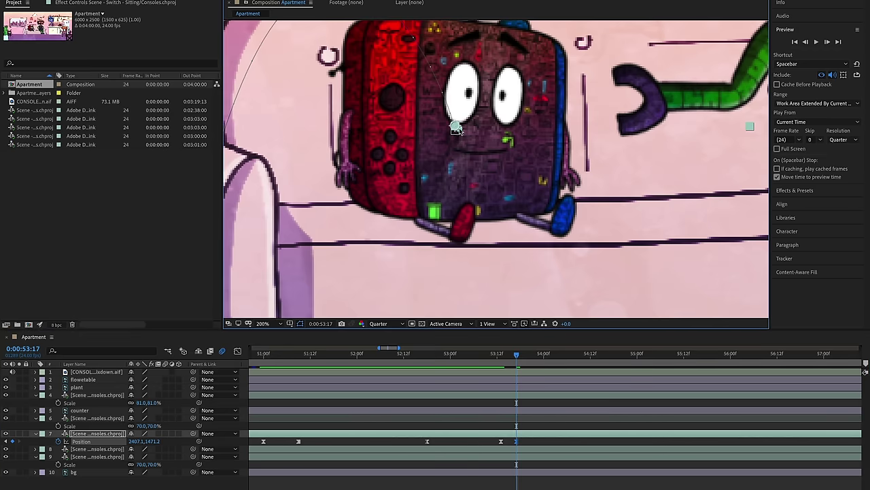
# - Check the Switch's landing on the couch and preview the jump from 0:00:52:10
pyautogui.moveTo(488, 355); pyautogui.dragTo(521, 359)
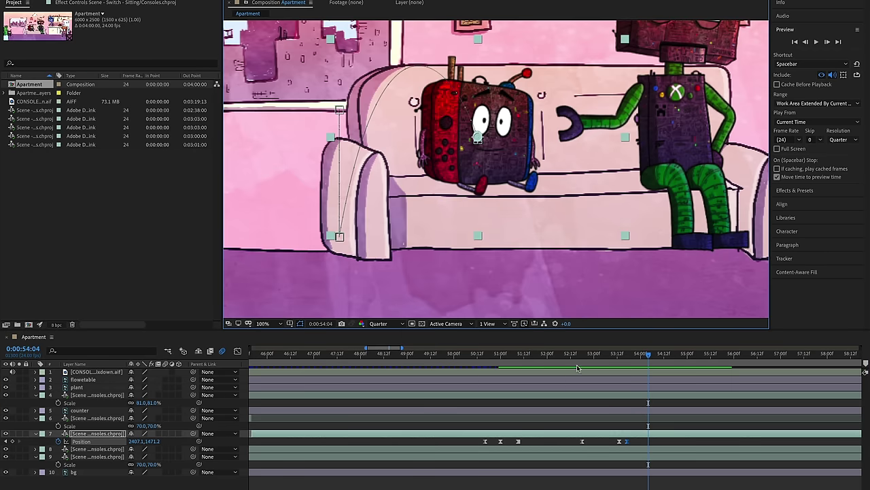
pyautogui.click(568, 358)
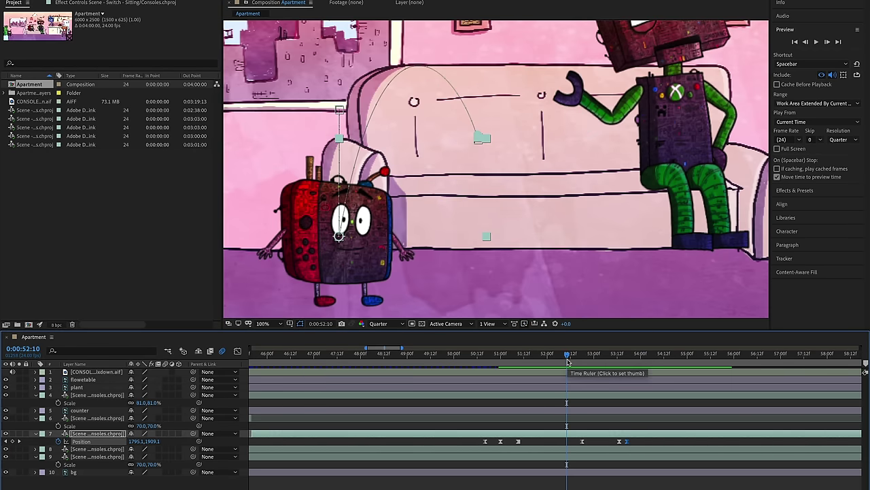
pyautogui.press('space')
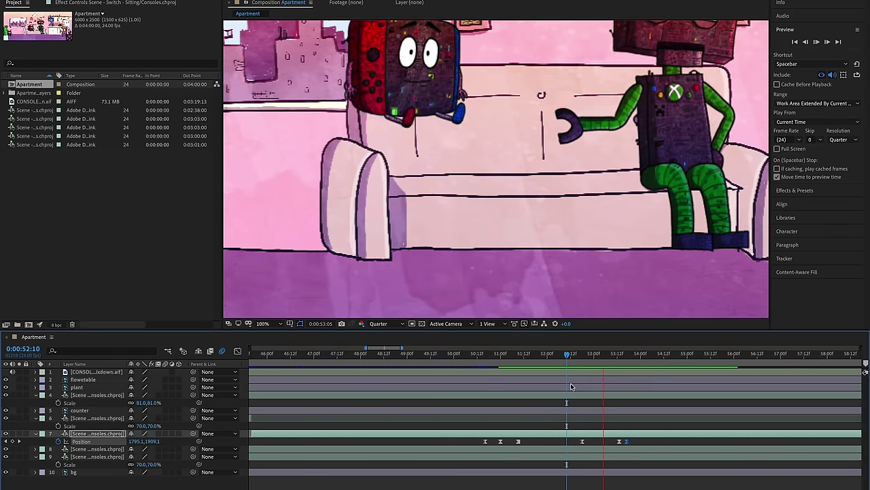
# - Stop the couch jump preview and play the PlayStation 24 layer's keyframed movement from 0:00:01:23 in the finished Apartment composition
pyautogui.press('space')
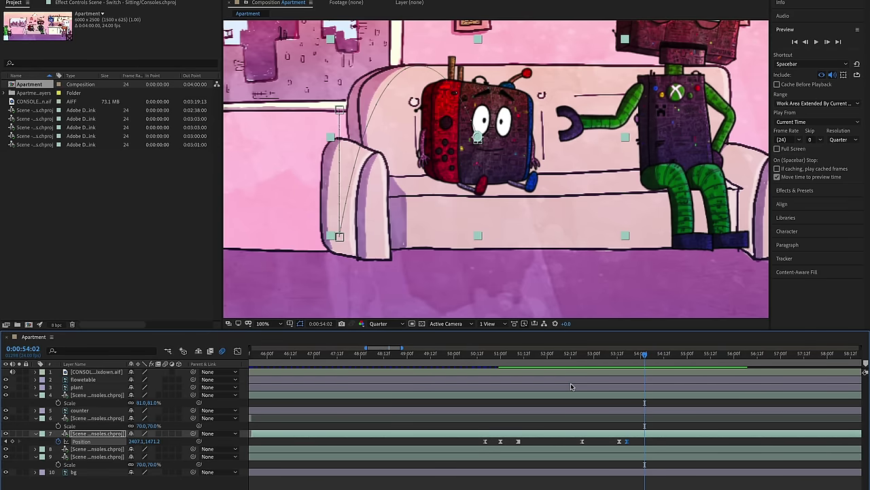
pyautogui.moveTo(597, 185); pyautogui.dragTo(550, 221)
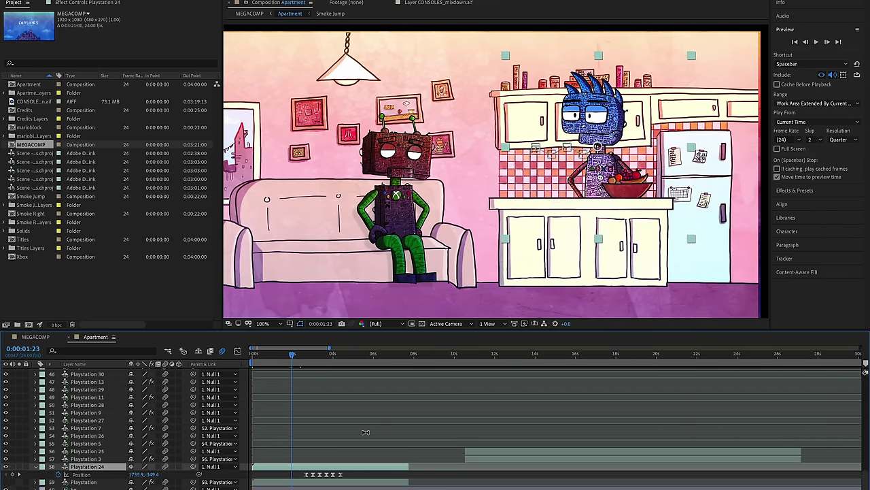
pyautogui.press('space')
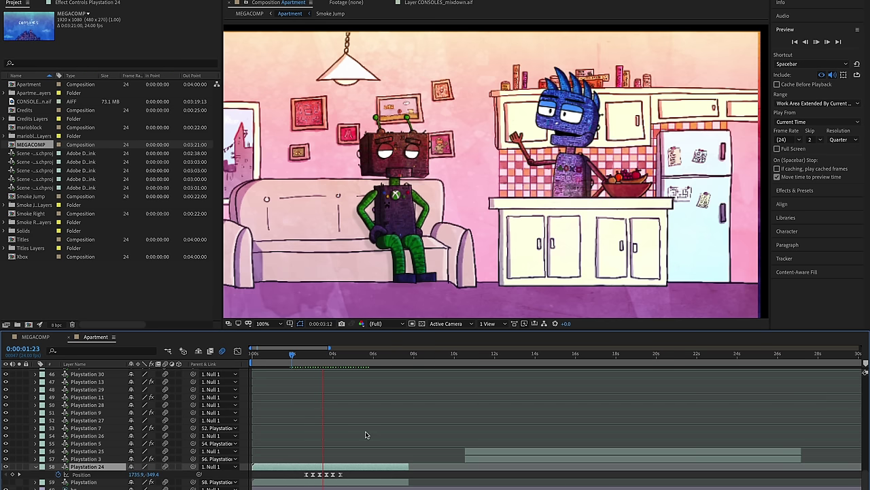
pyautogui.press('space')
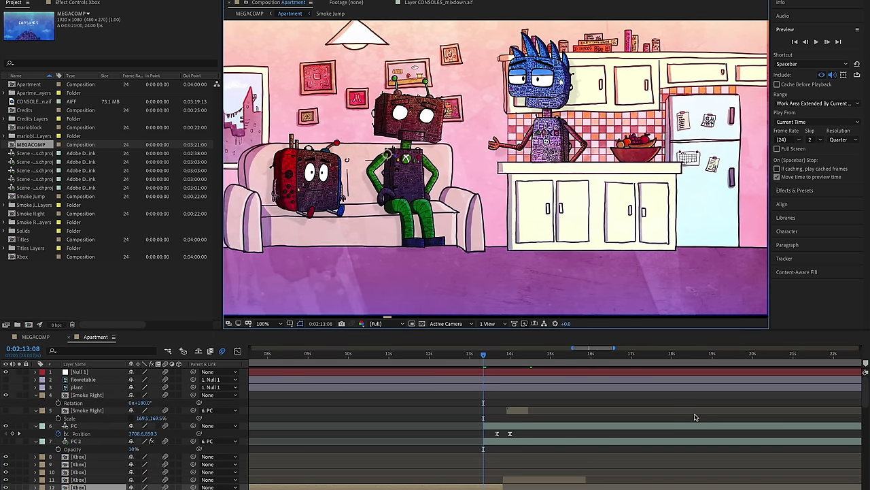
# - Preview the PC's entrance from 0:02:13:08 and examine its motion blur on single frames between its Position keyframes, ending at 0:02:13:19
pyautogui.press('pagedown')
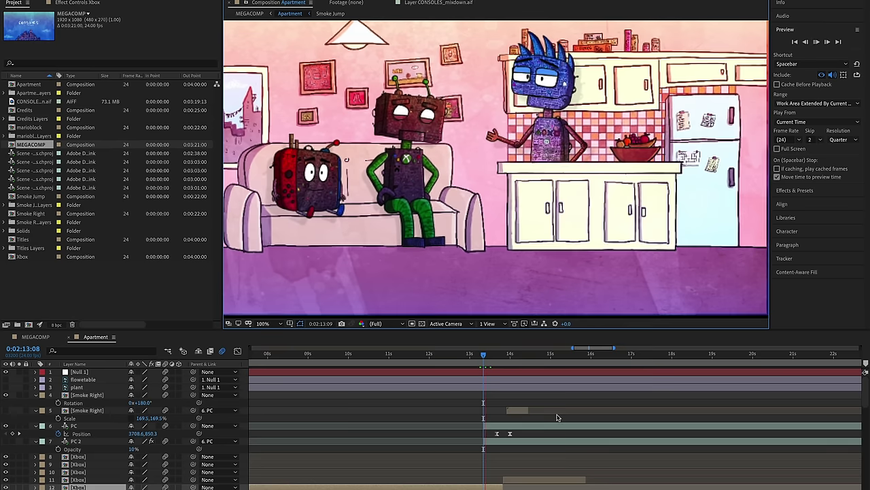
pyautogui.press('space')
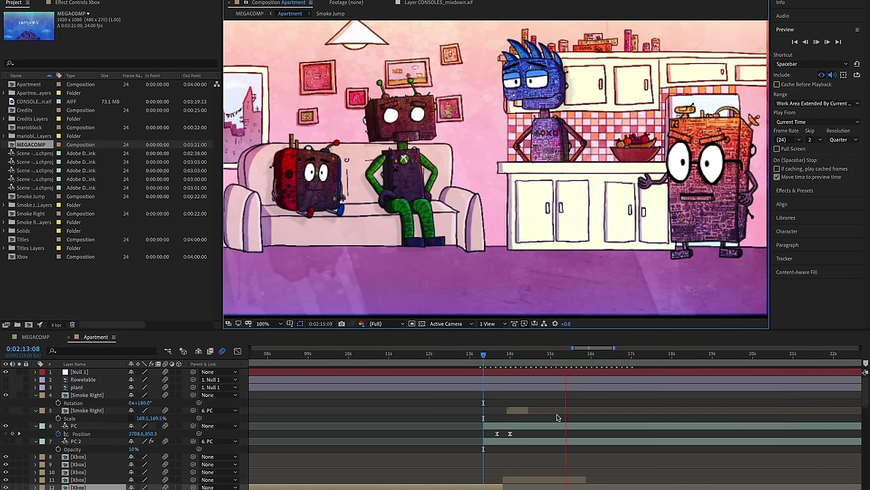
pyautogui.press('space')
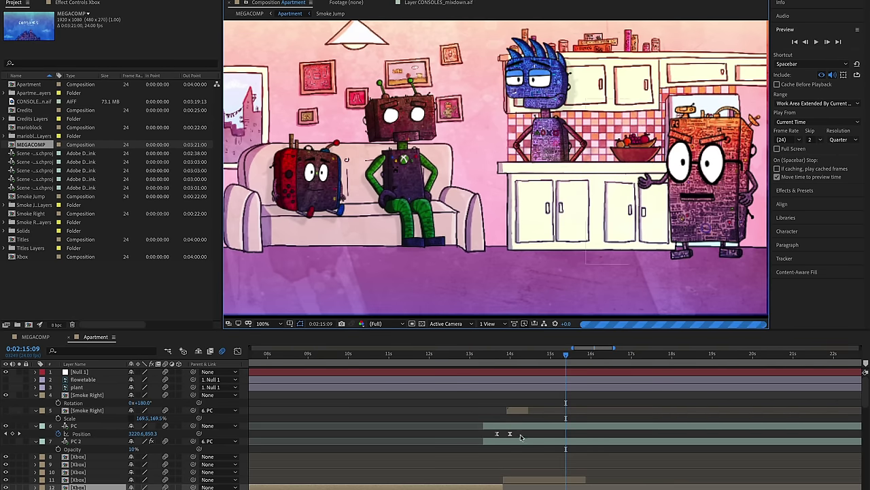
pyautogui.click(505, 354)
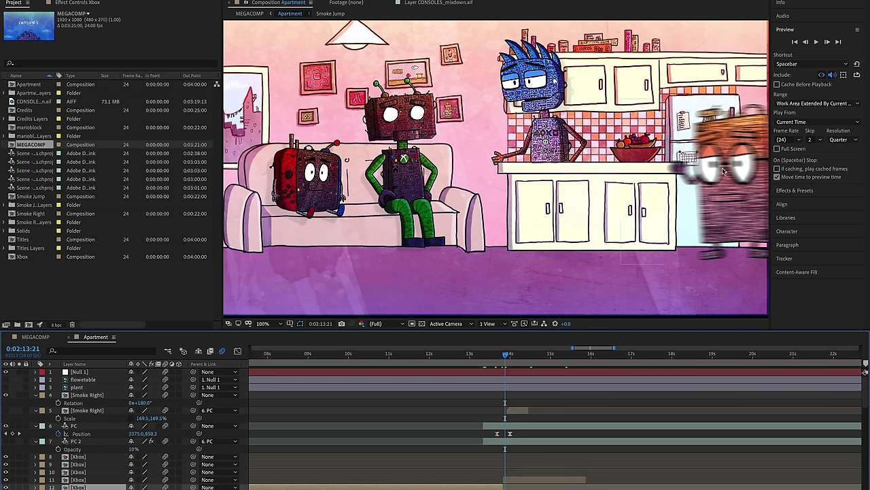
pyautogui.press('space')
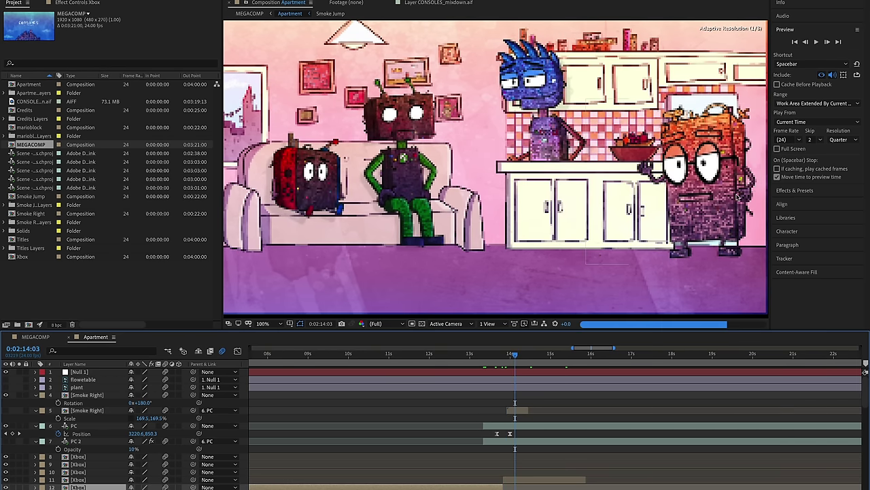
pyautogui.click(502, 356)
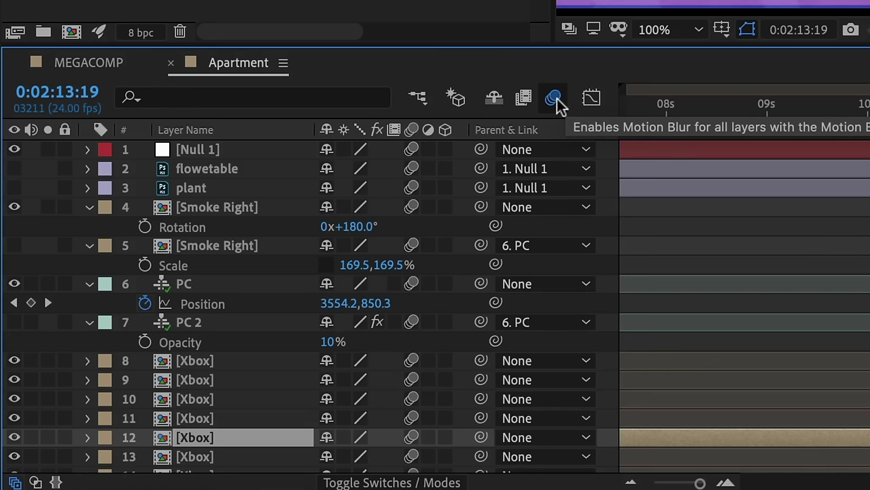
# - Switch motion blur off and on again for the composition and the Null 1 layer, and check the motion blur switches across all layers
pyautogui.click(555, 100)
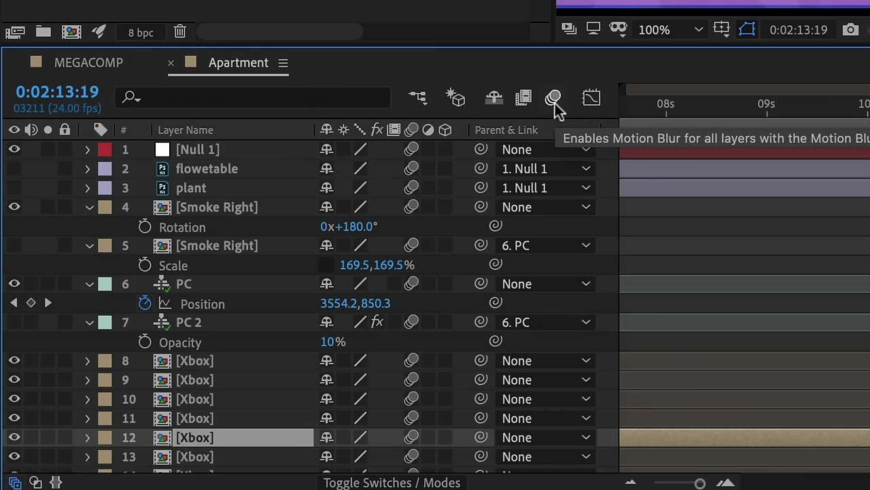
pyautogui.click(554, 102)
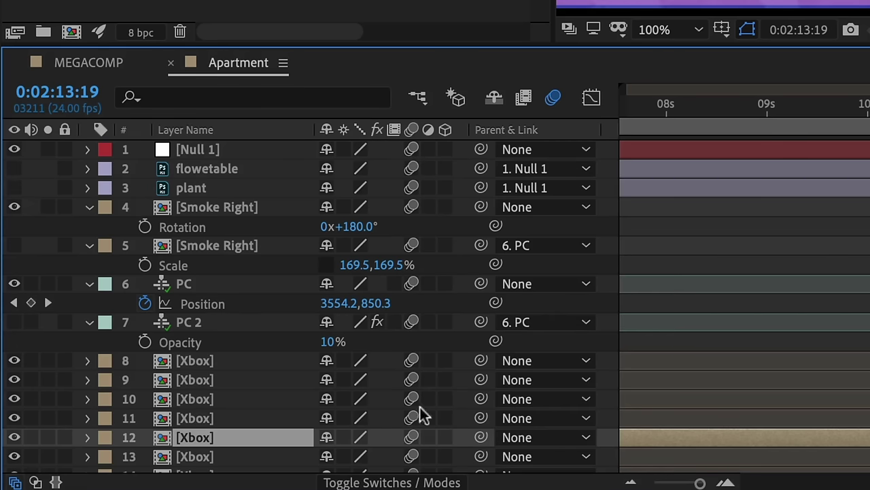
pyautogui.click(412, 150)
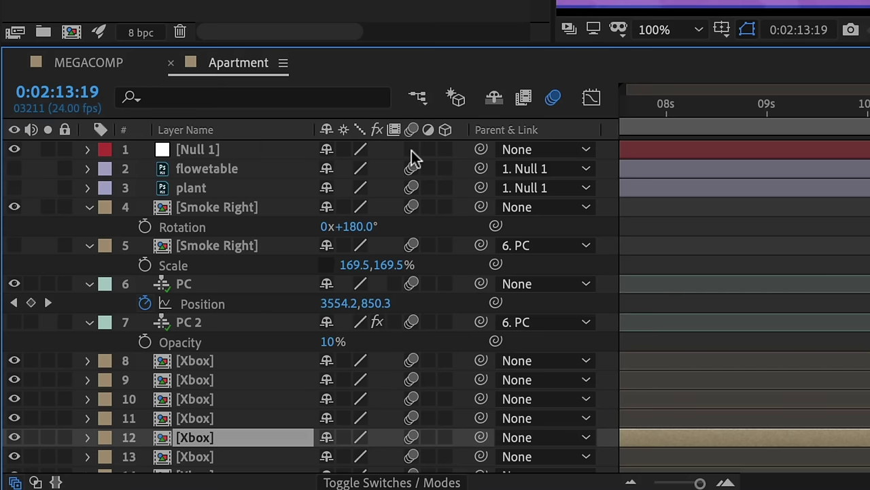
pyautogui.click(412, 151)
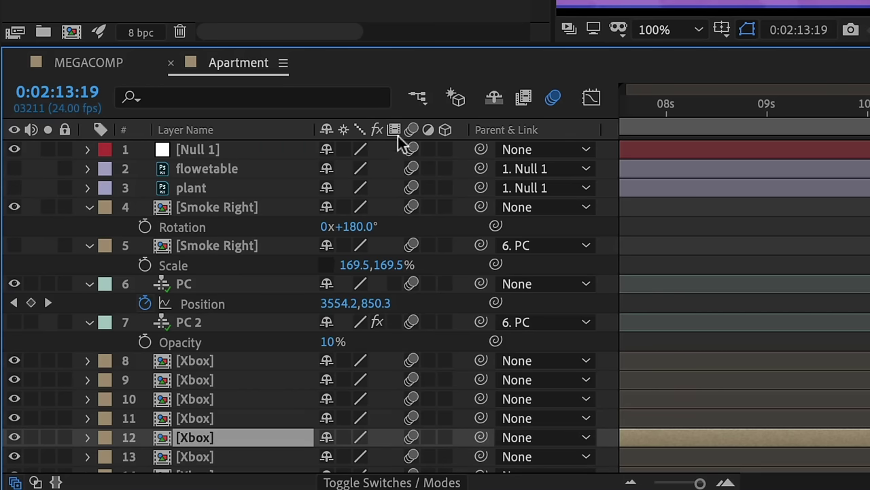
pyautogui.scroll(-10, 406, 326)
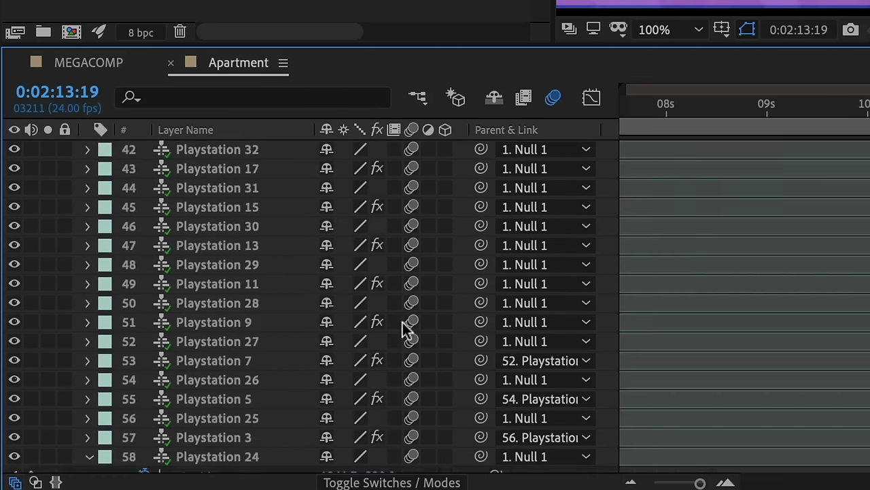
pyautogui.scroll(-1, 406, 326)
pyautogui.scroll(12, 406, 326)
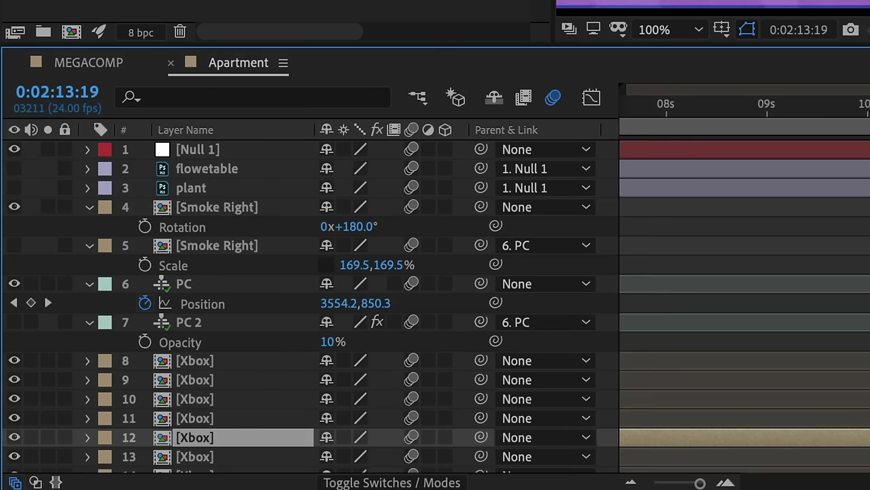
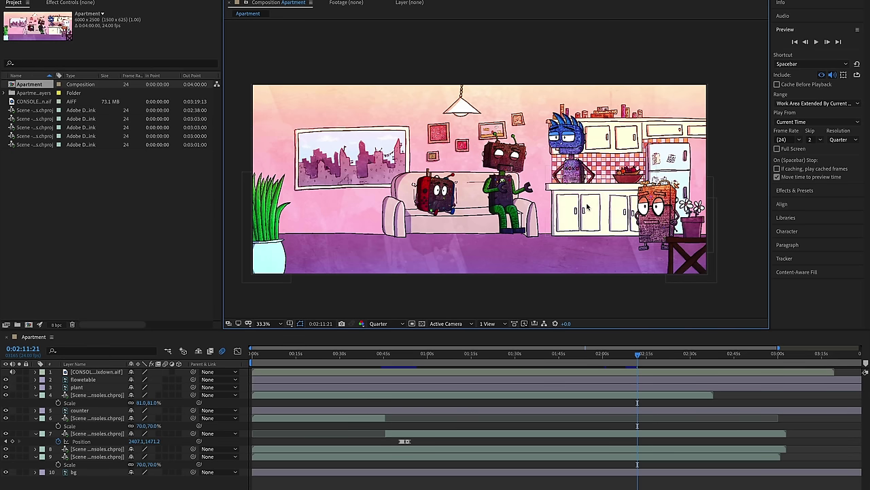
# - Set the preview resolution to Half and duplicate the Xbox puppet layer at 0:02:11:21 in the tutorial's Apartment composition
pyautogui.scroll(2, 585, 207)
pyautogui.moveTo(523, 173); pyautogui.dragTo(552, 229)
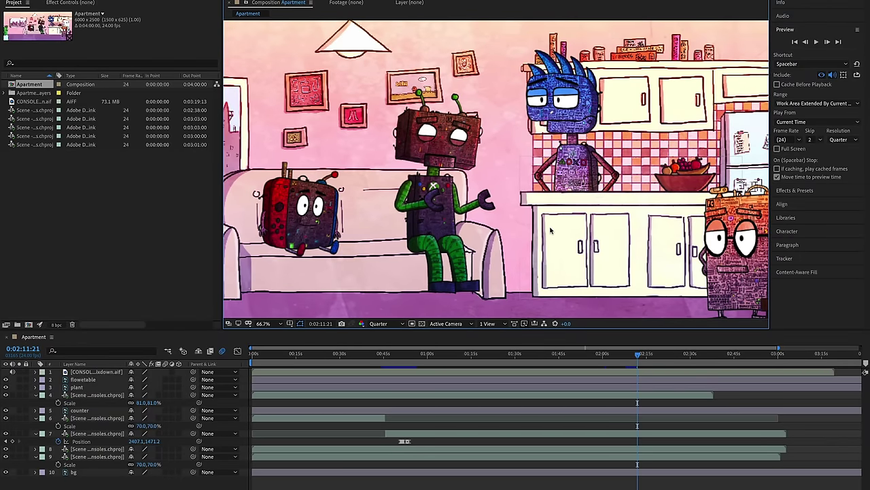
pyautogui.click(517, 272)
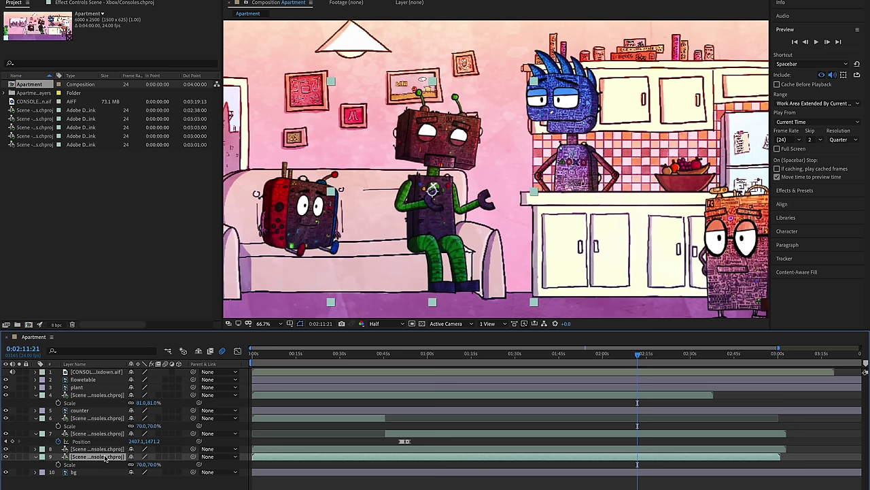
pyautogui.hotkey('ctrl', 'd')
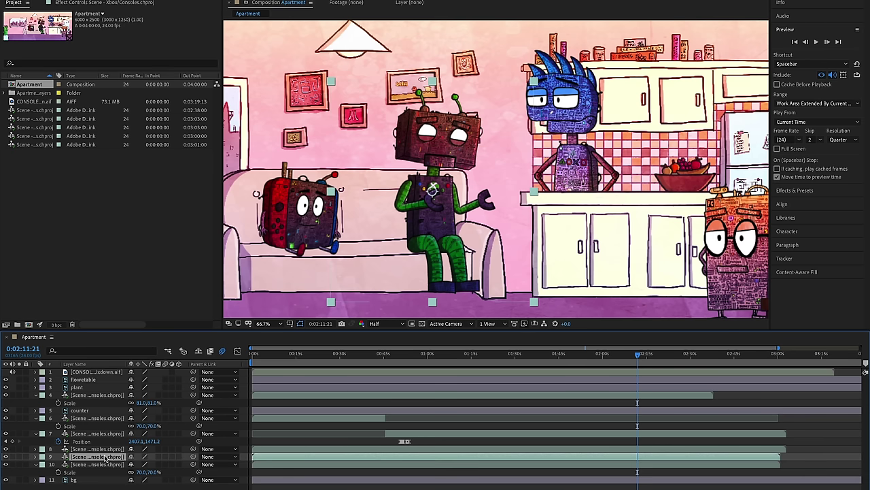
# - Offset the lower Xbox copy slightly left and down behind the original to form a drop shadow
pyautogui.click(326, 464)
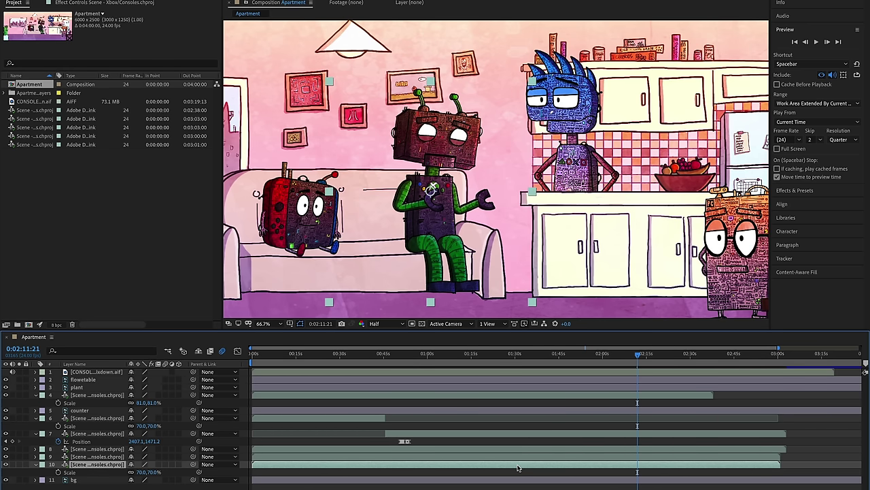
pyautogui.hotkey('shift', 'Left')
pyautogui.hotkey('shift', 'Left')
pyautogui.hotkey('shift', 'Down')
pyautogui.hotkey('shift', 'Left')
pyautogui.hotkey('shift', 'Down')
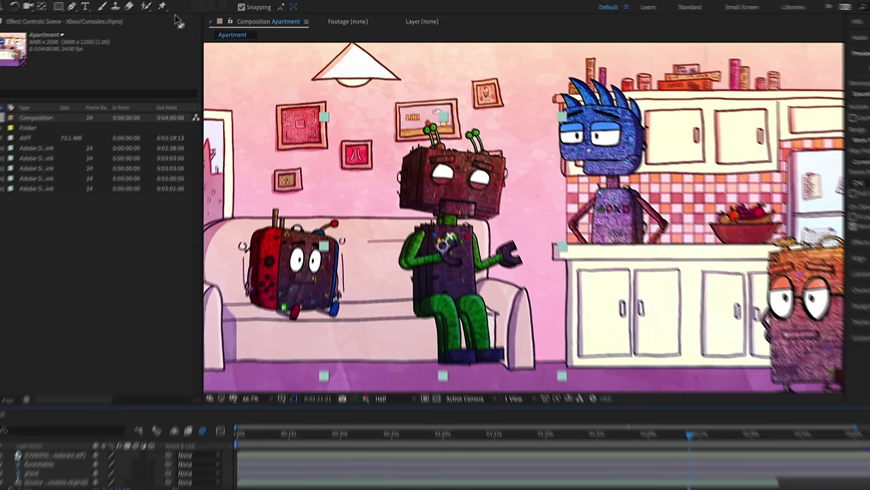
# - Apply Hue/Saturation to the lower Xbox copy and set both Master Saturation and Master Lightness to -100
pyautogui.click(127, 4)
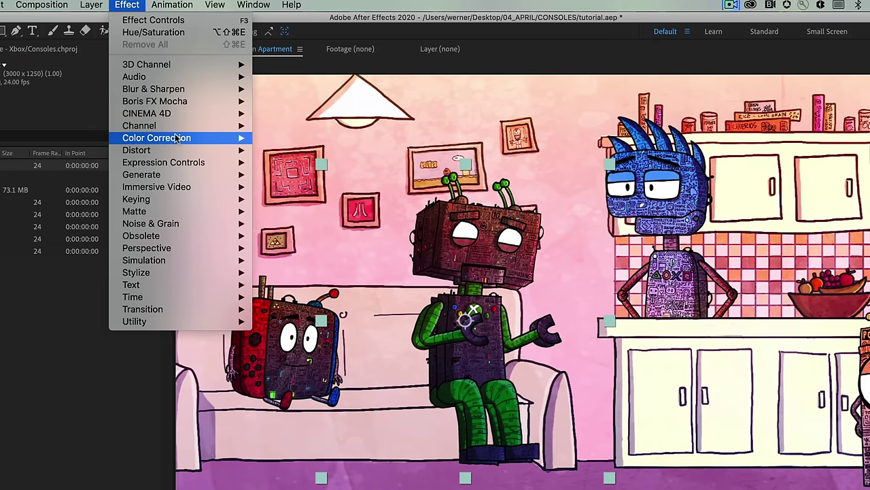
pyautogui.moveTo(177, 138)
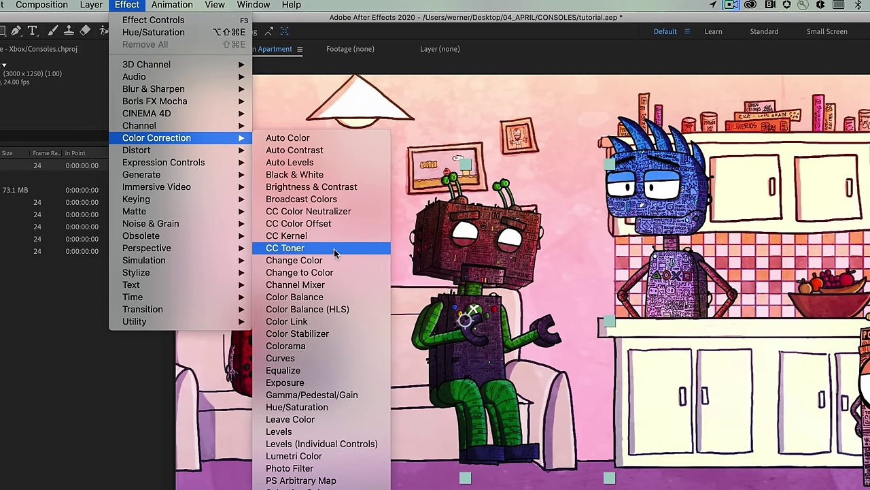
pyautogui.click(355, 407)
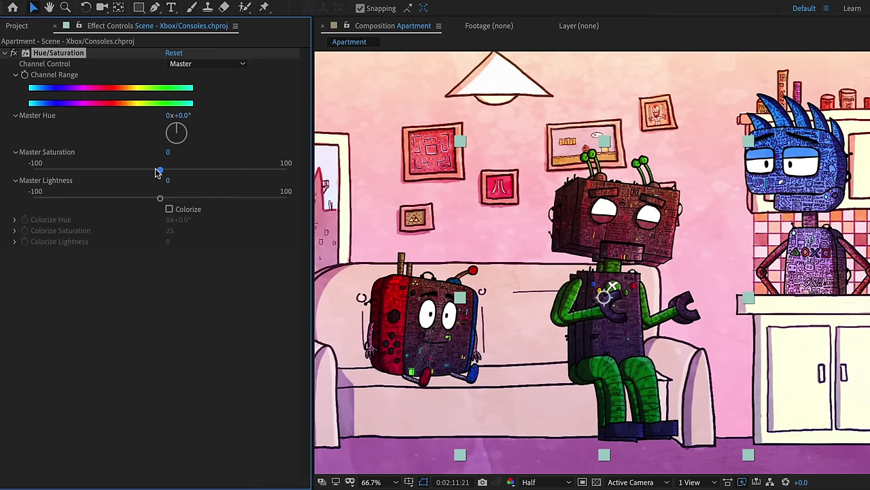
pyautogui.moveTo(158, 170); pyautogui.dragTo(25, 171)
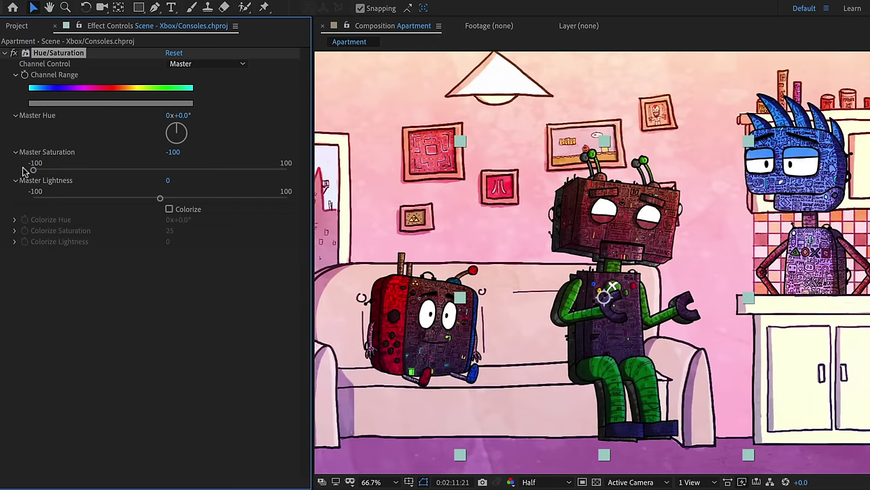
pyautogui.click(98, 198)
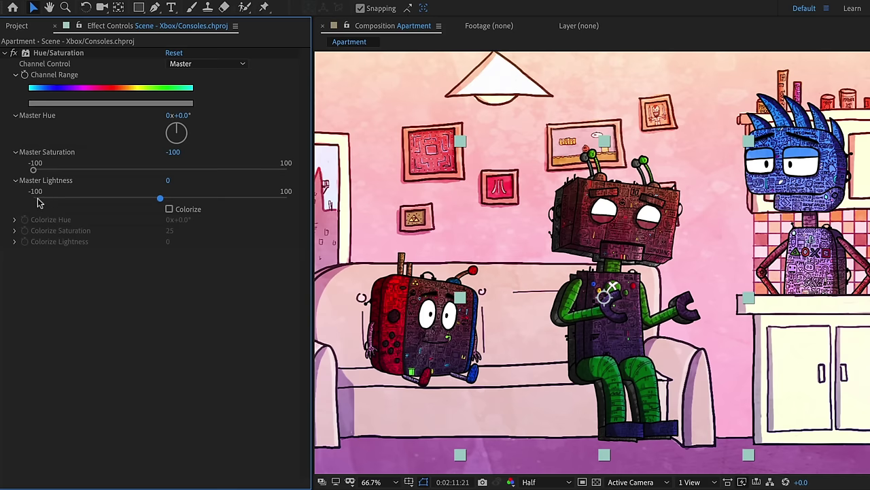
pyautogui.moveTo(49, 202); pyautogui.dragTo(5, 200)
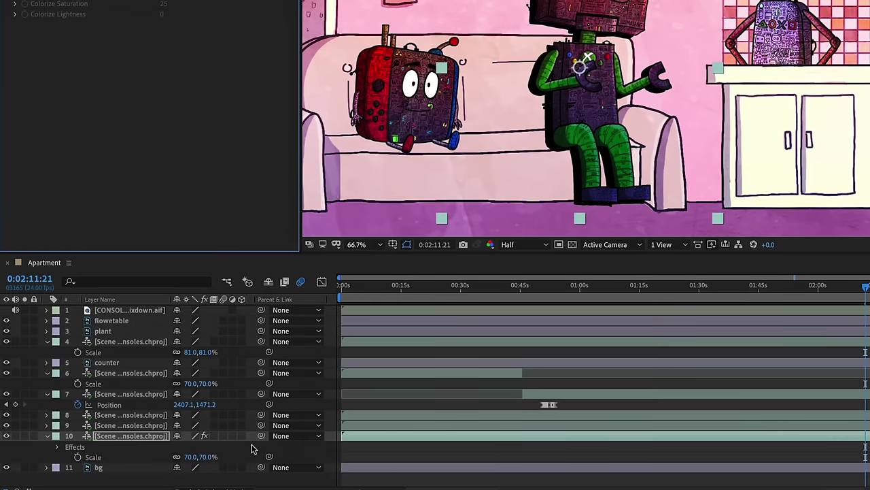
# - Set the Opacity of the blackened Xbox shadow layer to 15% and check the shadow up close
pyautogui.press('t')
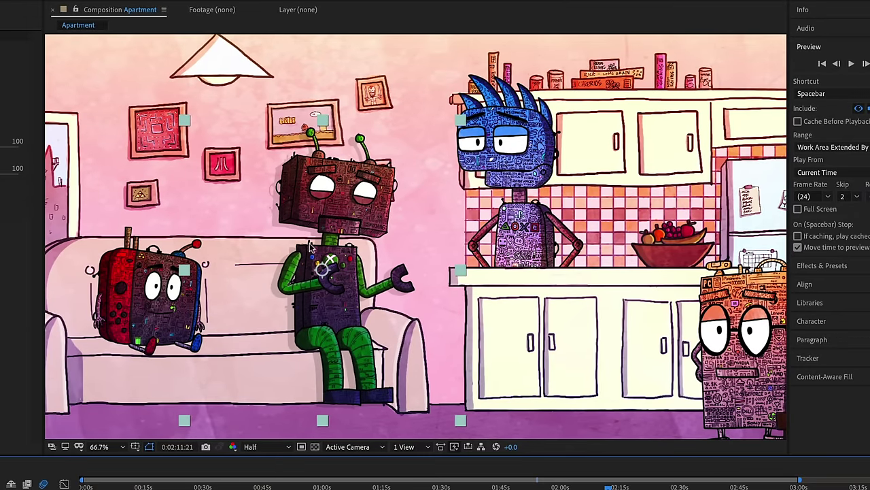
pyautogui.scroll(3, 310, 266)
pyautogui.scroll(-1, 310, 259)
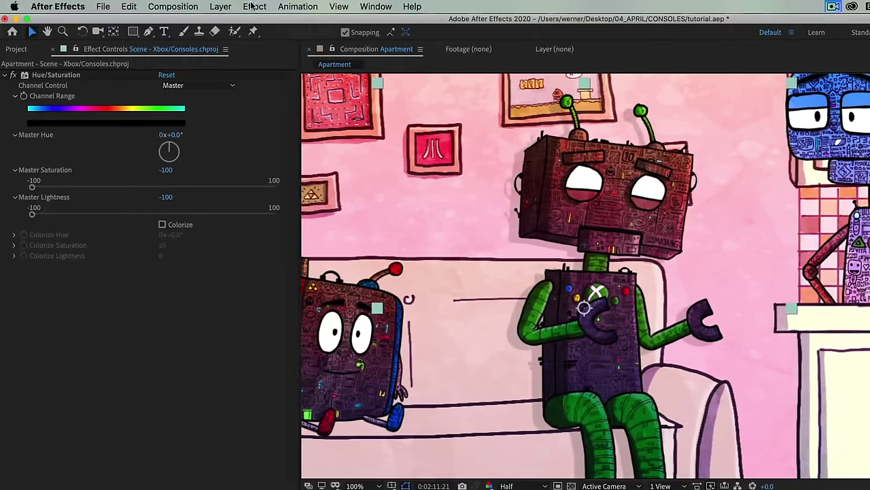
# - Apply Fast Box Blur to the Xbox shadow layer with a Blur Radius of 5 and check the softened shadow against the scene
pyautogui.click(254, 6)
pyautogui.moveTo(298, 88)
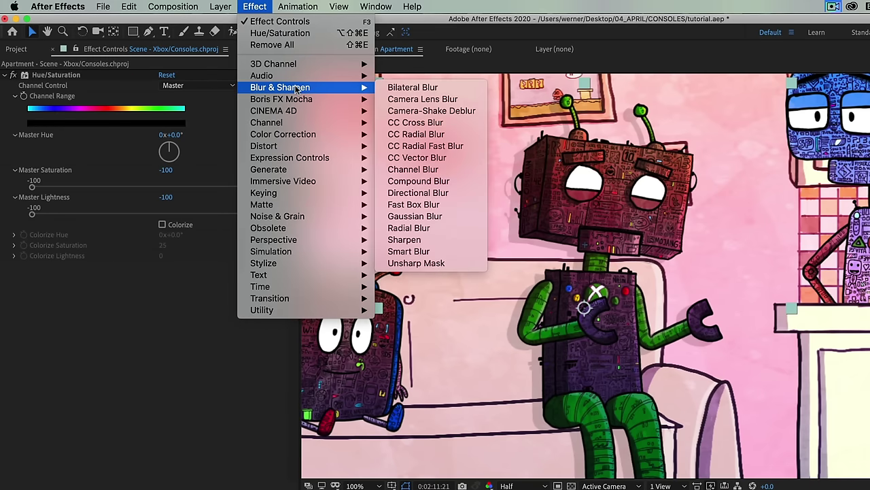
pyautogui.click(440, 207)
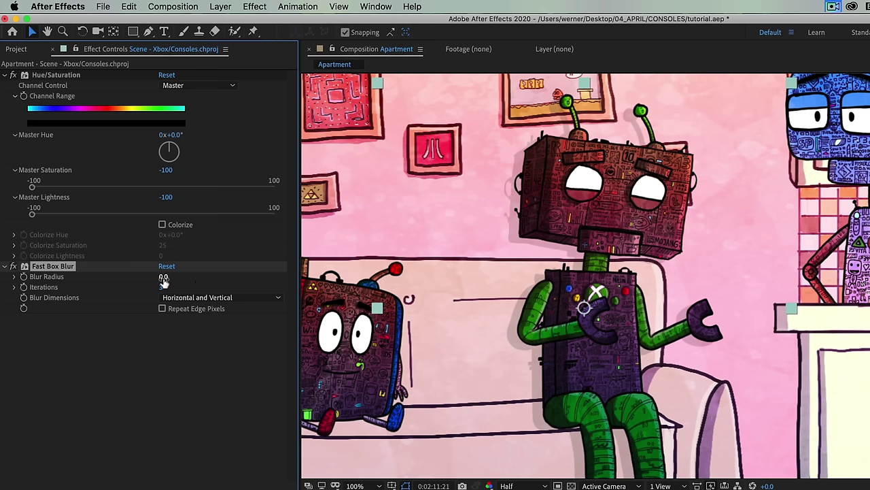
pyautogui.click(163, 276)
pyautogui.write('5')
pyautogui.press('Return')
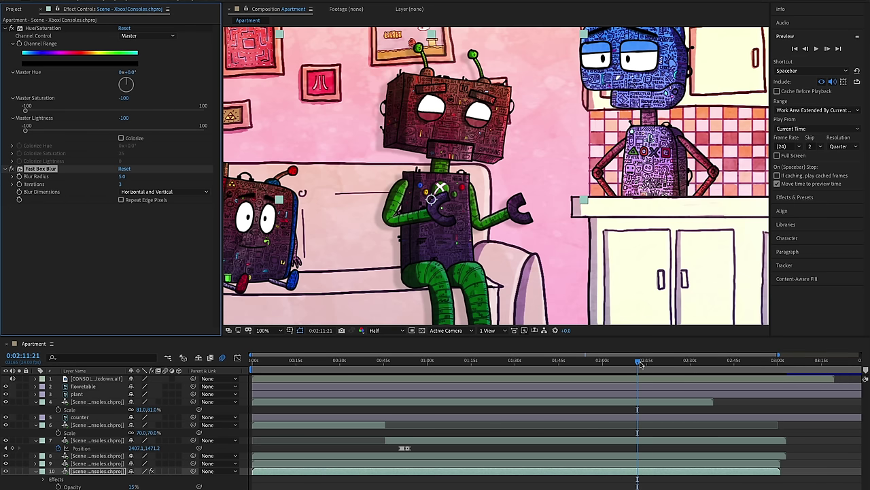
pyautogui.scroll(-2, 710, 244)
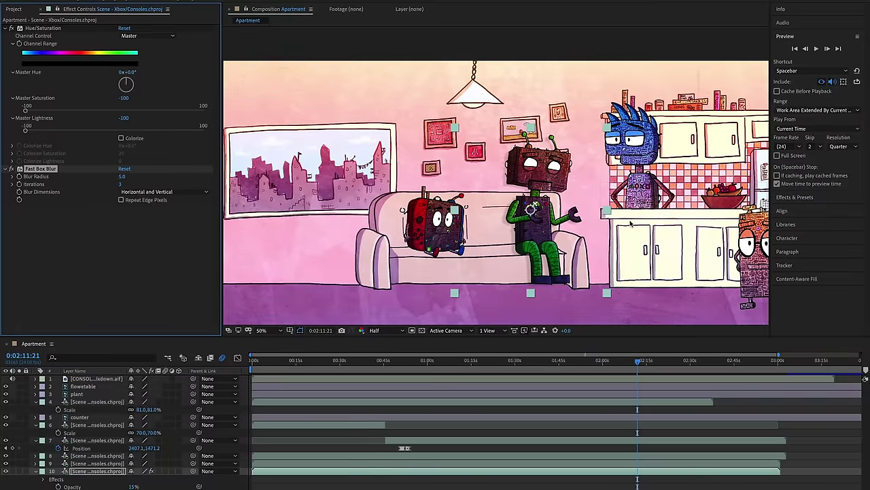
pyautogui.scroll(2, 631, 223)
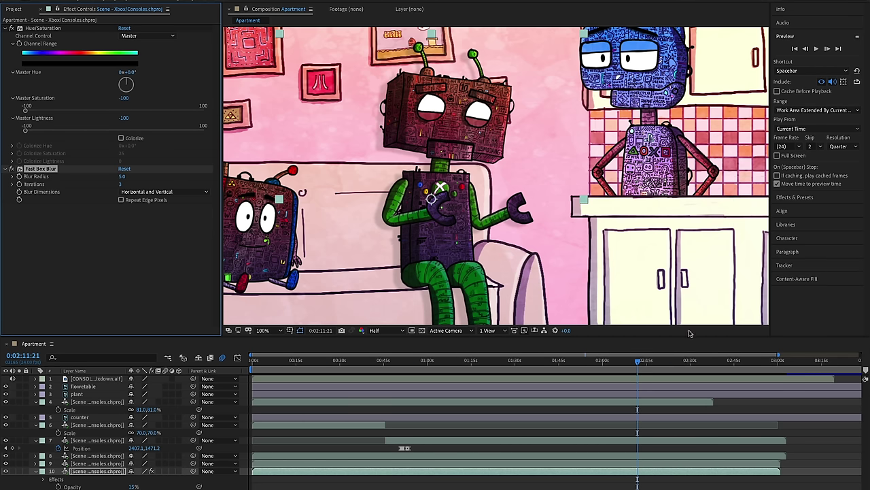
# - Hide the counter layer and the puppet layers directly above and below it
pyautogui.click(5, 417)
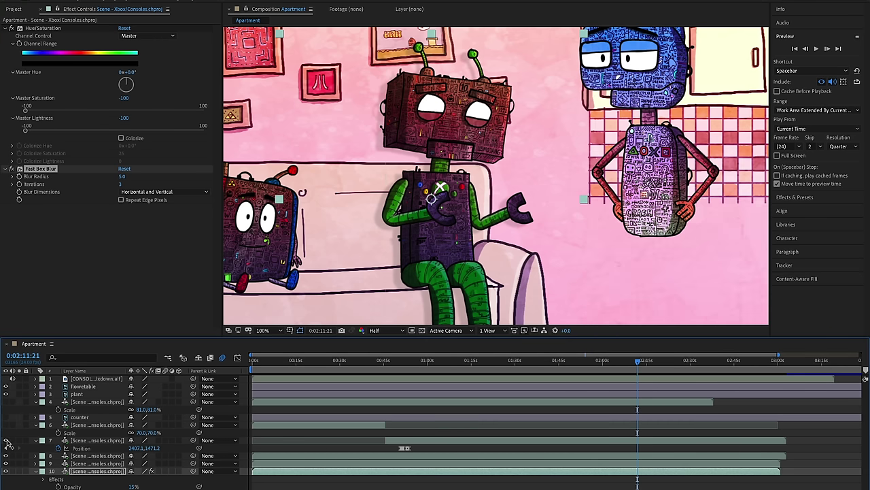
# - Hide character layers 7 and 8 and show the counter layer to isolate the seated green-limbed robot and its shadow
pyautogui.click(6, 440)
pyautogui.click(6, 417)
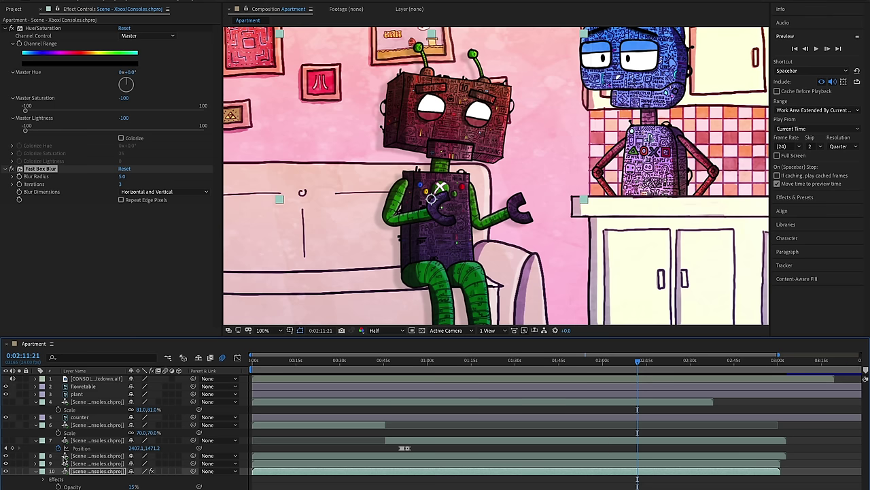
pyautogui.click(7, 455)
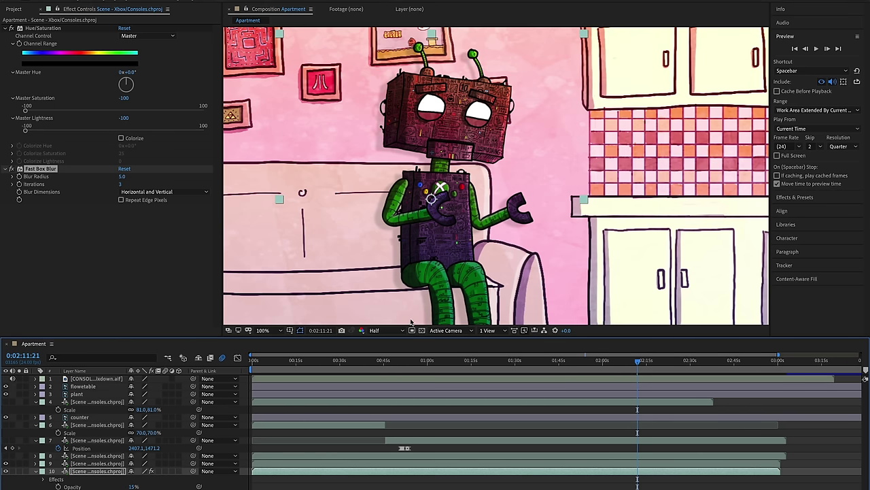
pyautogui.scroll(-2, 480, 221)
pyautogui.scroll(2, 480, 219)
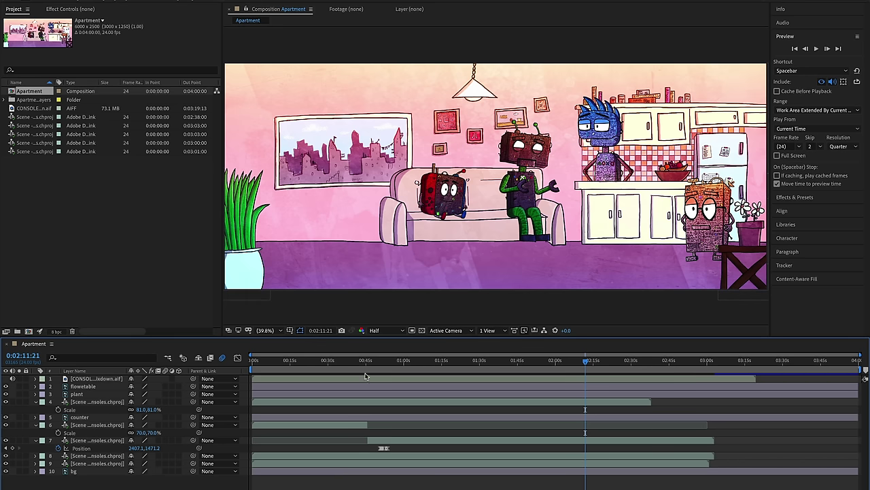
# - Move to 0:00:53:02 and import marioblock.psd as Composition - Retain Layer Sizes, with layer styles merged into footage
pyautogui.moveTo(370, 361); pyautogui.dragTo(385, 361)
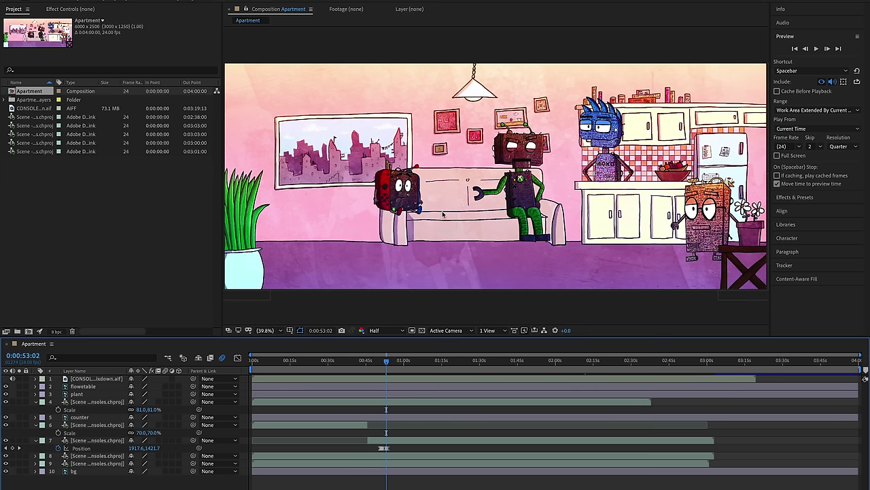
pyautogui.click(110, 203)
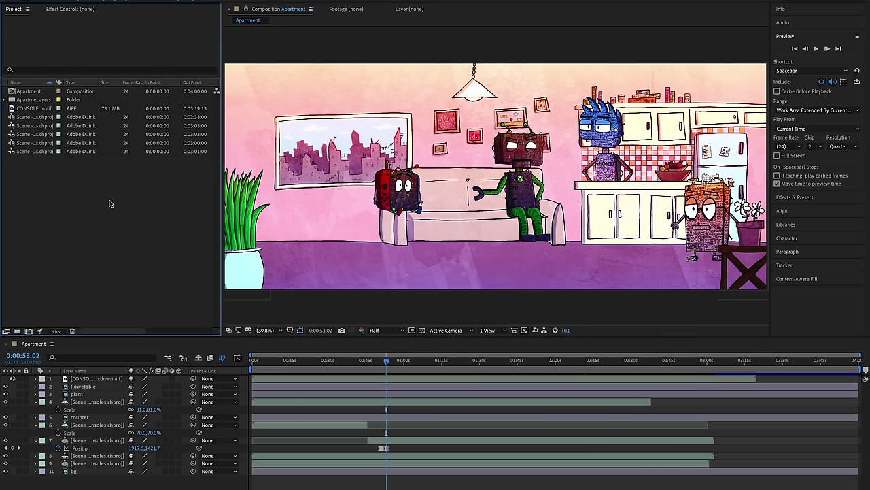
pyautogui.doubleClick(109, 203)
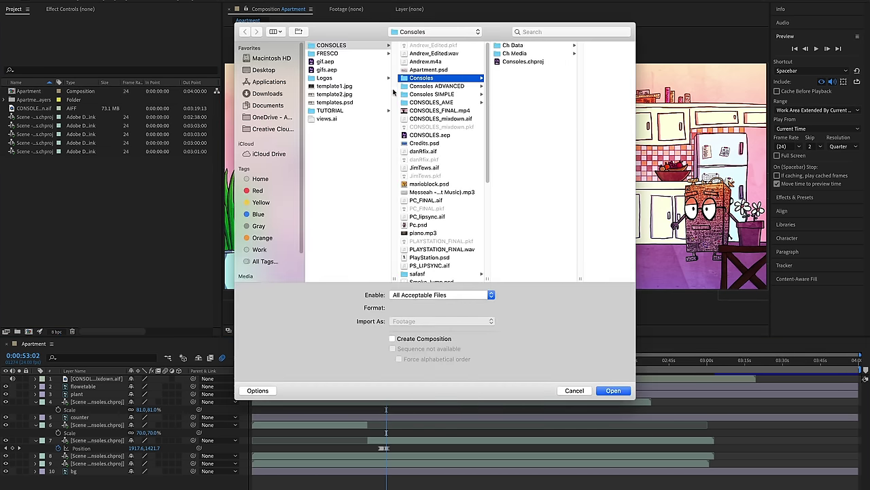
pyautogui.click(443, 184)
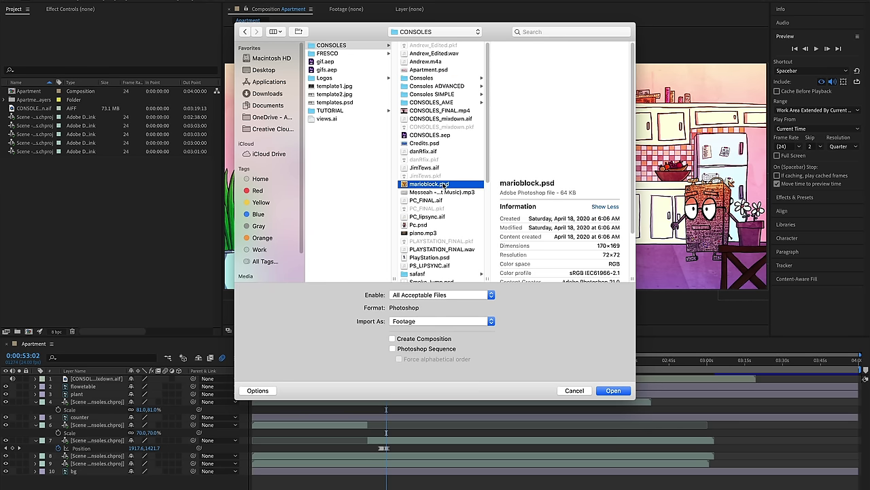
pyautogui.click(480, 325)
pyautogui.click(476, 331)
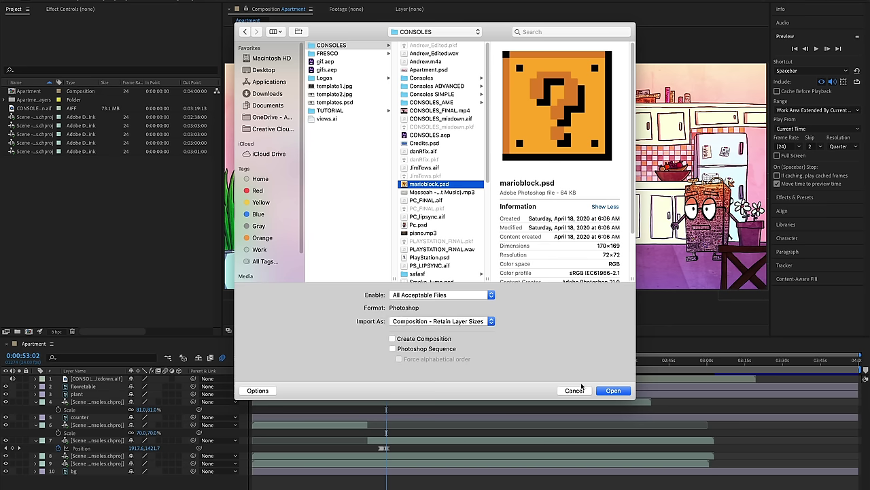
pyautogui.click(612, 391)
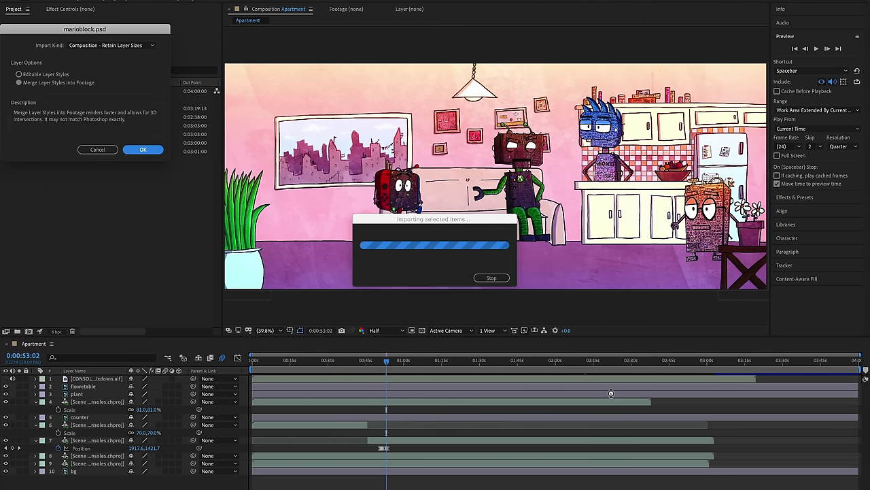
pyautogui.click(145, 149)
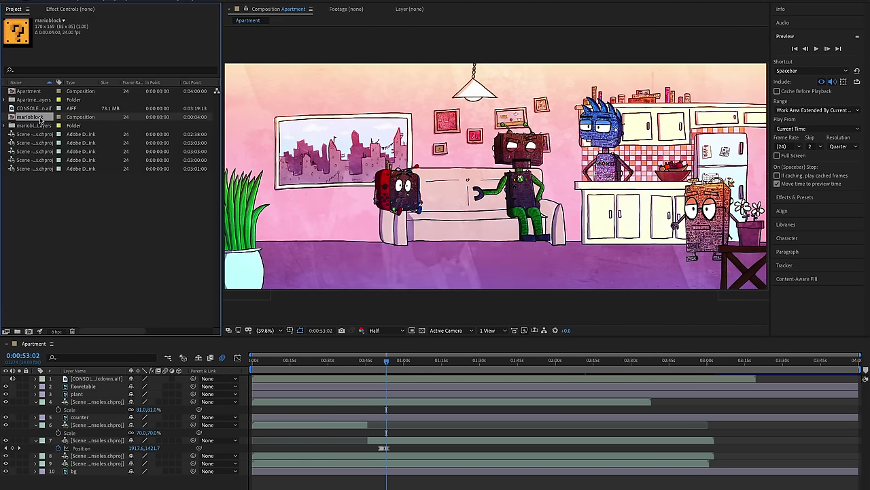
# - Copy the question, hit and coin layers from the marioblock composition into the Apartment composition
pyautogui.doubleClick(39, 118)
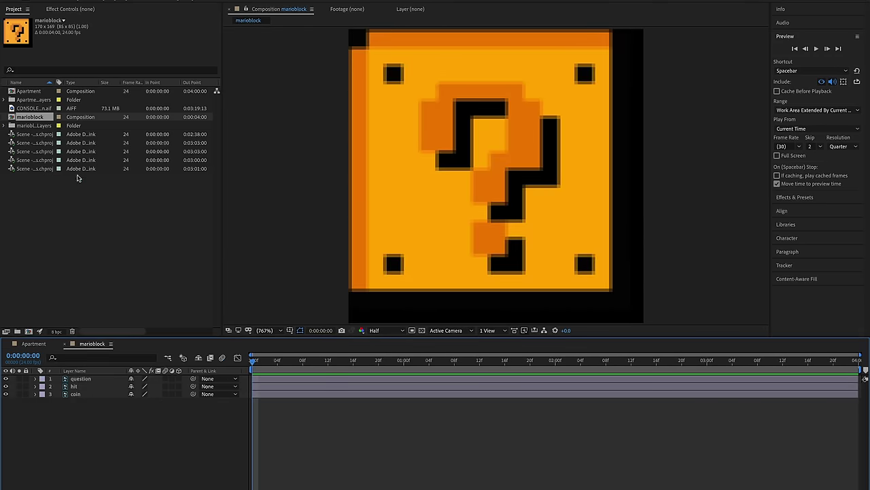
pyautogui.click(83, 380)
pyautogui.keyDown('shift'); pyautogui.click(83, 395); pyautogui.keyUp('shift')
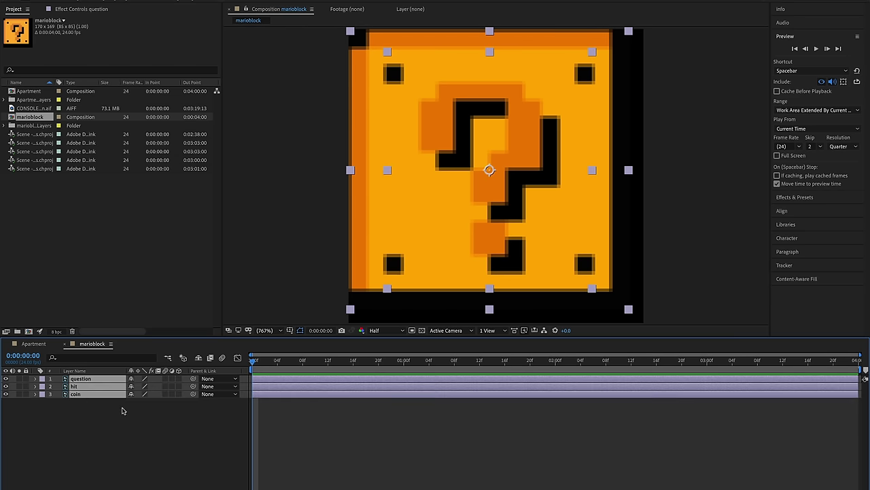
pyautogui.click(65, 344)
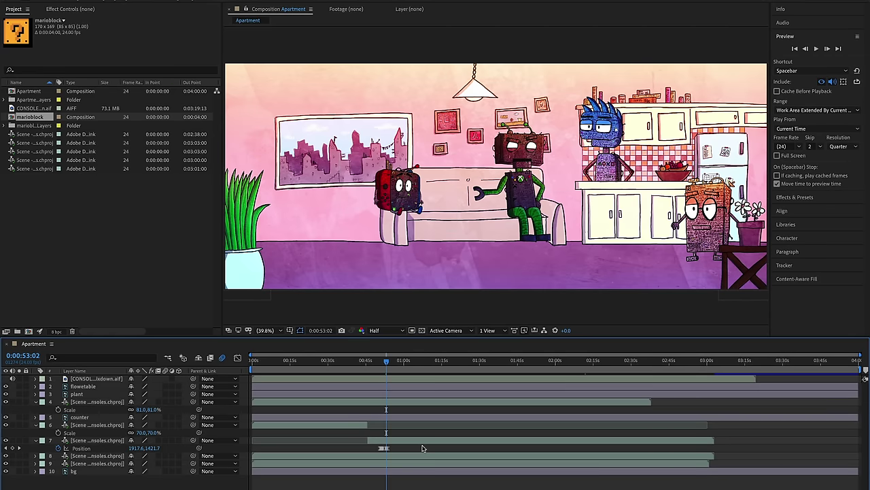
pyautogui.hotkey('ctrl', 'v')
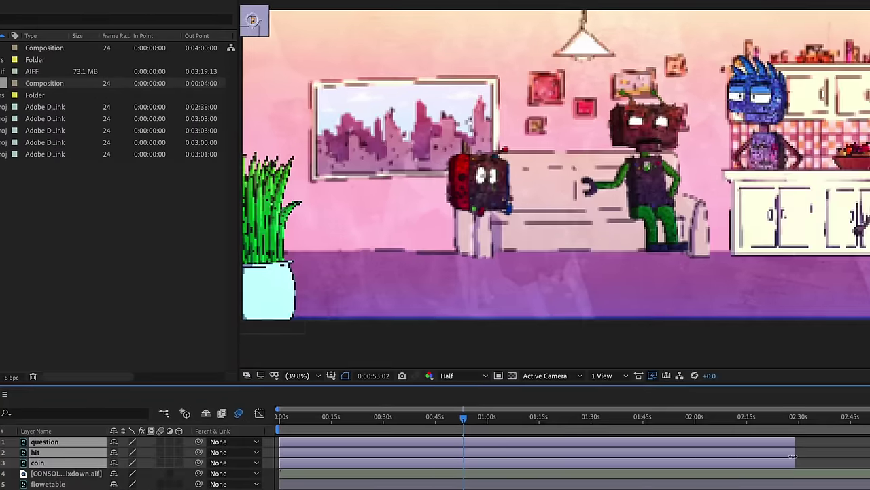
# - Move the three block layers together from the scene's corner to just above the red-and-blue console character's head
pyautogui.moveTo(253, 22); pyautogui.dragTo(488, 136)
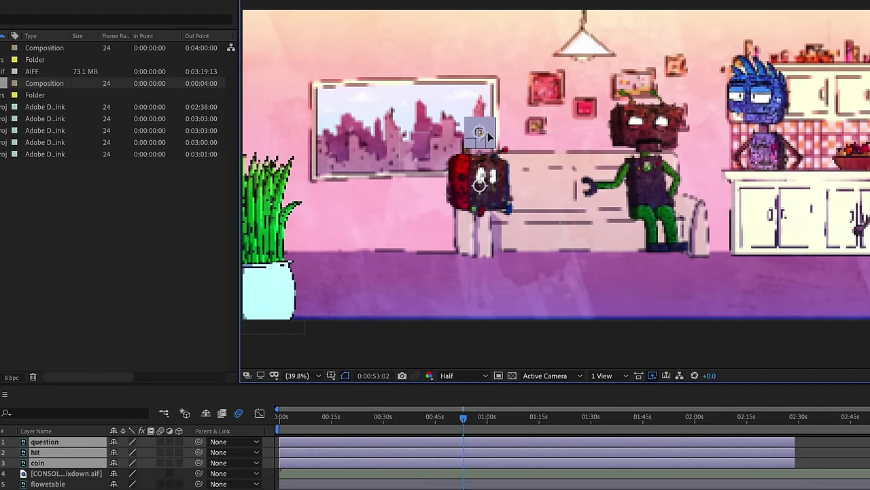
pyautogui.scroll(2, 488, 136)
pyautogui.moveTo(492, 120)
pyautogui.mouseDown()
pyautogui.moveTo(515, 98)
pyautogui.moveTo(492, 126)
pyautogui.moveTo(487, 121)
pyautogui.mouseUp()
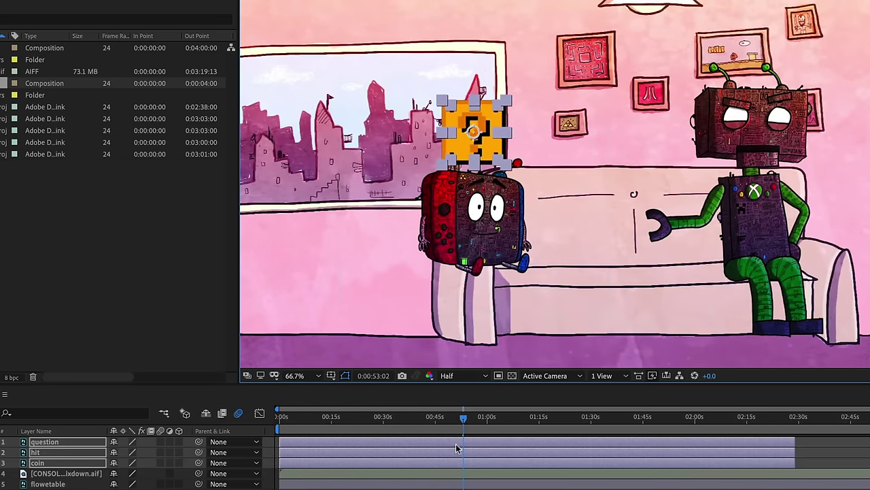
# - At 0:00:51:00, reposition the block directly above the jumping character and trim the start of all three block layers there
pyautogui.scroll(5, 456, 448)
pyautogui.scroll(2, 462, 453)
pyautogui.click(349, 423)
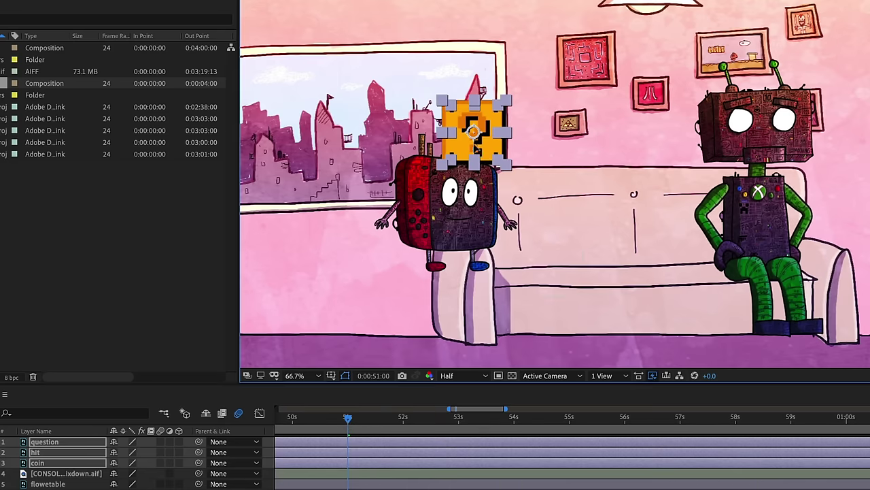
pyautogui.moveTo(476, 146); pyautogui.dragTo(451, 133)
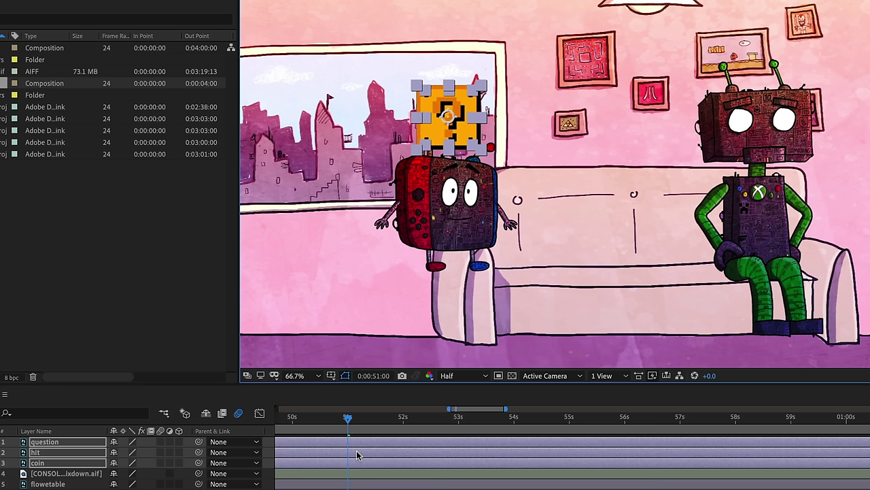
pyautogui.hotkey('alt', '[')
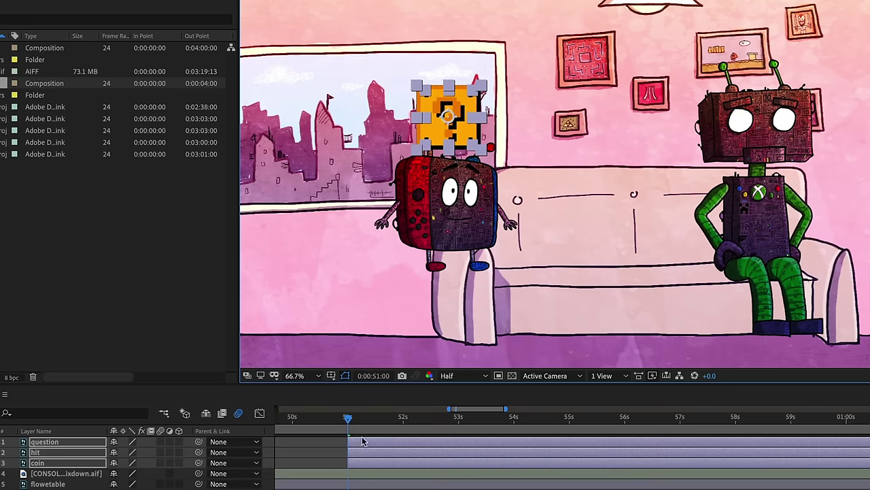
pyautogui.hotkey('ctrl', 'shift', 'a')
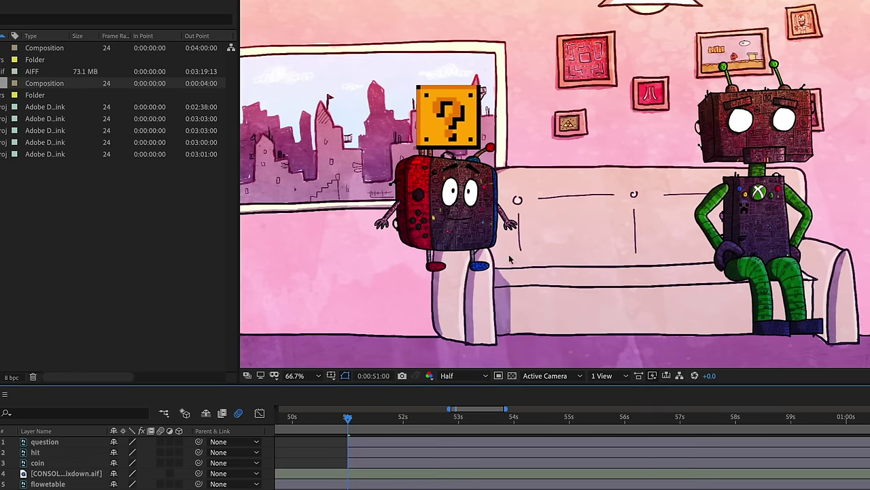
# - Trim the end of the question layer to 0:00:51:01 so it lasts a single frame
pyautogui.press(';')
pyautogui.scroll(1, 362, 455)
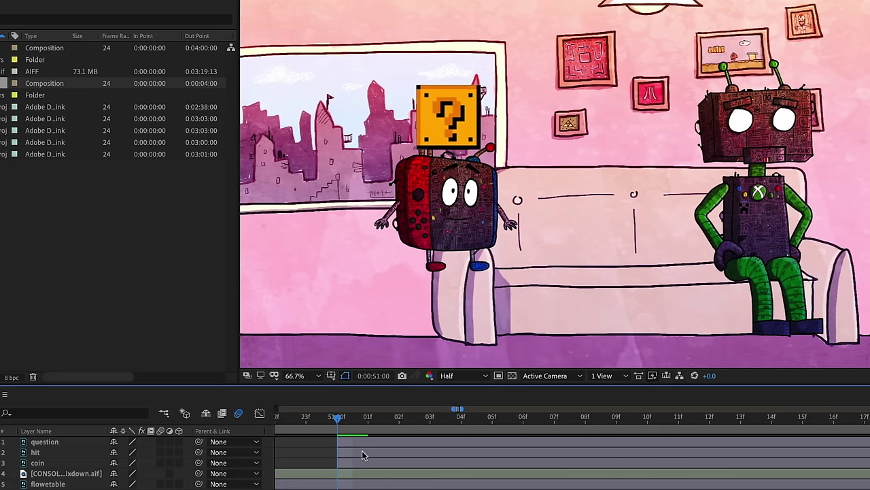
pyautogui.click(352, 461)
pyautogui.click(351, 443)
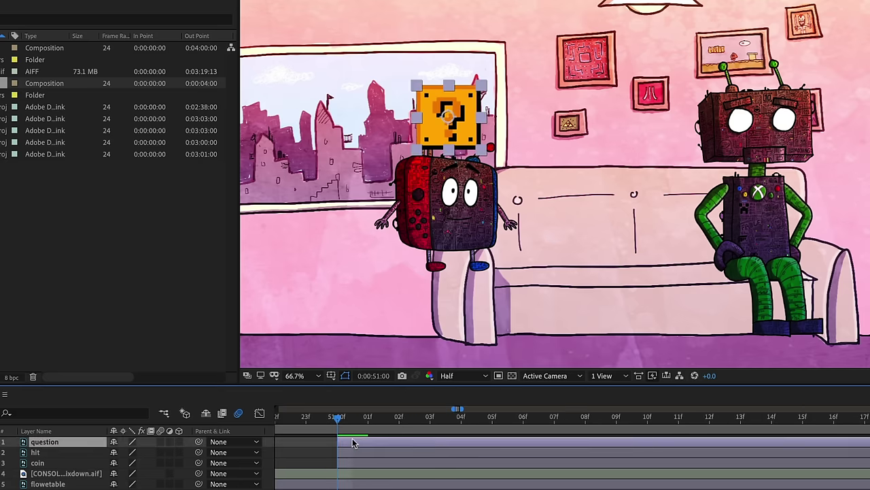
pyautogui.click(359, 420)
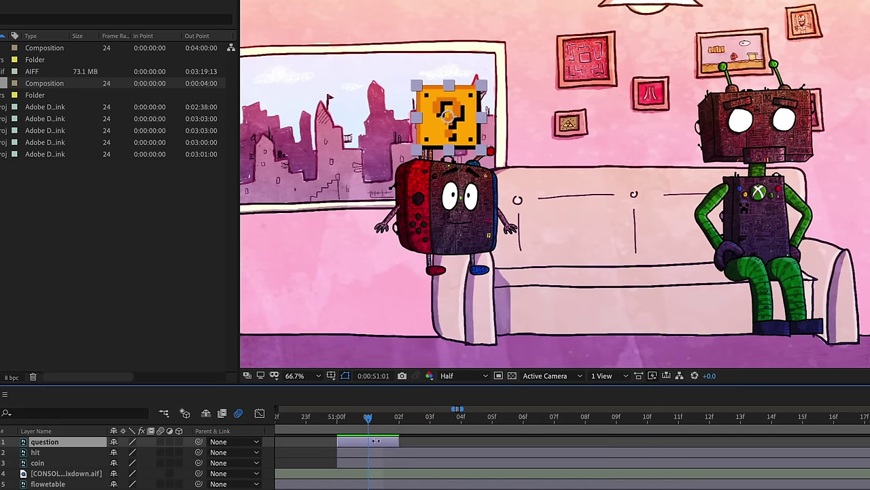
pyautogui.moveTo(376, 440); pyautogui.dragTo(367, 440)
# - Keyframe the coin's position at 0:00:51:01, then raise it above the block to about 1795.1, 535.2 at 0:00:51:04
pyautogui.click(352, 454)
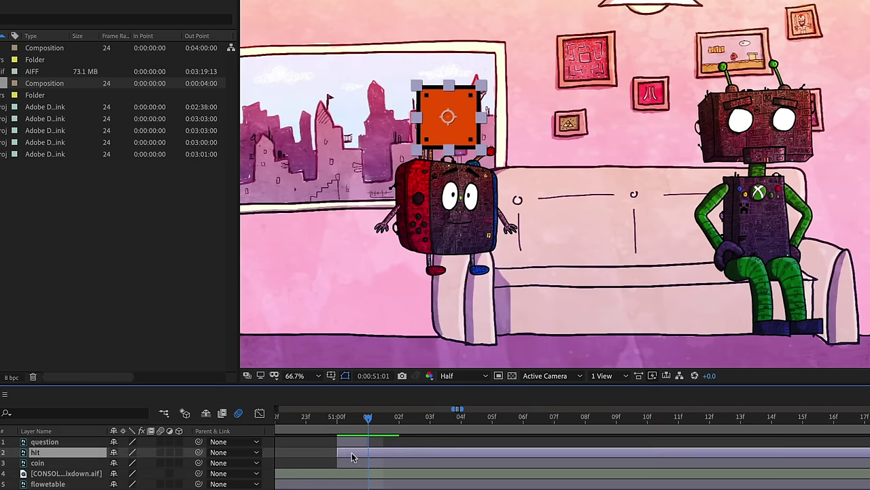
pyautogui.click(354, 462)
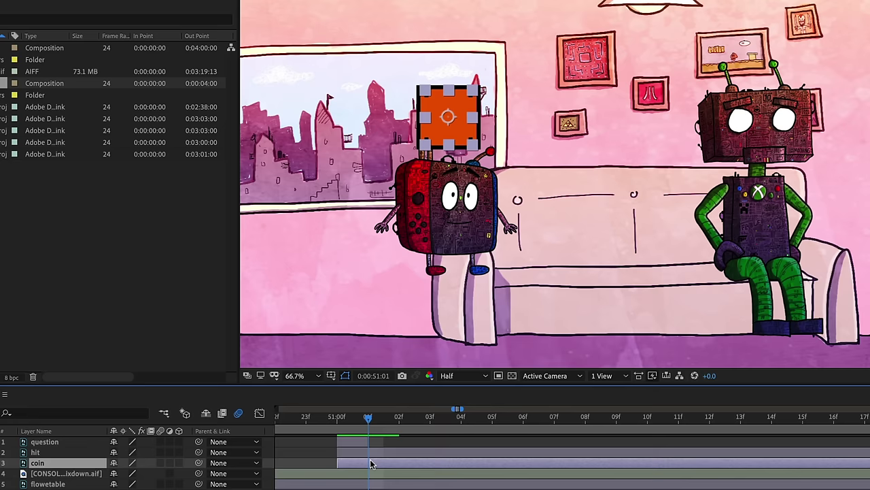
pyautogui.press('p')
pyautogui.click(16, 473)
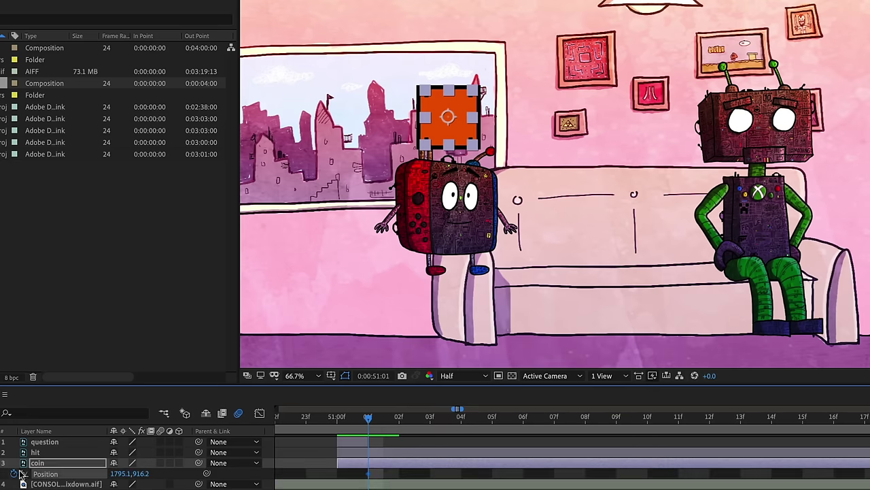
pyautogui.click(460, 419)
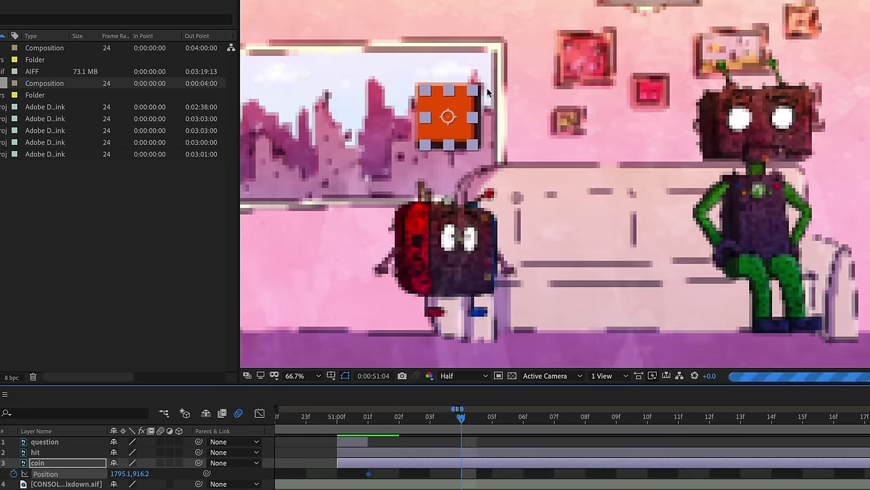
pyautogui.moveTo(460, 139); pyautogui.dragTo(457, 60)
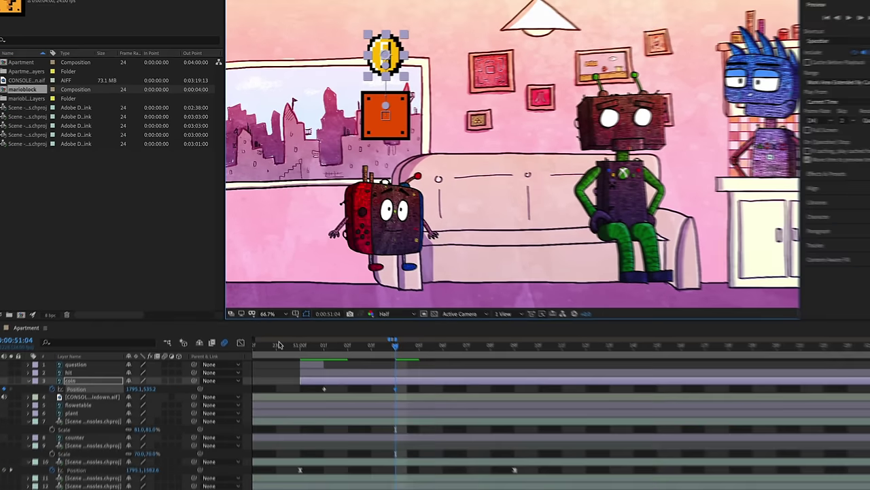
# - Preview the block hit and coin animation from 0:00:50:23
pyautogui.click(306, 417)
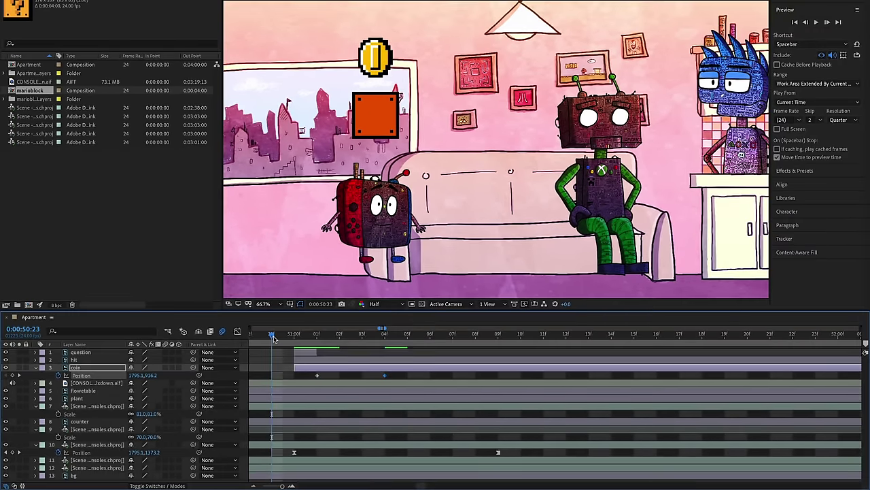
pyautogui.press('space')
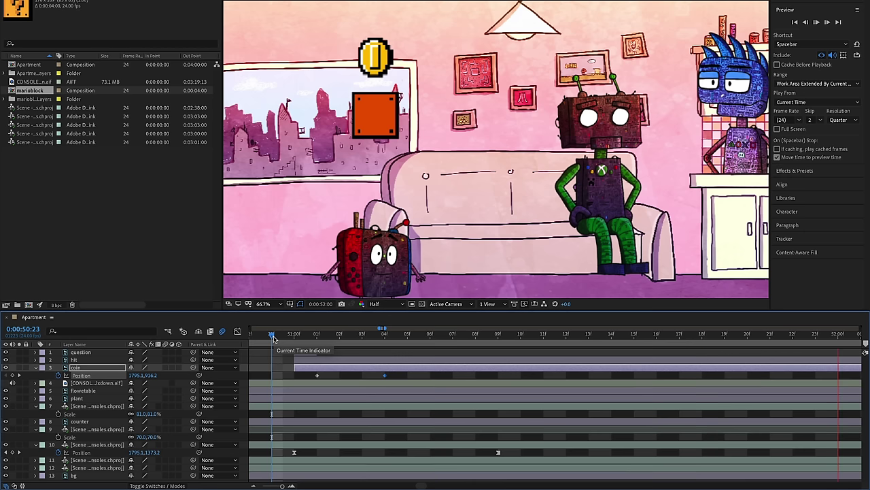
pyautogui.press('space')
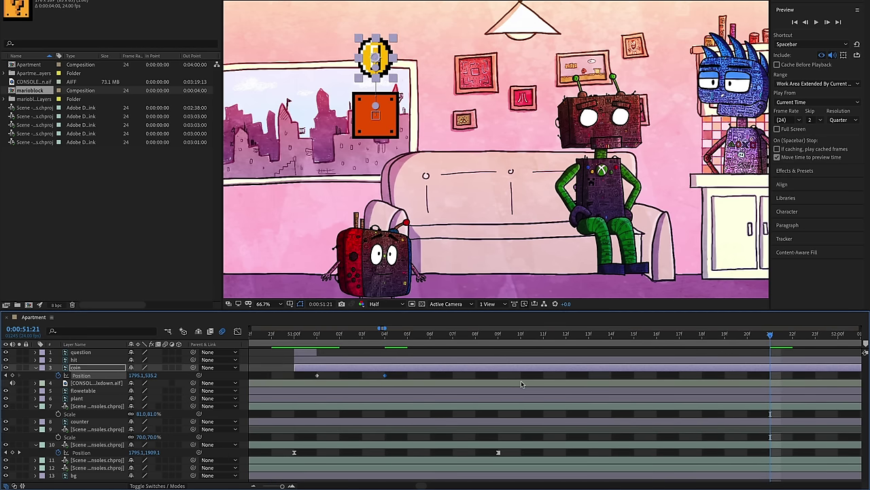
# - Trim the ends of the hit and coin layers at 0:00:51:23 and check the frames just after the cut
pyautogui.press('-')
pyautogui.press('-')
pyautogui.moveTo(776, 338); pyautogui.dragTo(673, 338)
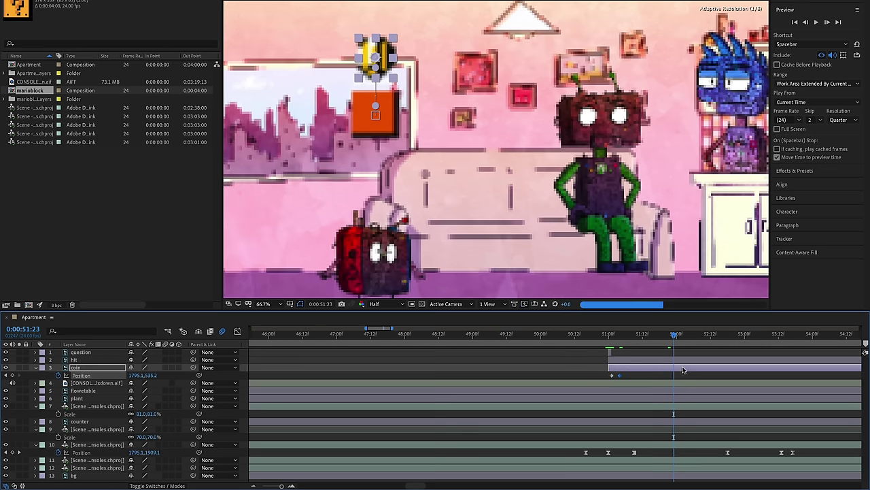
pyautogui.keyDown('shift'); pyautogui.click(680, 360); pyautogui.keyUp('shift')
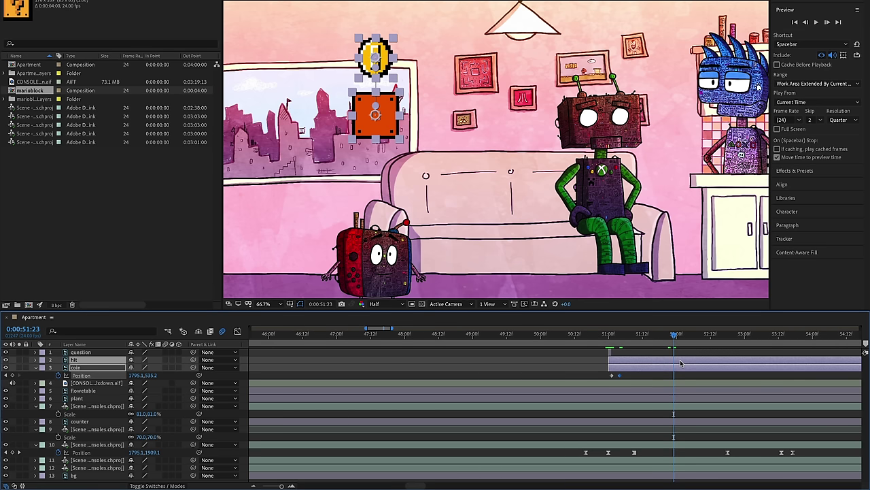
pyautogui.hotkey('alt', ']')
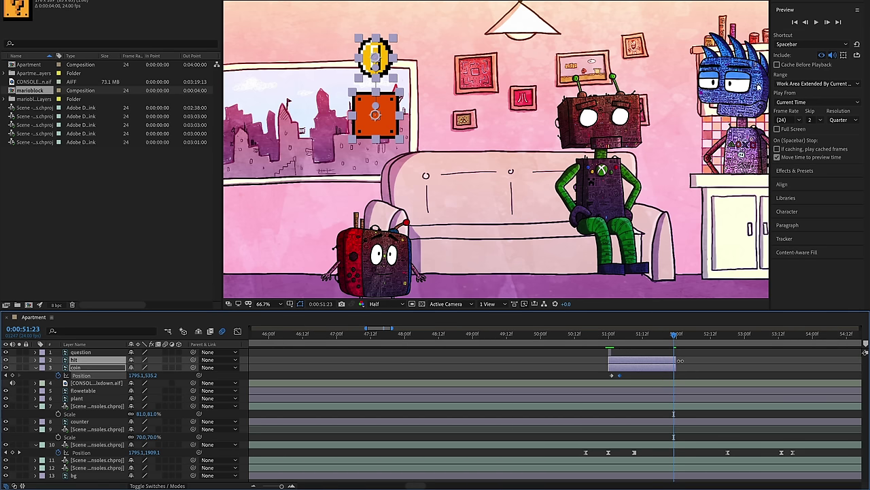
pyautogui.click(680, 337)
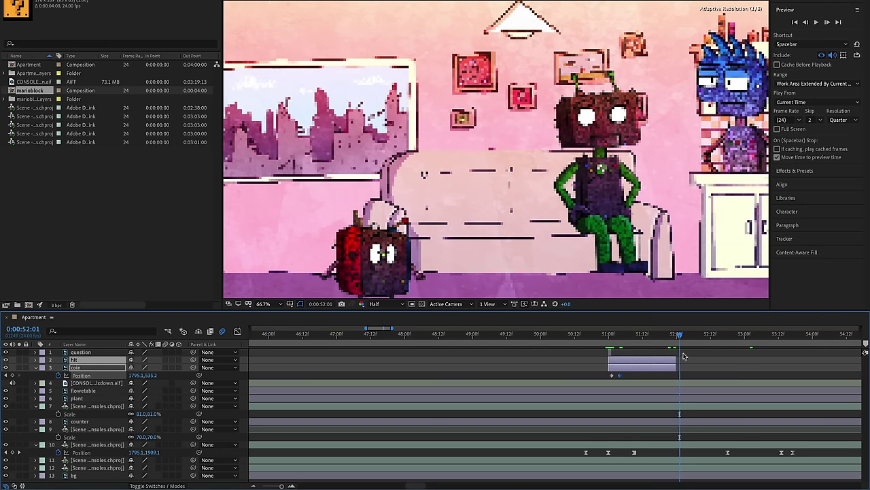
# - Apply Easy Ease to both of the coin's position keyframes and check its rise out of the block
pyautogui.scroll(-1, 566, 231)
pyautogui.scroll(3, 477, 189)
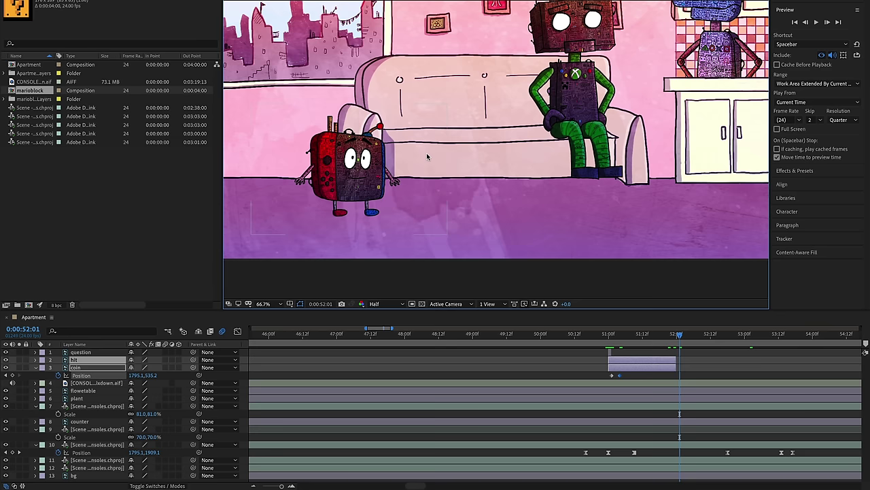
pyautogui.moveTo(426, 157); pyautogui.dragTo(463, 184)
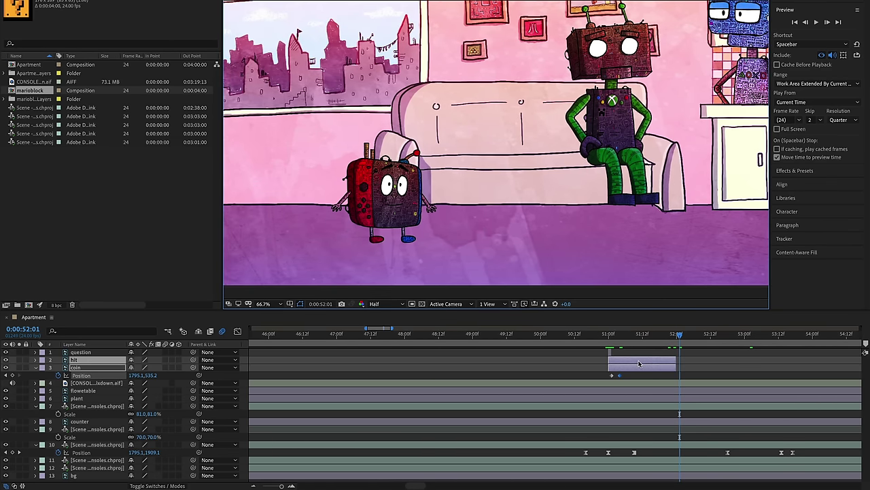
pyautogui.moveTo(607, 376); pyautogui.dragTo(635, 375)
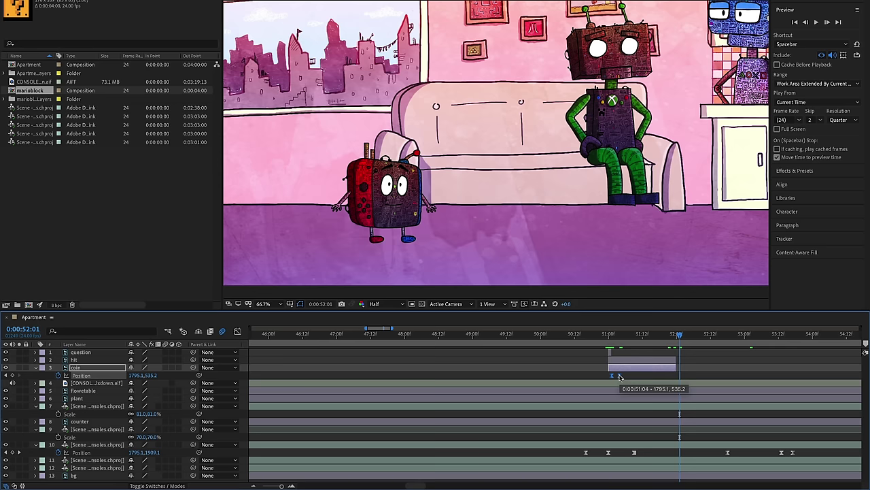
pyautogui.rightClick(620, 377)
pyautogui.moveTo(687, 480)
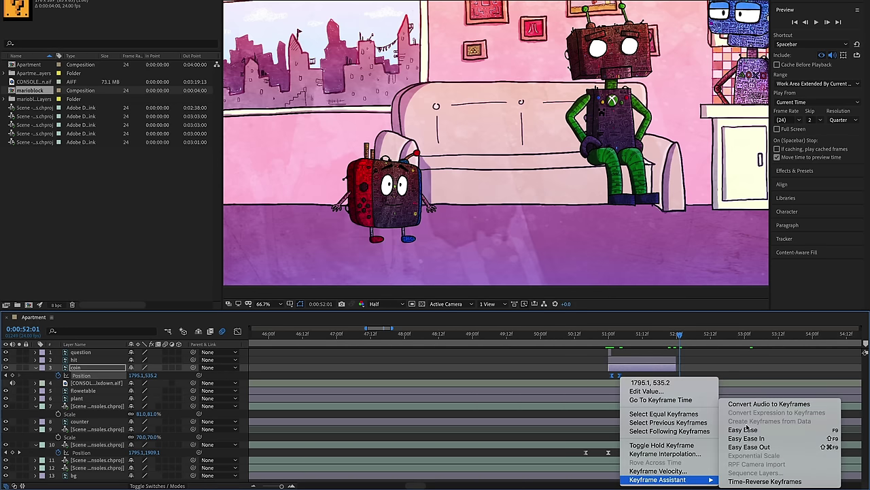
pyautogui.click(743, 430)
pyautogui.click(610, 337)
pyautogui.moveTo(611, 336); pyautogui.dragTo(619, 336)
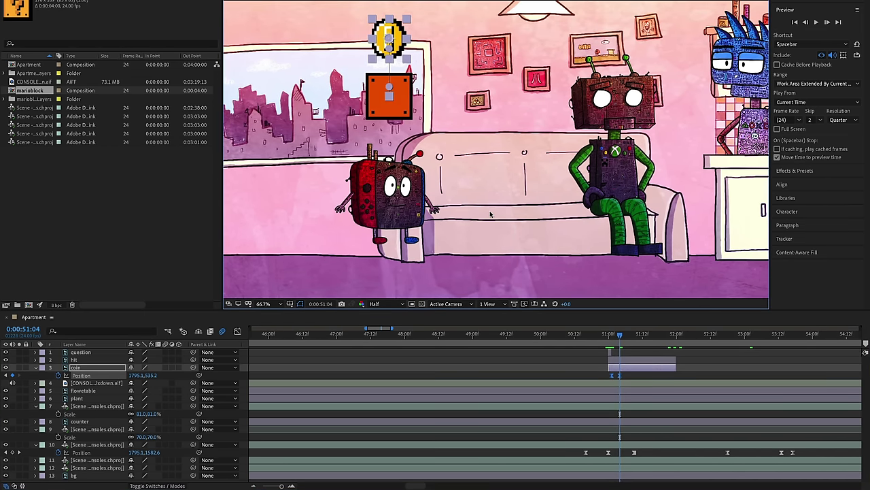
# - Import Smoke Jump.psd as a composition that retains layer sizes
pyautogui.press('super+i')
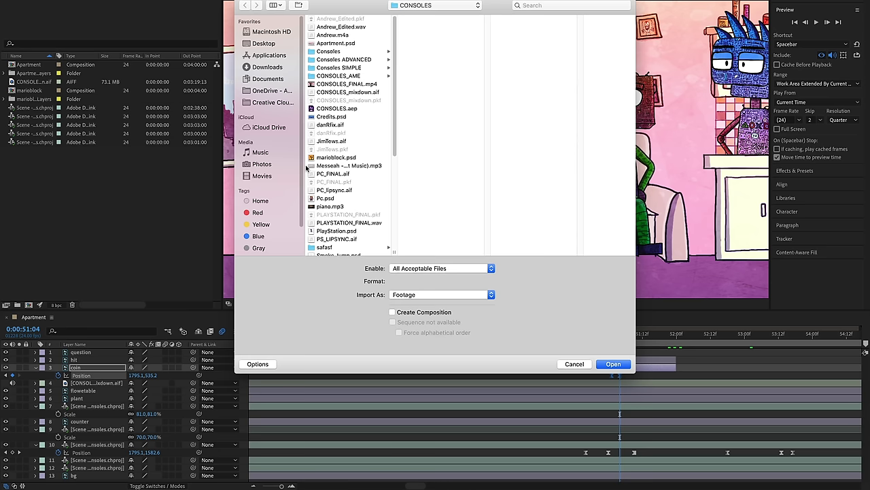
pyautogui.scroll(-5, 369, 185)
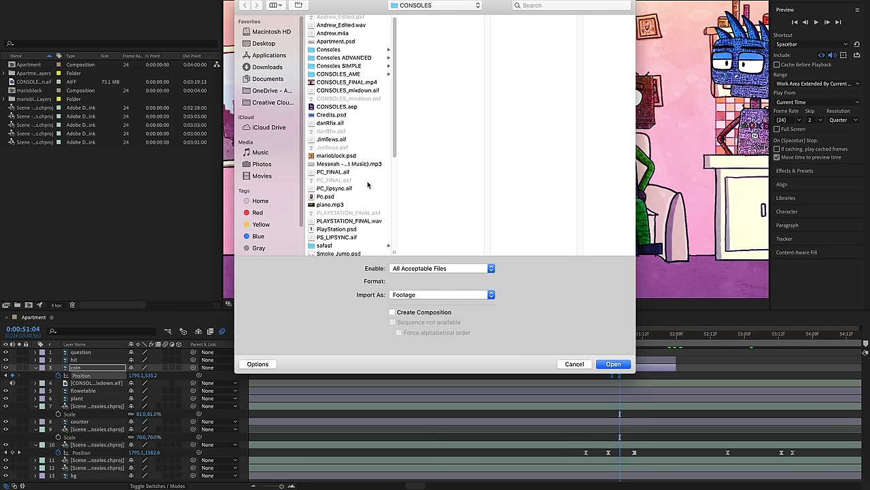
pyautogui.click(352, 192)
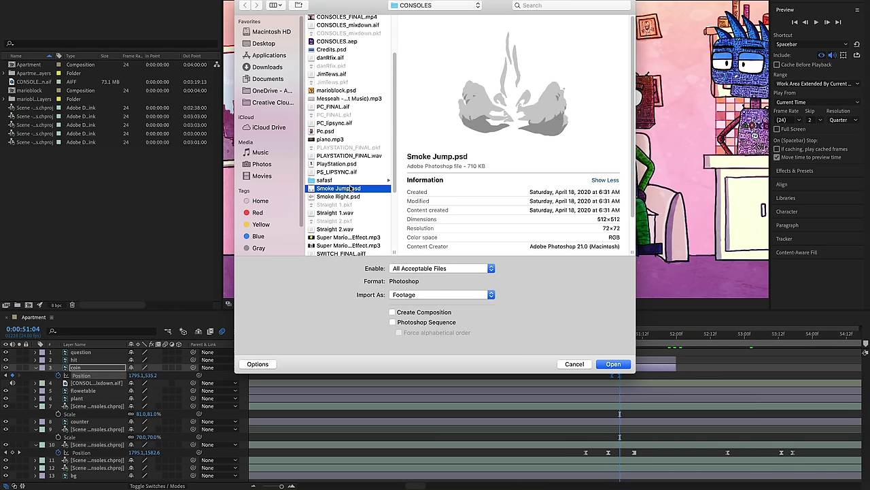
pyautogui.click(410, 297)
pyautogui.click(419, 305)
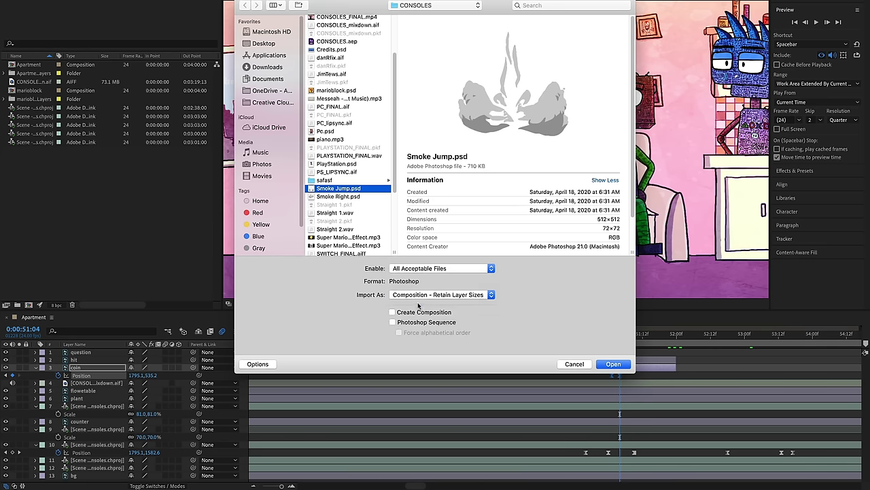
pyautogui.click(611, 364)
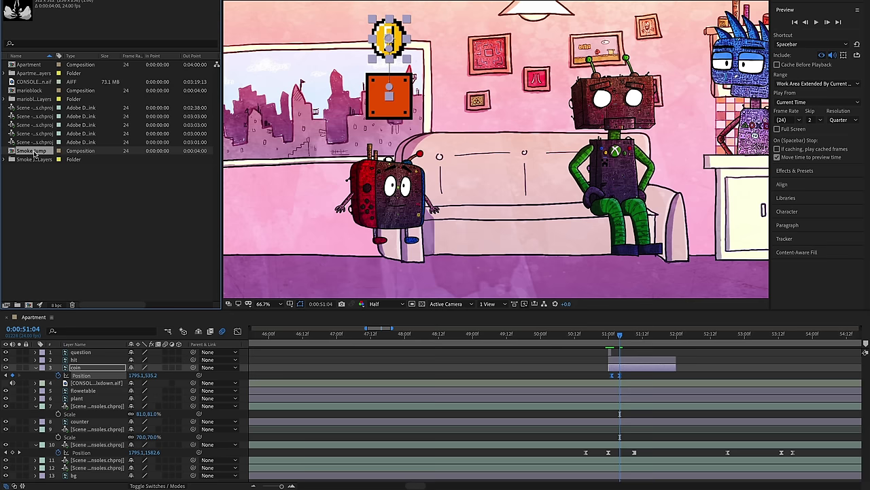
# - In the Smoke Jump composition, trim all ten smoke layers to a single frame ending at 0:00:00:01
pyautogui.doubleClick(34, 152)
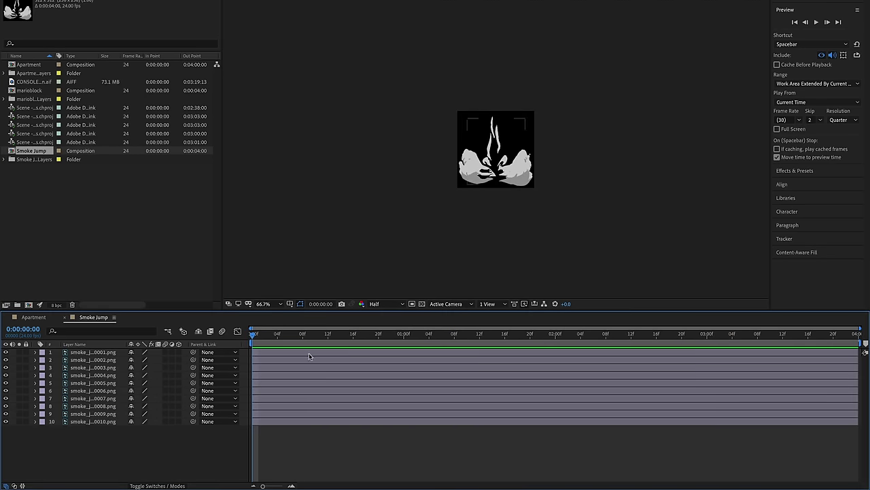
pyautogui.moveTo(268, 335); pyautogui.dragTo(391, 336)
pyautogui.press('Home')
pyautogui.press('=')
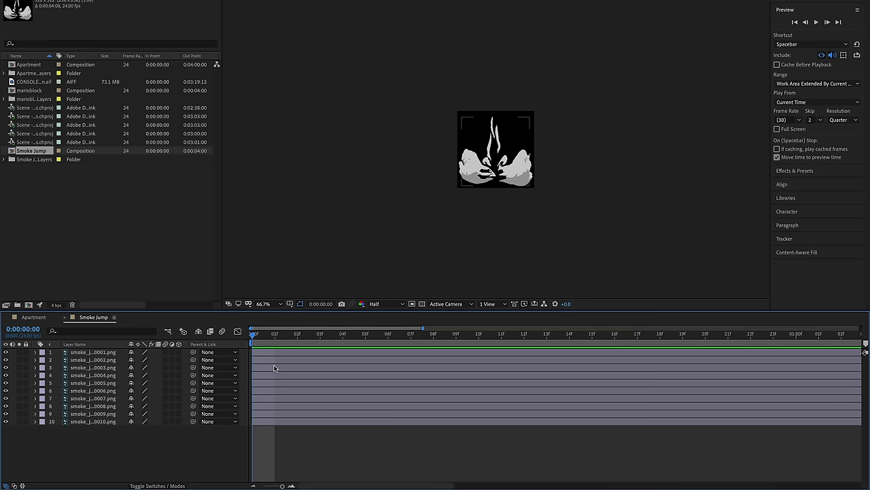
pyautogui.click(273, 358)
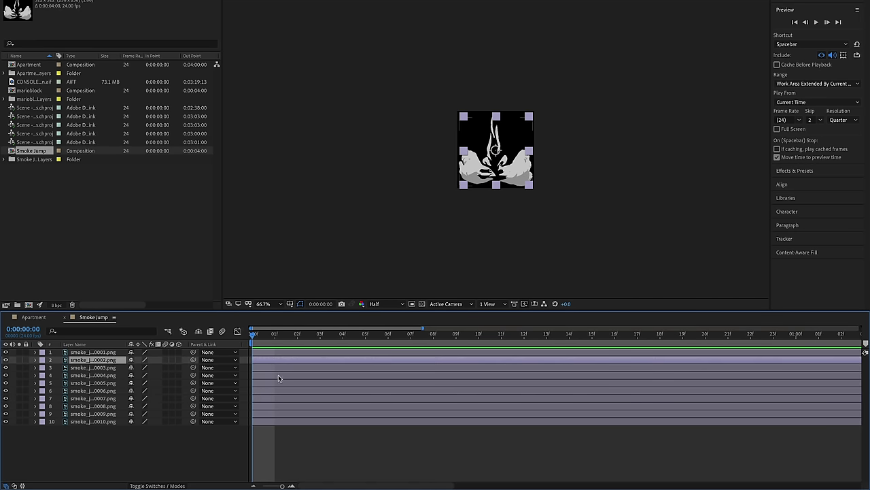
pyautogui.click(272, 352)
pyautogui.press('pagedown')
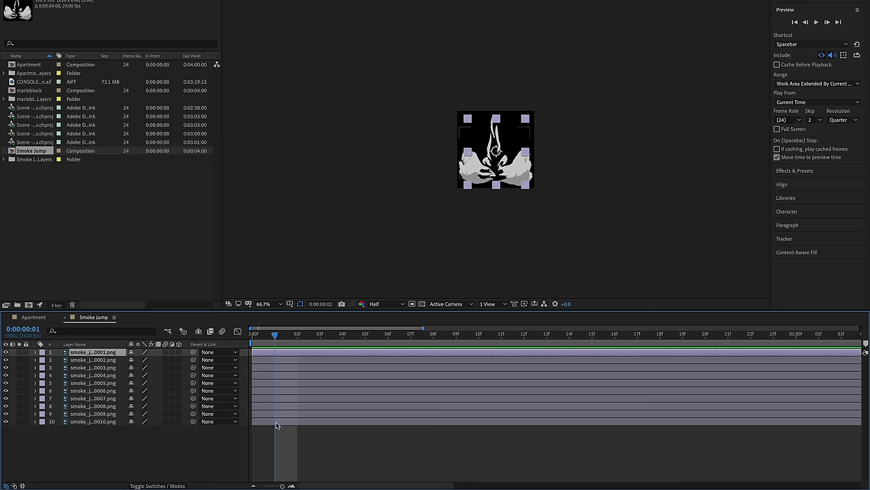
pyautogui.keyDown('shift'); pyautogui.click(277, 423); pyautogui.keyUp('shift')
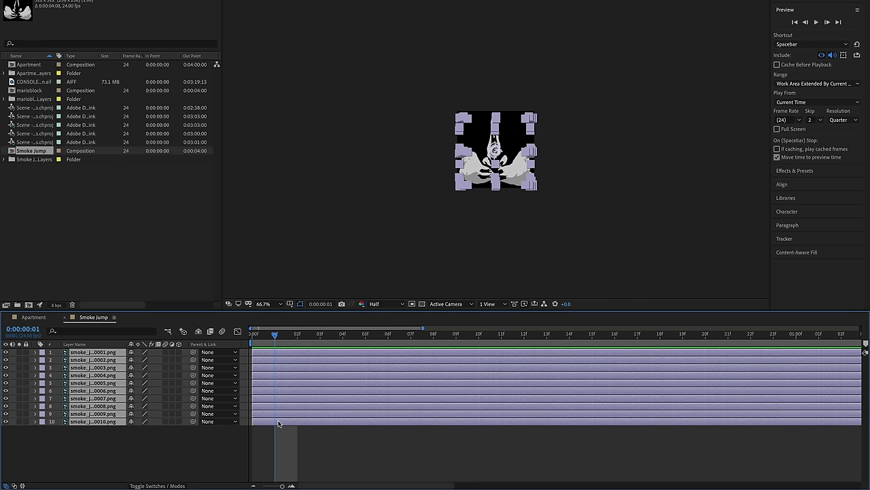
pyautogui.hotkey('alt', ']')
# - Stagger the smoke layers one frame apart in numerical order so they play in sequence, and check the animation
pyautogui.moveTo(297, 351); pyautogui.dragTo(329, 375)
pyautogui.click(292, 395)
pyautogui.moveTo(268, 385); pyautogui.dragTo(356, 384)
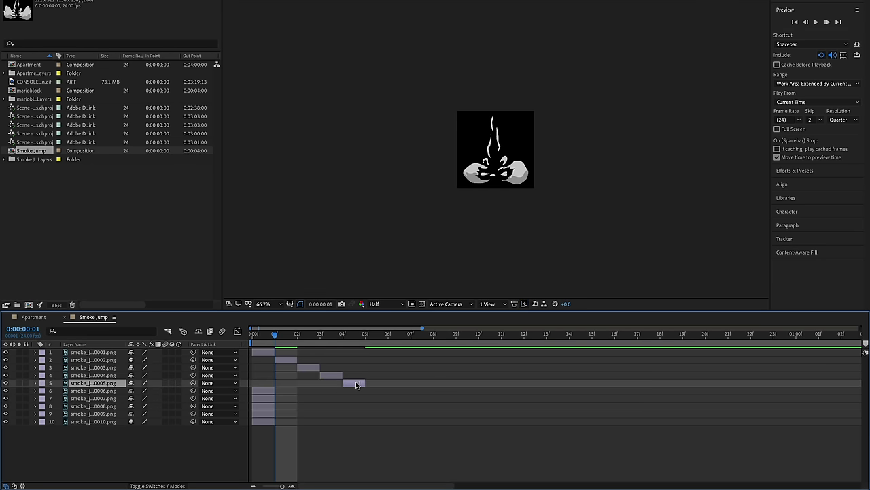
pyautogui.moveTo(266, 393); pyautogui.dragTo(373, 391)
pyautogui.moveTo(264, 403); pyautogui.dragTo(408, 402)
pyautogui.moveTo(267, 408); pyautogui.dragTo(424, 408)
pyautogui.moveTo(263, 417); pyautogui.dragTo(436, 424)
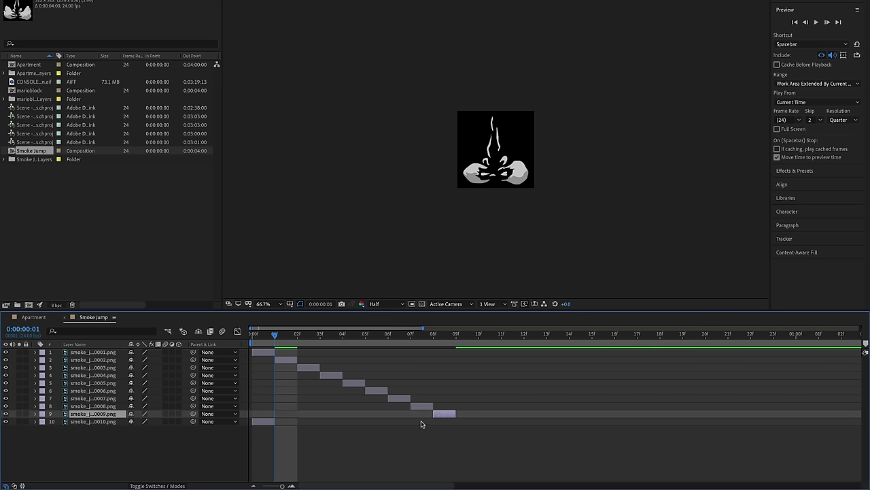
pyautogui.moveTo(257, 422); pyautogui.dragTo(457, 425)
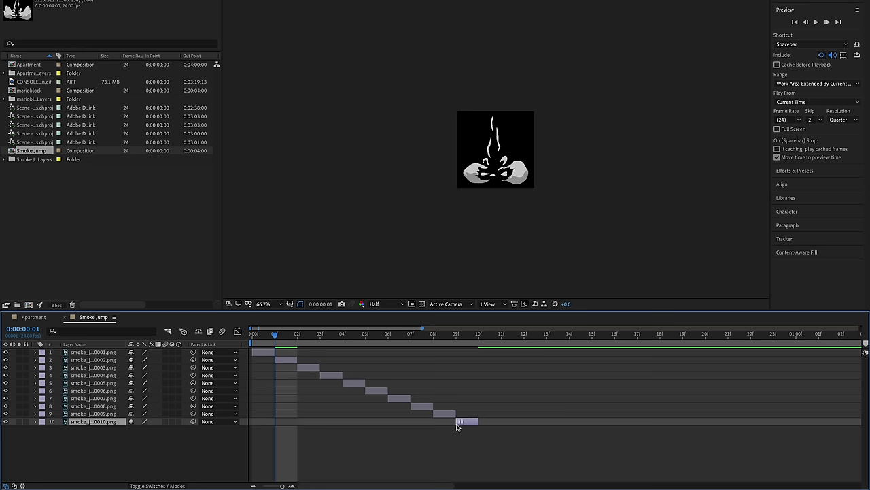
pyautogui.moveTo(277, 340); pyautogui.dragTo(463, 355)
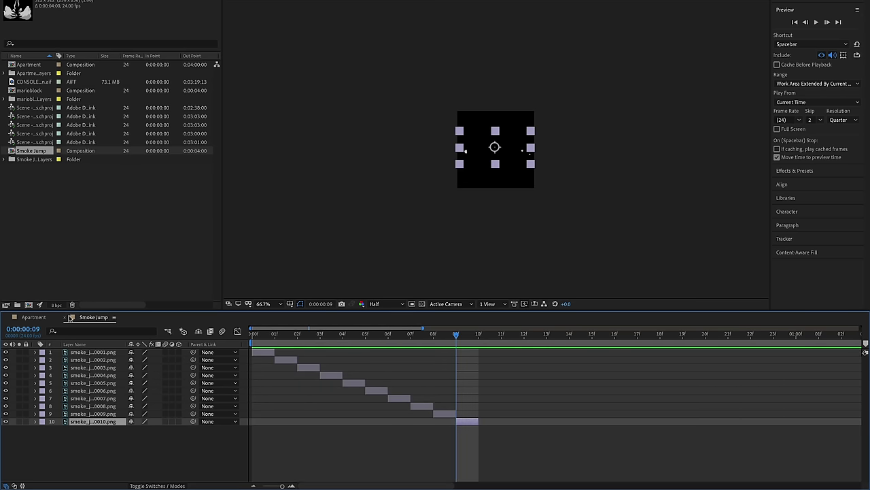
# - Close the smoke composition and add Smoke Jump to the Apartment timeline below the coin layer, starting at 0:00:50:16
pyautogui.click(66, 318)
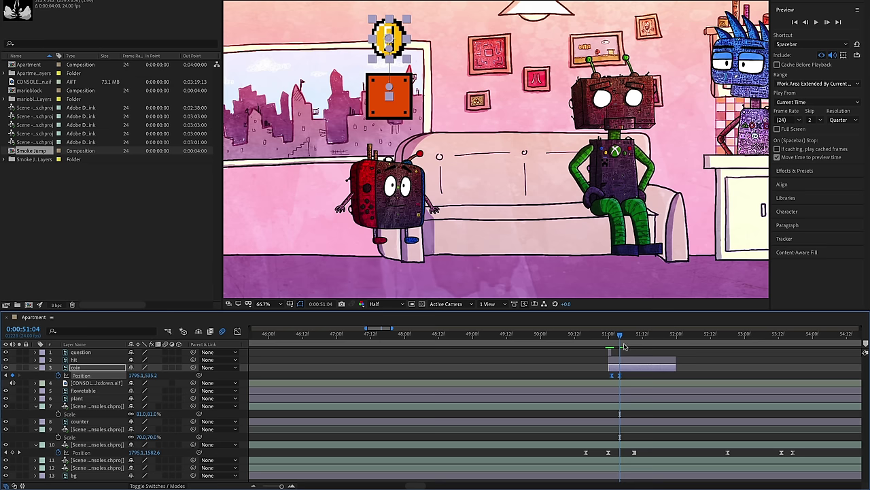
pyautogui.moveTo(615, 336); pyautogui.dragTo(586, 338)
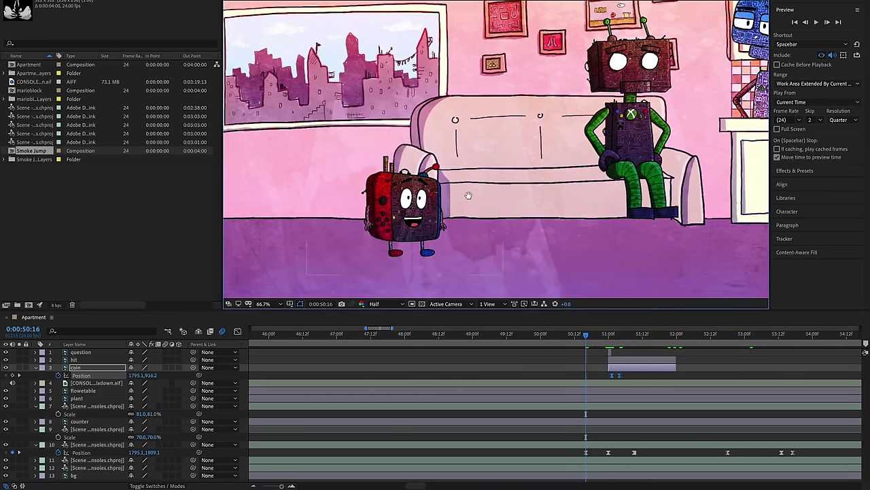
pyautogui.moveTo(26, 153); pyautogui.dragTo(588, 378)
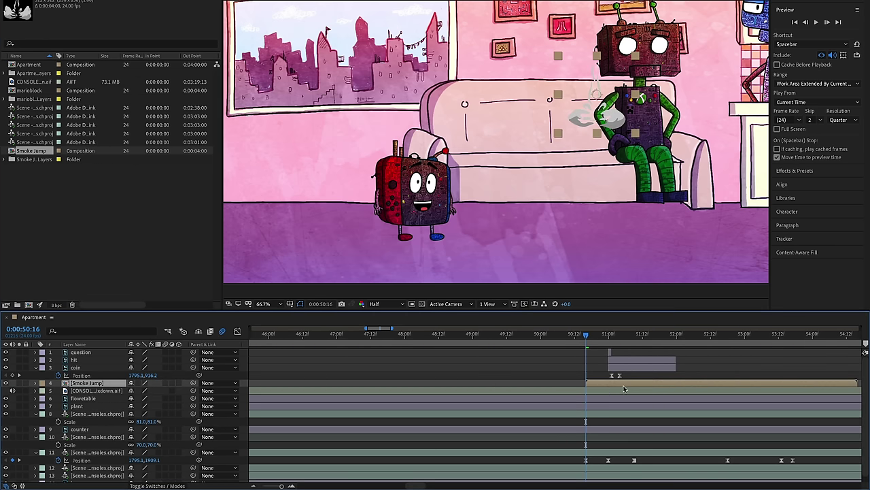
# - Enlarge the smoke around the jumping console's feet and move its layer directly beneath that character's layer
pyautogui.moveTo(608, 124); pyautogui.dragTo(438, 239)
pyautogui.moveTo(454, 183); pyautogui.dragTo(485, 163)
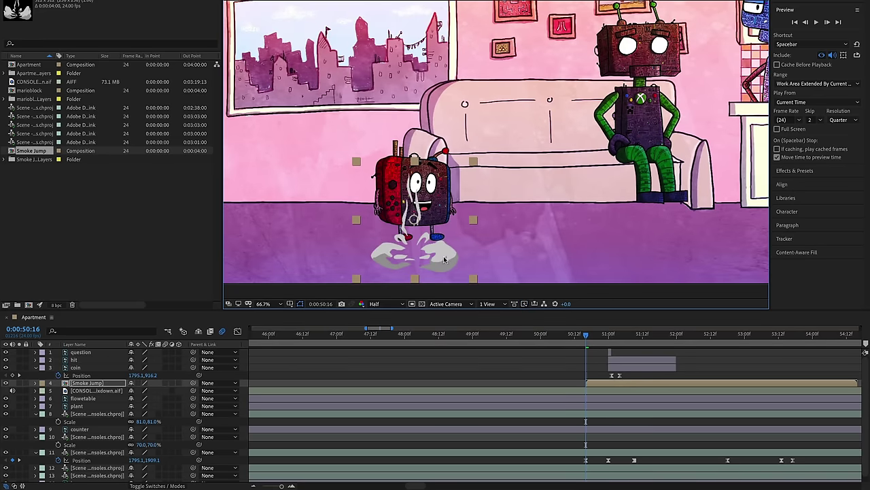
pyautogui.hotkey('shift', 'Up')
pyautogui.hotkey('shift', 'Up')
pyautogui.hotkey('shift', 'Up')
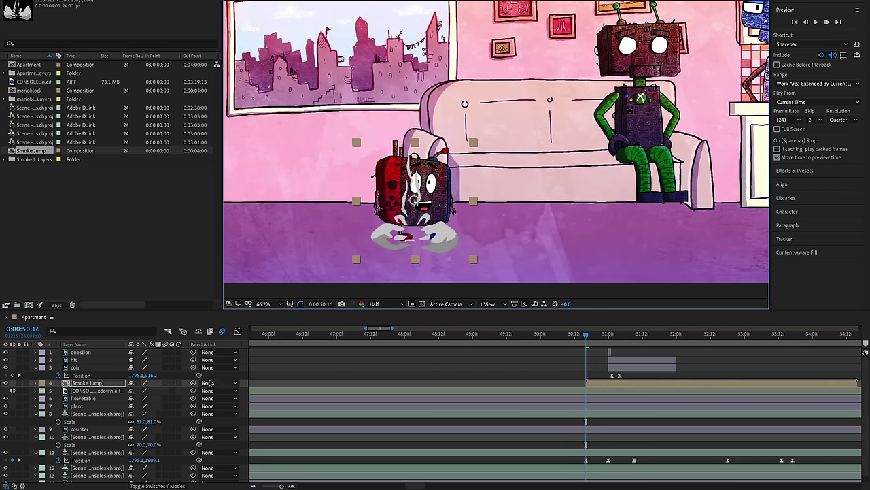
pyautogui.moveTo(92, 385); pyautogui.dragTo(97, 457)
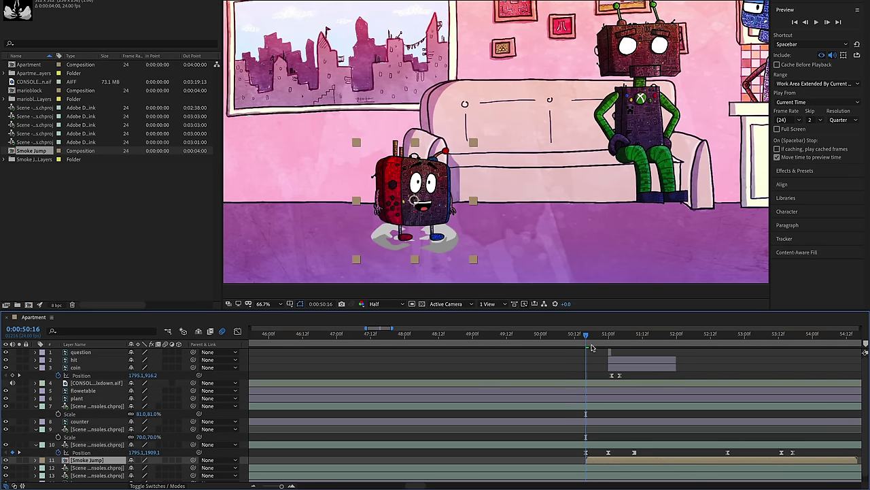
# - Preview the jump with the smoke effect from about 0:00:50:12, and play back the wider Apartment scene
pyautogui.press('space')
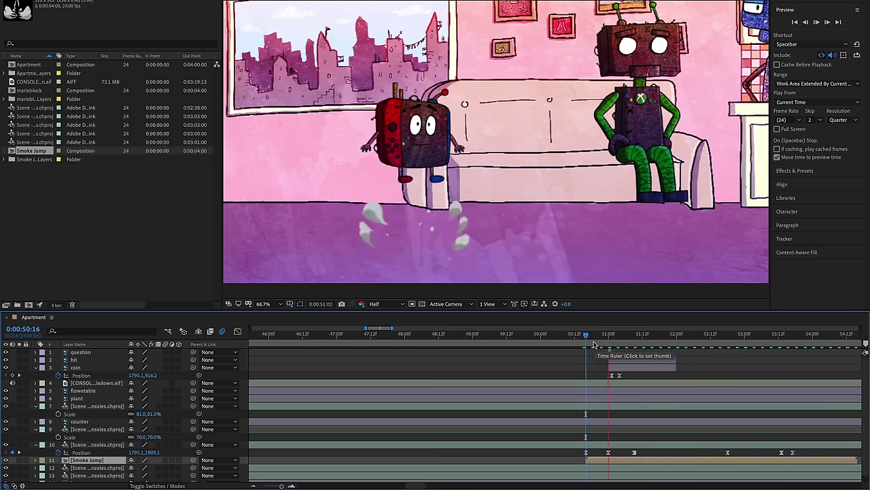
pyautogui.click(574, 336)
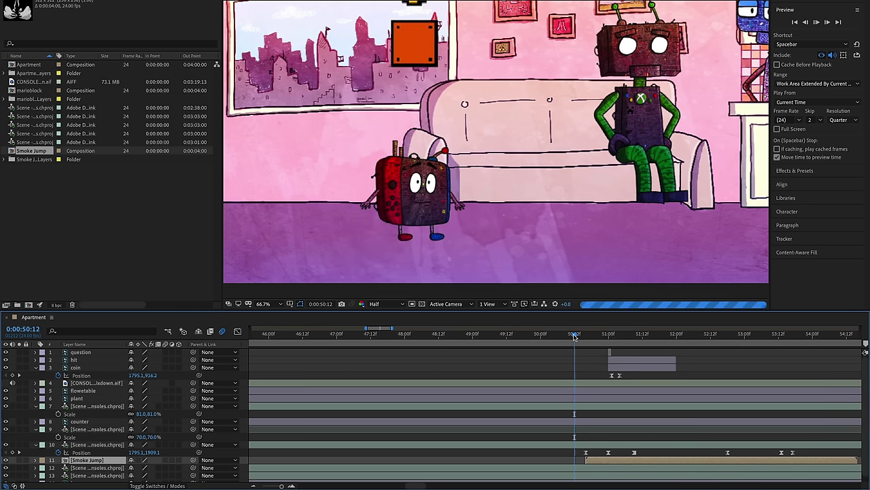
pyautogui.press('space')
pyautogui.press('space')
pyautogui.click(581, 335)
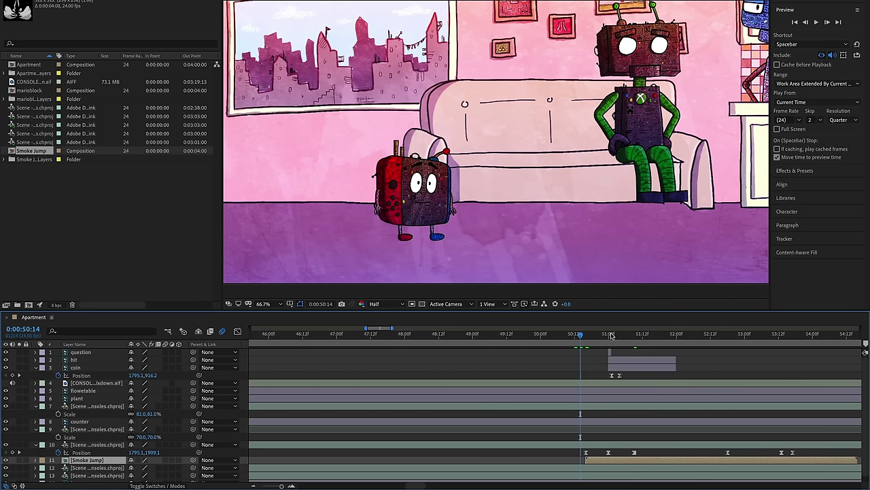
pyautogui.moveTo(582, 336); pyautogui.dragTo(591, 338)
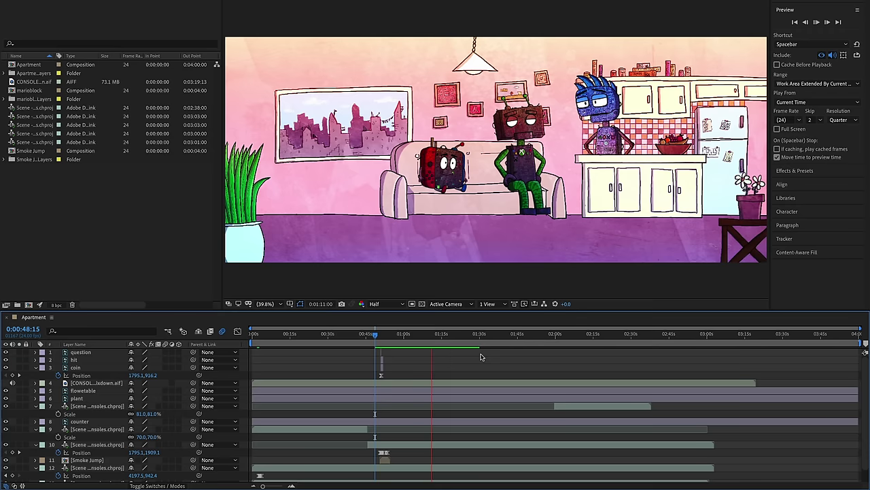
pyautogui.press('space')
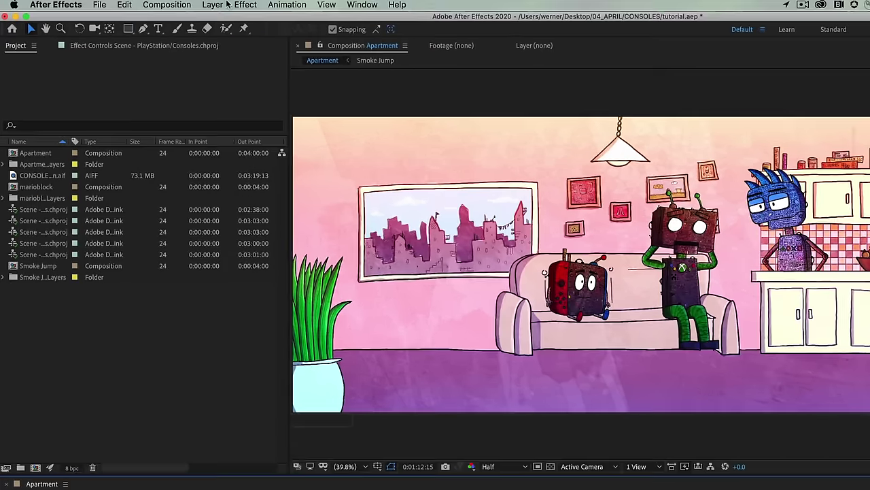
pyautogui.click(217, 5)
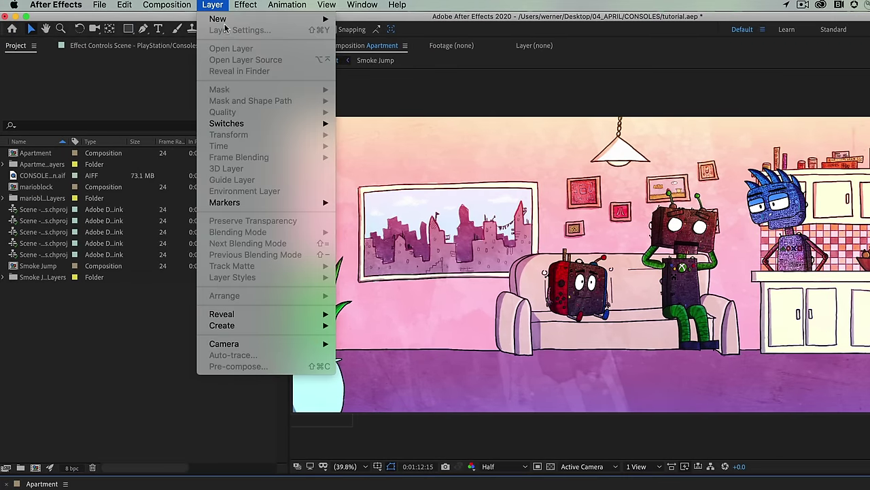
pyautogui.moveTo(227, 19)
pyautogui.click(378, 58)
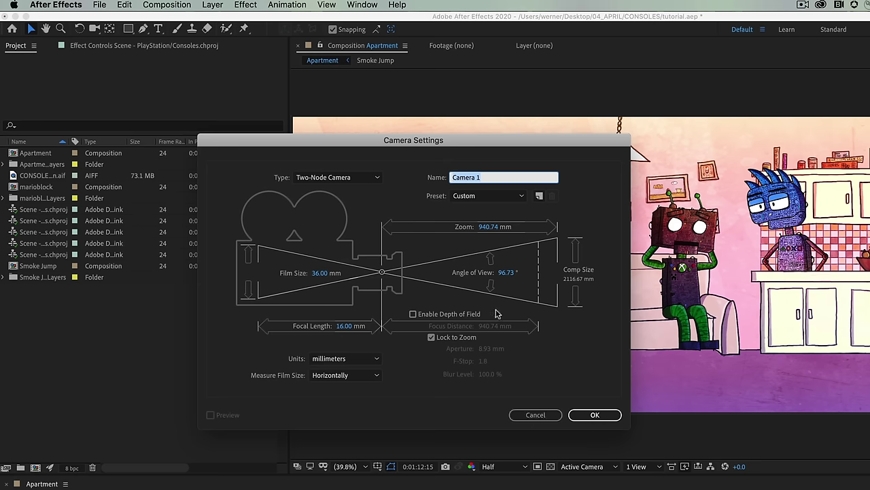
pyautogui.click(536, 415)
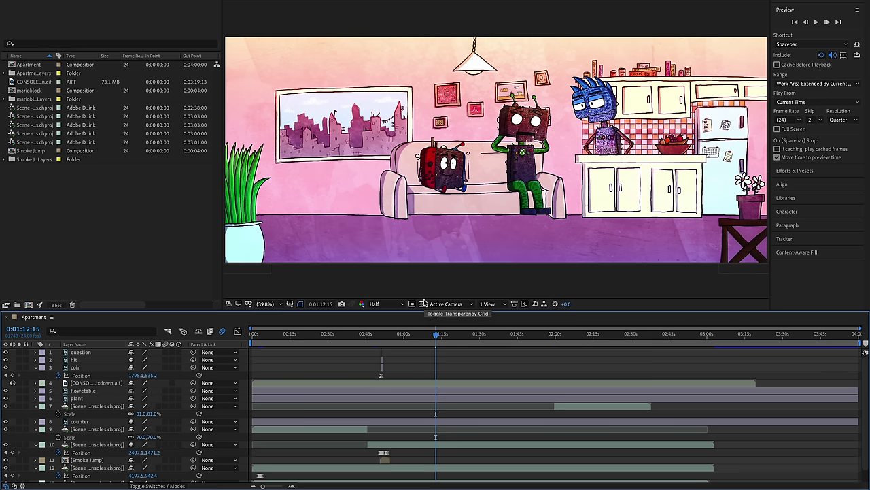
# - Create a new composition from the finished Apartment composition, nesting it inside
pyautogui.click(37, 64)
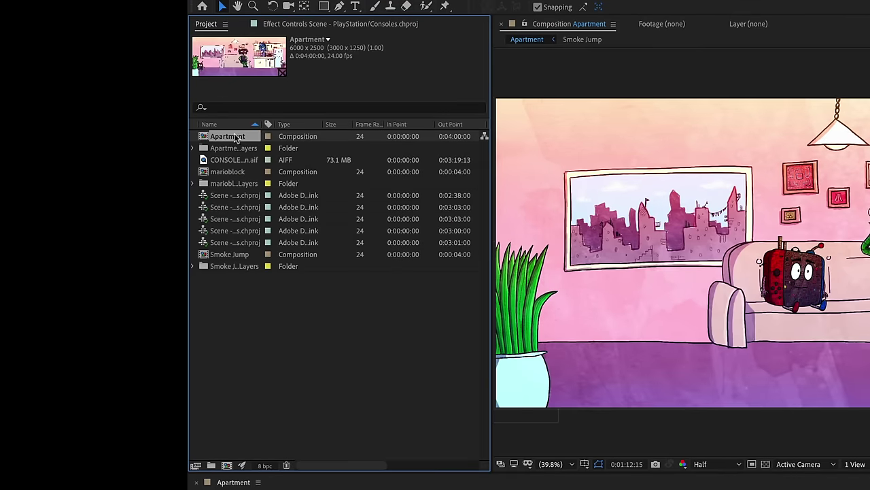
pyautogui.moveTo(234, 138); pyautogui.dragTo(229, 467)
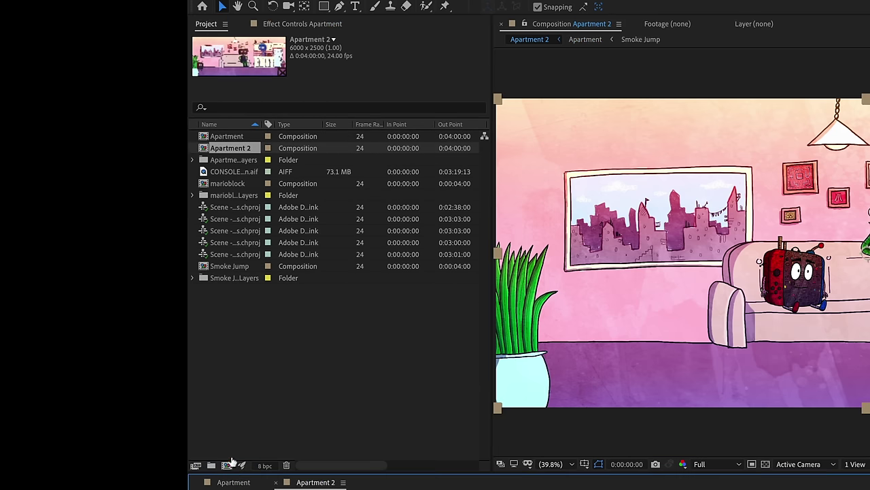
# - Rename the Apartment 2 composition as FINALCOMP and compare its timeline with the original Apartment timeline
pyautogui.click(238, 147)
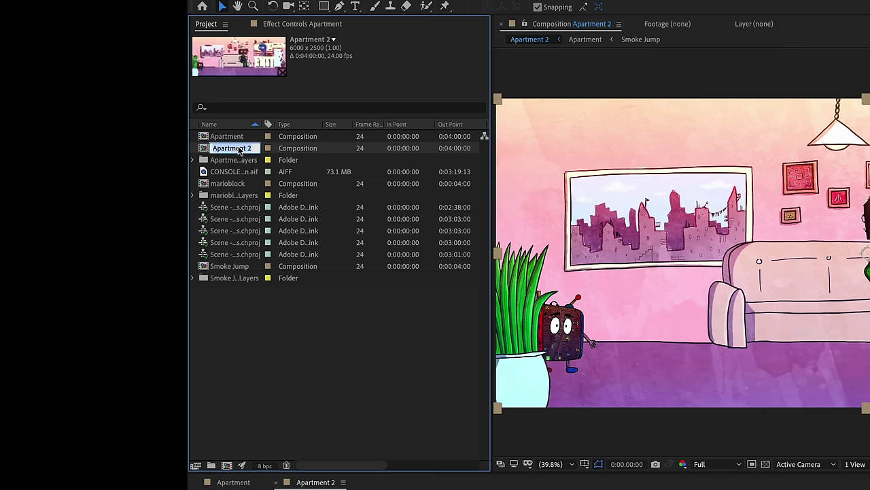
pyautogui.write('FINALCOMP')
pyautogui.press('Return')
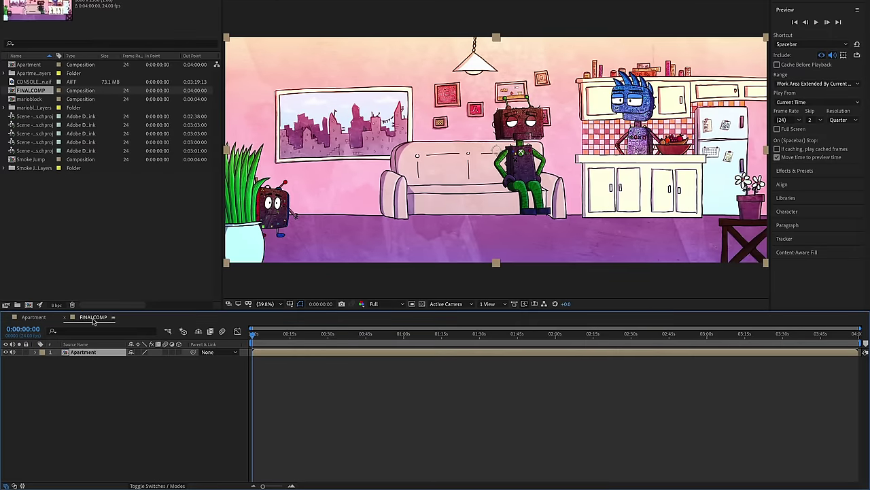
pyautogui.click(34, 317)
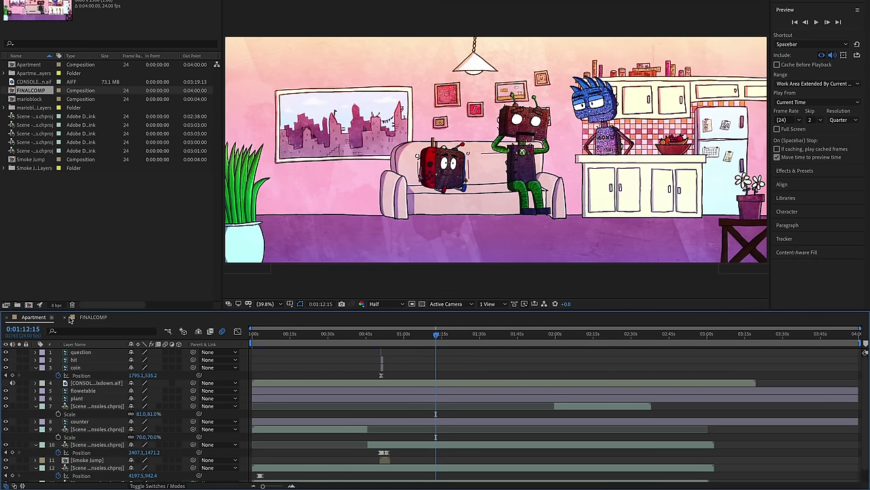
pyautogui.click(92, 317)
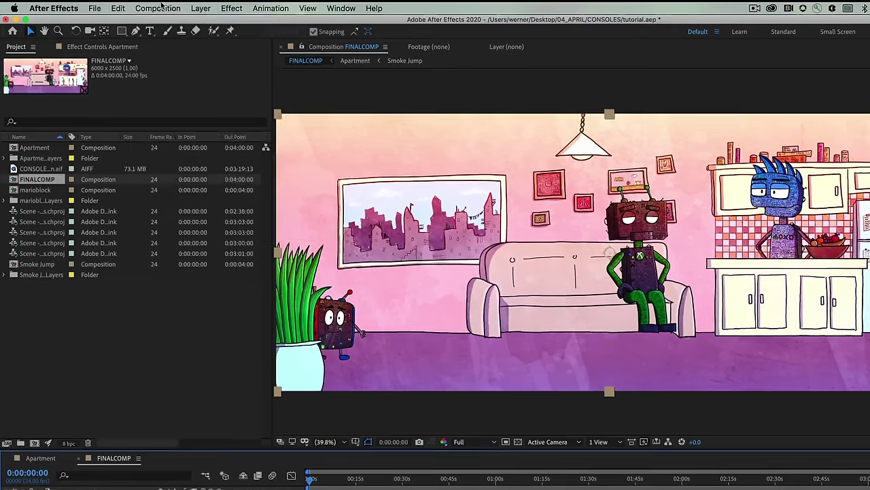
# - Set the FINALCOMP composition size to 1920 x 1080 px
pyautogui.click(161, 7)
pyautogui.click(171, 36)
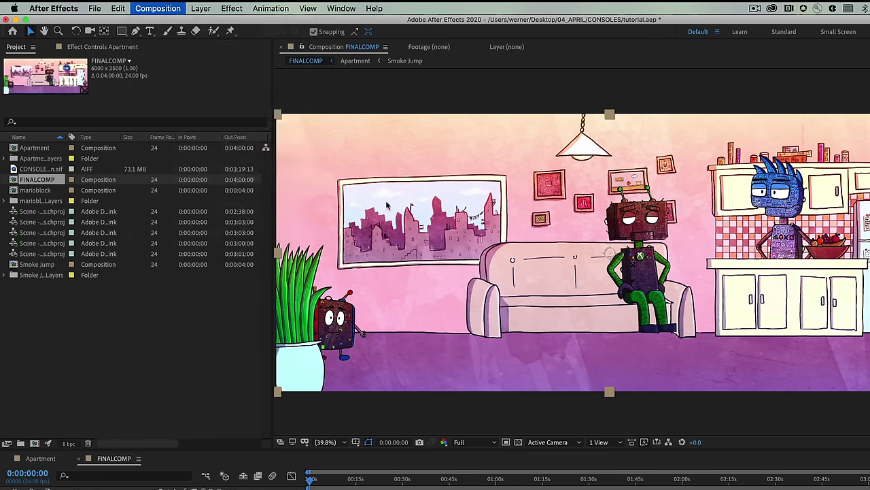
pyautogui.click(268, 183)
pyautogui.write('1920')
pyautogui.press('Tab')
pyautogui.write('1080')
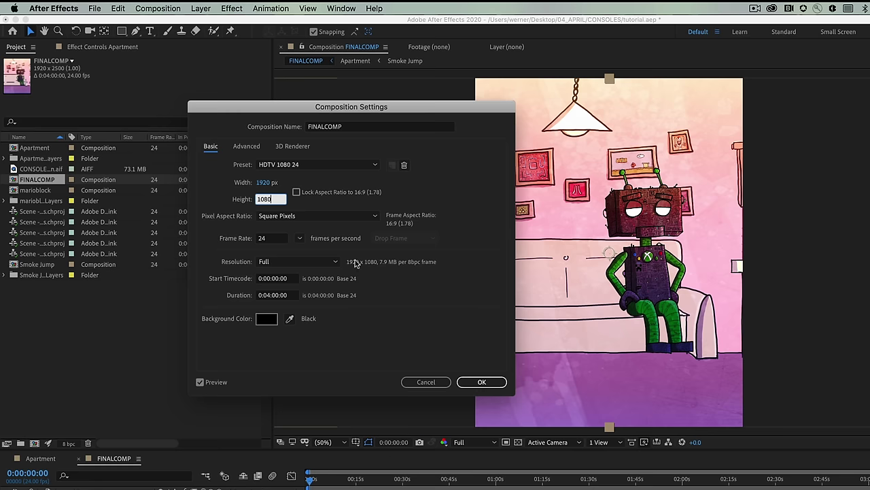
pyautogui.click(481, 382)
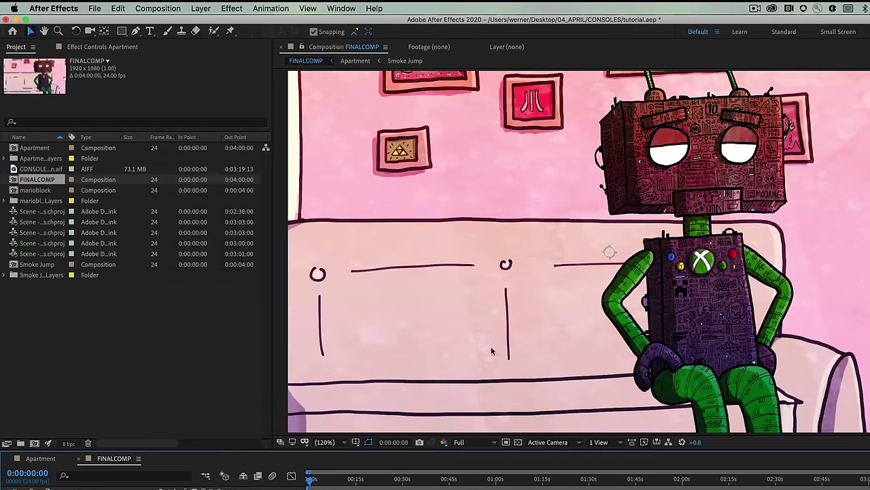
# - Scale the Apartment layer to 57% and reposition it at 458, 622 to frame the couch and kitchen characters in a wide shot
pyautogui.scroll(-1, 586, 249)
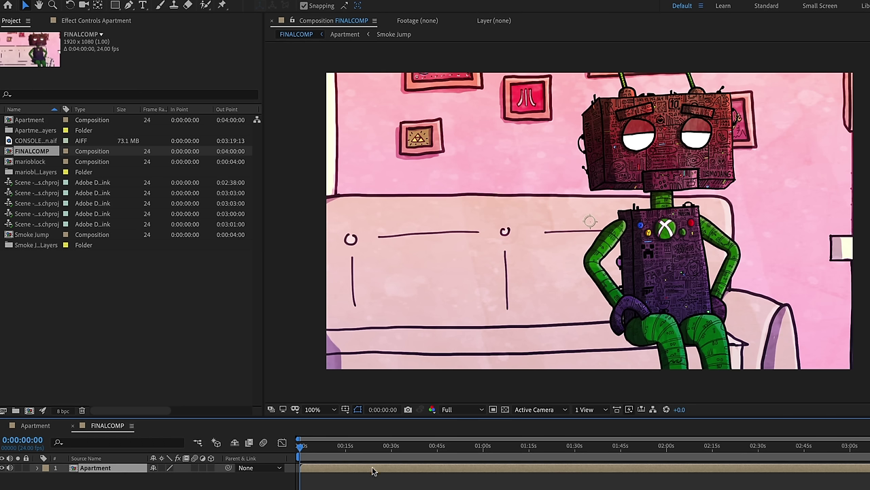
pyautogui.press('p')
pyautogui.moveTo(157, 477); pyautogui.dragTo(254, 477)
pyautogui.moveTo(733, 169); pyautogui.dragTo(431, 253)
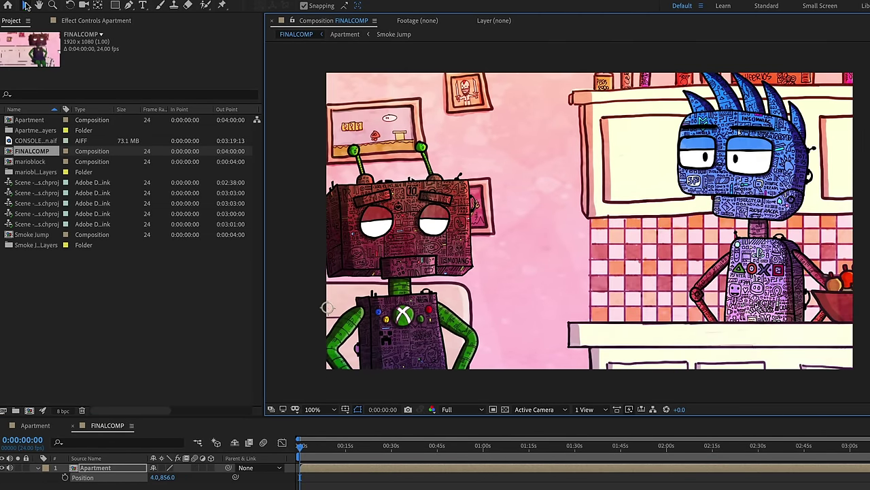
pyautogui.press('s')
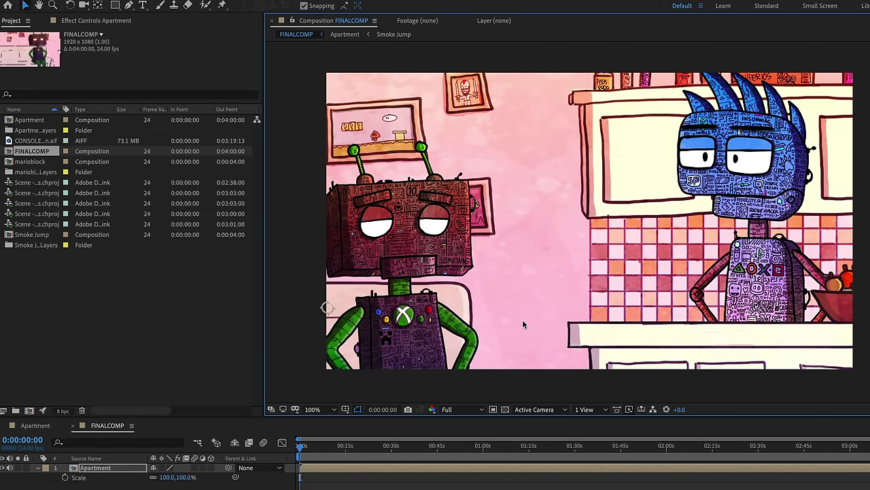
pyautogui.moveTo(167, 478); pyautogui.dragTo(567, 217)
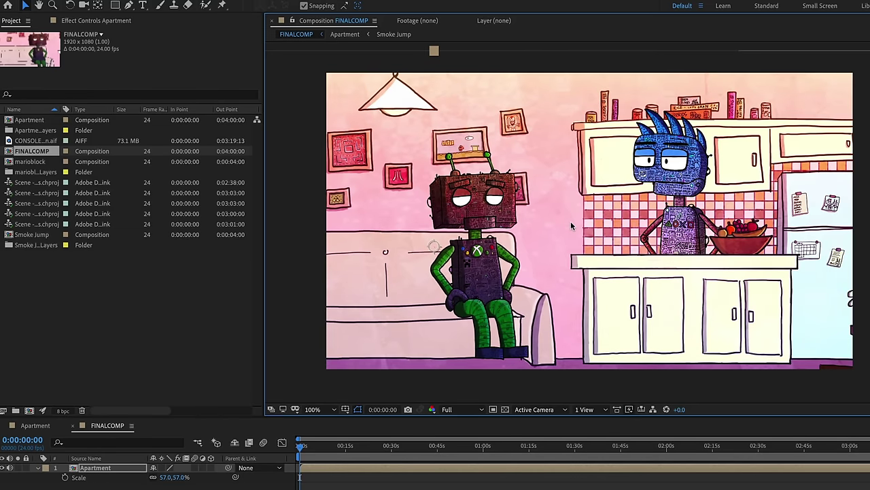
pyautogui.moveTo(572, 219); pyautogui.dragTo(574, 223)
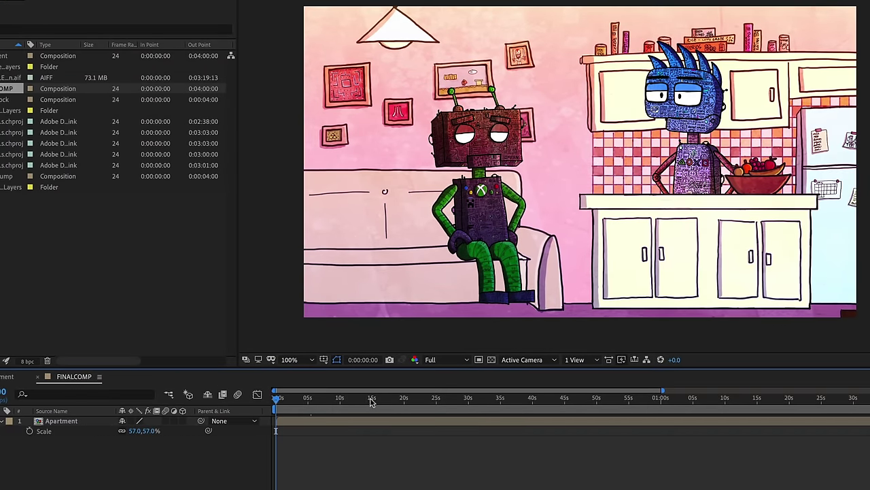
# - Add Position and Scale keyframes to the Apartment layer at 0:00:00:00
pyautogui.press('p')
pyautogui.hotkey('shift', 's')
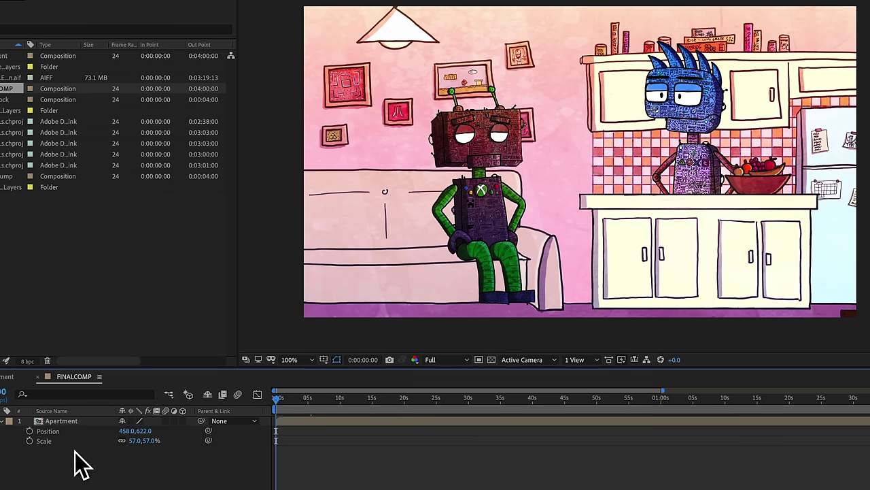
pyautogui.click(30, 431)
pyautogui.click(30, 440)
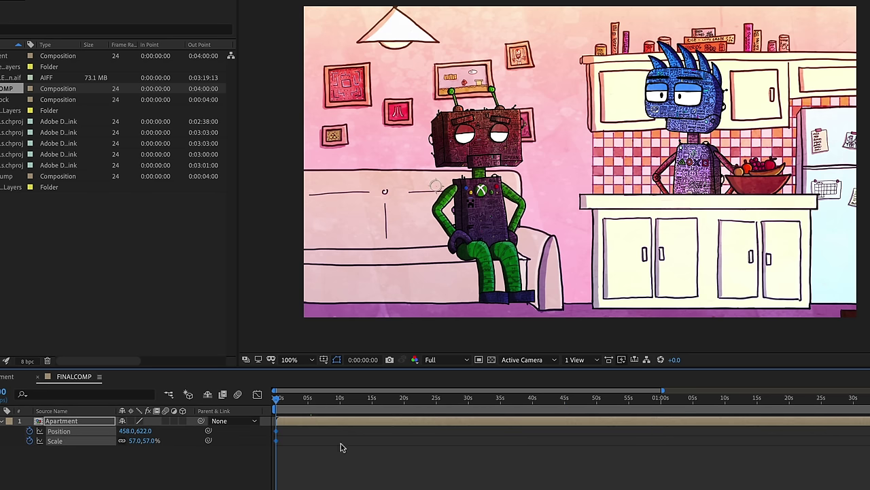
pyautogui.click(285, 455)
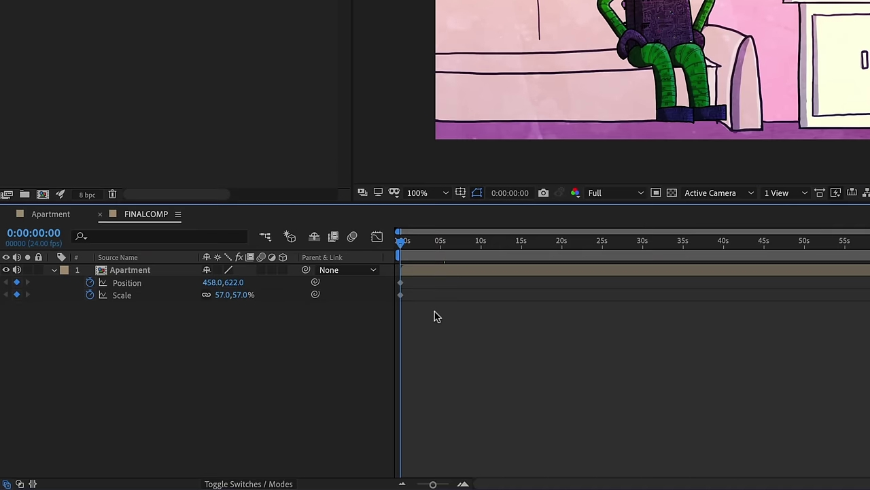
# - Convert the Apartment layer's first Position and Scale keyframes to hold keyframes and inspect them in the timeline
pyautogui.moveTo(433, 308); pyautogui.dragTo(401, 287)
pyautogui.rightClick(401, 287)
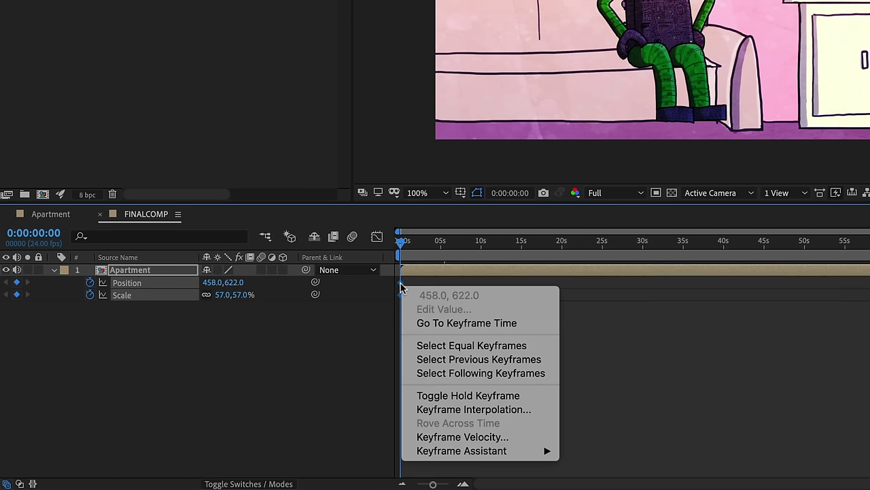
pyautogui.click(494, 402)
pyautogui.press('=')
pyautogui.press('=')
pyautogui.press('=')
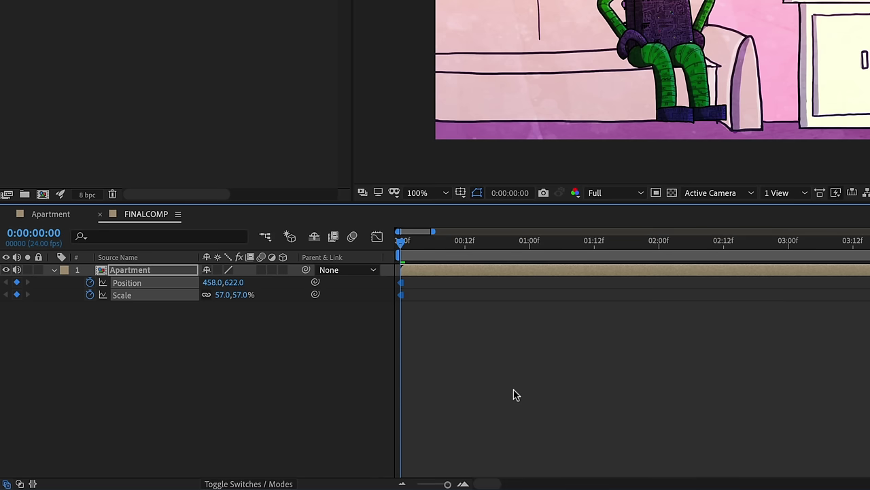
pyautogui.press('-')
pyautogui.press('-')
pyautogui.press('-')
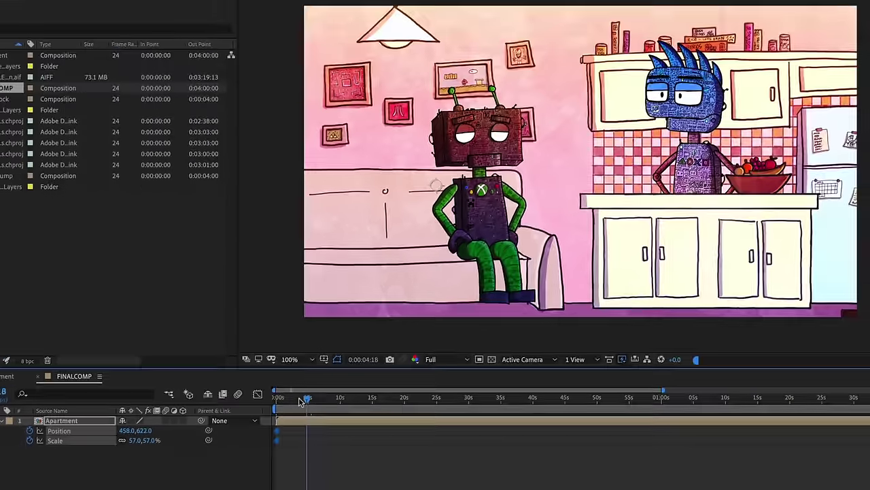
# - Play FINALCOMP from the start and stop at 0:00:05:12, where the next shot should begin
pyautogui.moveTo(401, 243); pyautogui.dragTo(421, 245)
pyautogui.moveTo(292, 401); pyautogui.dragTo(269, 403)
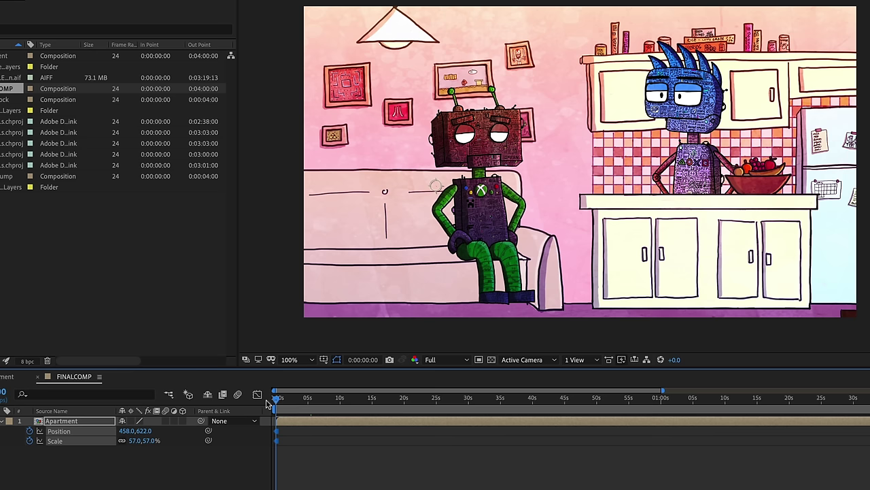
pyautogui.press('space')
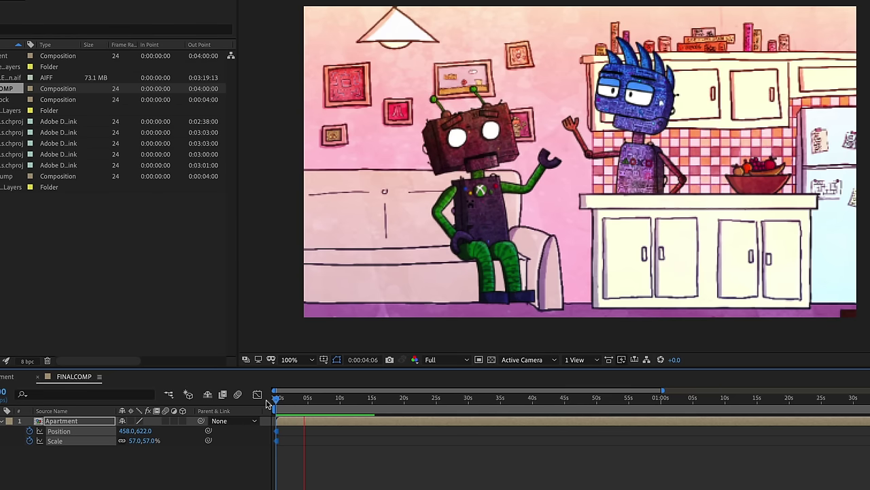
pyautogui.press('space')
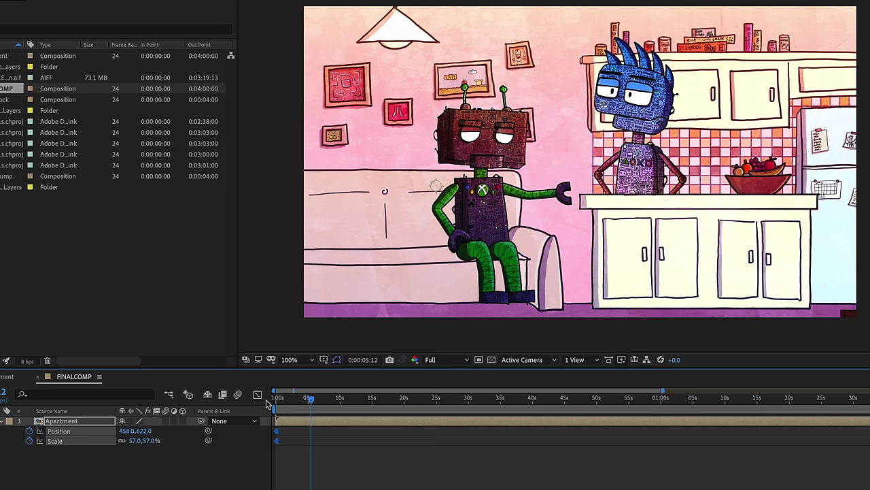
pyautogui.click(373, 465)
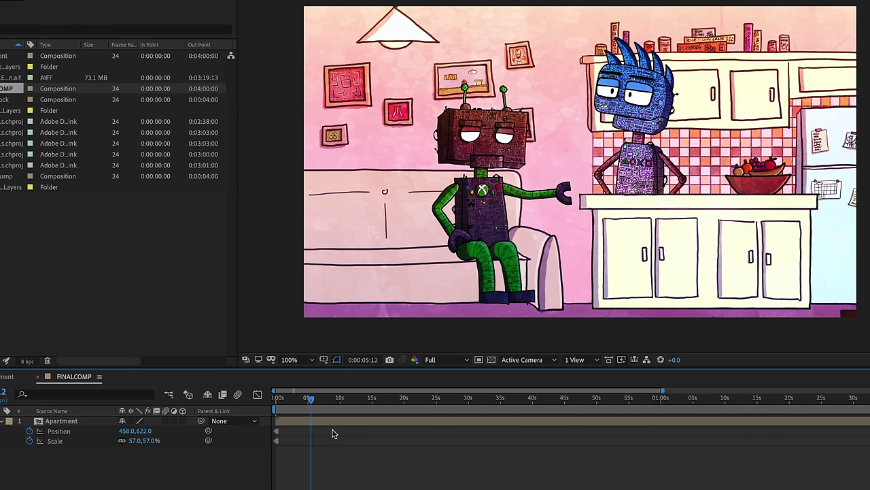
# - Keyframe a close-up of the blue console at 0:00:05:12 with the Apartment layer's scale at 109% and position at -390, 962
pyautogui.click(332, 423)
pyautogui.moveTo(149, 441); pyautogui.dragTo(376, 323)
pyautogui.moveTo(153, 441)
pyautogui.mouseDown()
pyautogui.moveTo(144, 430)
pyautogui.moveTo(160, 430)
pyautogui.mouseUp()
pyautogui.moveTo(614, 234); pyautogui.dragTo(616, 236)
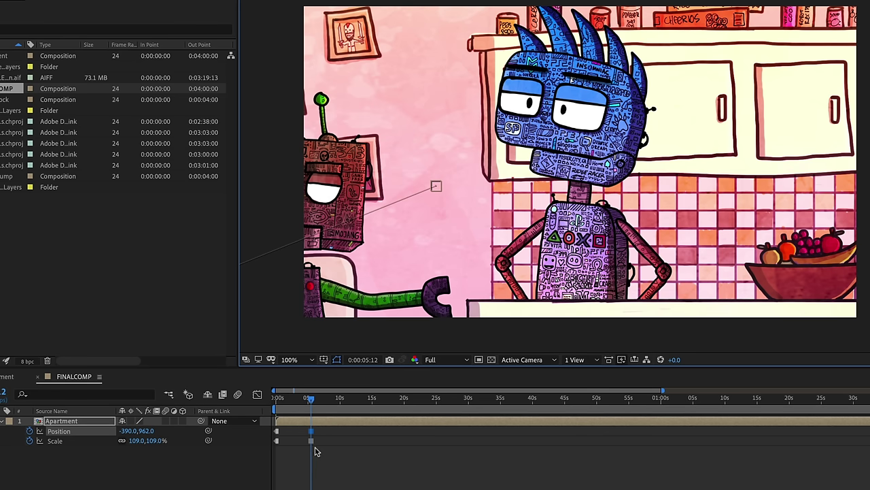
# - Preview the cut to the blue console's close-up and stop at 0:00:07:18
pyautogui.moveTo(303, 400); pyautogui.dragTo(251, 407)
pyautogui.click(294, 399)
pyautogui.press('space')
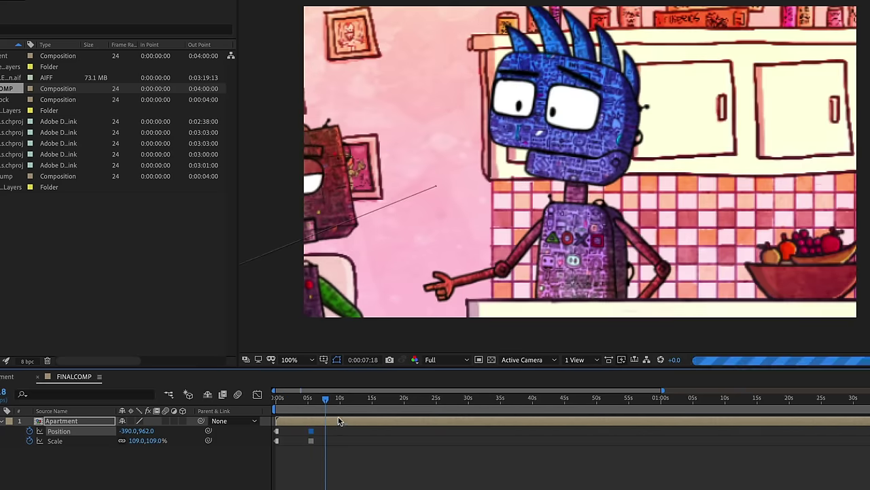
# - Keyframe a close-up of the red and green console at 0:00:07:18 with scale at 113% and position at 606, 722
pyautogui.moveTo(403, 293); pyautogui.dragTo(653, 221)
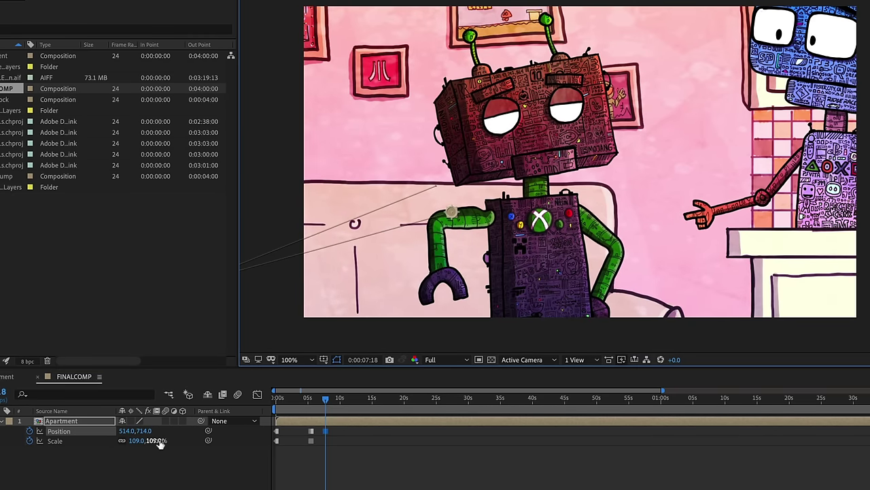
pyautogui.moveTo(157, 440); pyautogui.dragTo(162, 440)
pyautogui.moveTo(577, 247); pyautogui.dragTo(609, 250)
# - Preview the shot changes from about 0:00:03:08 and stop at 0:00:10:06
pyautogui.click(297, 401)
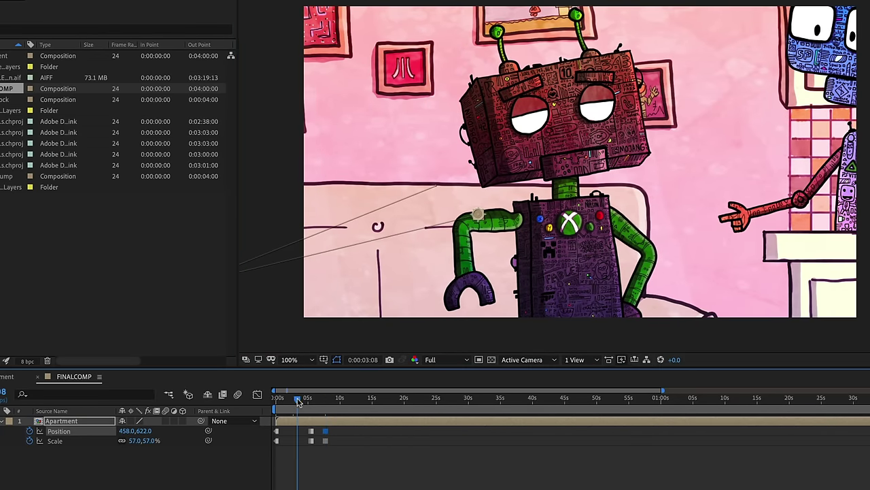
pyautogui.press('space')
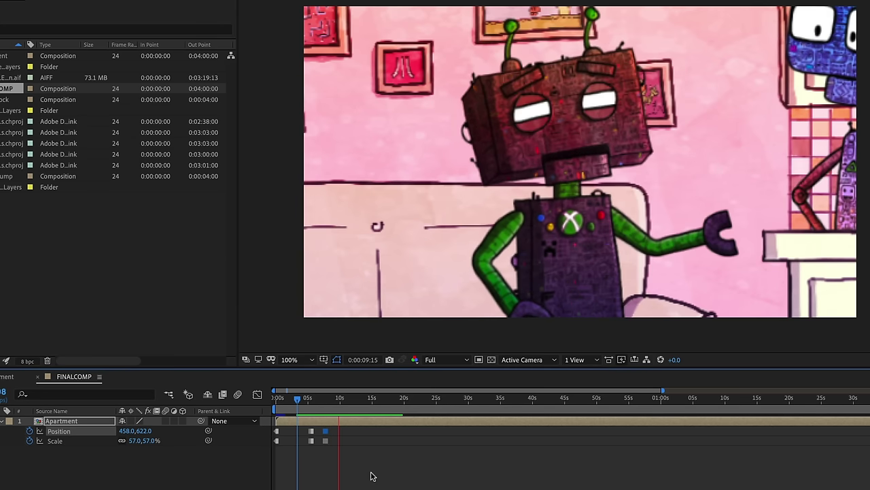
pyautogui.press('space')
pyautogui.click(292, 462)
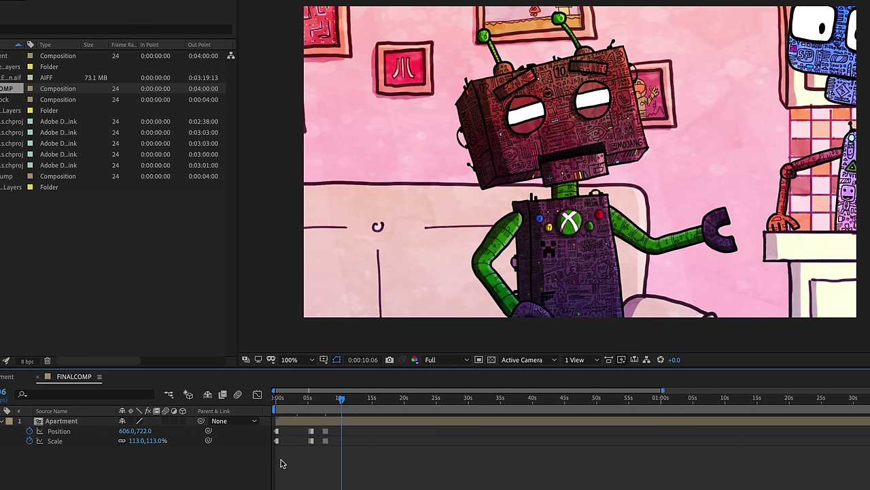
# - Copy the wide shot's opening keyframes to 0:00:10:06 and reframe that shot at 81% scale and position 336, 796
pyautogui.hotkey('ctrl', 'a')
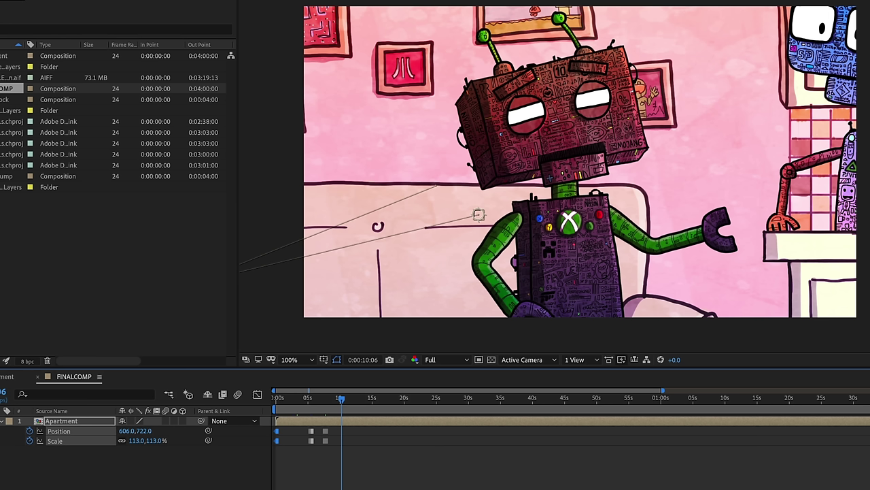
pyautogui.hotkey('ctrl', 'v')
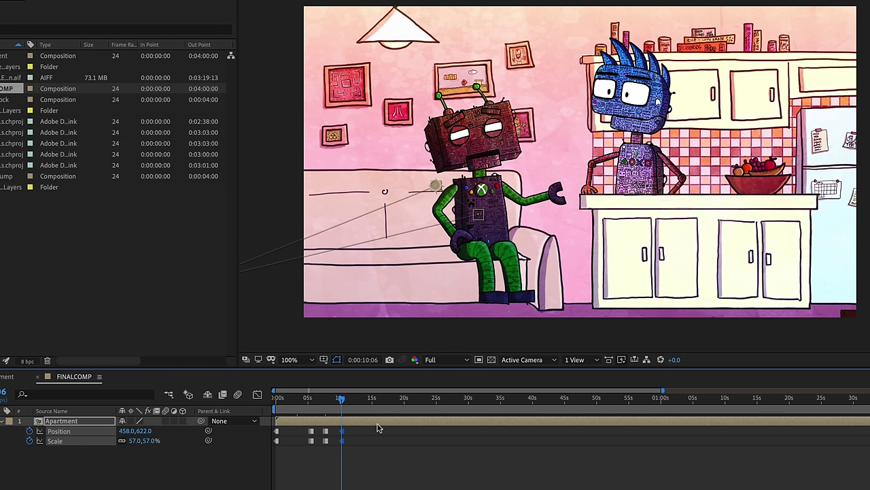
pyautogui.hotkey('ctrl', 'z')
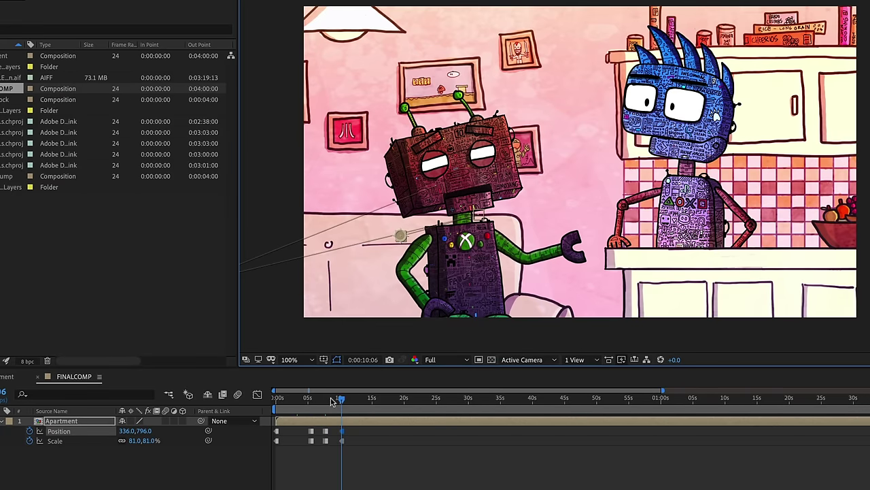
# - Check the framing of the individual shots at 0:00:07:02, 0:00:08:23 and 0:00:03:16
pyautogui.moveTo(333, 400); pyautogui.dragTo(323, 404)
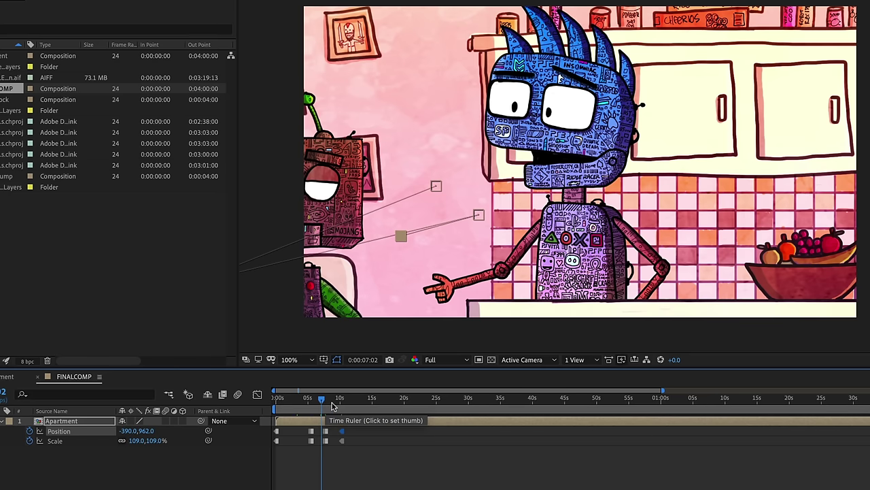
pyautogui.click(333, 399)
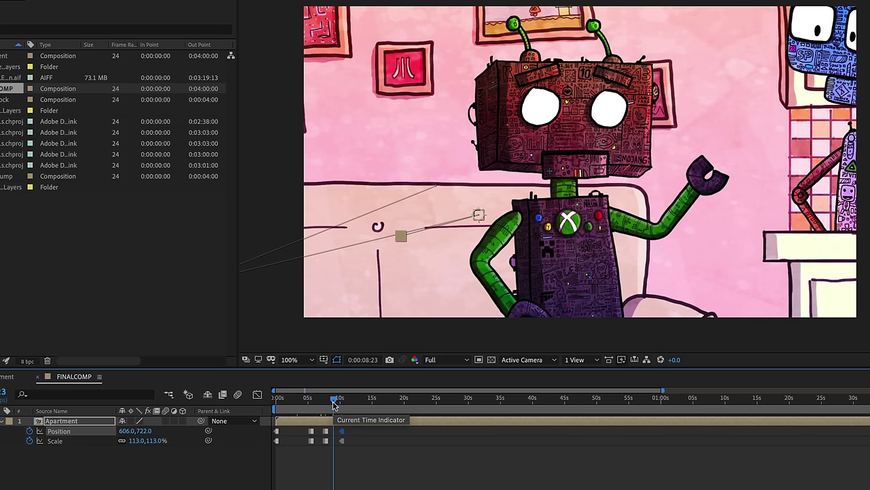
pyautogui.click(299, 401)
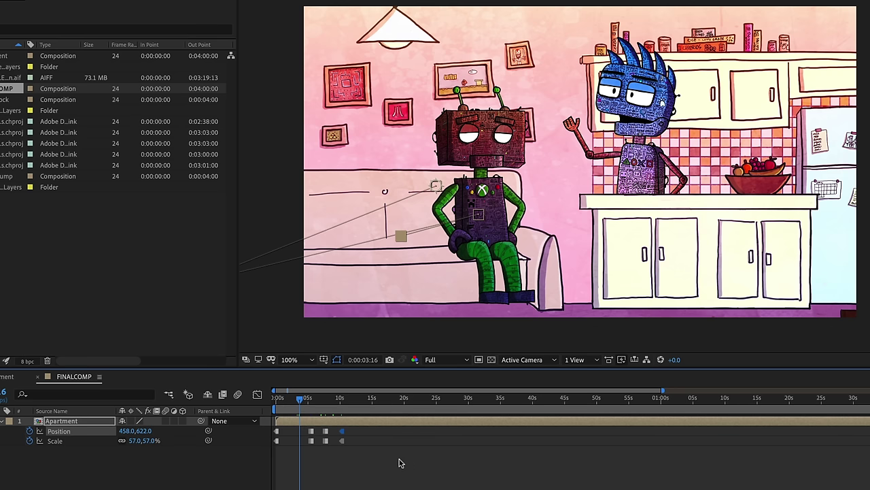
# - Try repeating the shot keyframes by pasting copies at 0:00:12:18, about 22 seconds and 0:00:32:09, and delete the pasted copies
pyautogui.moveTo(360, 463); pyautogui.dragTo(302, 438)
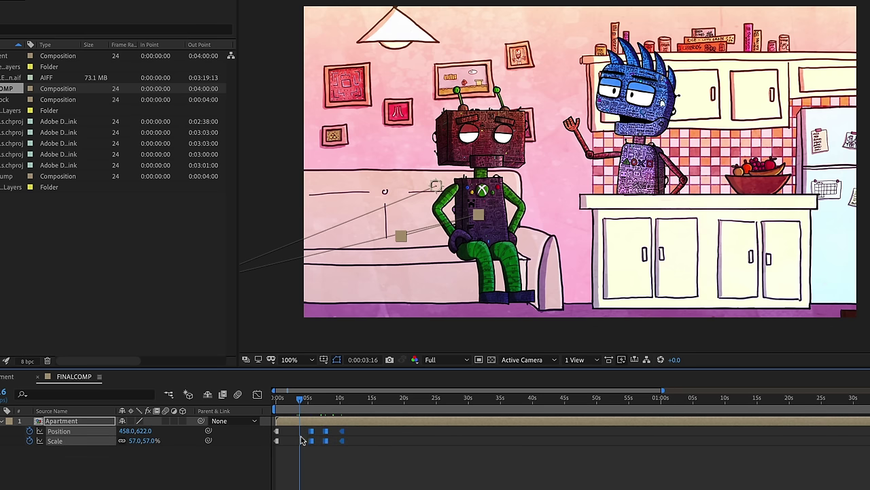
pyautogui.hotkey('ctrl', 'c')
pyautogui.click(357, 400)
pyautogui.hotkey('ctrl', 'v')
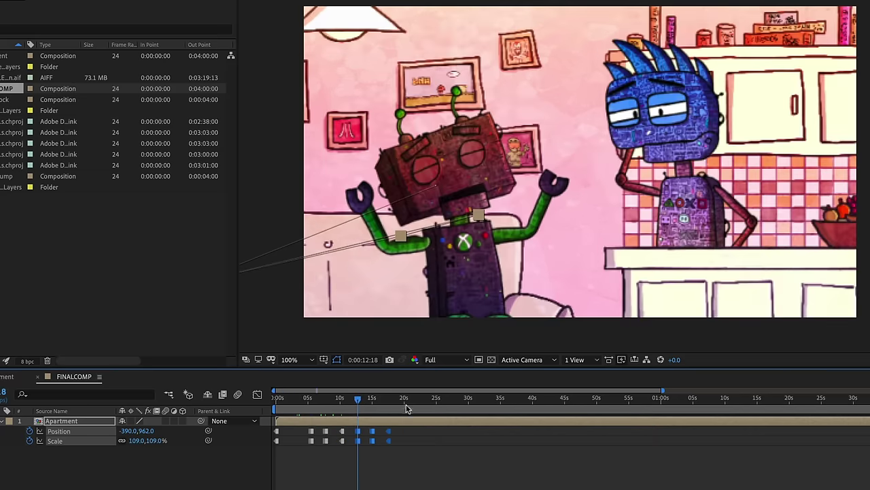
pyautogui.click(419, 402)
pyautogui.hotkey('ctrl', 'v')
pyautogui.click(484, 401)
pyautogui.hotkey('ctrl', 'v')
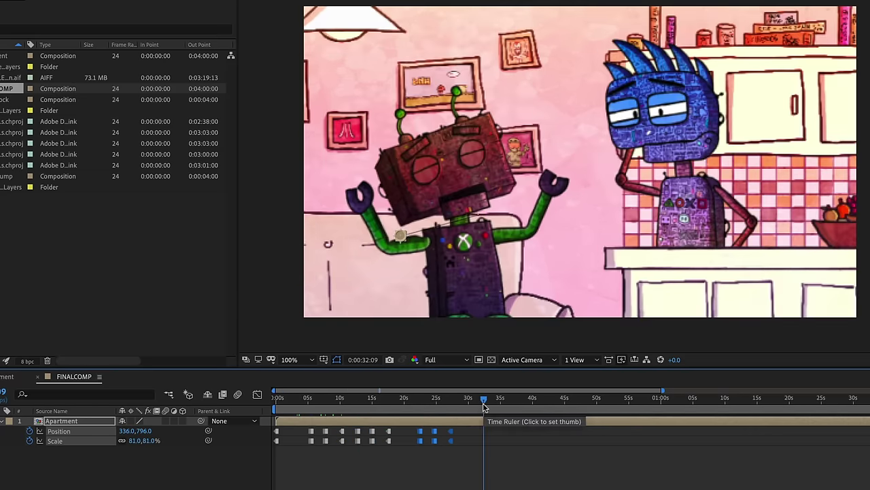
pyautogui.moveTo(629, 467); pyautogui.dragTo(354, 432)
pyautogui.press('Delete')
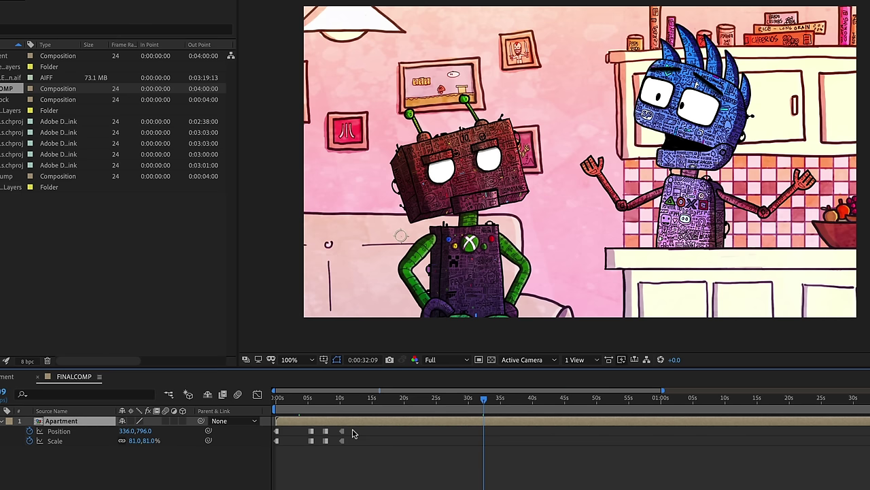
# - Step back and forth between the Position and Scale keyframes at 0:00:13:22 and 0:00:16:14
pyautogui.click(348, 401)
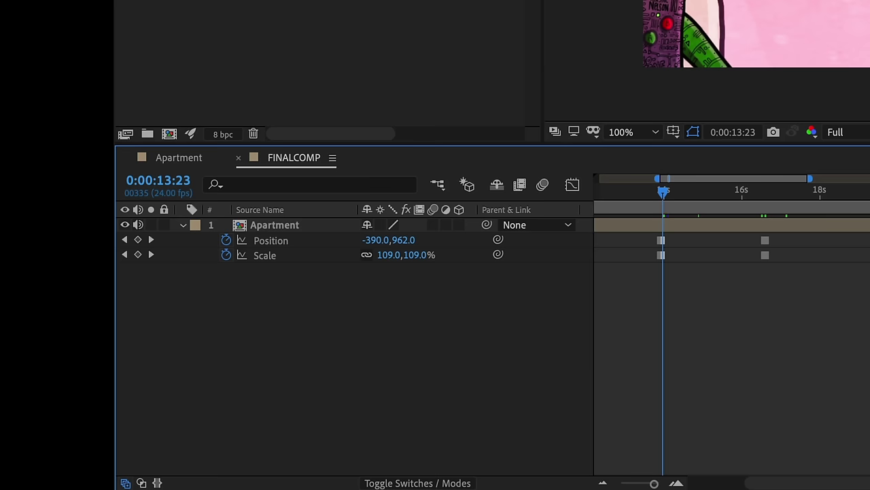
pyautogui.click(700, 191)
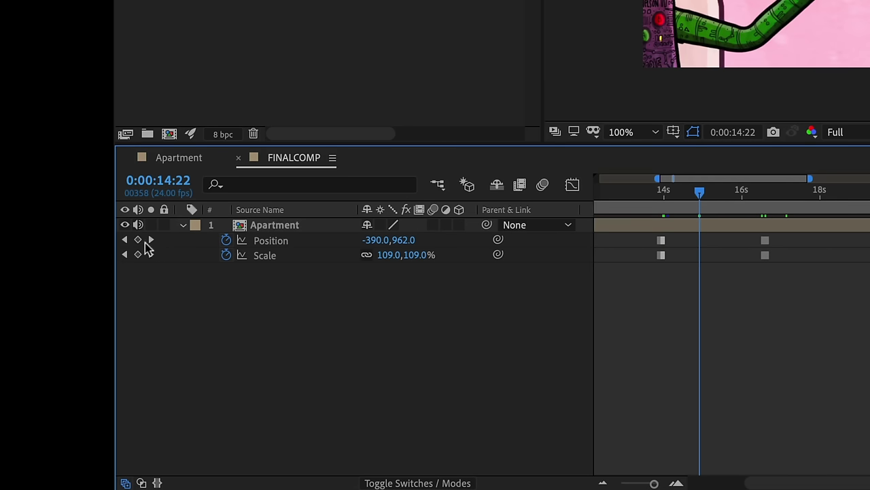
pyautogui.click(151, 240)
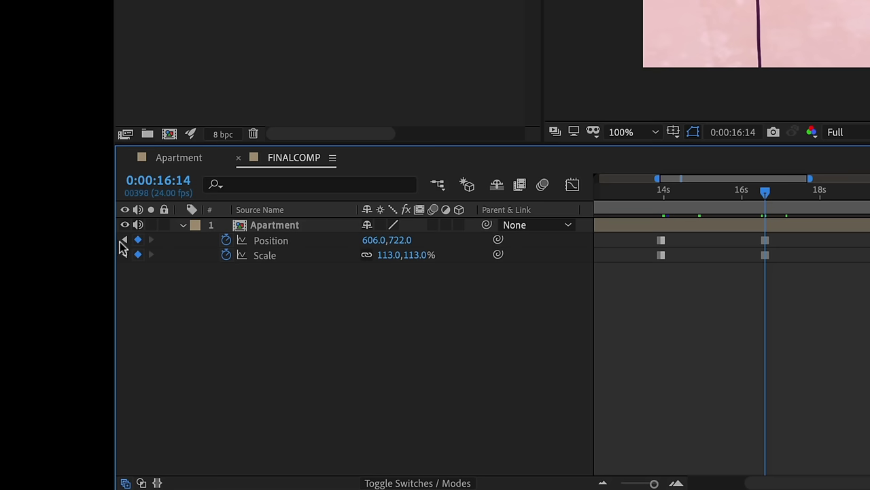
pyautogui.click(125, 240)
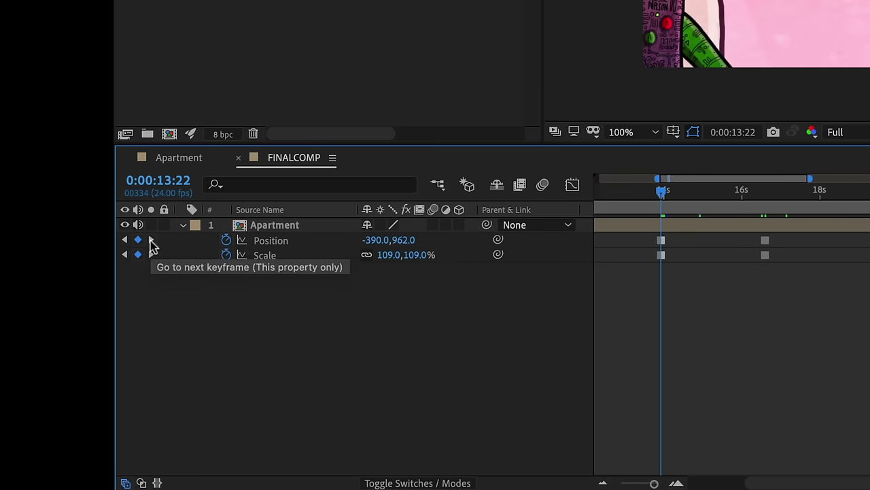
pyautogui.click(151, 255)
pyautogui.click(125, 255)
# - Reframe the shot at the 0:00:13:22 keyframes to show both consoles, with scale at 80% and position at 418, 790
pyautogui.click(151, 240)
pyautogui.click(124, 240)
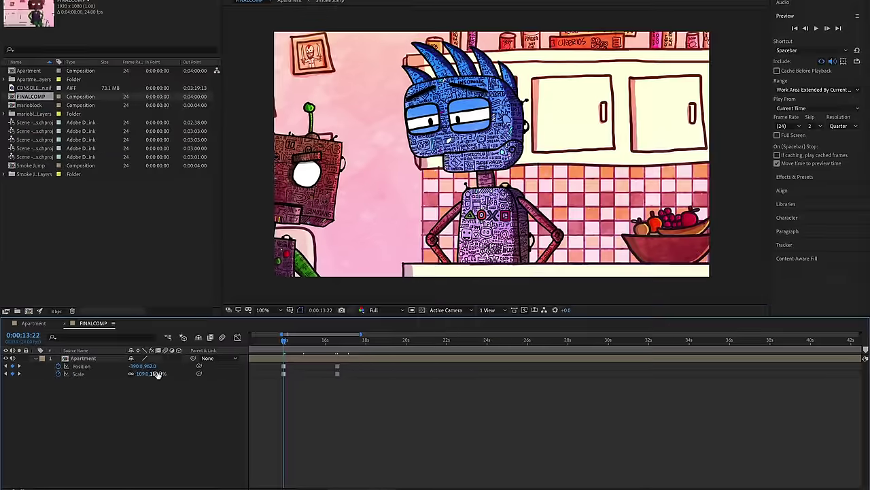
pyautogui.moveTo(156, 374); pyautogui.dragTo(143, 374)
pyautogui.moveTo(408, 204); pyautogui.dragTo(592, 165)
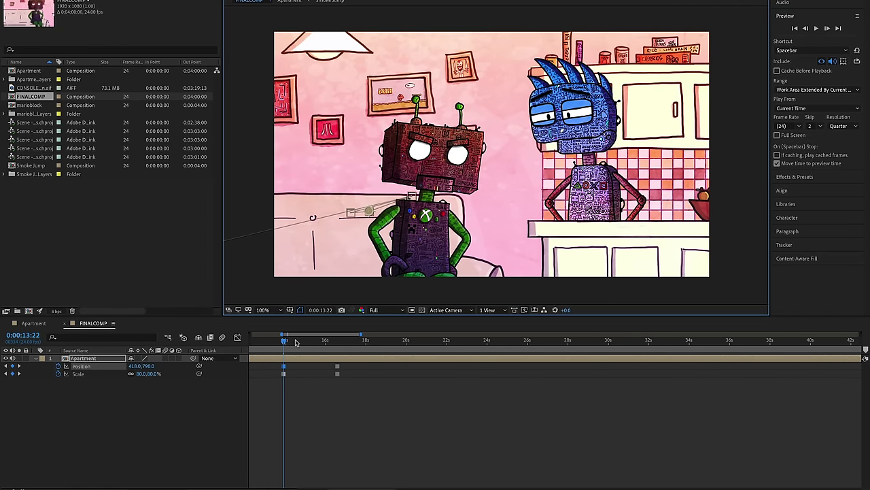
# - Try shifting the Apartment layer to position 418, 974 at 0:00:14:04, and undo that change
pyautogui.moveTo(289, 341); pyautogui.dragTo(288, 342)
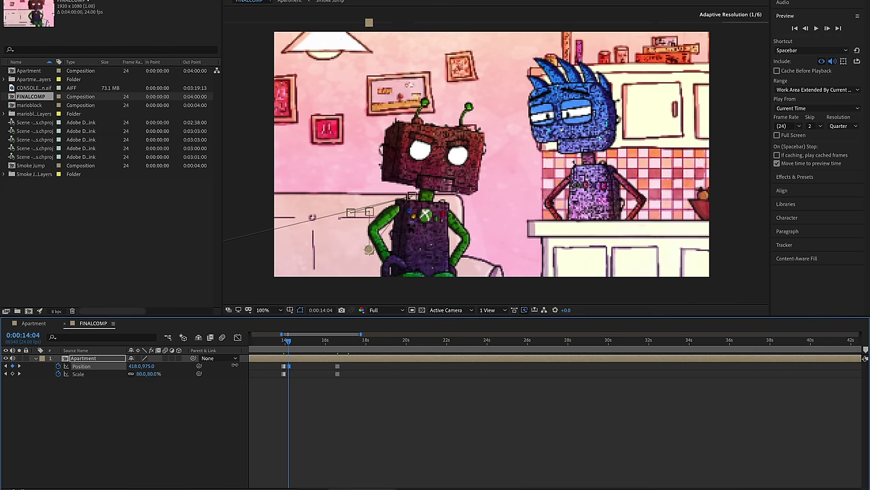
pyautogui.moveTo(150, 368); pyautogui.dragTo(312, 377)
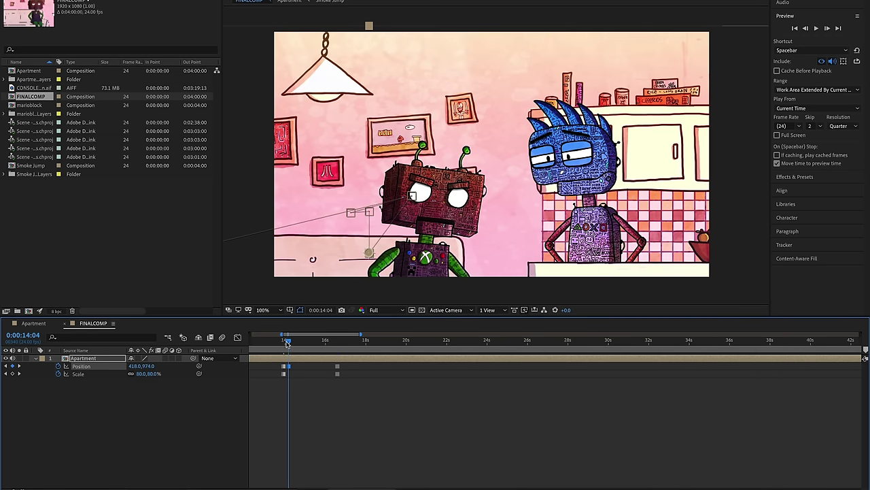
pyautogui.hotkey('ctrl', 'z')
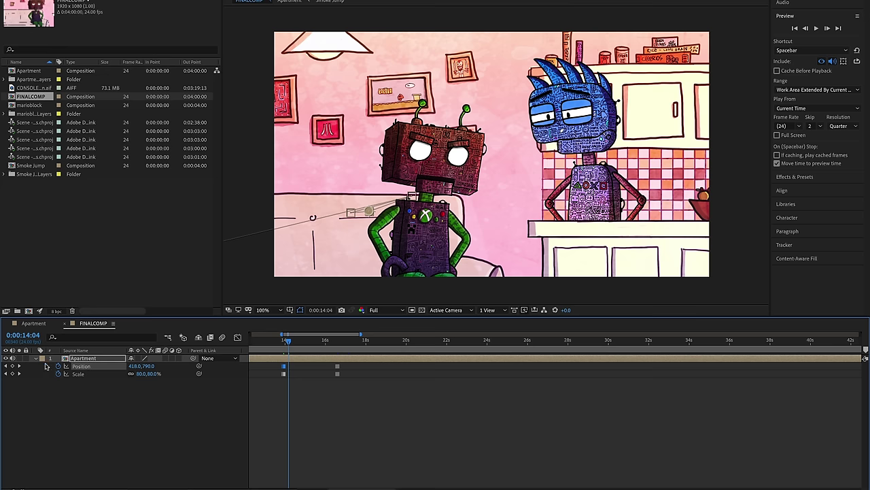
# - Check the shots at 0:00:16:14 and 0:00:13:22, and preview from 0:00:16:14 up to 0:00:19:00
pyautogui.click(19, 366)
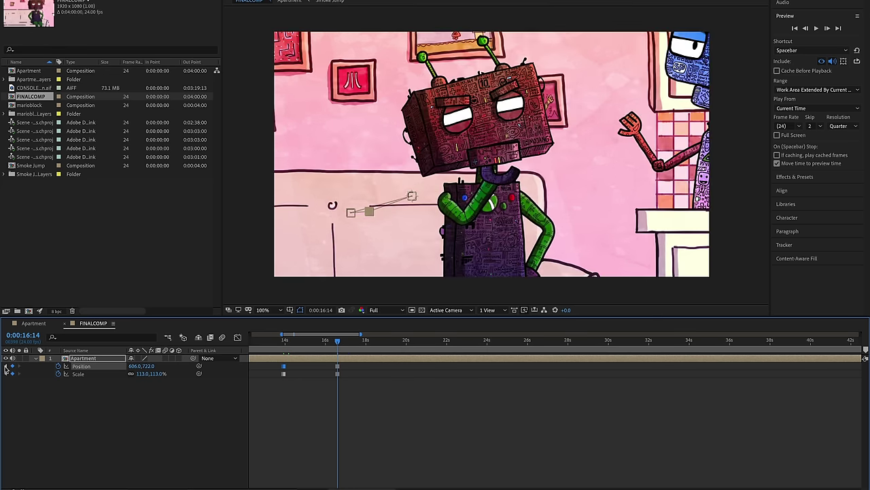
pyautogui.click(5, 367)
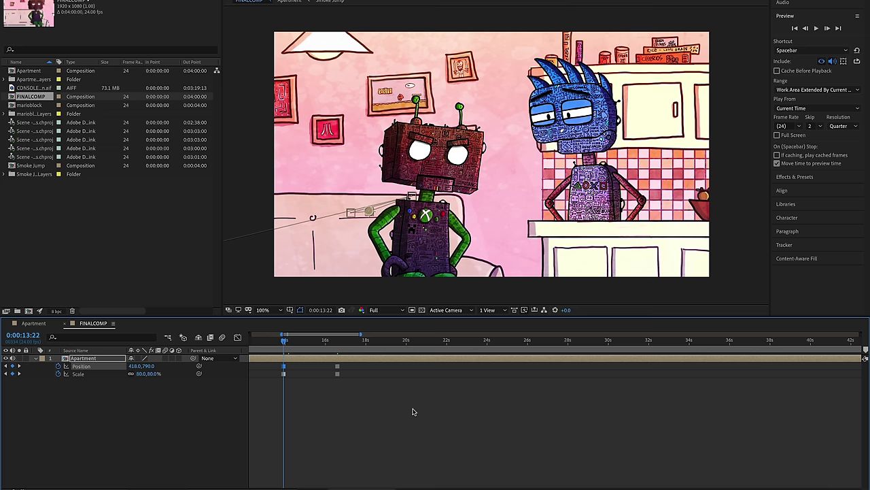
pyautogui.click(336, 341)
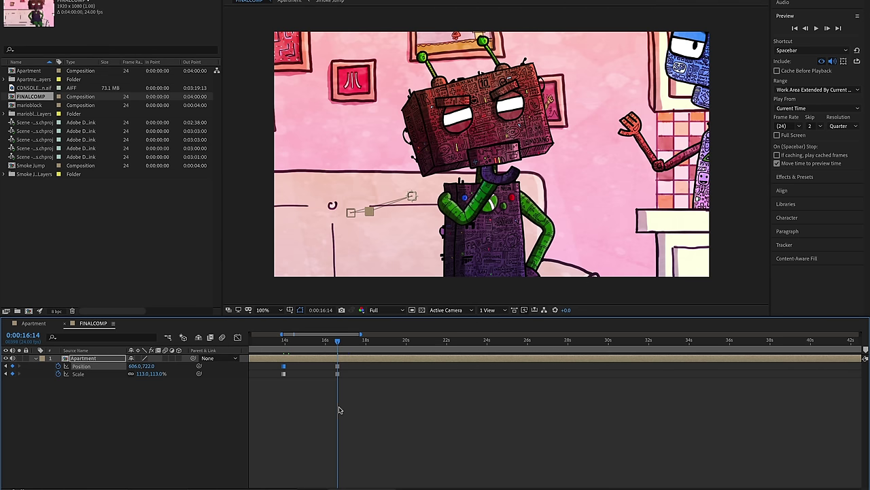
pyautogui.press('space')
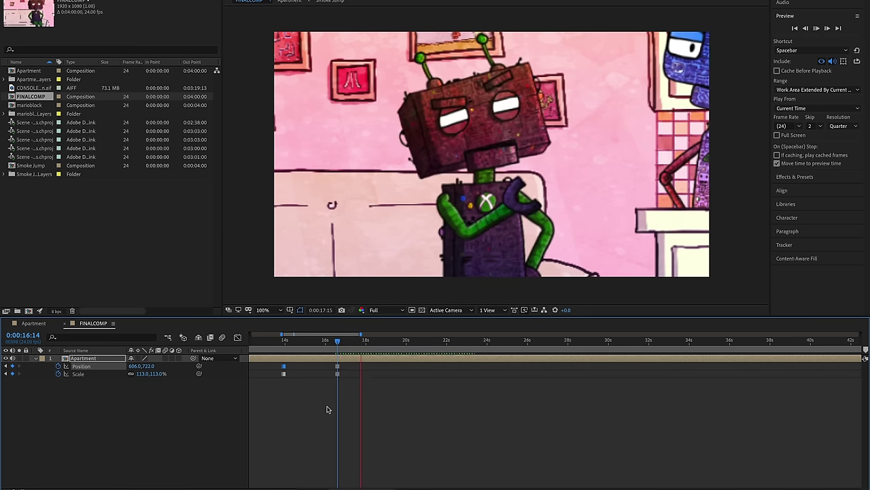
pyautogui.press('space')
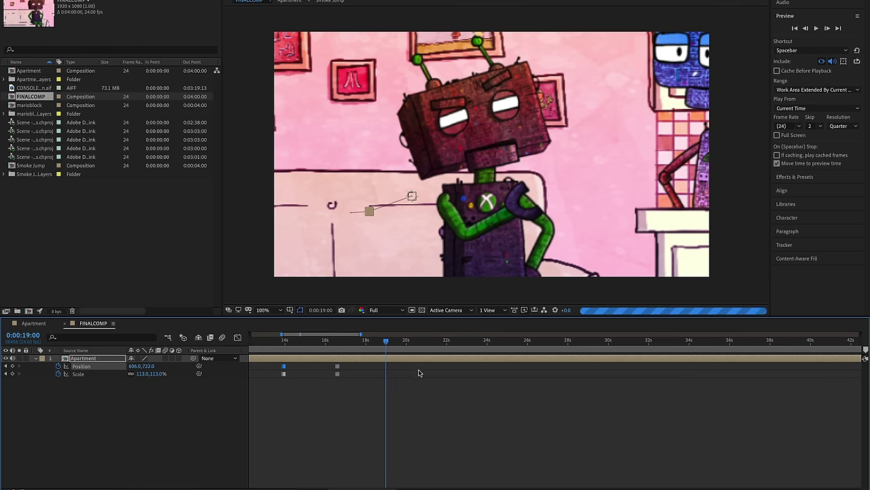
# - Add Position and Scale keyframes at 0:00:19:00 and apply Easy Ease to them
pyautogui.click(12, 366)
pyautogui.click(12, 373)
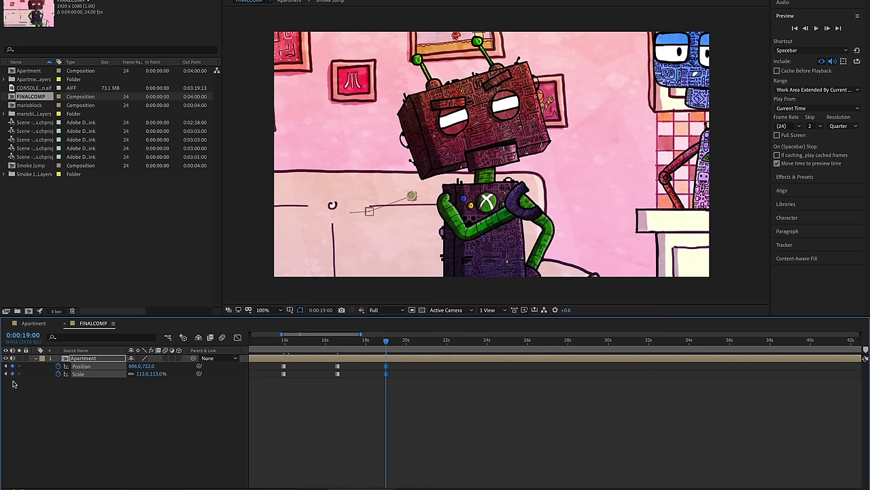
pyautogui.rightClick(387, 374)
pyautogui.moveTo(436, 479)
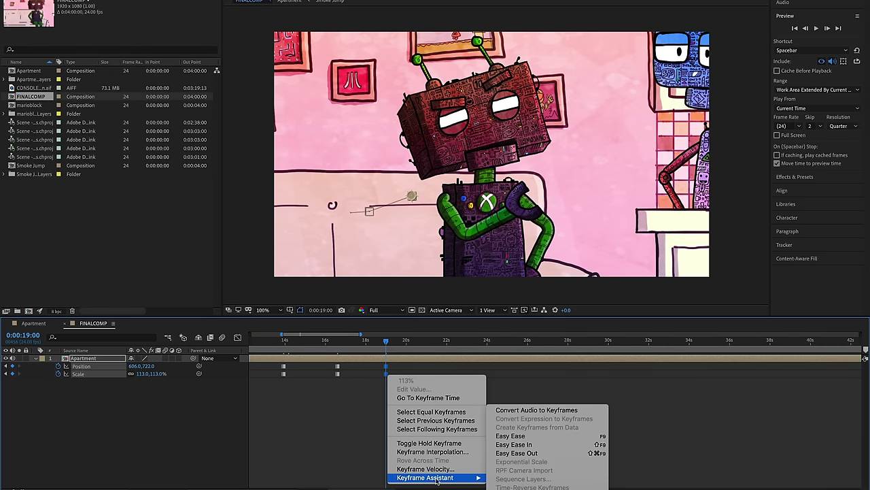
pyautogui.click(511, 435)
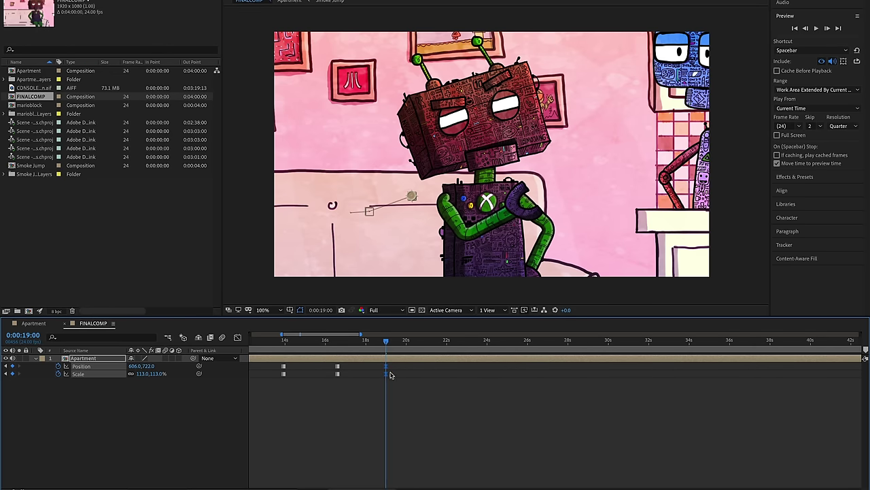
# - Keyframe a camera move onto the blue console at 0:00:19:20, with scale at 106% and position at -138, 930
pyautogui.moveTo(389, 349); pyautogui.dragTo(404, 341)
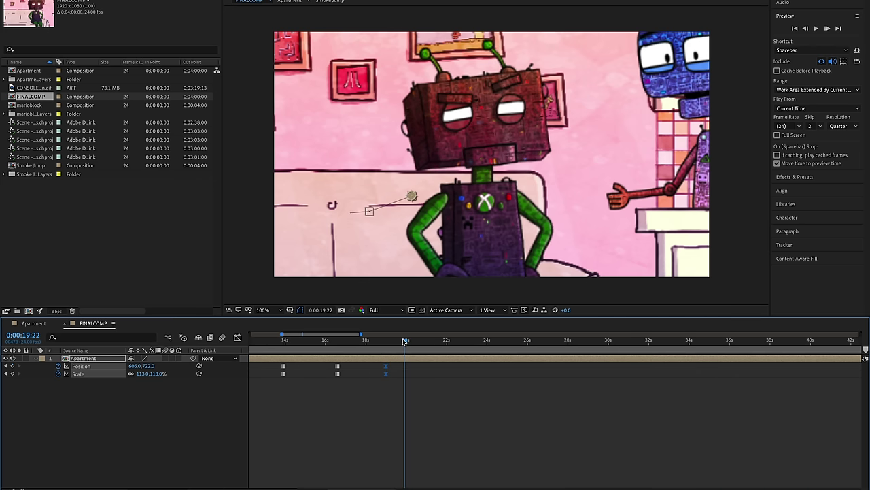
pyautogui.press('=')
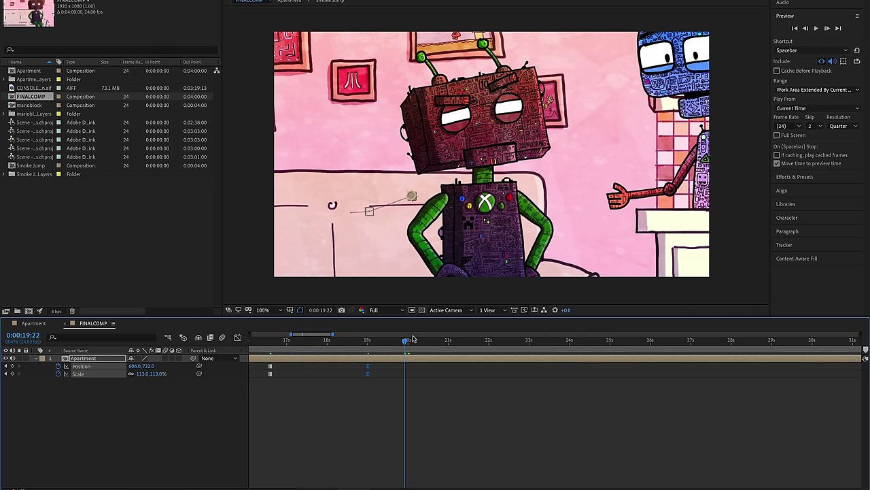
pyautogui.moveTo(406, 342); pyautogui.dragTo(401, 342)
pyautogui.hotkey('alt', 'shift', 'p')
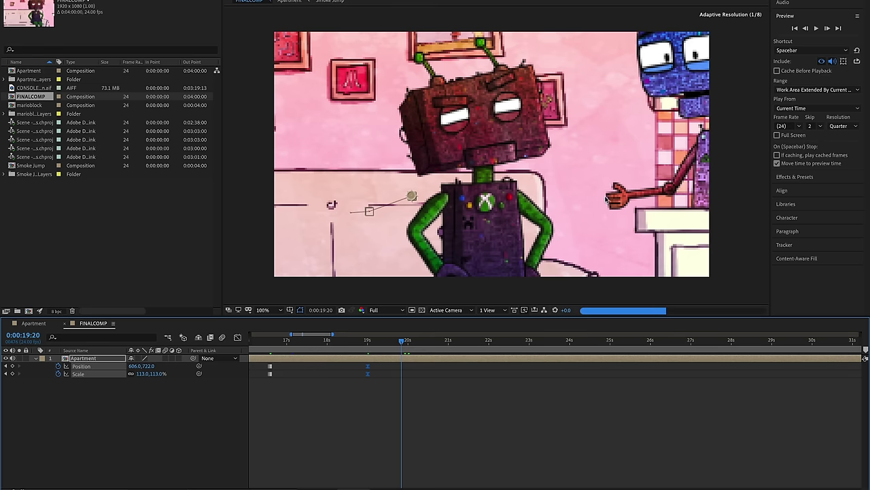
pyautogui.moveTo(597, 177); pyautogui.dragTo(444, 220)
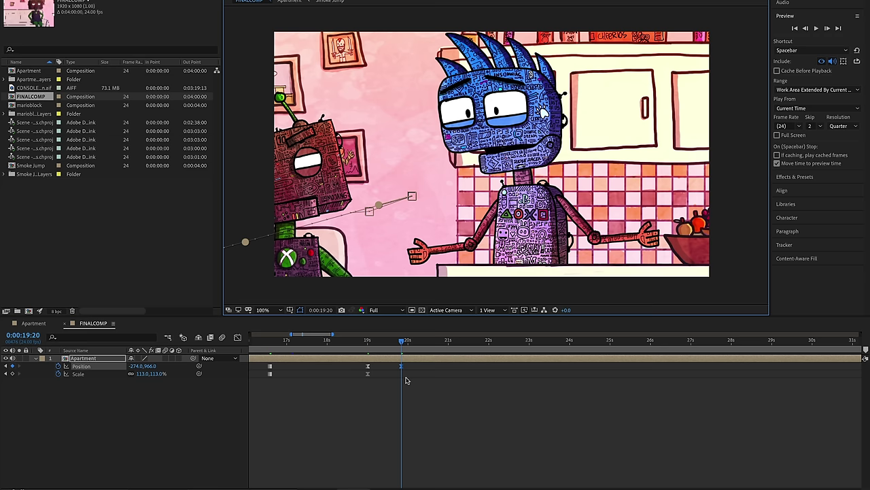
pyautogui.click(11, 374)
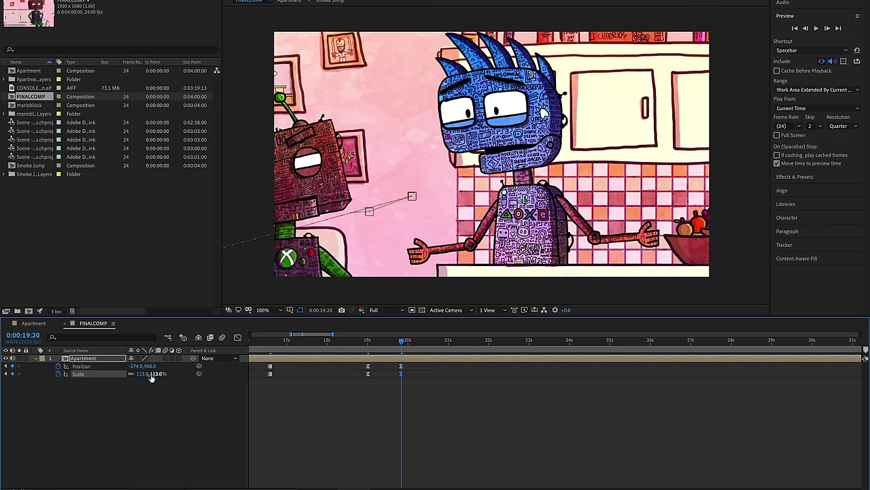
pyautogui.moveTo(150, 375); pyautogui.dragTo(149, 376)
pyautogui.moveTo(496, 183); pyautogui.dragTo(526, 174)
# - Preview the eased camera move onto the blue console from 0:00:18:11
pyautogui.click(346, 341)
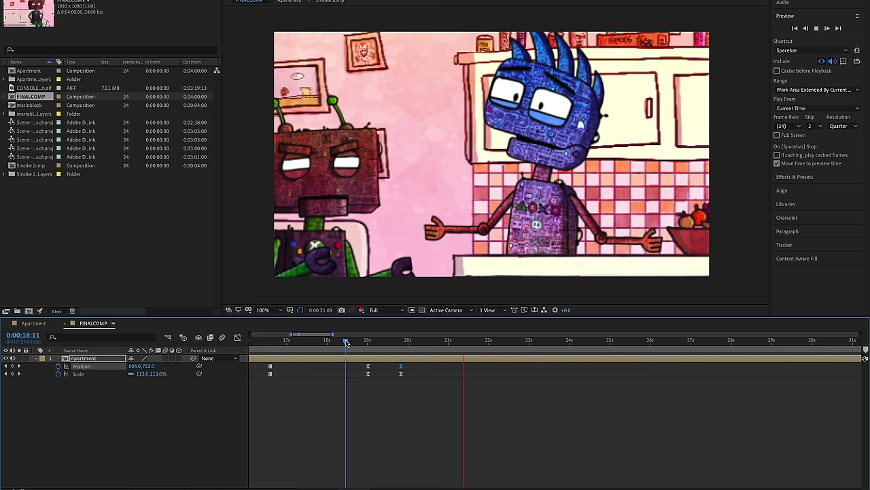
pyautogui.press('space')
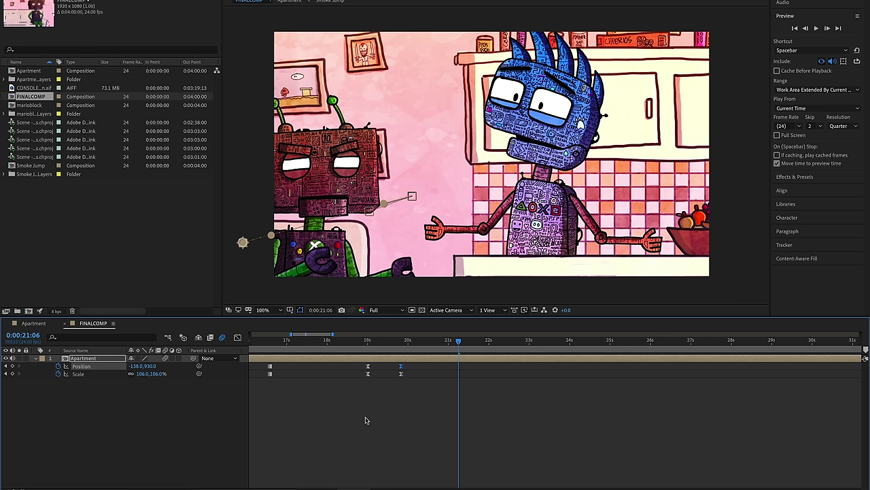
pyautogui.moveTo(358, 342); pyautogui.dragTo(430, 342)
# - Copy the close-up's Position and Scale keyframes from 0:00:16:14 to about 22 seconds
pyautogui.moveTo(285, 392); pyautogui.dragTo(265, 365)
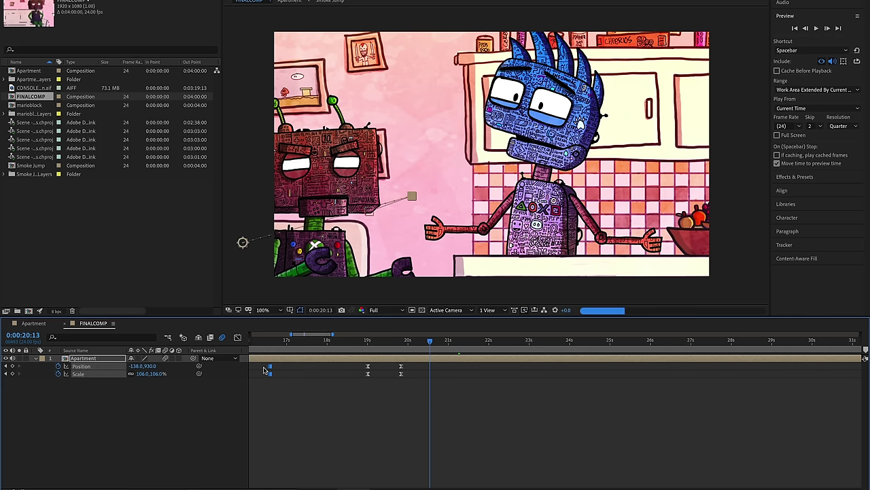
pyautogui.click(490, 341)
pyautogui.hotkey('ctrl', 'v')
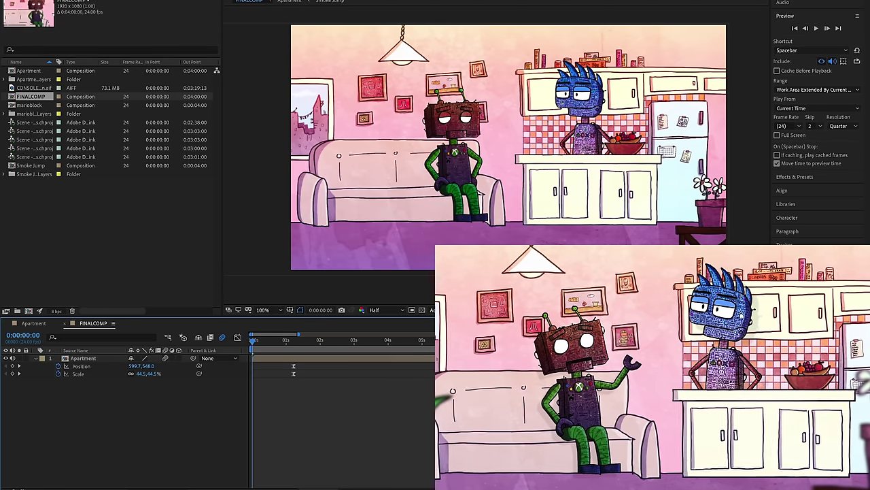
# - Preview the camera cuts from 0:00:00:15 to 0:00:07:09 and return to the wide shot at 0:00:01:06
pyautogui.click(274, 340)
pyautogui.press('space')
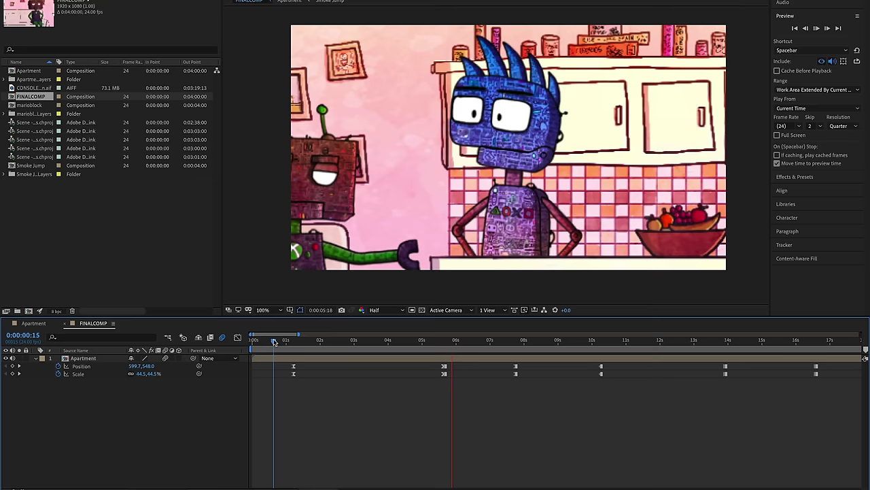
pyautogui.press('space')
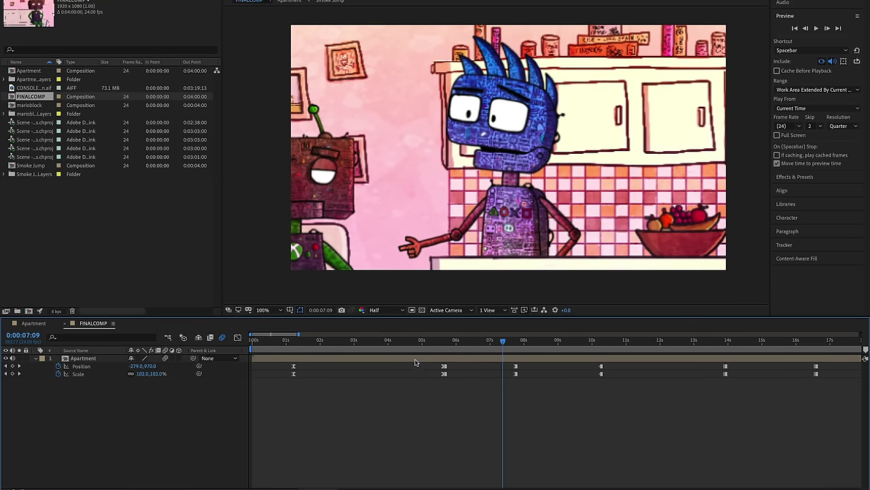
pyautogui.moveTo(424, 344); pyautogui.dragTo(294, 350)
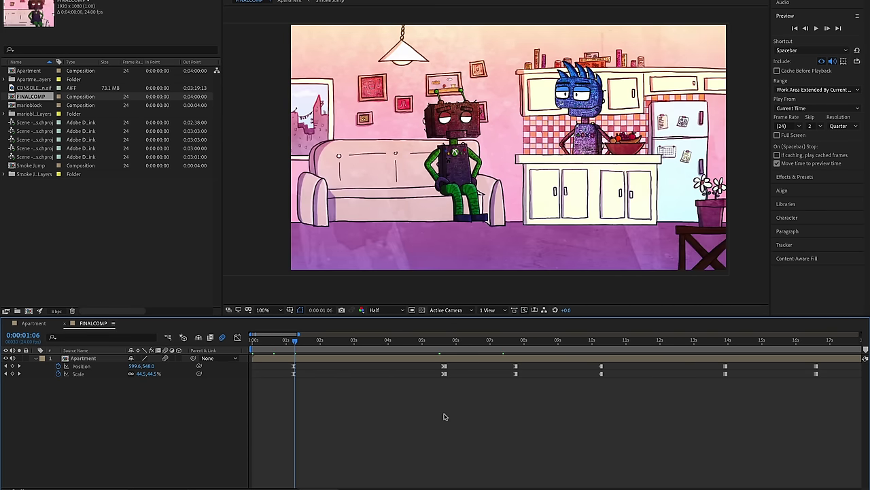
# - Move the plant and flower table layers out of the Apartment composition and into FINALCOMP above the Apartment layer, at 0:00:00:00
pyautogui.click(34, 323)
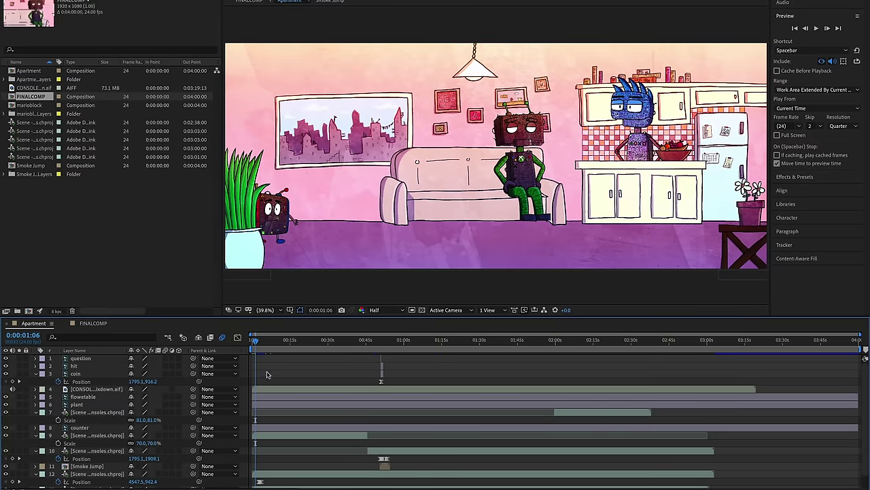
pyautogui.click(237, 253)
pyautogui.keyDown('shift'); pyautogui.click(89, 397); pyautogui.keyUp('shift')
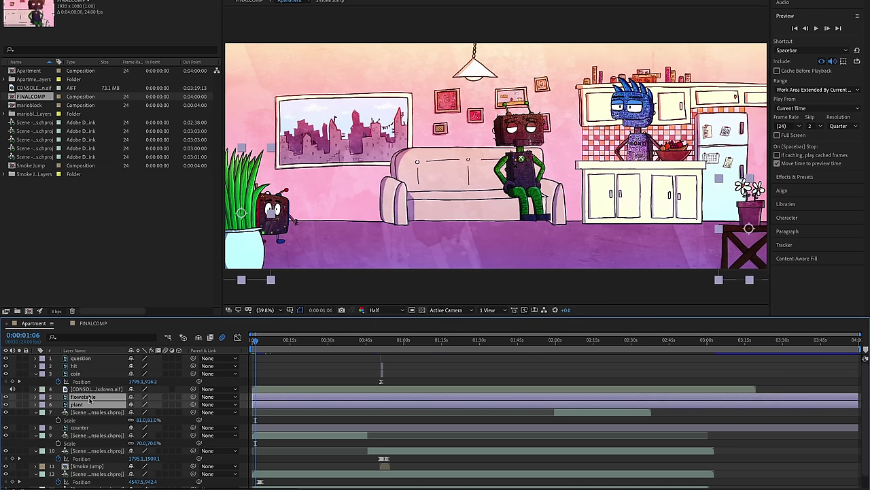
pyautogui.press('Delete')
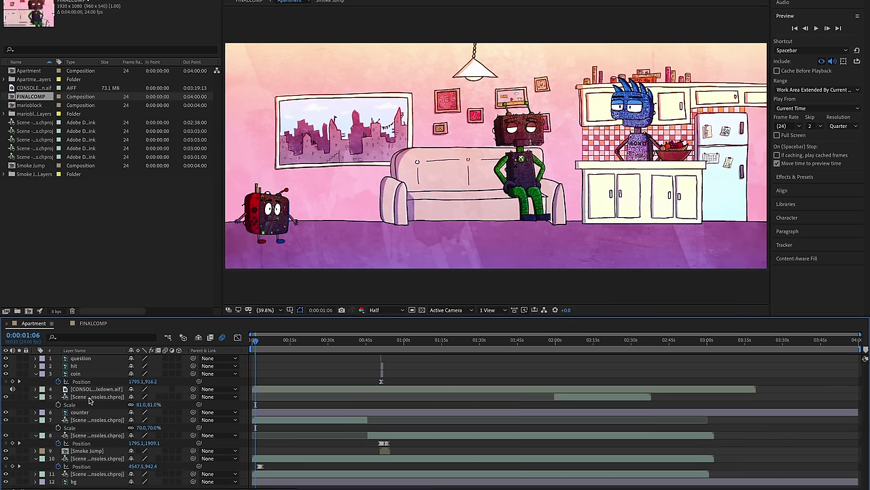
pyautogui.click(87, 324)
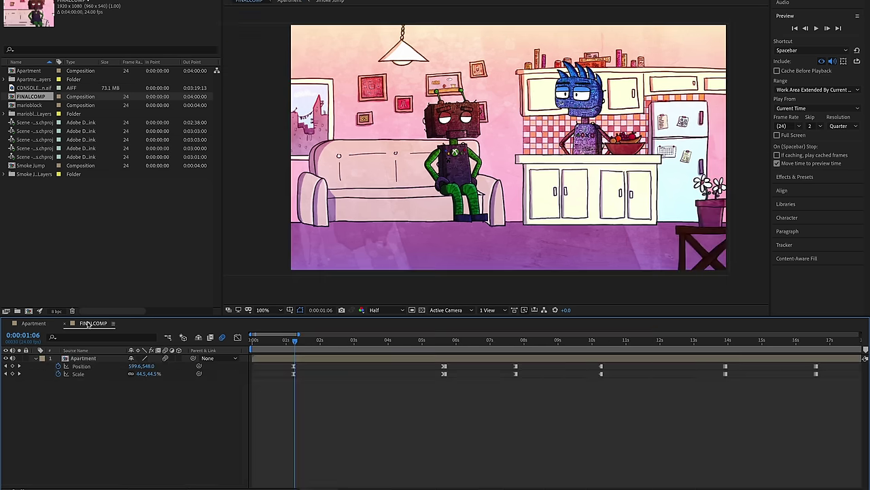
pyautogui.moveTo(296, 344); pyautogui.dragTo(253, 345)
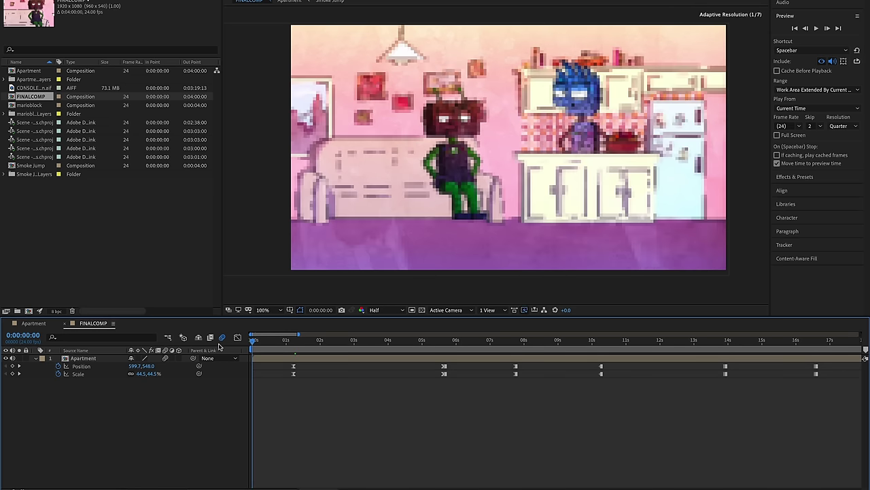
pyautogui.hotkey('ctrl', 'v')
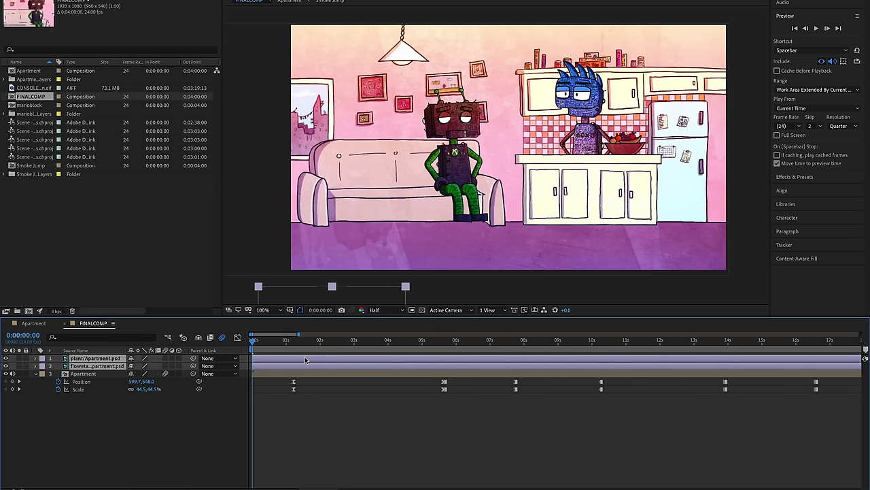
# - Scale the plant layer to 69% and place it against the left edge of the shot at about 54.5, 727
pyautogui.moveTo(373, 300); pyautogui.dragTo(489, 82)
pyautogui.moveTo(449, 204); pyautogui.dragTo(319, 148)
pyautogui.press('s')
pyautogui.moveTo(151, 365); pyautogui.dragTo(139, 367)
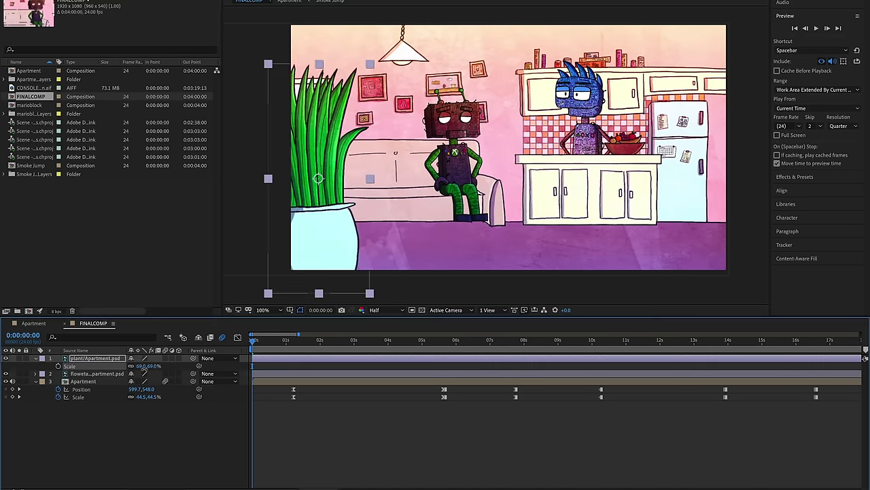
pyautogui.moveTo(323, 236); pyautogui.dragTo(308, 248)
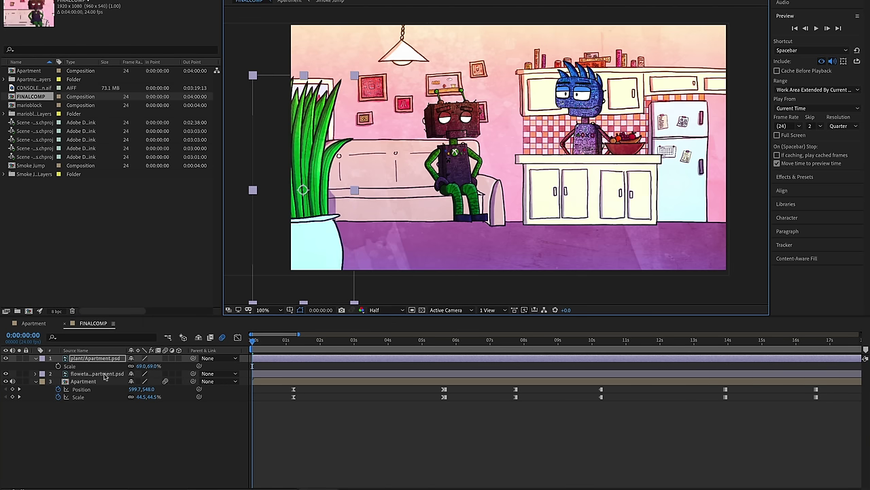
# - Place the flower table in the lower-right corner of the shot at about 1812.5, 861.8 and scale it to about 72.8%
pyautogui.click(434, 234)
pyautogui.scroll(-4, 434, 234)
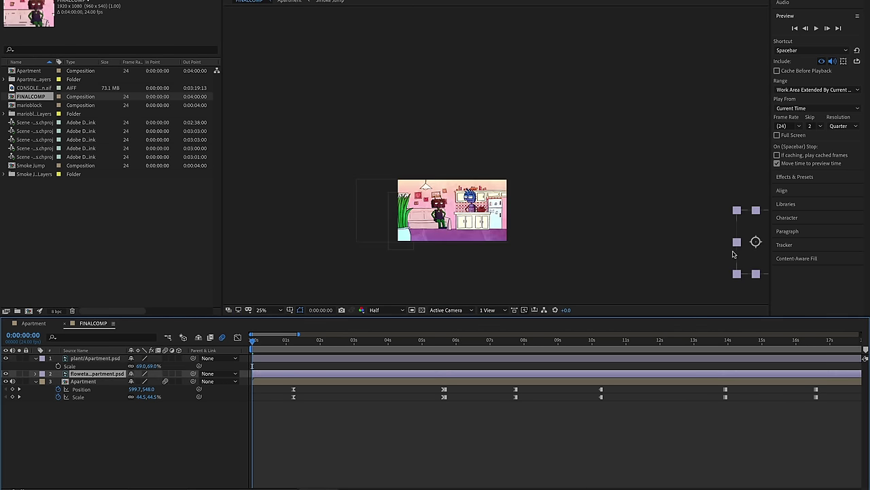
pyautogui.scroll(2, 497, 234)
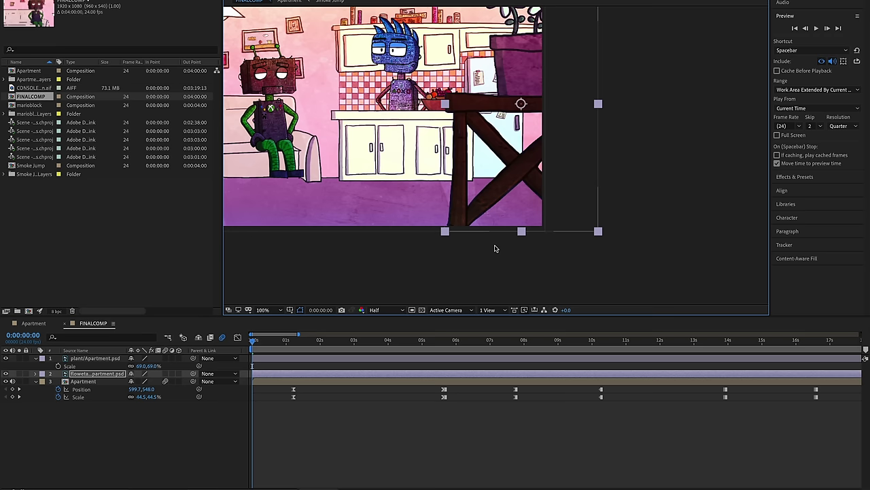
pyautogui.scroll(-1, 505, 174)
pyautogui.moveTo(506, 175); pyautogui.dragTo(491, 198)
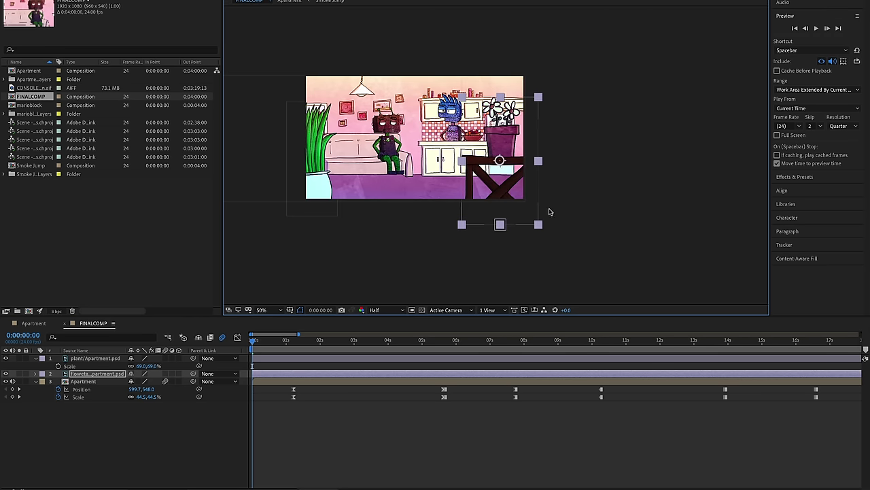
pyautogui.moveTo(538, 225); pyautogui.dragTo(534, 219)
pyautogui.press('.')
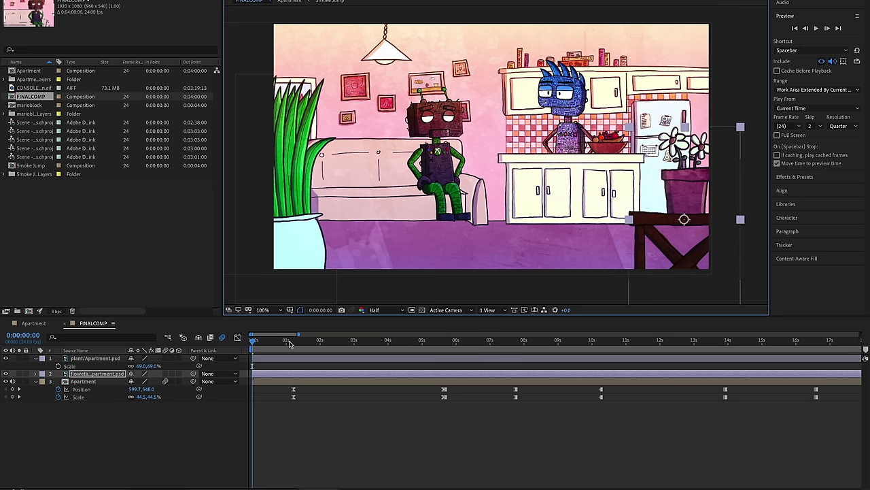
# - Apply Fast Box Blur with a blur radius of 4 to both the plant and flower table layers
pyautogui.moveTo(291, 343); pyautogui.dragTo(294, 343)
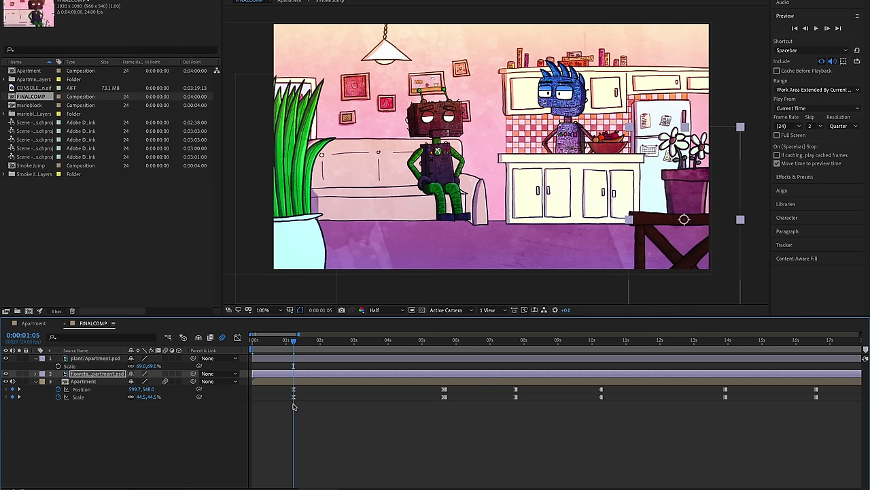
pyautogui.keyDown('shift'); pyautogui.click(303, 359); pyautogui.keyUp('shift')
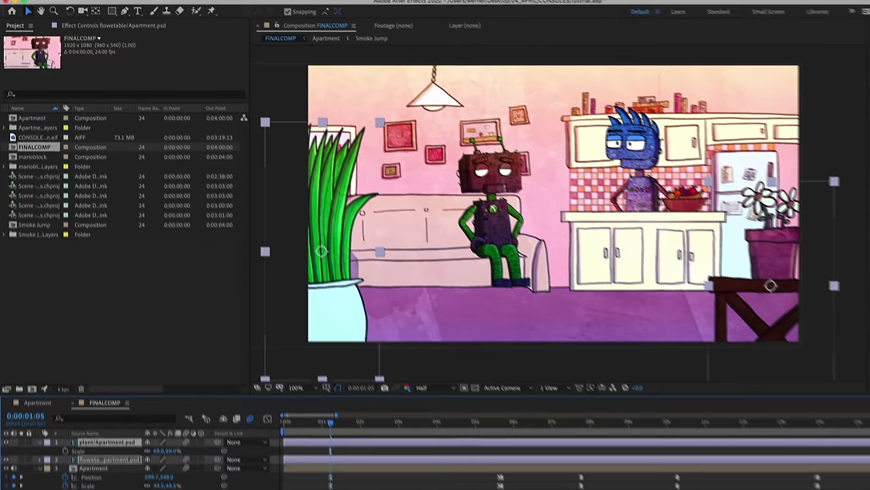
pyautogui.click(222, 4)
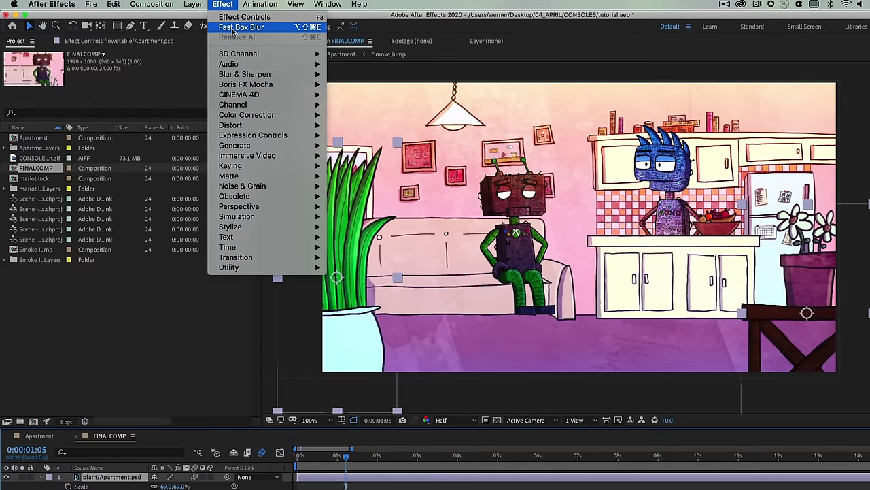
pyautogui.click(233, 27)
pyautogui.click(144, 73)
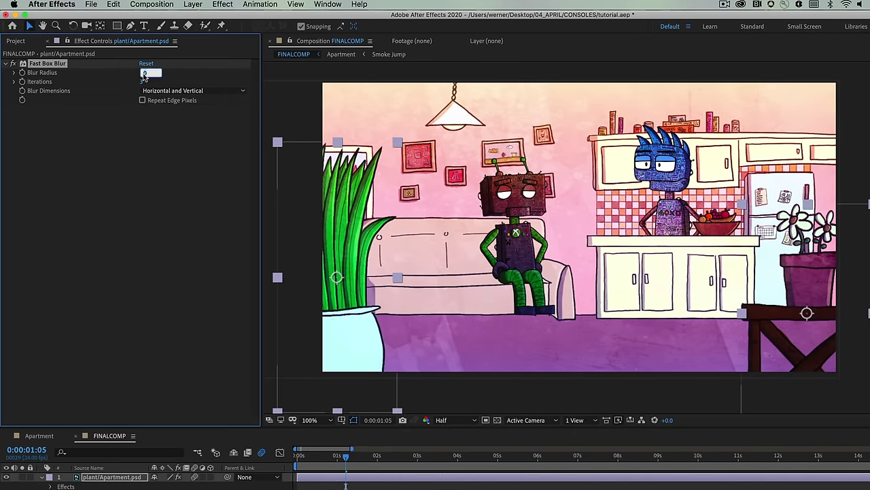
pyautogui.write('3')
pyautogui.press('Return')
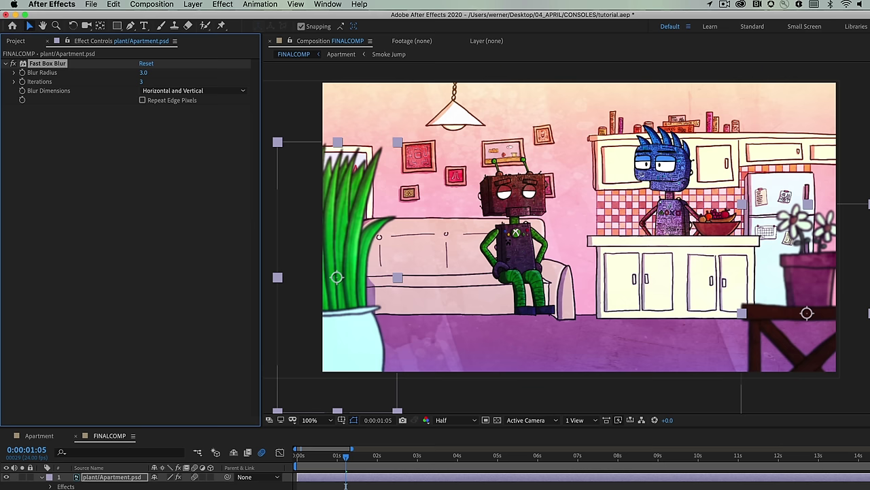
pyautogui.click(142, 73)
pyautogui.write('4')
pyautogui.press('Return')
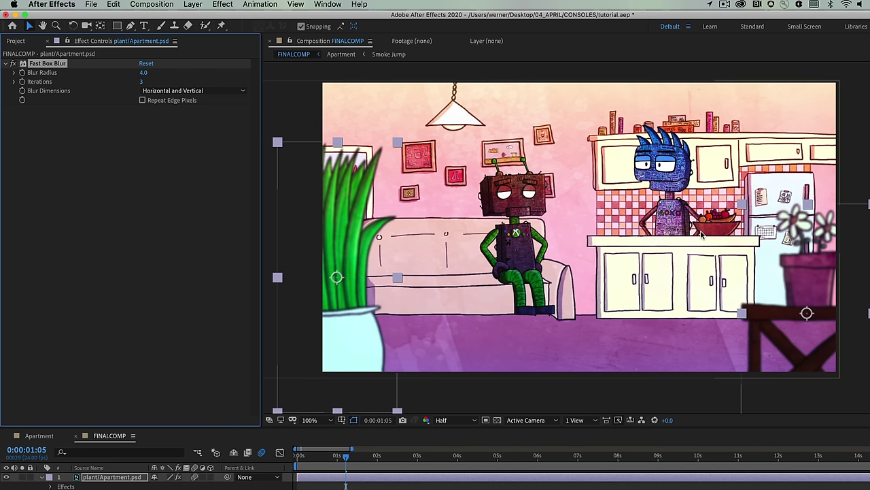
# - Keyframe Position and Scale on the plant and flower table layers at 0:00:01:05 and apply Easy Ease
pyautogui.hotkey('shift', 's')
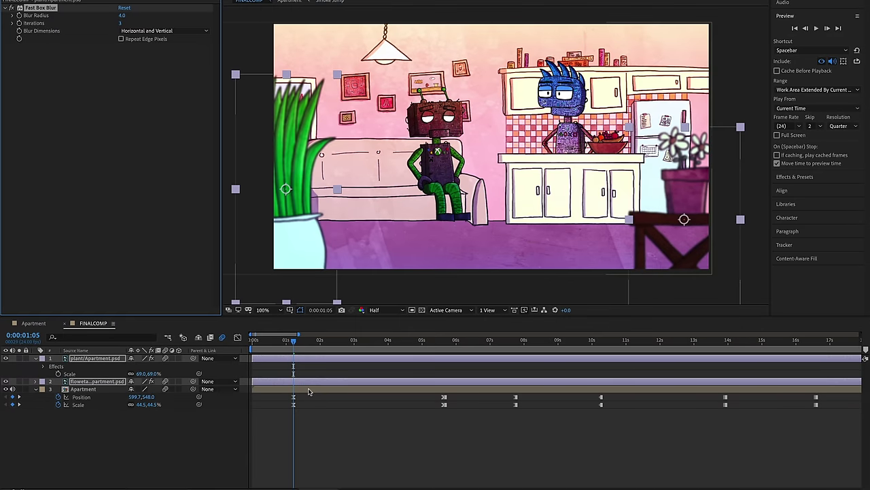
pyautogui.press('p')
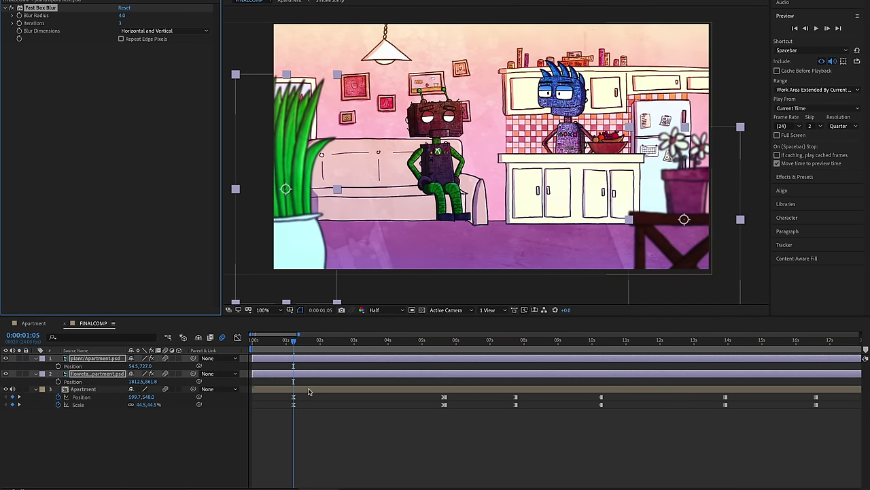
pyautogui.hotkey('shift', 's')
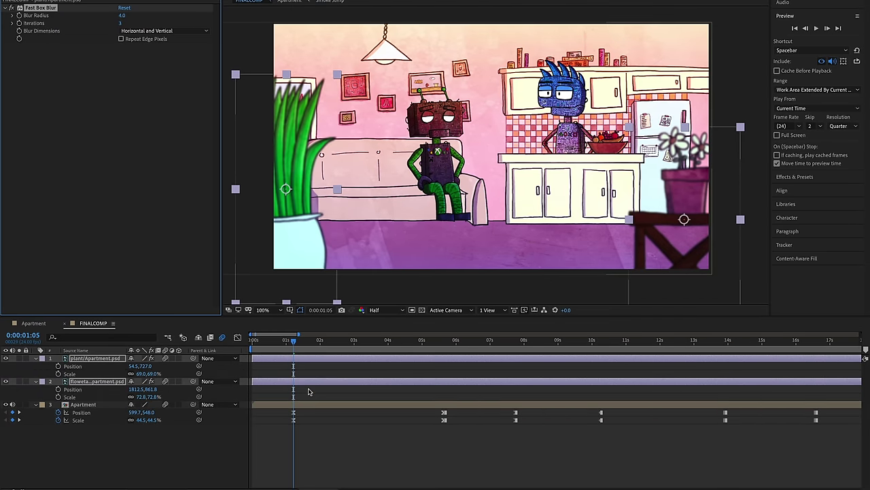
pyautogui.click(58, 366)
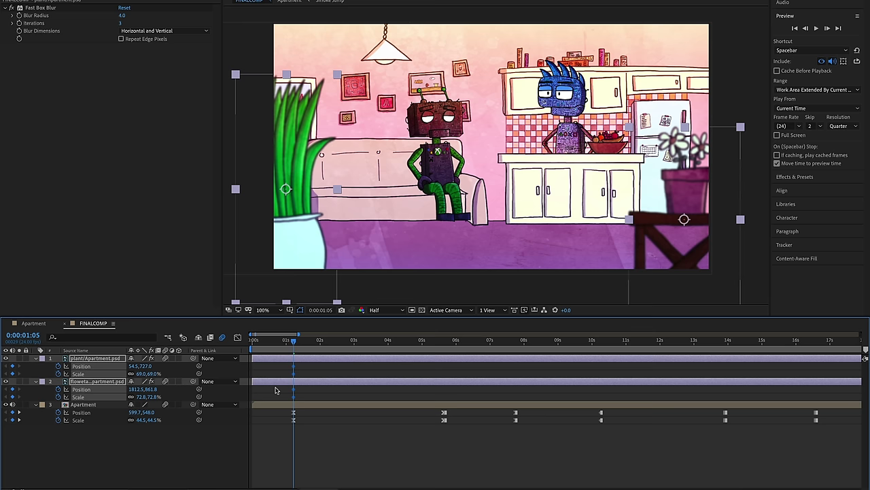
pyautogui.rightClick(294, 369)
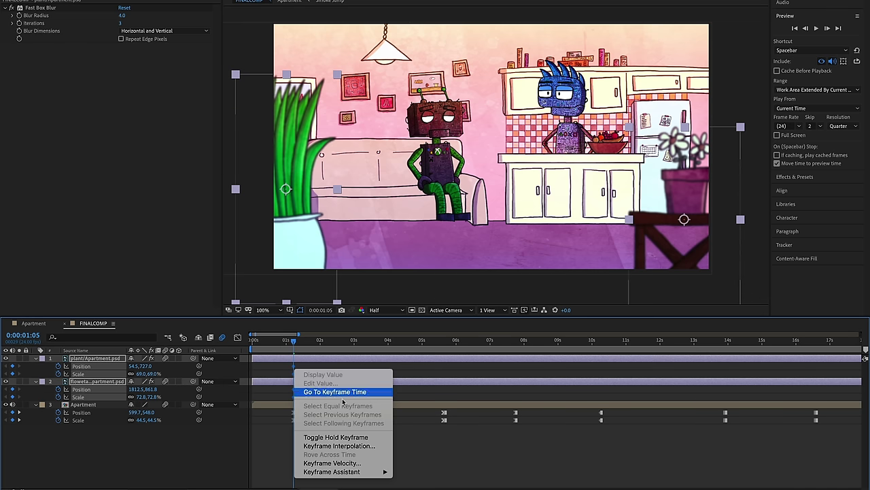
pyautogui.moveTo(367, 472)
pyautogui.click(460, 437)
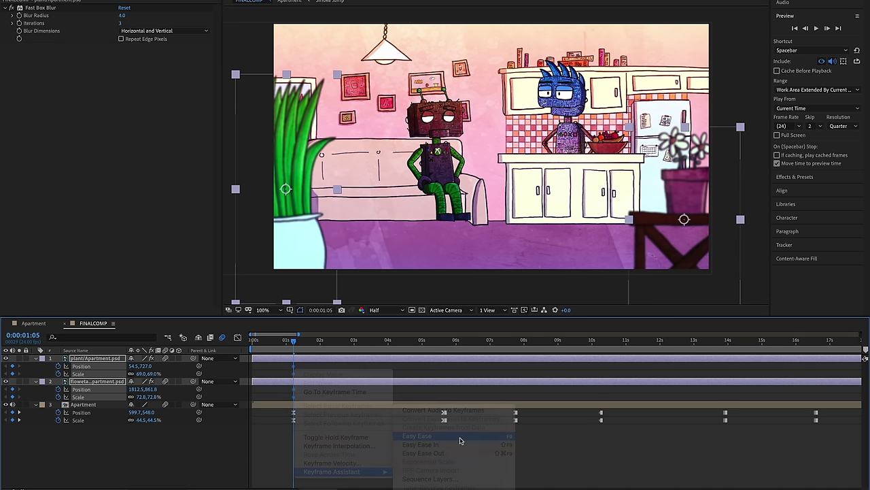
# - Add Position and Scale keyframes for the plant and flower table at 0:00:05:15, holding their current values
pyautogui.click(441, 341)
pyautogui.moveTo(441, 341); pyautogui.dragTo(444, 343)
pyautogui.click(12, 366)
pyautogui.click(13, 373)
pyautogui.click(12, 389)
pyautogui.click(12, 396)
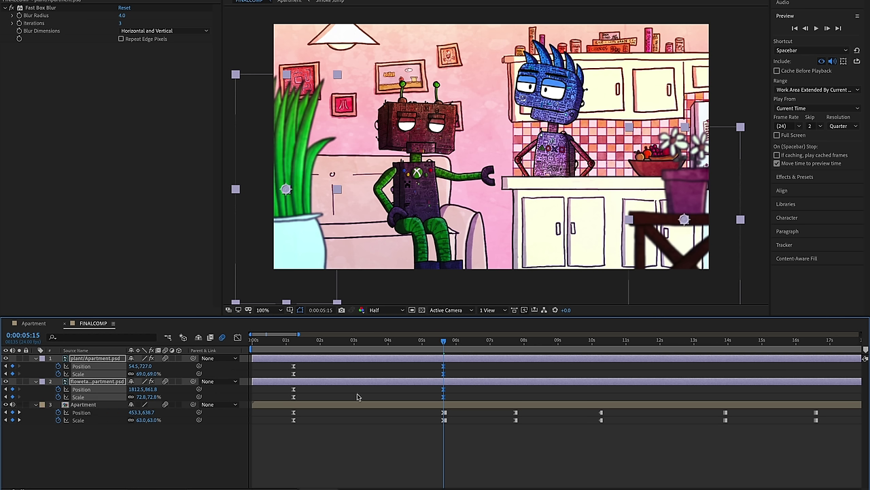
# - Shift the second set of plant and flower table keyframes earlier, to 0:00:03:11
pyautogui.moveTo(436, 342); pyautogui.dragTo(368, 342)
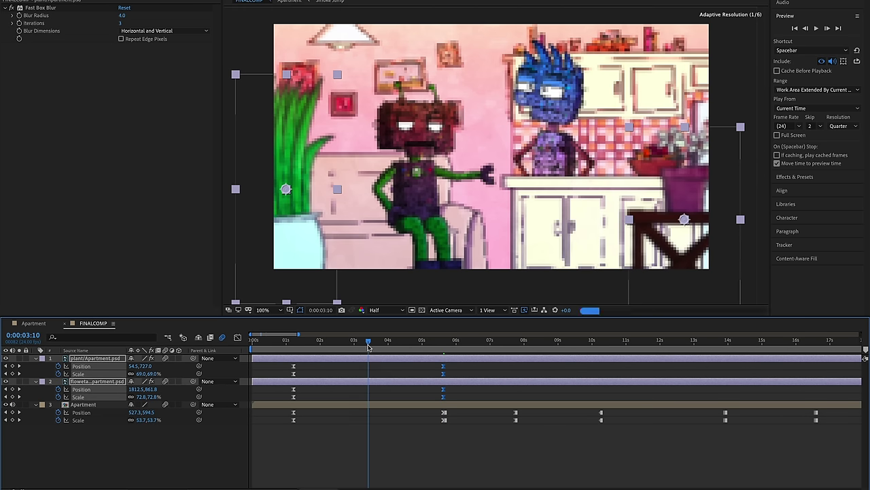
pyautogui.moveTo(443, 370); pyautogui.dragTo(372, 374)
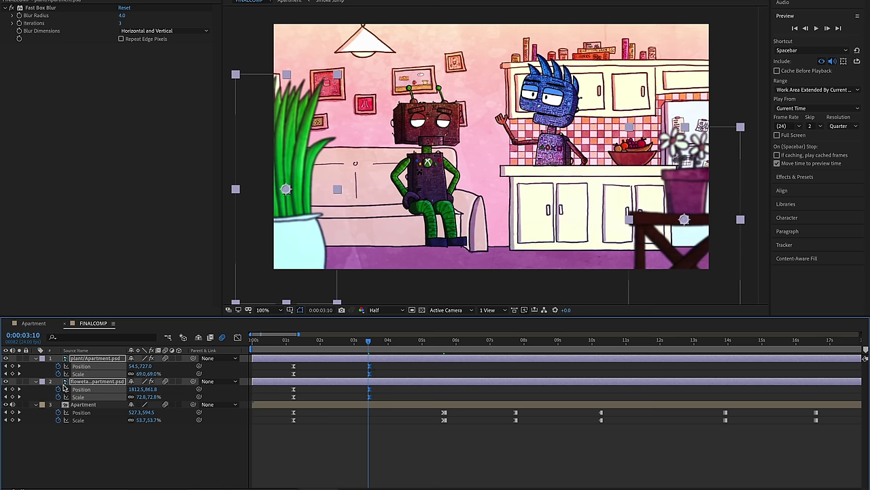
pyautogui.click(19, 367)
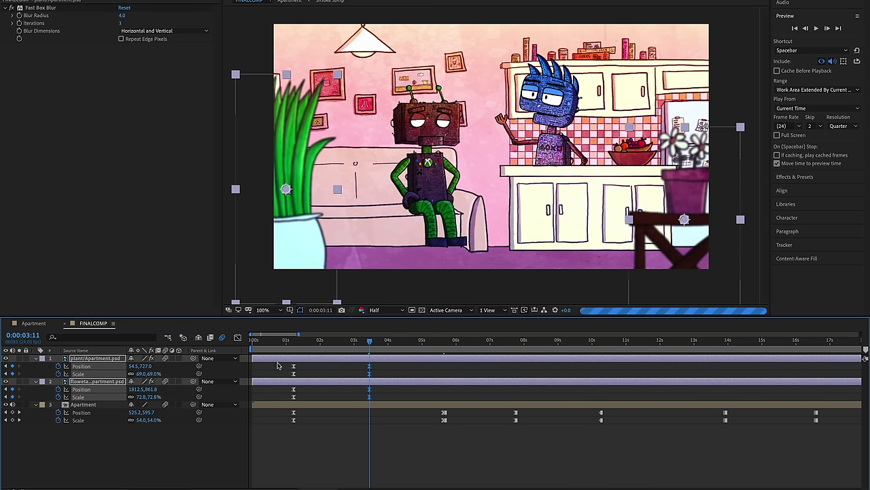
# - At 0:00:03:11, scale the plant to 78% and flower table to 86.8%, and move them out of frame to about -309.5, 793 and 2252.5, 913.8
pyautogui.click(385, 376)
pyautogui.moveTo(152, 373); pyautogui.dragTo(160, 400)
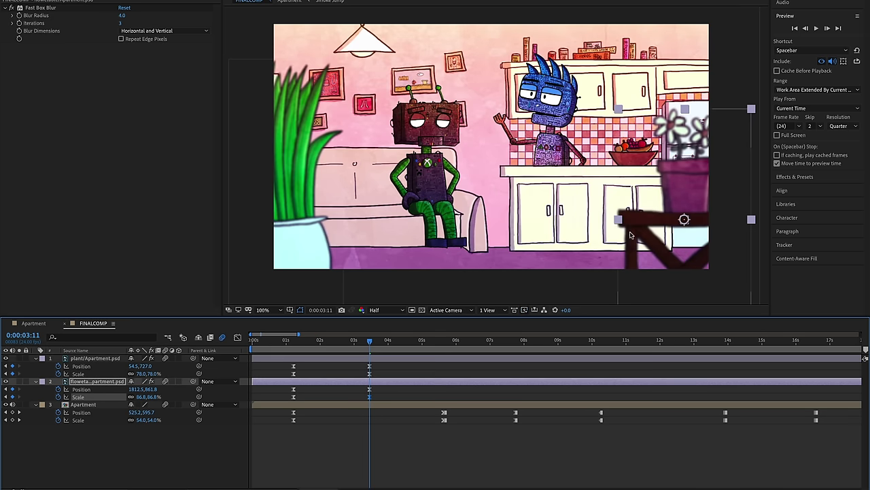
pyautogui.moveTo(648, 229); pyautogui.dragTo(746, 238)
pyautogui.click(386, 359)
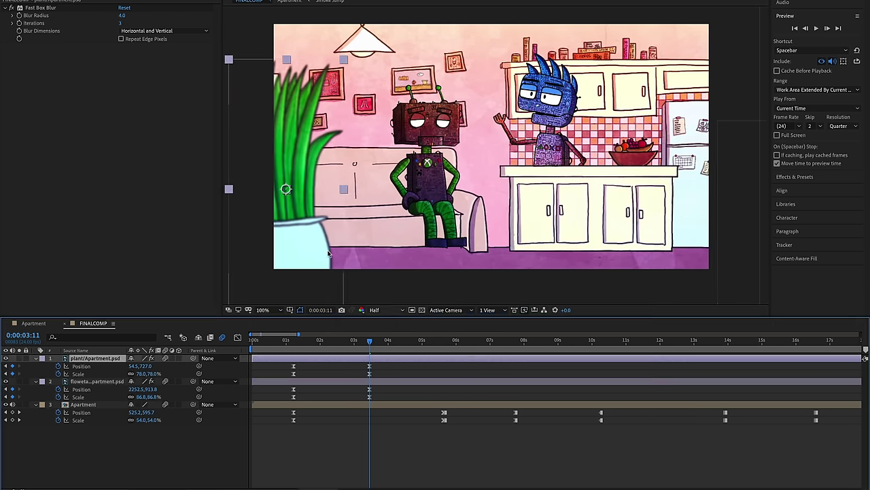
pyautogui.moveTo(309, 249); pyautogui.dragTo(234, 259)
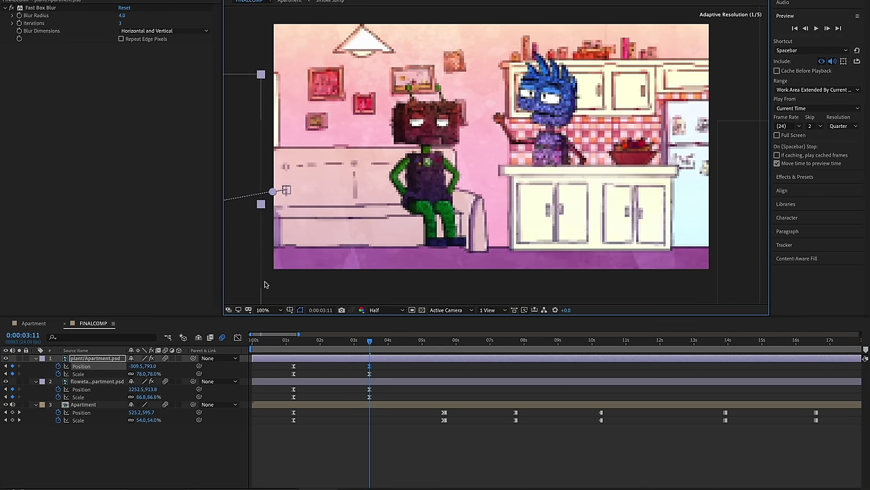
# - Preview the foreground layers' movement out of the shot from 0:00:00:20
pyautogui.click(280, 340)
pyautogui.press('space')
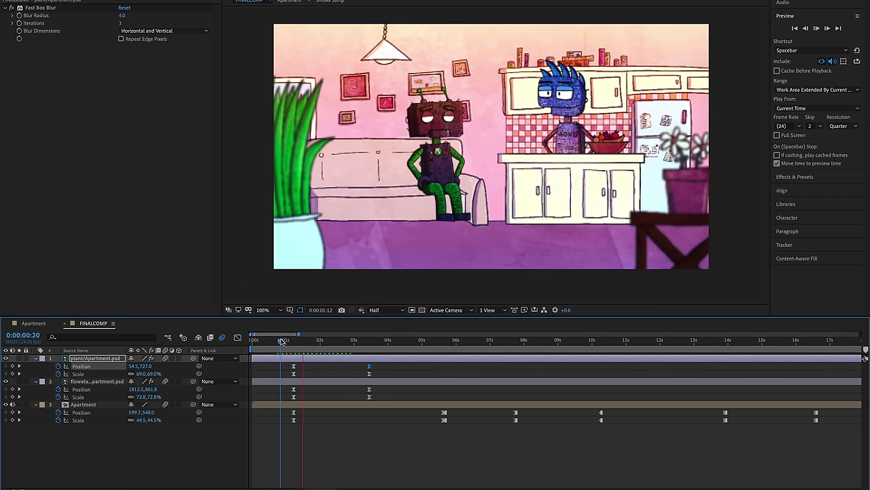
pyautogui.press('space')
# - Lower the plant's Position keyframe at 0:00:03:11 to -309.5, 873
pyautogui.click(292, 340)
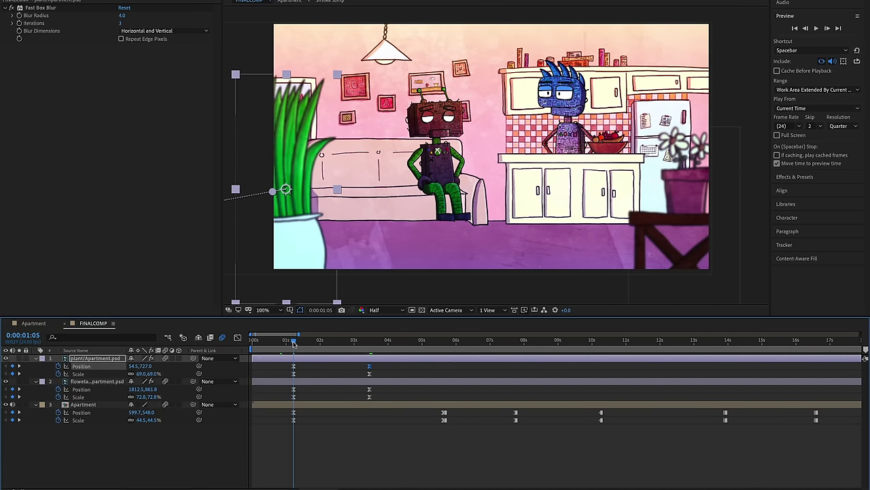
pyautogui.click(19, 365)
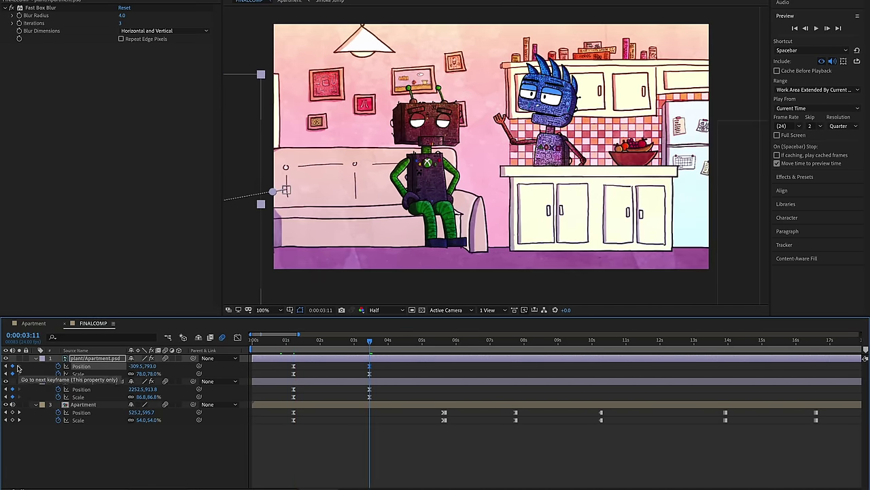
pyautogui.hotkey('shift', 'Down')
pyautogui.hotkey('shift', 'Down')
pyautogui.hotkey('shift', 'Down')
pyautogui.hotkey('shift', 'Down')
pyautogui.hotkey('shift', 'Down')
pyautogui.hotkey('shift', 'Down')
pyautogui.hotkey('shift', 'Down')
pyautogui.hotkey('shift', 'Down')
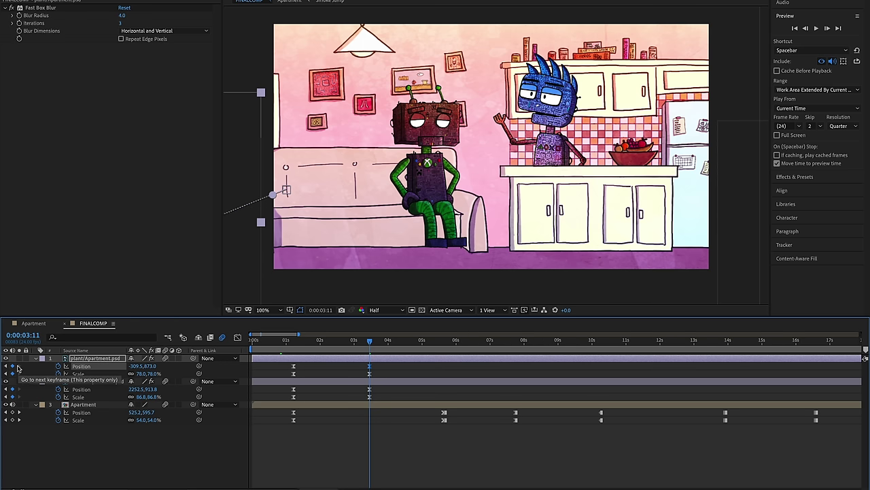
# - Lower the flower table's Position keyframe at 0:00:03:11 to 2252.5, 993.8
pyautogui.click(397, 384)
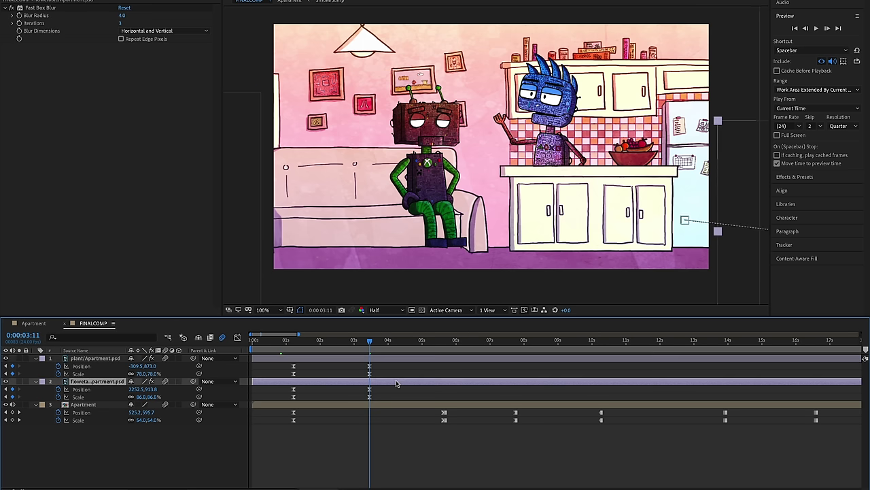
pyautogui.hotkey('shift', 'Down')
pyautogui.hotkey('shift', 'Down')
pyautogui.hotkey('shift', 'Down')
pyautogui.hotkey('shift', 'Down')
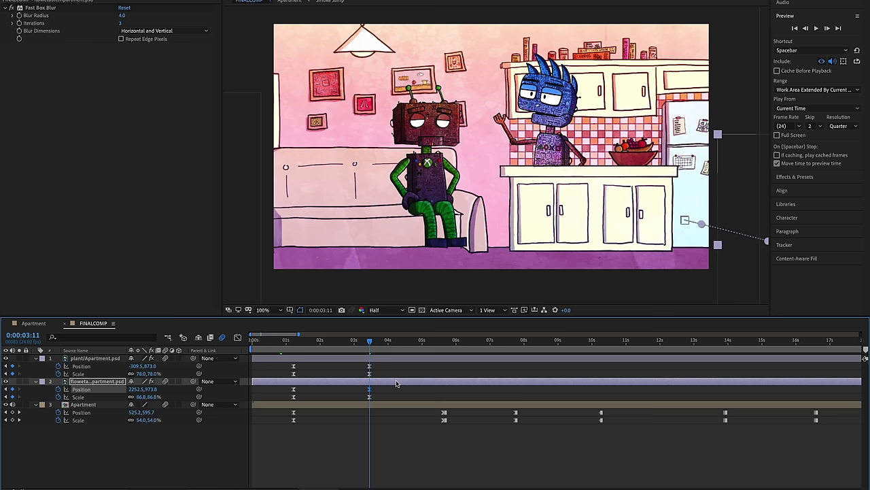
pyautogui.hotkey('shift', 'Down')
pyautogui.hotkey('shift', 'Down')
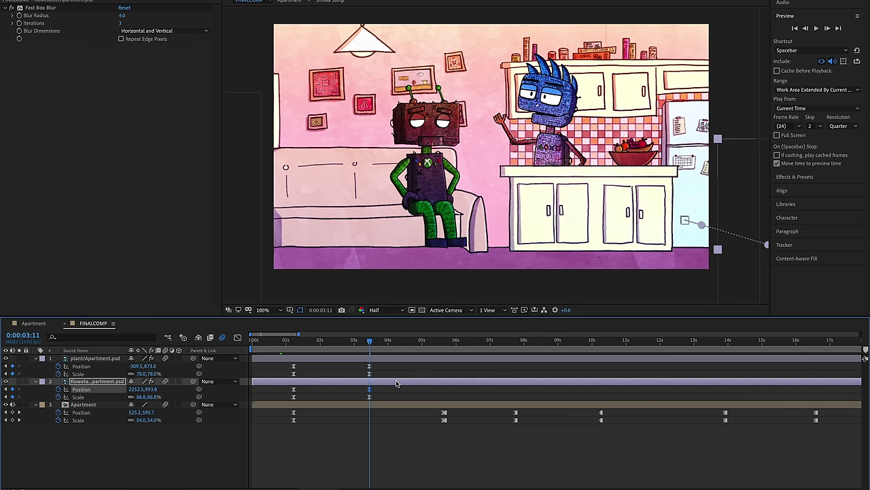
# - Preview the plant and flower table sliding out of frame from 0:00:01:02
pyautogui.click(289, 341)
pyautogui.press('space')
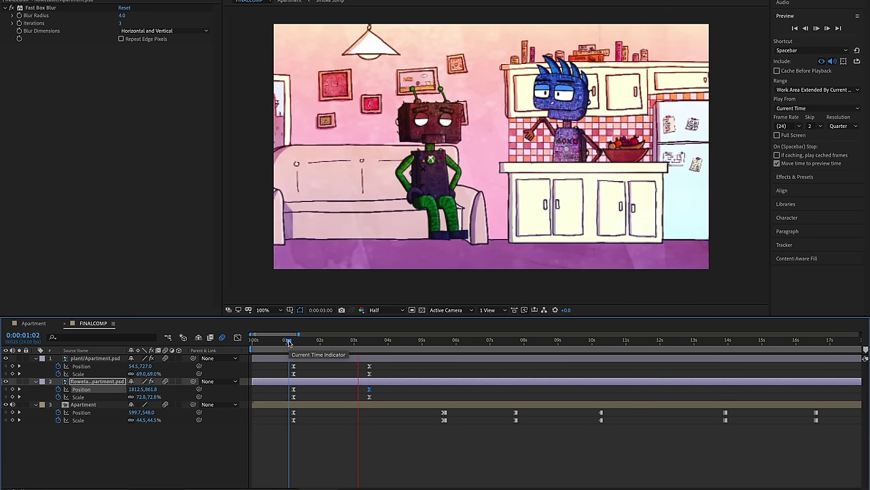
pyautogui.press('space')
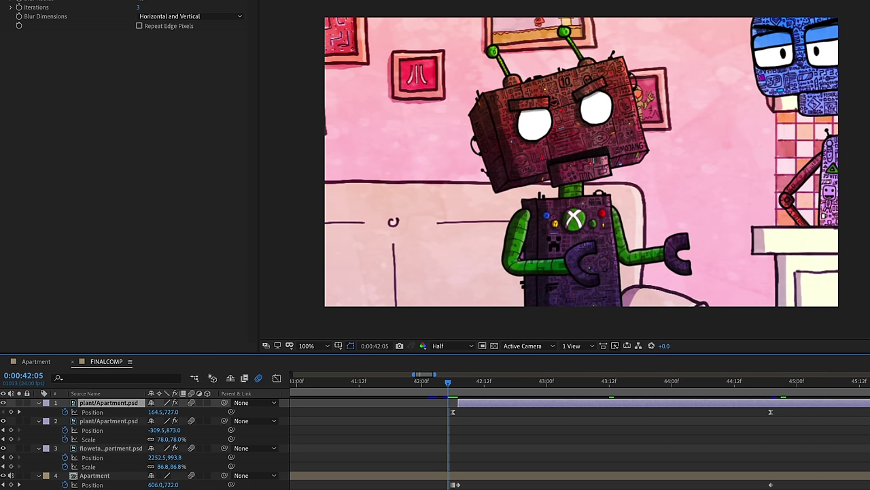
# - Preview the added plant layer's slide across the shot that starts at the 0:00:42:05 camera cut
pyautogui.press('space')
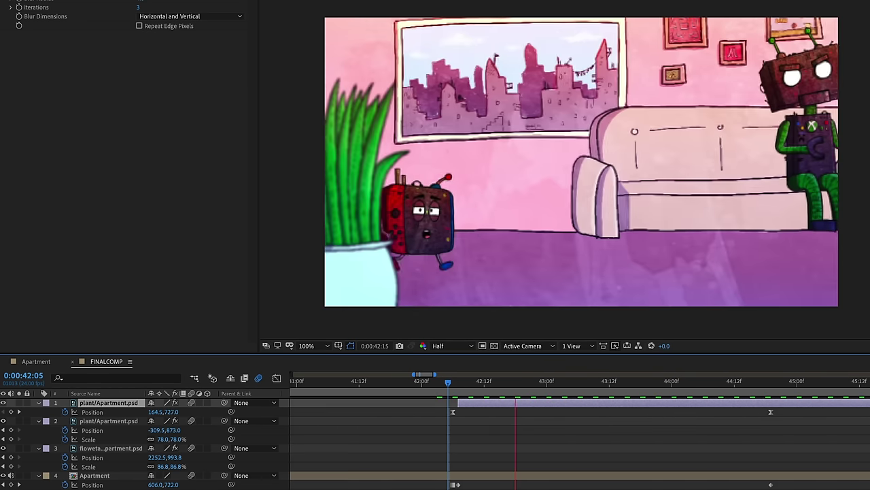
pyautogui.press('space')
pyautogui.moveTo(451, 386); pyautogui.dragTo(458, 388)
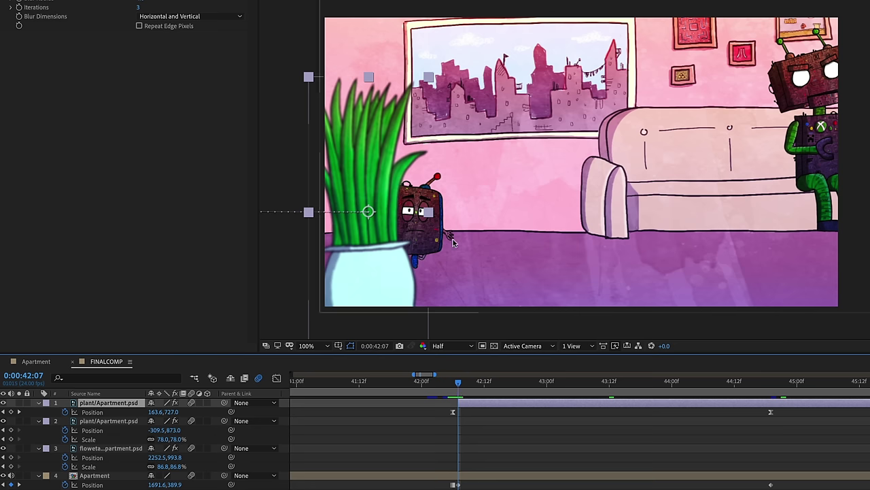
pyautogui.moveTo(460, 387); pyautogui.dragTo(559, 389)
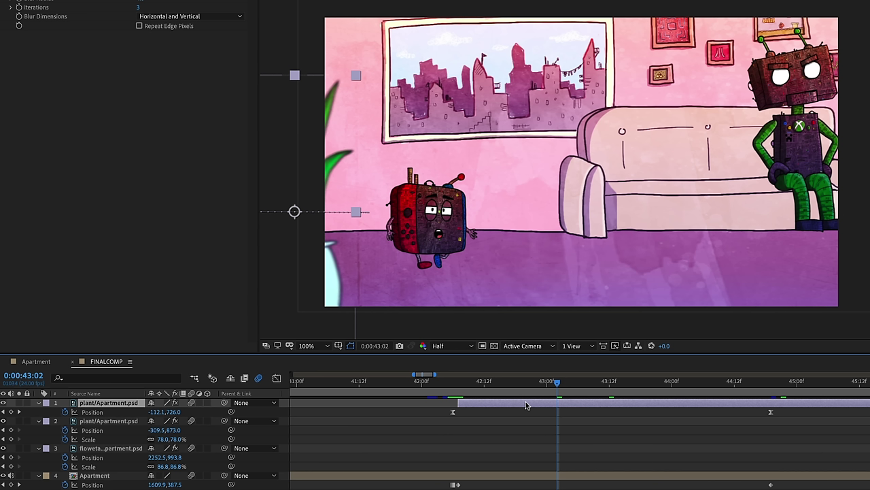
pyautogui.click(453, 394)
pyautogui.press('space')
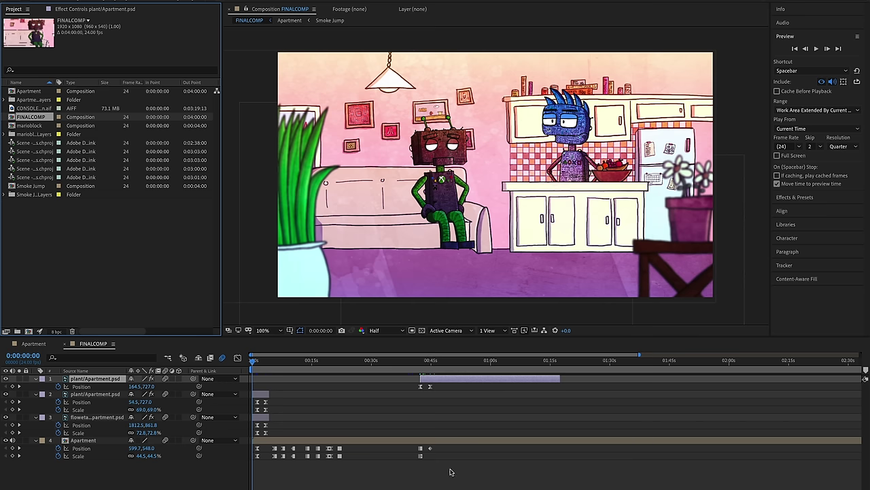
# - Import Titles.psd and Credits.psd from the CONSOLES folder as compositions that retain layer sizes
pyautogui.doubleClick(89, 242)
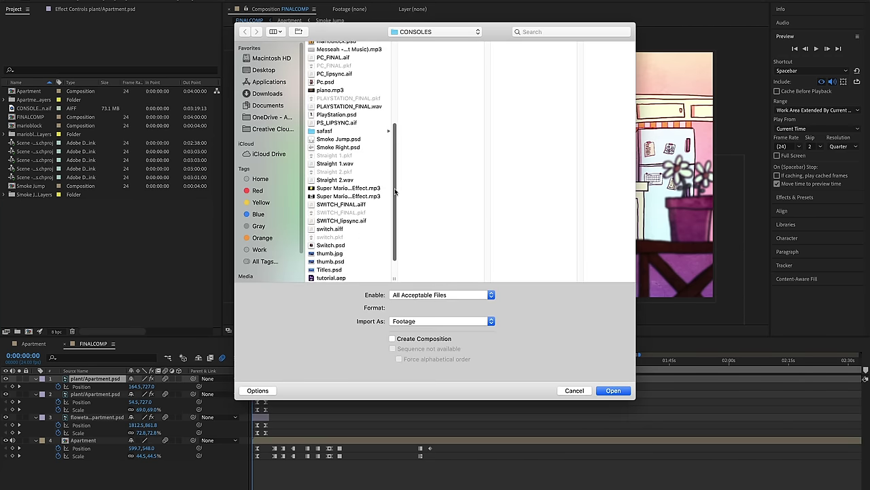
pyautogui.scroll(-3, 391, 200)
pyautogui.click(333, 246)
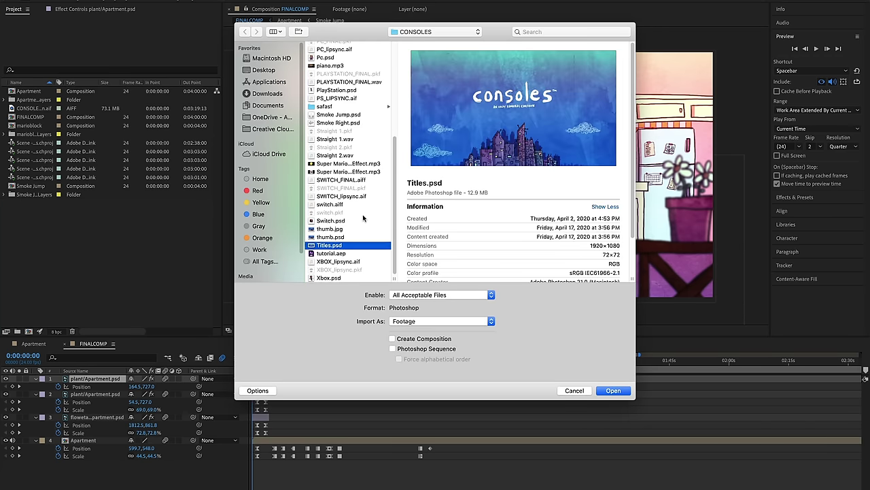
pyautogui.scroll(5, 364, 218)
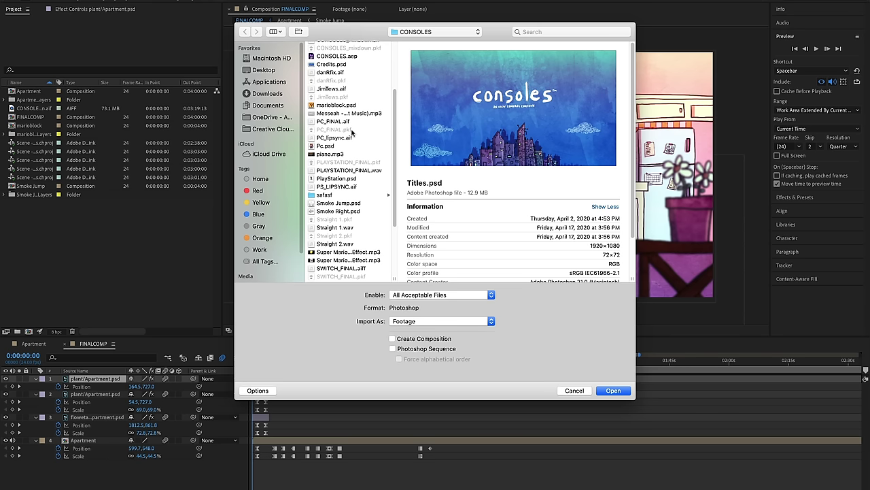
pyautogui.keyDown('super'); pyautogui.click(341, 64); pyautogui.keyUp('super')
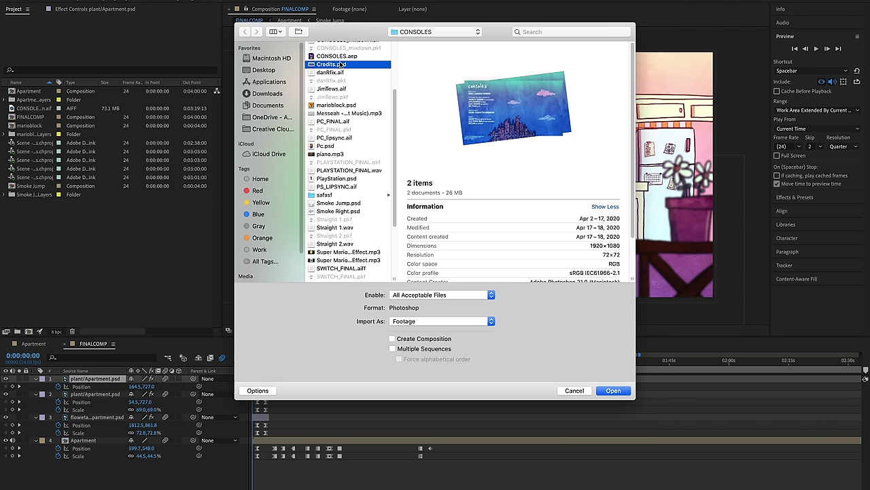
pyautogui.click(476, 322)
pyautogui.click(436, 330)
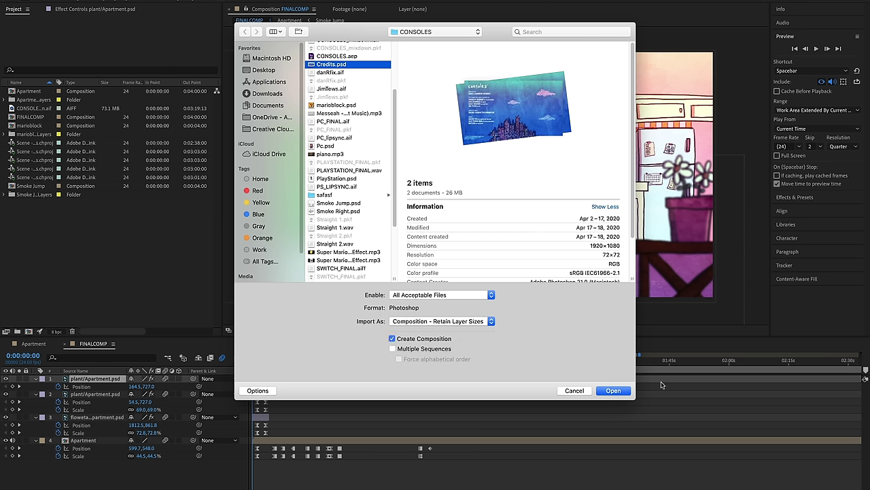
pyautogui.click(614, 390)
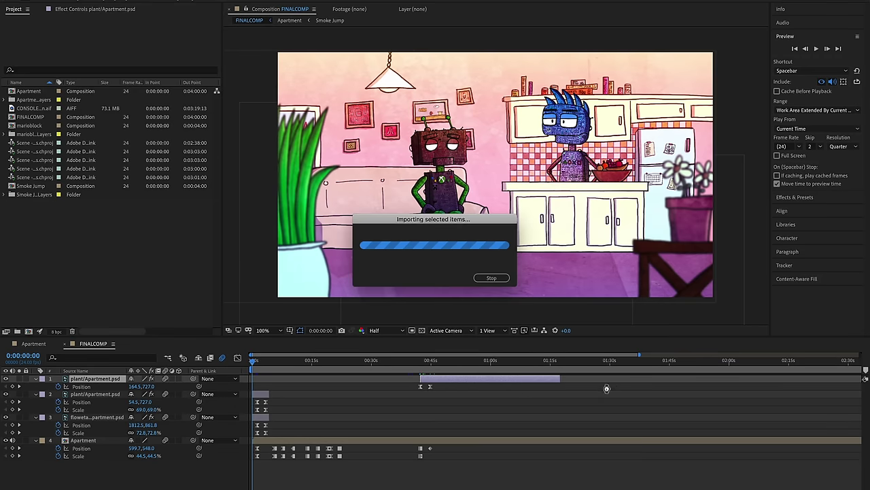
# - Open the imported Titles composition and check its composition settings without changing them
pyautogui.click(108, 277)
pyautogui.click(23, 220)
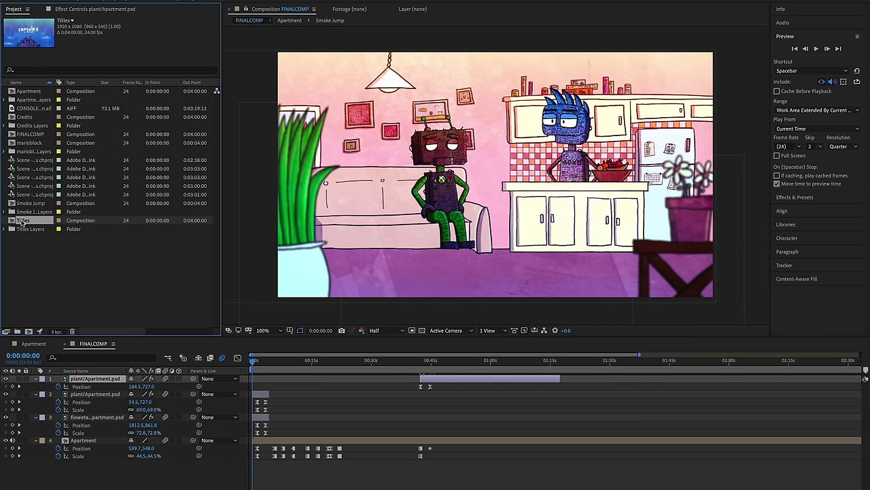
pyautogui.doubleClick(23, 220)
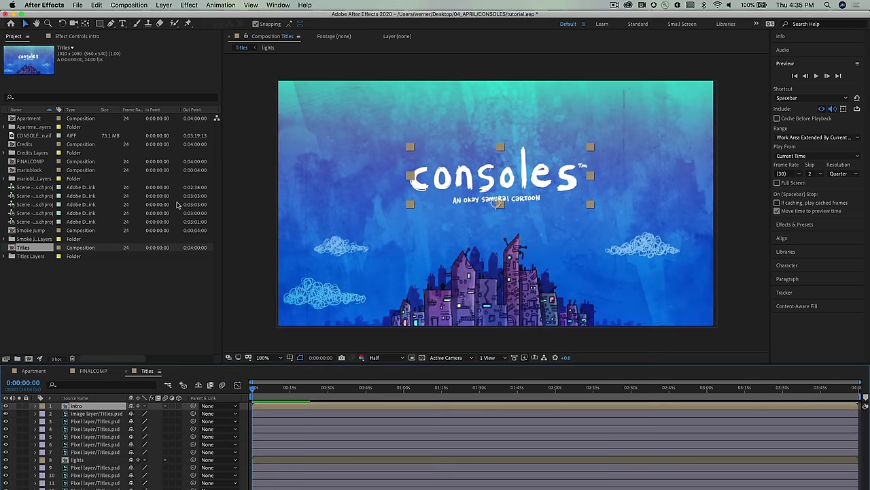
pyautogui.click(129, 4)
pyautogui.click(163, 29)
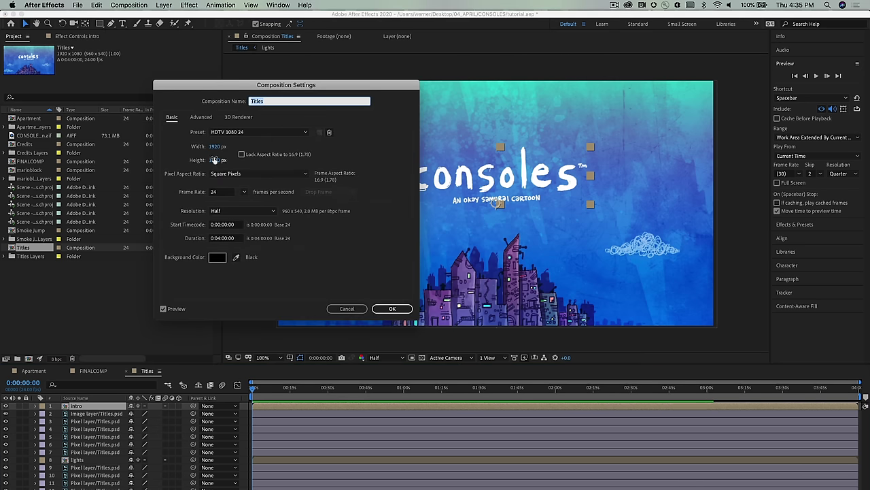
pyautogui.click(346, 309)
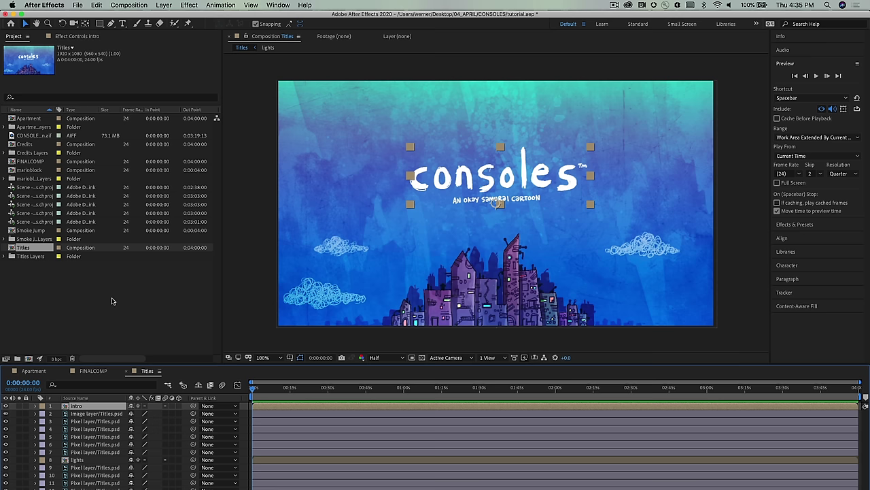
# - Open the imported Credits composition and check its composition settings without changing them
pyautogui.doubleClick(23, 145)
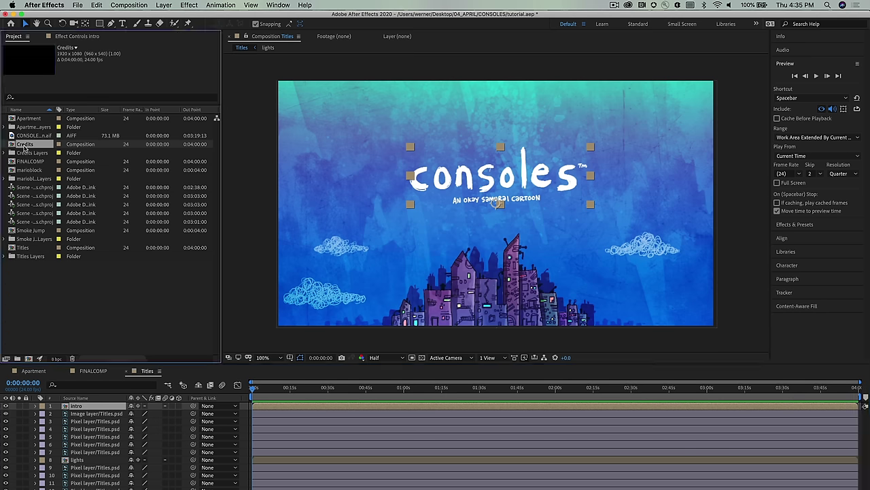
pyautogui.click(128, 5)
pyautogui.click(141, 30)
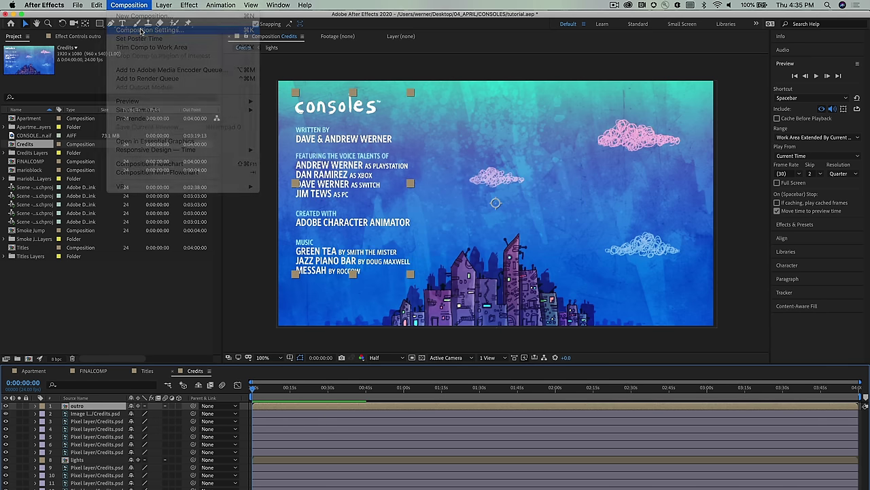
pyautogui.click(343, 308)
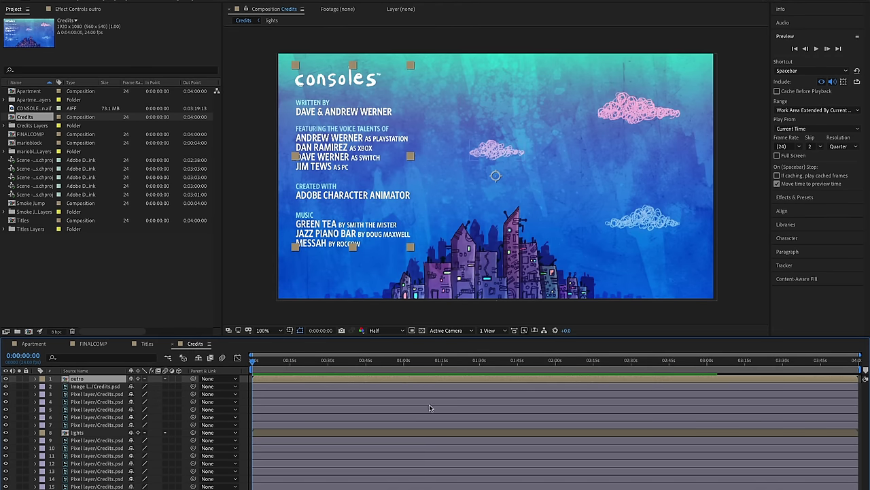
# - Open the intro composition nested in Titles, at its first frames
pyautogui.click(148, 344)
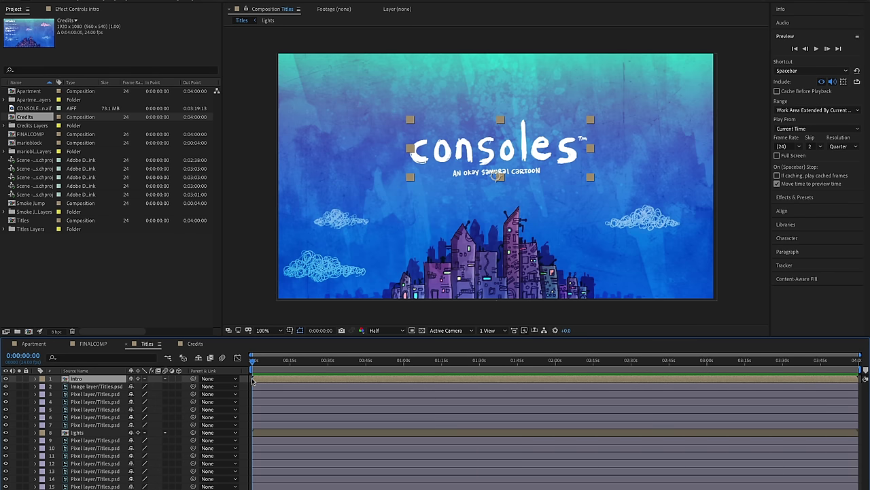
pyautogui.doubleClick(86, 381)
pyautogui.moveTo(254, 361); pyautogui.dragTo(210, 364)
pyautogui.press(';')
pyautogui.click(262, 365)
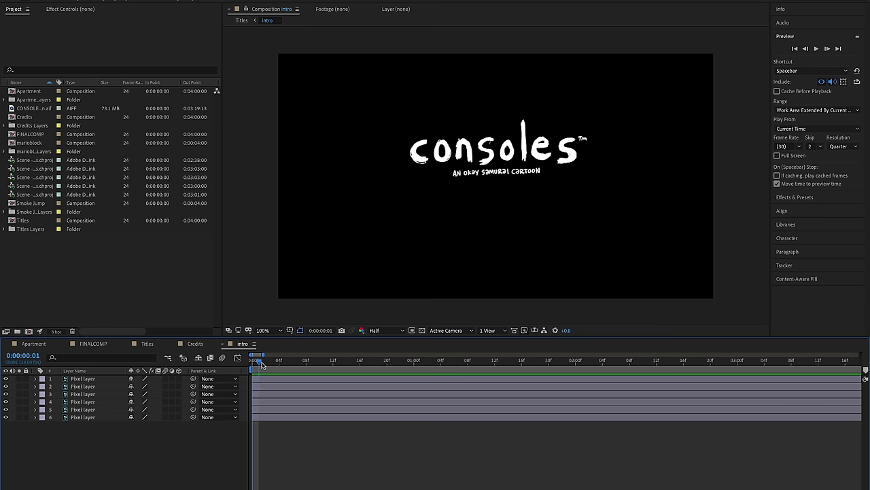
pyautogui.press(';')
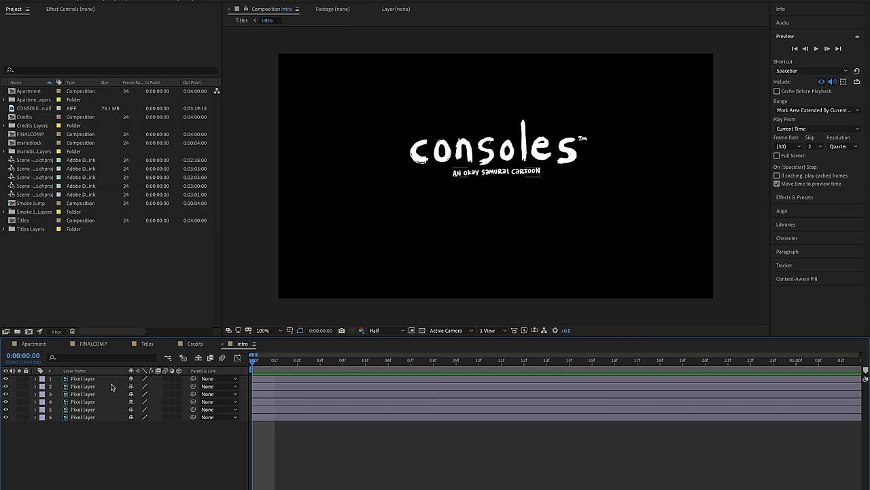
# - Trim all six Pixel layers in the intro composition to end at 0:00:00:03
pyautogui.hotkey('ctrl', 'Down')
pyautogui.keyDown('shift'); pyautogui.click(87, 417); pyautogui.keyUp('shift')
pyautogui.moveTo(255, 361); pyautogui.dragTo(317, 365)
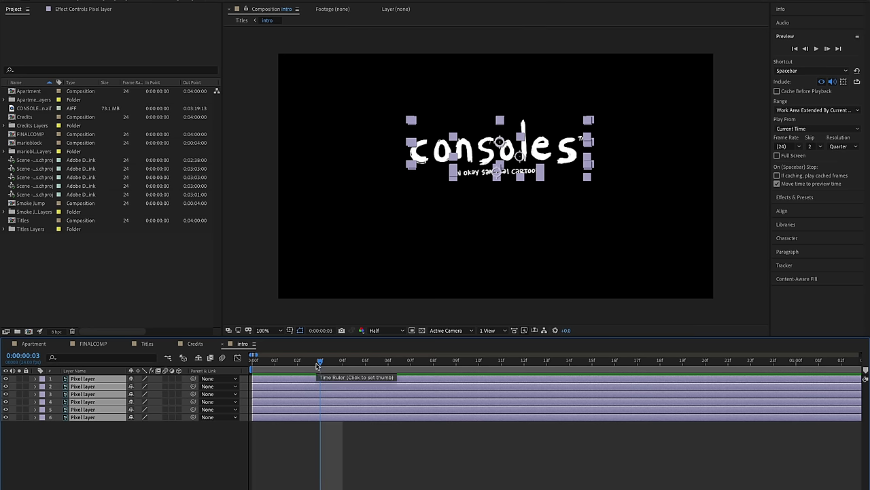
pyautogui.hotkey('alt', ']')
# - Stagger the trimmed layers so layers 2 and 5 start at 0:00:00:03 and layers 3 and 6 at 0:00:00:06
pyautogui.moveTo(339, 377); pyautogui.dragTo(358, 387)
pyautogui.click(334, 445)
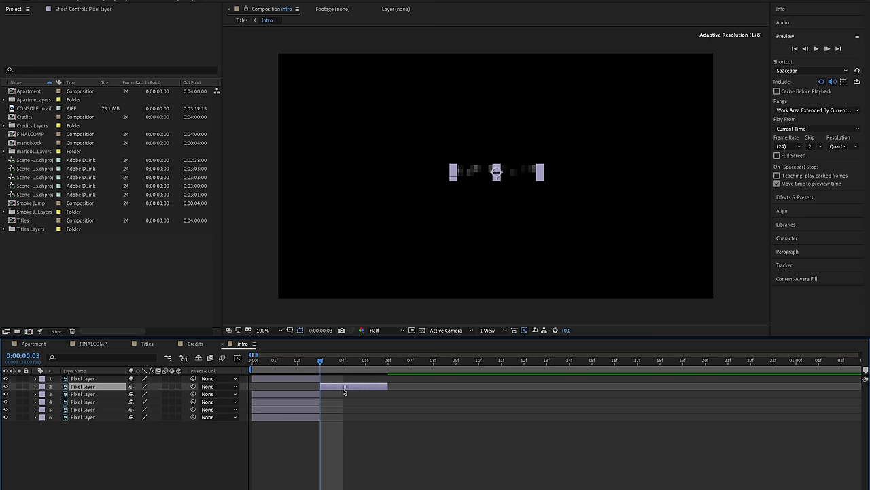
pyautogui.moveTo(296, 395); pyautogui.dragTo(423, 401)
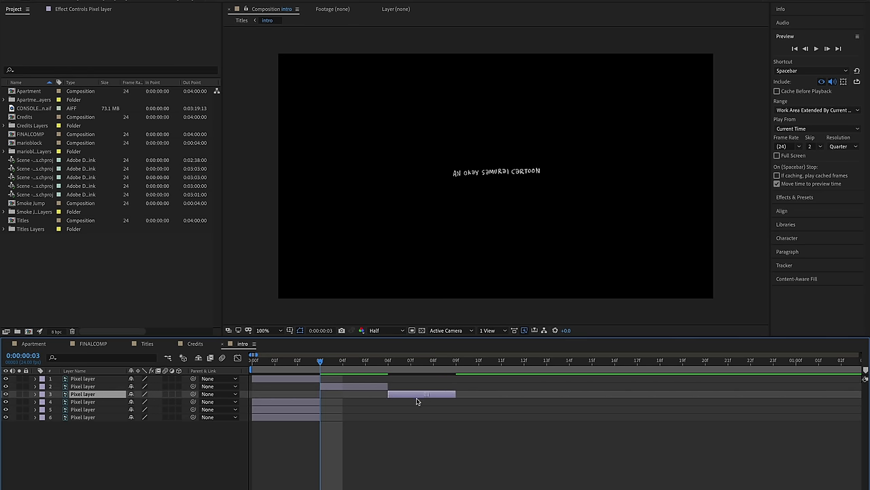
pyautogui.moveTo(300, 408); pyautogui.dragTo(368, 411)
pyautogui.moveTo(303, 416); pyautogui.dragTo(437, 421)
# - Step through and play the staggered title layers from the start to examine the hand-drawn wiggle
pyautogui.moveTo(320, 360); pyautogui.dragTo(343, 361)
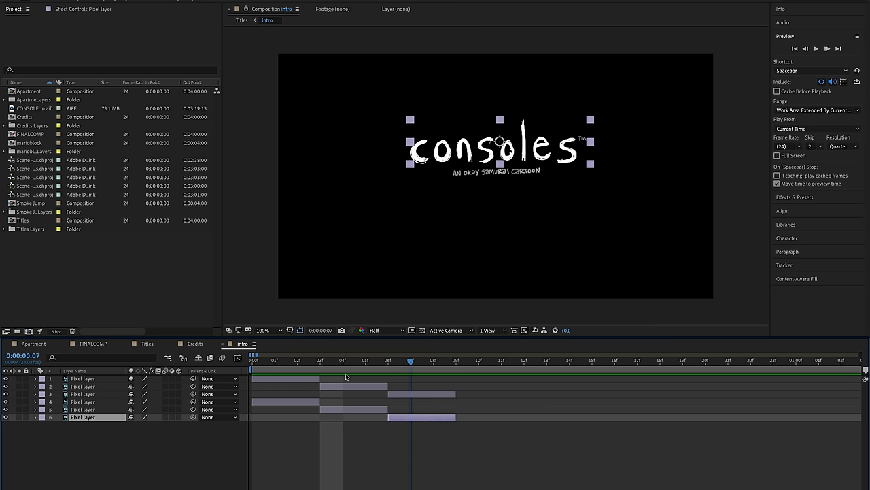
pyautogui.press('pageup')
pyautogui.press('pageup')
pyautogui.press('pageup')
pyautogui.press('pageup')
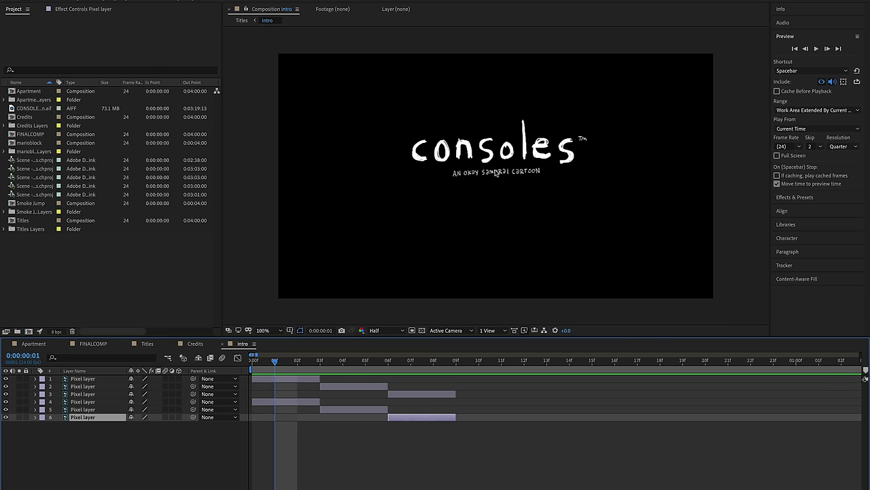
pyautogui.moveTo(270, 359); pyautogui.dragTo(252, 361)
pyautogui.press('space')
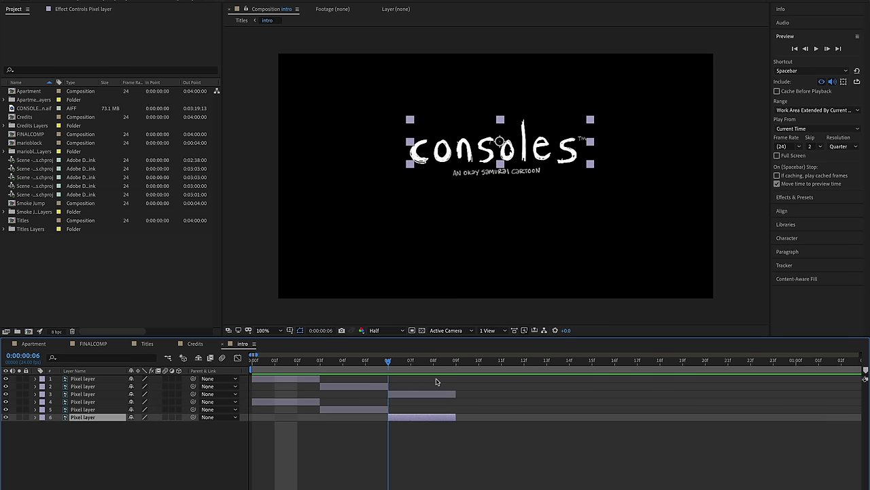
pyautogui.press('space')
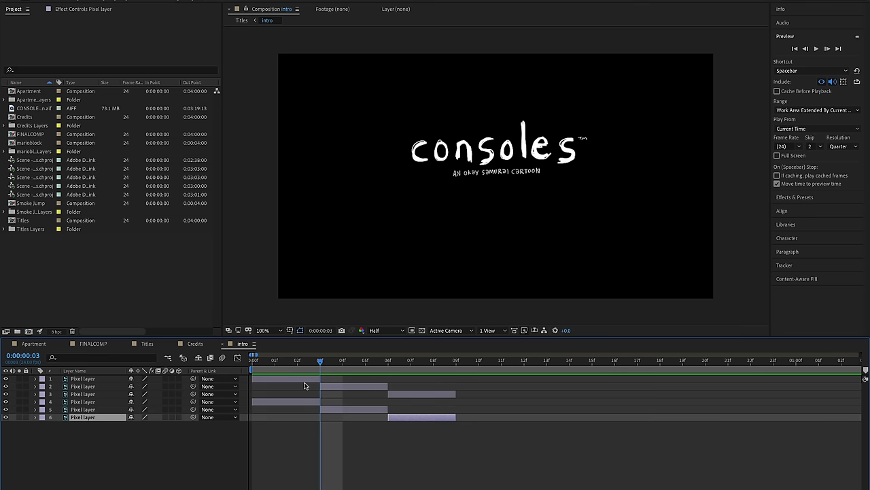
# - Duplicate all six Pixel layers and shift the copies to start at 0:00:00:09, keeping their three-frame stagger
pyautogui.click(299, 379)
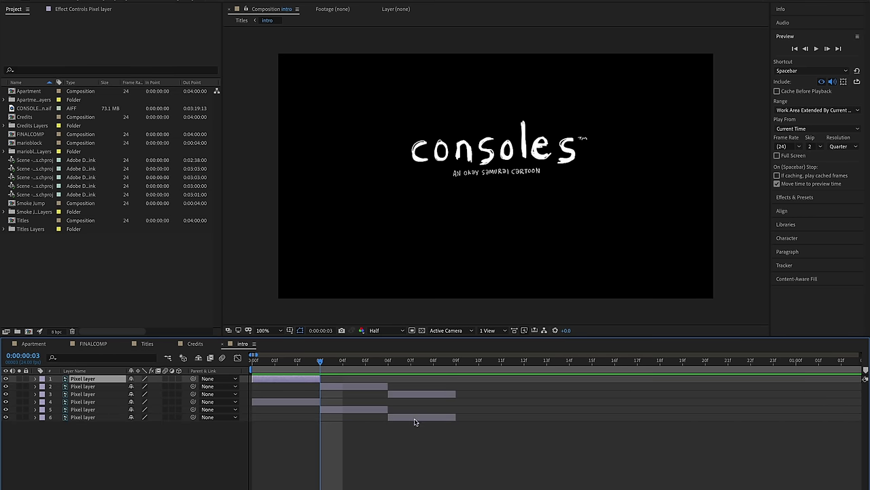
pyautogui.hotkey('ctrl', 'a')
pyautogui.click(456, 361)
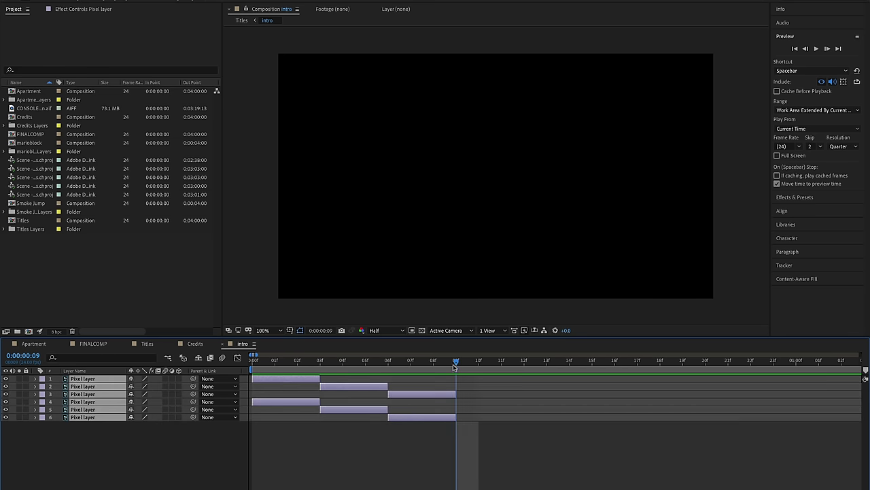
pyautogui.hotkey('ctrl', 'd')
pyautogui.moveTo(268, 381); pyautogui.dragTo(471, 387)
pyautogui.press('-')
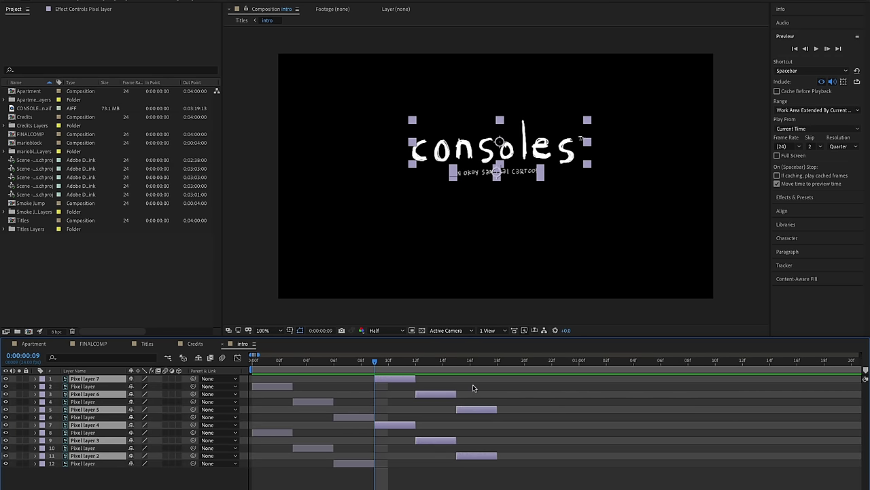
# - Duplicate all twelve Pixel layers in the intro composition and shift the copies to follow the existing layers
pyautogui.press('-')
pyautogui.keyDown('shift'); pyautogui.click(282, 464); pyautogui.keyUp('shift')
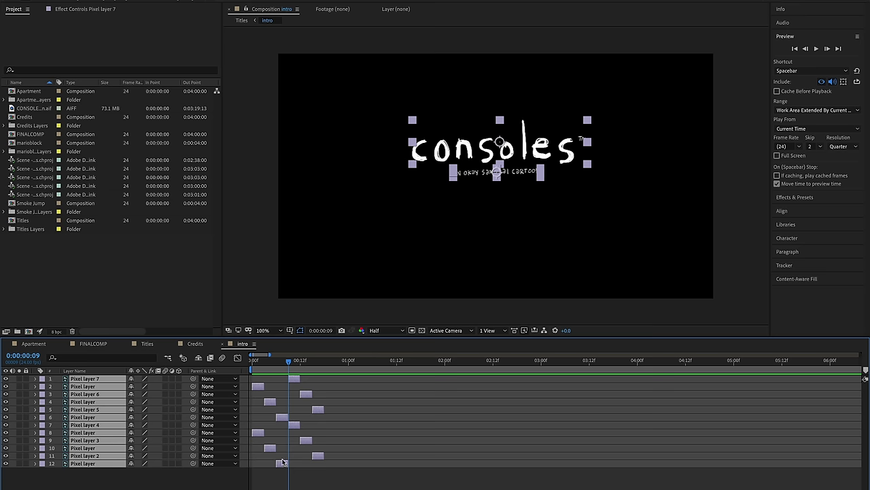
pyautogui.hotkey('ctrl', 'd')
pyautogui.moveTo(257, 396); pyautogui.dragTo(333, 402)
pyautogui.scroll(-4, 432, 436)
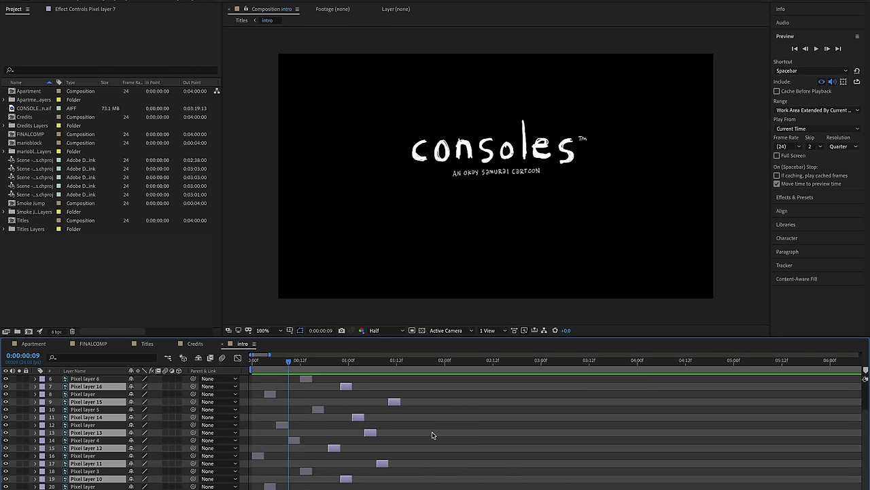
# - Duplicate the shifted Pixel copies again and move the new set to start at 0:00:01:13
pyautogui.hotkey('ctrl', 'd')
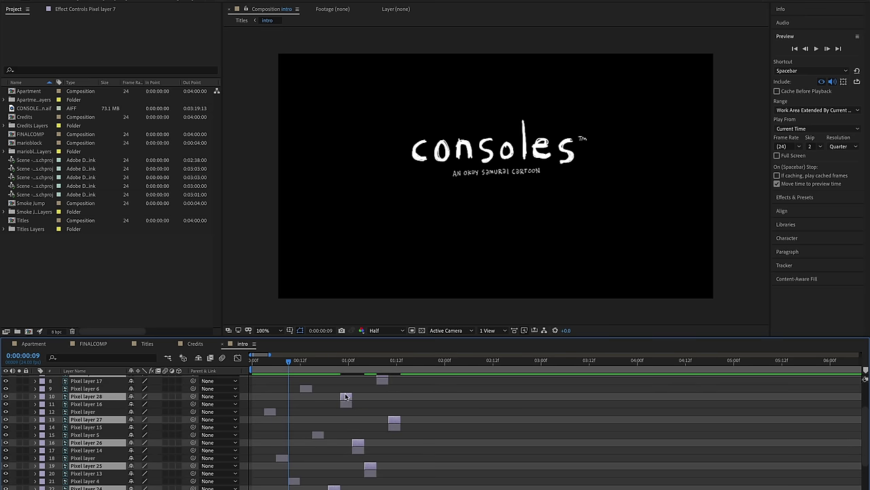
pyautogui.moveTo(346, 397); pyautogui.dragTo(422, 399)
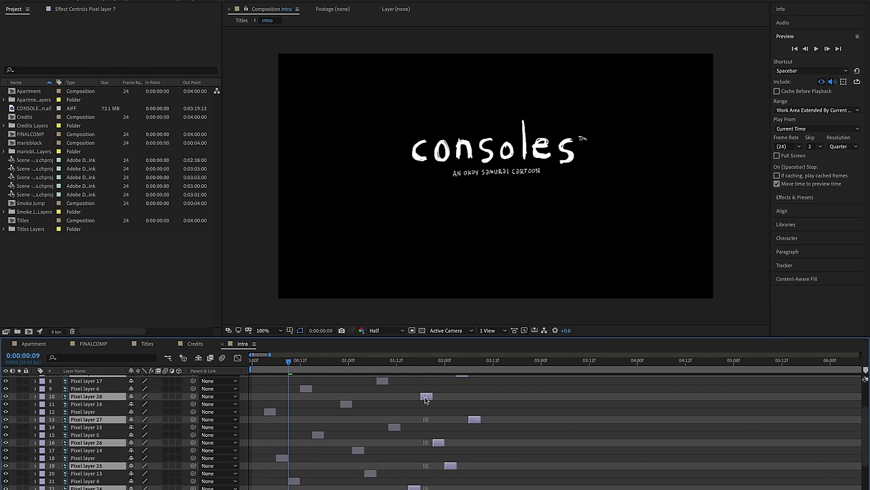
pyautogui.click(400, 361)
pyautogui.scroll(-6, 444, 465)
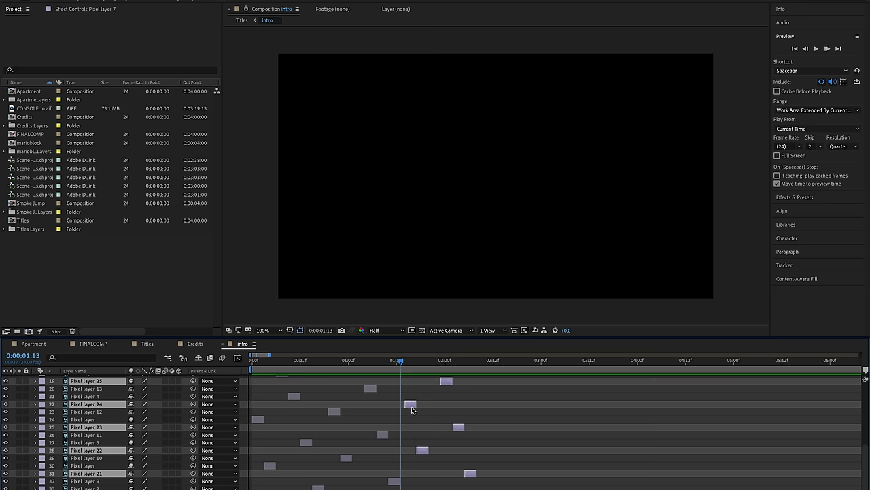
pyautogui.moveTo(409, 407); pyautogui.dragTo(406, 388)
pyautogui.press('space')
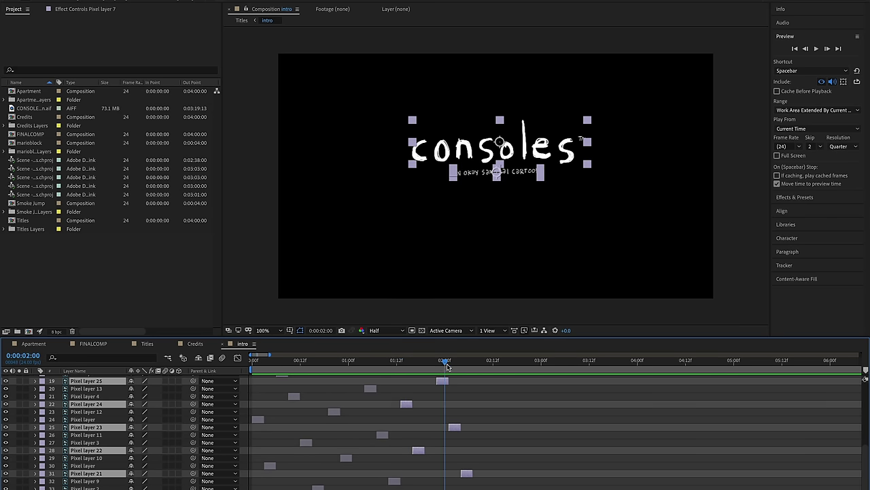
# - Close the intro composition and set Position keyframes for the three cloud layers at 0:00:00:00 in Titles
pyautogui.hotkey('ctrl', 'w')
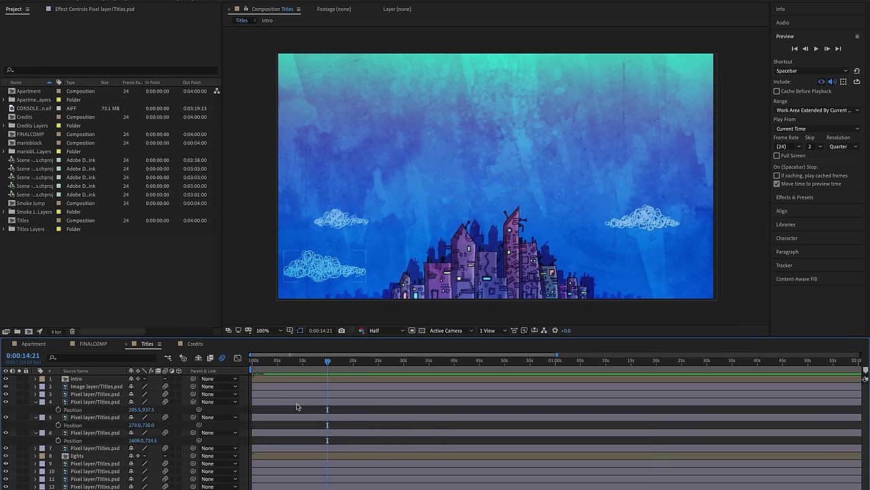
pyautogui.click(299, 402)
pyautogui.keyDown('shift'); pyautogui.click(298, 416); pyautogui.keyUp('shift')
pyautogui.keyDown('shift'); pyautogui.click(301, 433); pyautogui.keyUp('shift')
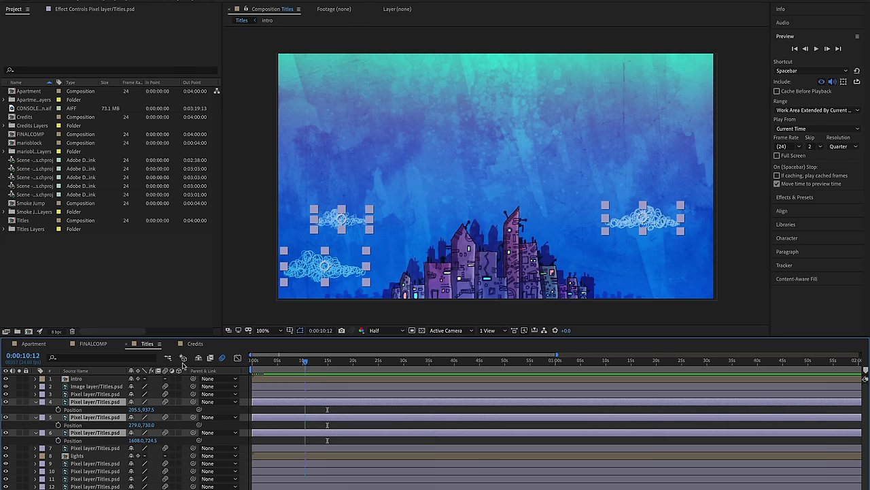
pyautogui.press('Home')
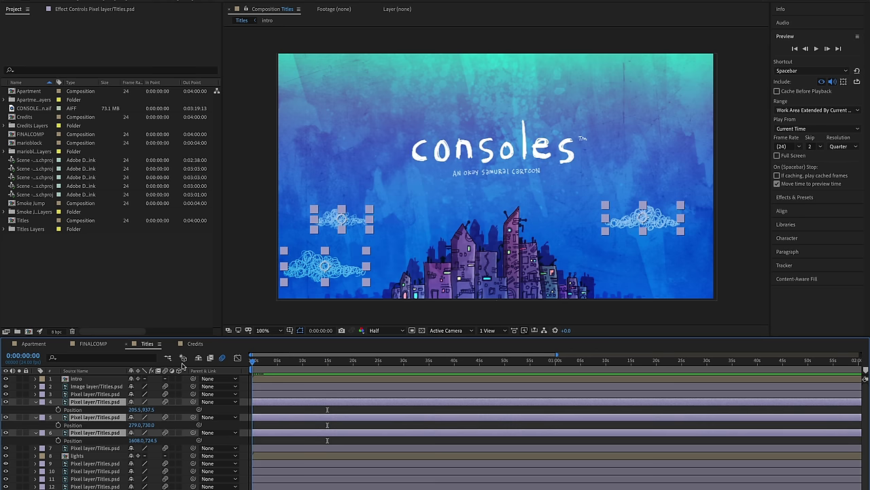
pyautogui.click(57, 411)
# - At 0:00:14:23, keyframe the lower-left cloud at 719.5,937.5 and the upper-left cloud at 421.0,730.0, shift the right cloud left, and preview the drift
pyautogui.moveTo(270, 363); pyautogui.dragTo(317, 363)
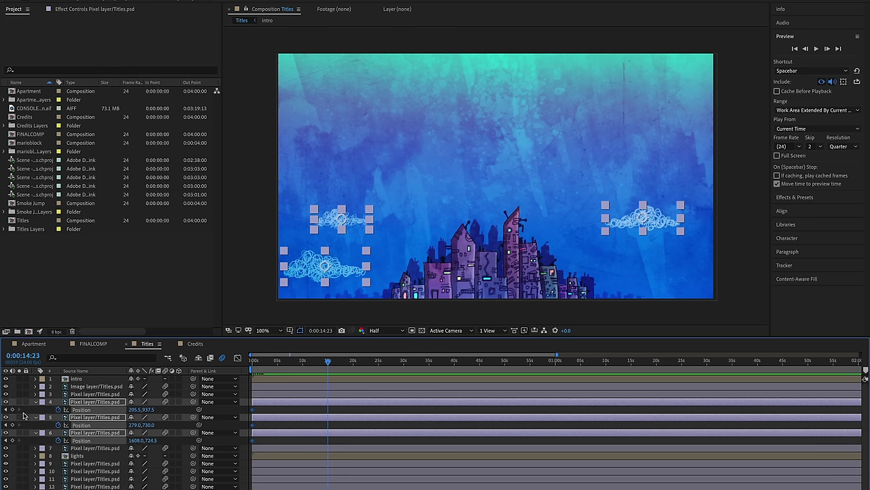
pyautogui.click(343, 412)
pyautogui.click(346, 404)
pyautogui.moveTo(344, 275); pyautogui.dragTo(460, 275)
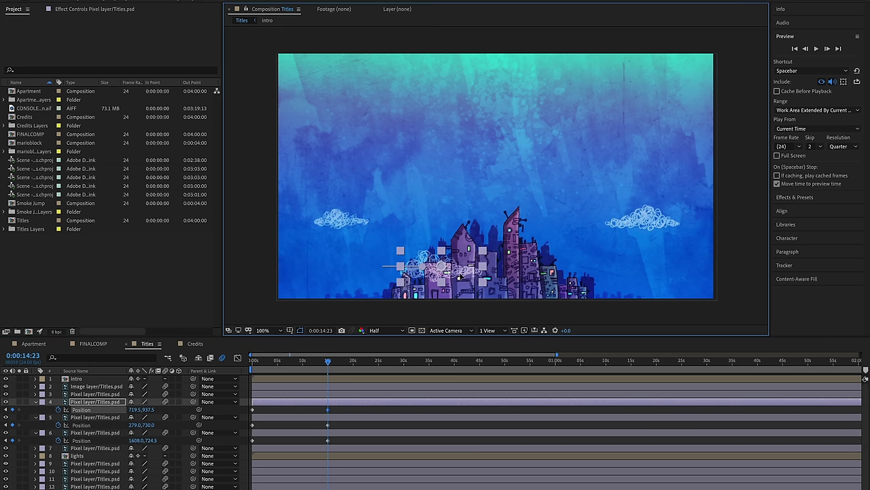
pyautogui.click(335, 416)
pyautogui.moveTo(348, 223); pyautogui.dragTo(381, 223)
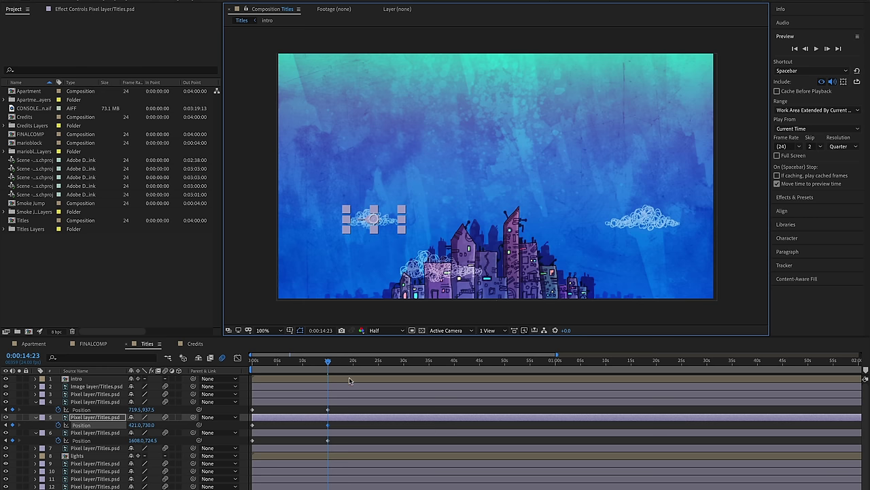
pyautogui.click(351, 432)
pyautogui.moveTo(644, 217); pyautogui.dragTo(618, 217)
pyautogui.press('Home')
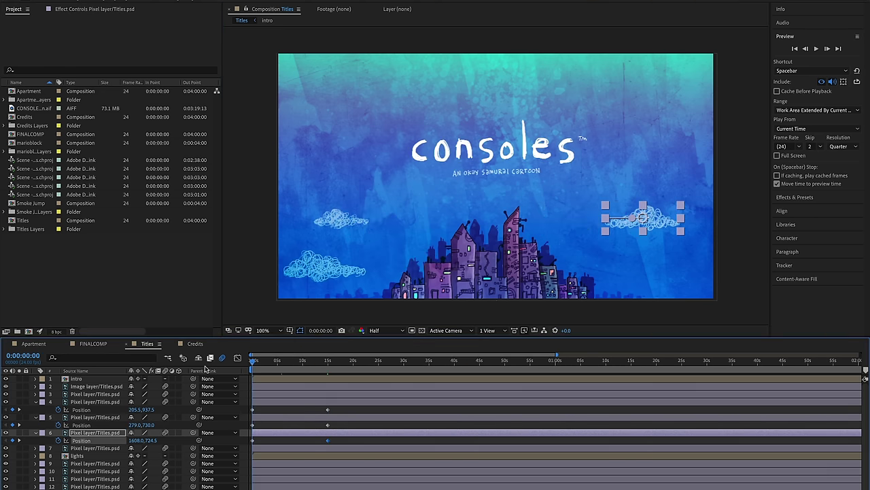
pyautogui.press('space')
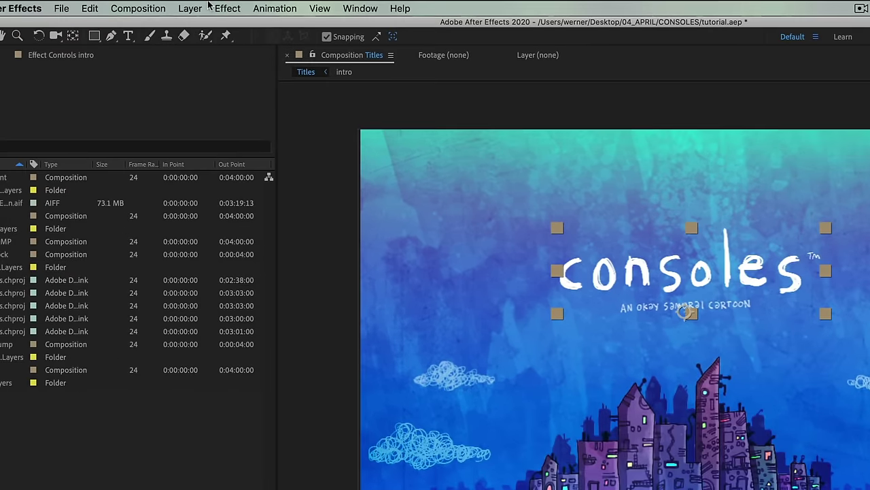
# - Add a null object above the city in Titles and parent all the other layers to it
pyautogui.click(194, 8)
pyautogui.moveTo(211, 28)
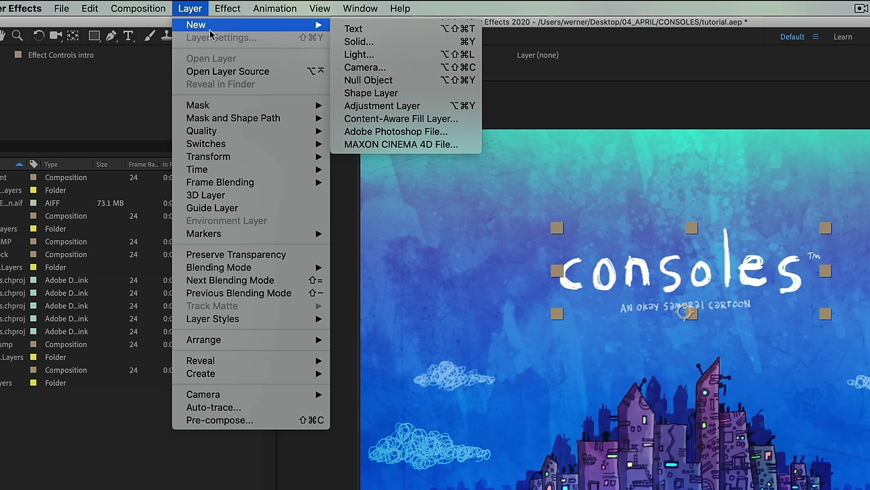
pyautogui.click(368, 79)
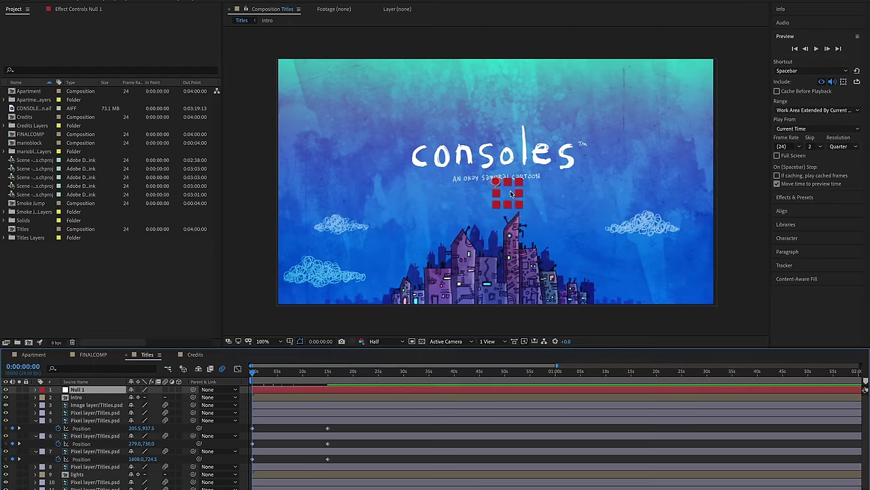
pyautogui.click(494, 155)
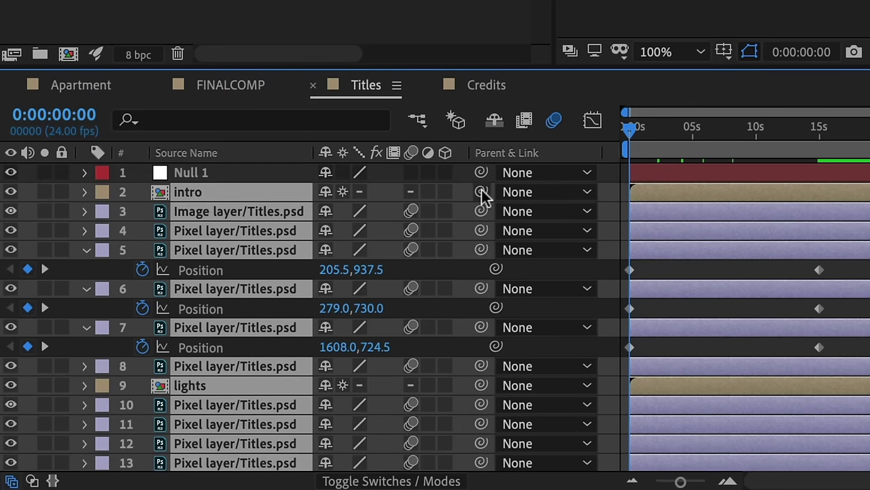
pyautogui.moveTo(481, 192); pyautogui.dragTo(202, 172)
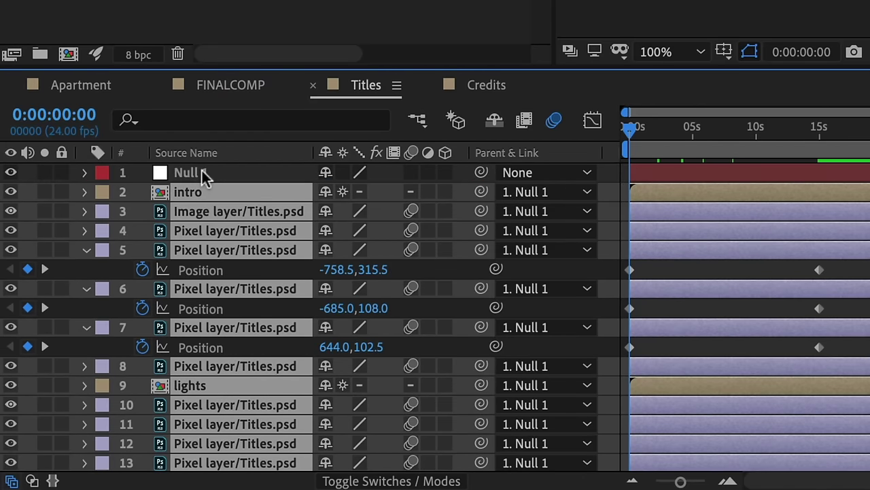
pyautogui.click(201, 172)
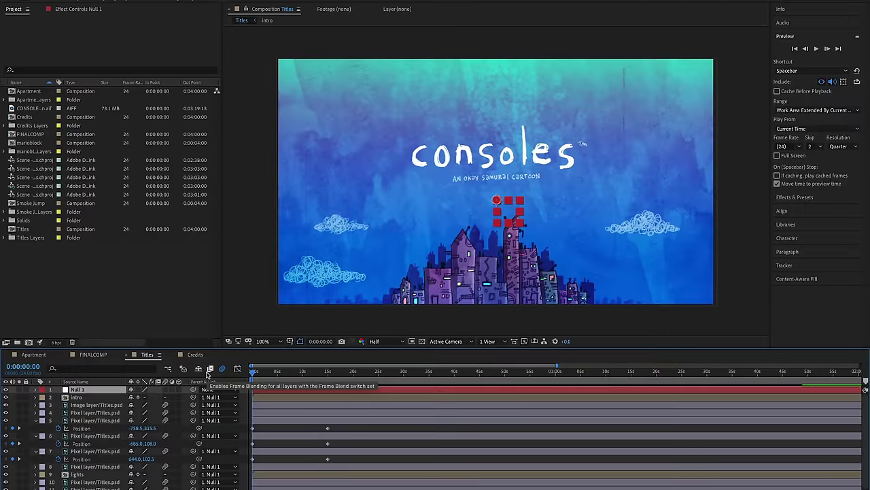
# - Keyframe the null's Position and Scale at 0:00:00:00, then raise it and scale it up at about 15 seconds
pyautogui.press('p')
pyautogui.hotkey('shift', 's')
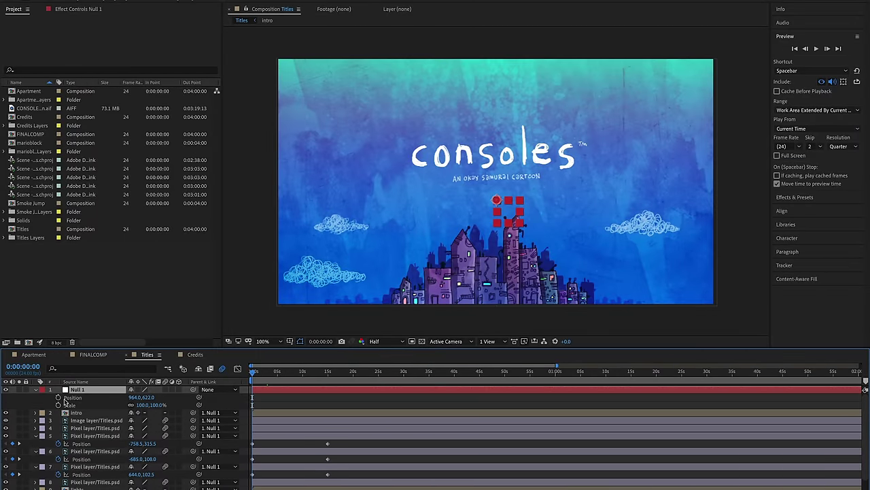
pyautogui.click(57, 397)
pyautogui.click(57, 404)
pyautogui.moveTo(266, 376); pyautogui.dragTo(327, 374)
pyautogui.moveTo(157, 405); pyautogui.dragTo(162, 405)
pyautogui.press('space')
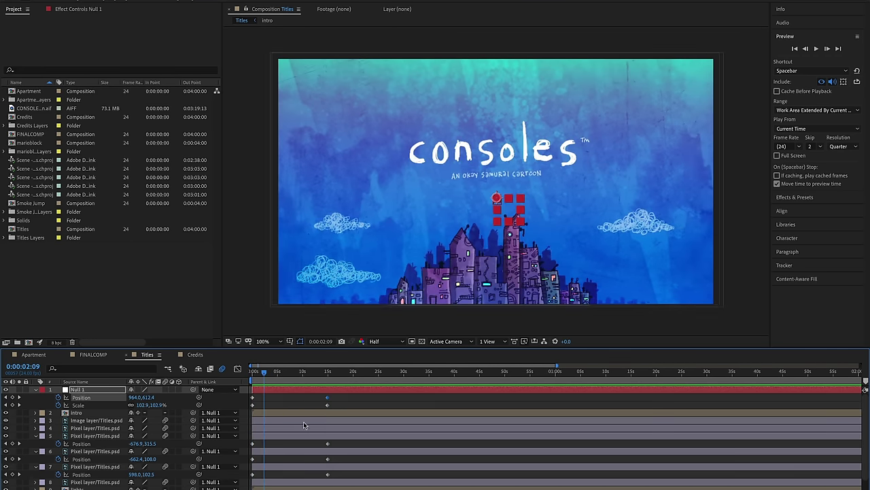
# - Set the intro layer's parent to None and play the Titles animation from the start
pyautogui.click(85, 413)
pyautogui.click(215, 413)
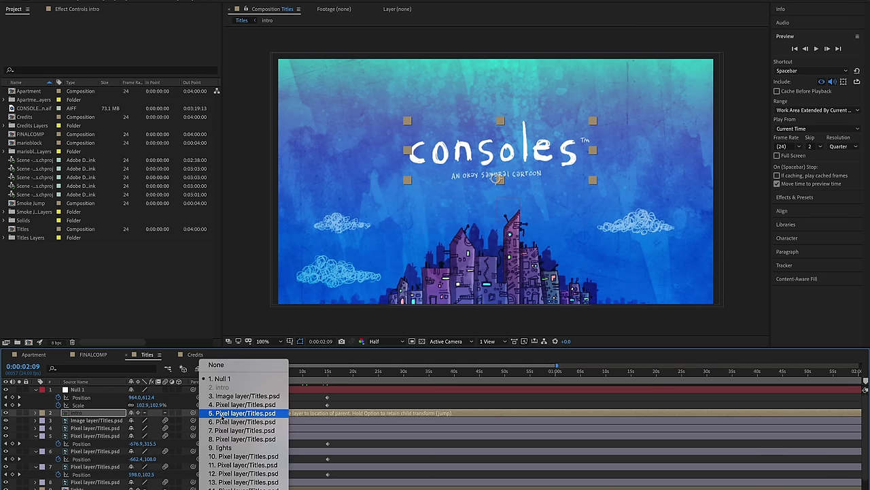
pyautogui.click(240, 367)
pyautogui.press('Home')
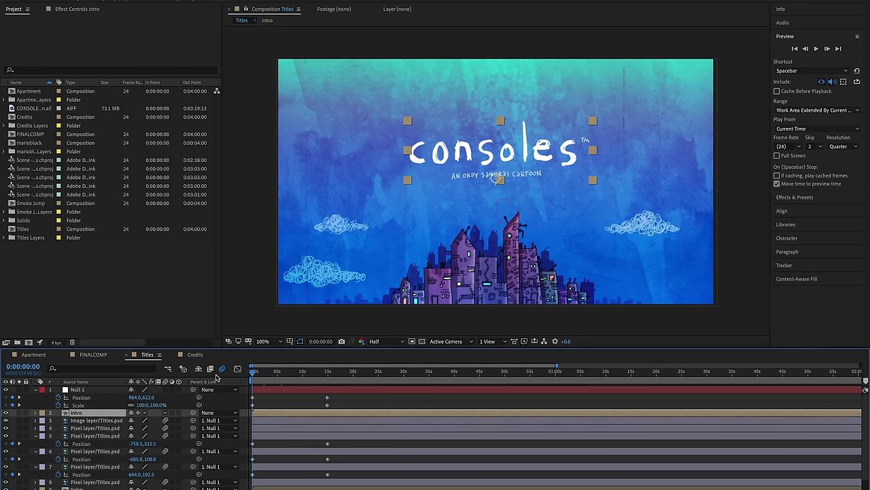
pyautogui.press('=')
pyautogui.press('=')
pyautogui.press('space')
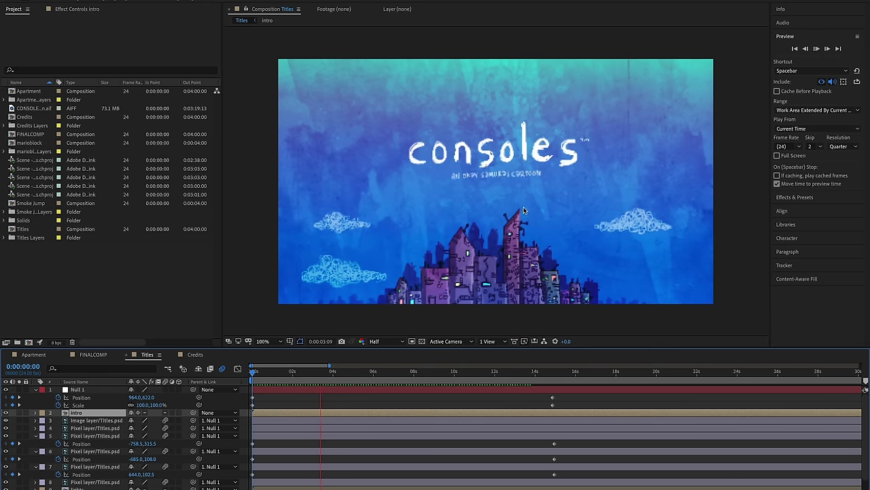
pyautogui.press('space')
# - Open the lights composition and trim all three light layers to end at 0:00:16:08
pyautogui.doubleClick(381, 448)
pyautogui.moveTo(286, 382)
pyautogui.mouseDown()
pyautogui.moveTo(438, 382)
pyautogui.moveTo(284, 386)
pyautogui.moveTo(299, 376)
pyautogui.moveTo(255, 376)
pyautogui.moveTo(293, 377)
pyautogui.mouseUp()
pyautogui.click(294, 393)
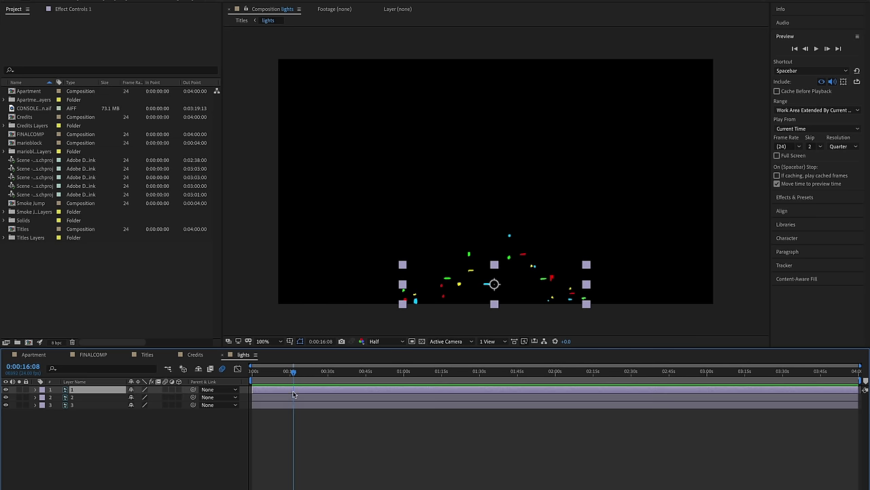
pyautogui.hotkey('ctrl', 'a')
pyautogui.hotkey('alt', ']')
pyautogui.hotkey('ctrl', 'shift', 'a')
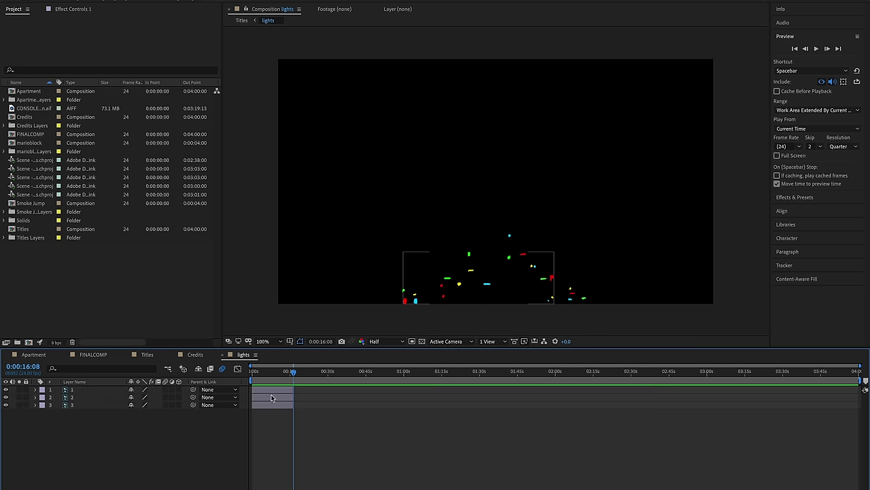
# - Offset and lengthen light layers 2 and 3 so the three sets of city lights overlap at staggered times
pyautogui.click(270, 398)
pyautogui.moveTo(323, 397); pyautogui.dragTo(351, 397)
pyautogui.moveTo(281, 405); pyautogui.dragTo(361, 406)
pyautogui.click(288, 391)
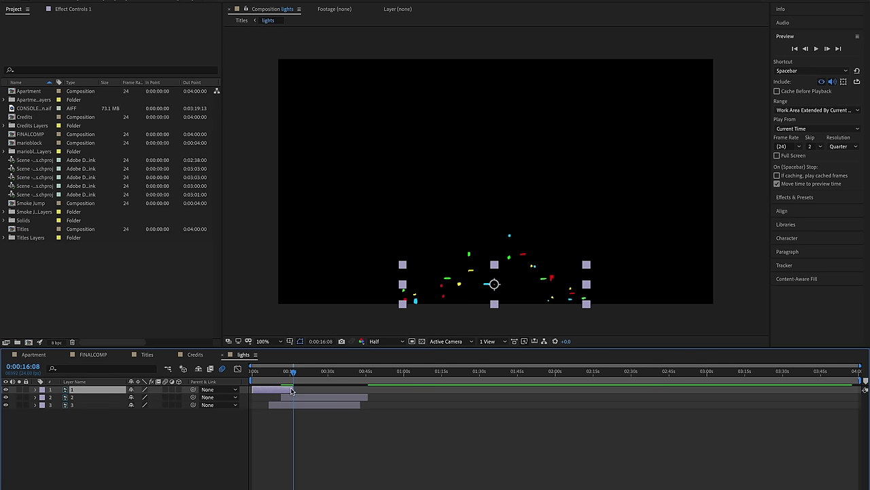
pyautogui.moveTo(311, 389); pyautogui.dragTo(295, 406)
pyautogui.click(360, 406)
# - Set the Credits composition's duration to 0:00:30:00 and scrub through its timeline
pyautogui.click(196, 354)
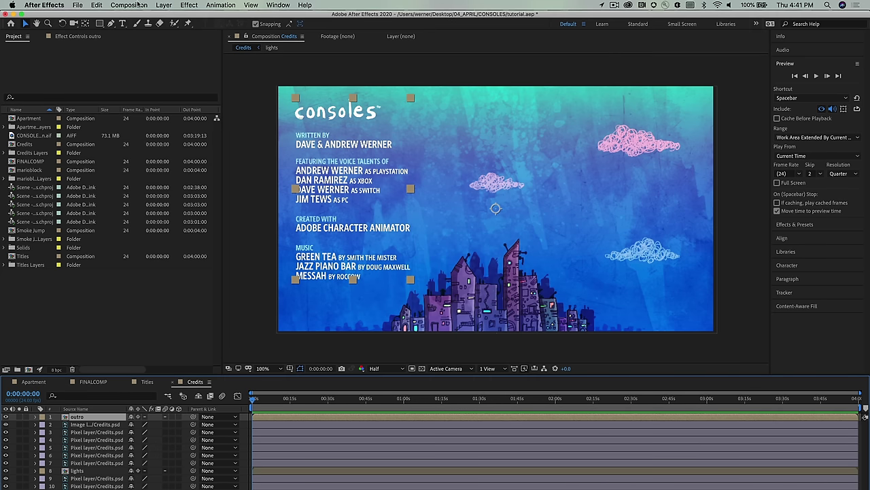
pyautogui.click(138, 4)
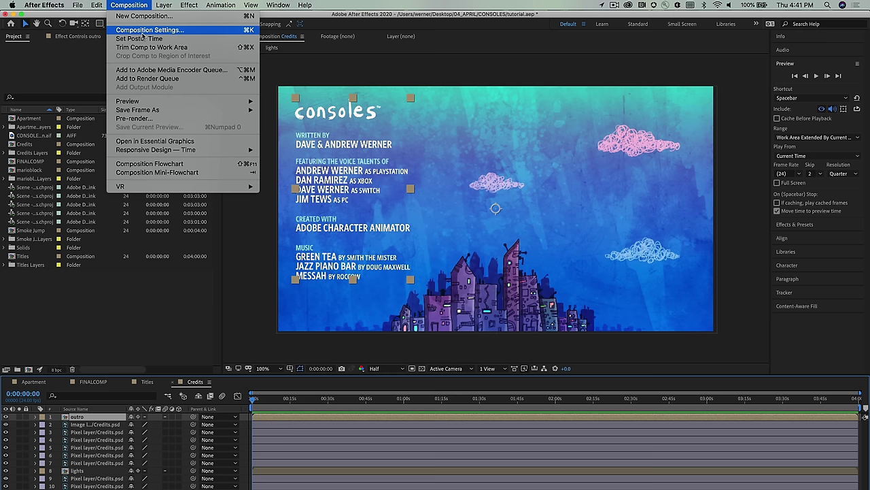
pyautogui.click(142, 33)
pyautogui.click(218, 238)
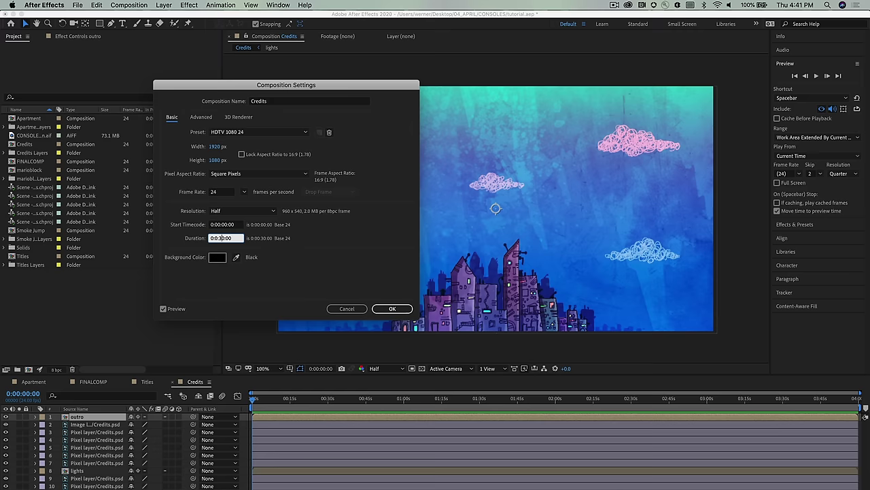
pyautogui.write('3000')
pyautogui.press('Return')
pyautogui.moveTo(270, 412); pyautogui.dragTo(598, 411)
# - Place the Titles composition as the top layer of FINALCOMP, starting at 0:00:00:00, and play the opening
pyautogui.press('Home')
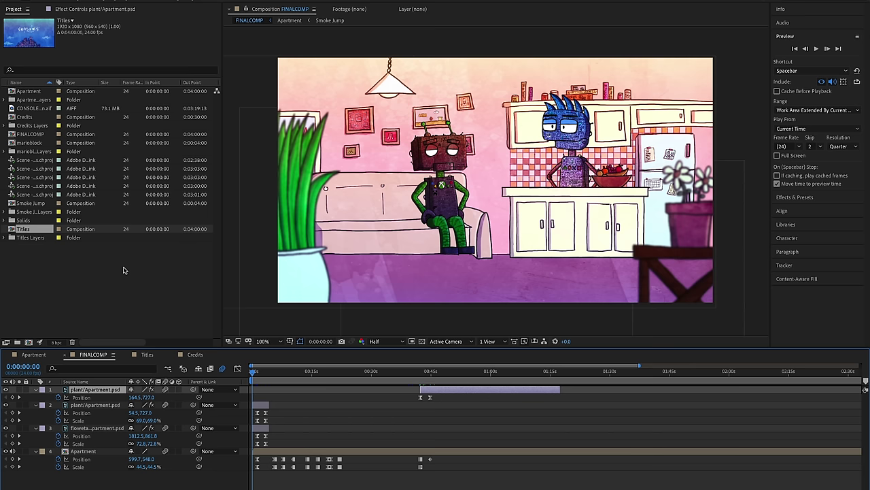
pyautogui.moveTo(21, 231); pyautogui.dragTo(255, 393)
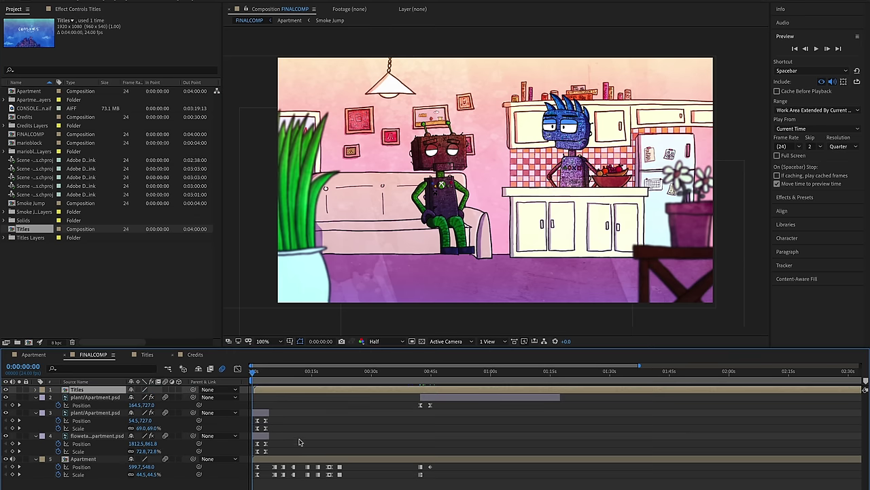
pyautogui.click(267, 393)
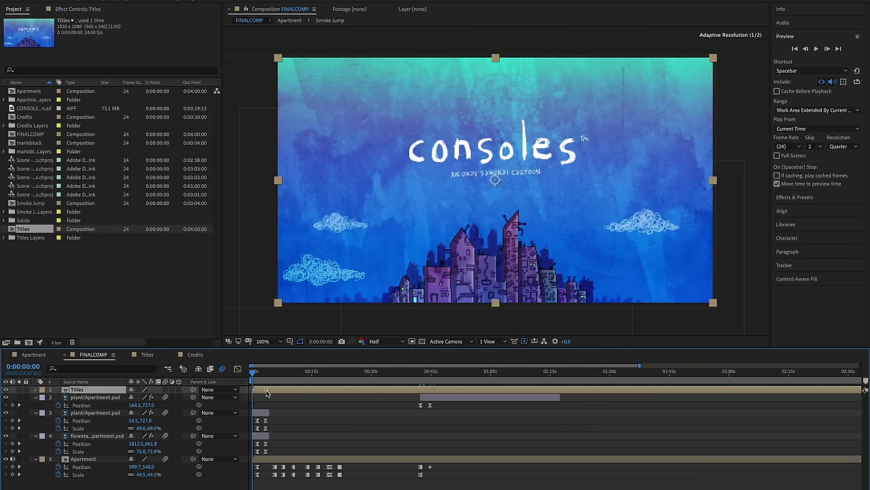
pyautogui.press('=')
pyautogui.press('=')
pyautogui.press('=')
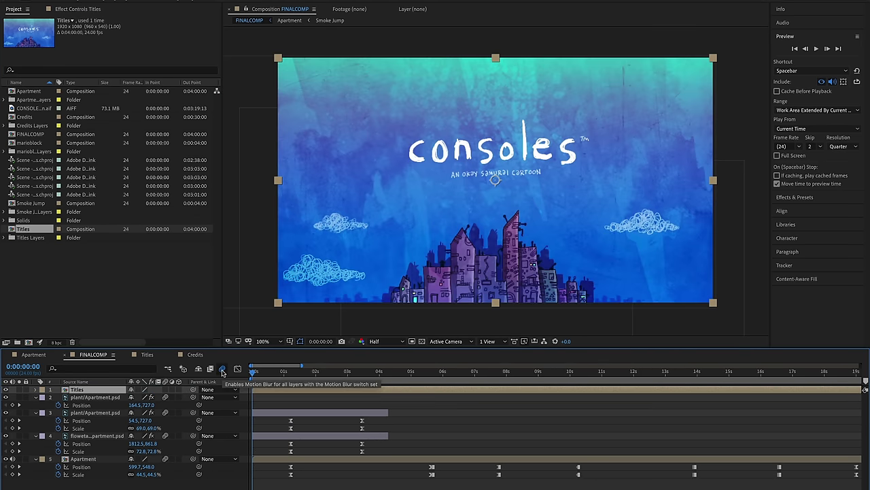
pyautogui.press('space')
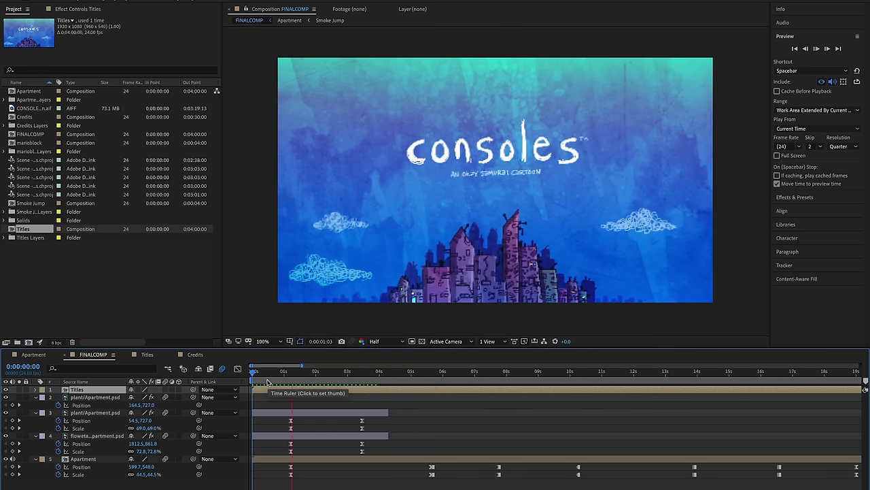
# - Keyframe the Titles layer's position at 0:00:02:06 and slide it off to the left to -974.0, 540.0 at 0:00:02:15
pyautogui.click(332, 392)
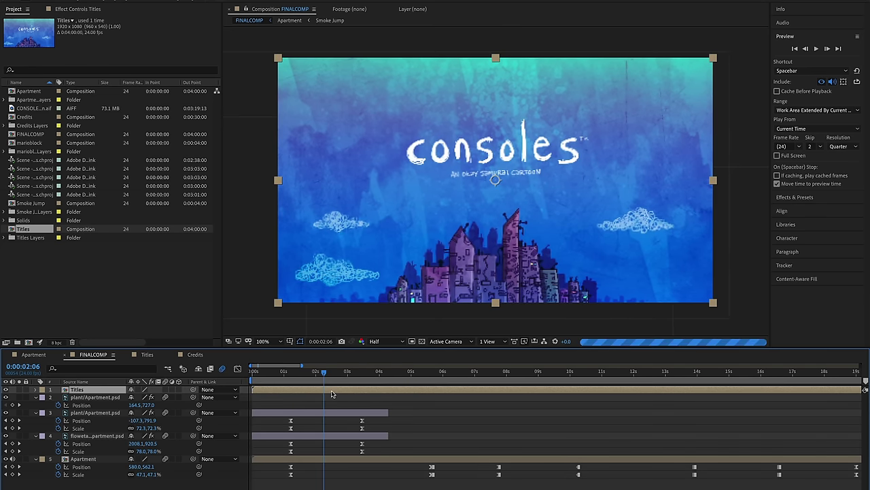
pyautogui.press('p')
pyautogui.click(59, 397)
pyautogui.moveTo(325, 372); pyautogui.dragTo(335, 372)
pyautogui.moveTo(578, 264); pyautogui.dragTo(140, 263)
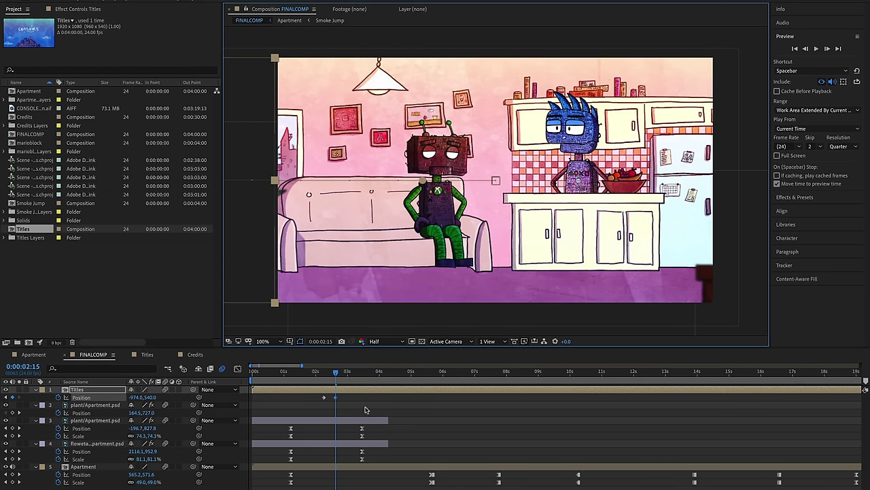
# - Apply Easy Ease to both Titles position keyframes and play FINALCOMP from the start
pyautogui.rightClick(325, 400)
pyautogui.moveTo(381, 487)
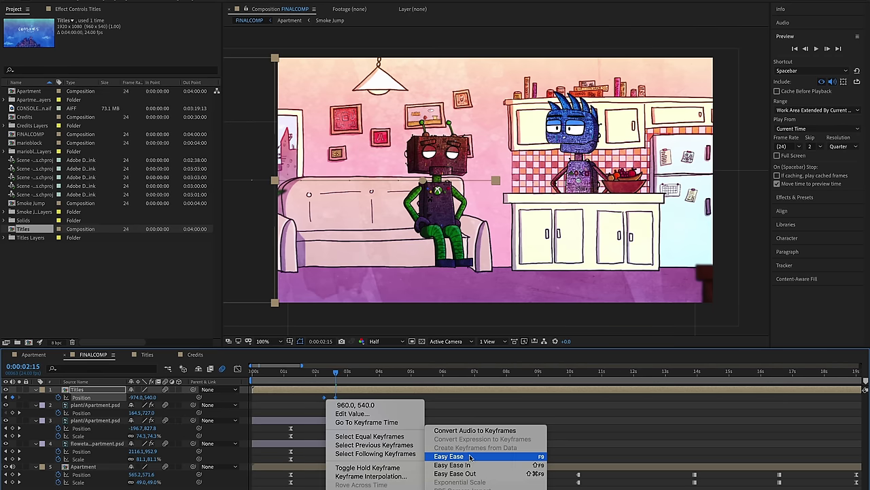
pyautogui.click(449, 456)
pyautogui.press('Home')
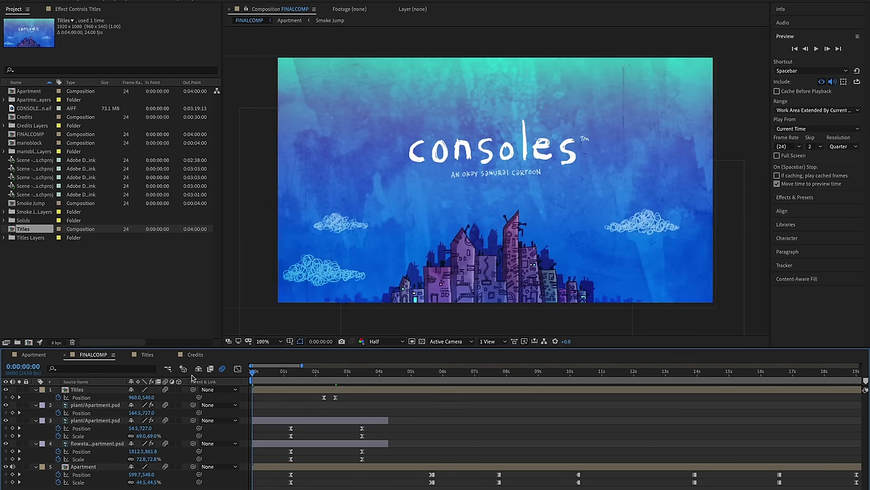
pyautogui.press('space')
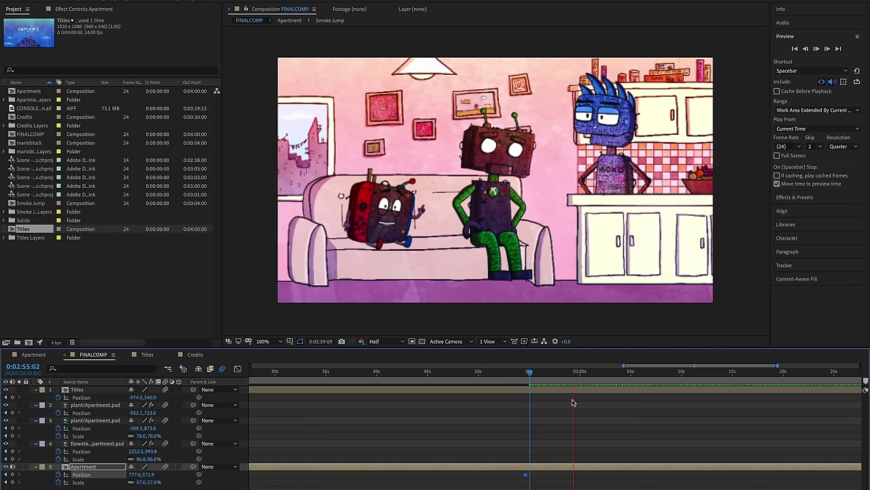
# - Add the Credits composition to FINALCOMP above the flower table layer, starting at 0:03:00:09, and scrub through it
pyautogui.press('space')
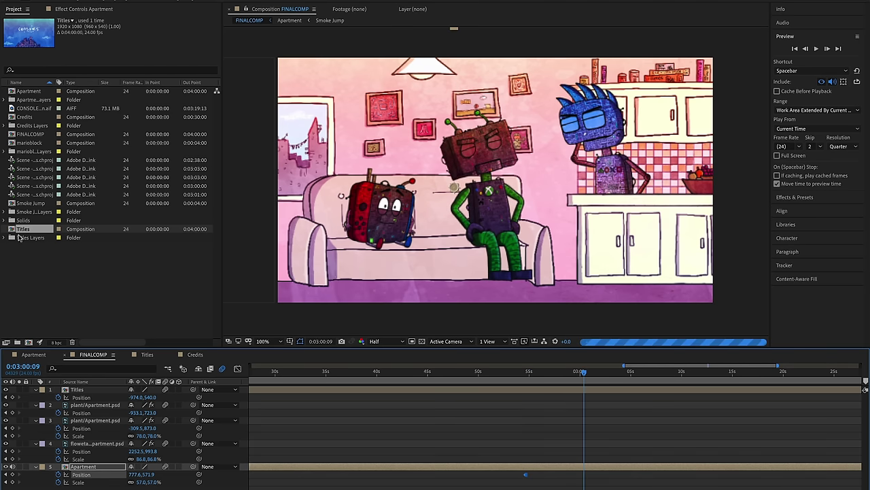
pyautogui.moveTo(31, 118); pyautogui.dragTo(583, 428)
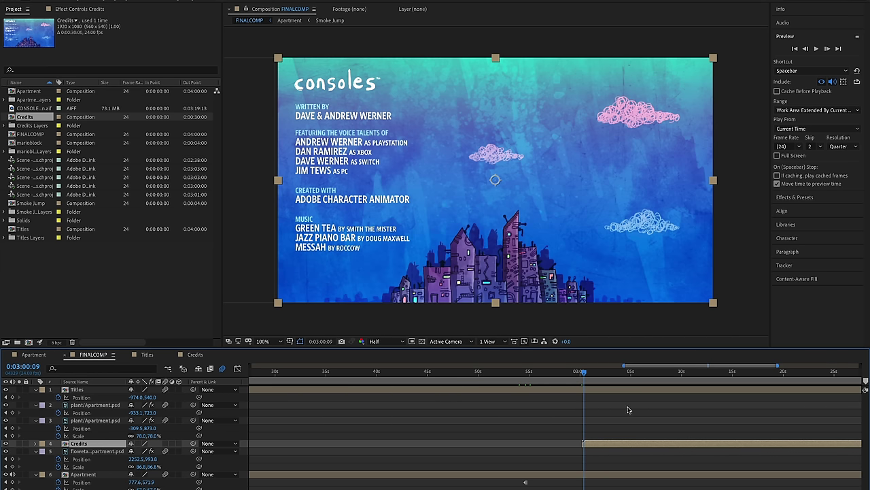
pyautogui.press('-')
pyautogui.press('-')
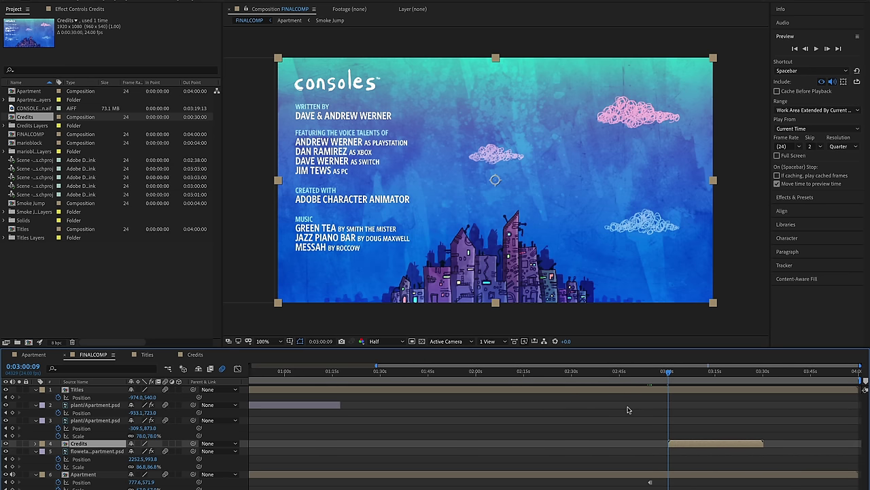
pyautogui.moveTo(683, 375); pyautogui.dragTo(740, 376)
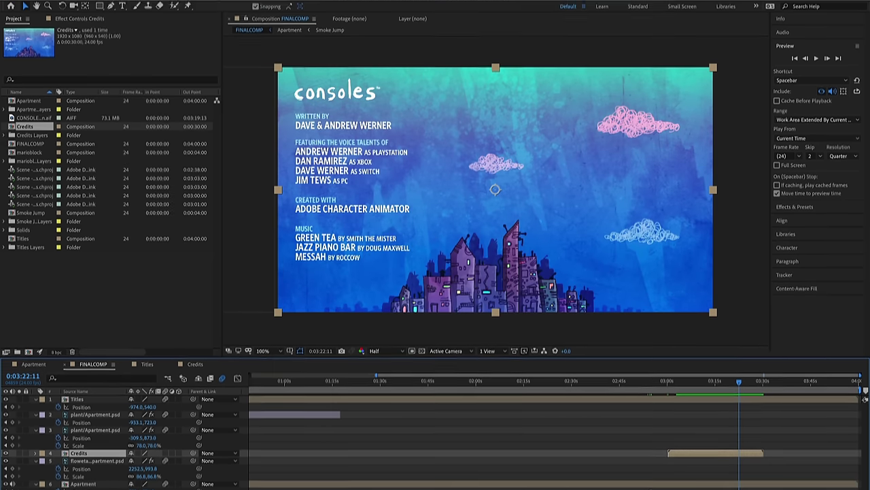
# - Set the FINALCOMP composition's duration to 0:03:22:00
pyautogui.click(129, 4)
pyautogui.click(146, 30)
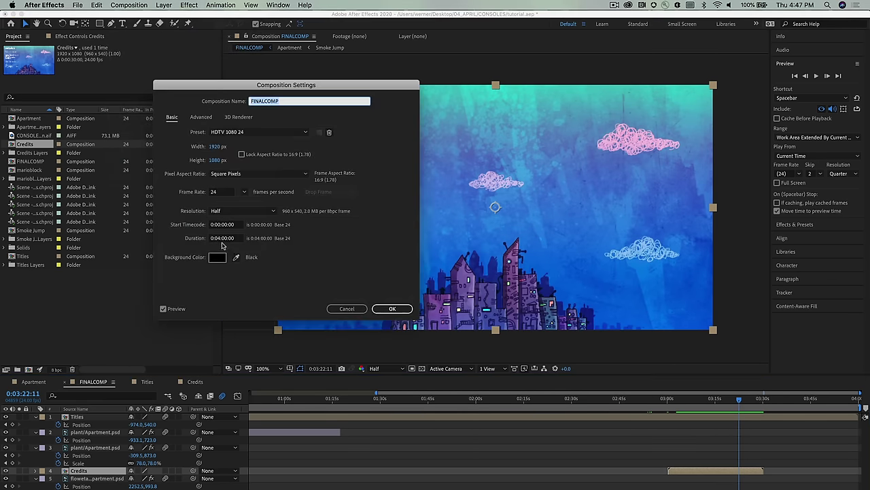
pyautogui.click(218, 239)
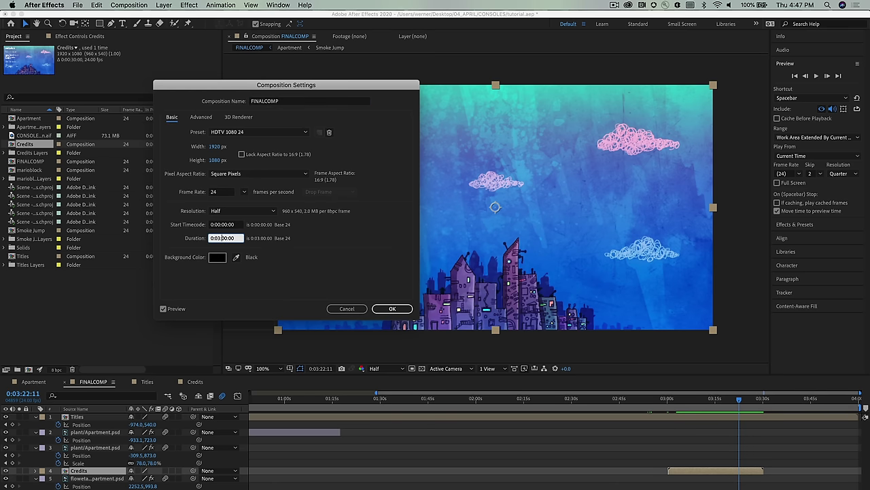
pyautogui.write('22')
pyautogui.click(393, 308)
# - Fade out the Credits layer by keyframing its opacity at 100% at 0:03:20:18 and 0% at 0:03:21:23
pyautogui.click(830, 400)
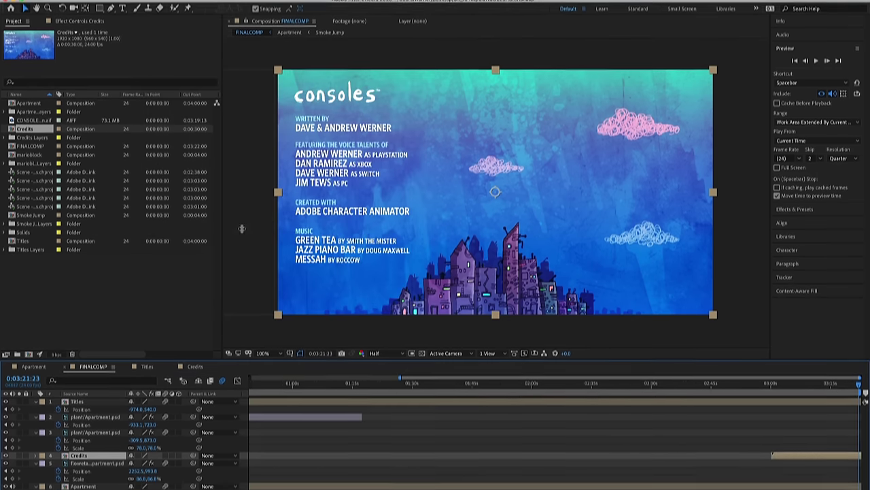
pyautogui.moveTo(830, 361); pyautogui.dragTo(865, 365)
pyautogui.scroll(5, 865, 365)
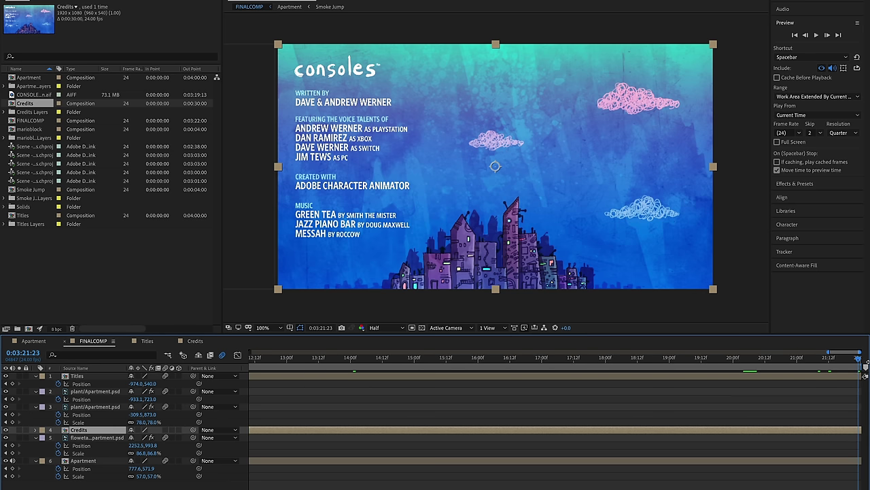
pyautogui.click(781, 357)
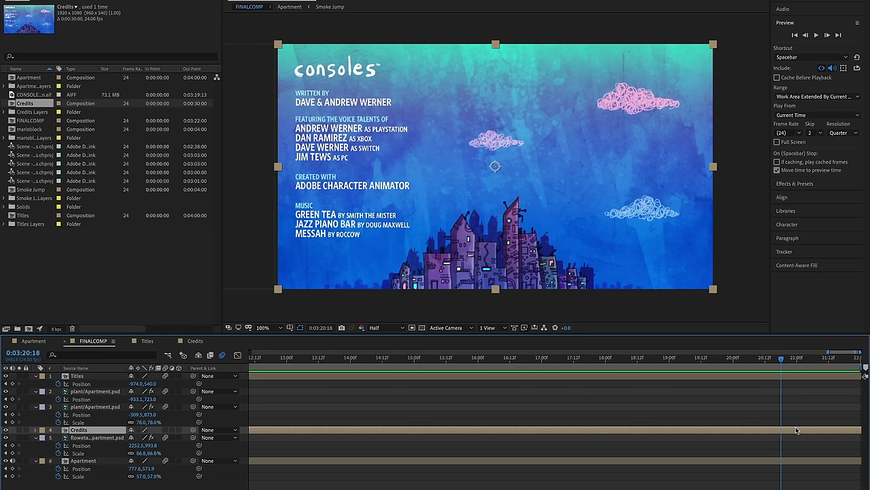
pyautogui.press('t')
pyautogui.click(58, 438)
pyautogui.moveTo(781, 357); pyautogui.dragTo(843, 361)
pyautogui.click(134, 437)
pyautogui.write('0')
pyautogui.press('Return')
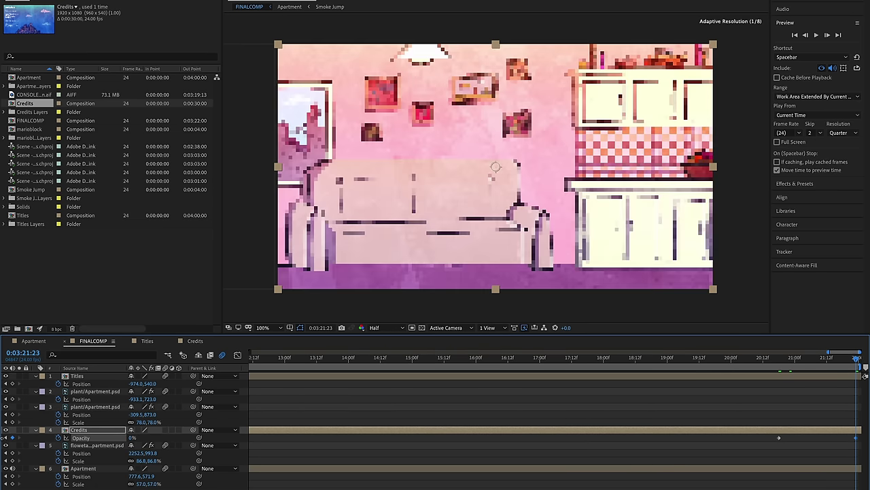
# - Trim the Apartment layer to end at 0:03:20:10, before the Credits fade-out begins
pyautogui.click(759, 361)
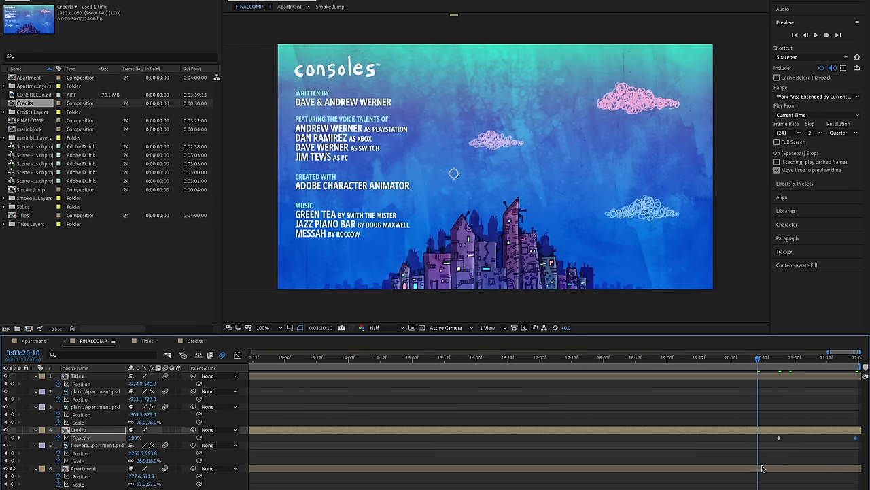
pyautogui.click(762, 468)
pyautogui.hotkey('alt', ']')
# - Apply Easy Ease to both Credits opacity keyframes and scrub back over the fade-out
pyautogui.moveTo(761, 361); pyautogui.dragTo(865, 367)
pyautogui.click(855, 437)
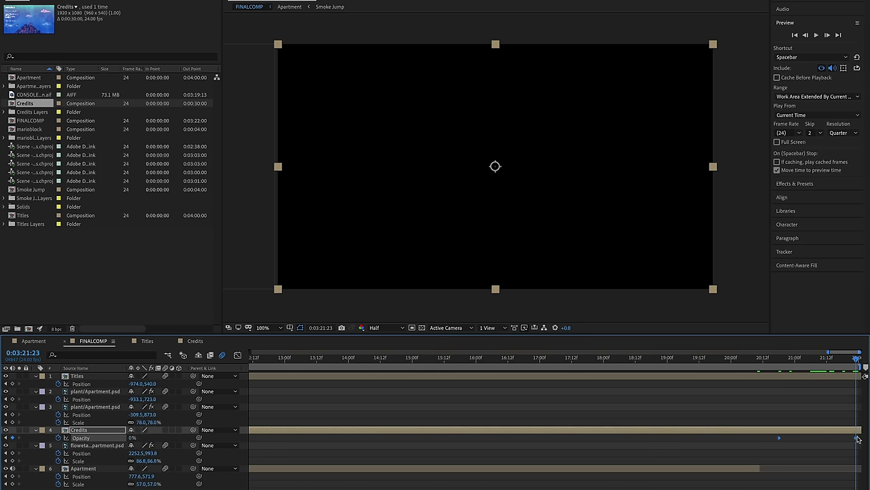
pyautogui.rightClick(855, 437)
pyautogui.moveTo(823, 488)
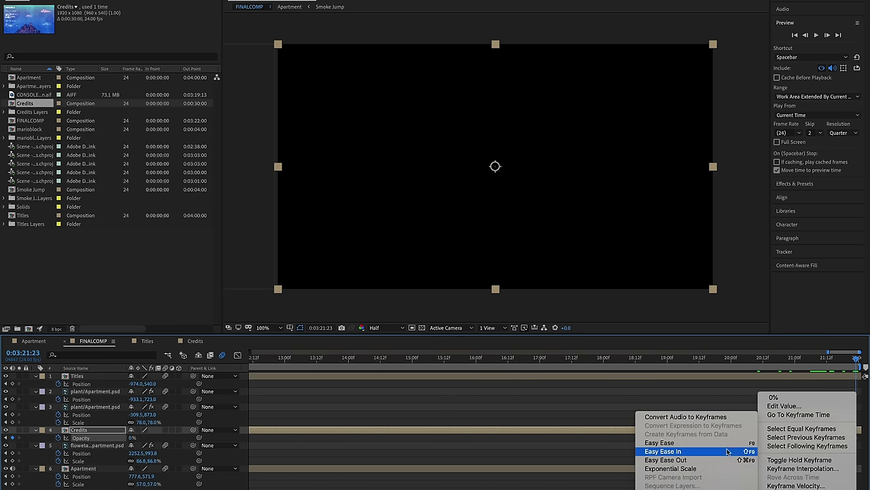
pyautogui.click(703, 450)
pyautogui.moveTo(833, 363); pyautogui.dragTo(708, 373)
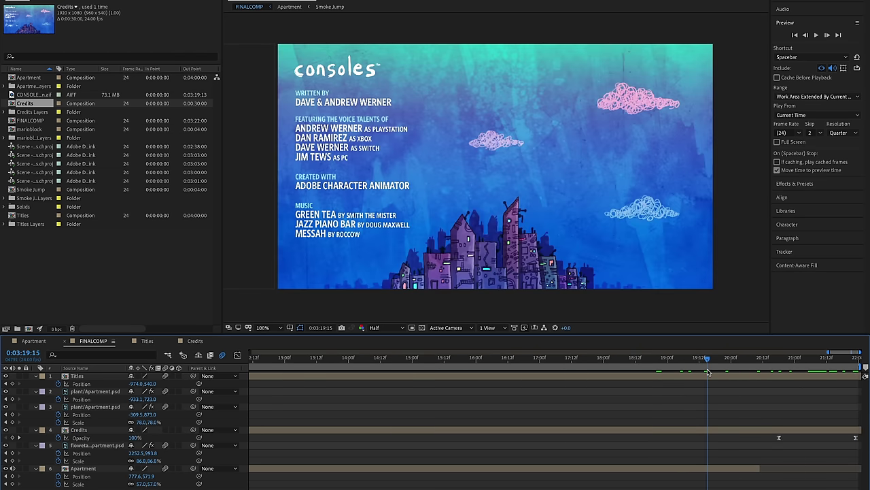
# - Review the assembled FINALCOMP timeline from its last frame back to 0:00:15:22
pyautogui.press(';')
pyautogui.press(';')
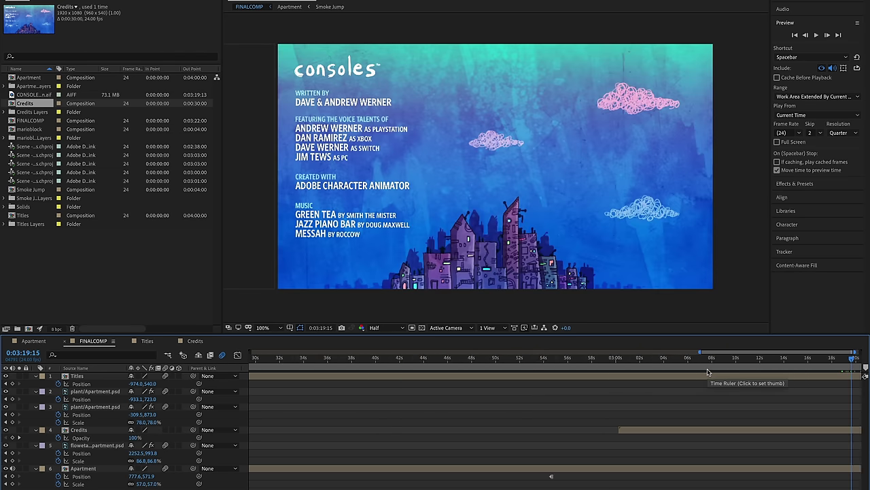
pyautogui.press('End')
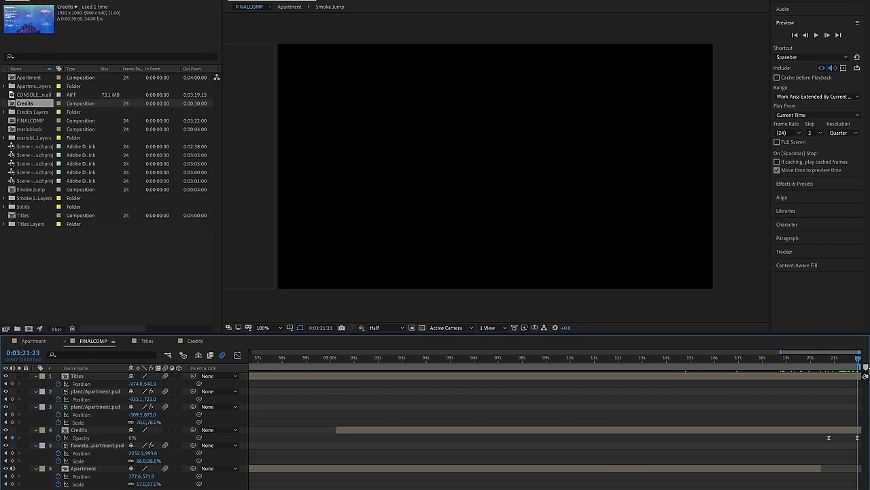
pyautogui.moveTo(864, 371); pyautogui.dragTo(306, 361)
pyautogui.press(';')
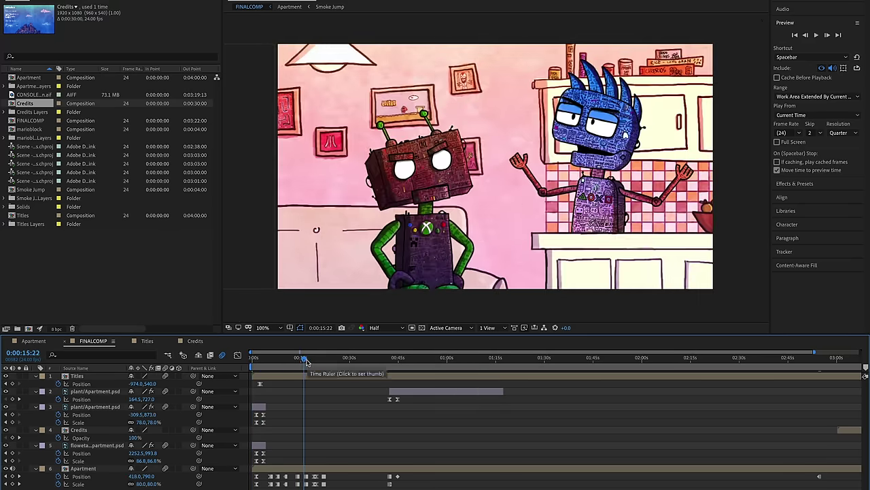
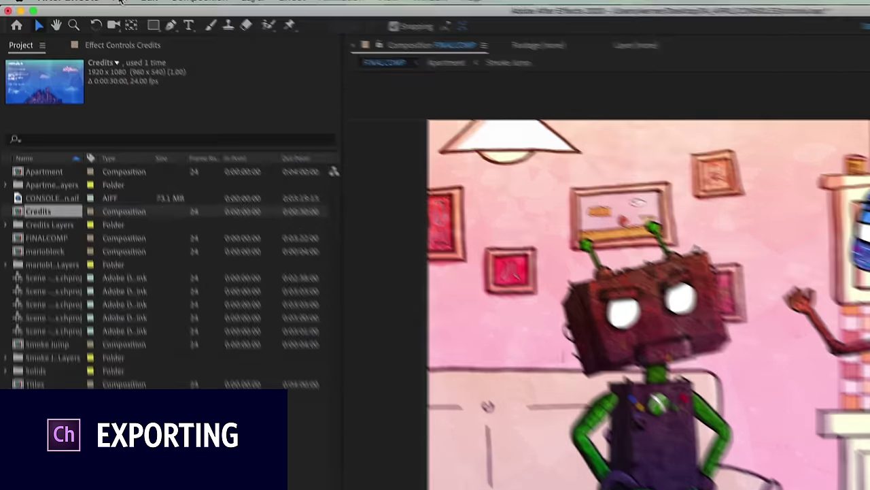
# - Send FINALCOMP to the Adobe Media Encoder queue
pyautogui.click(135, 9)
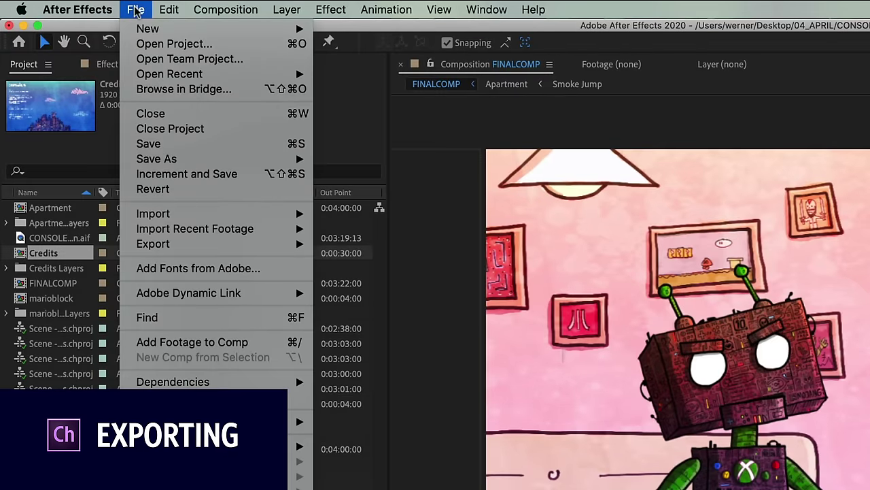
pyautogui.moveTo(199, 245)
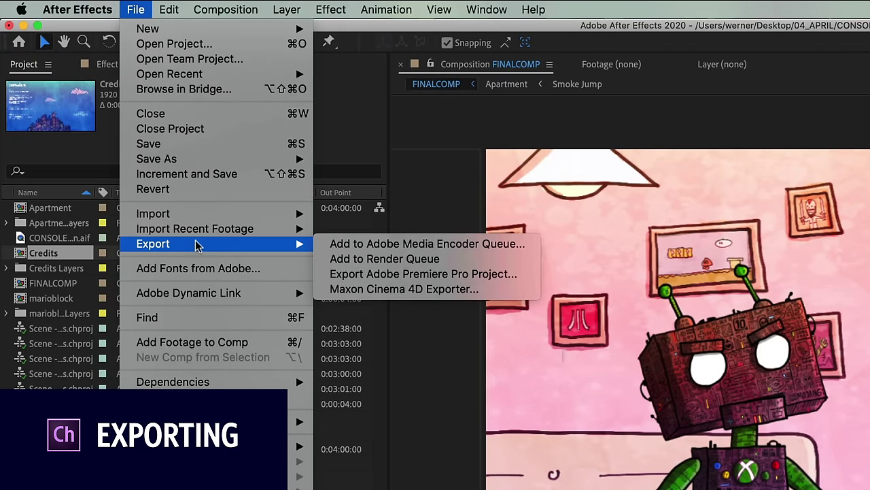
pyautogui.click(435, 244)
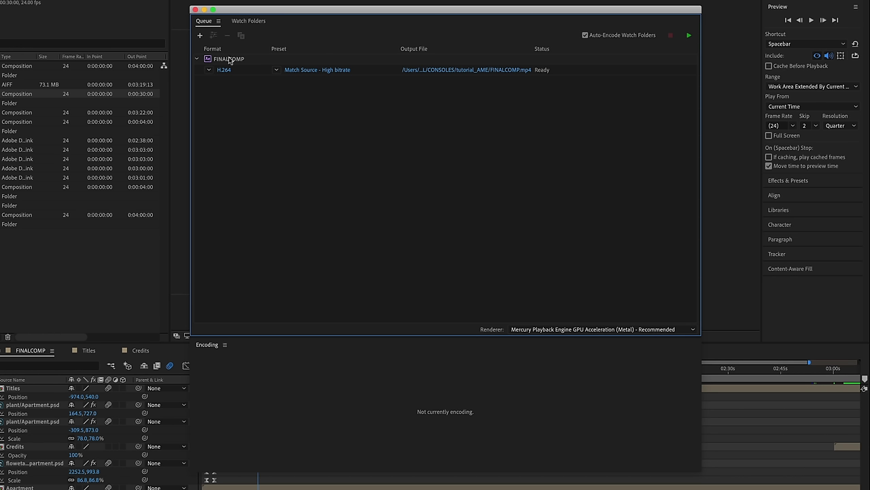
# - Open the export settings of the queued FINALCOMP item and review the presets, keeping Match Source - High bitrate
pyautogui.click(319, 71)
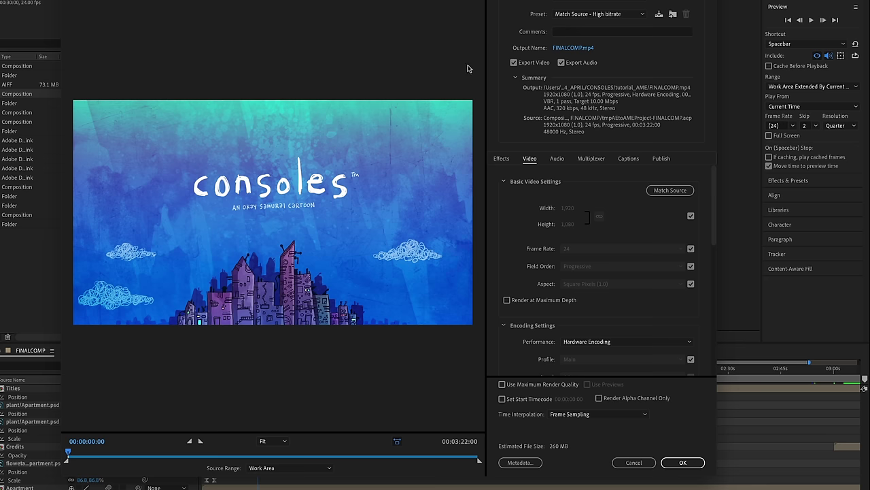
pyautogui.click(585, 13)
pyautogui.click(566, 15)
pyautogui.click(592, 15)
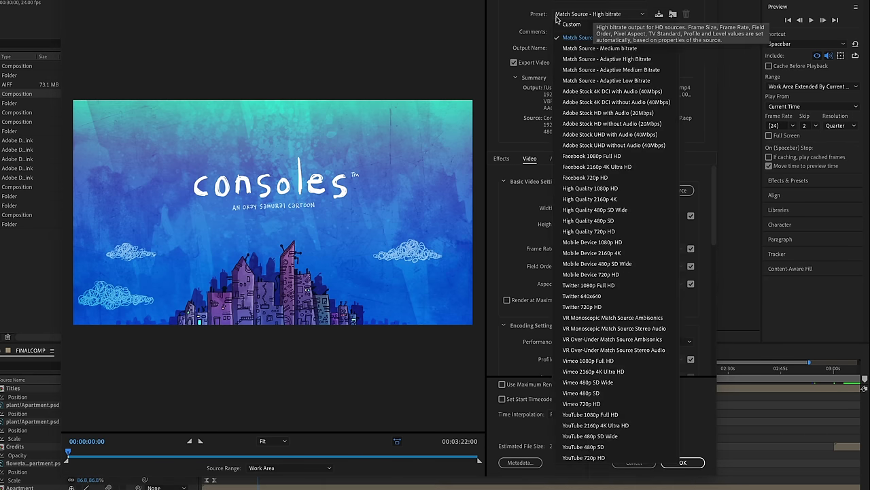
pyautogui.click(520, 18)
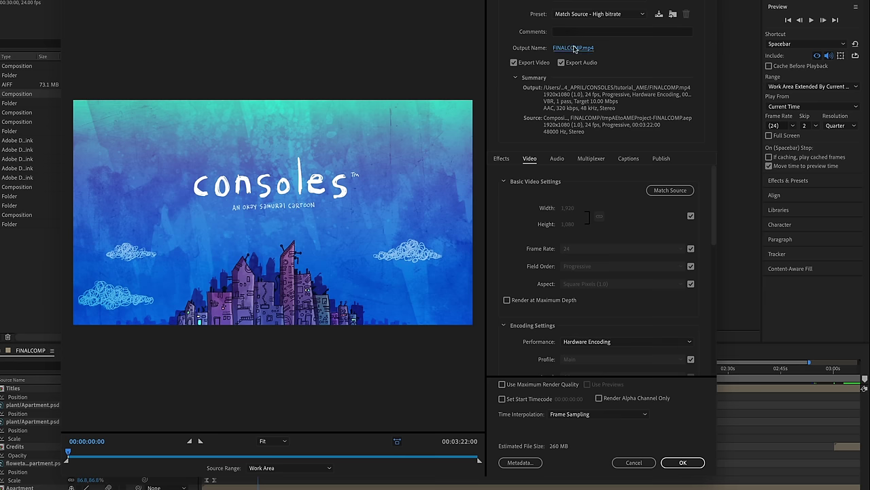
# - Set the output file to consoles.mp4 on the Desktop
pyautogui.click(573, 48)
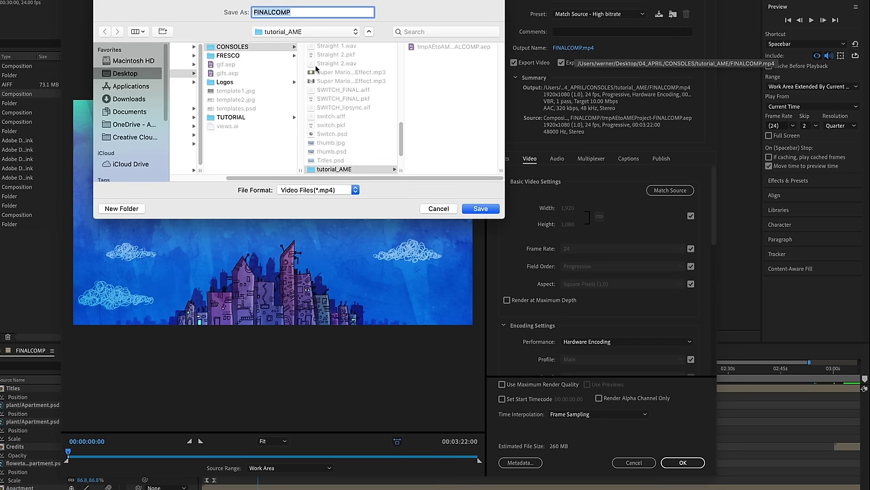
pyautogui.click(138, 73)
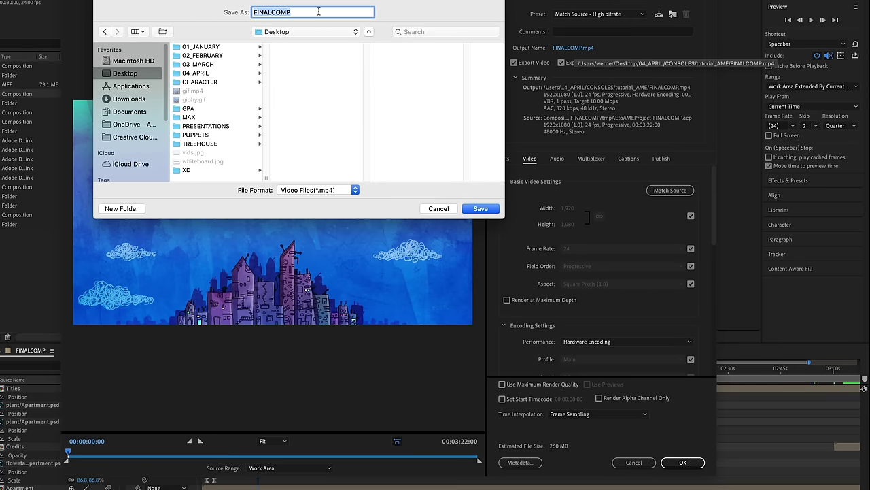
pyautogui.write('consoles')
pyautogui.click(488, 209)
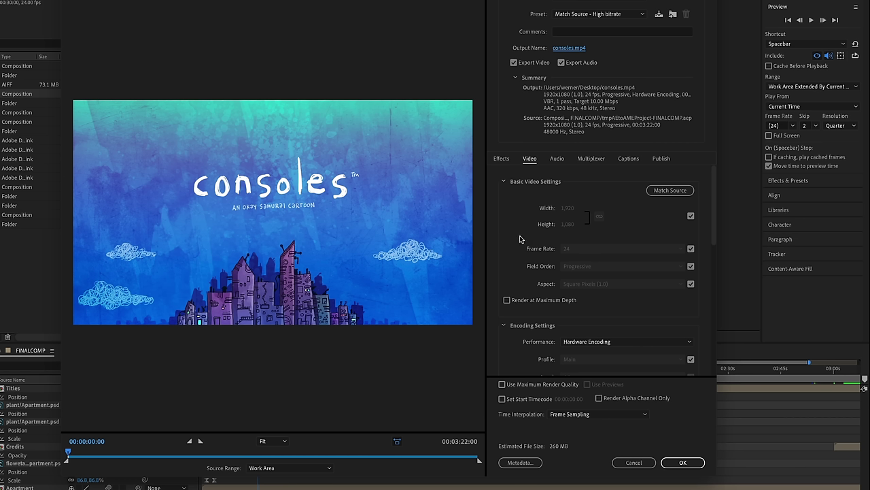
# - Scrub through the export preview to check the frames and accept the export settings
pyautogui.moveTo(95, 455); pyautogui.dragTo(173, 458)
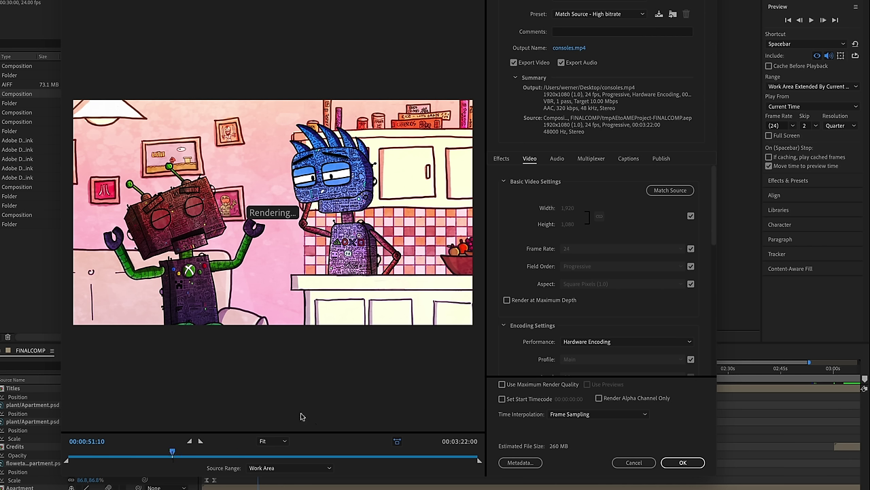
pyautogui.click(265, 456)
pyautogui.click(680, 463)
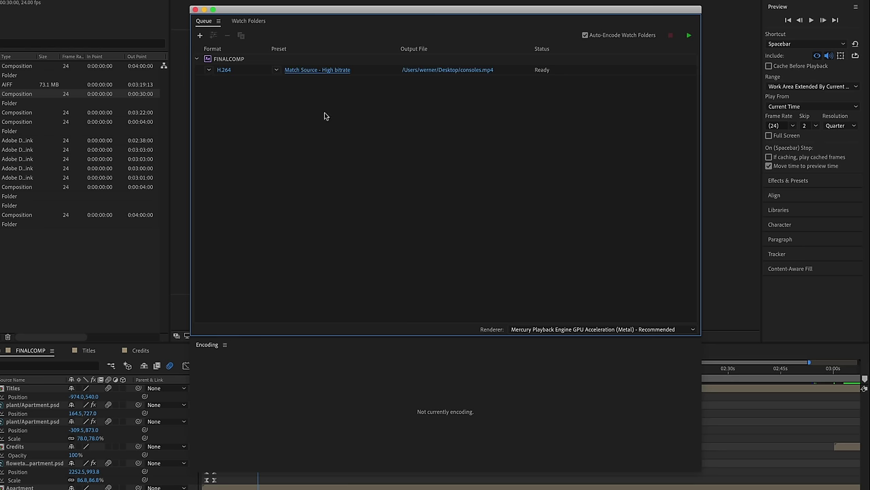
# - Start encoding the FINALCOMP queue item and move the encoder window aside
pyautogui.click(243, 62)
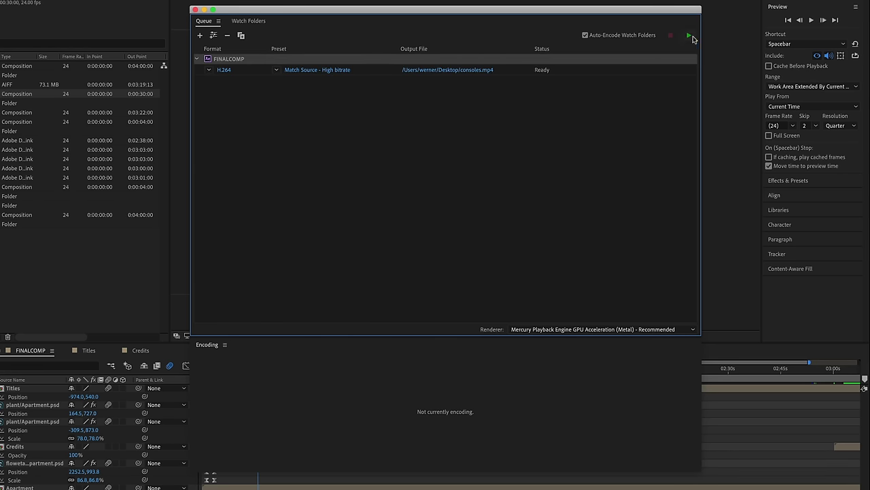
pyautogui.click(689, 37)
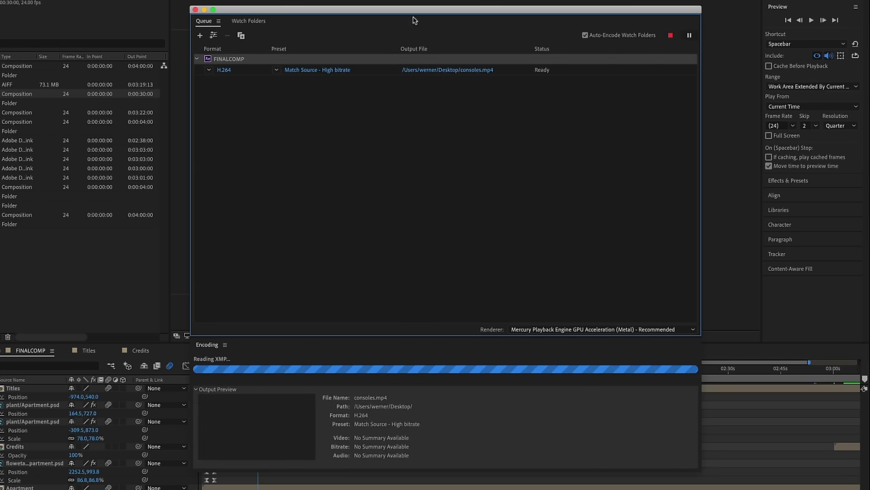
pyautogui.moveTo(482, 18); pyautogui.dragTo(450, 8)
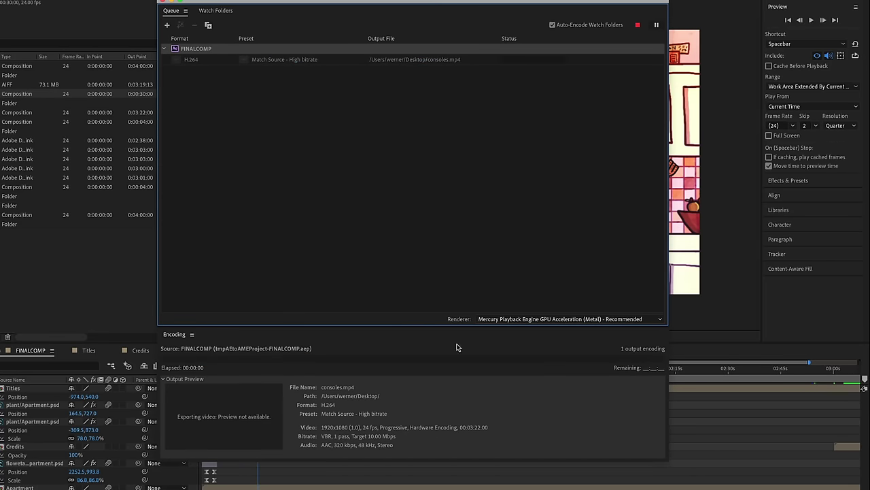